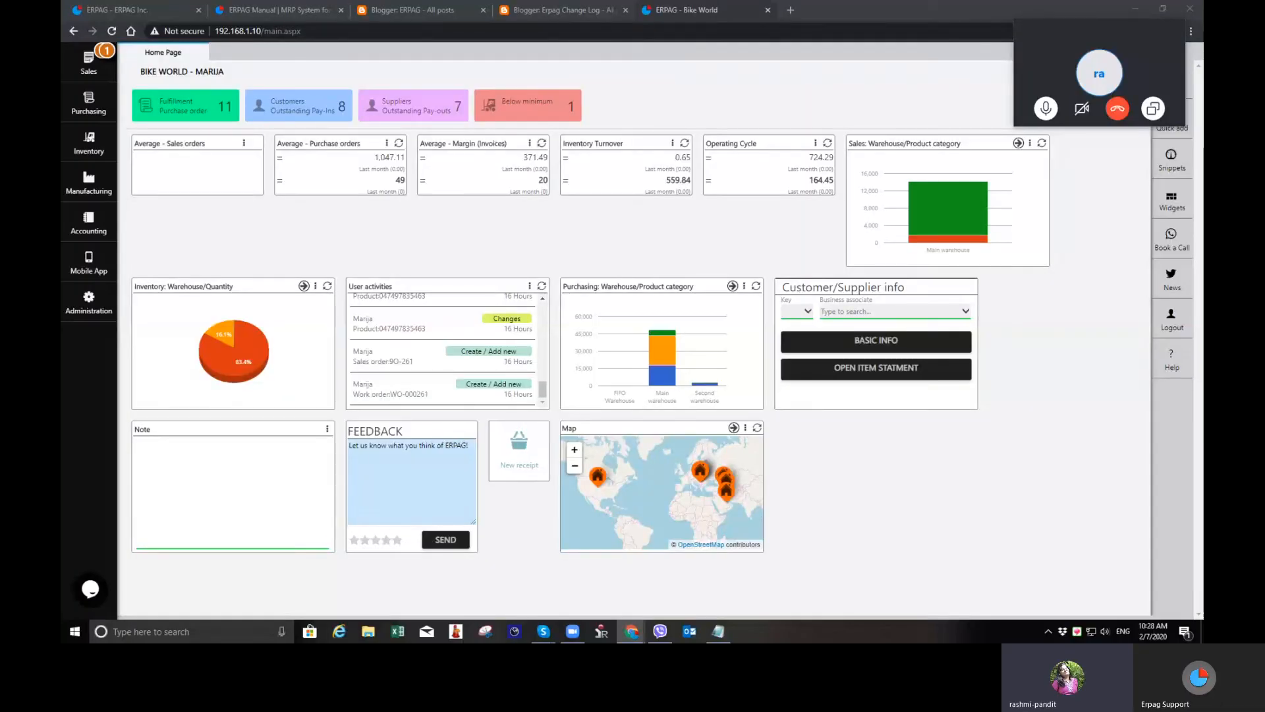
key(alt+Tab)
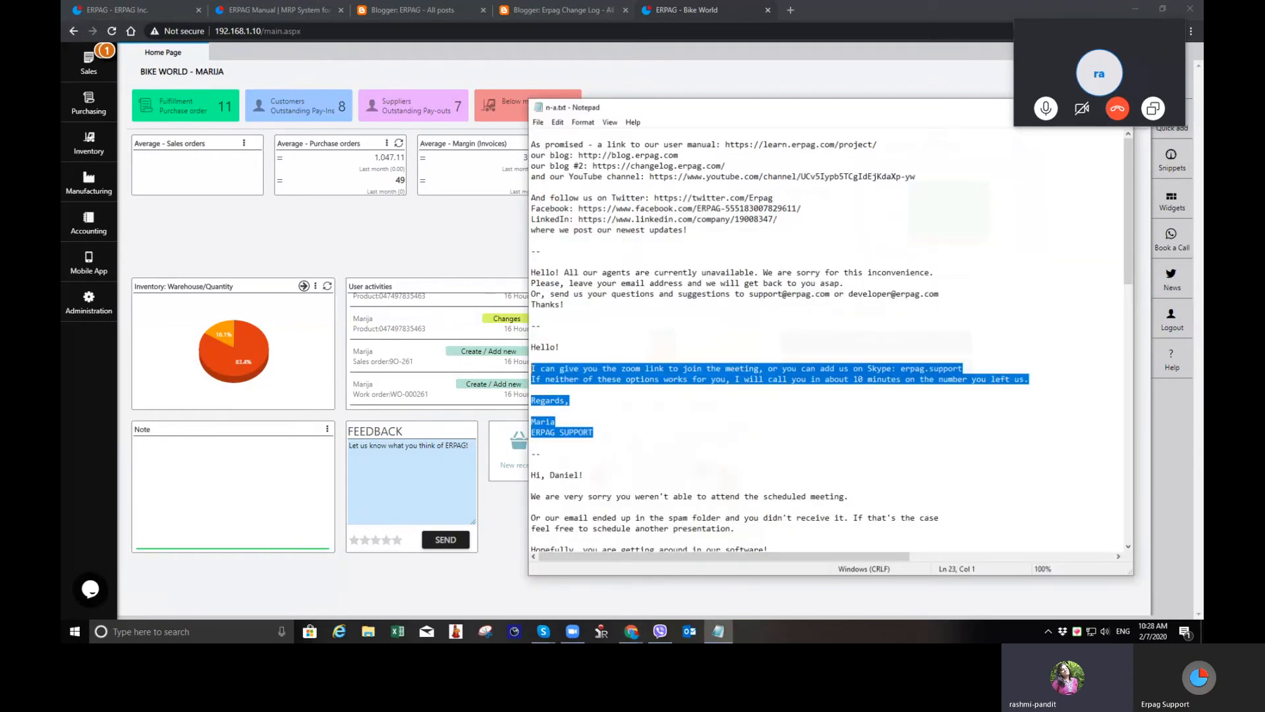
key(alt+Tab)
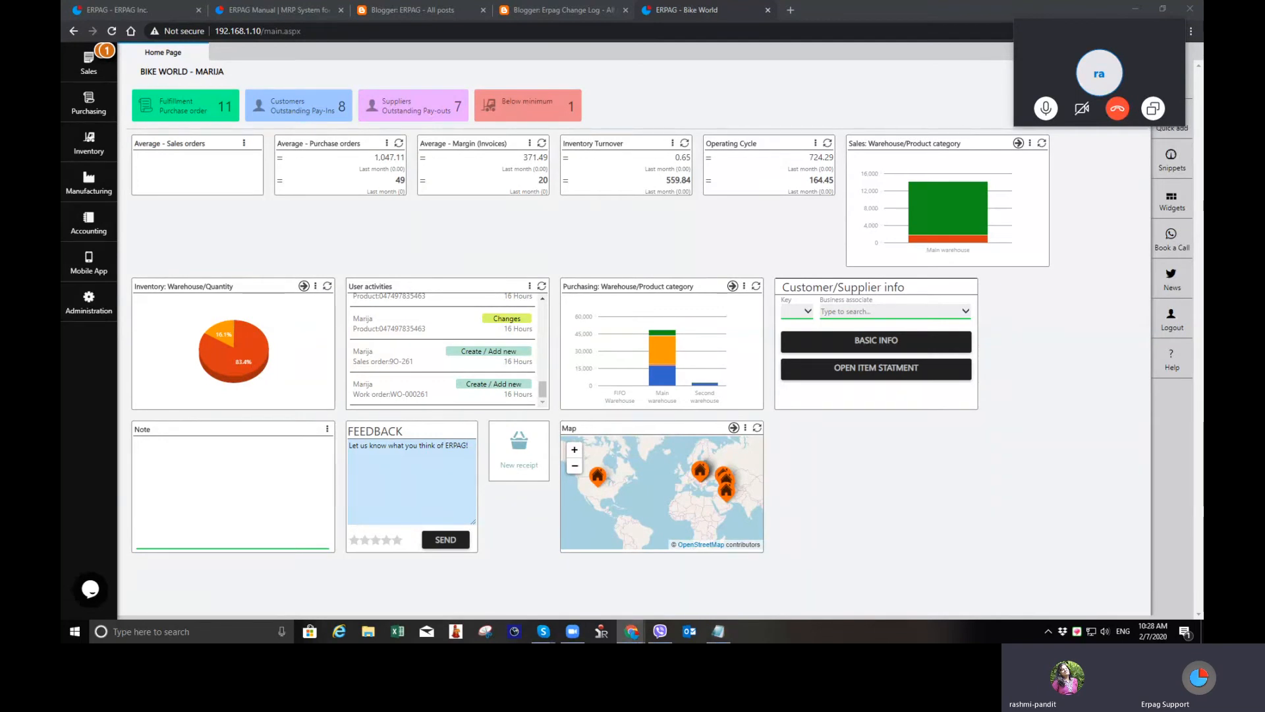
key(alt+Tab)
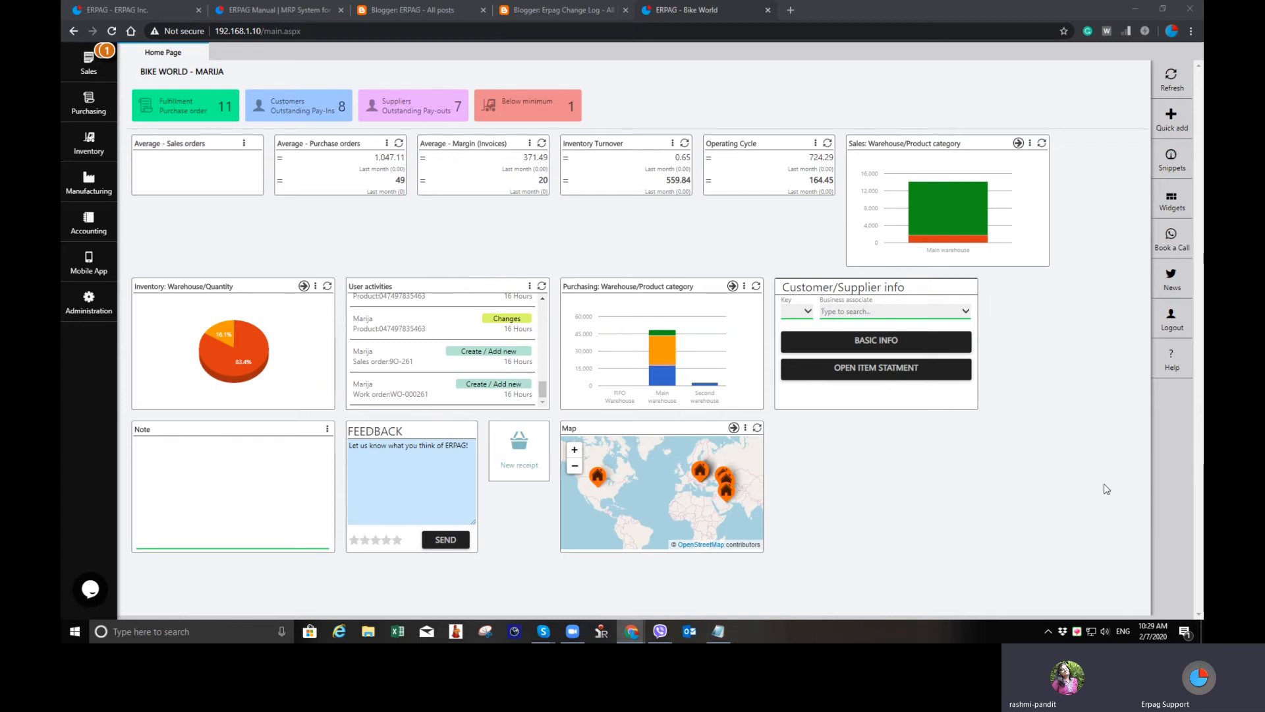
Look over the data export, backup and restore options on the Database / Backup page, and close it
click(90, 309)
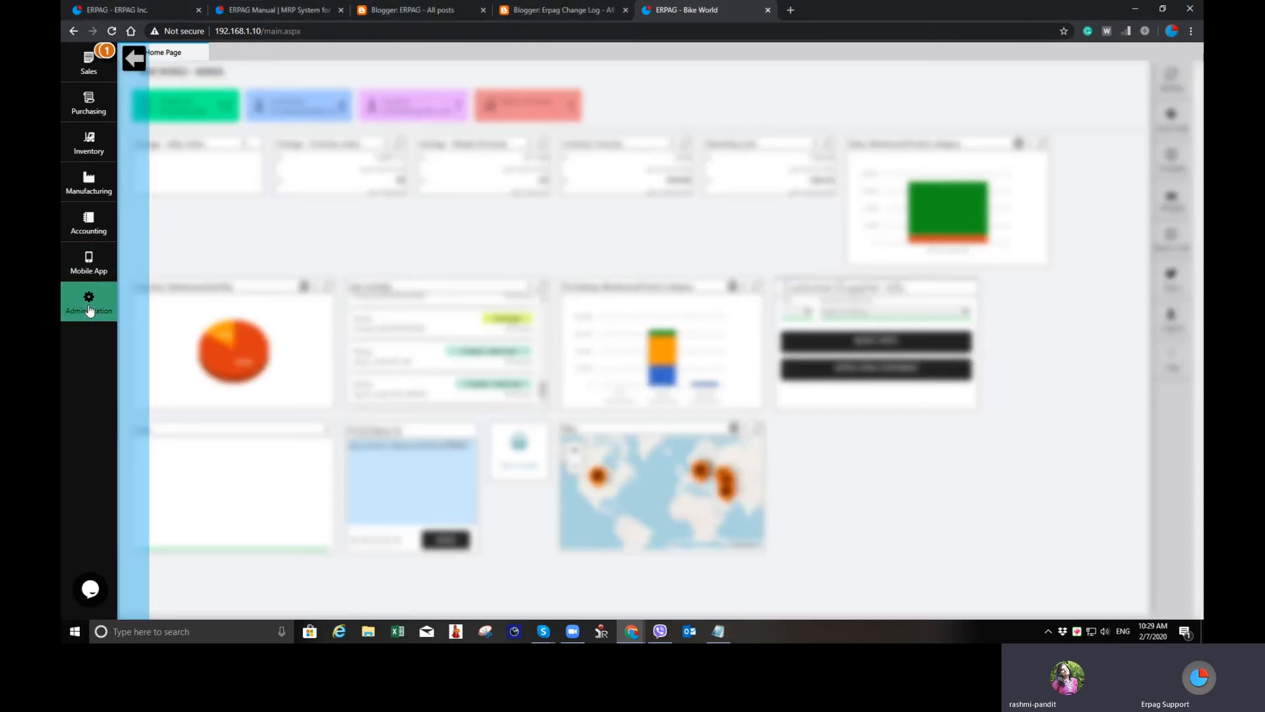
click(580, 230)
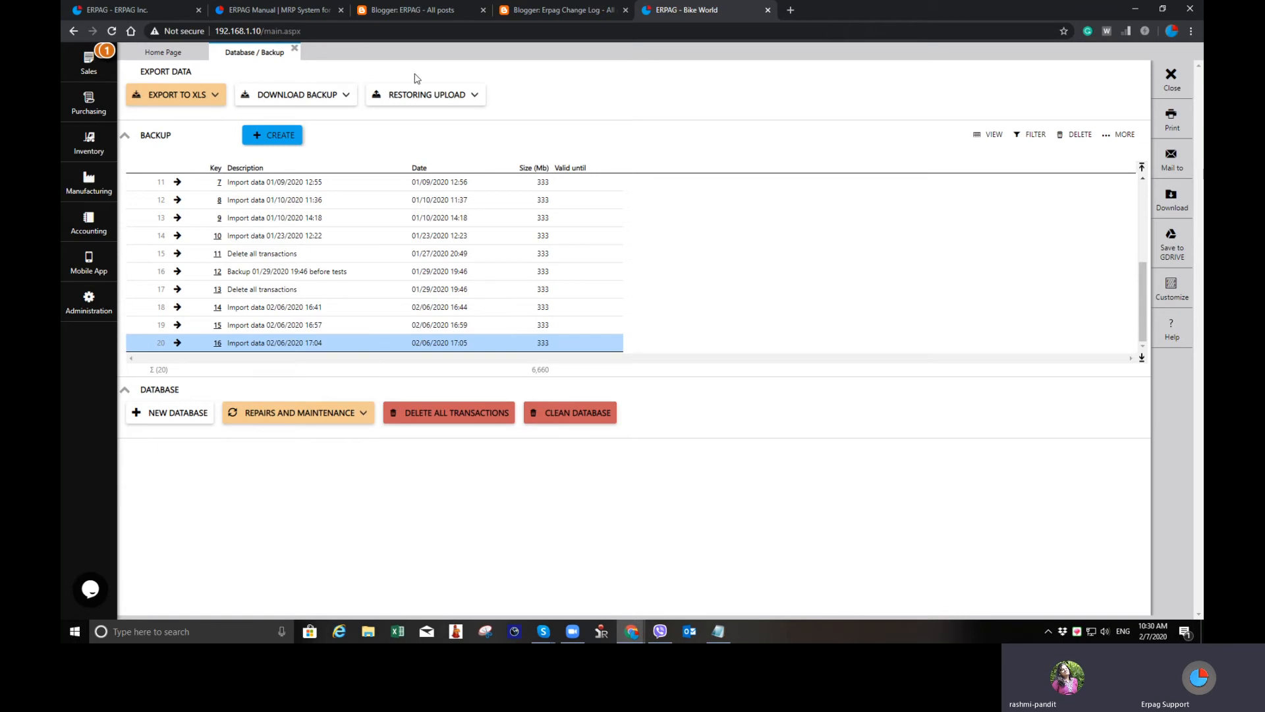
click(294, 50)
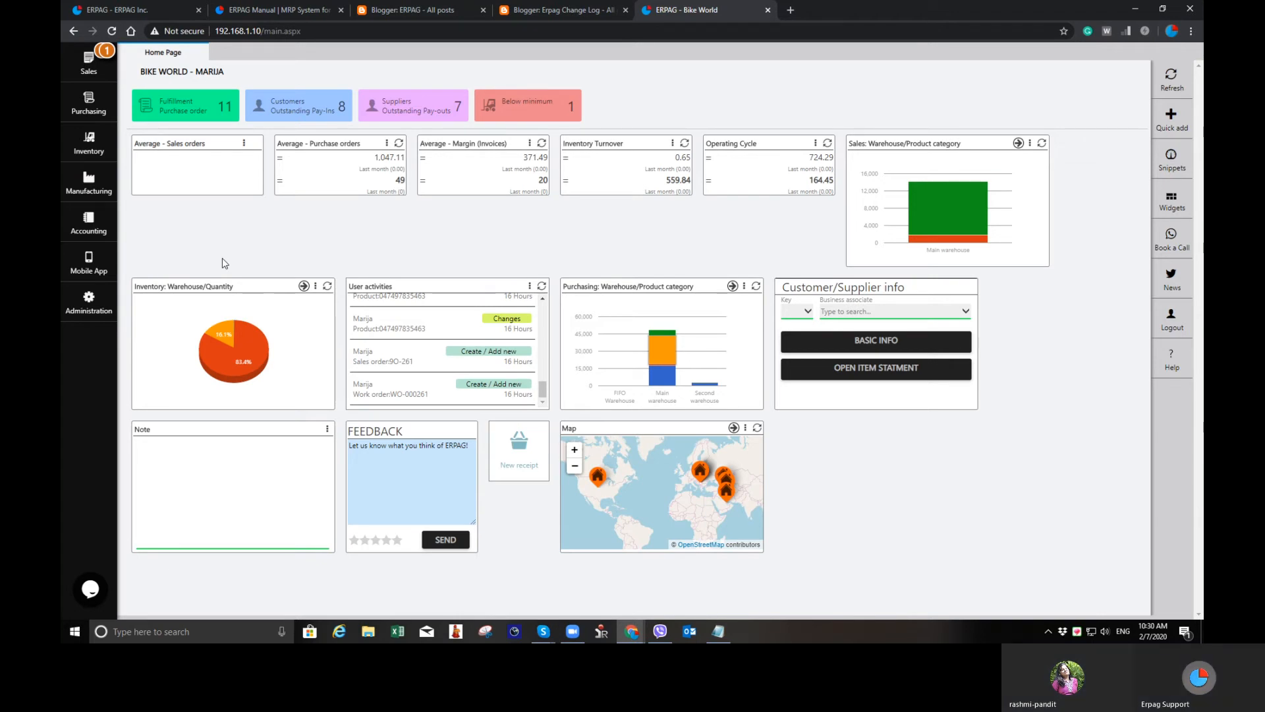
click(633, 8)
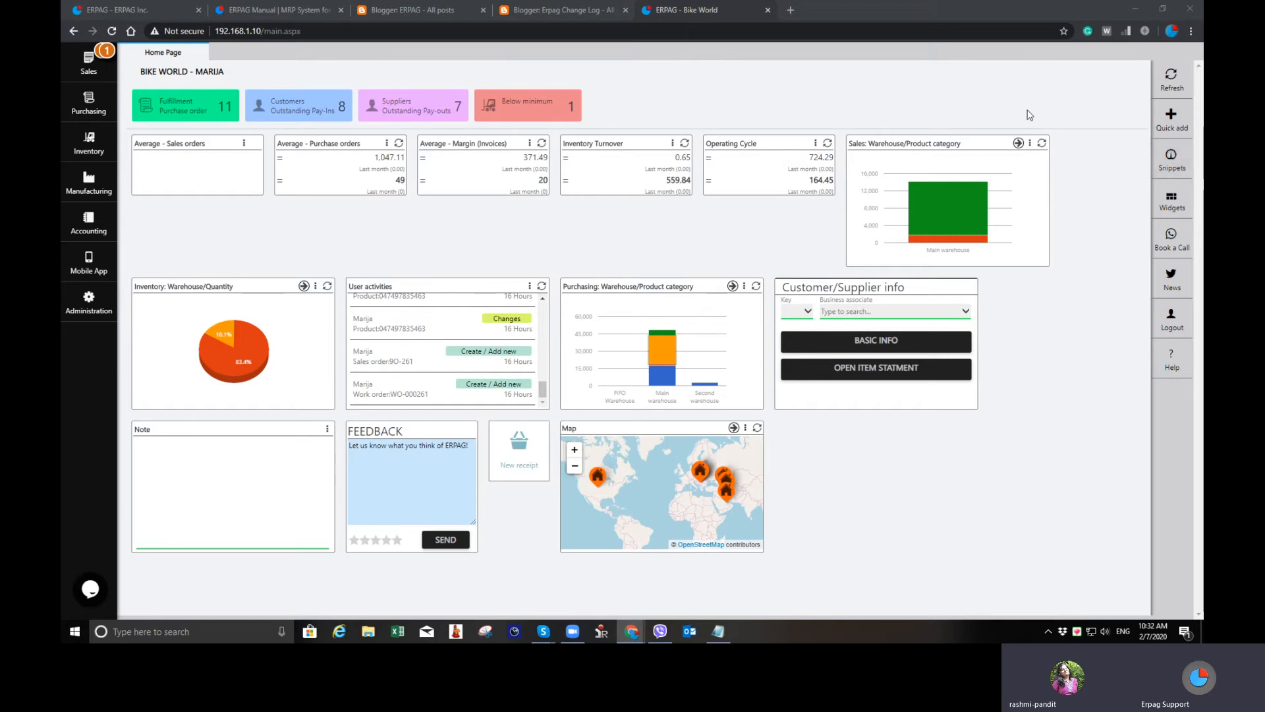
Open the Products and services list in Inventory and start a new item of type Product
click(86, 184)
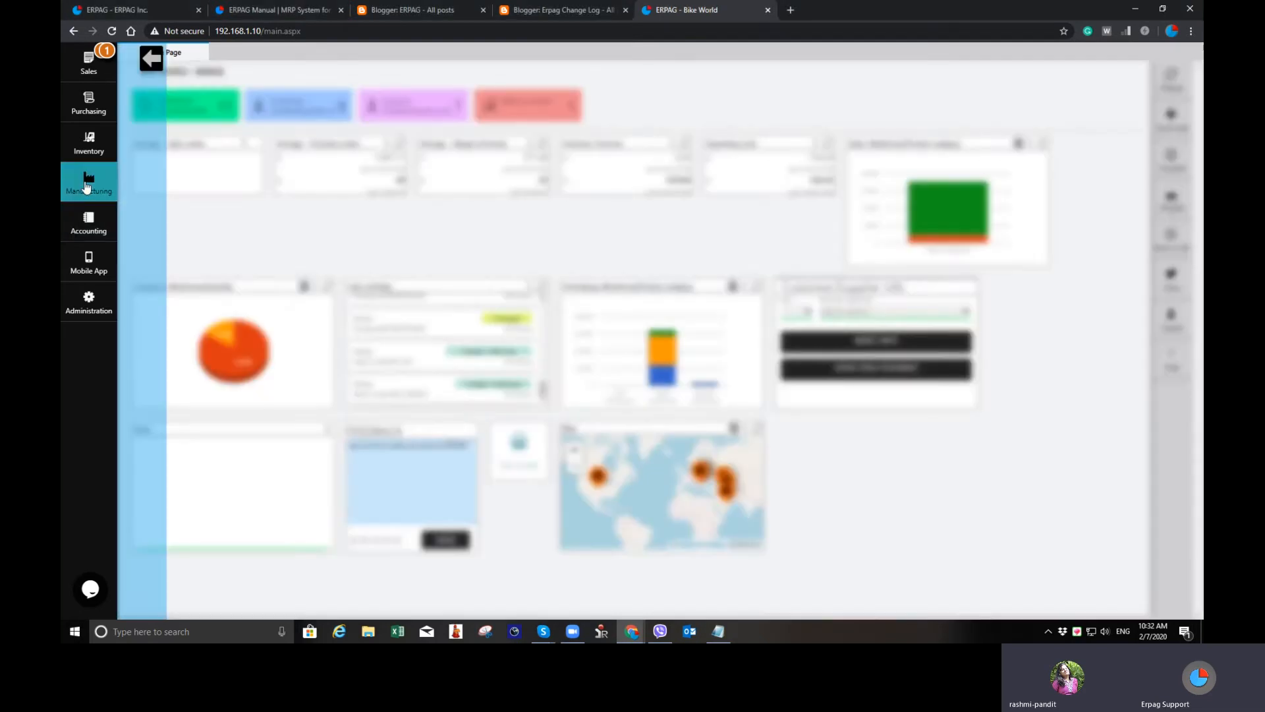
click(88, 142)
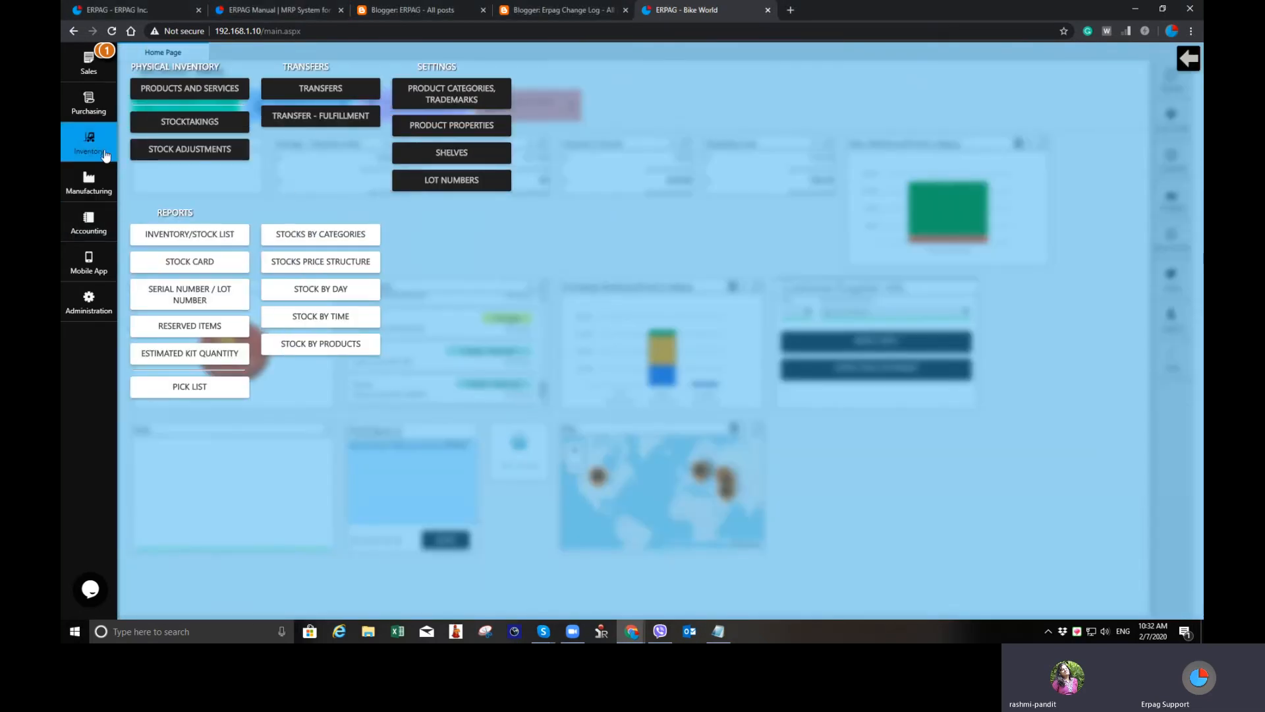
click(190, 89)
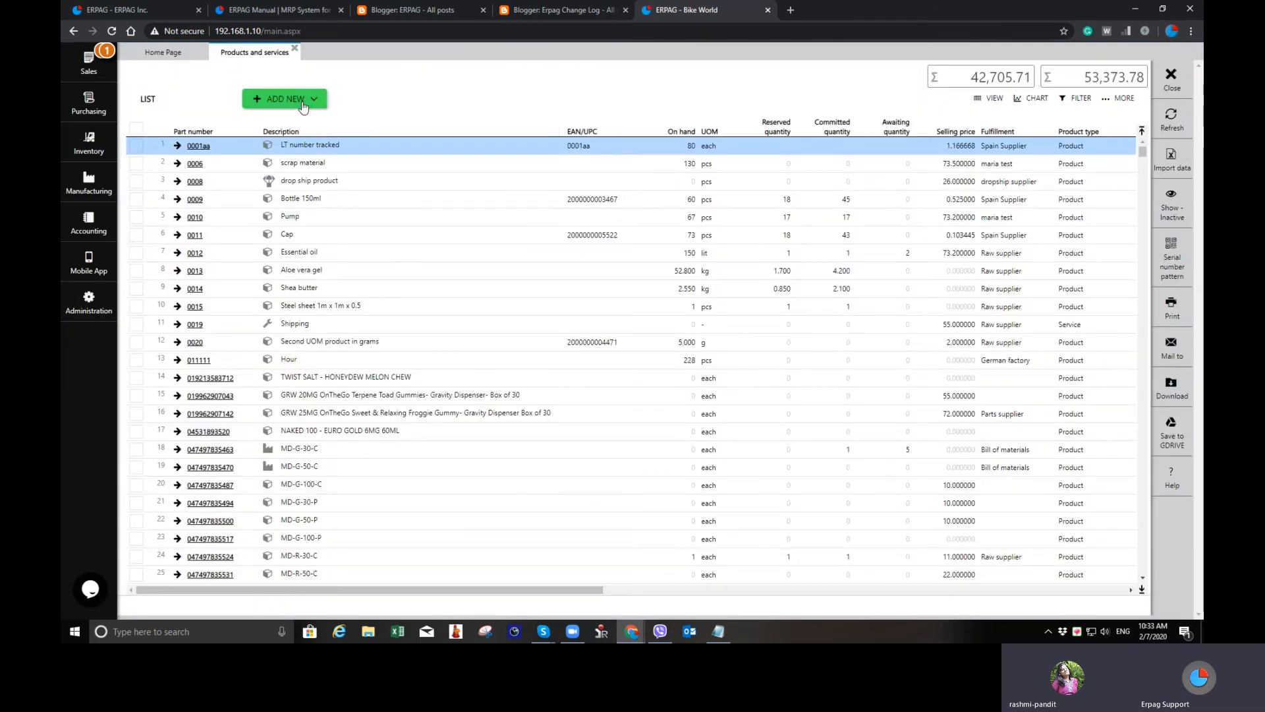
click(286, 98)
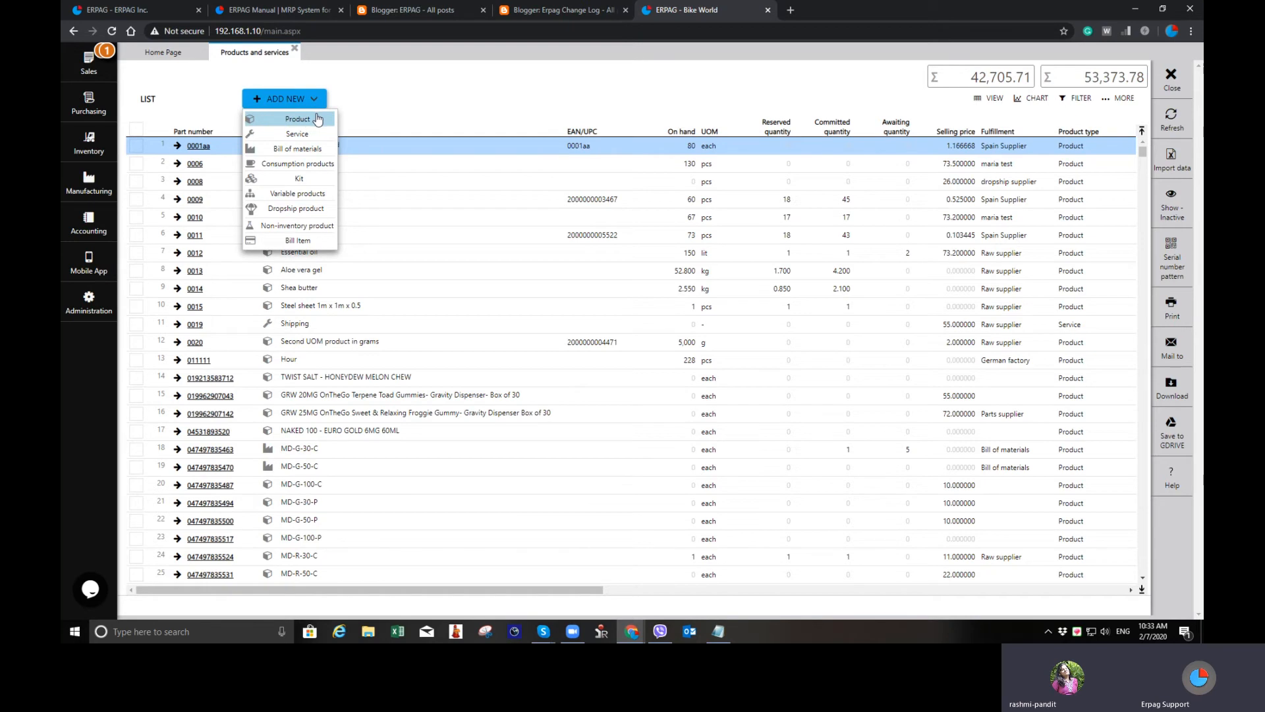
click(317, 118)
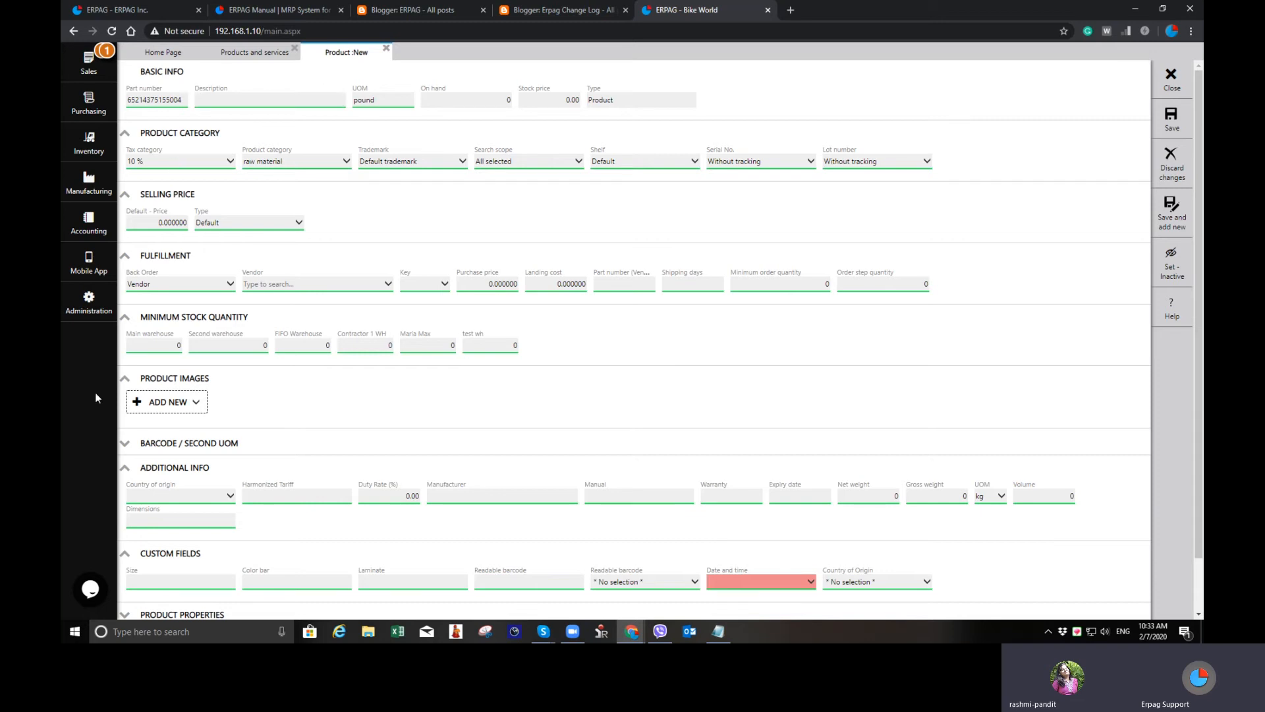
View the spreadsheet import page for products in Administration and close it again
click(86, 311)
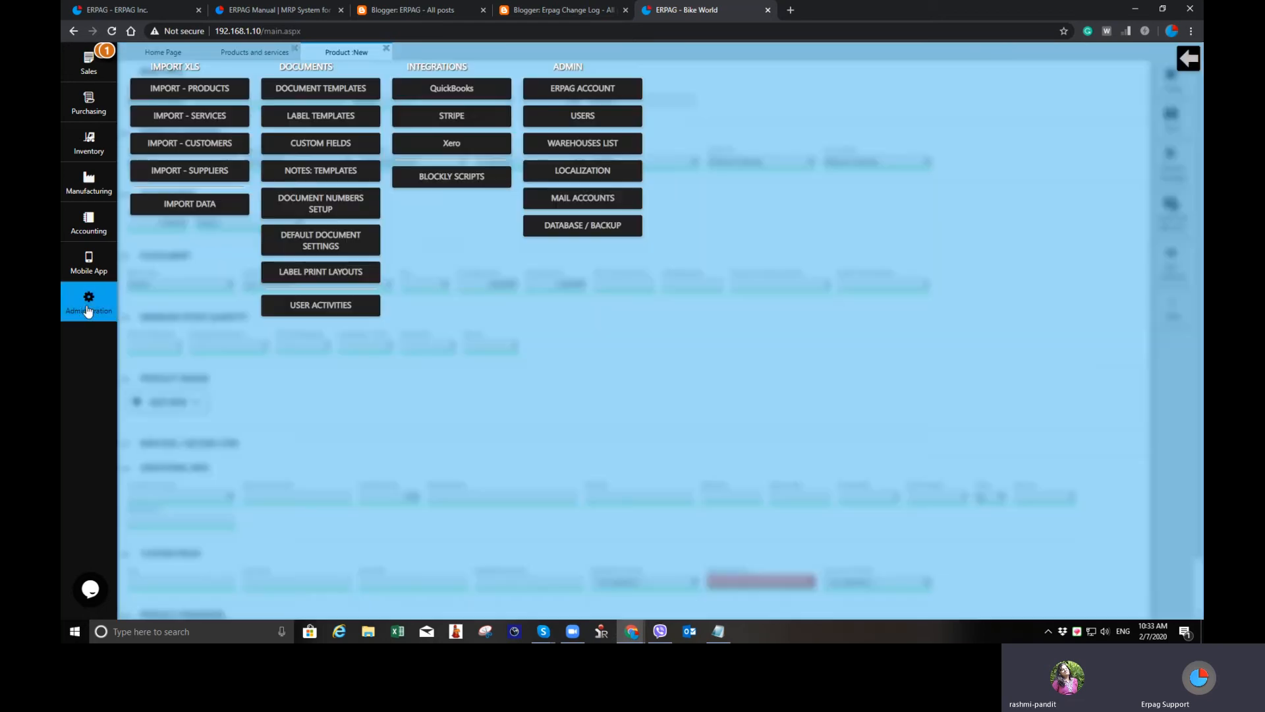
click(235, 90)
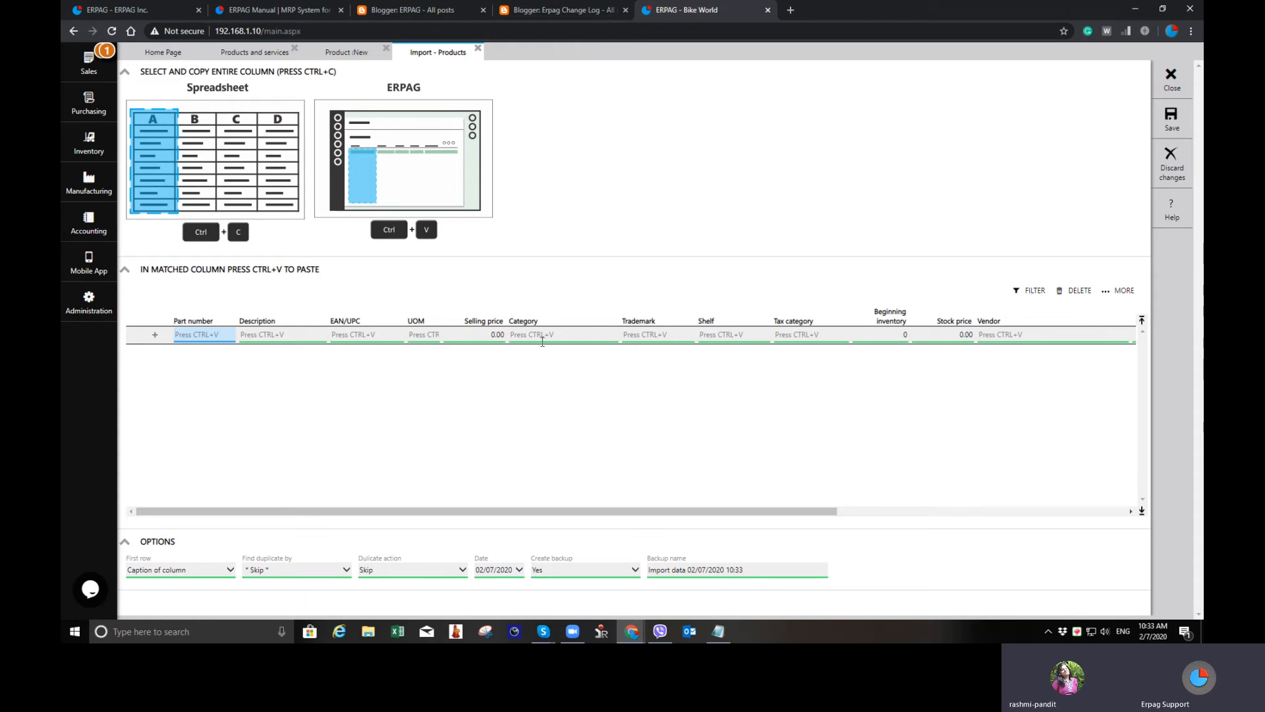
click(478, 48)
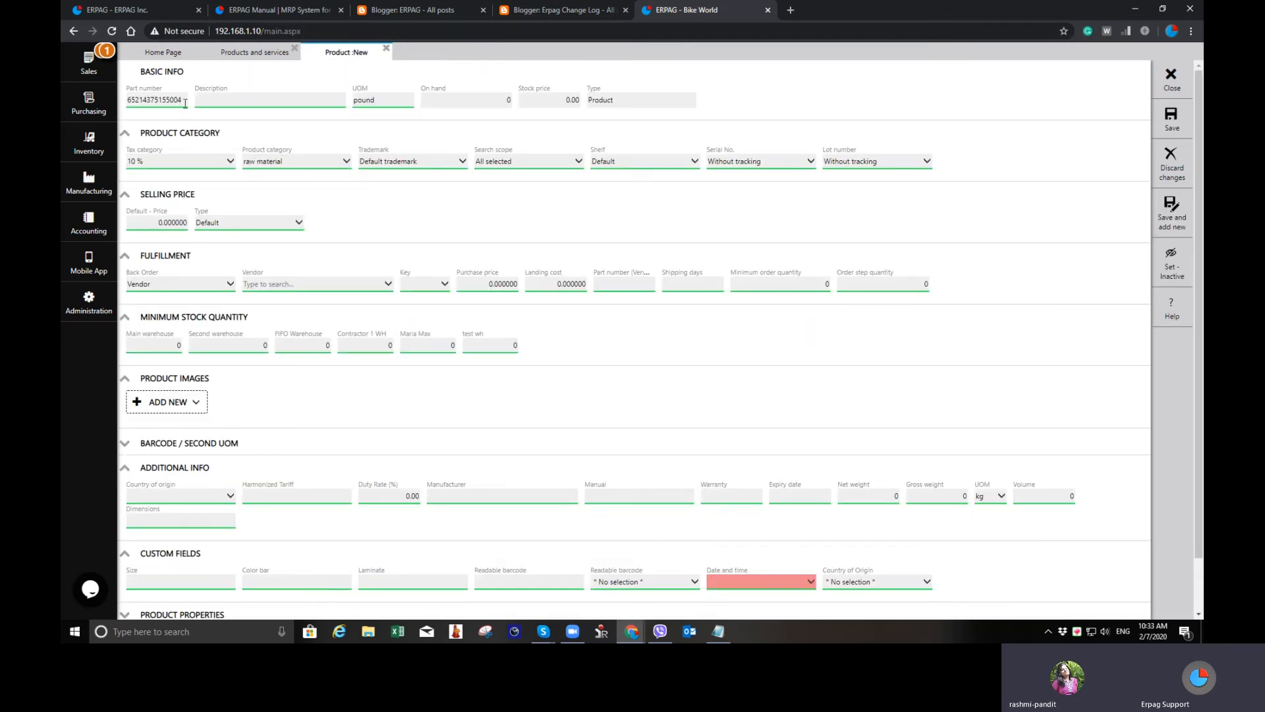
Enter "Tape" as the new product's description and set its UOM to roll
click(249, 101)
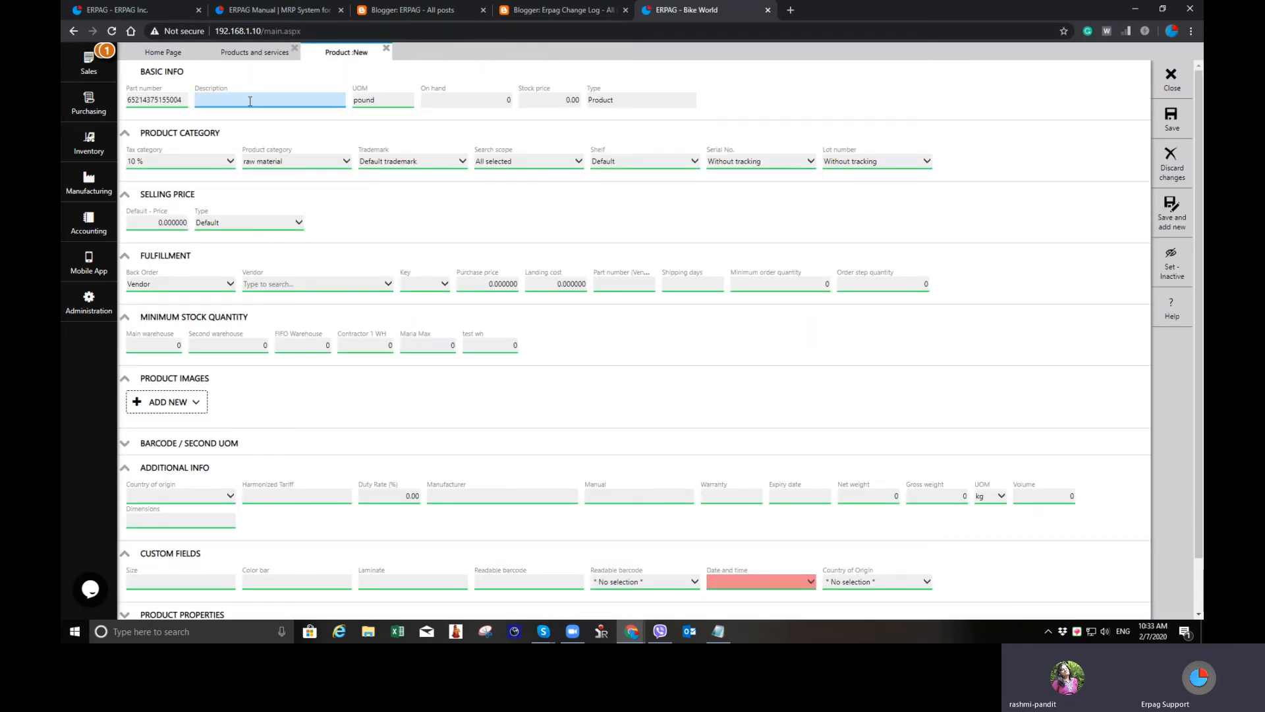
text(Tape)
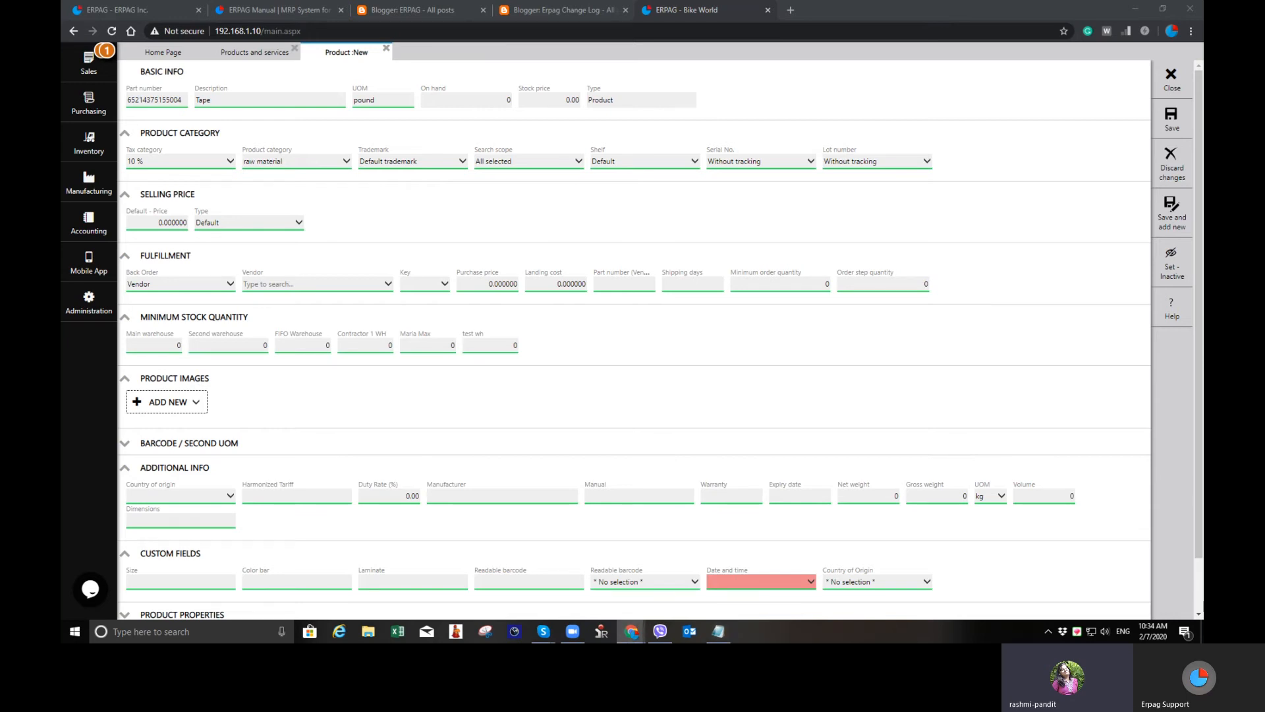
click(279, 98)
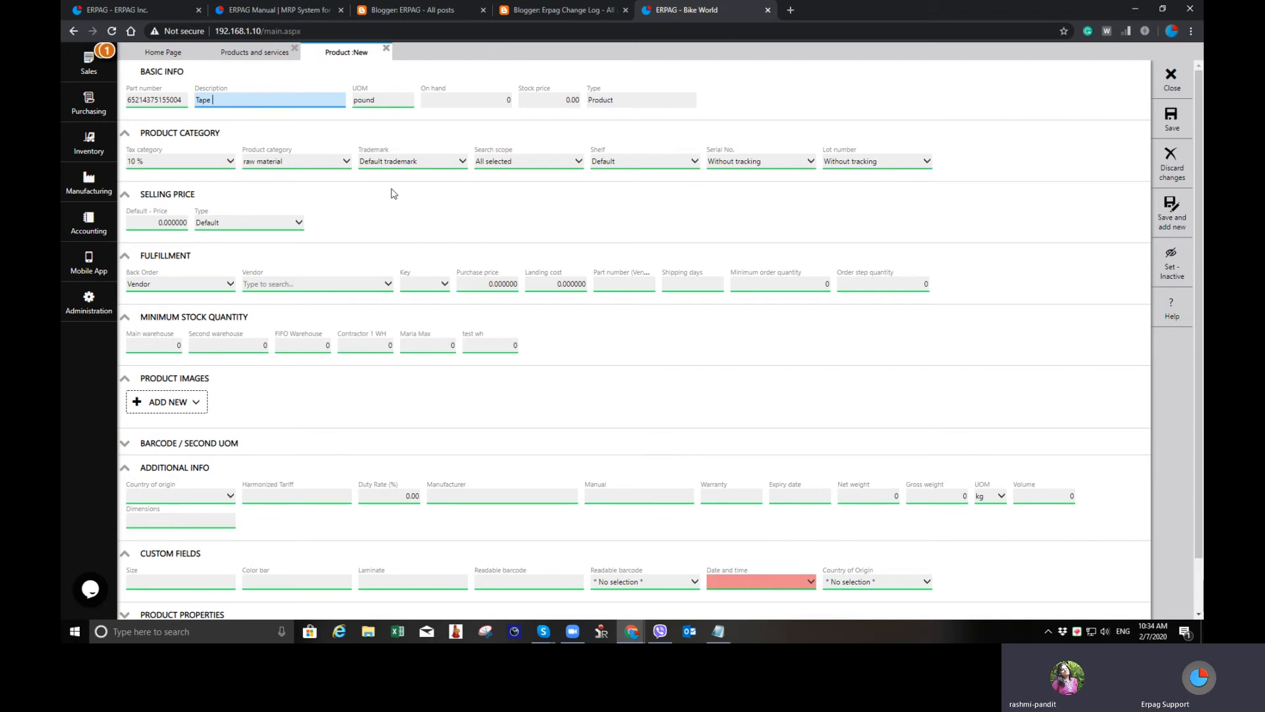
click(364, 101)
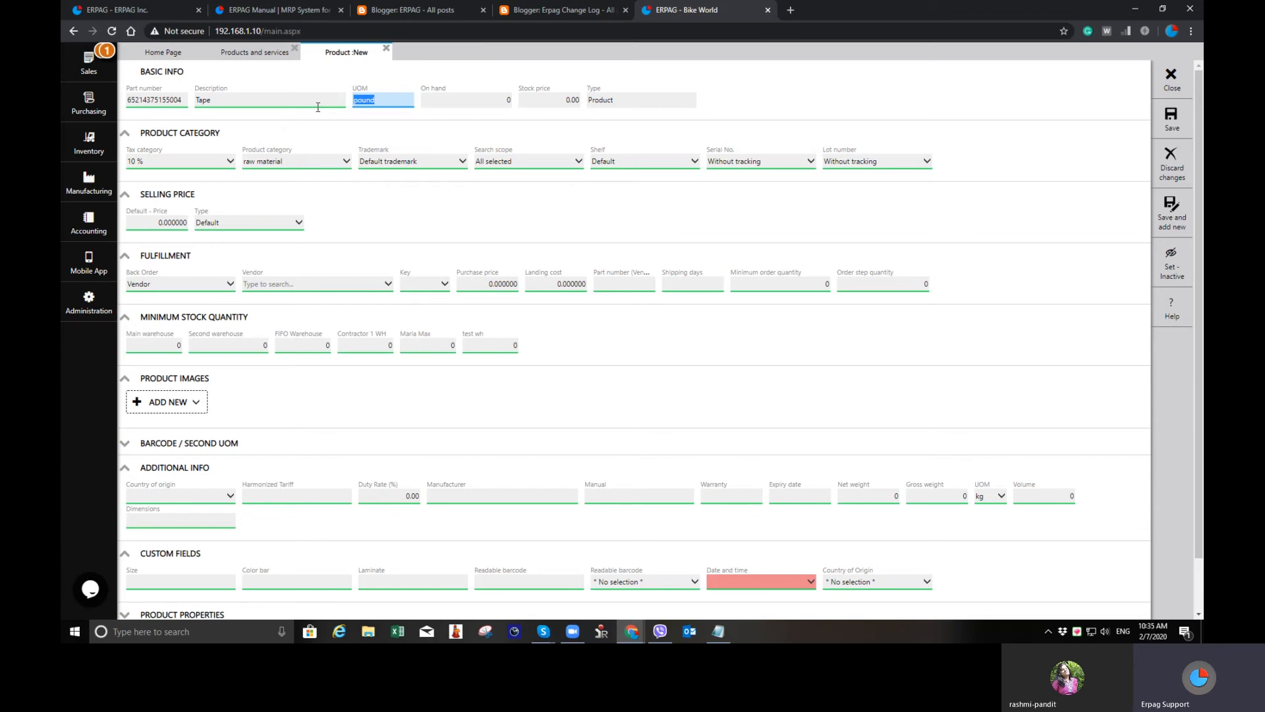
text(roll)
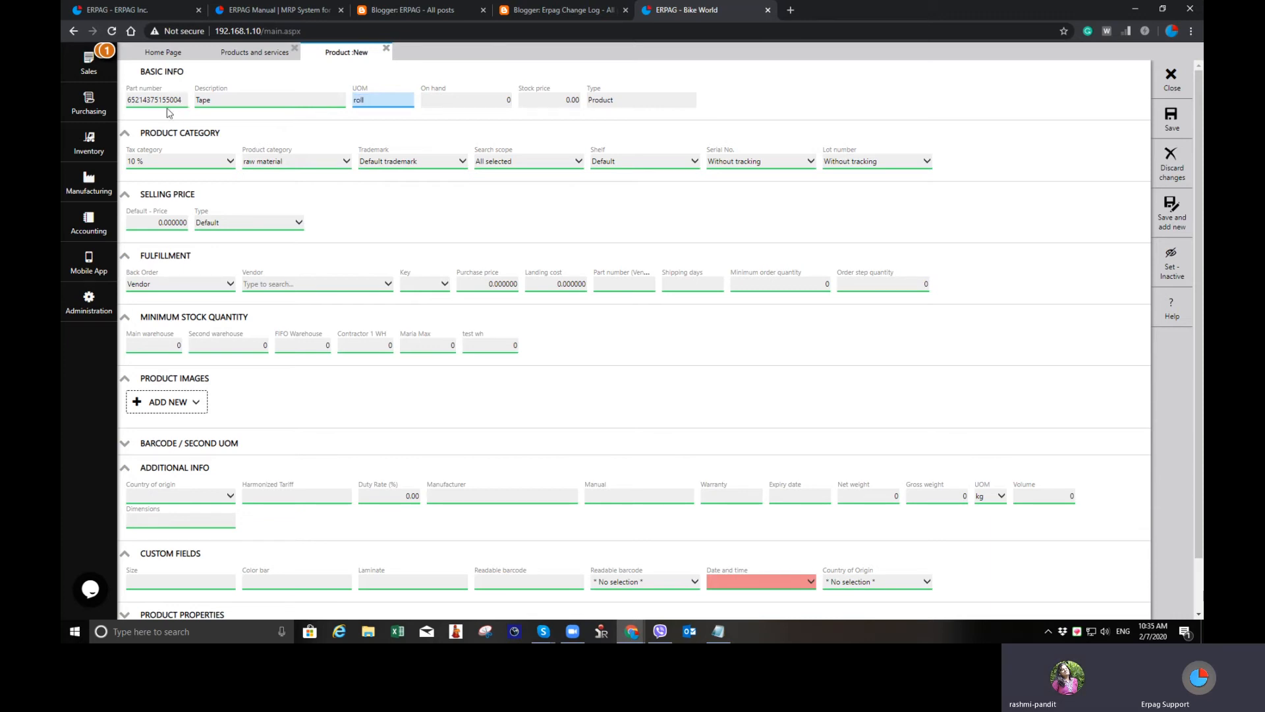
Add the dimensions to the product description so that it reads "Tape 25mm x 50m"
click(259, 95)
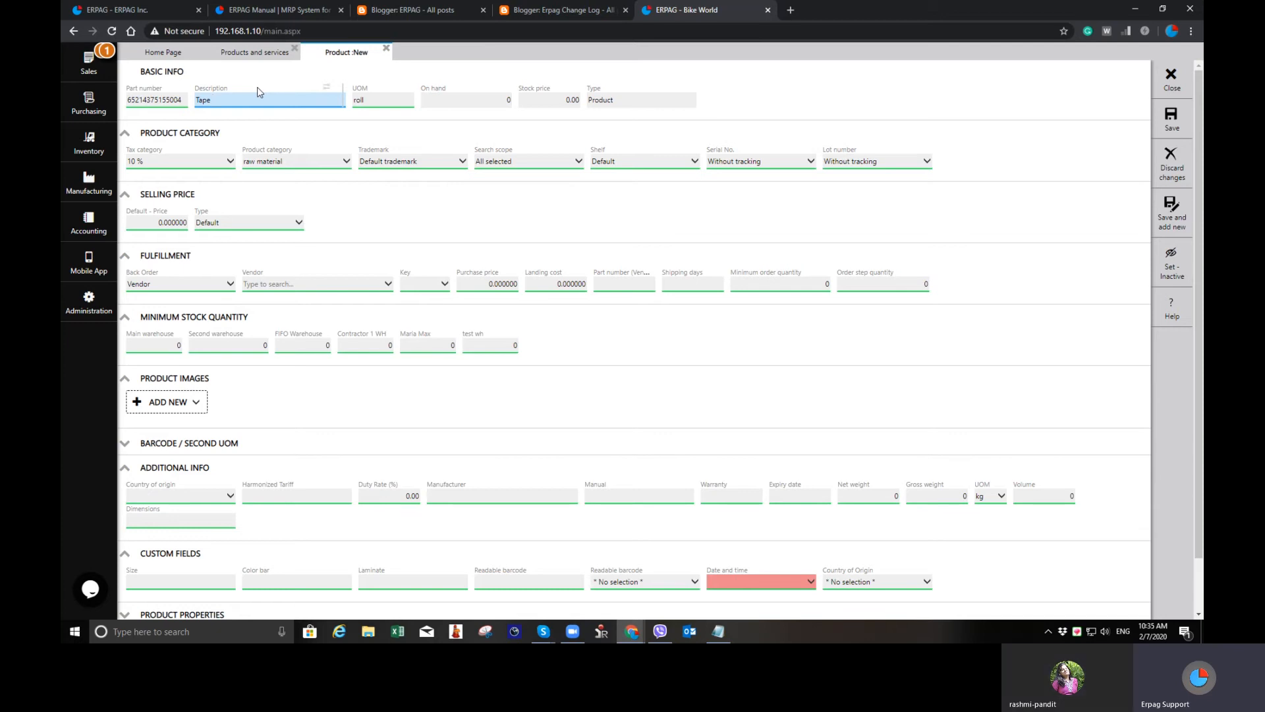
text(5mmx)
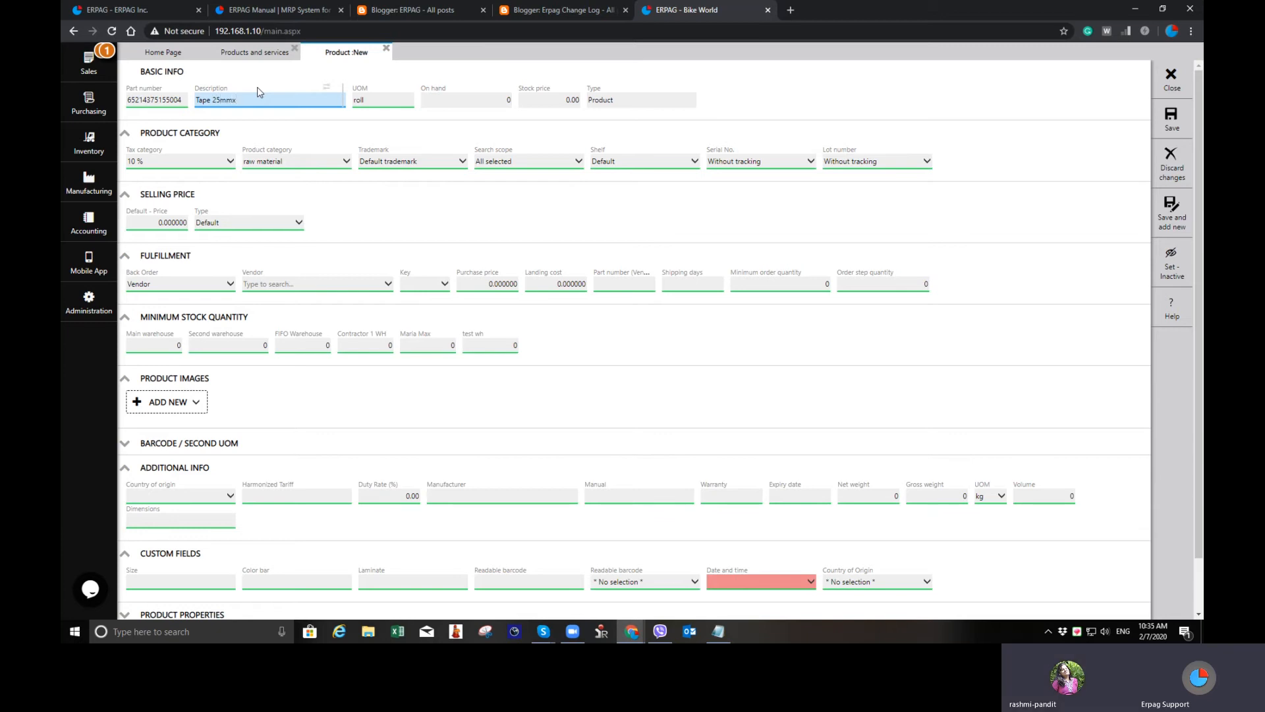
key(BackSpace)
text( x 50m)
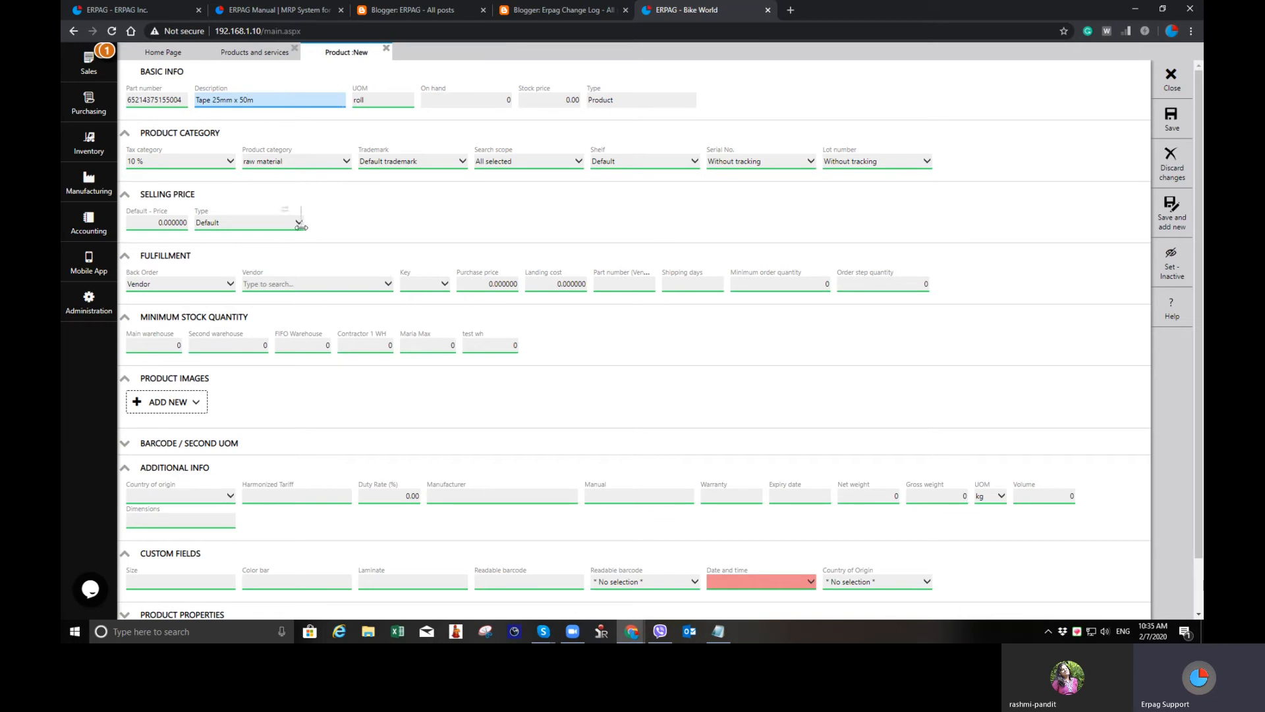
Quick-add a vendor named 3M and assign it as the product's fulfillment vendor
click(323, 284)
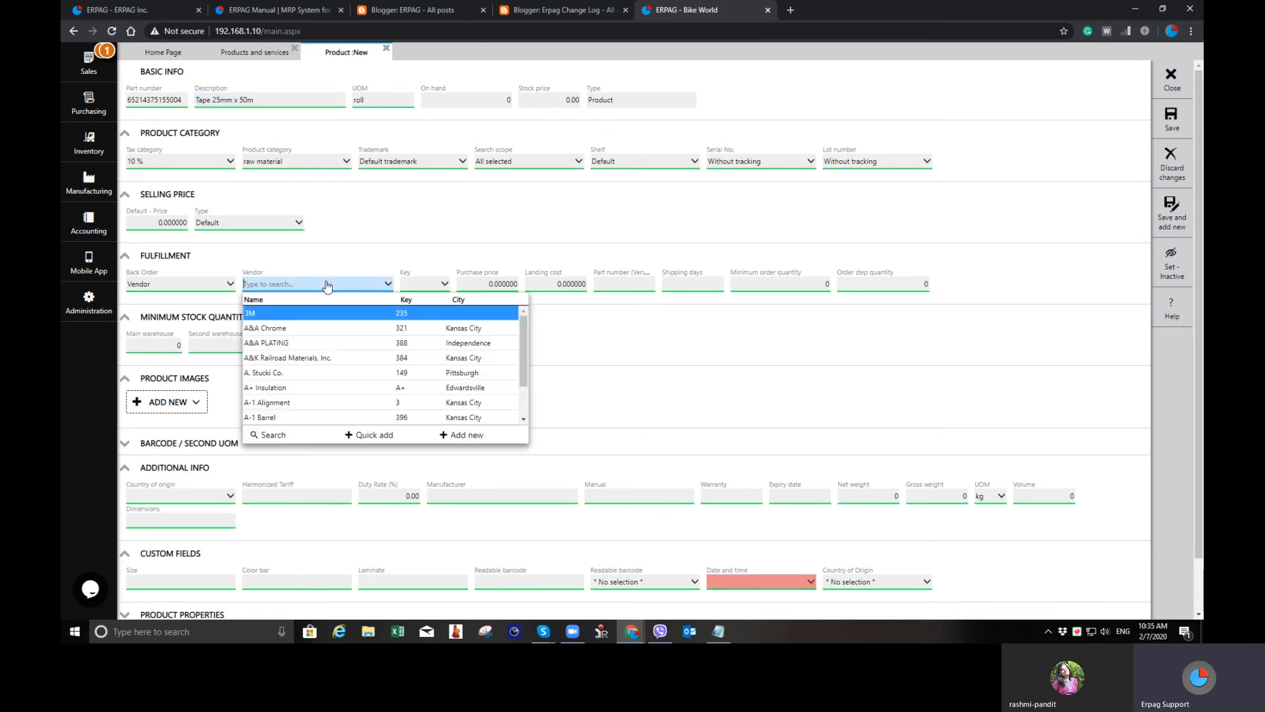
click(382, 435)
text(3)
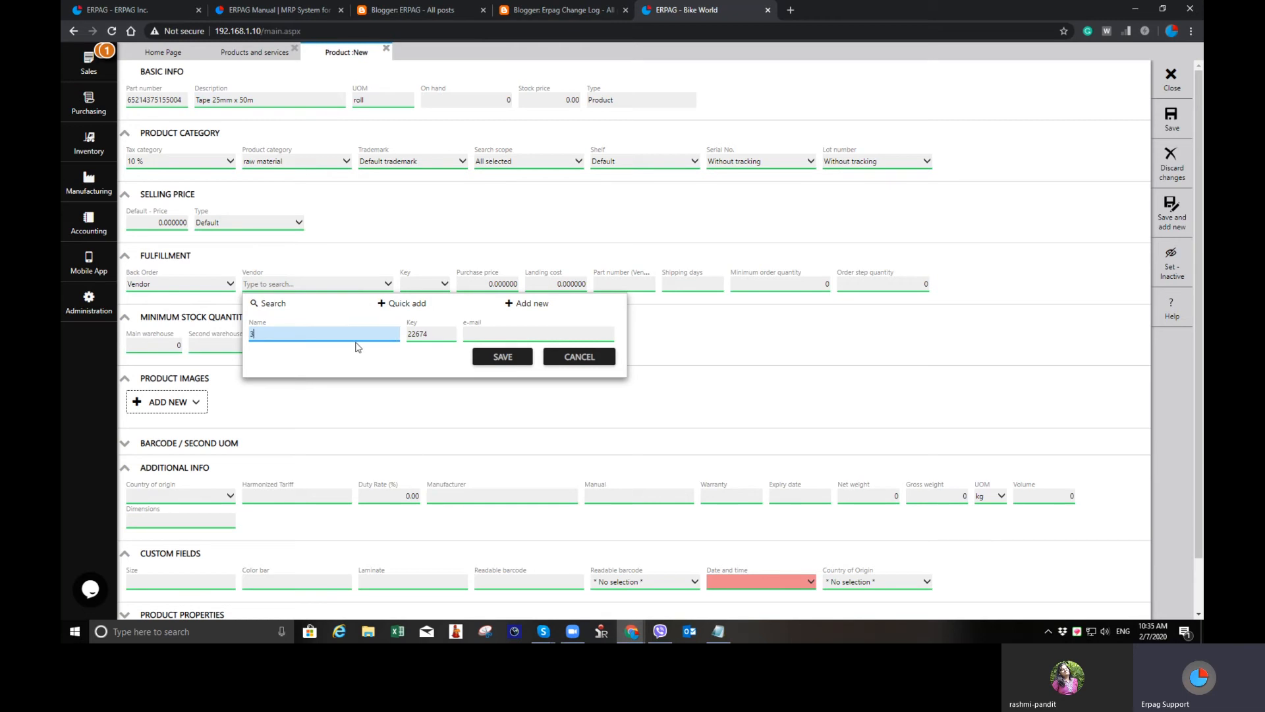
text(M)
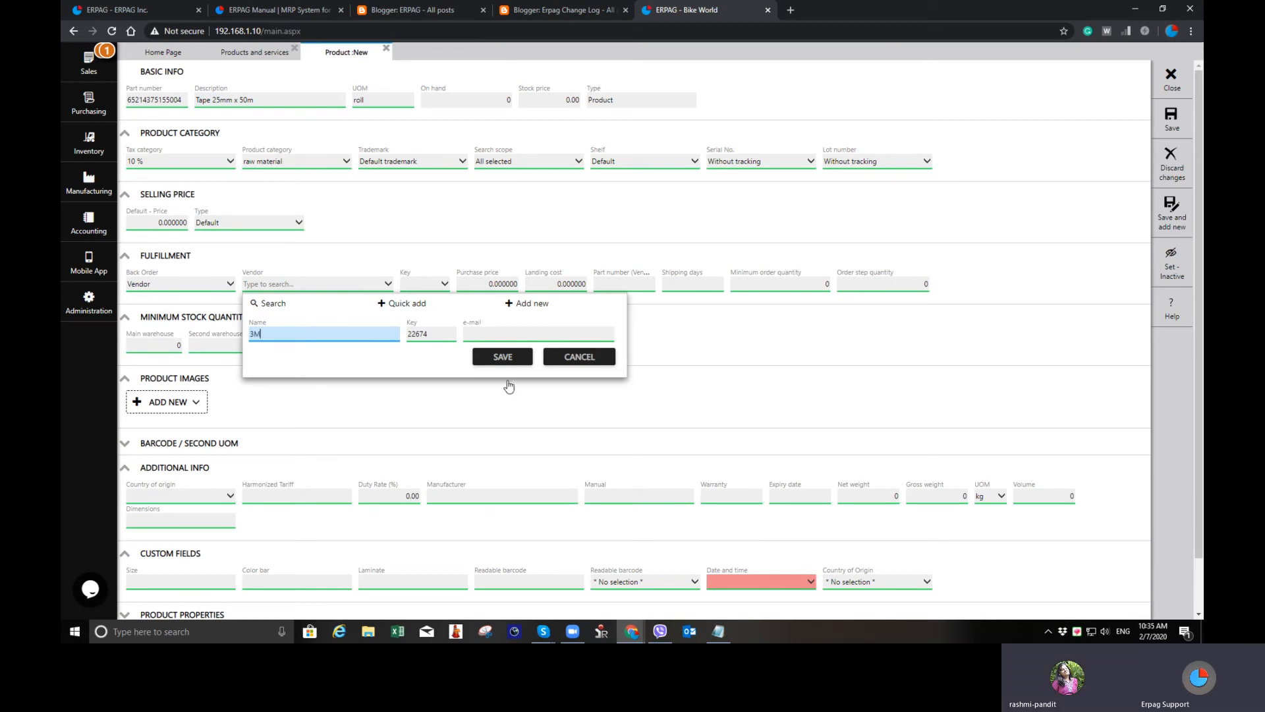
click(504, 358)
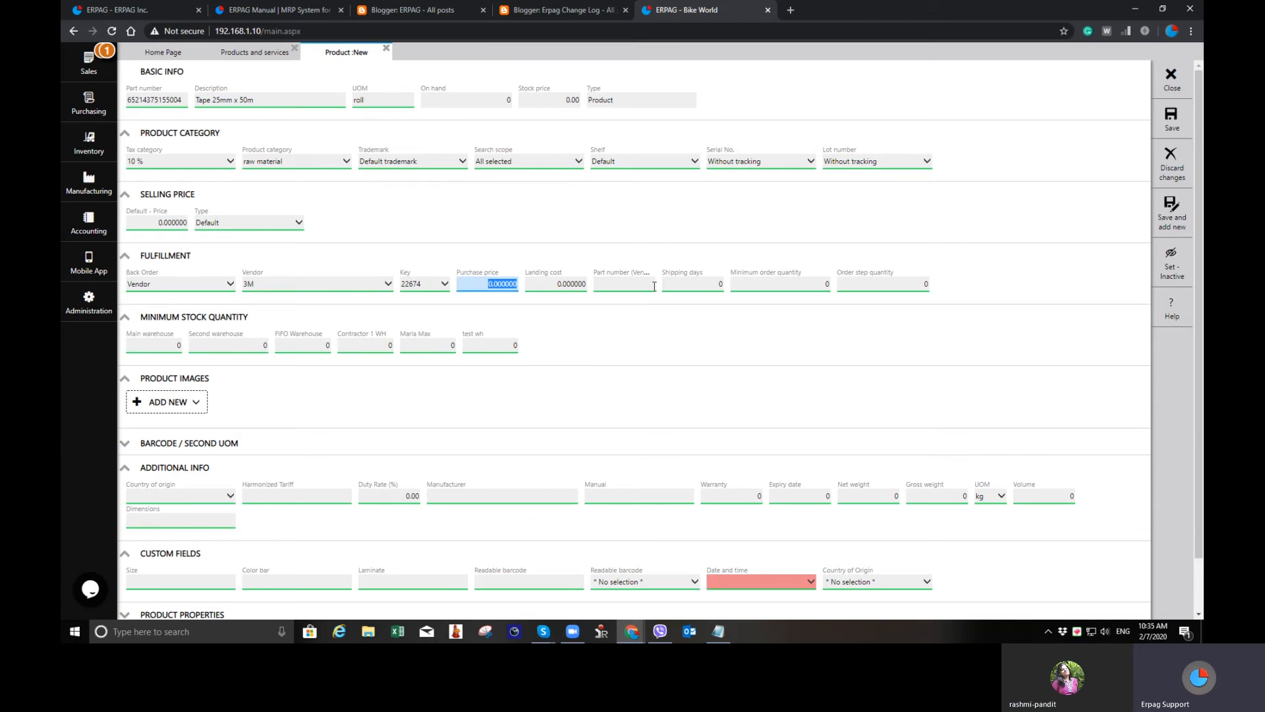
Set the vendor purchase price to 2 and save the product
text(2)
click(1170, 129)
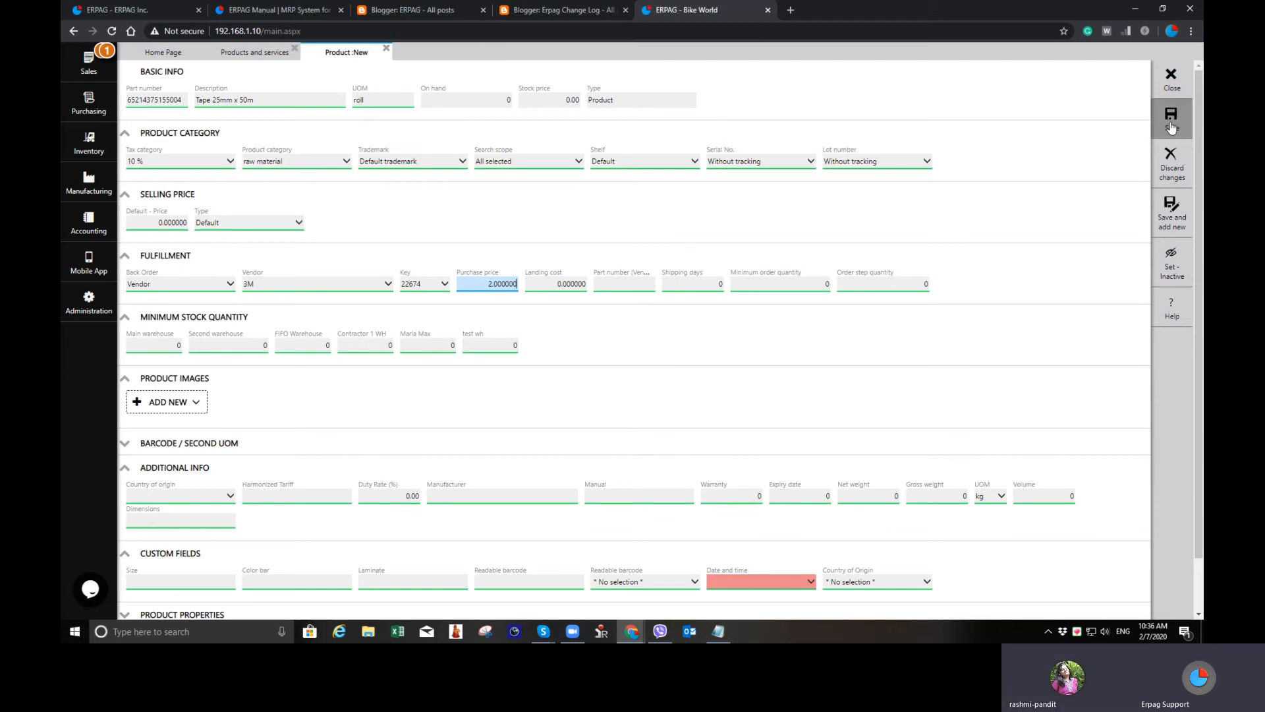
click(1171, 127)
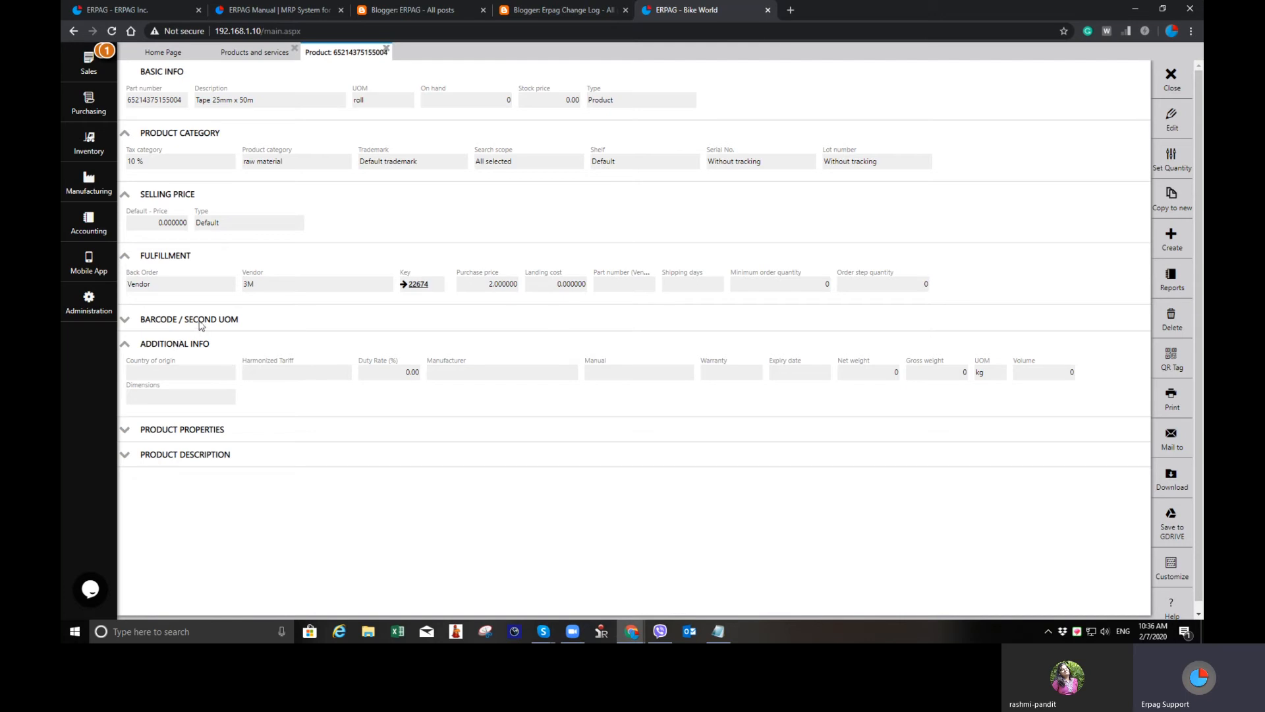
Open the saved tape product for editing and expand its Barcode / Second UOM and Product Images sections
click(1172, 119)
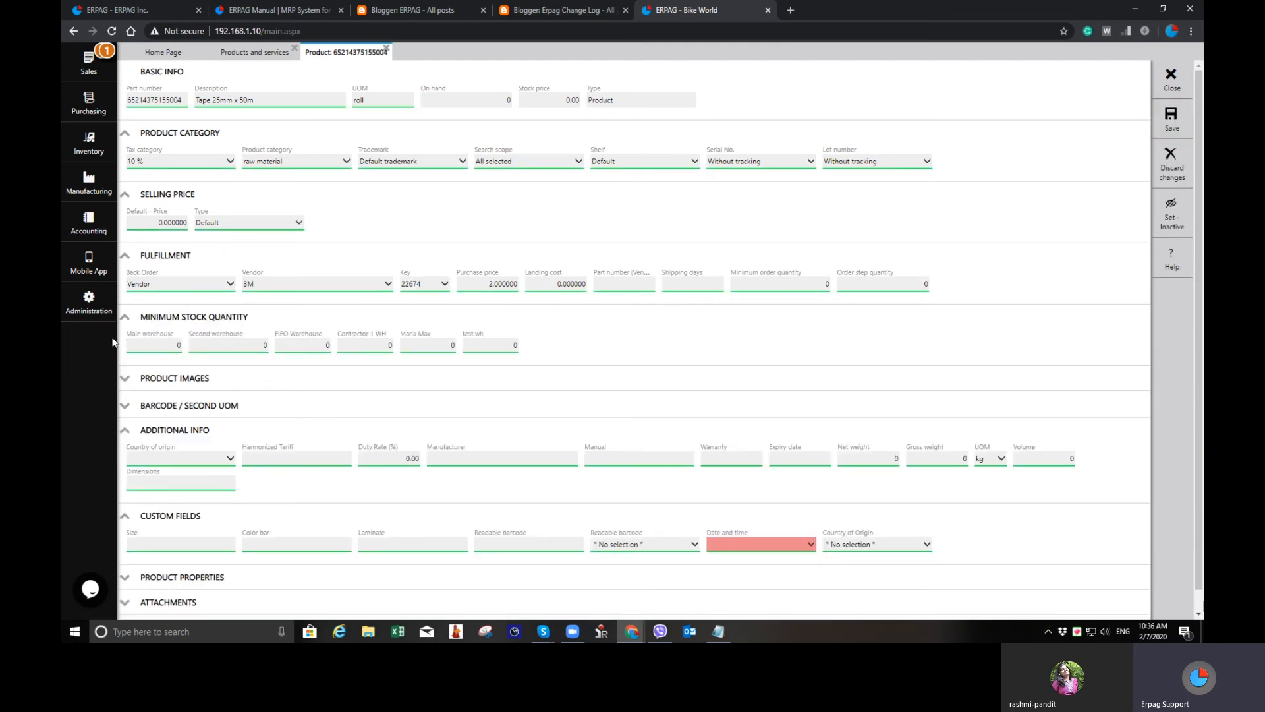
click(147, 404)
scroll(771, 327, down, 1)
scroll(771, 328, up, 1)
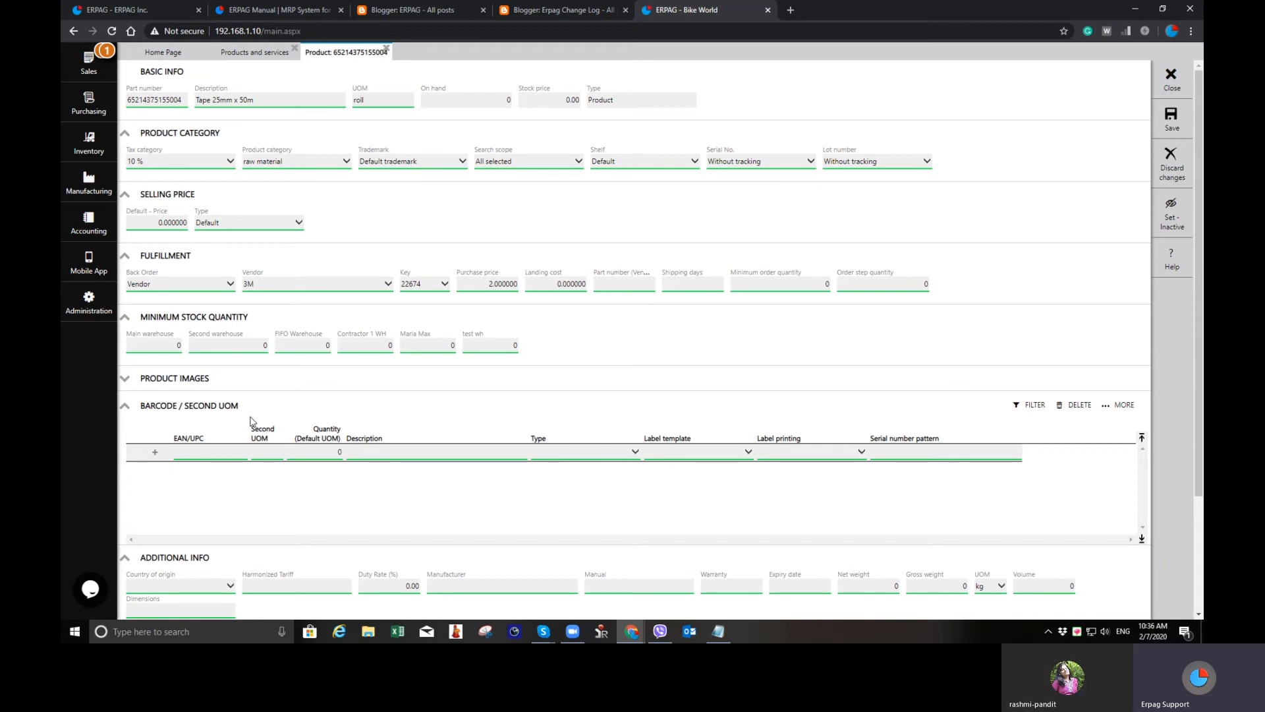
scroll(188, 459, down, 1)
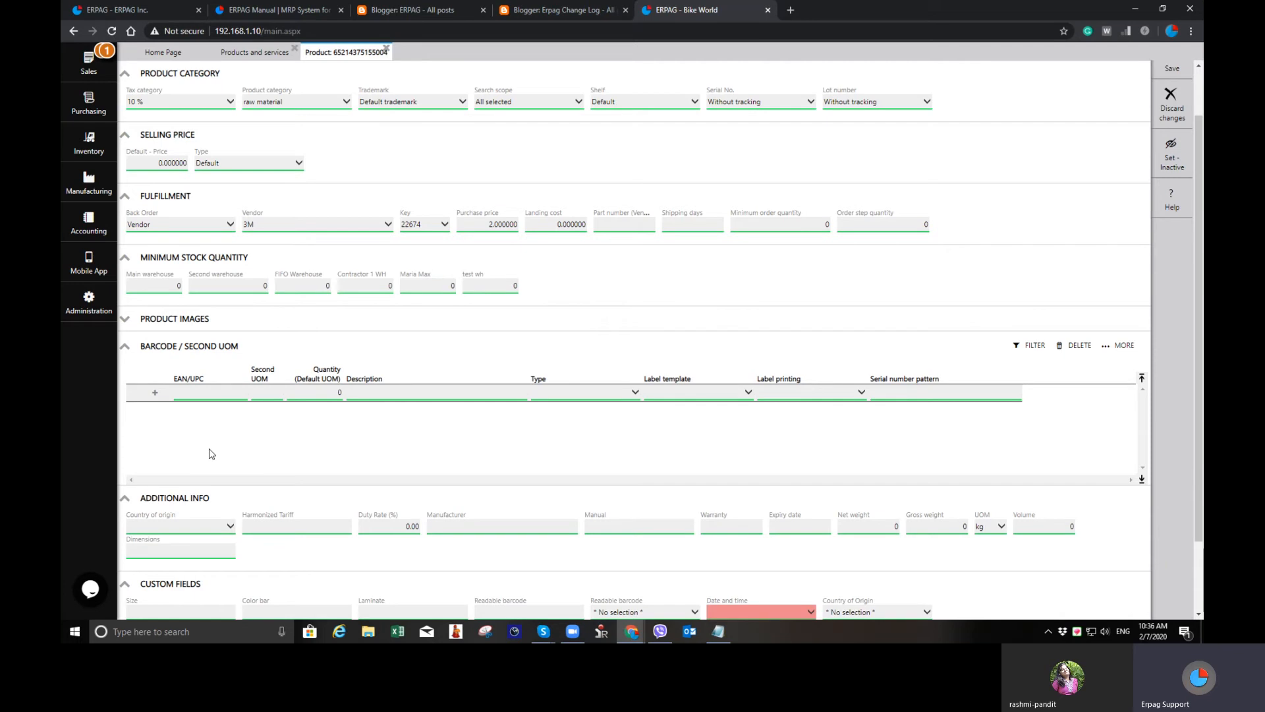
scroll(634, 407, up, 1)
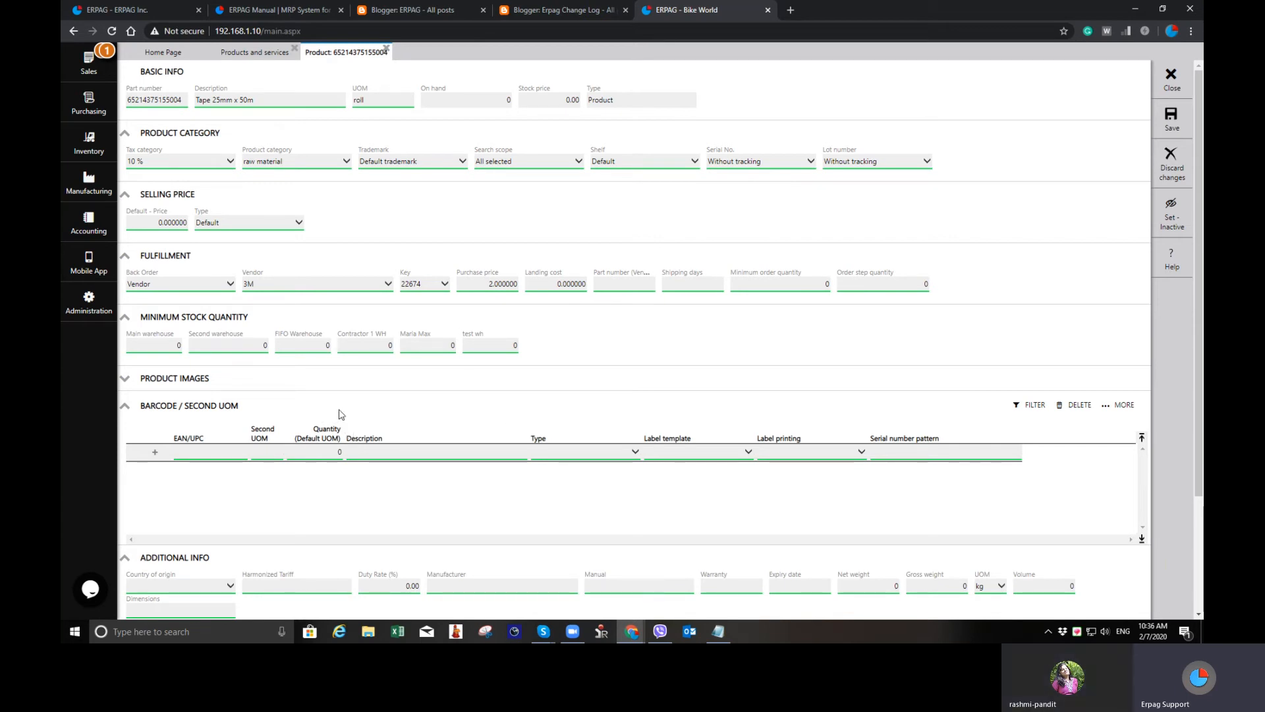
click(197, 383)
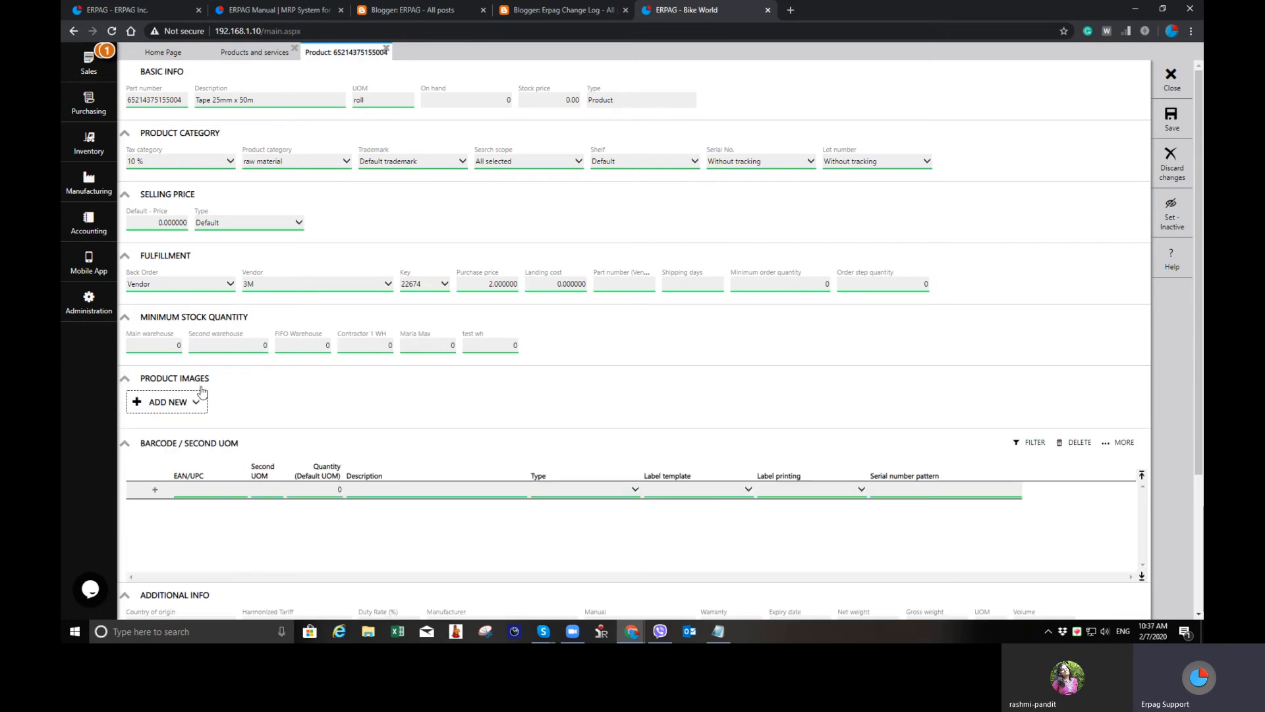
scroll(206, 422, down, 1)
scroll(206, 435, down, 2)
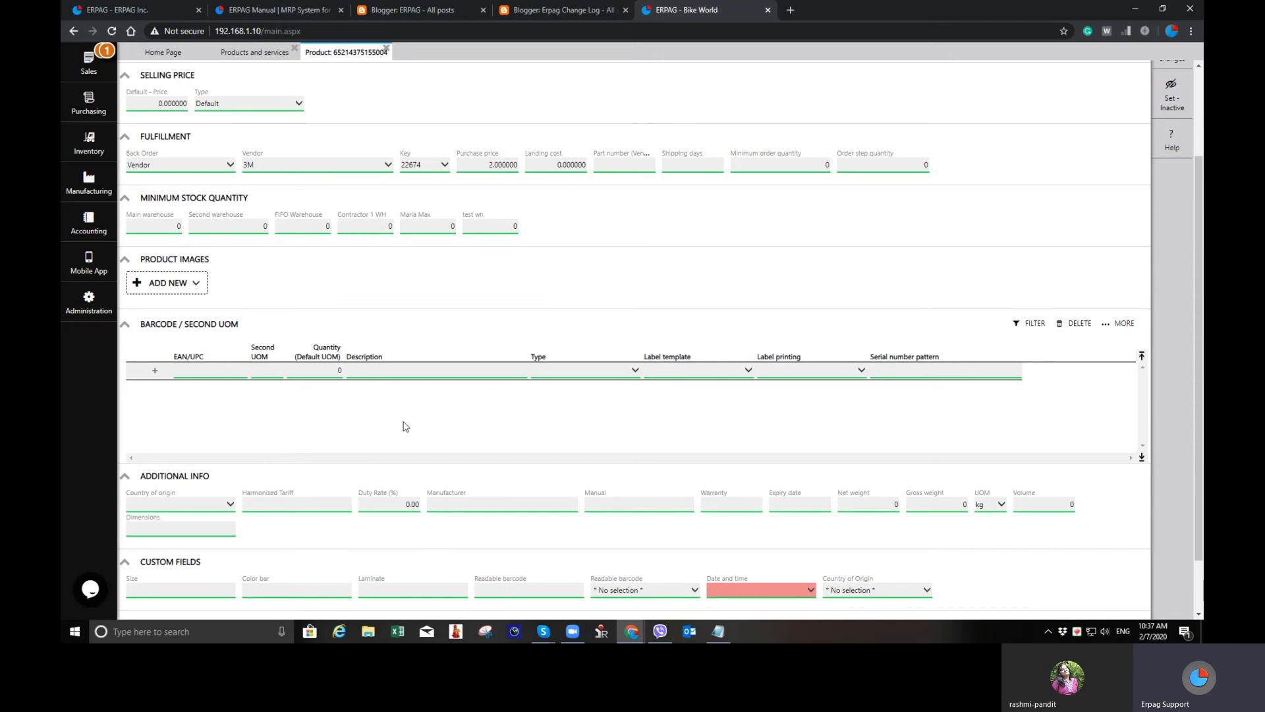
Save the tape product and close both its record and the products list
scroll(402, 425, up, 3)
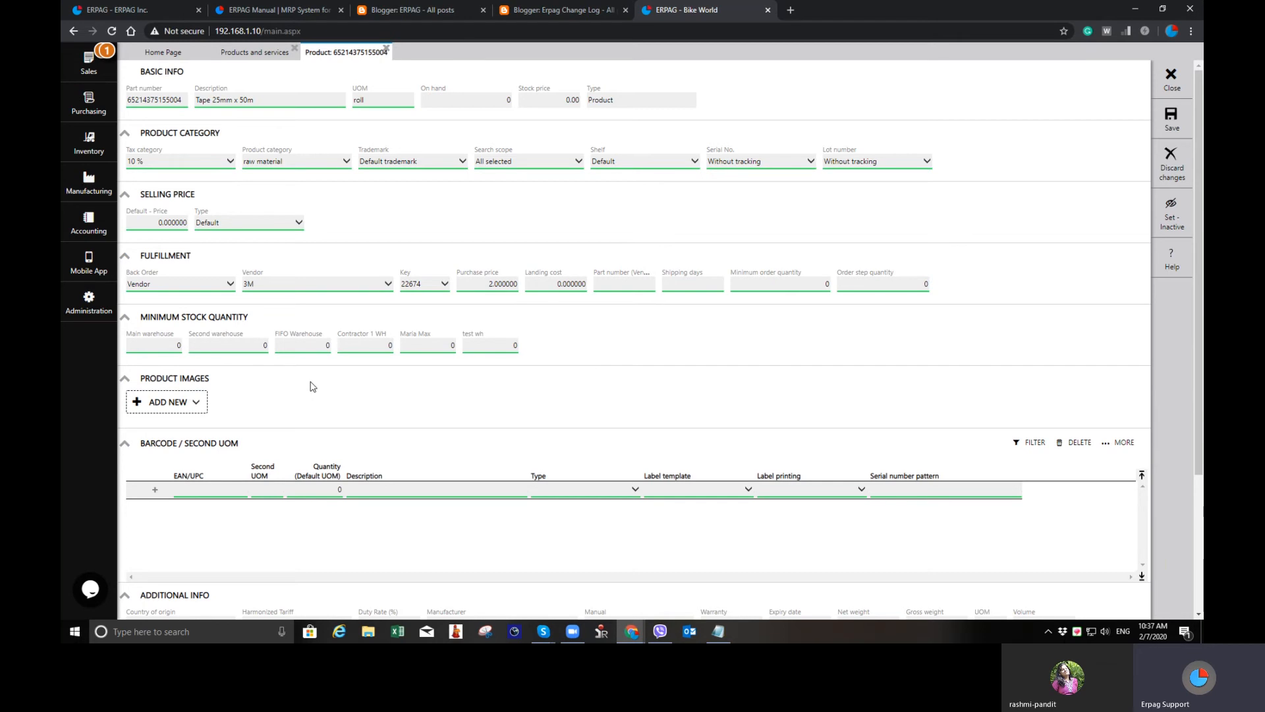
click(1163, 122)
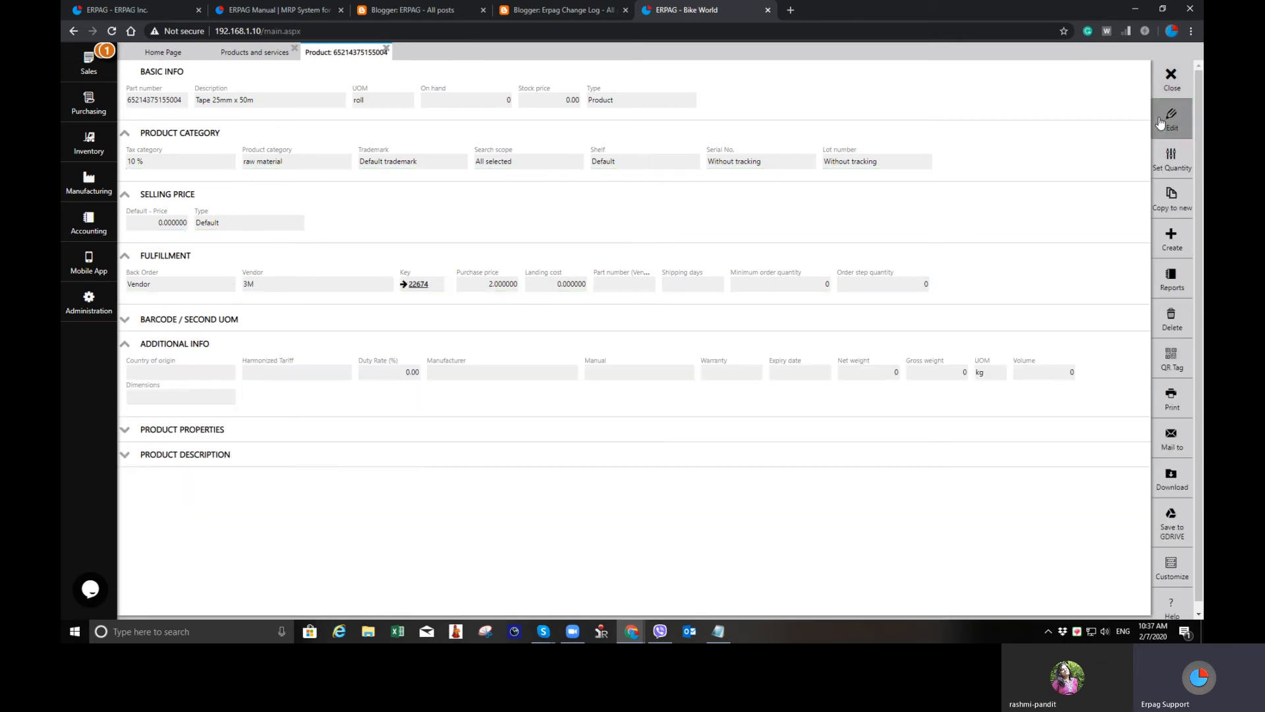
click(1172, 78)
click(1172, 77)
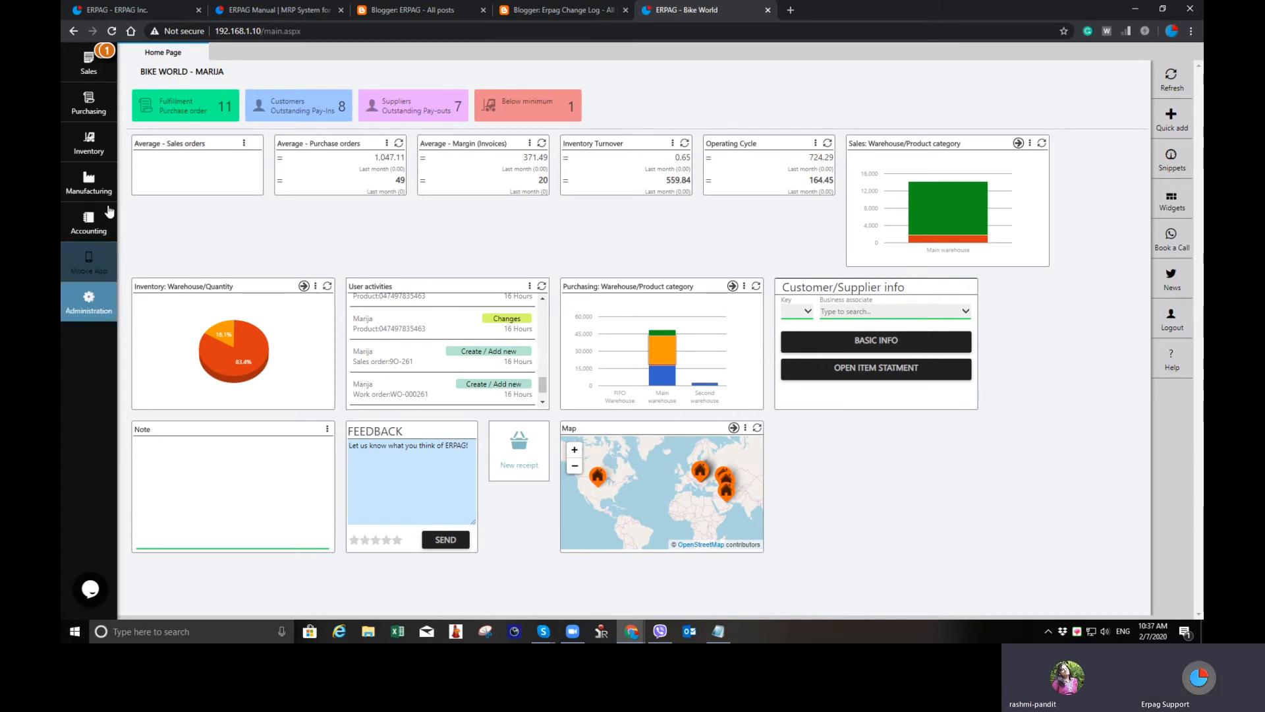
Start a new manufacturing work operation with the description "Reshaping the tape"
click(88, 181)
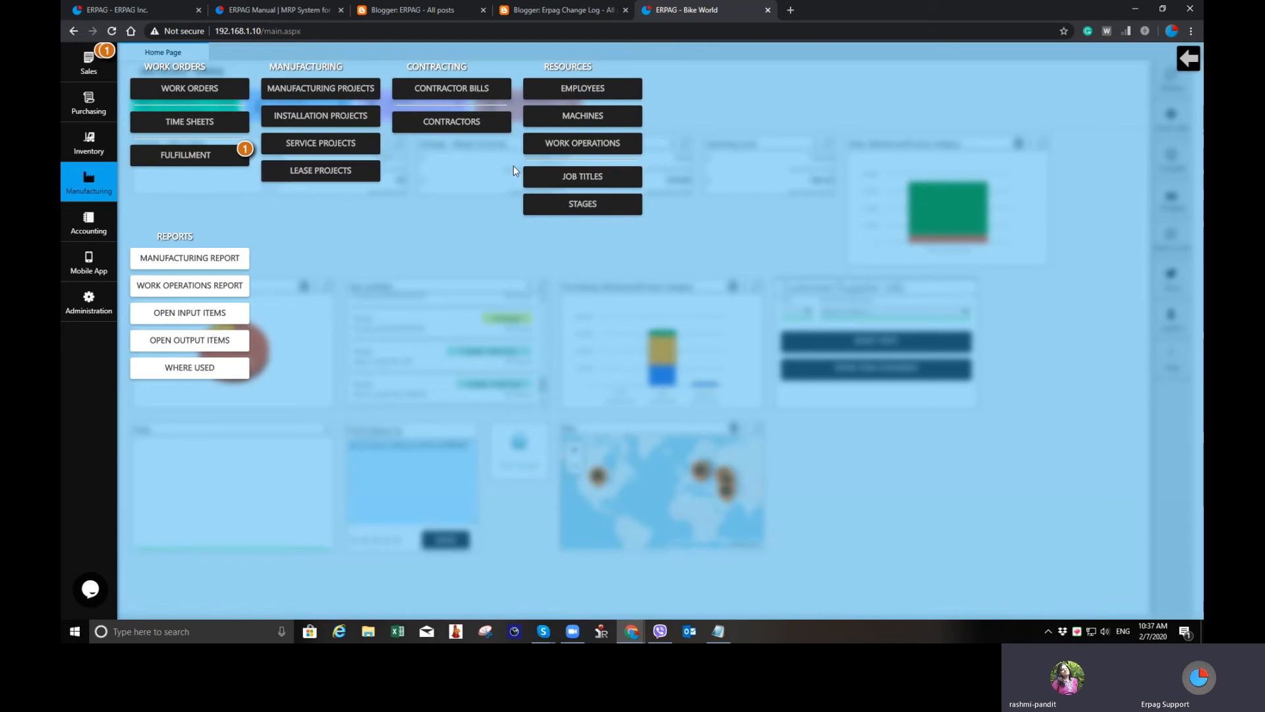
click(600, 143)
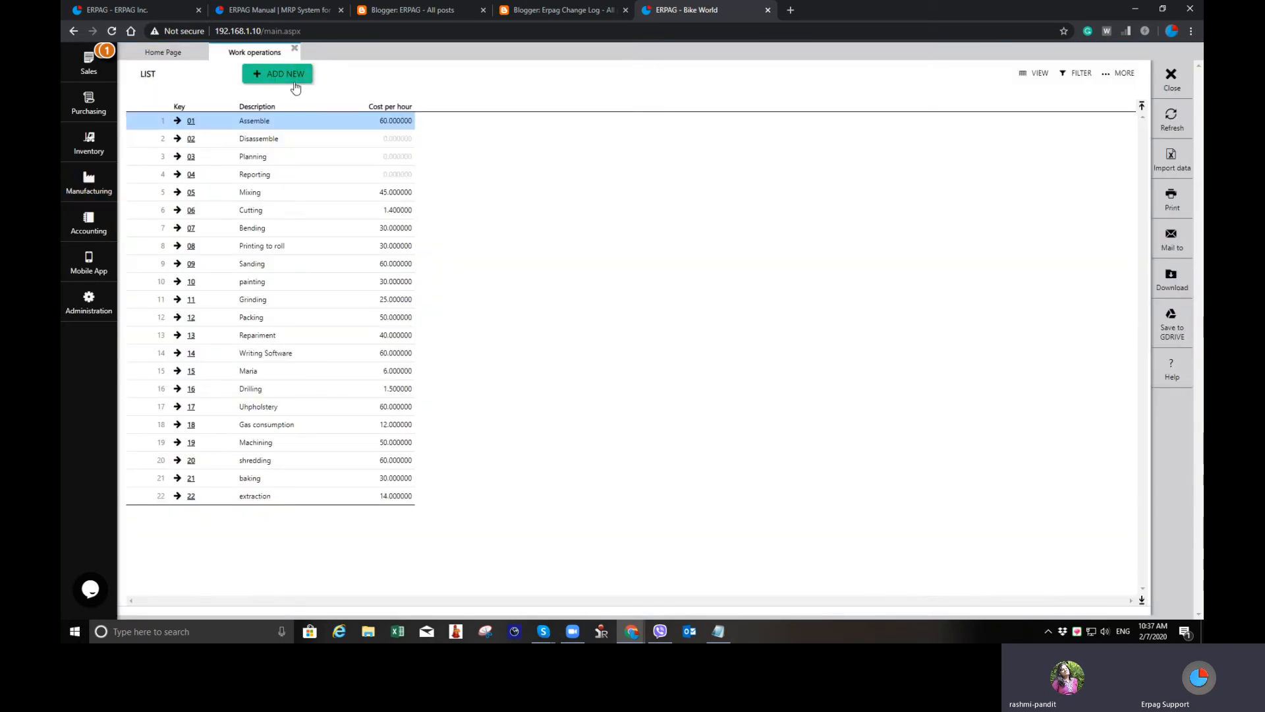
click(295, 88)
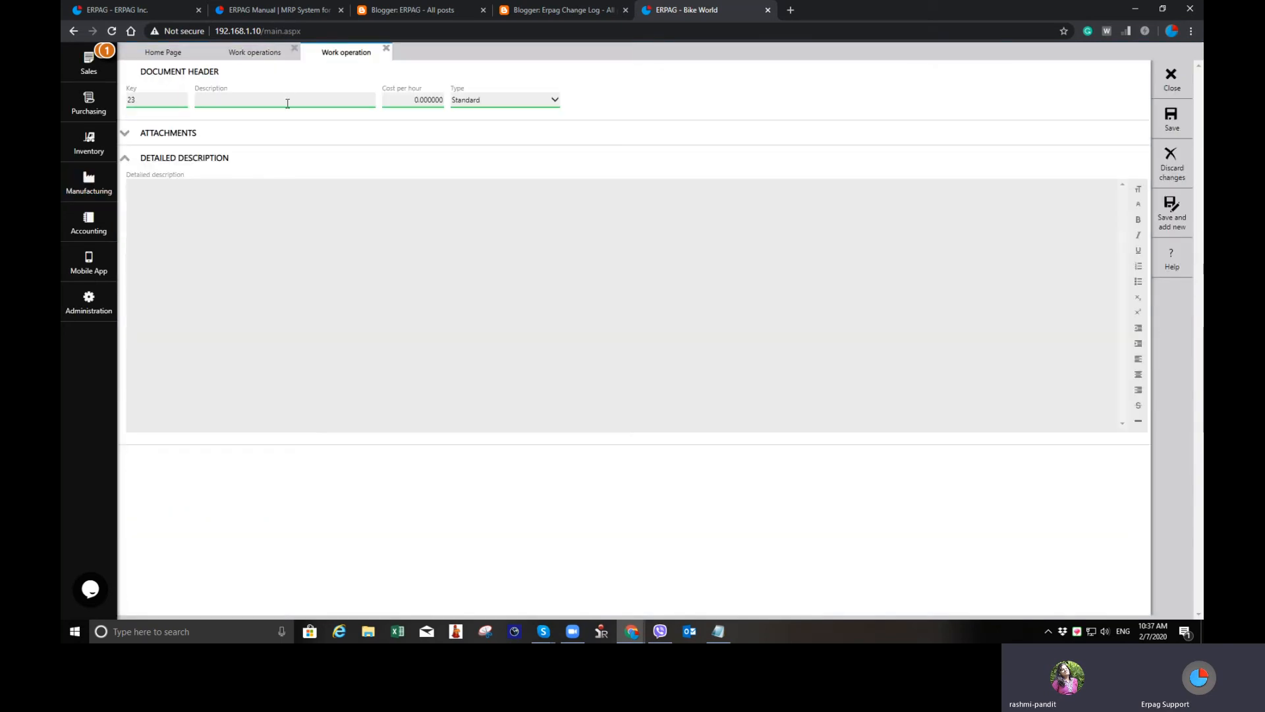
click(288, 104)
text(Re)
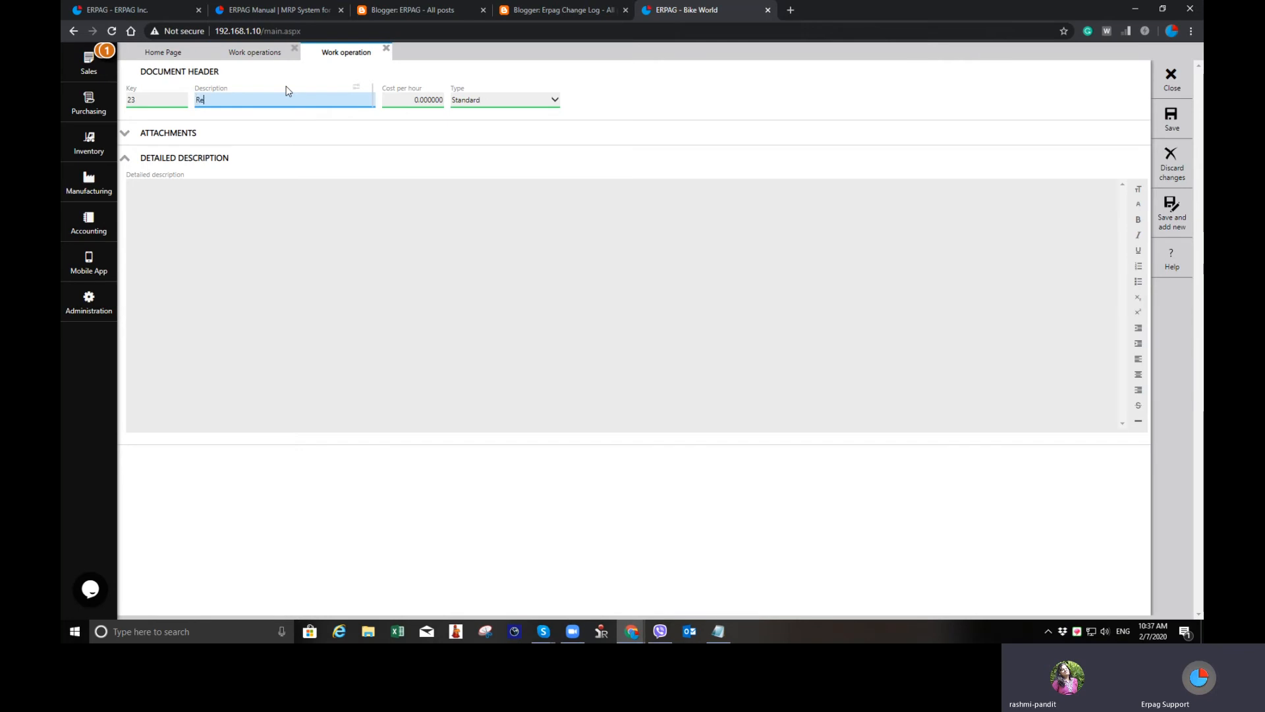
text(shaping the tape)
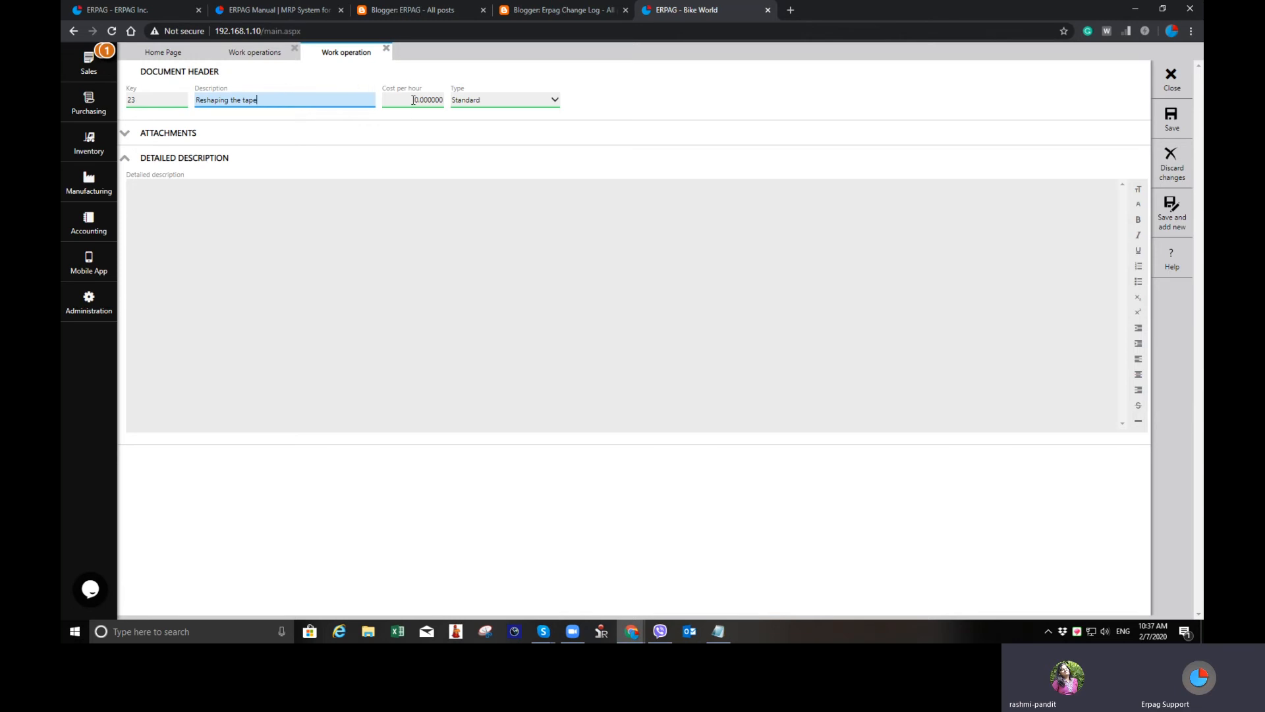
Set the work operation's cost per hour to 60, save it and return to the home page
key(Tab)
text(6)
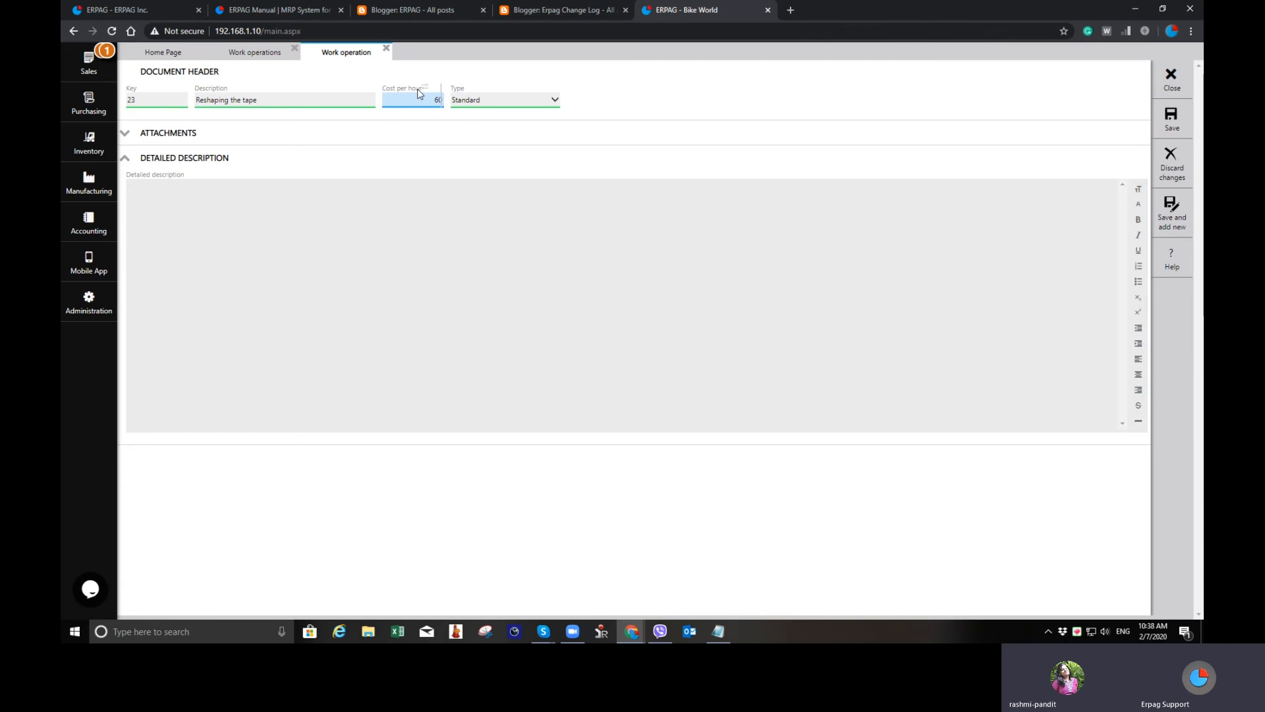
click(1172, 119)
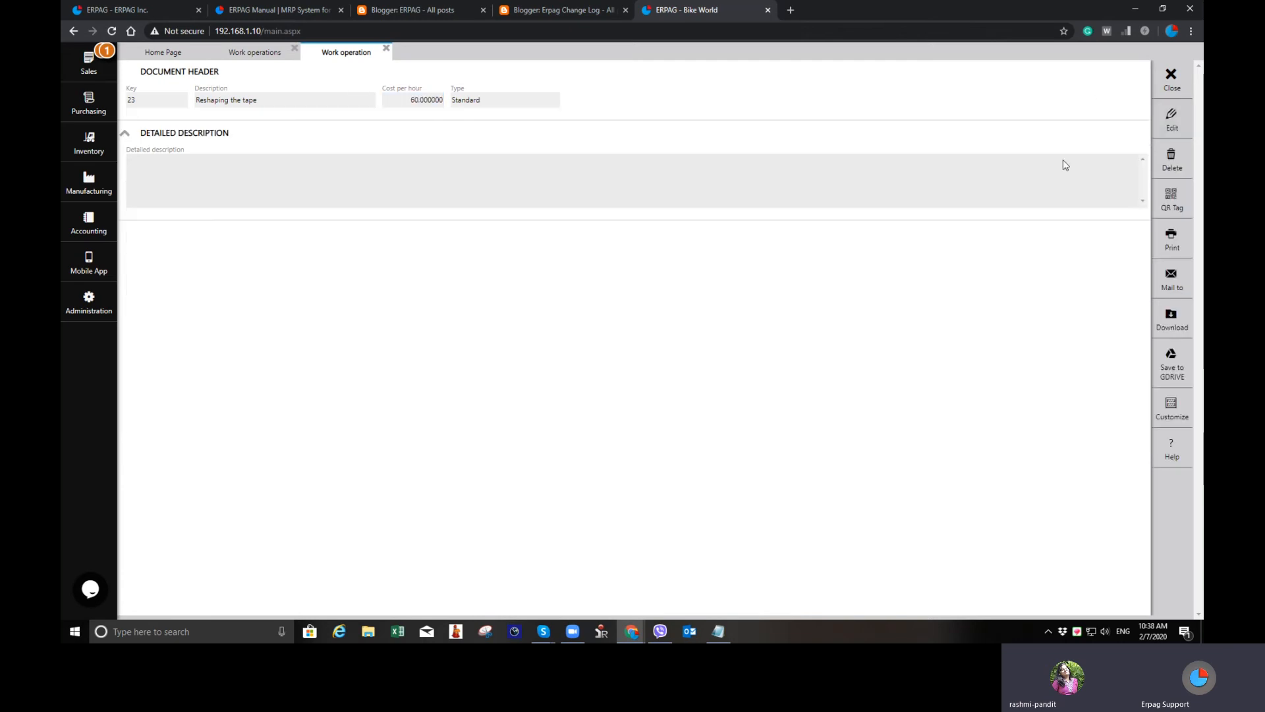
click(1178, 85)
click(1178, 85)
Search the products and services list for descriptions containing "tape", and clear the search text
click(88, 181)
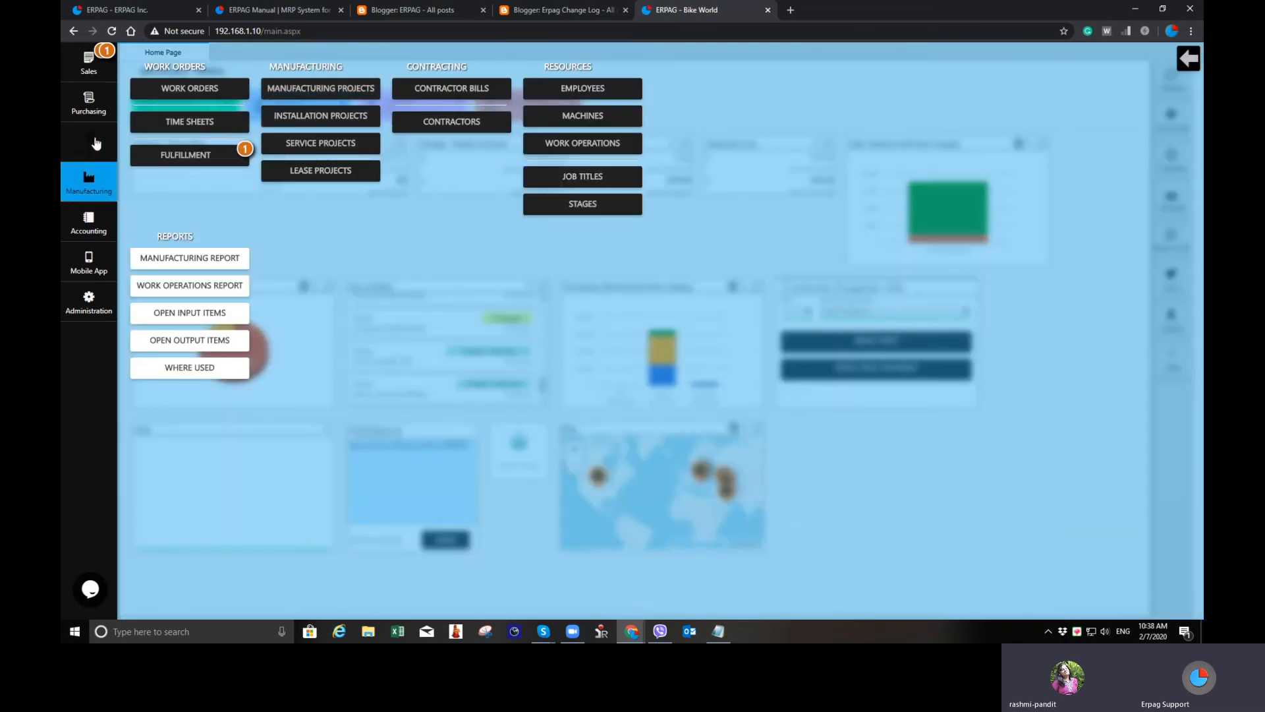
click(95, 144)
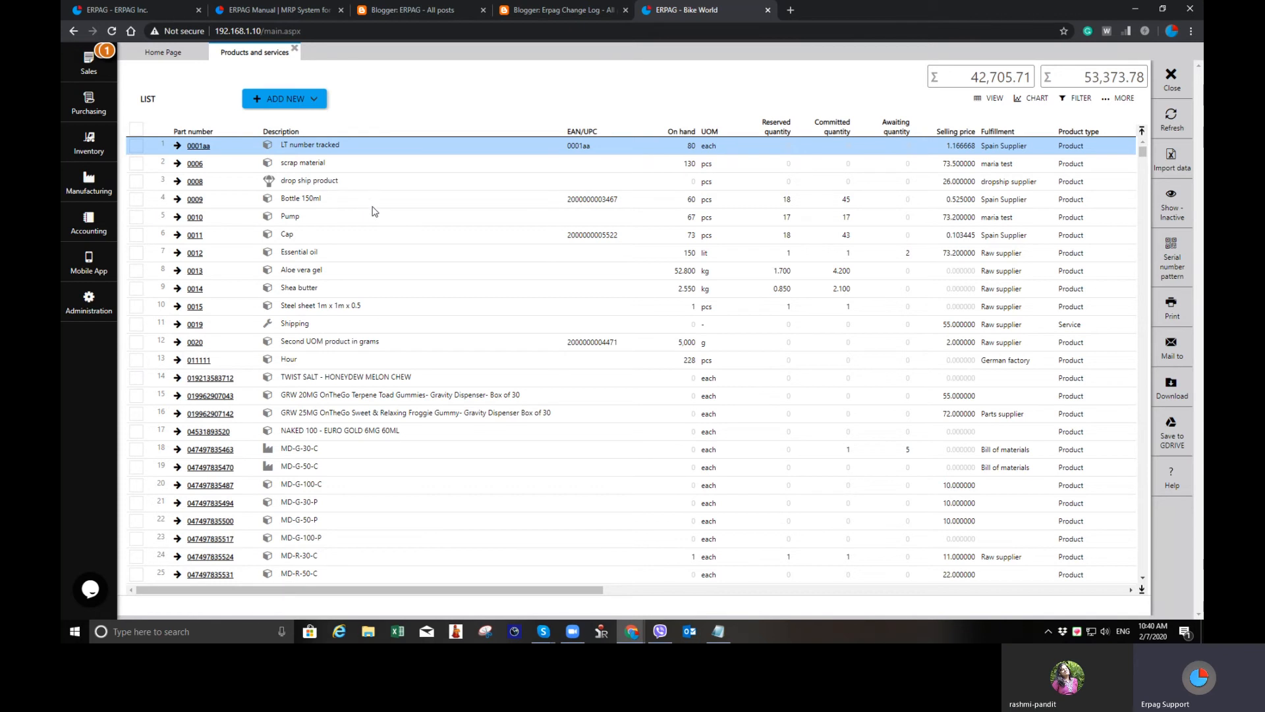
right_click(314, 130)
click(309, 153)
text(tape)
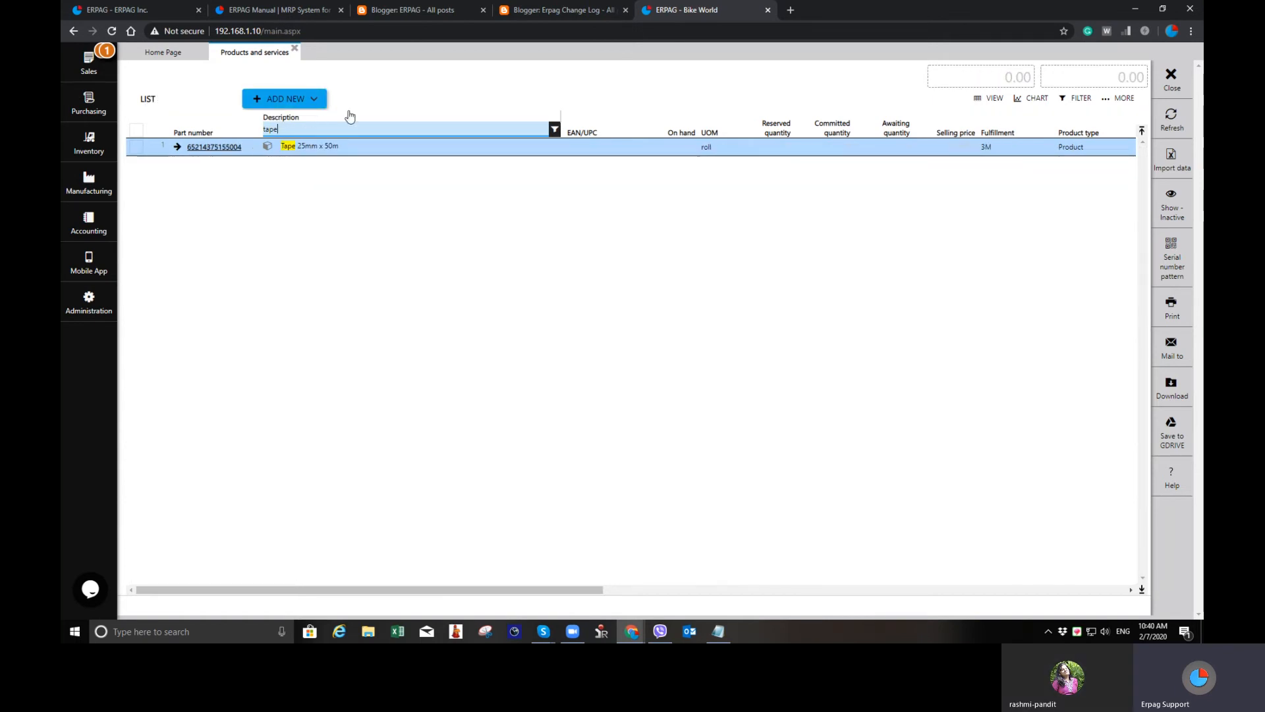
double_click(321, 127)
key(BackSpace)
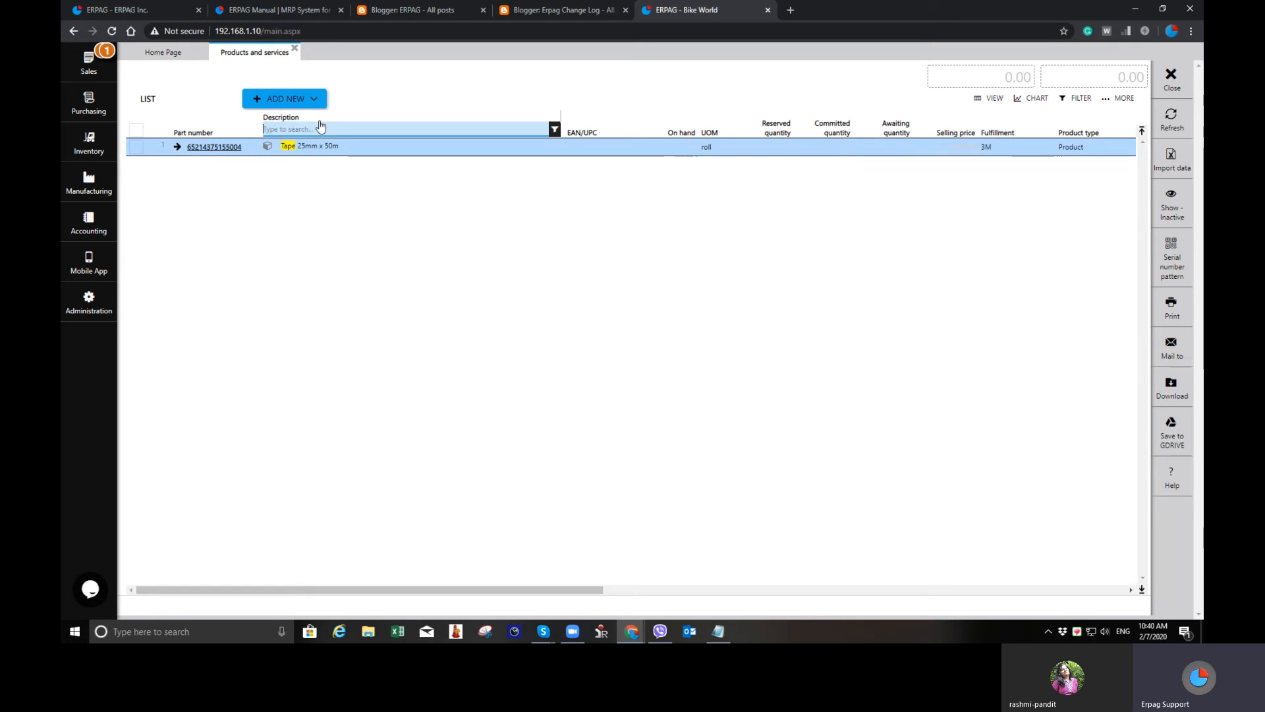
Start a new bill of materials product with the description "Reshaped tape 25mm/50m"
click(296, 100)
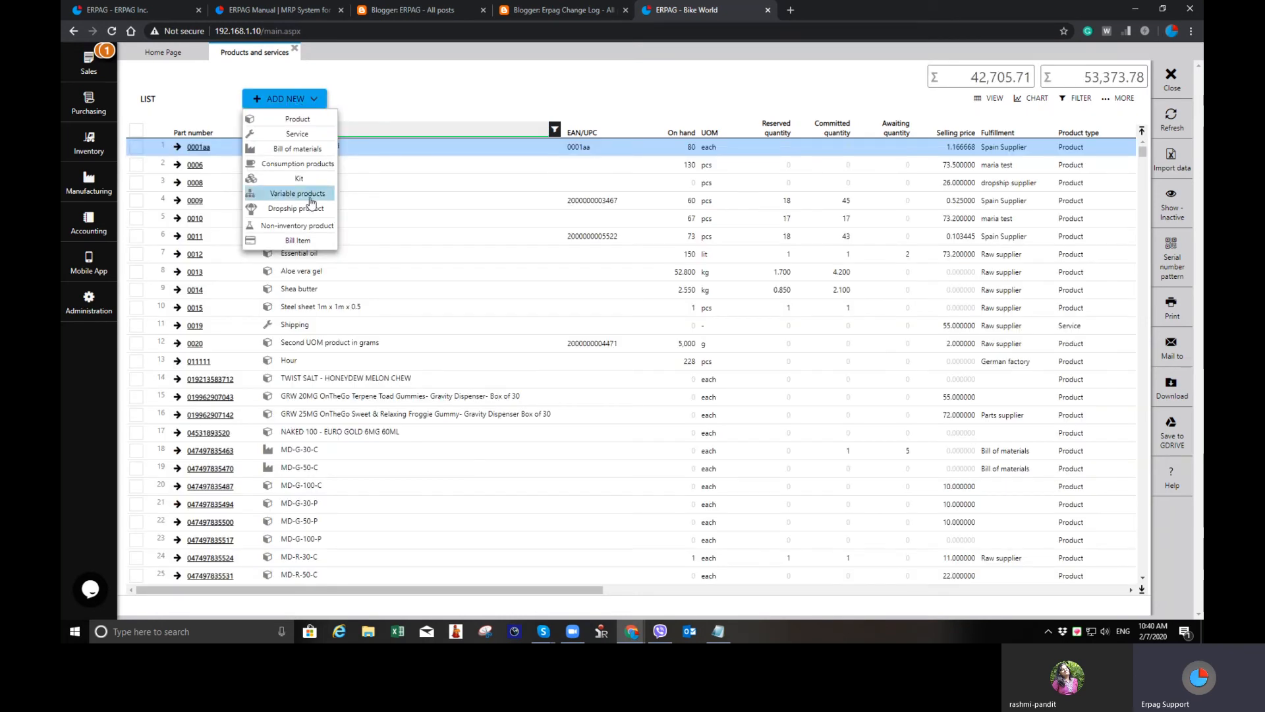
click(325, 149)
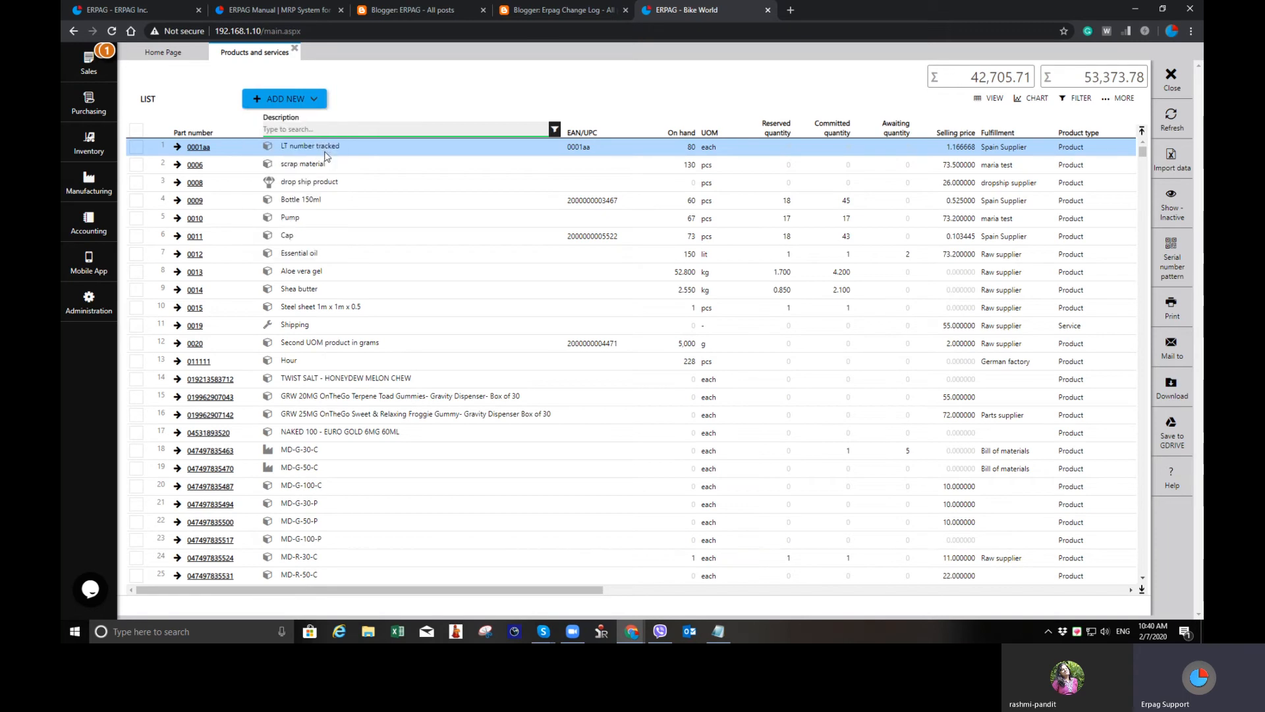
click(292, 97)
text(Reshaped tape )
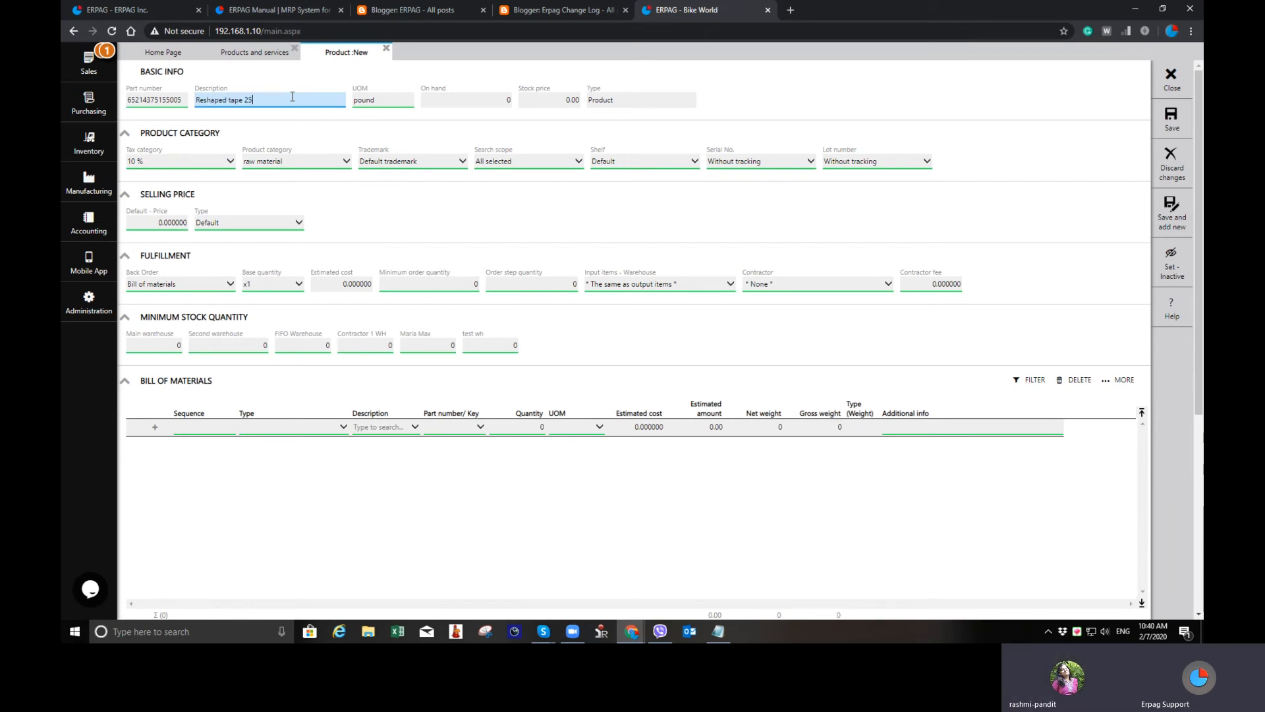
text(25)
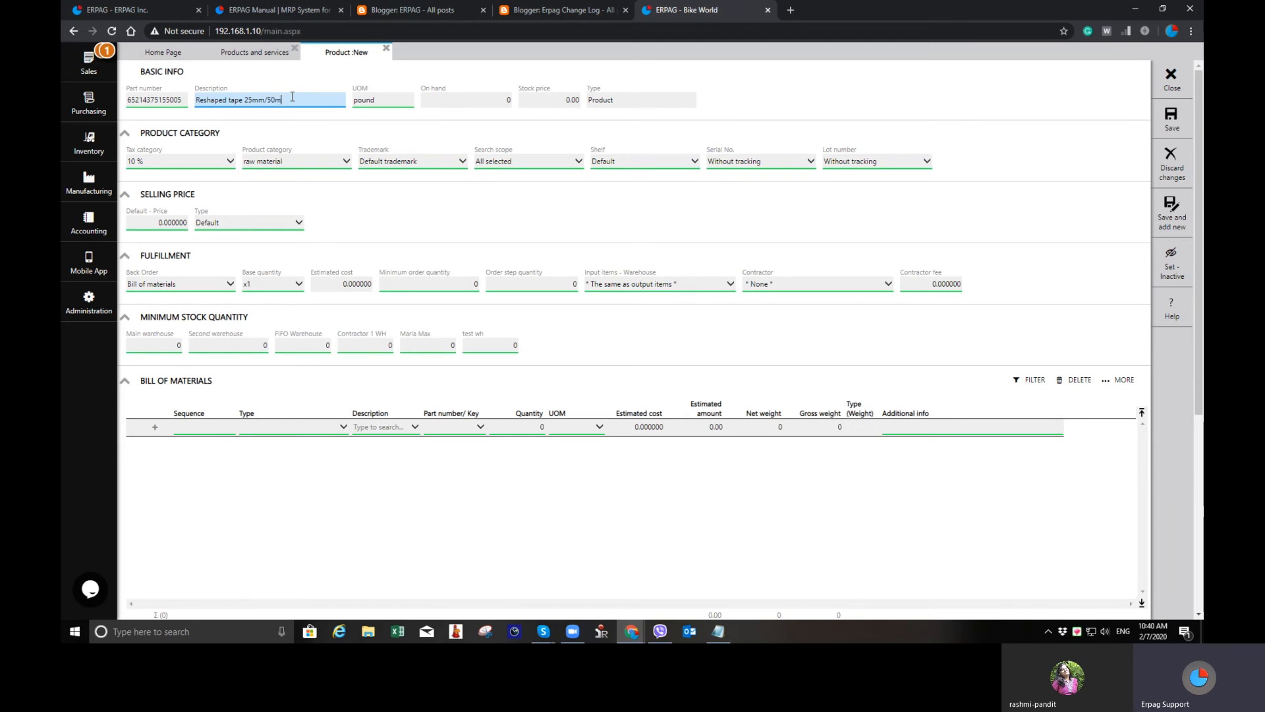
Set the part number to RT2550 and the UOM to roll, and correct the description to "Reshaped tape 25mm/10m"
click(184, 100)
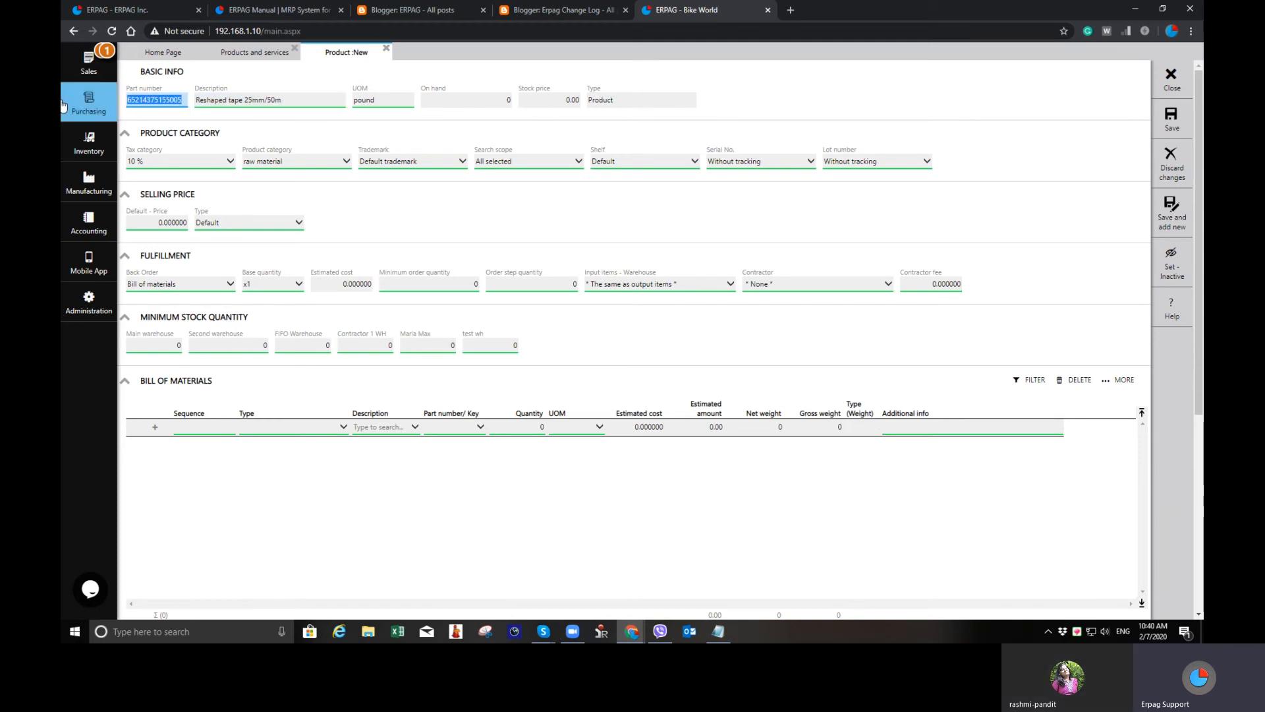
text(RT2550)
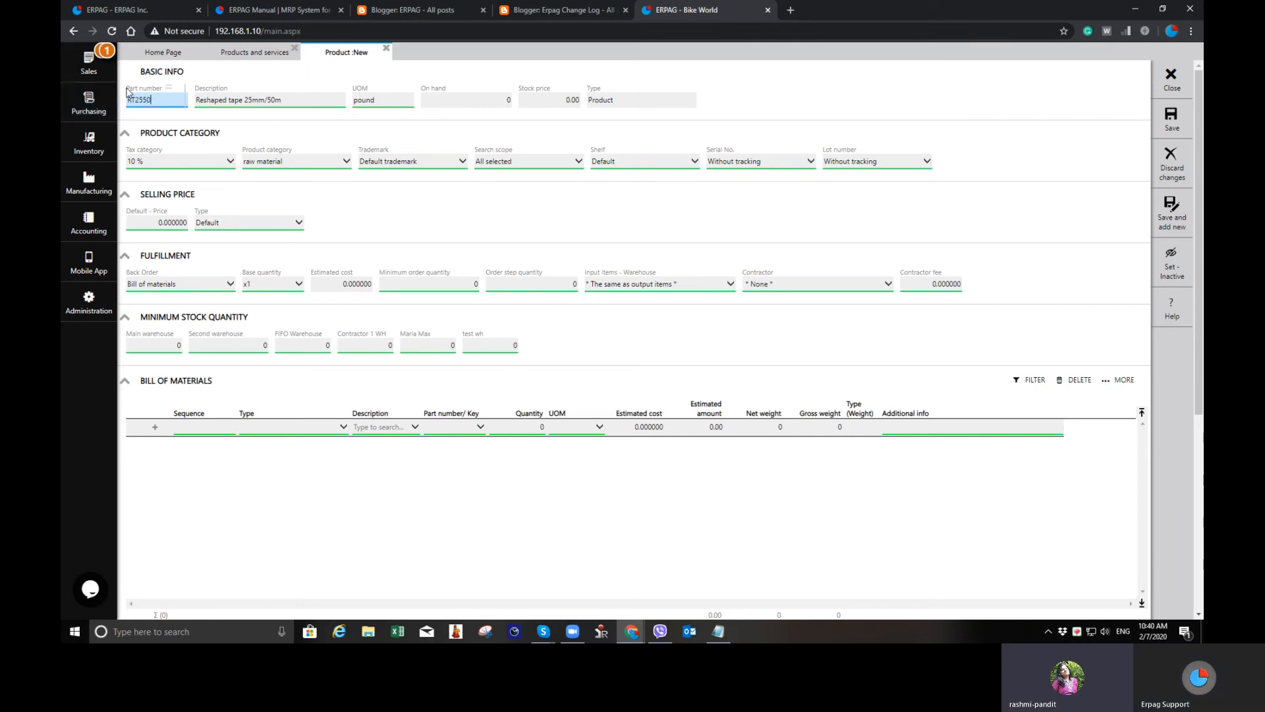
click(401, 105)
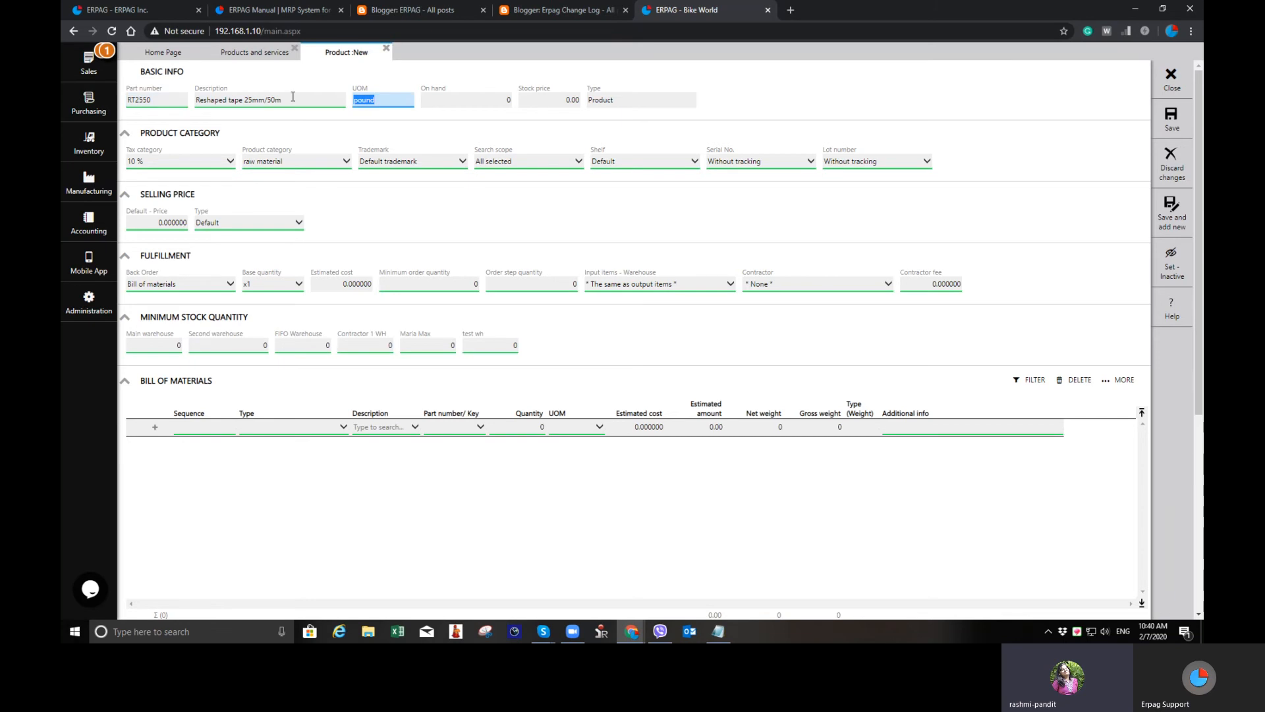
text(roll)
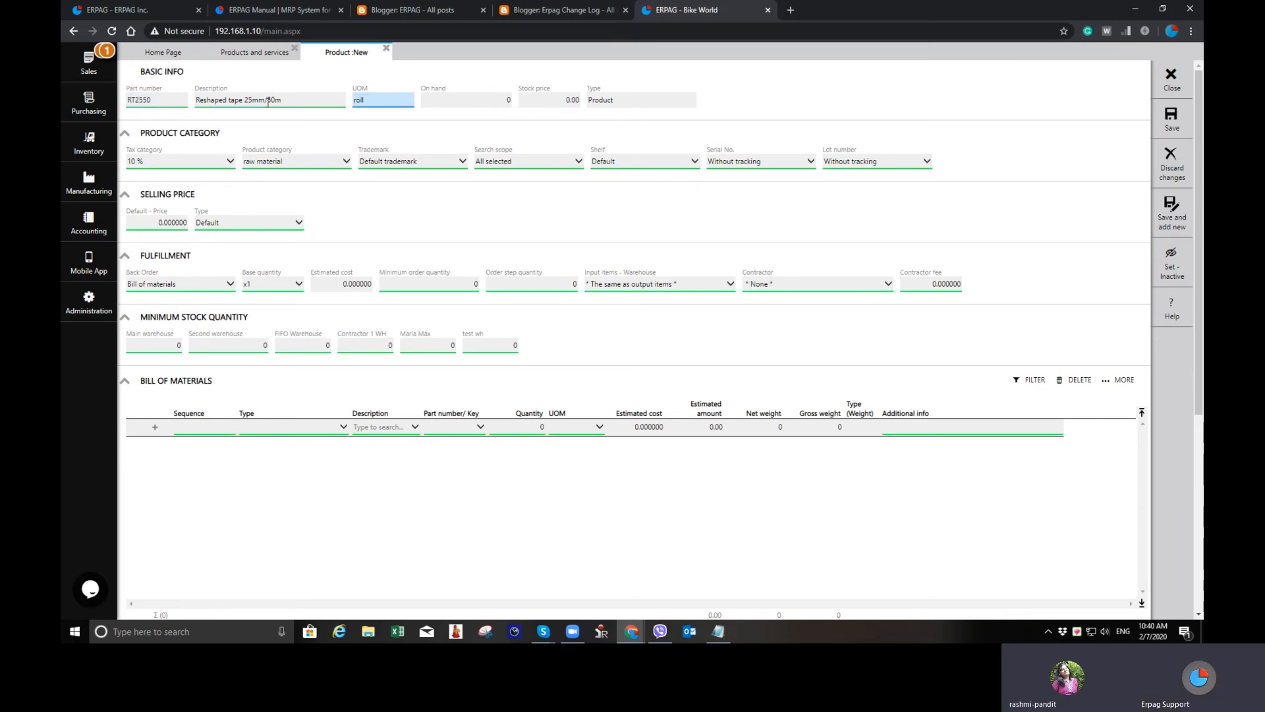
click(269, 101)
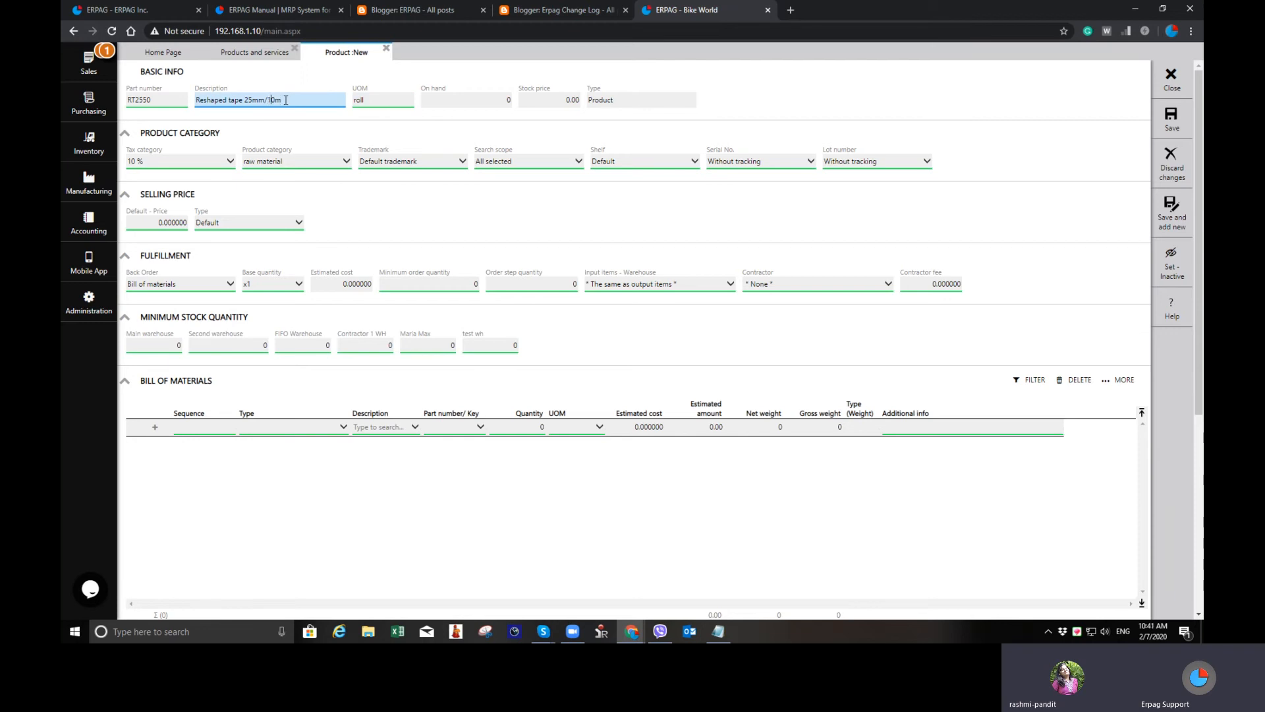
text(1)
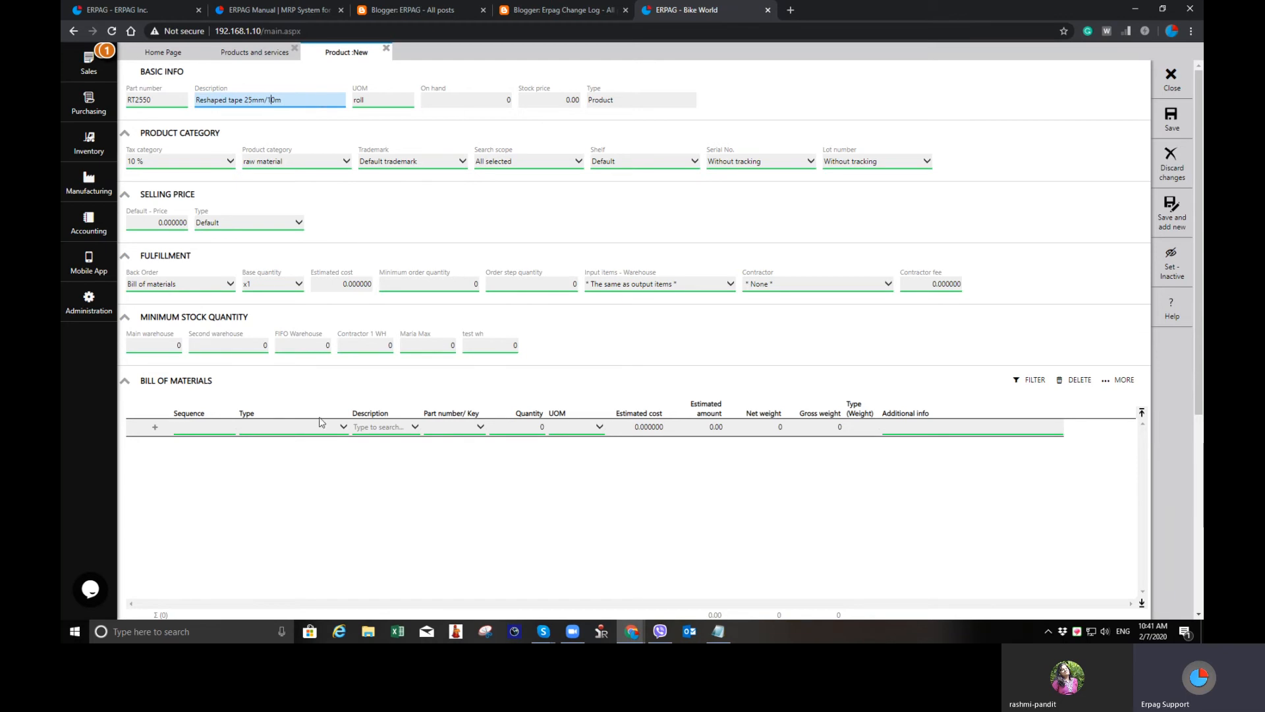
Add the Tape 25mm x 50m product as a component in the bill of materials
click(297, 428)
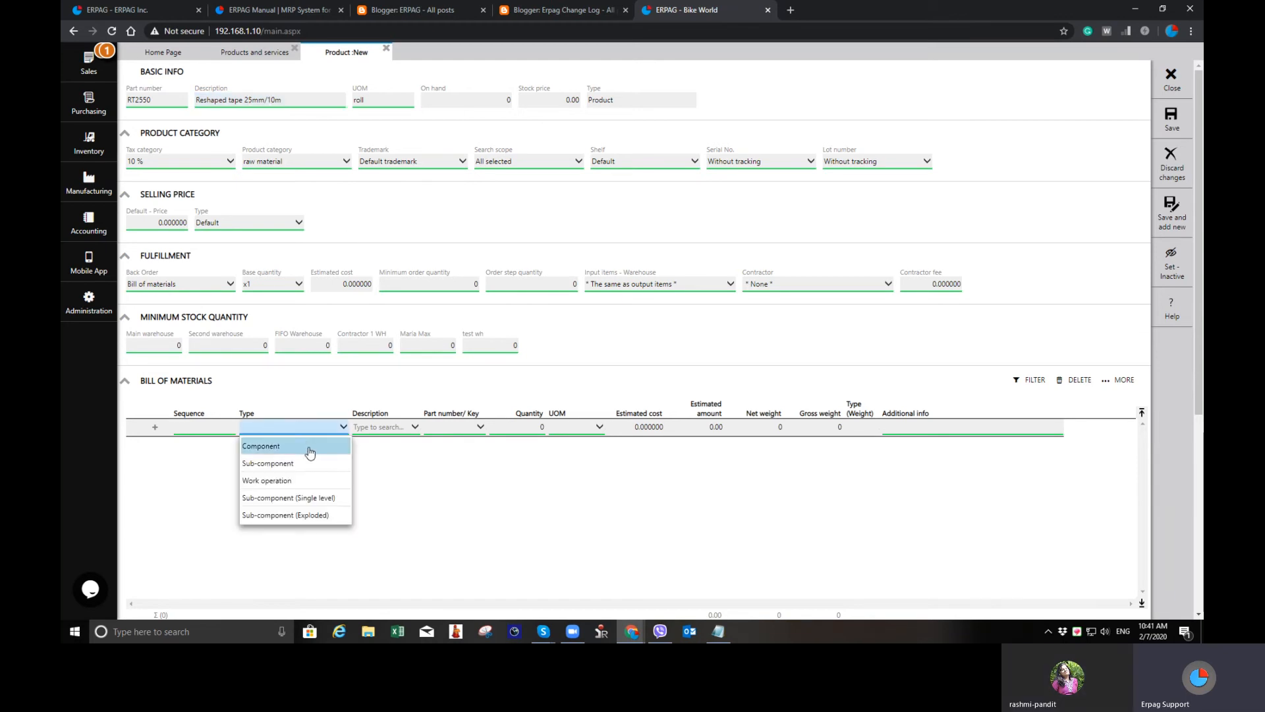
click(311, 446)
click(391, 429)
text(tape)
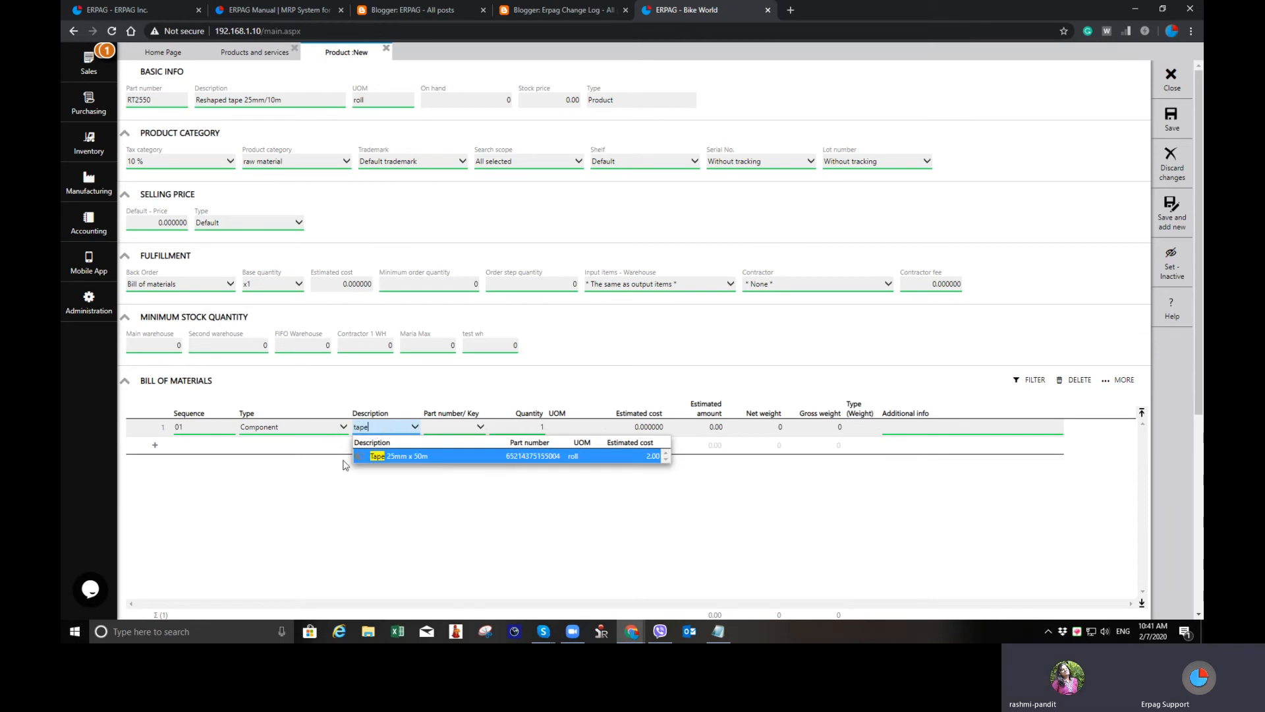
click(425, 456)
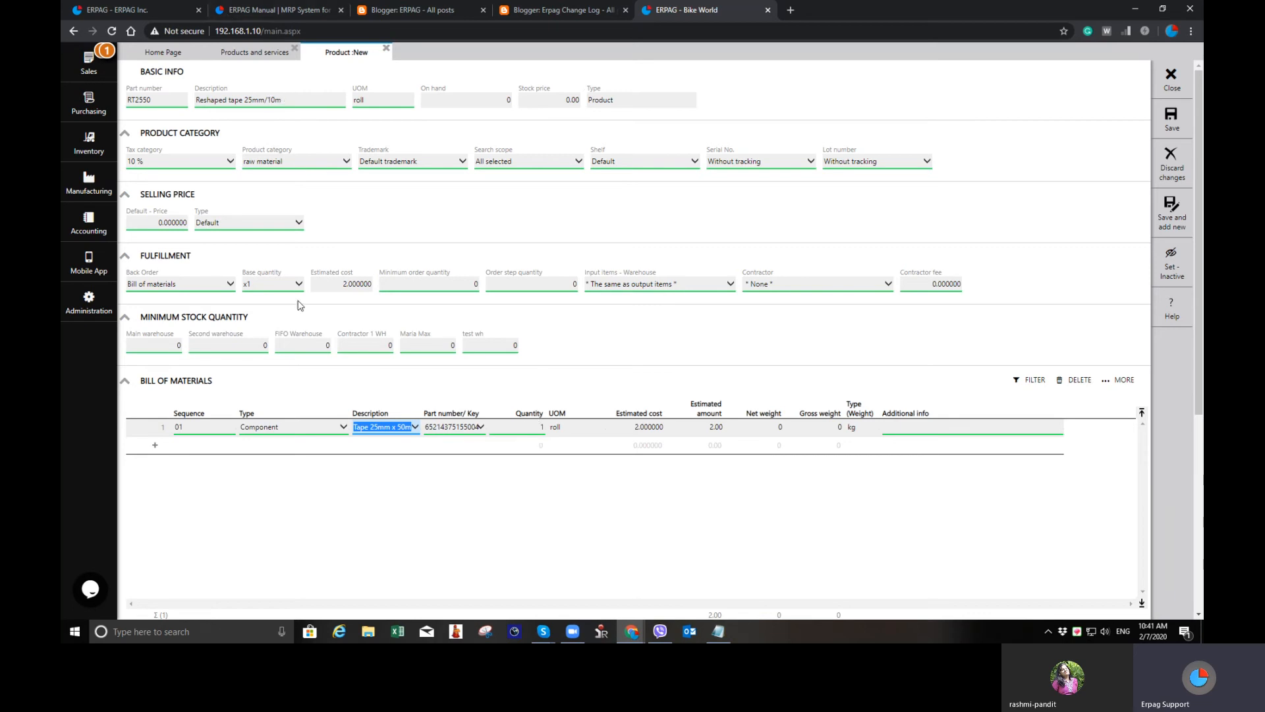
Set a custom base quantity of 5 for the bill of materials
click(273, 285)
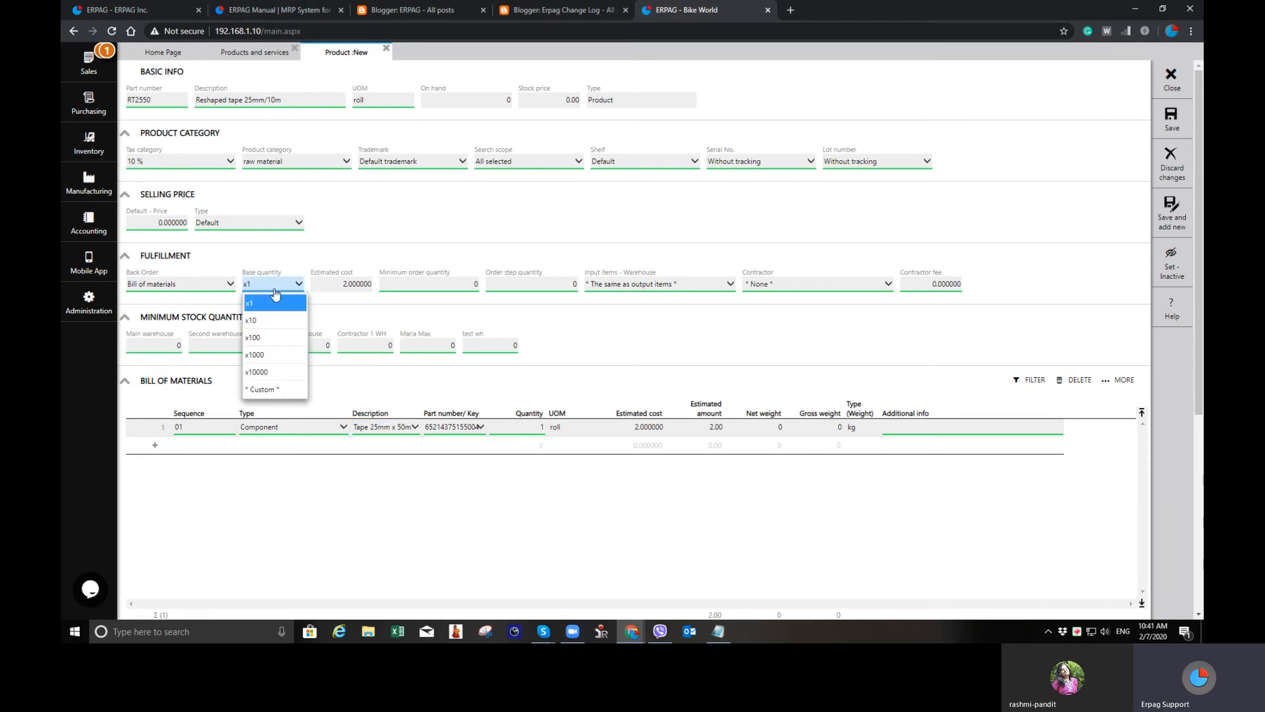
click(262, 389)
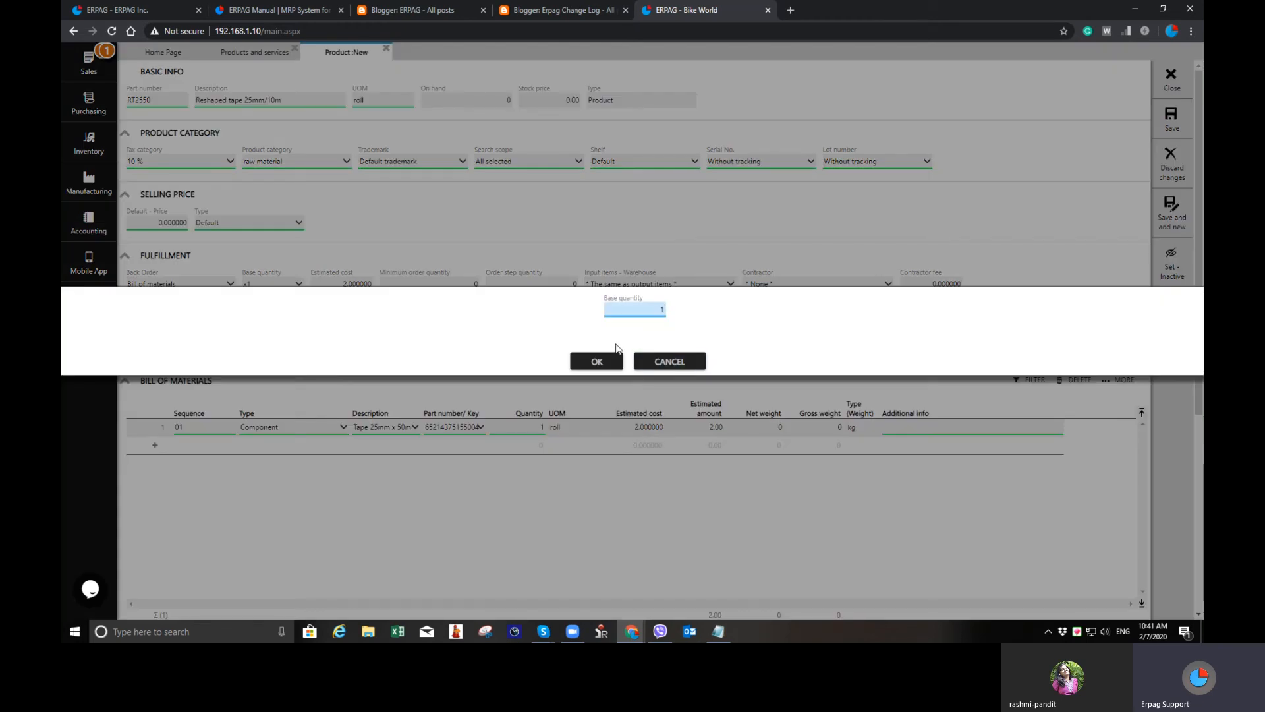
text(5)
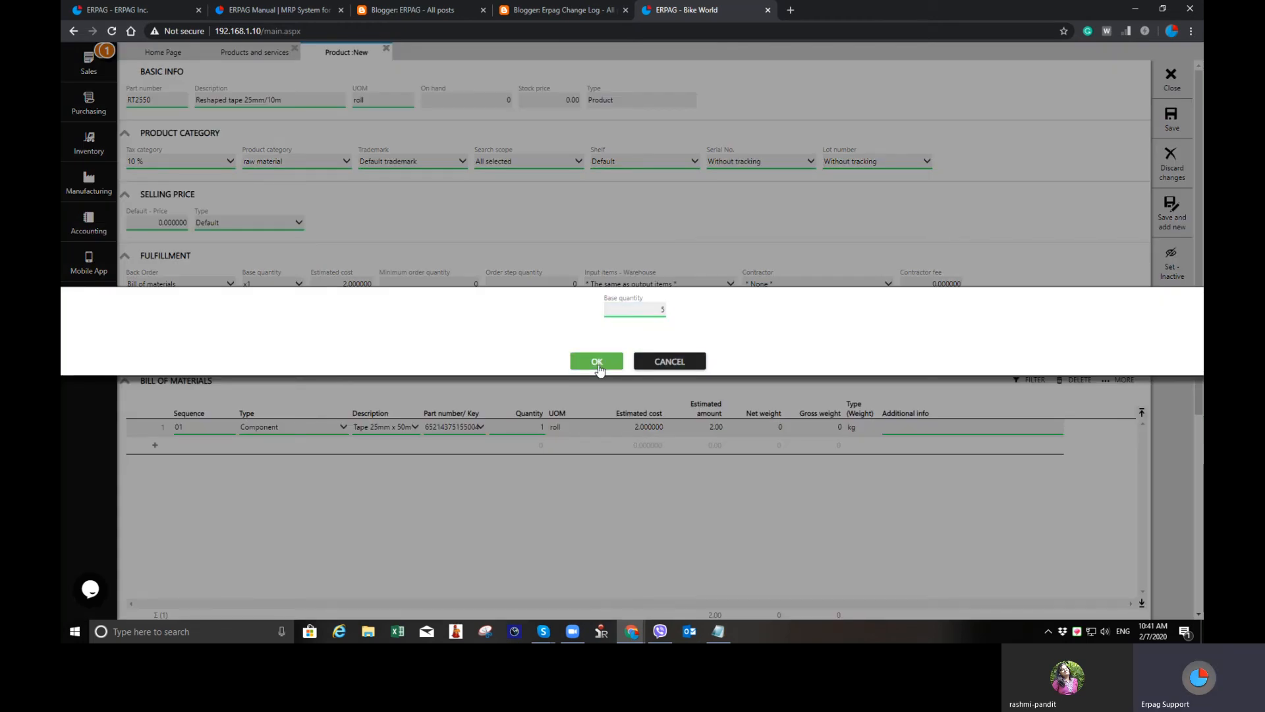
click(599, 361)
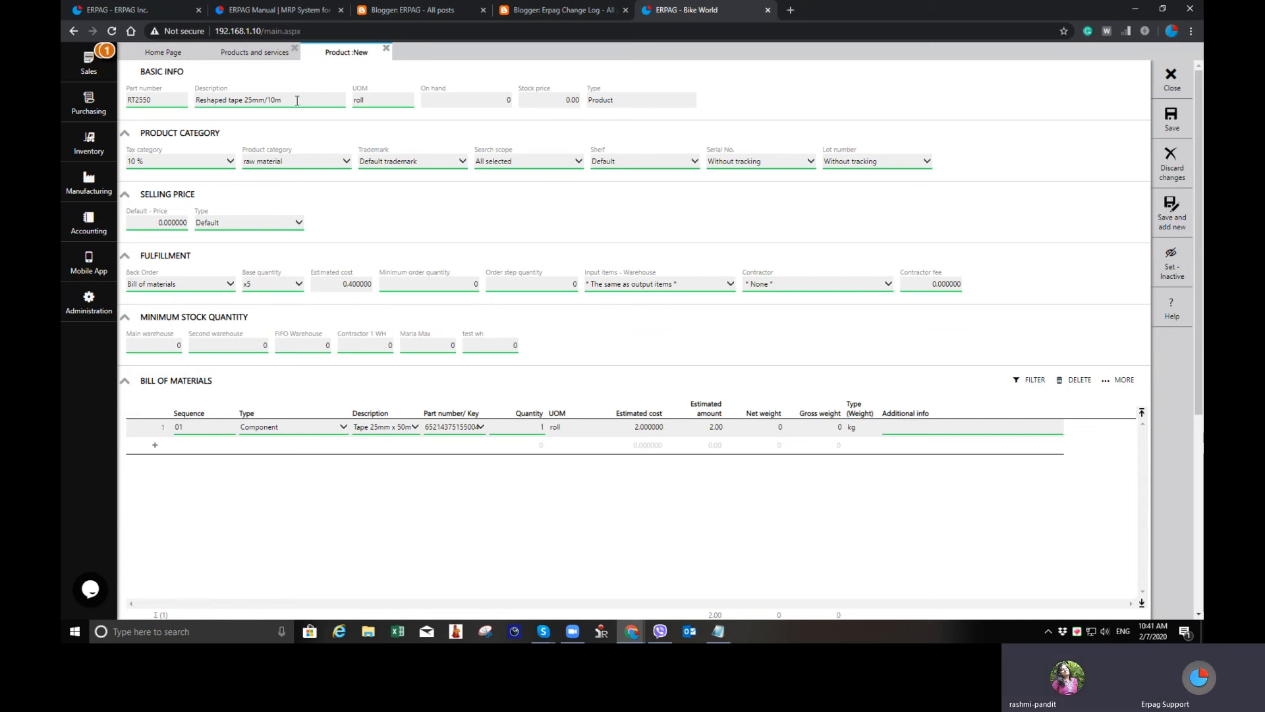
Add the Reshaping the tape work operation as the second line of the bill of materials
click(280, 446)
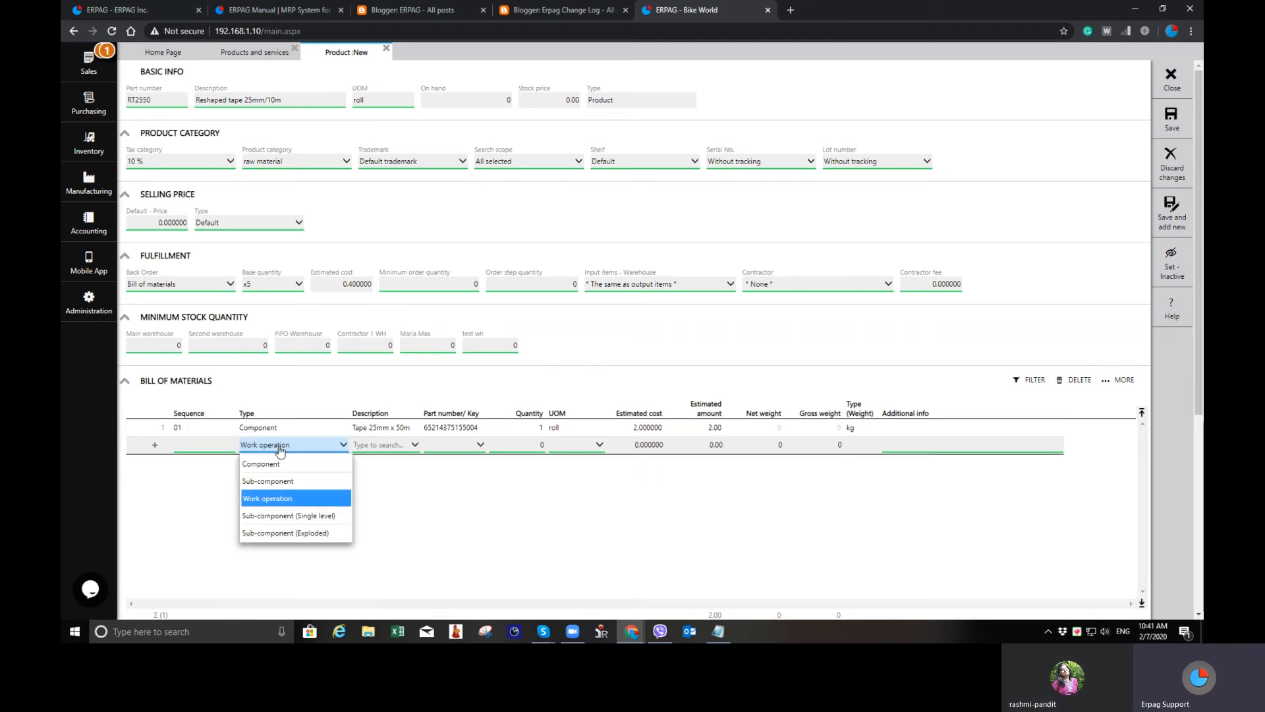
click(300, 499)
click(390, 445)
text(re)
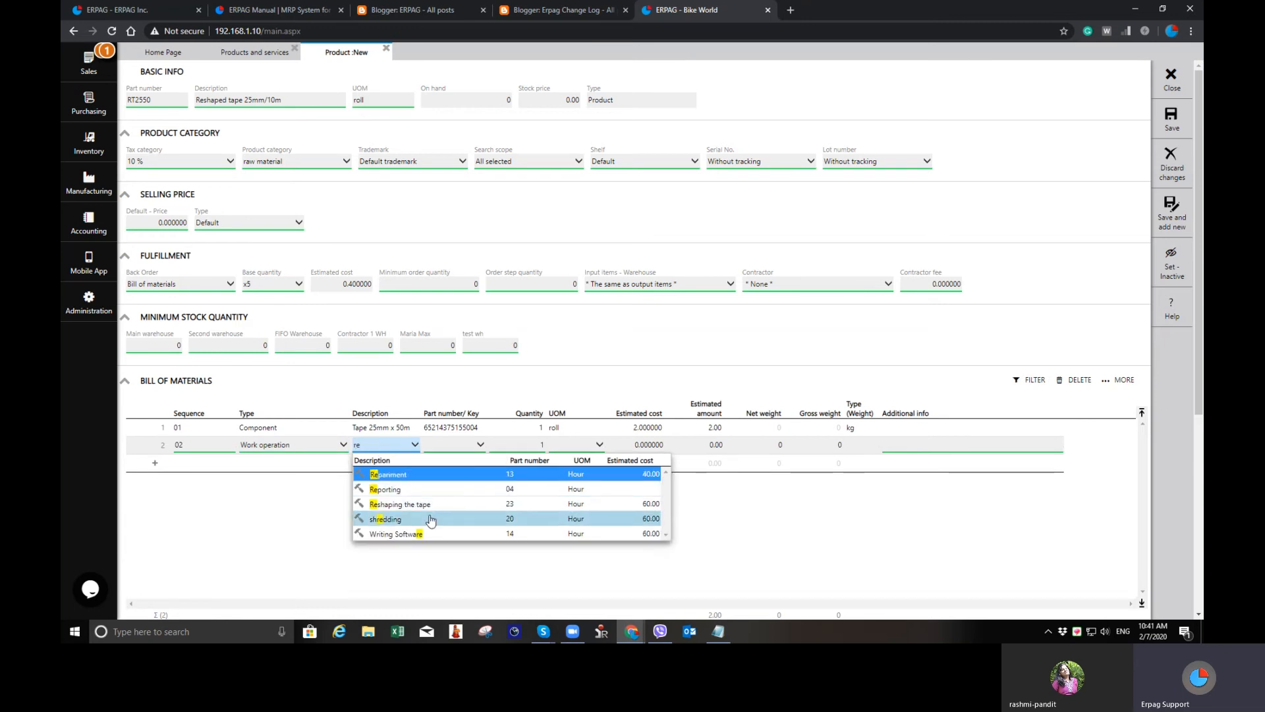
click(432, 506)
Set the reshaping operation's unit of measure to Minute and its quantity to 15
click(573, 445)
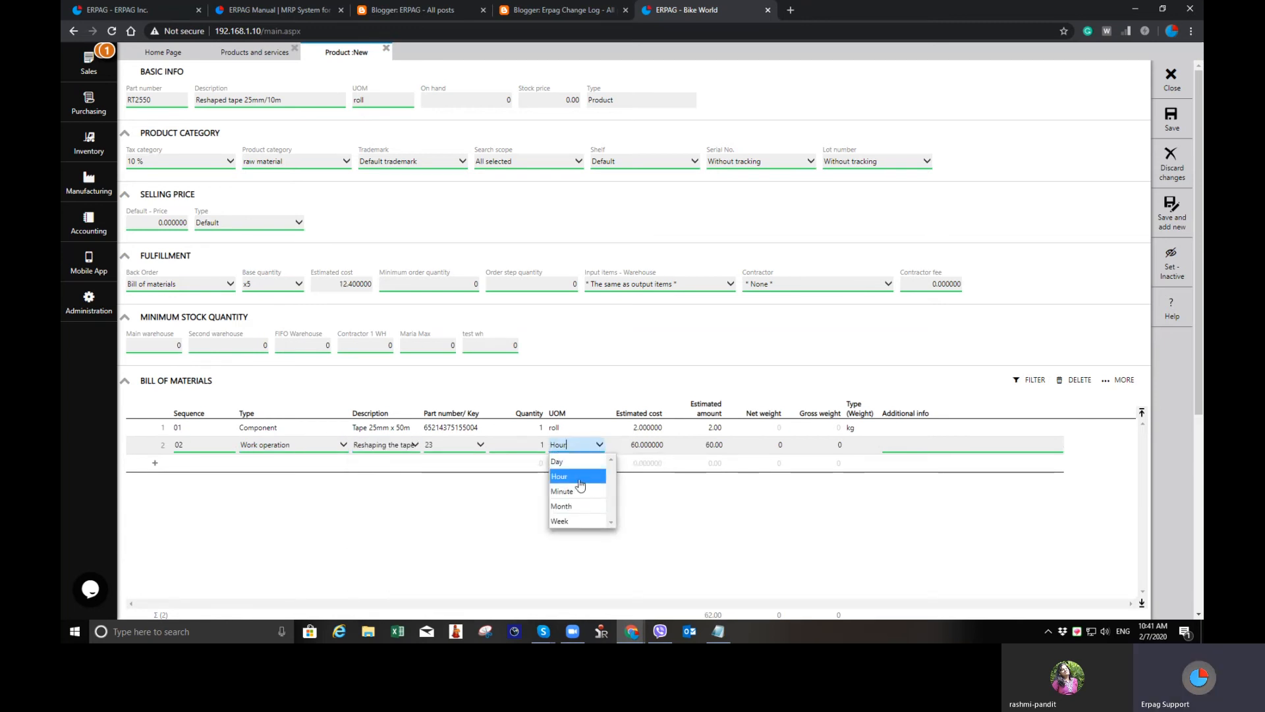
click(579, 493)
click(537, 445)
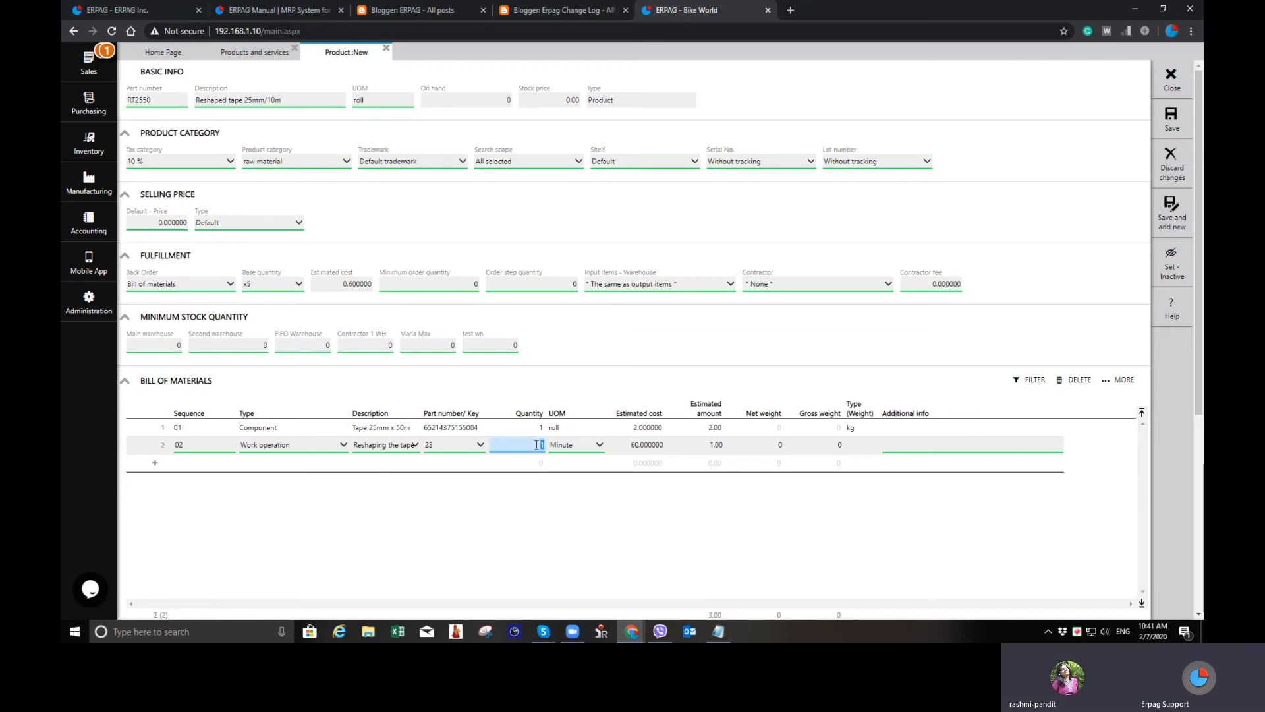
text(15)
key(Tab)
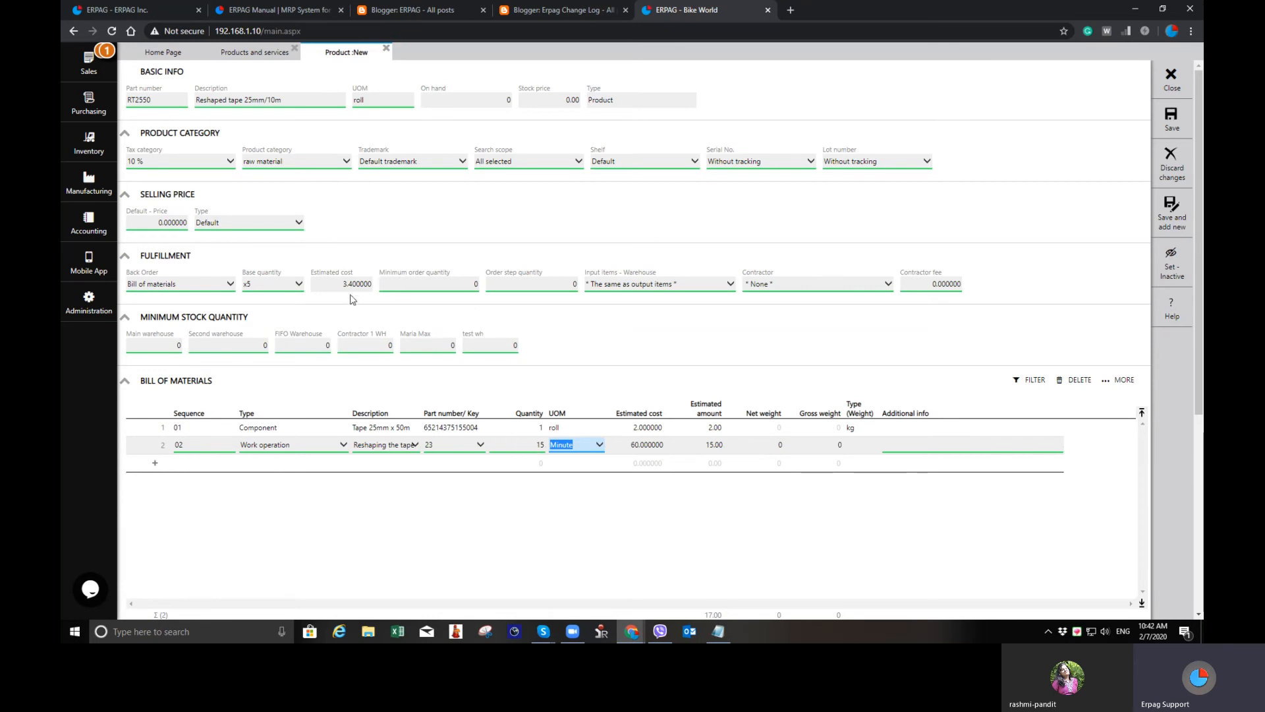
Set the default selling price to 4, save the product, and close both the product and the products list
click(151, 221)
text(4)
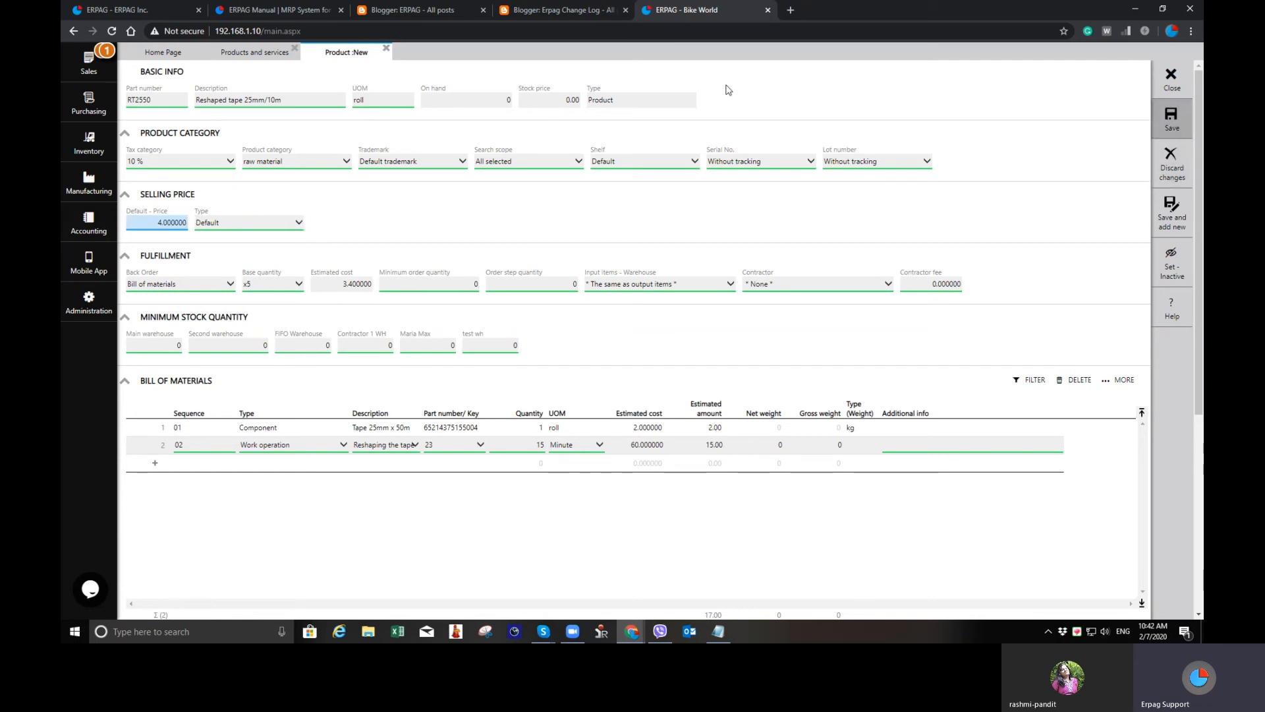
click(1171, 120)
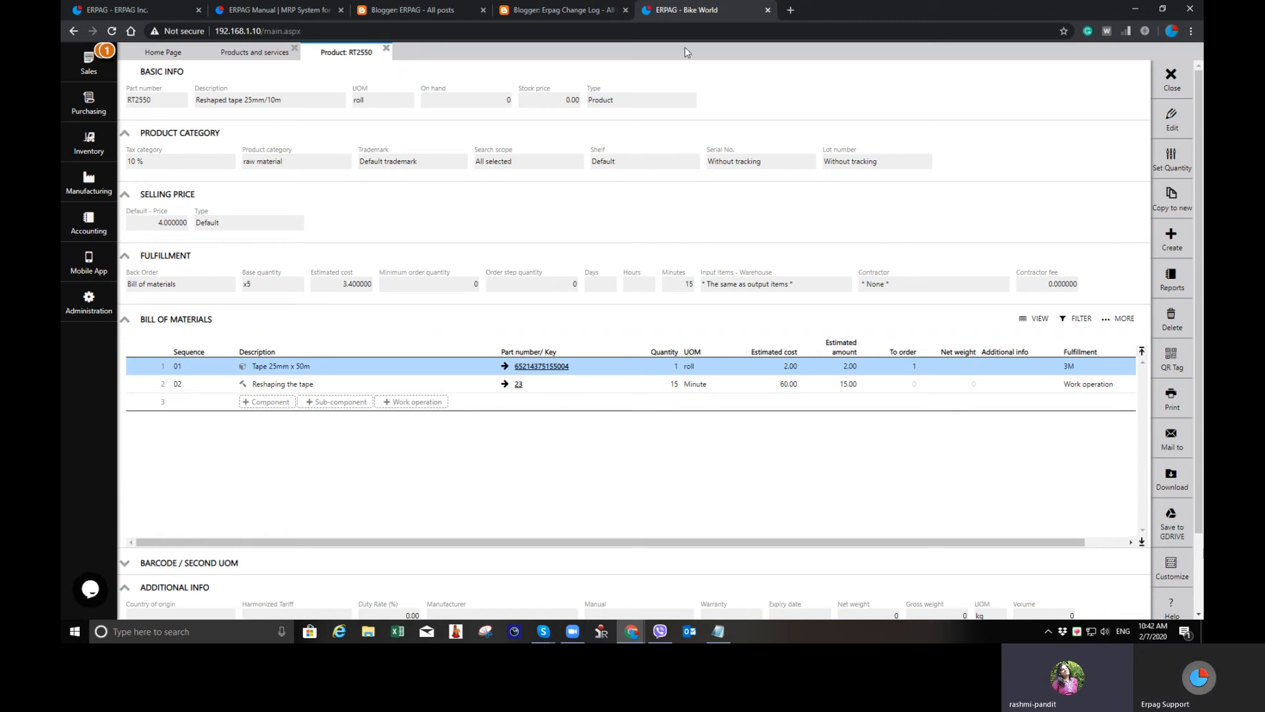
click(1172, 78)
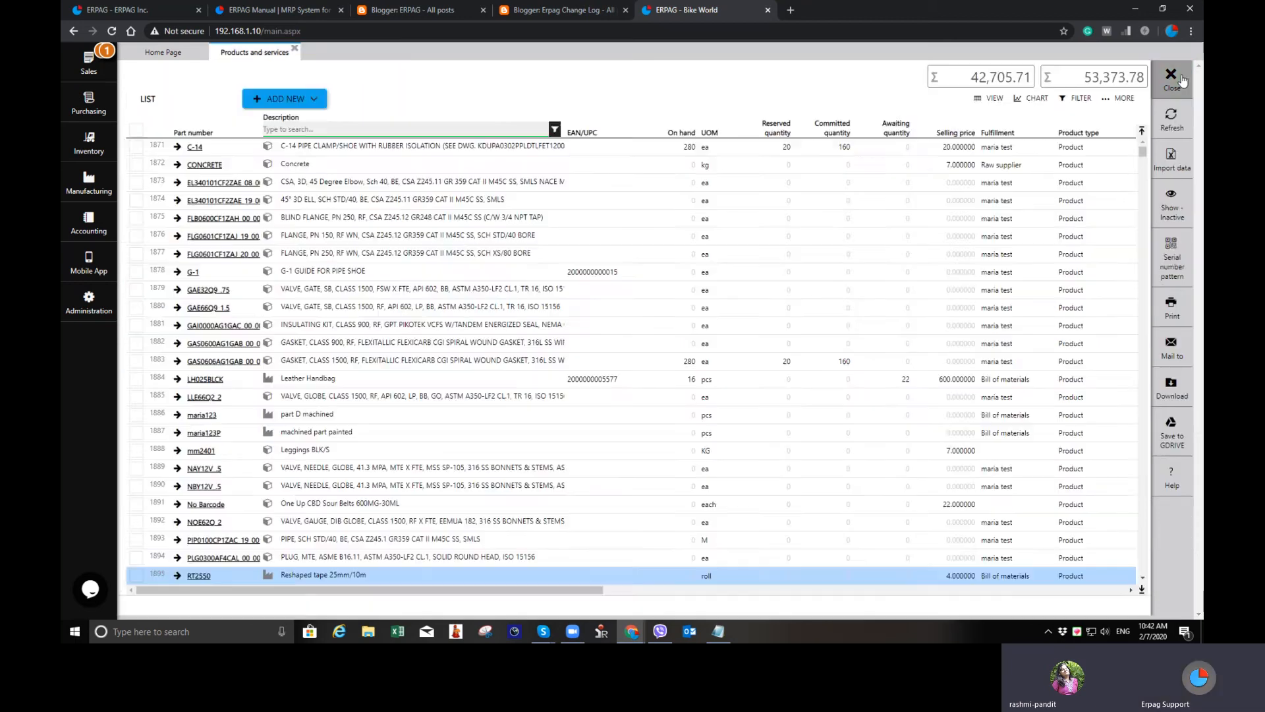
click(1172, 78)
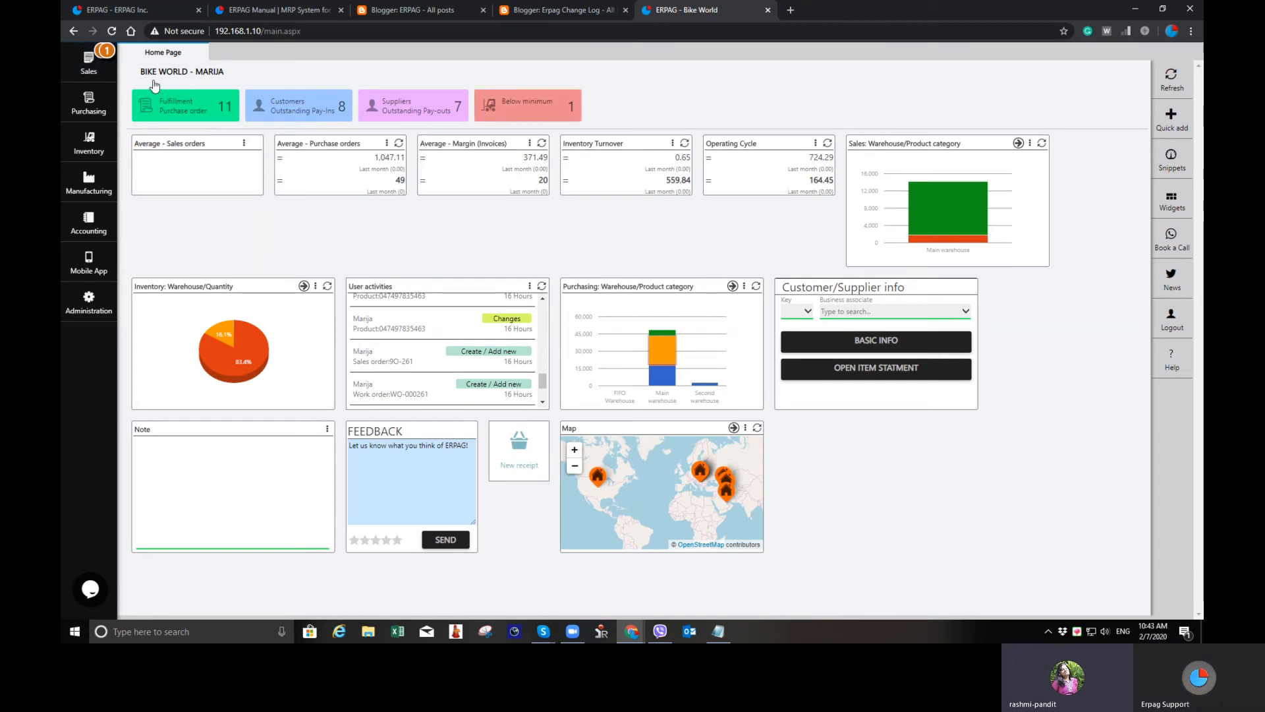
Create a new sales order for the customer M.C. DECOR
click(91, 66)
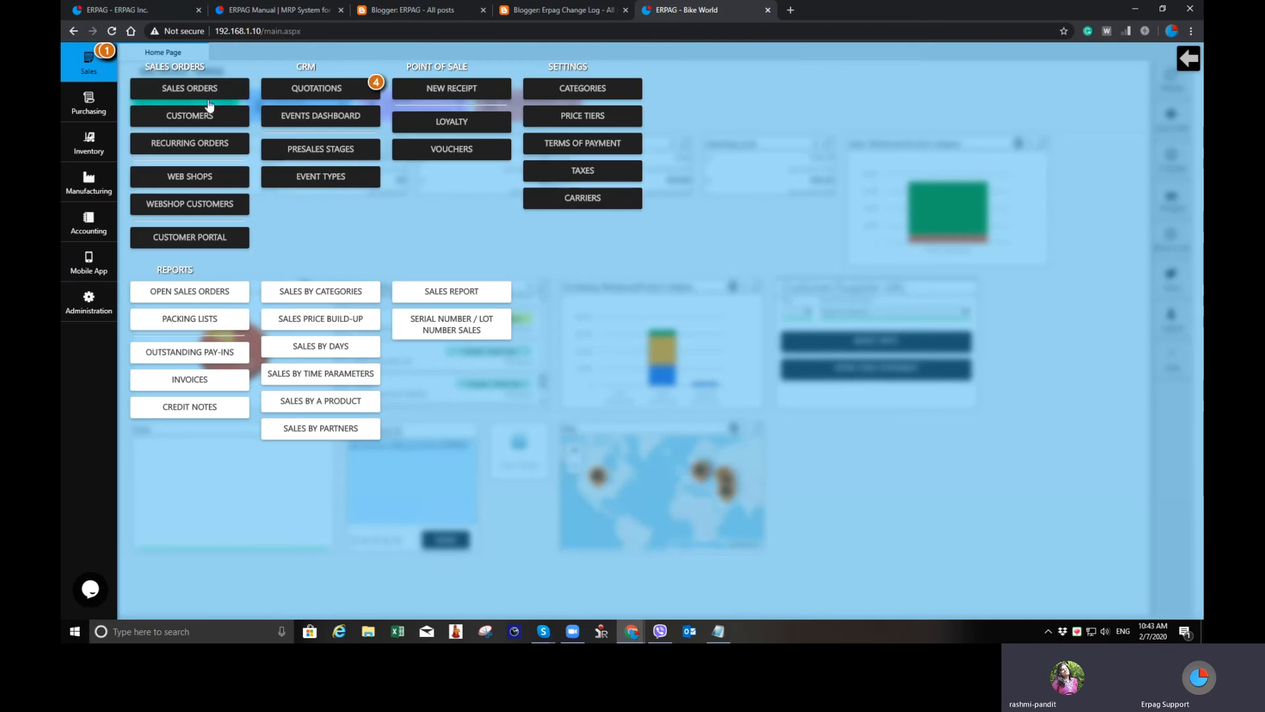
click(227, 87)
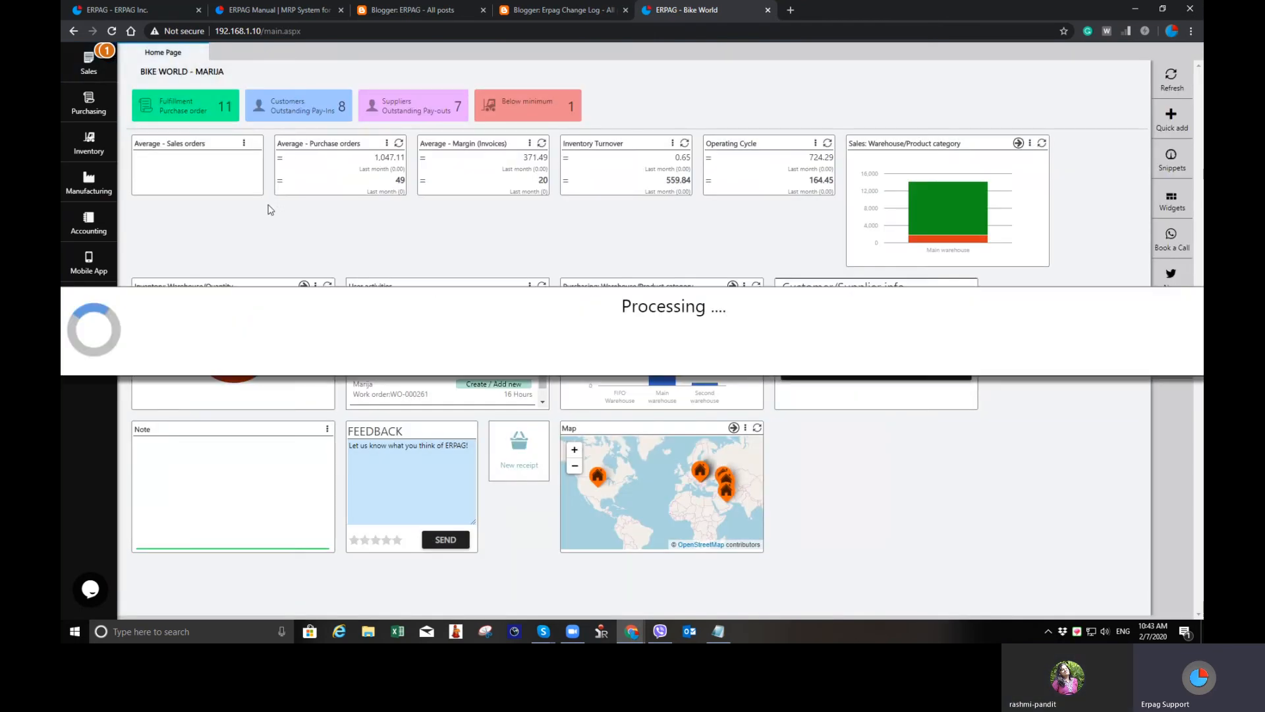
click(285, 99)
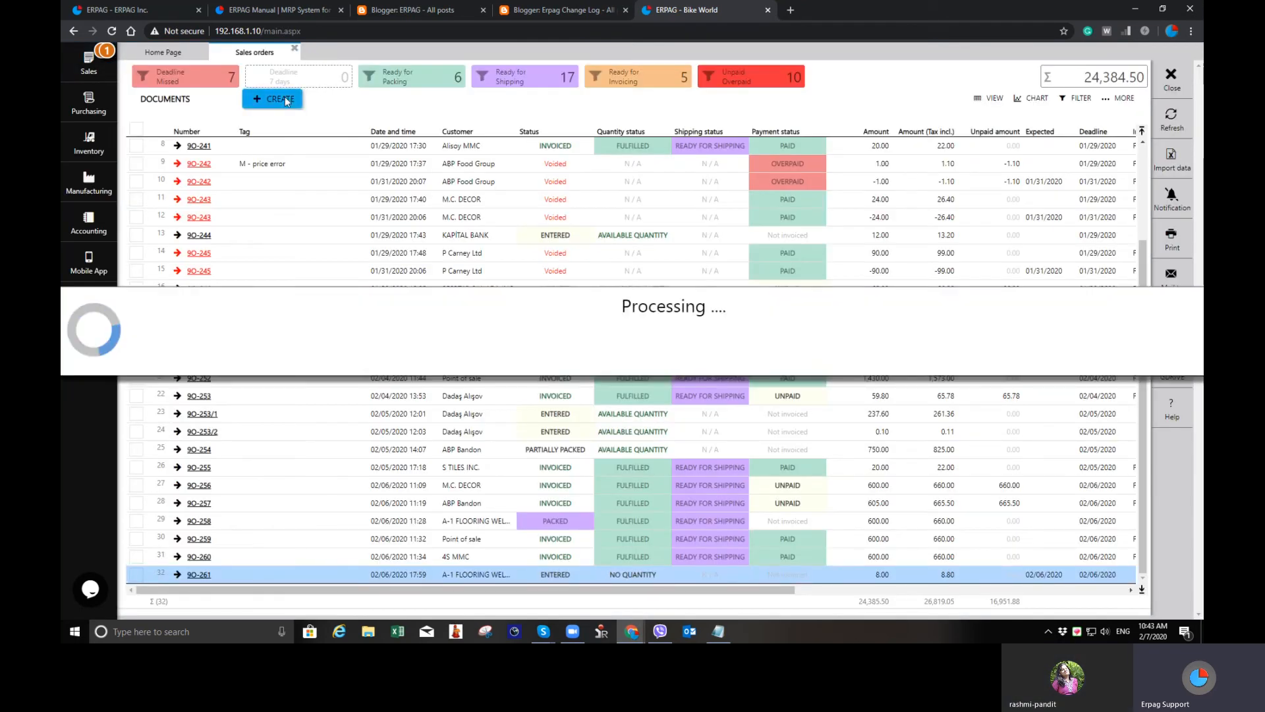
click(201, 164)
text(m)
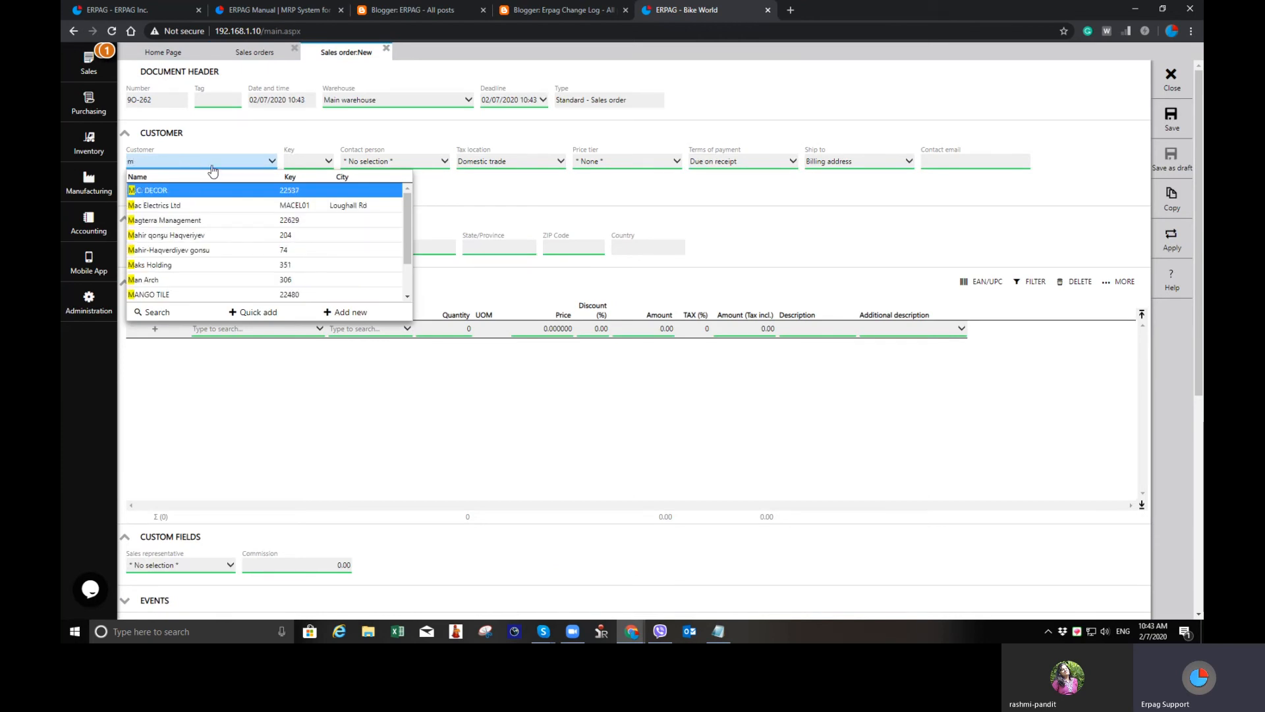
click(217, 189)
Add the Reshaped tape 25mm/10m product as an item on the sales order
click(276, 333)
text(t)
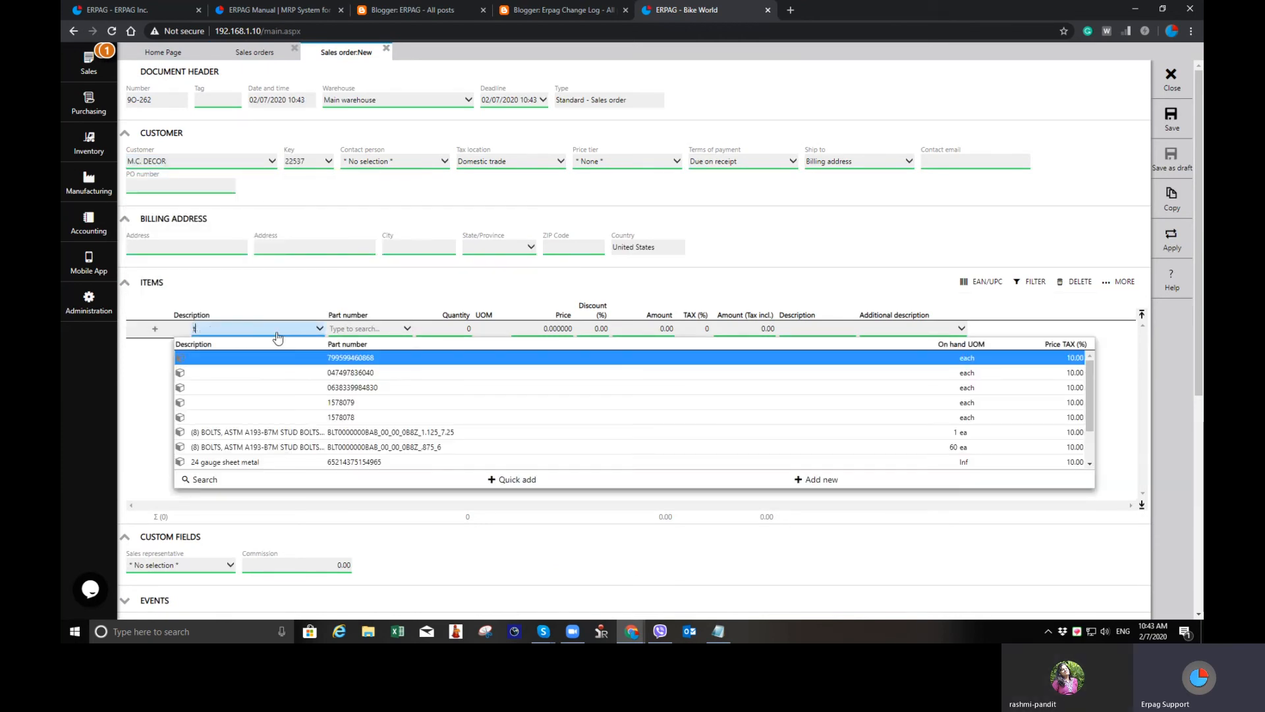
key(BackSpace)
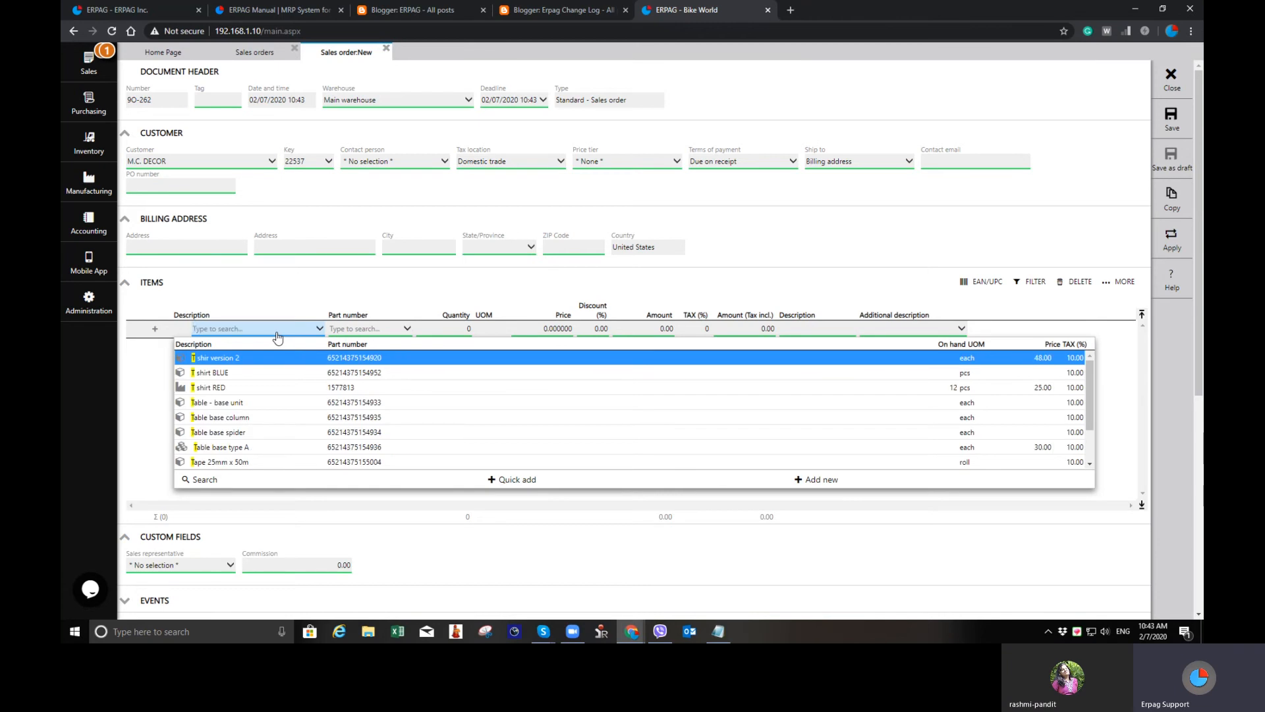
text(r)
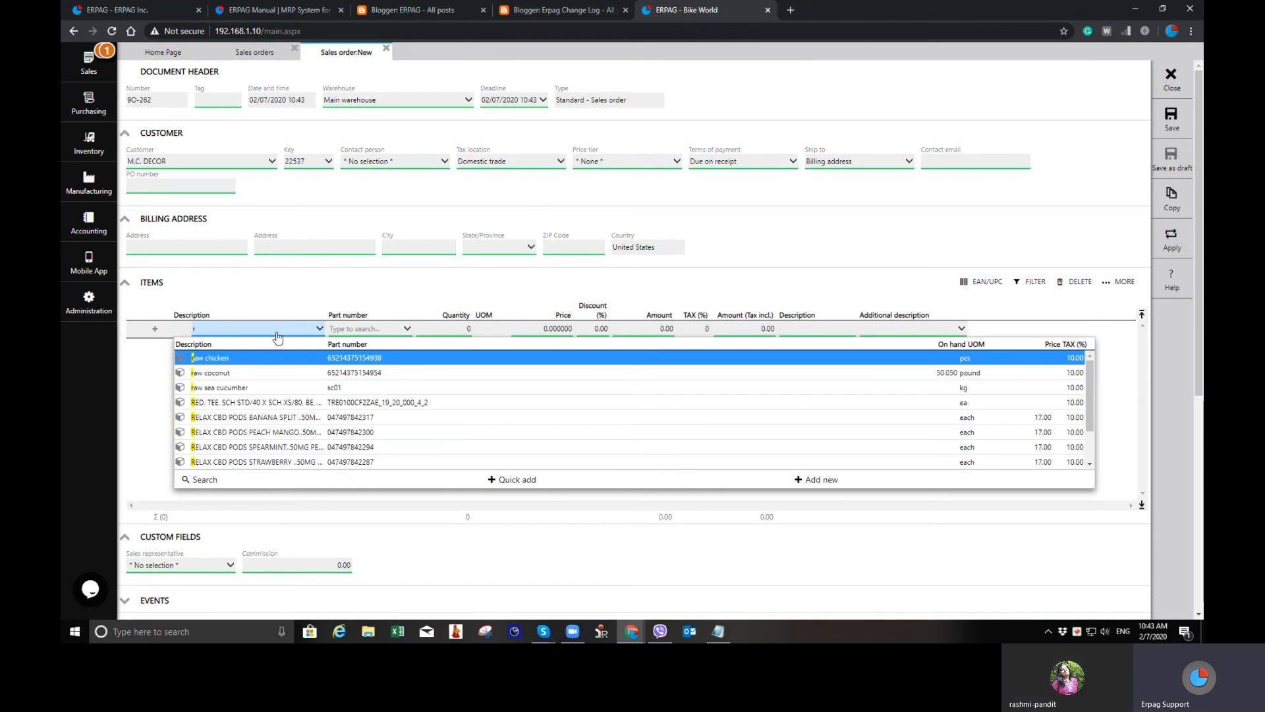
text(esh)
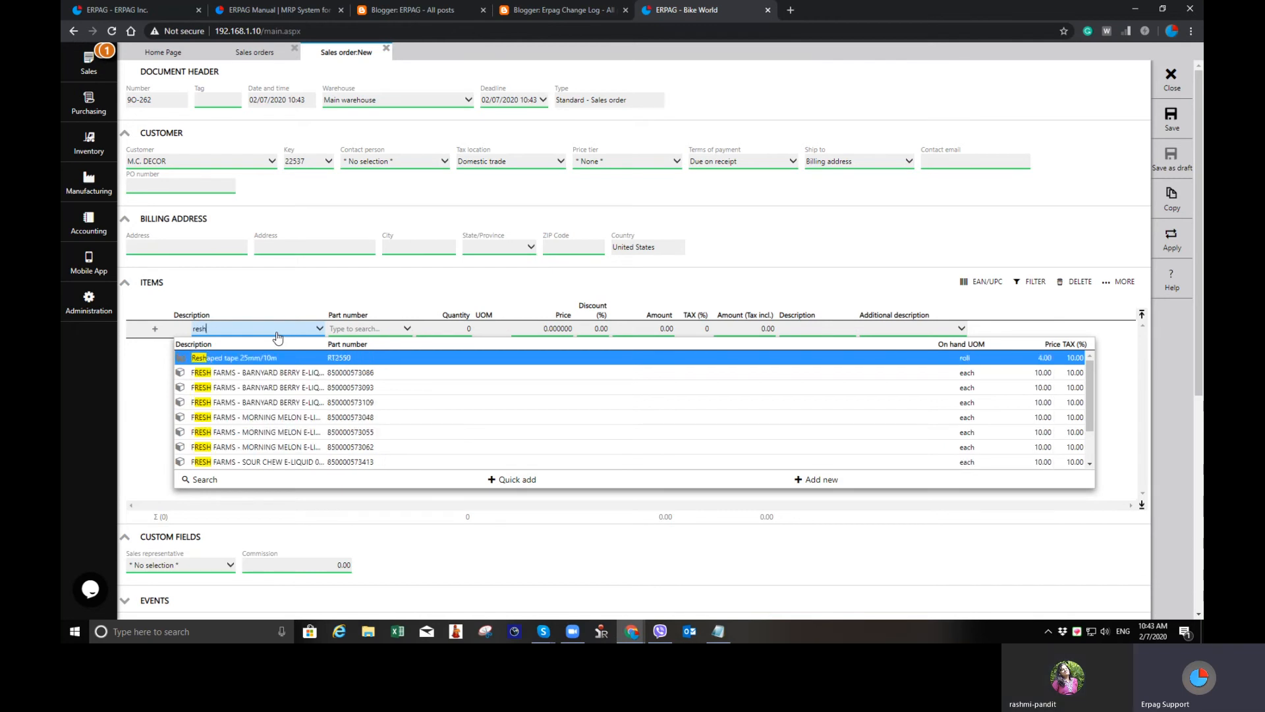
key(Return)
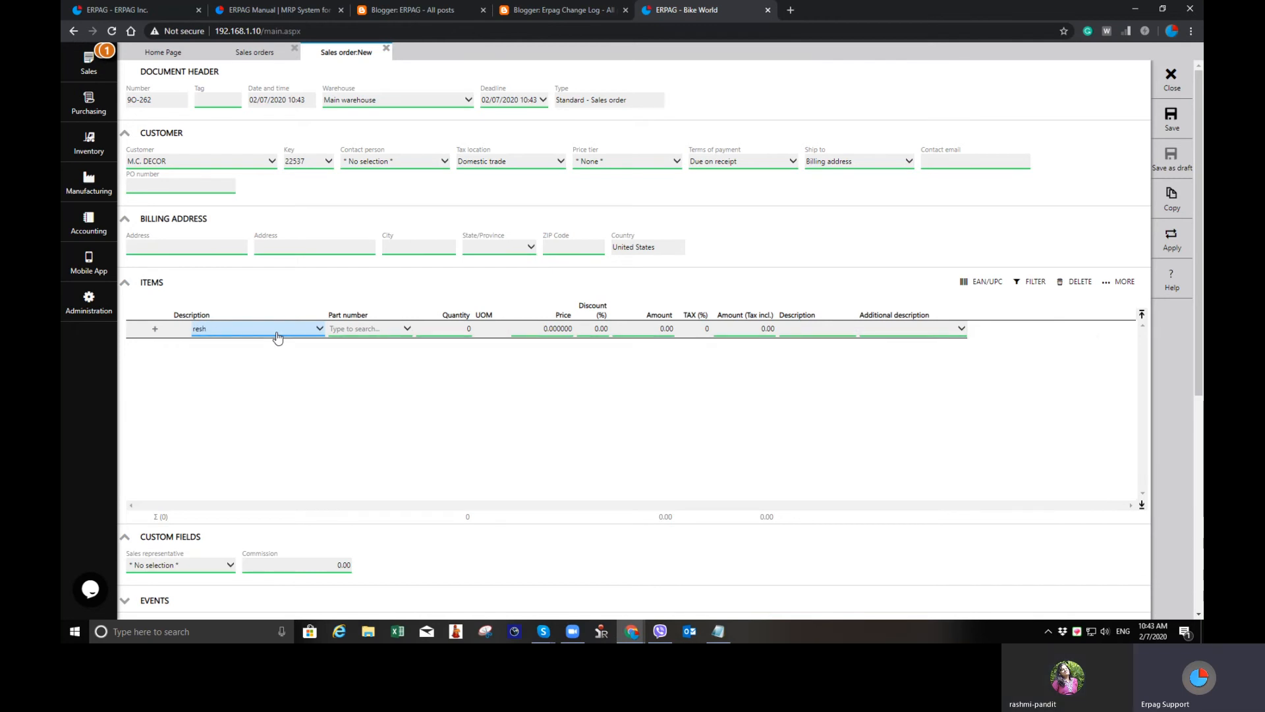
Set the reshaped tape quantity to 10 rolls and save the sales order
click(467, 328)
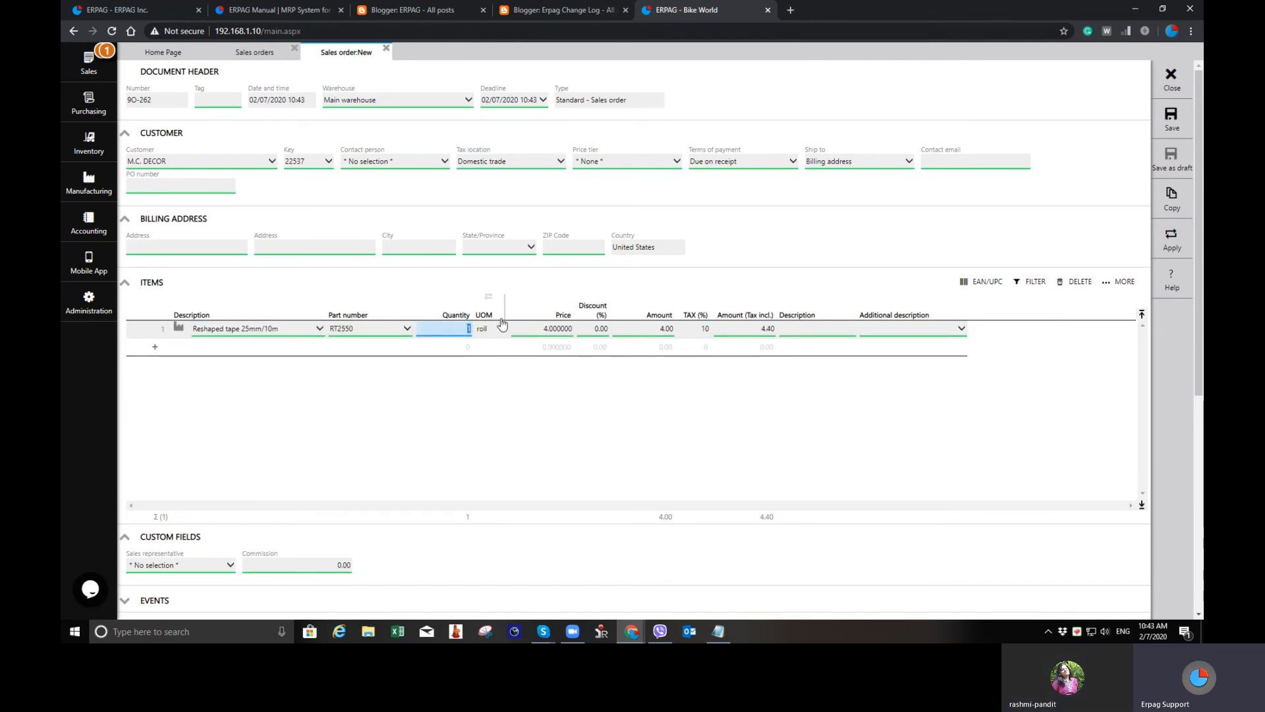
text(10)
key(Tab)
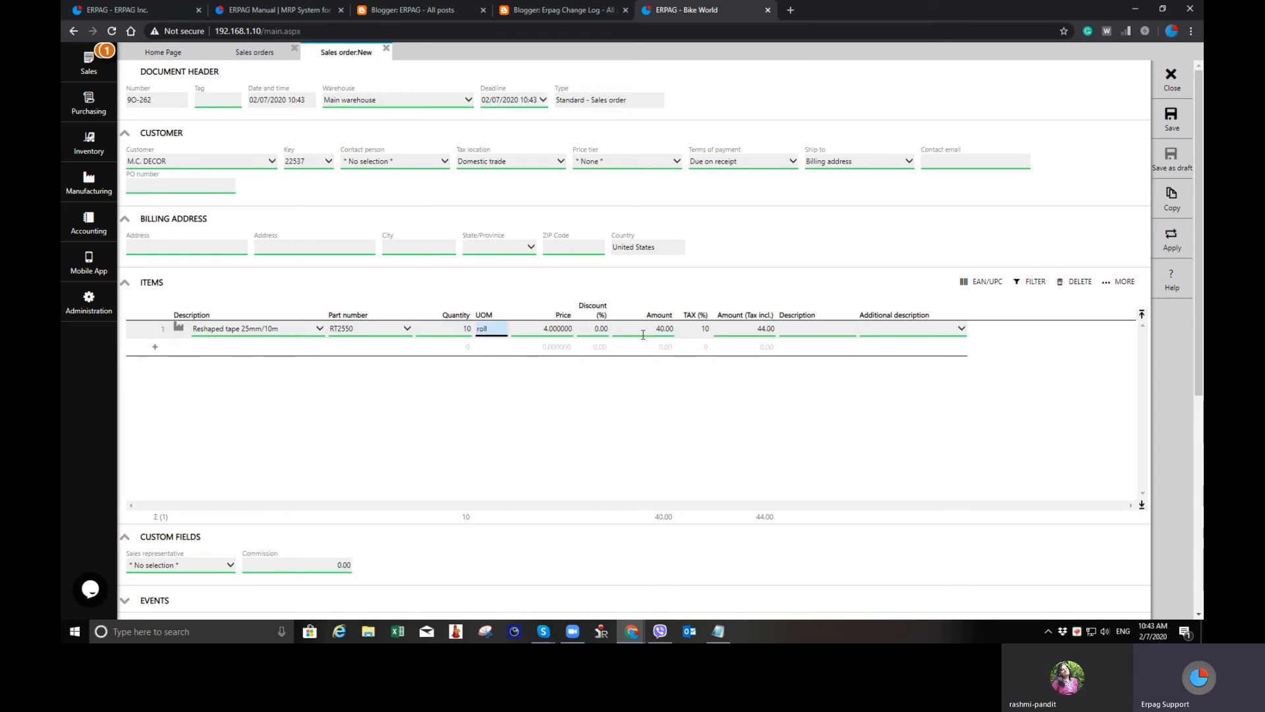
click(1171, 119)
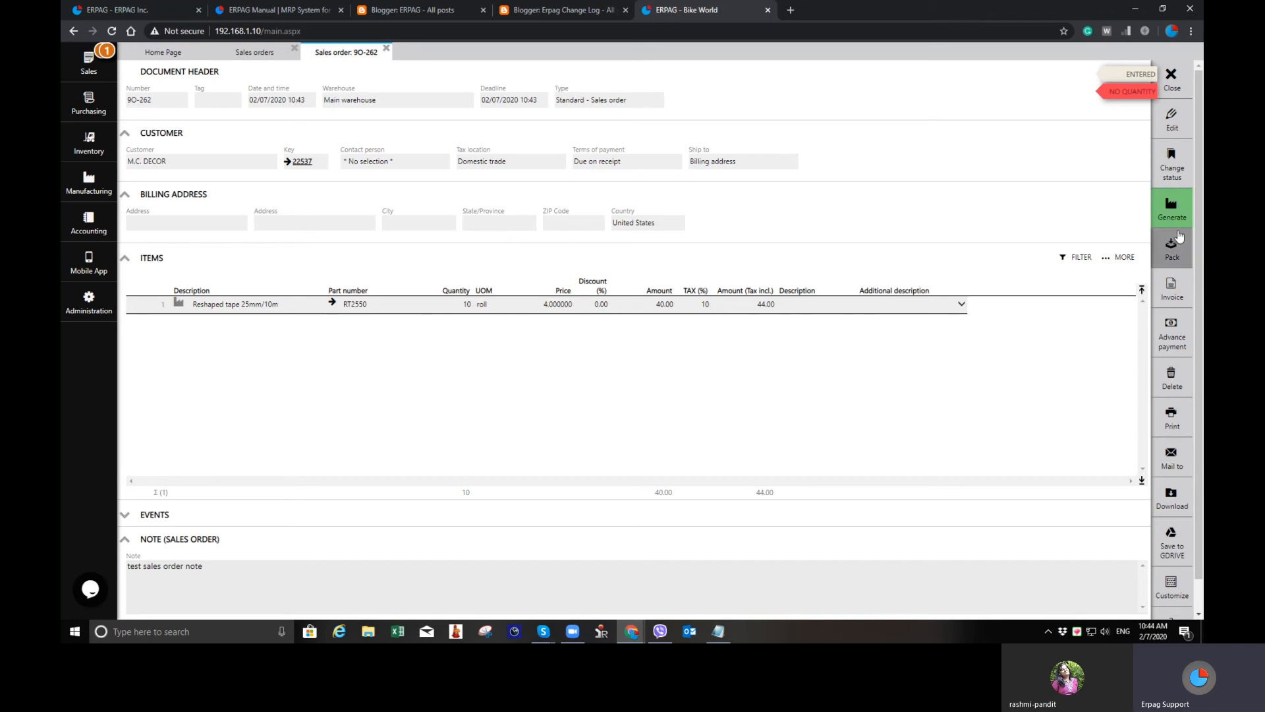
Generate a single-level work order from the sales order, review its operations and items, and save it
click(1170, 221)
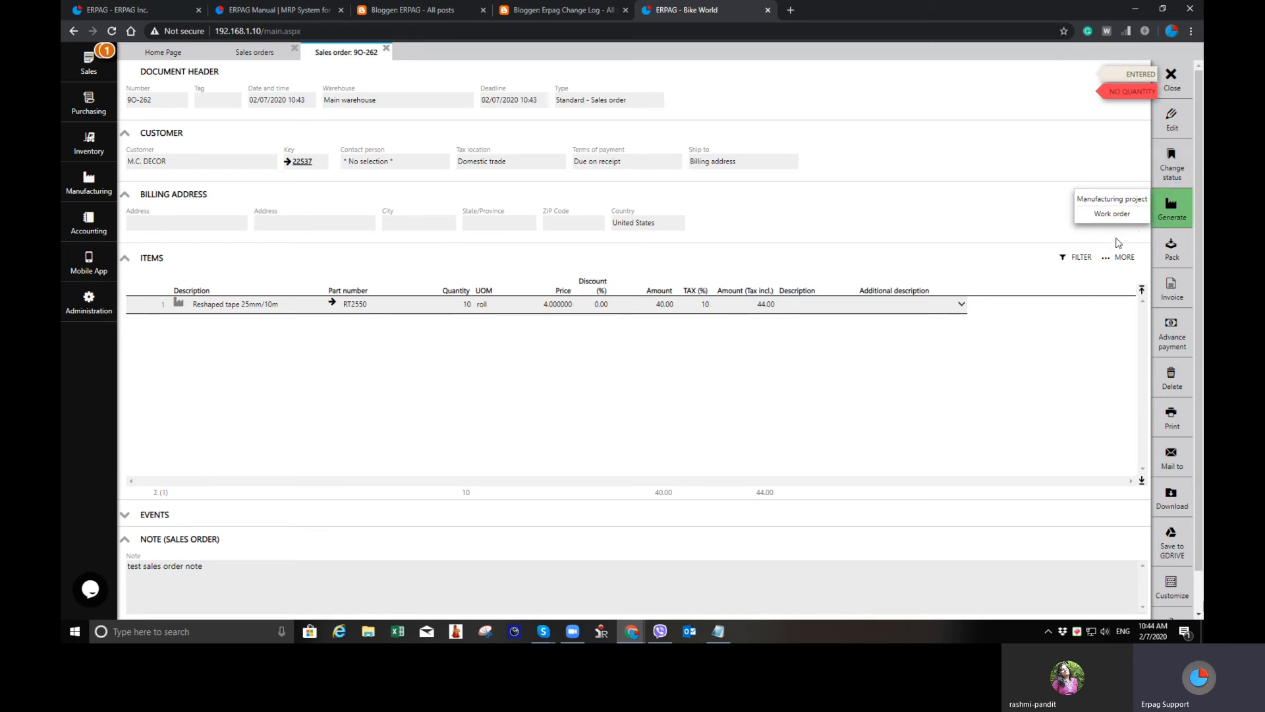
click(1119, 223)
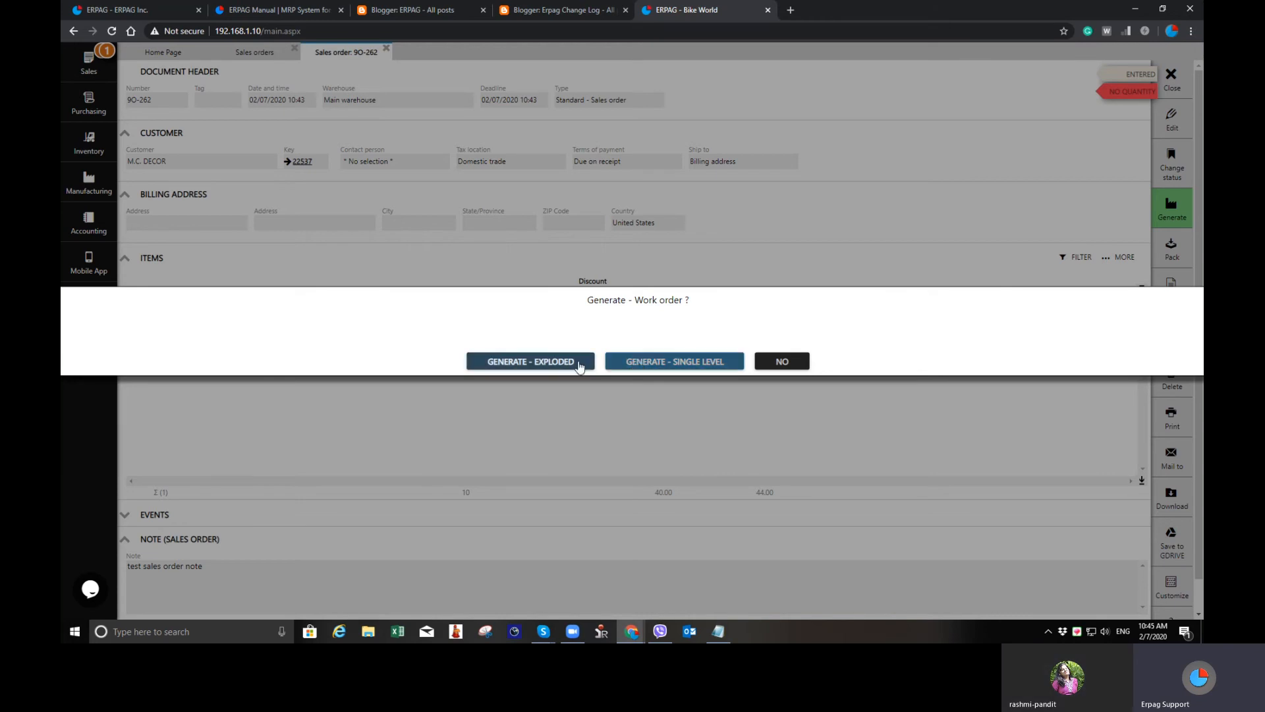
click(715, 362)
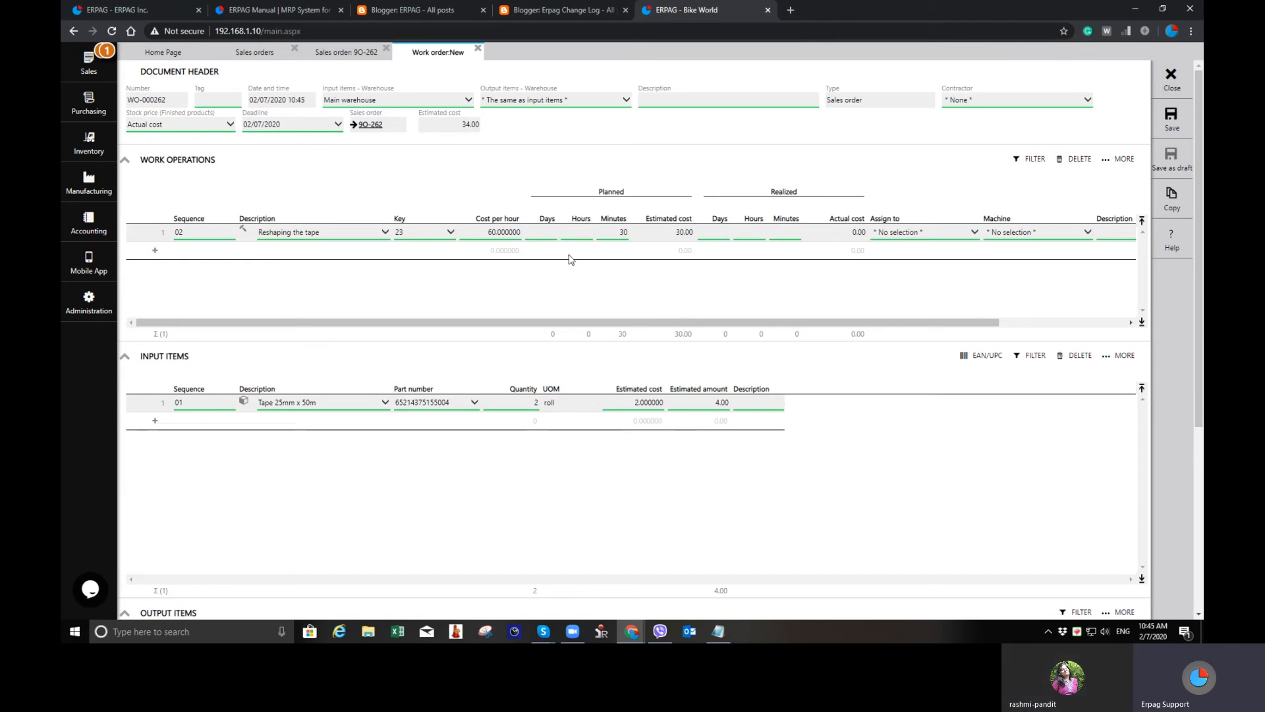
scroll(459, 446, down, 1)
scroll(460, 446, down, 1)
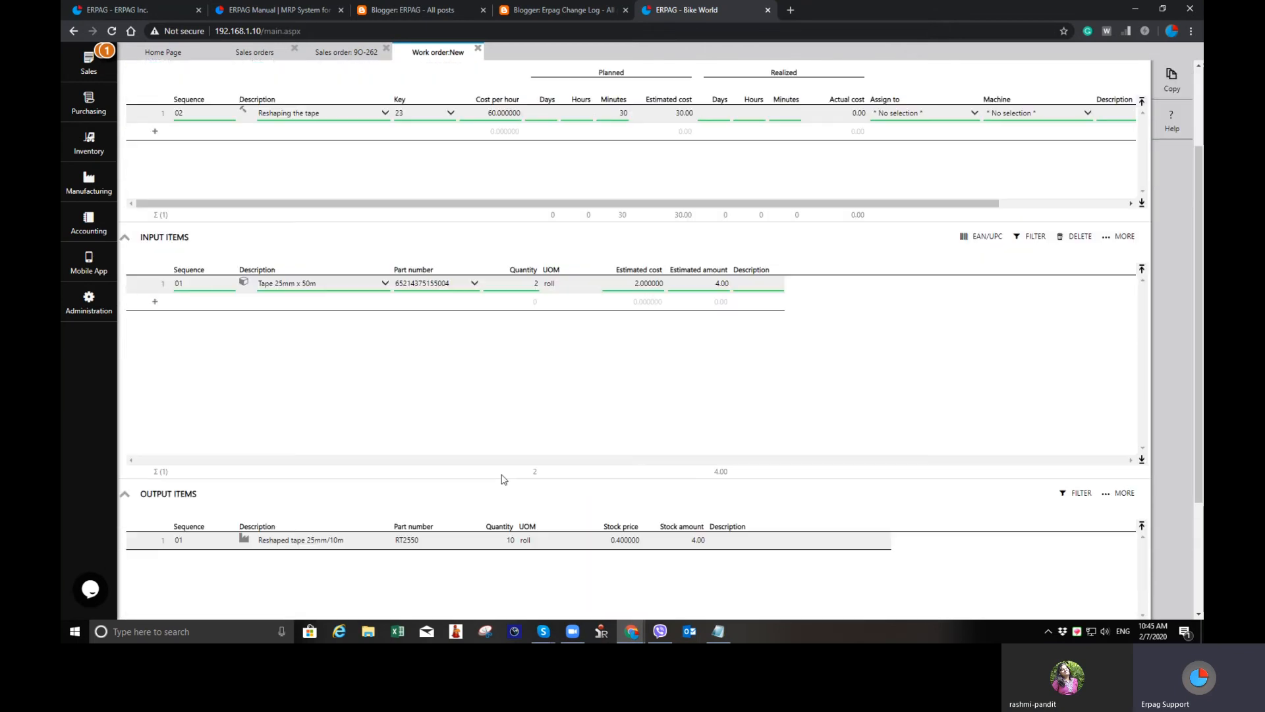
scroll(583, 449, up, 1)
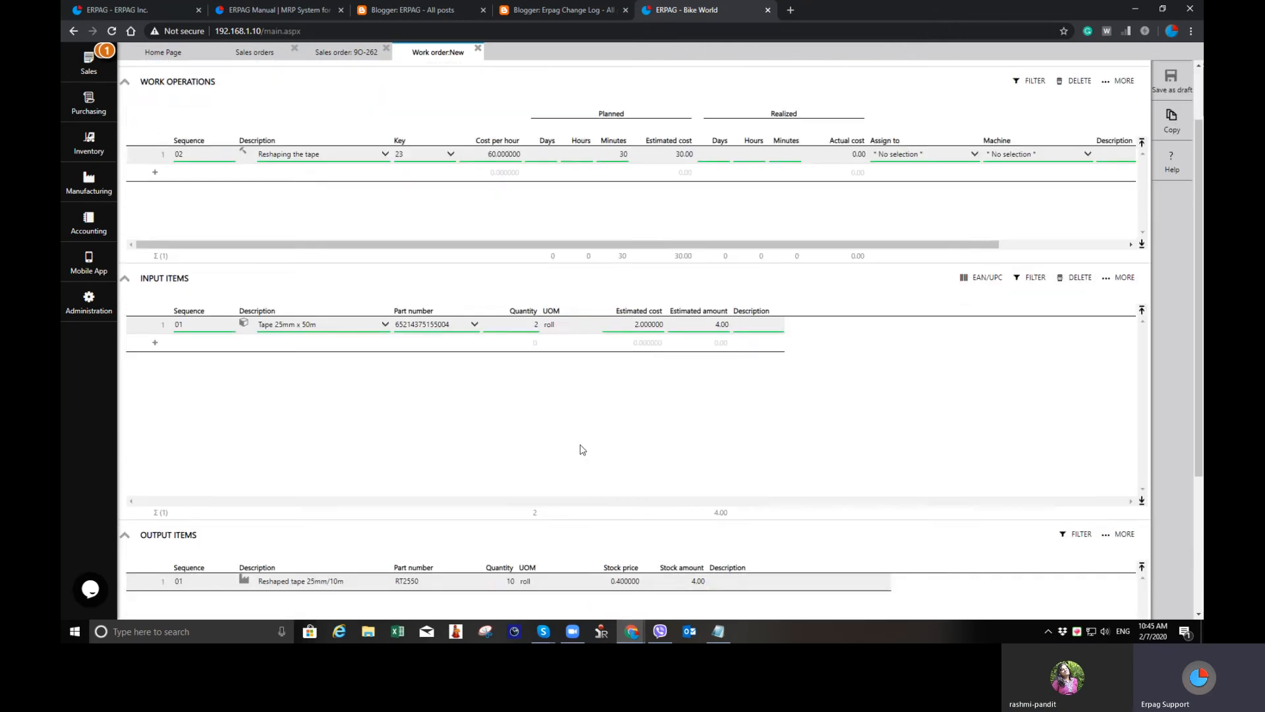
scroll(583, 450, up, 1)
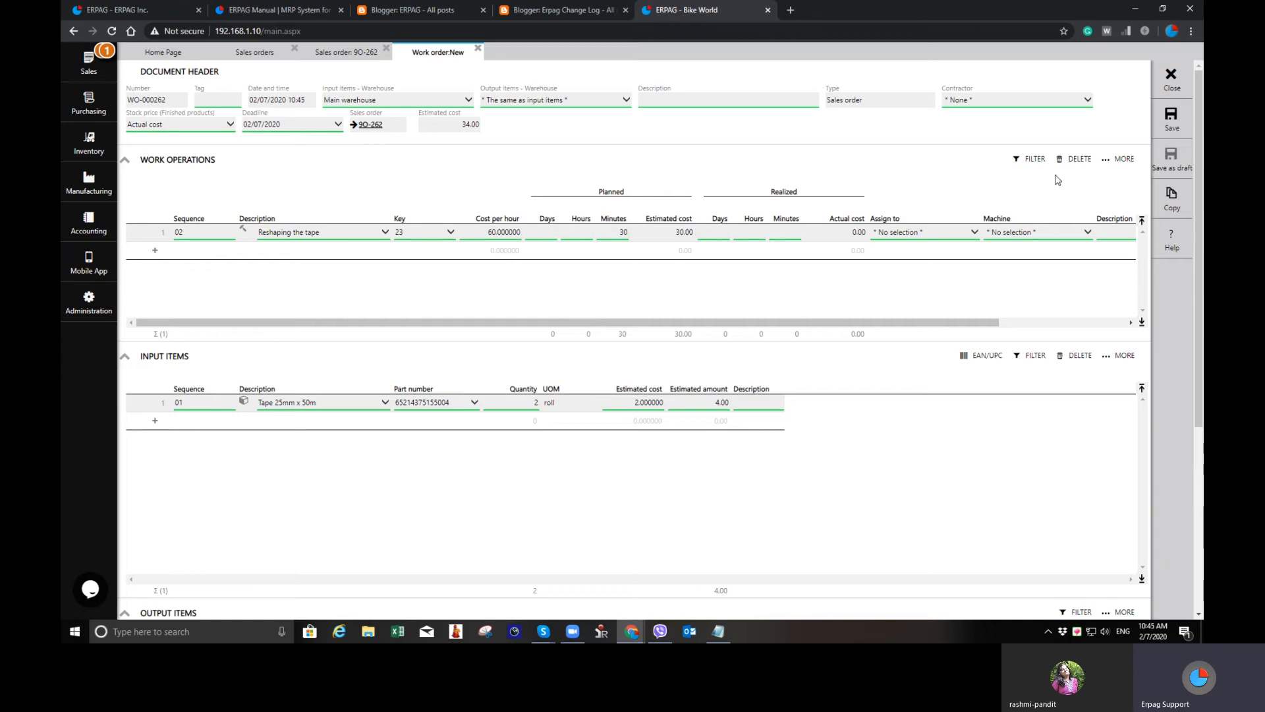
click(1181, 123)
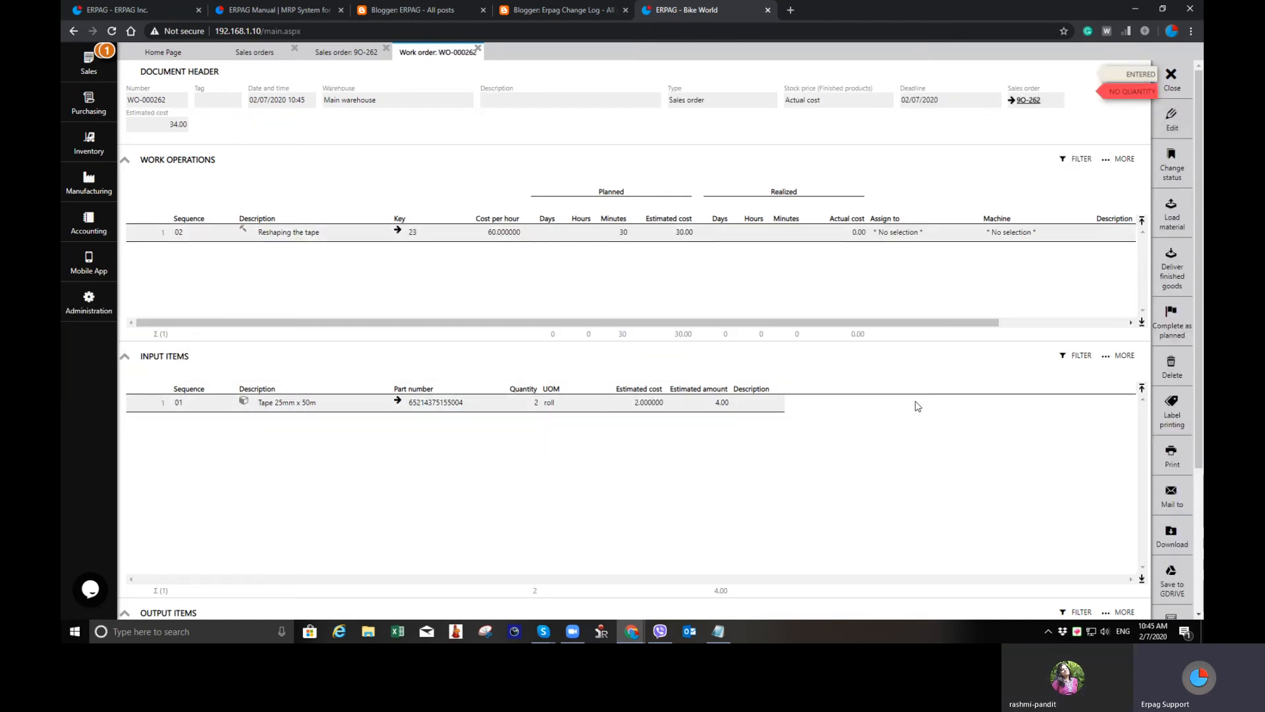
Reopen the work order for editing and assign the Reshaping the tape operation to the listed chief executive officer
scroll(847, 398, down, 3)
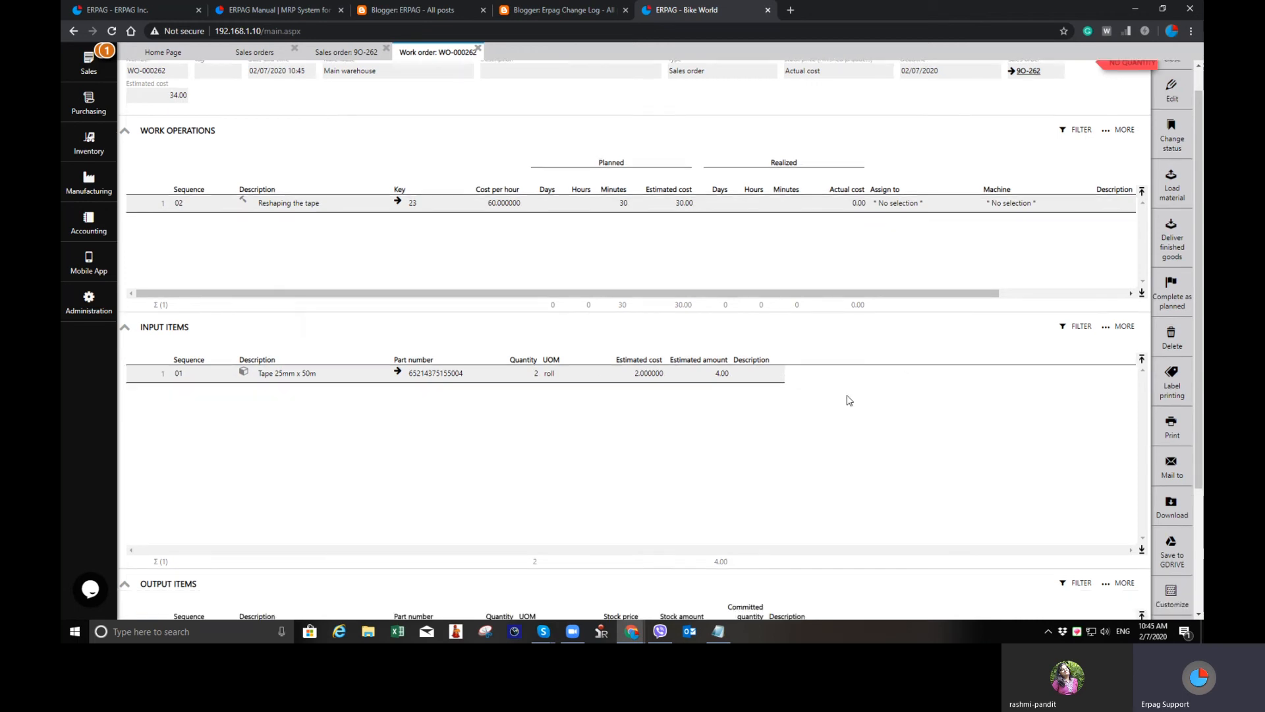
scroll(743, 416, up, 2)
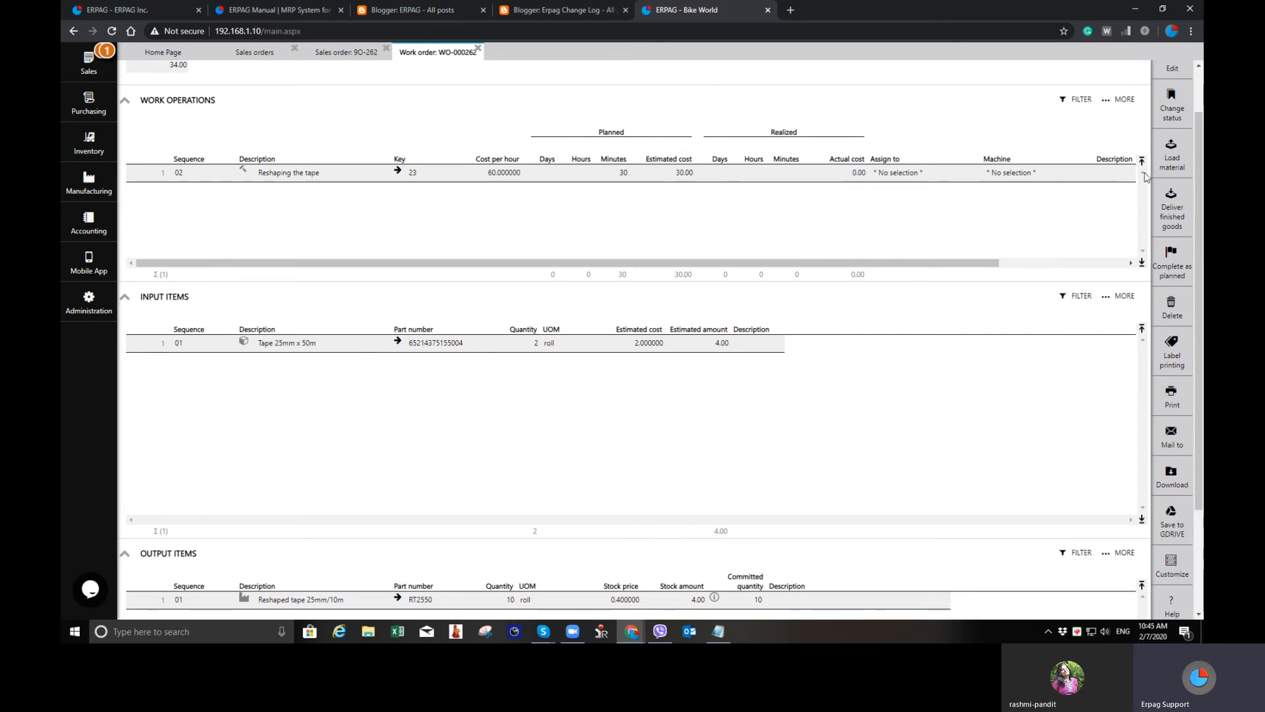
scroll(1086, 198, up, 1)
click(1183, 114)
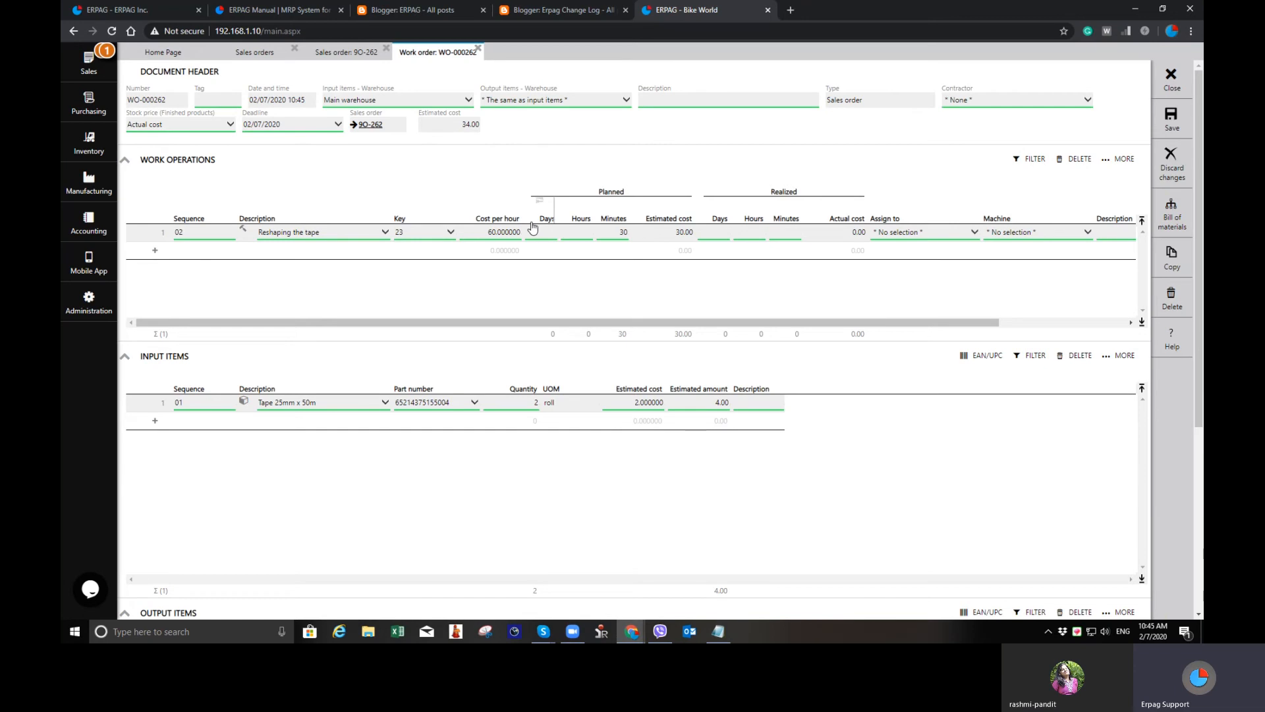
click(919, 238)
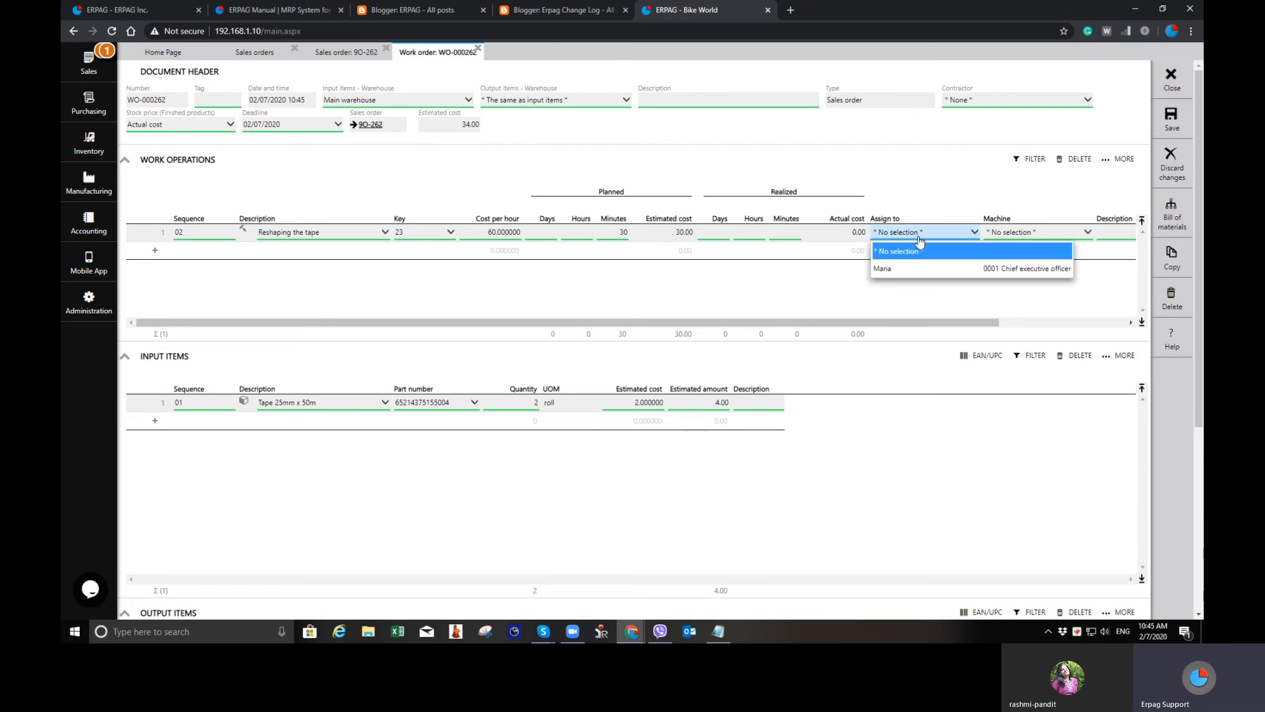
click(918, 273)
Create a new machine described as Slicer for the Reshaping the tape operation, save it and return to the work order
click(1040, 243)
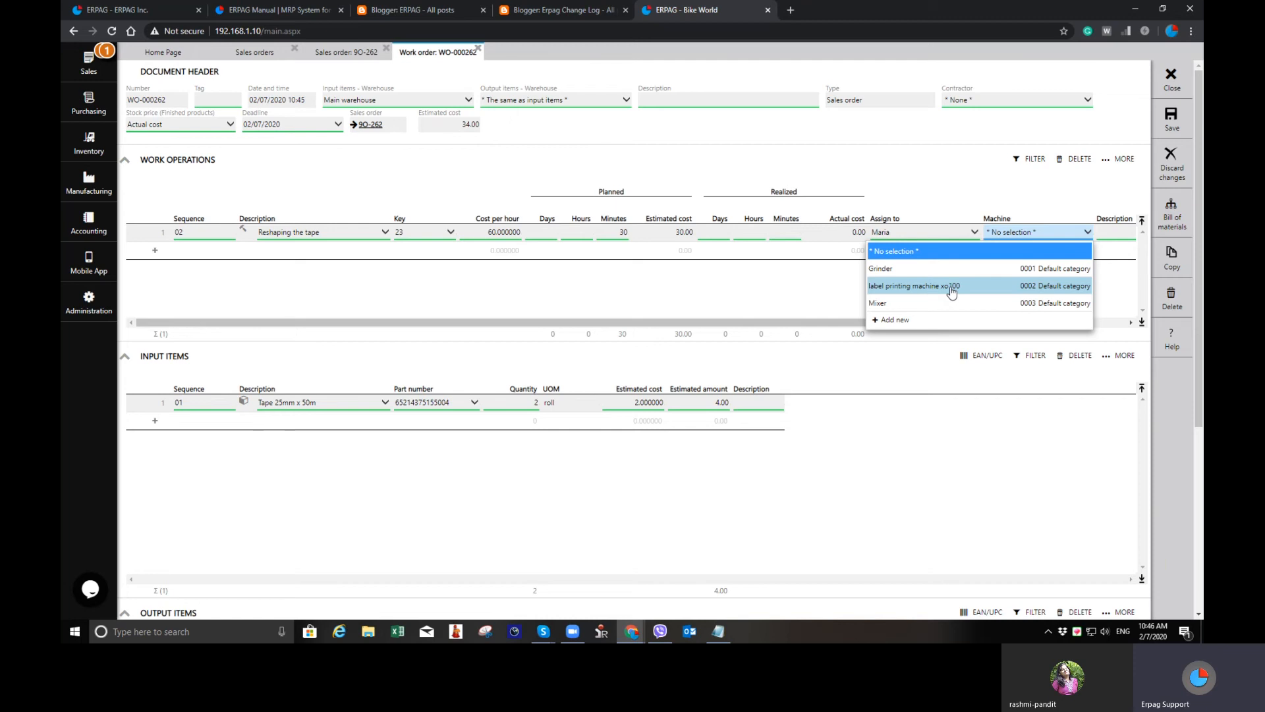
click(895, 320)
click(298, 97)
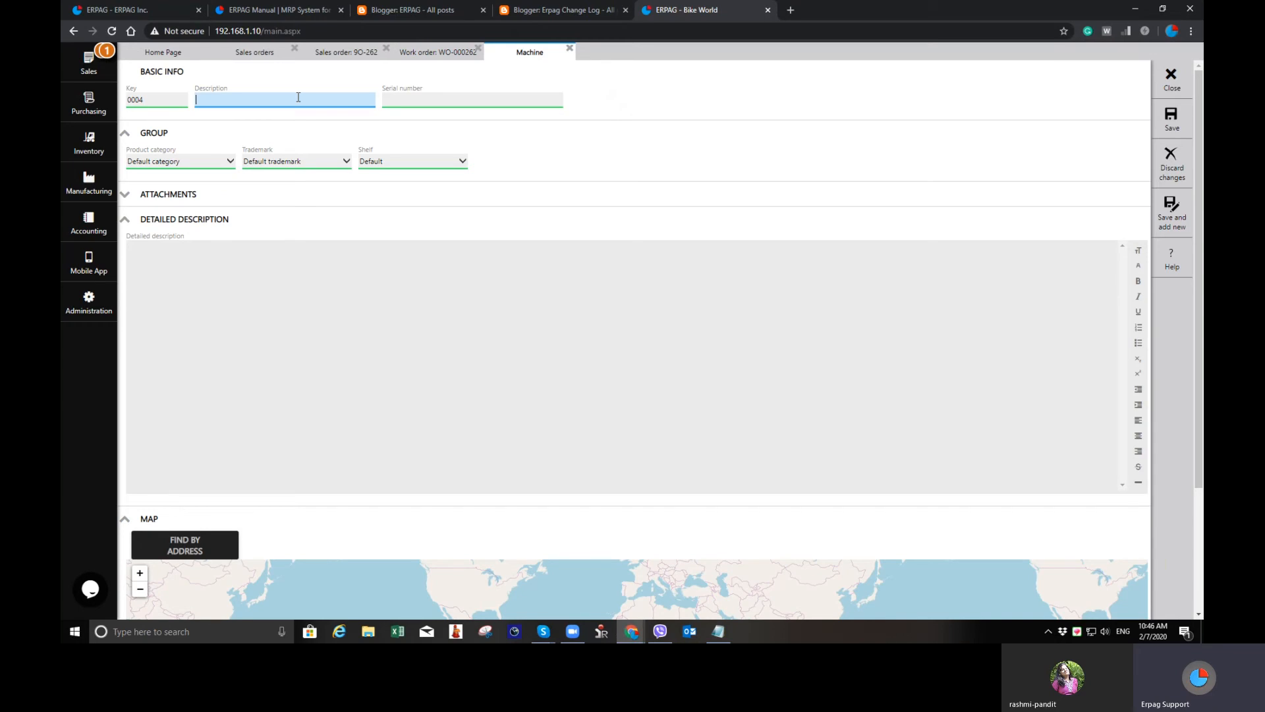
text(T)
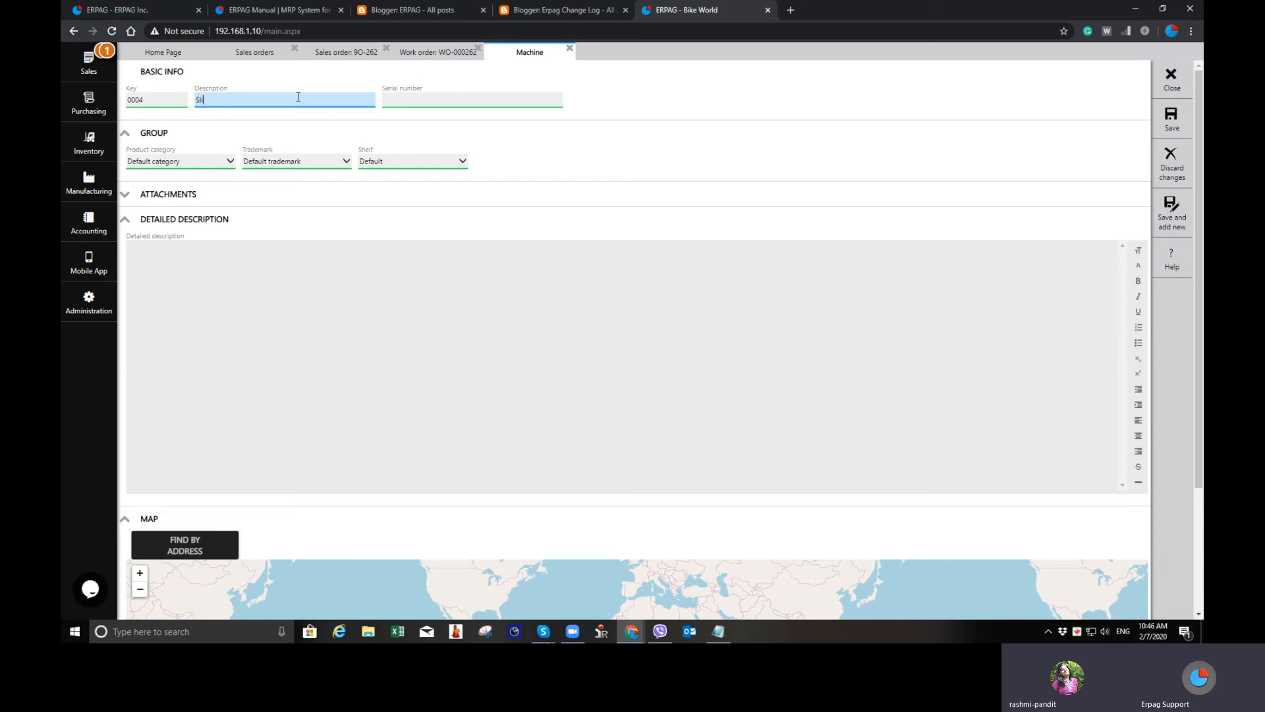
click(1170, 125)
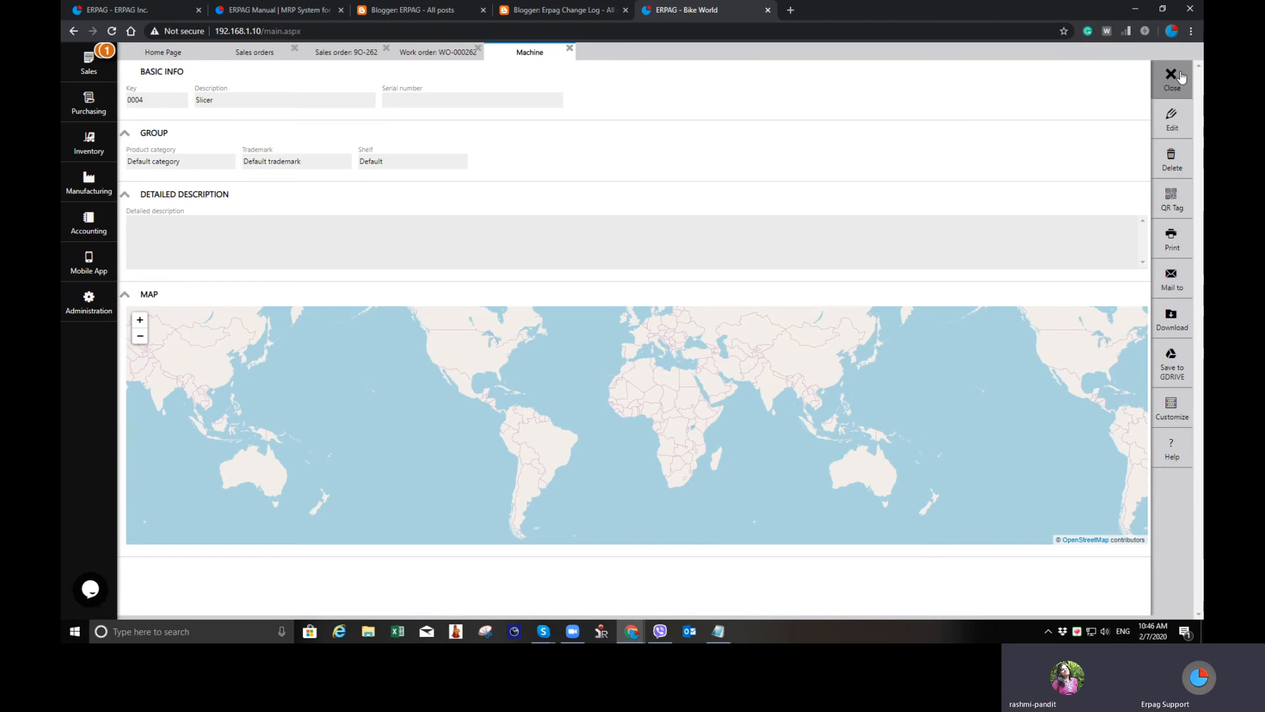
click(1172, 77)
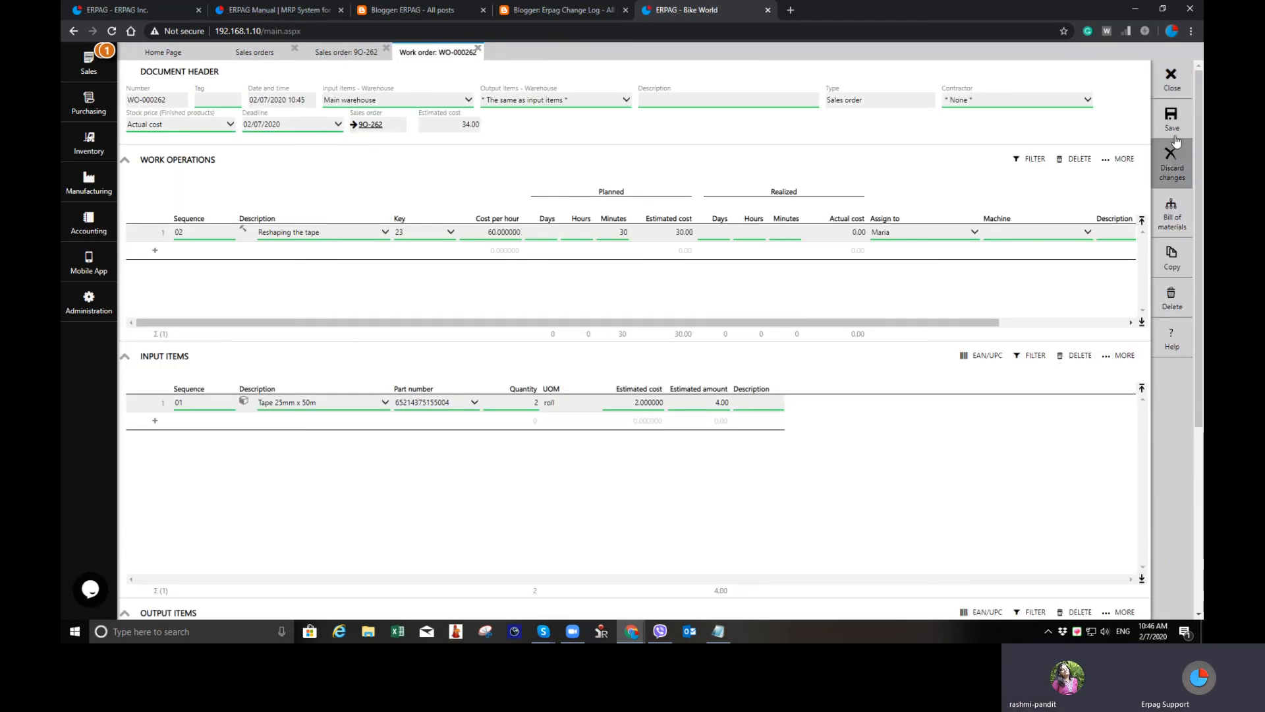
Add another machine record described as Slicer from the operation's machine choices, save it and close the record
click(1087, 231)
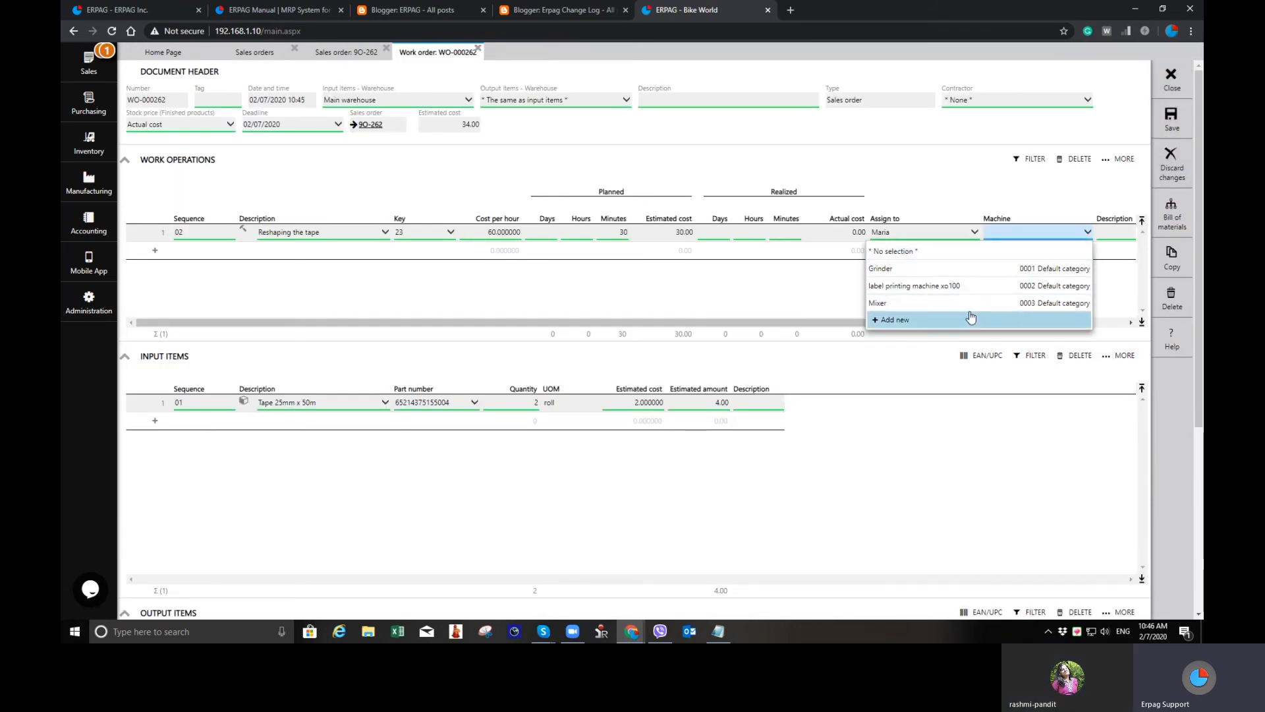
scroll(982, 290, down, 1)
scroll(940, 273, up, 1)
click(899, 323)
click(899, 320)
click(266, 99)
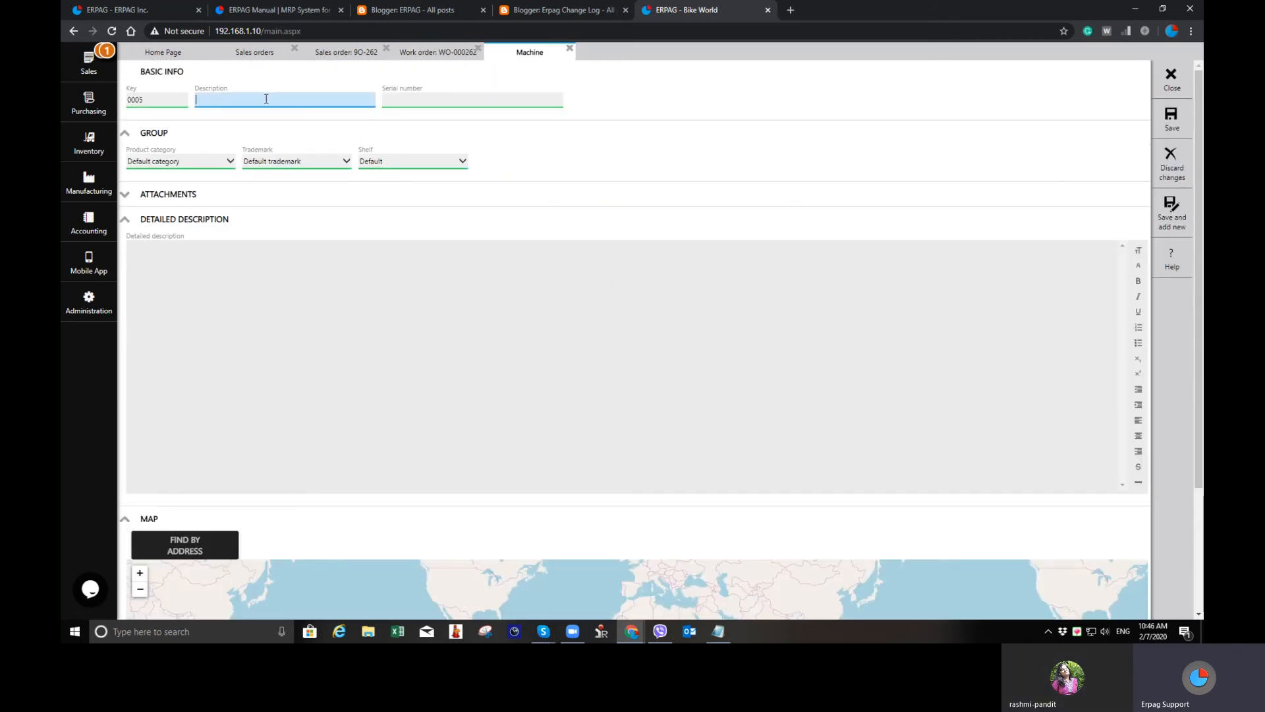
text(Slicer)
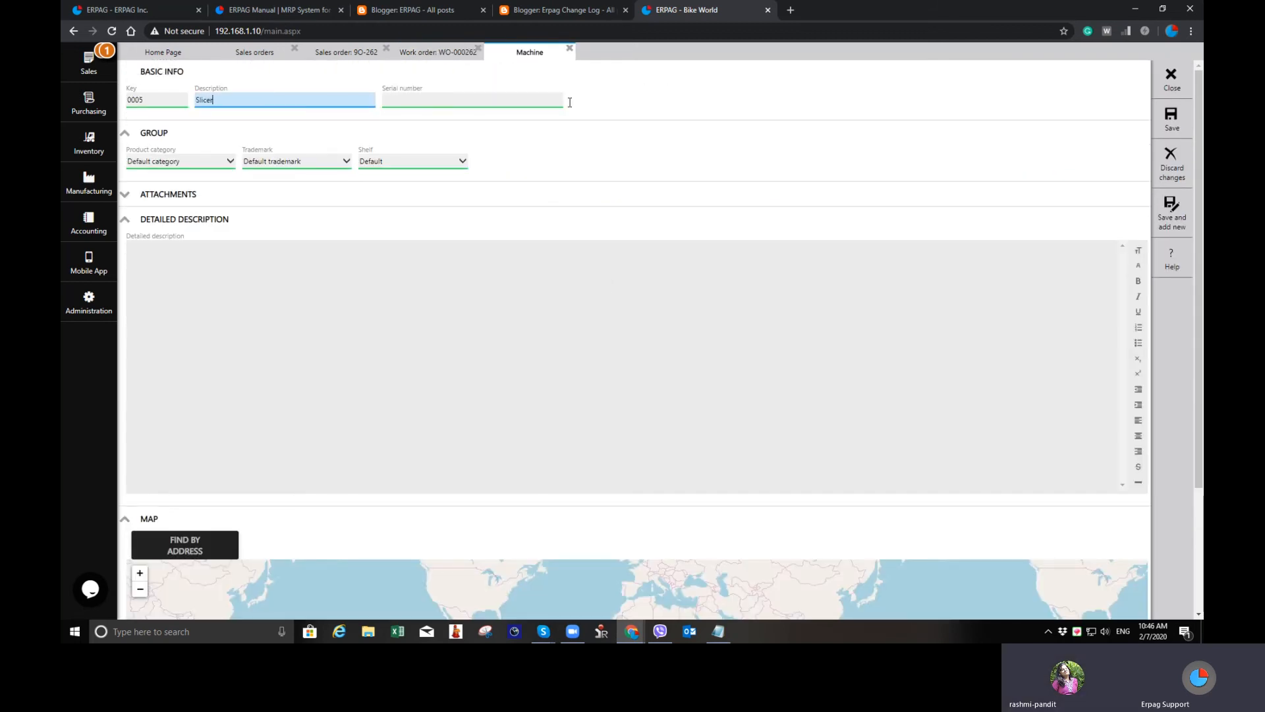
click(1171, 119)
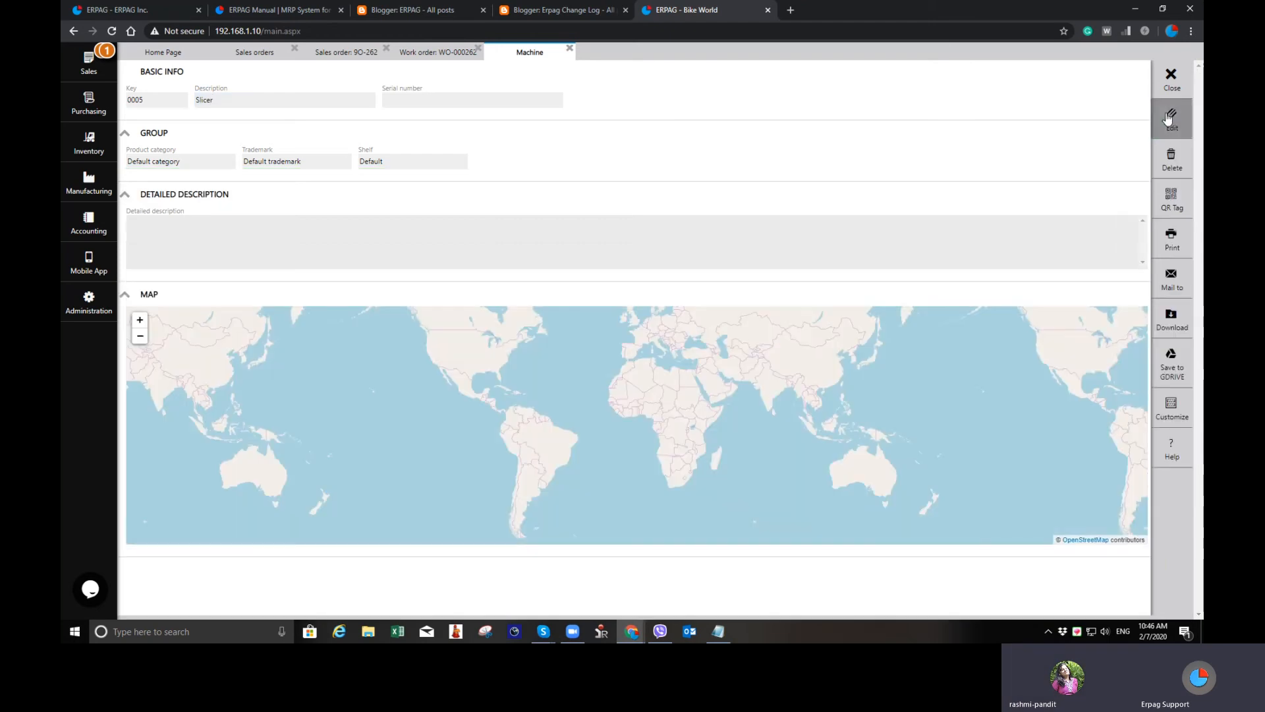
click(1171, 78)
Set the Reshaping the tape operation's machine to Slicer, and save and close the work order
click(1038, 232)
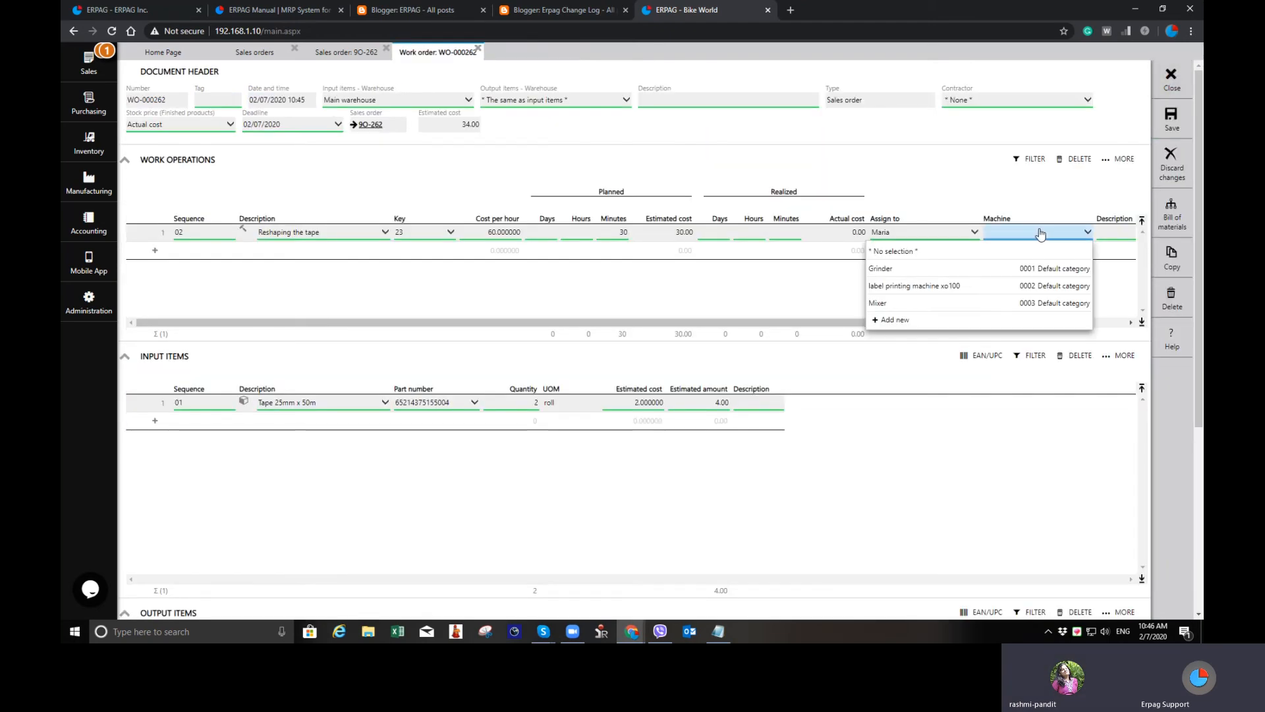
scroll(987, 255, down, 1)
scroll(972, 240, up, 1)
click(1171, 70)
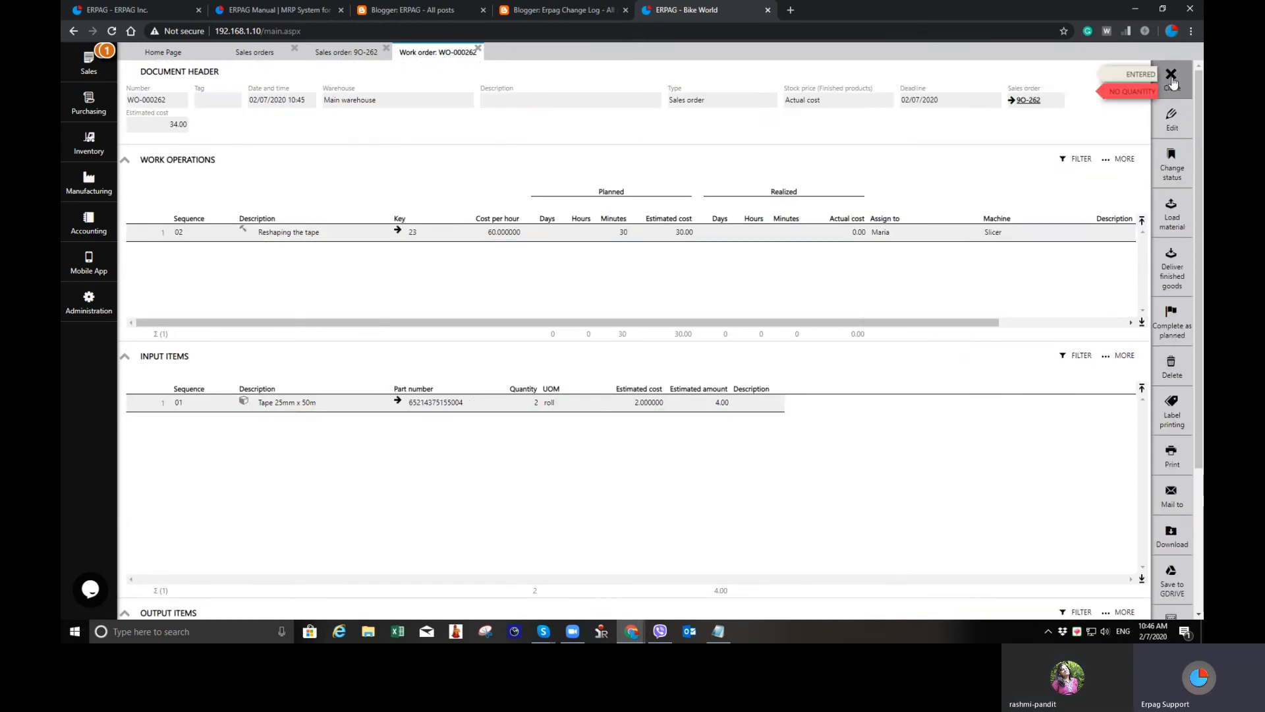
click(1172, 79)
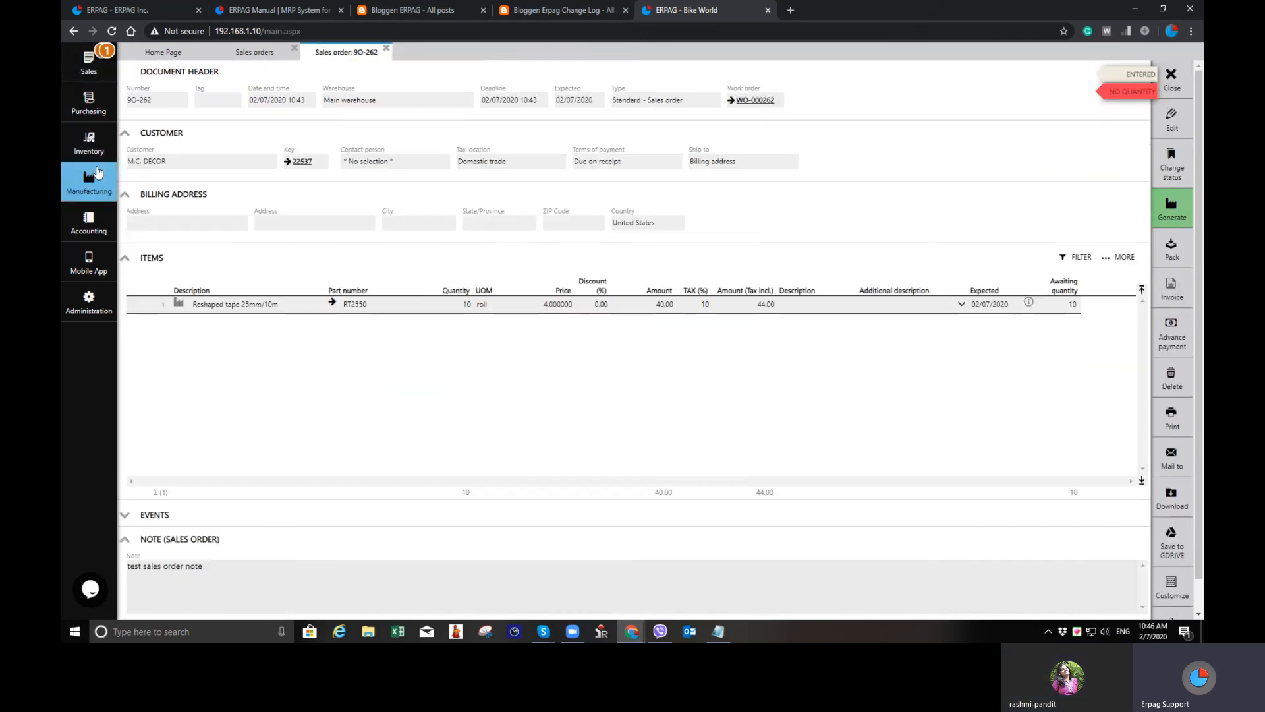
Open the A-1 Flooring Welland work order, set its Cutting operation's machine to Slicer 0004, and save it
click(91, 195)
click(165, 89)
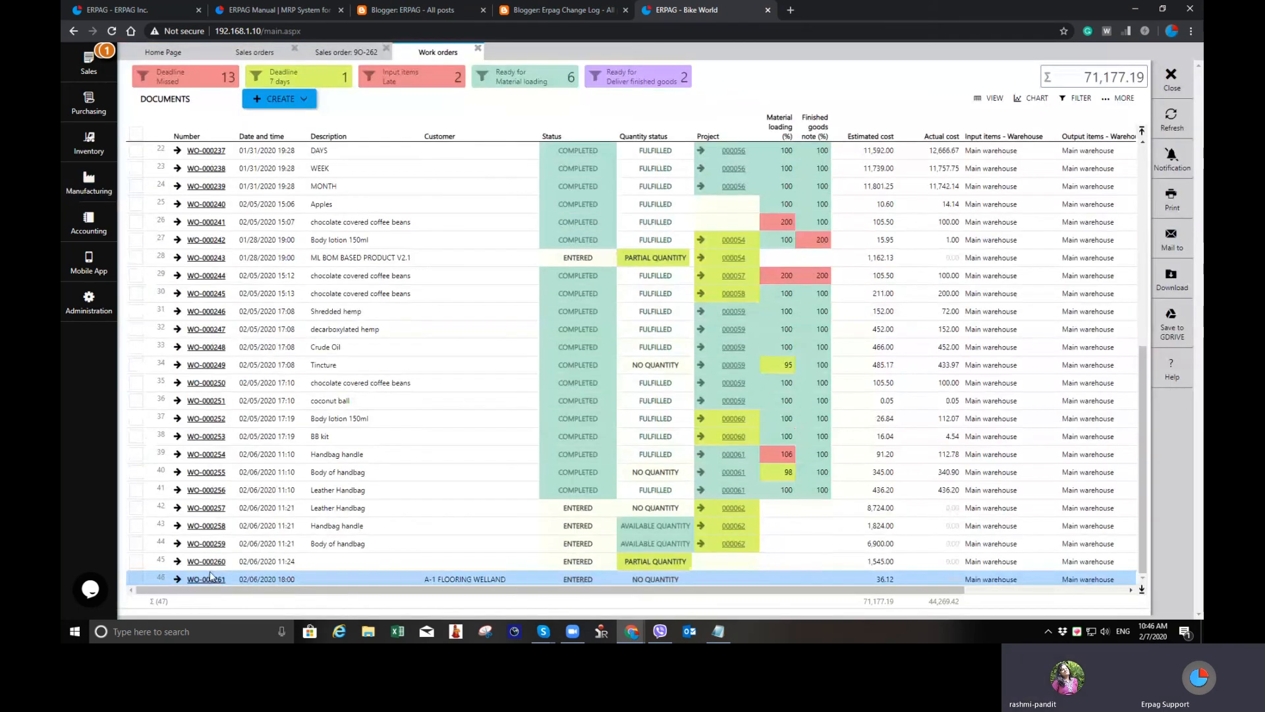
click(206, 580)
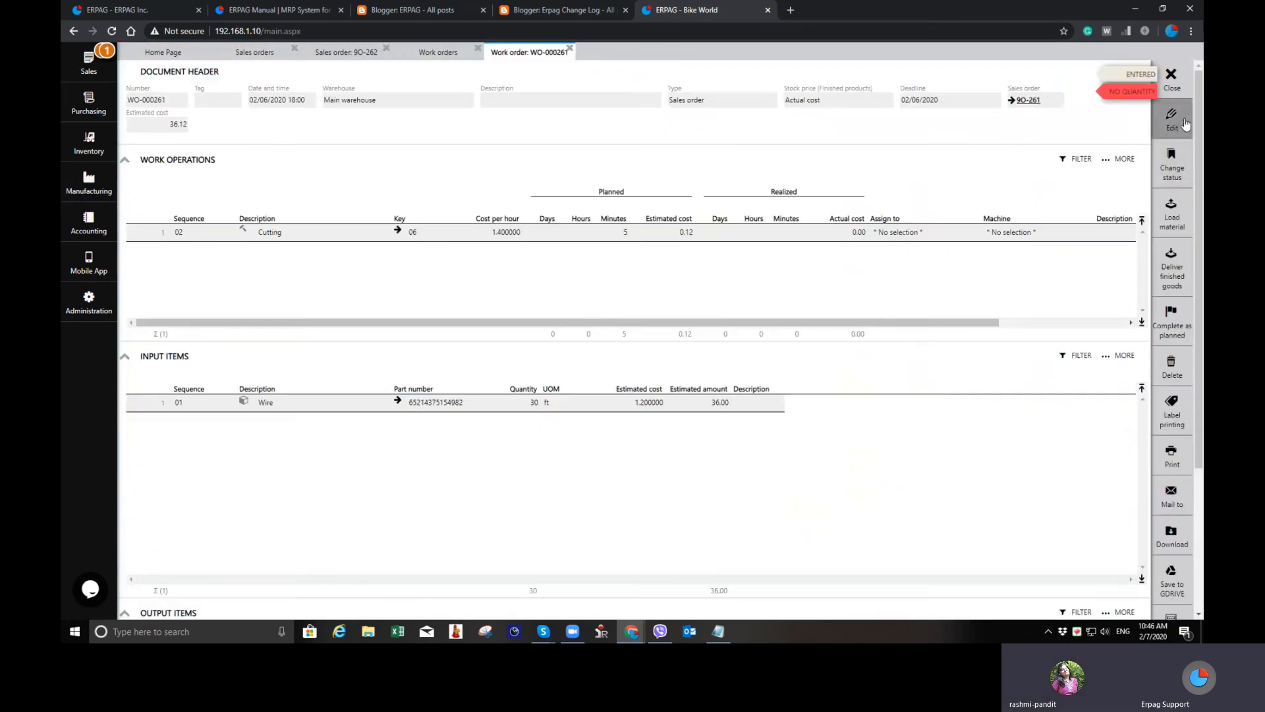
click(1036, 232)
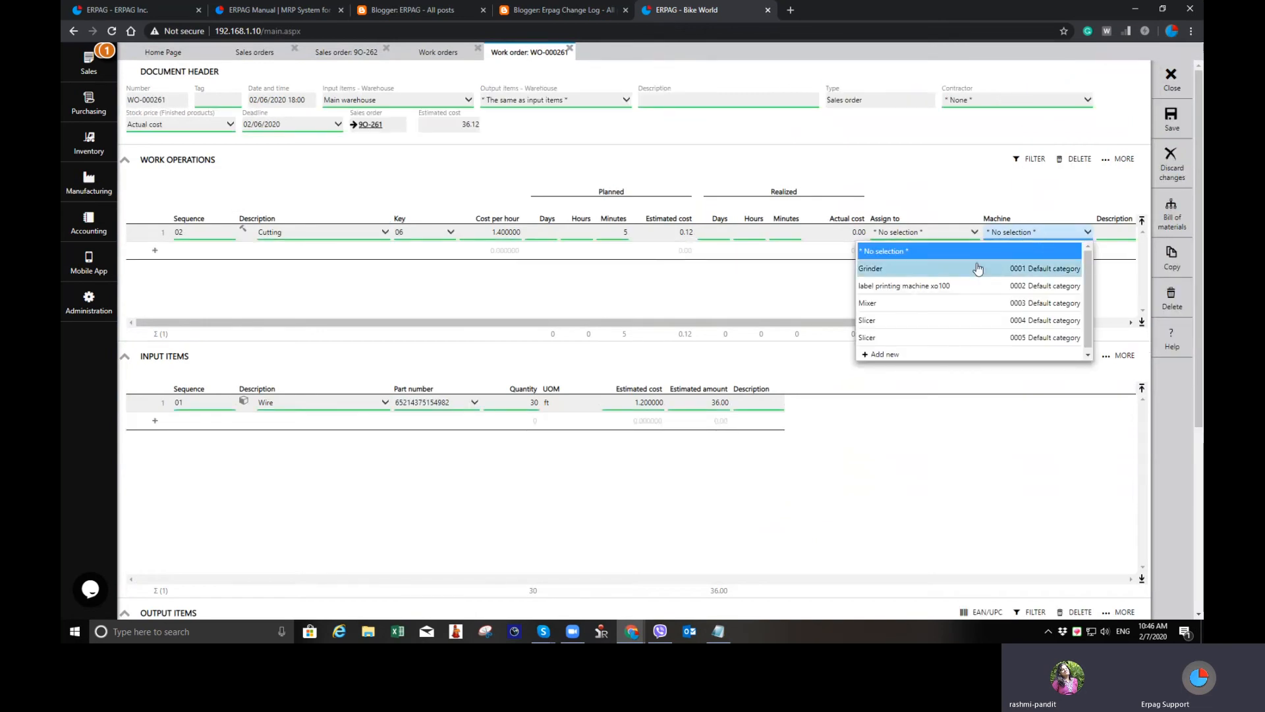
click(935, 321)
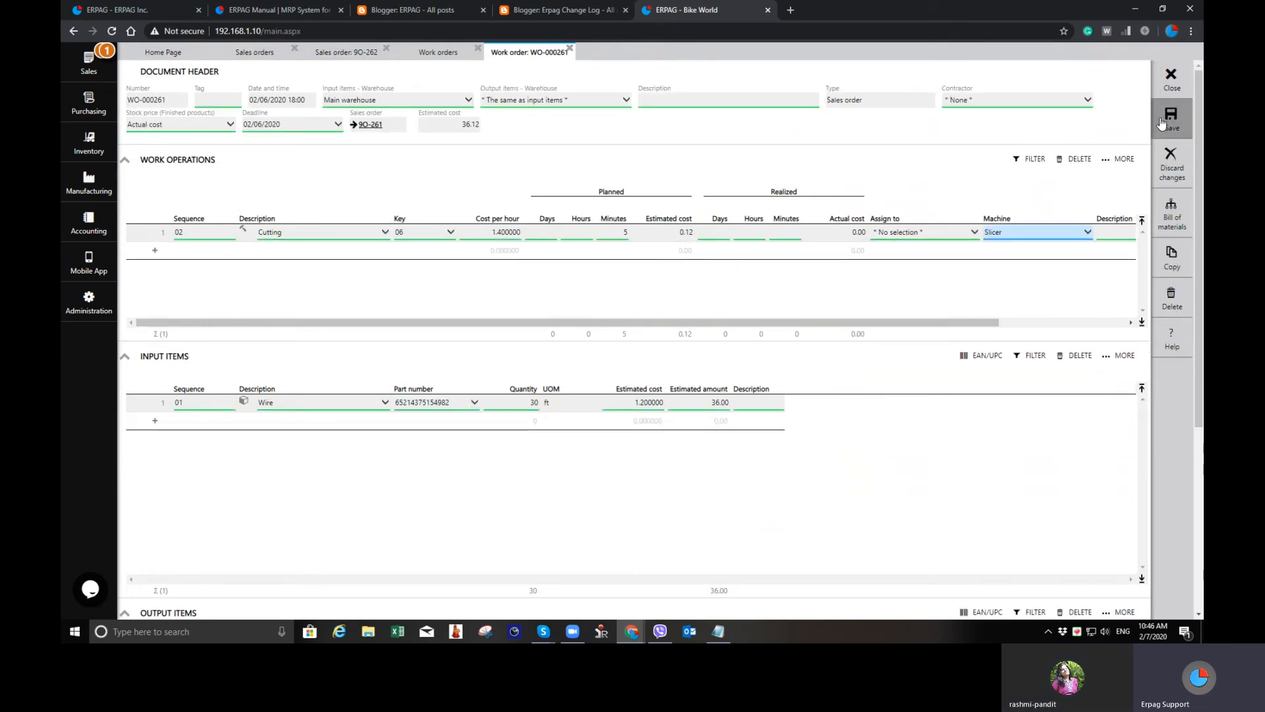
click(1183, 125)
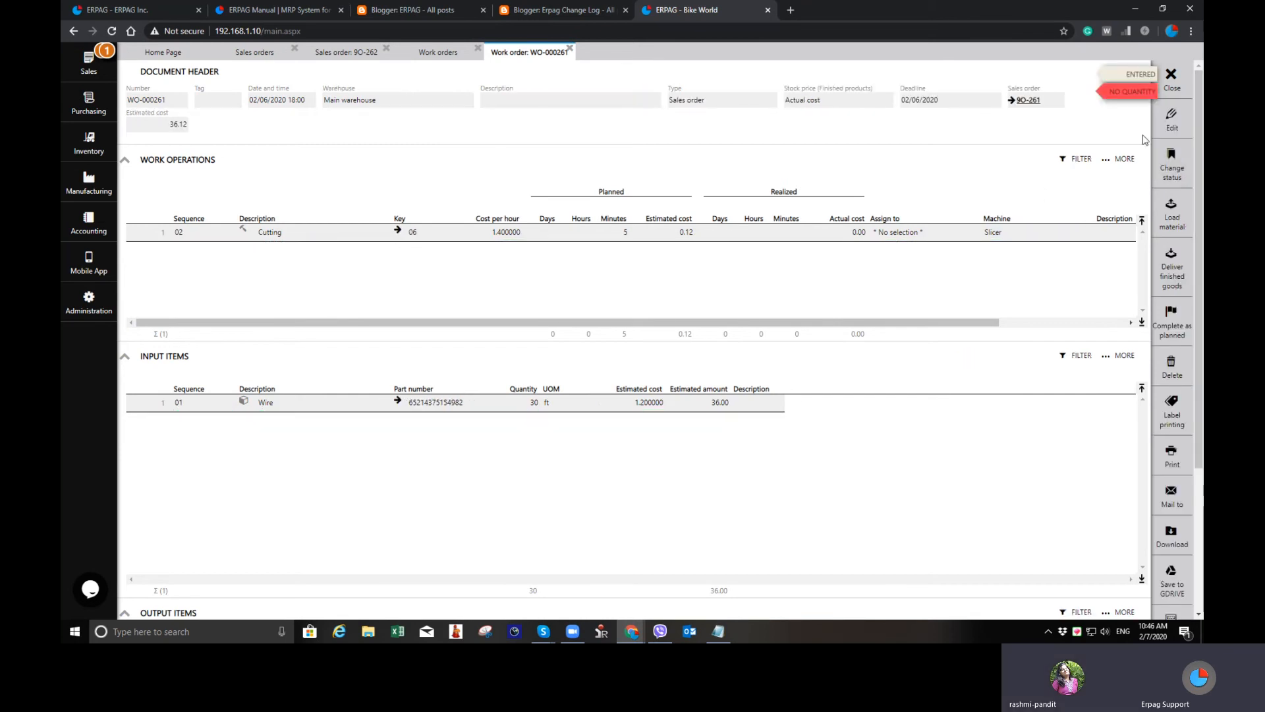
Assign the Cutting operation to the listed chief executive officer and save the work order
click(1173, 120)
click(923, 233)
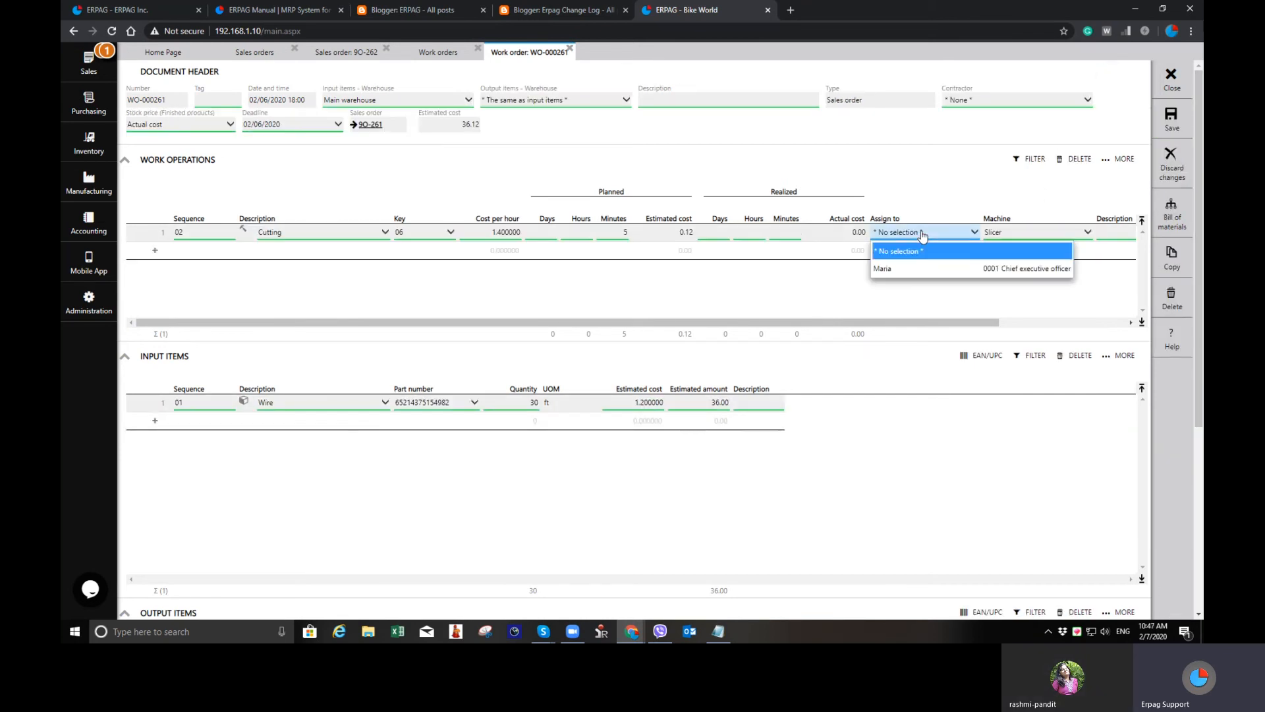
click(914, 267)
click(1172, 120)
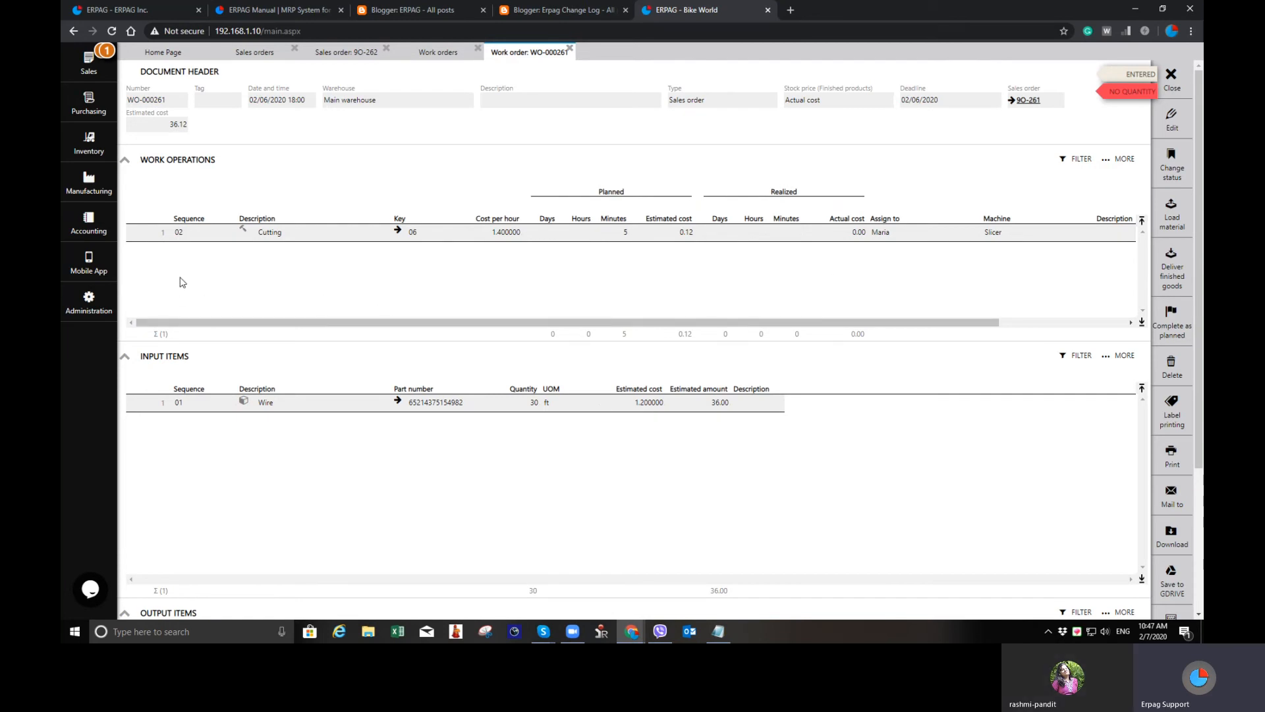
Review the work operations on the chief executive officer's time sheet, and close the time sheet and work order pages
click(88, 181)
click(210, 125)
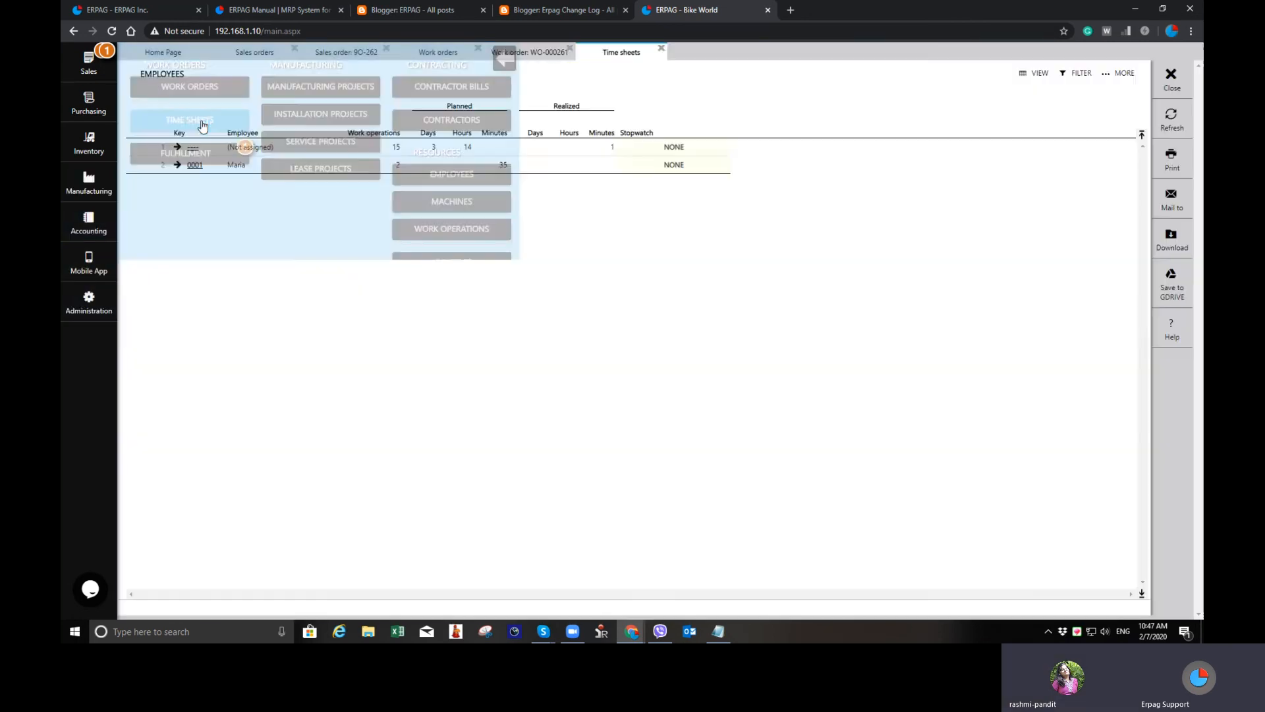
click(201, 169)
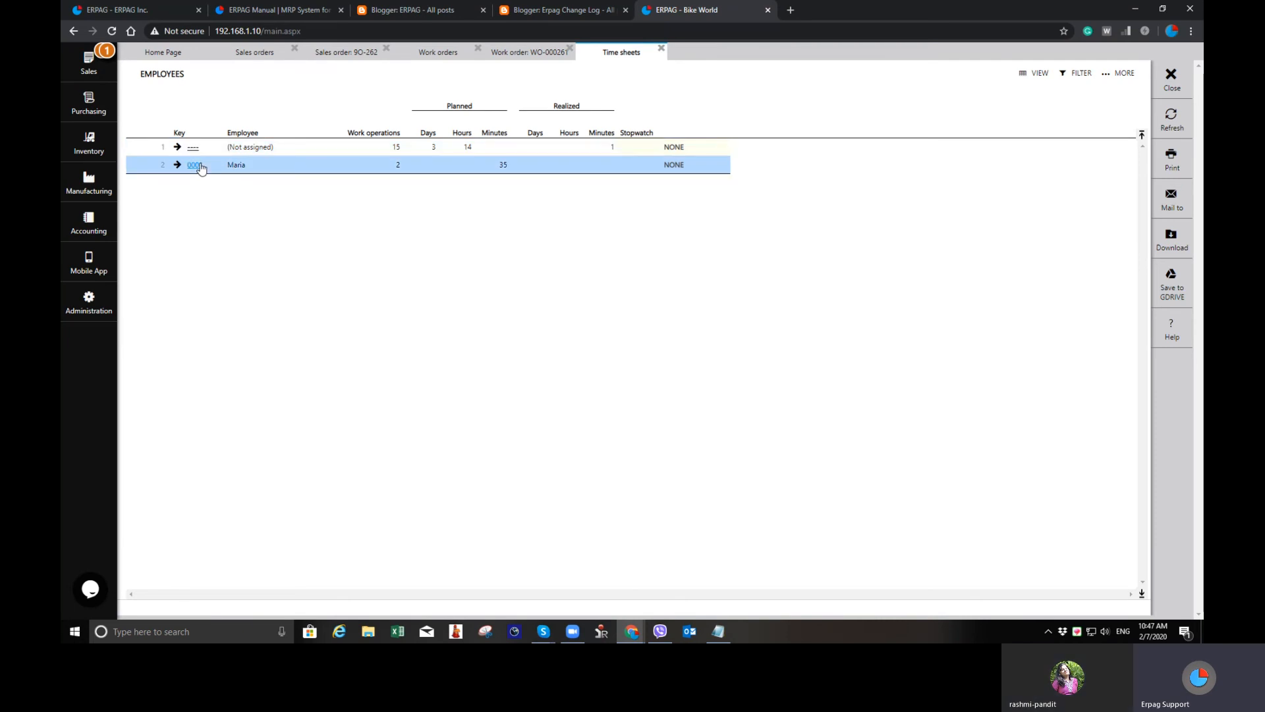
click(196, 166)
click(339, 230)
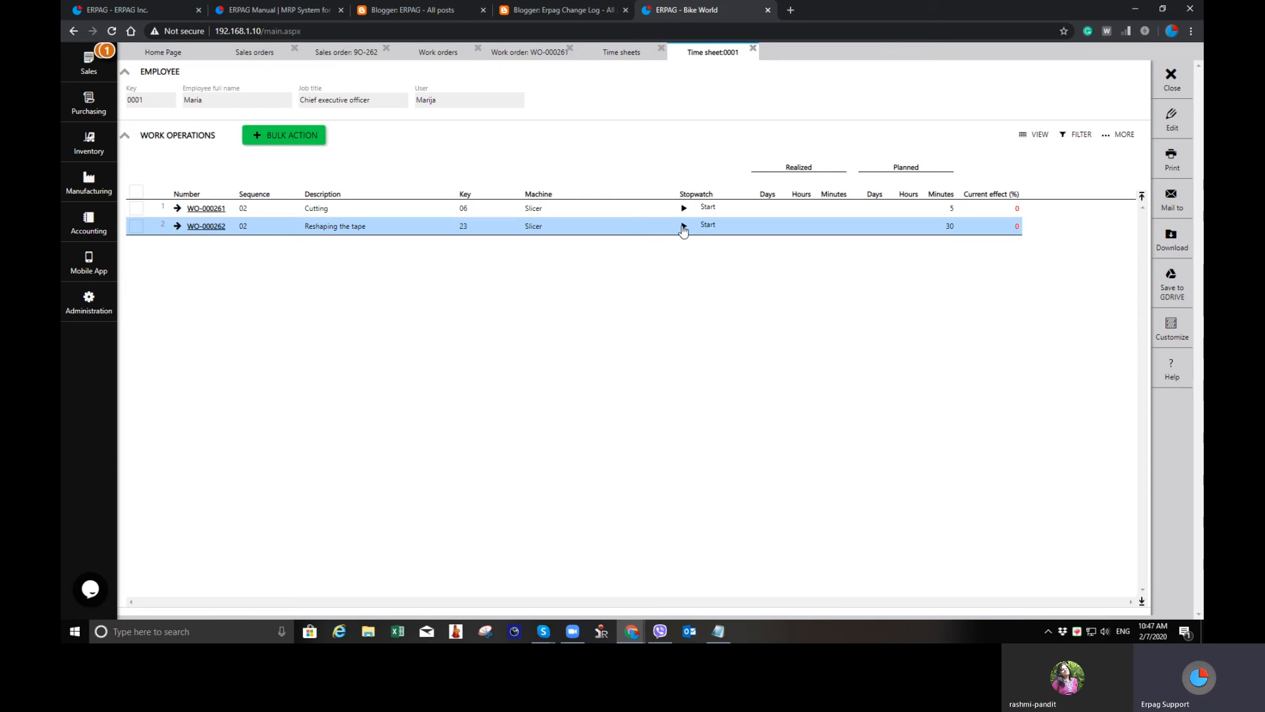
click(752, 49)
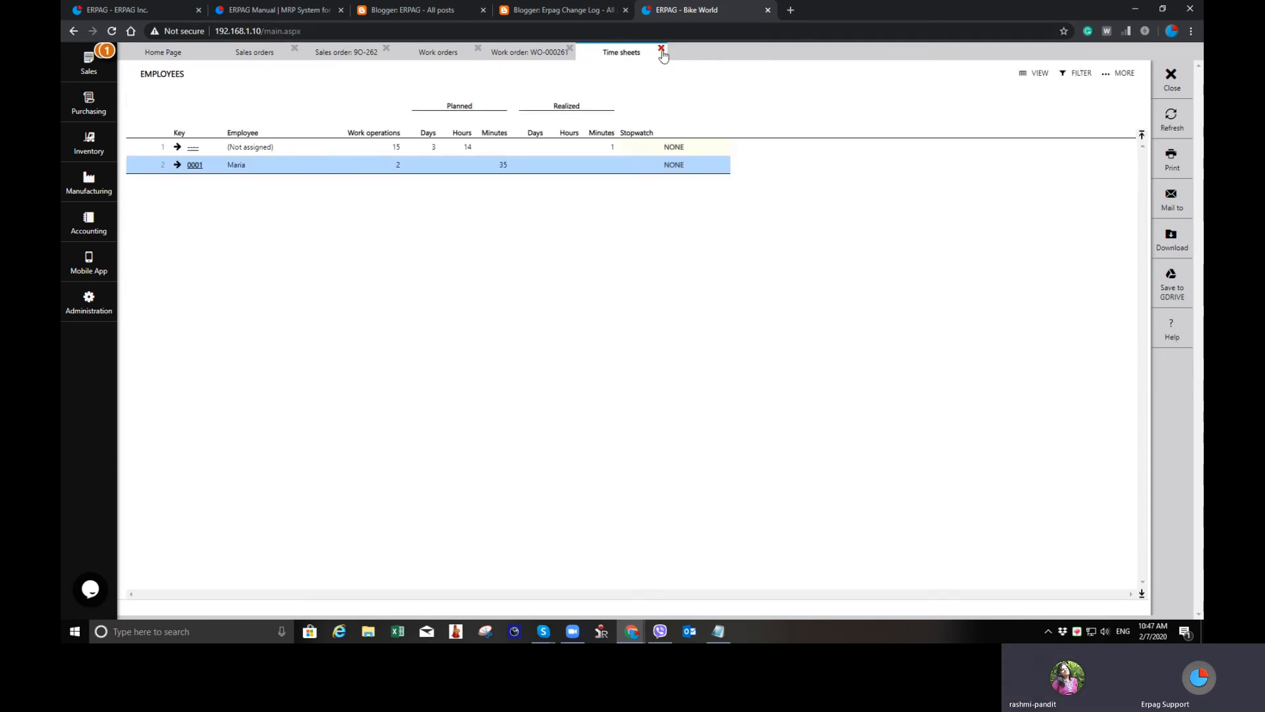
click(661, 49)
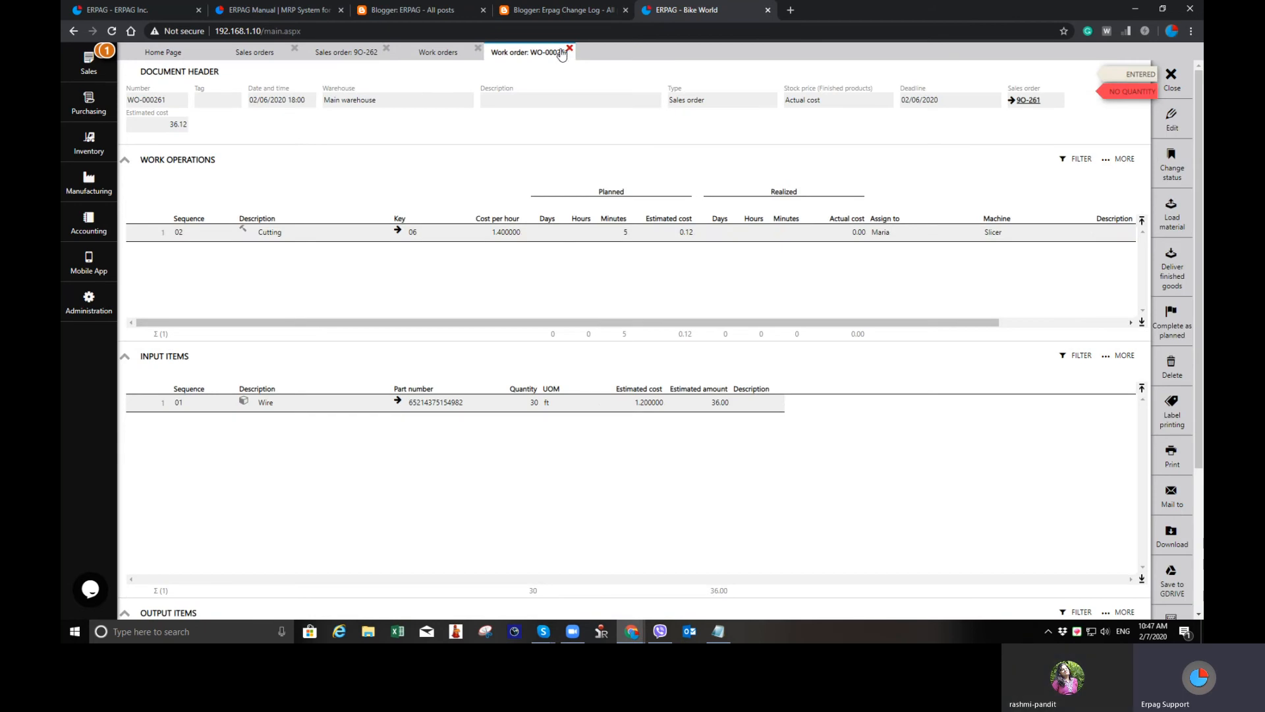
click(568, 49)
click(478, 48)
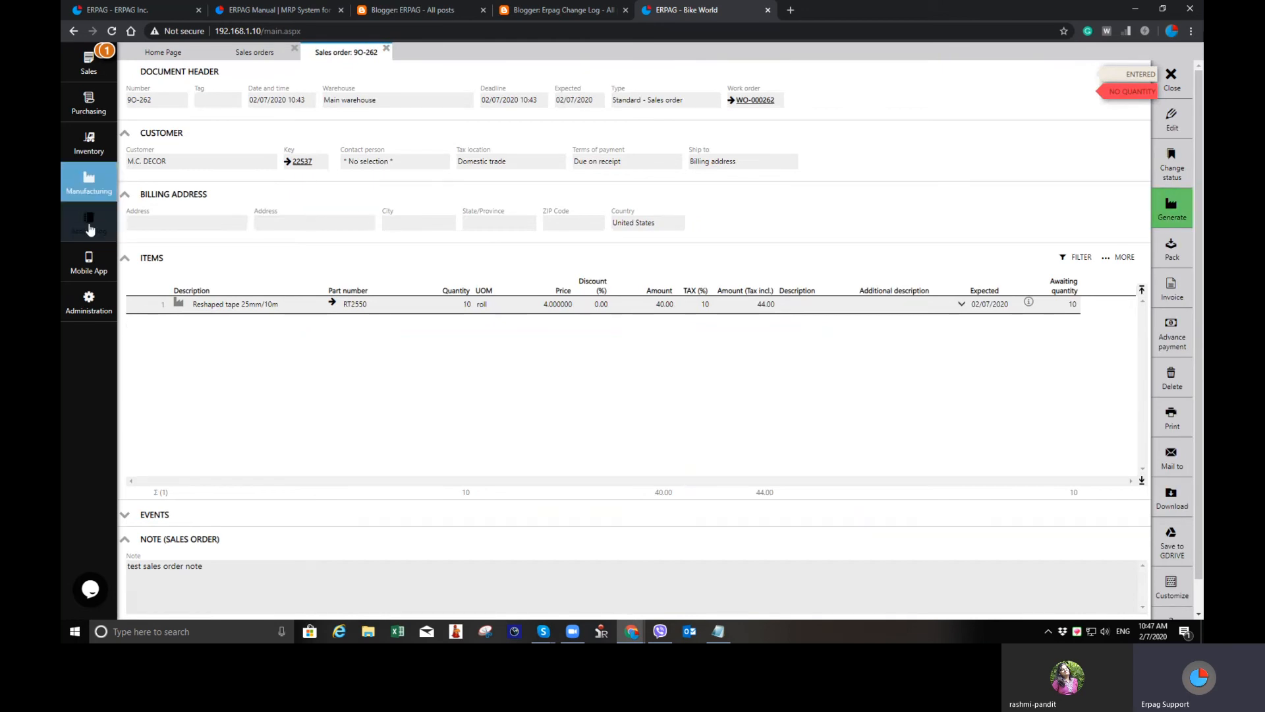
In the smartphone Inventory emulator's time sheets, open the Reshaping the tape operation and start its stopwatch
click(87, 263)
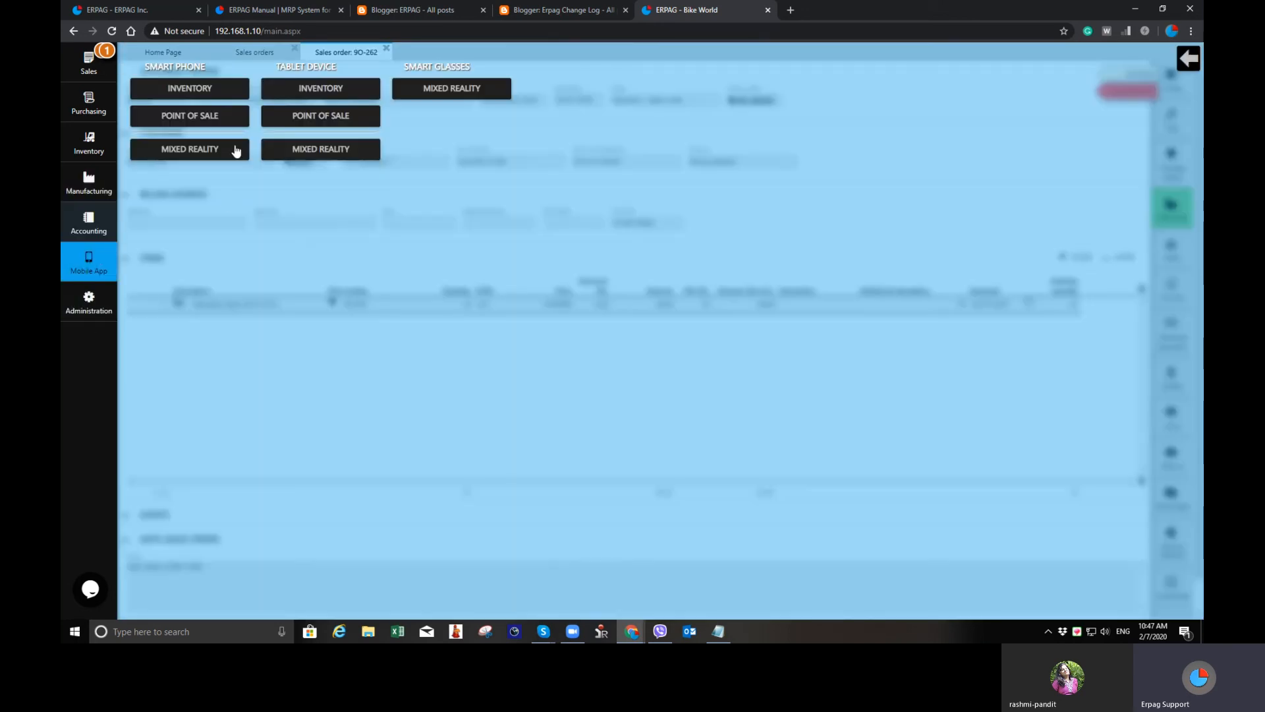
click(204, 90)
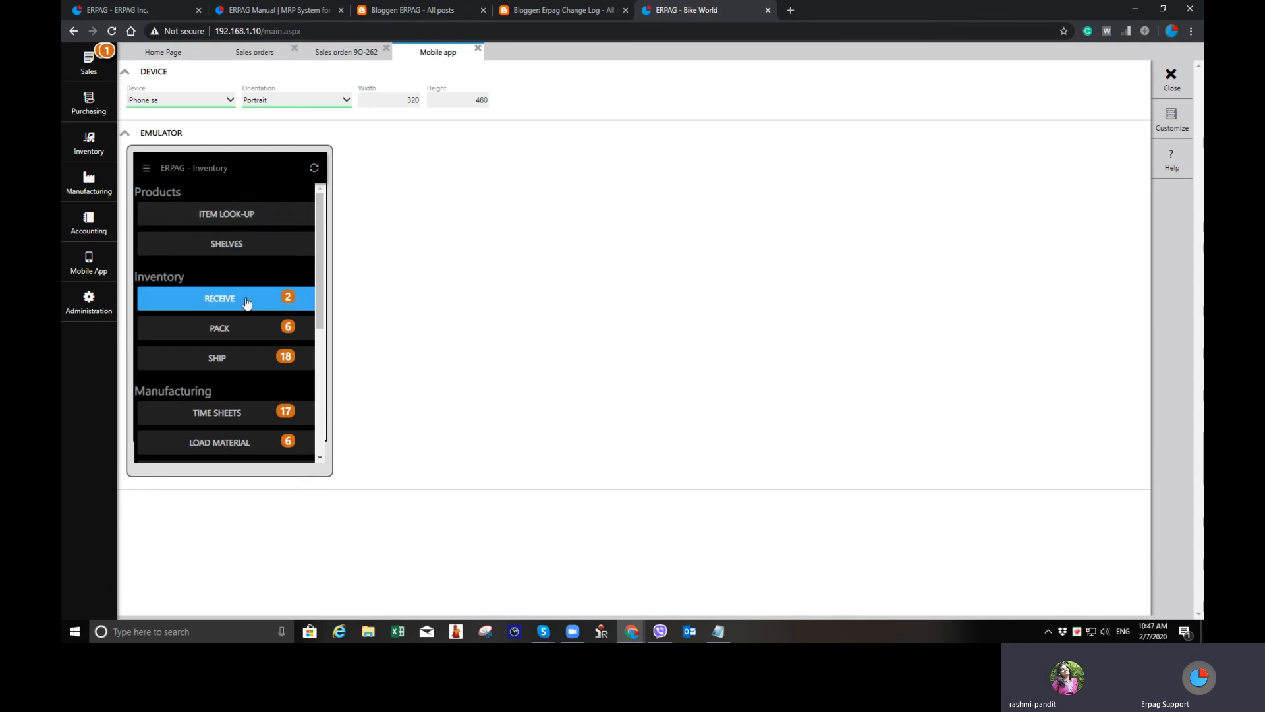
scroll(250, 329, down, 1)
click(255, 351)
scroll(265, 307, down, 2)
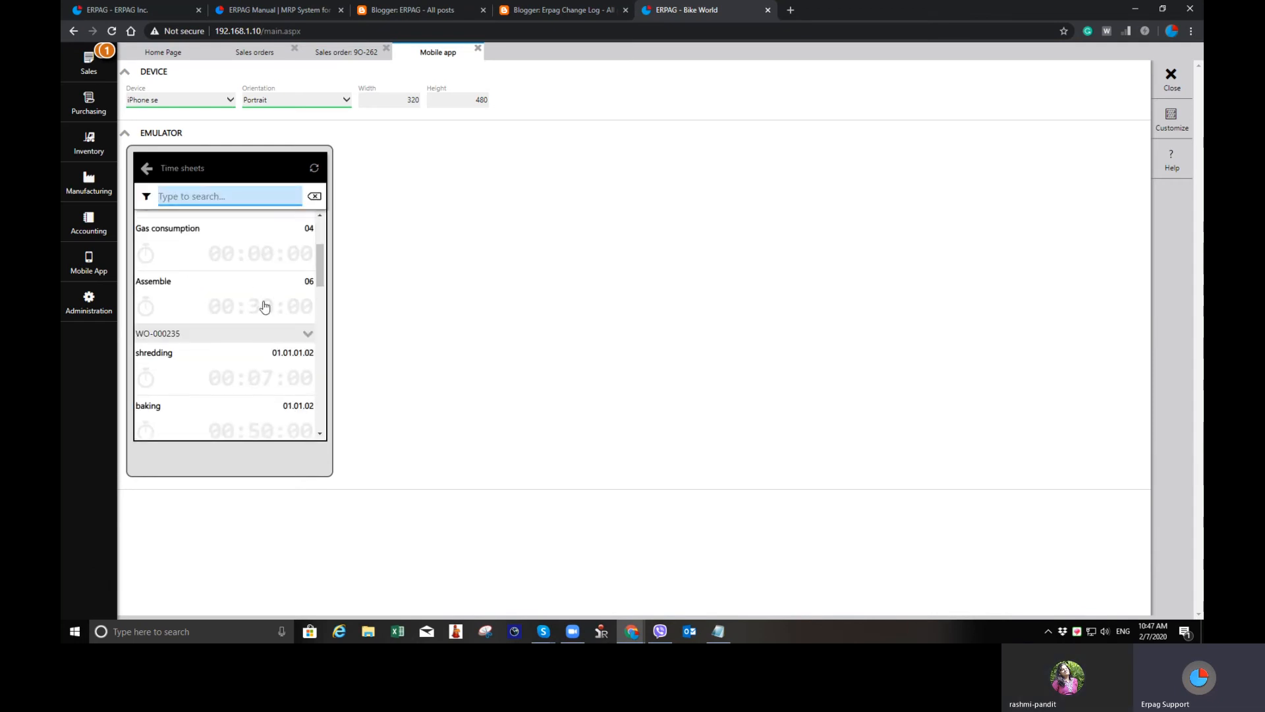
scroll(265, 306, down, 5)
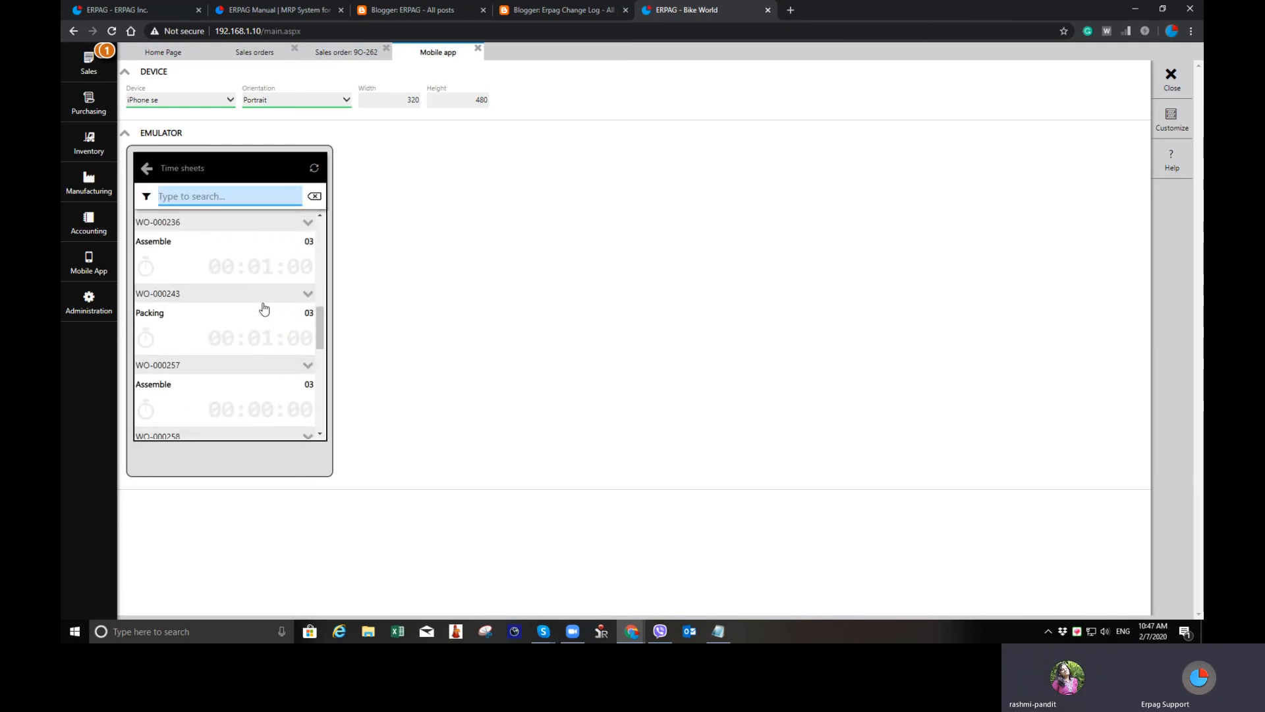
scroll(265, 309, down, 5)
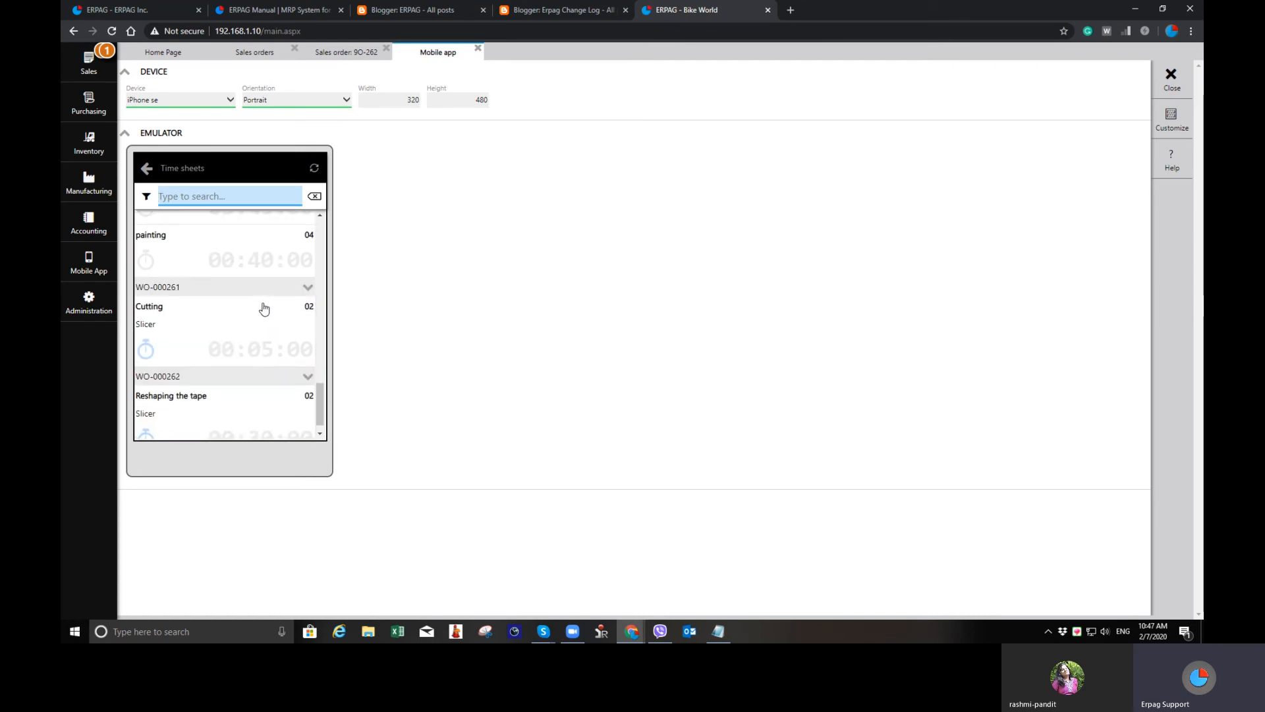
scroll(264, 308, down, 1)
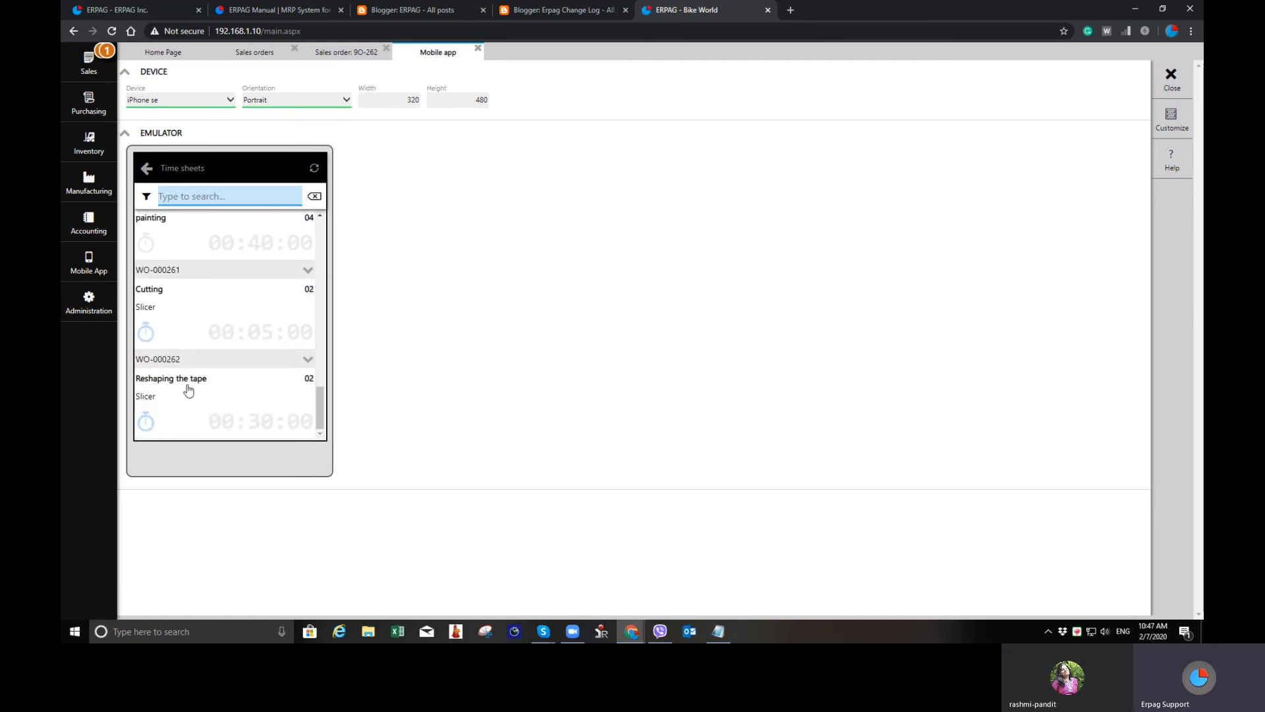
click(146, 422)
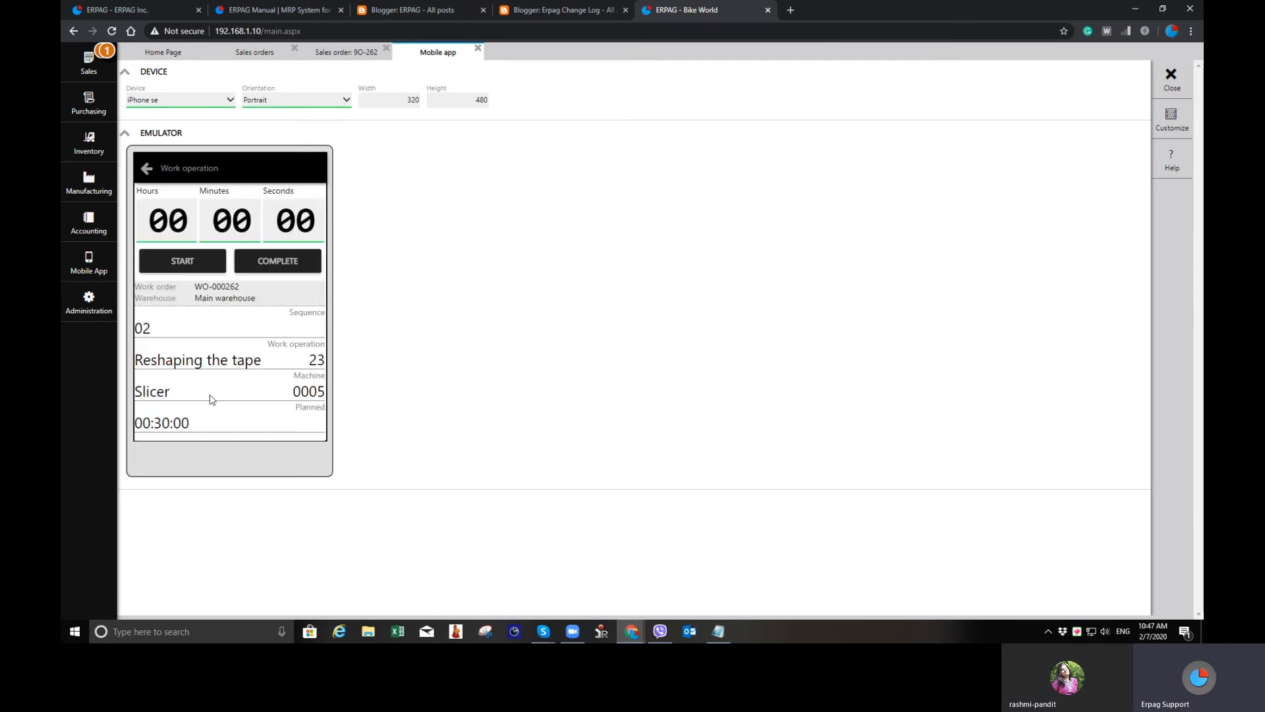
click(195, 268)
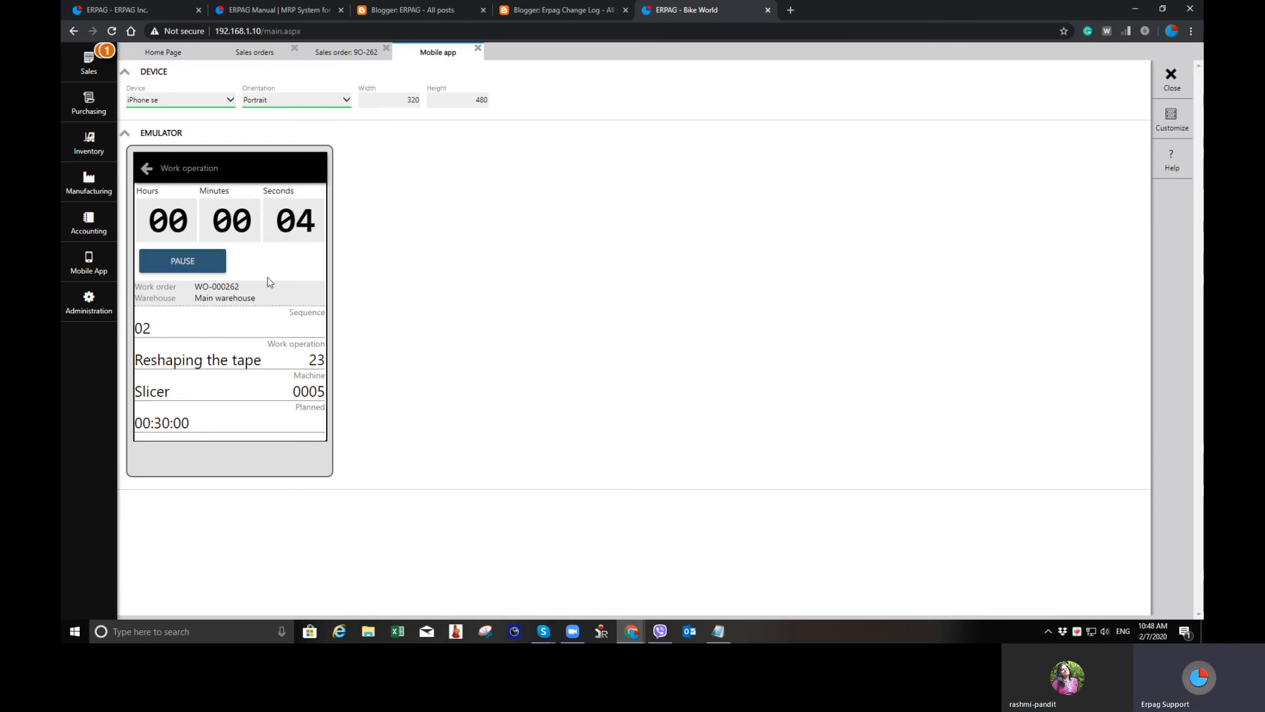
Return to the M.C. Decor sales order and close it to show the sales orders list
click(369, 53)
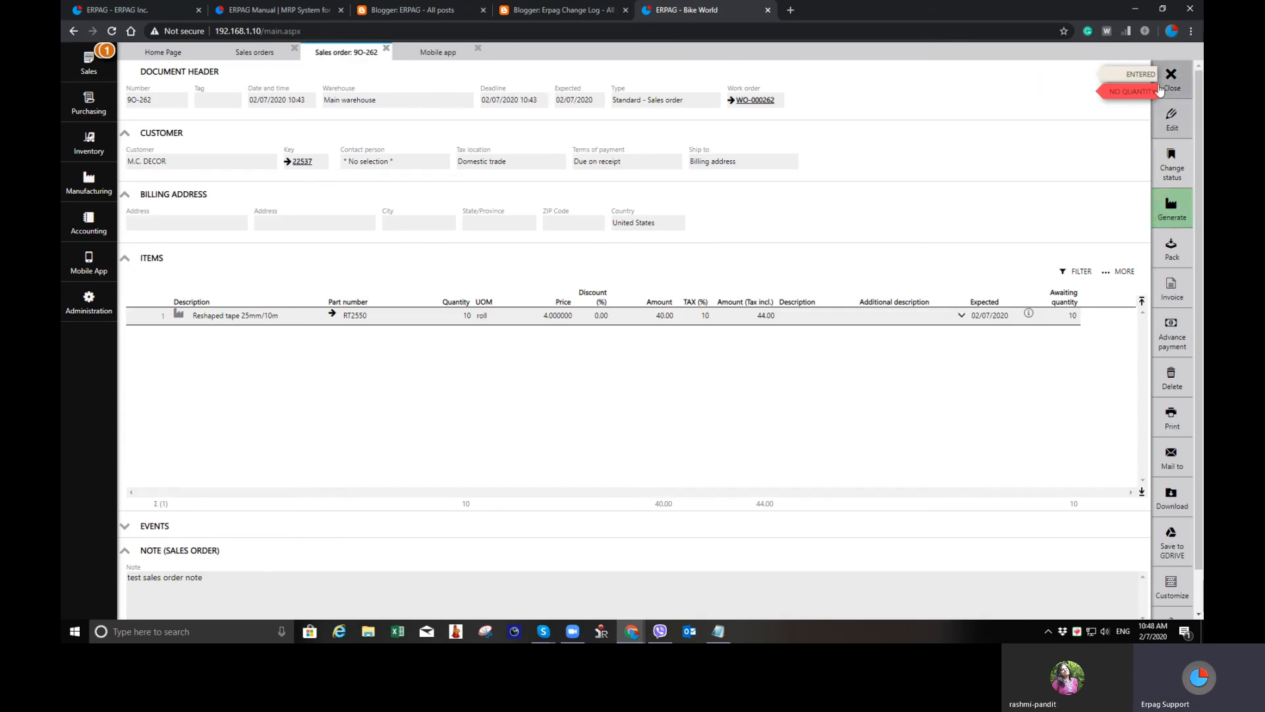
click(386, 48)
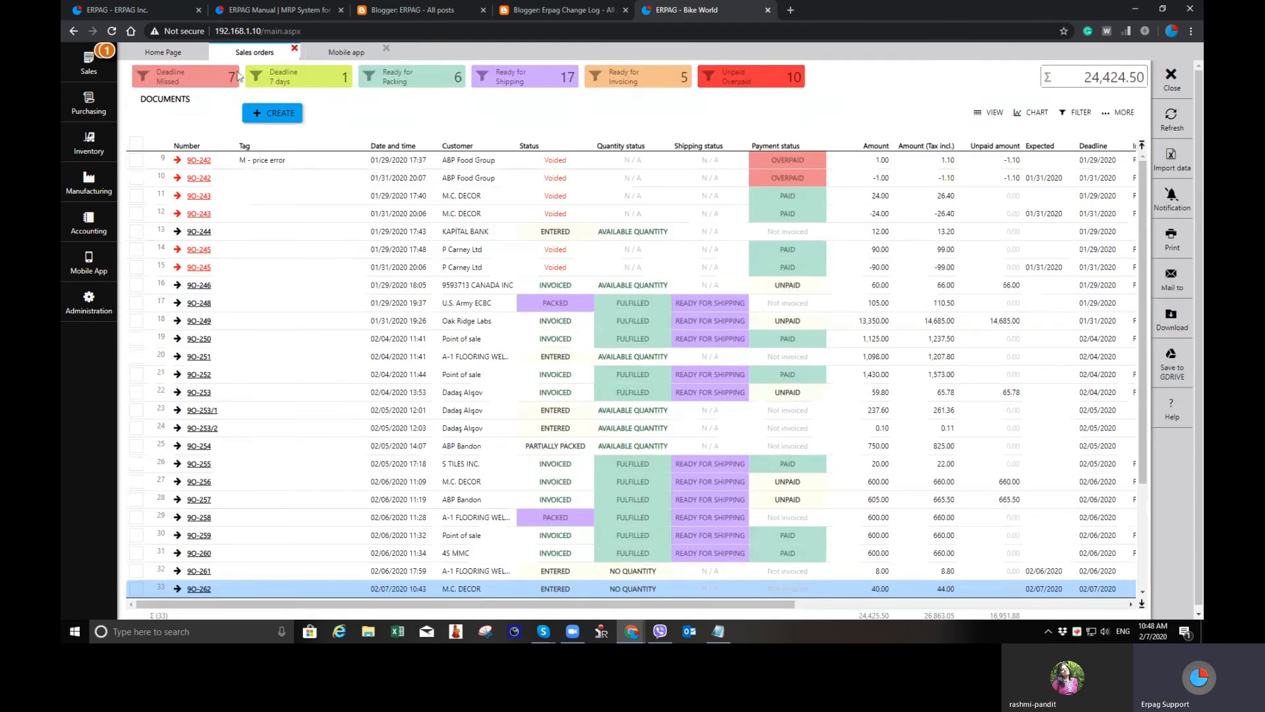
Close the sales orders list and open the purchasing Fulfillment report
click(295, 50)
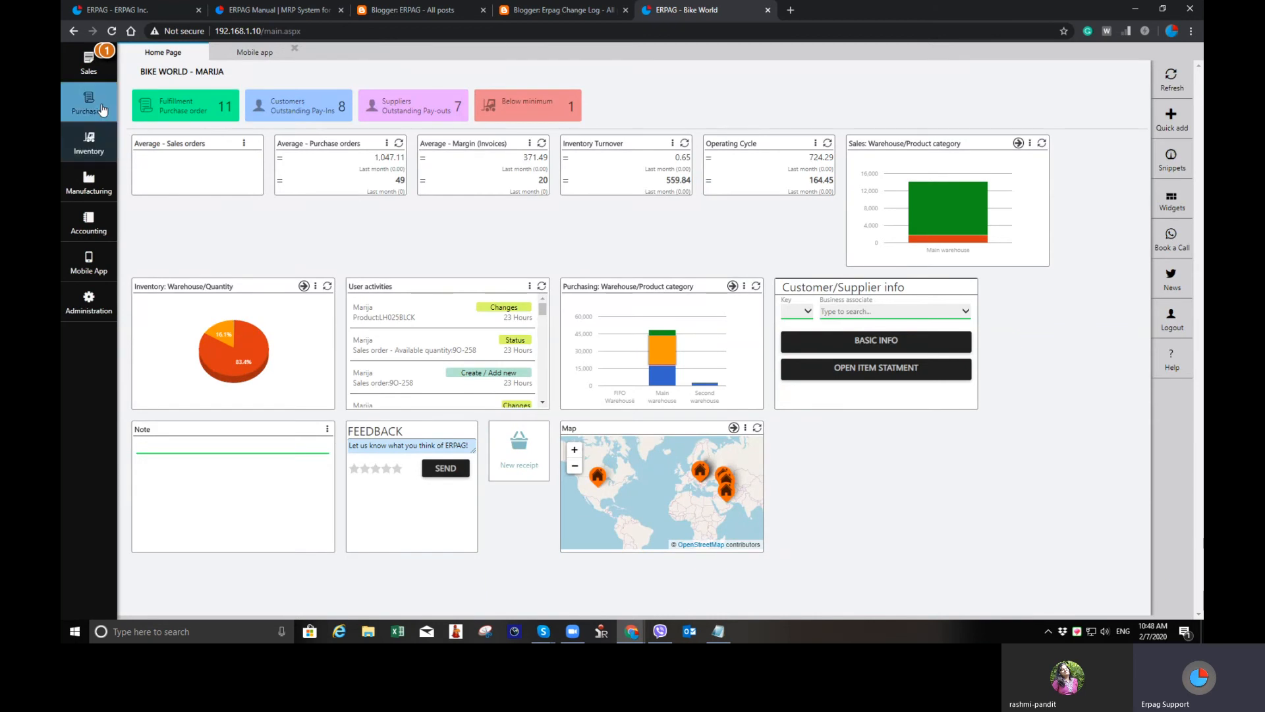
click(102, 104)
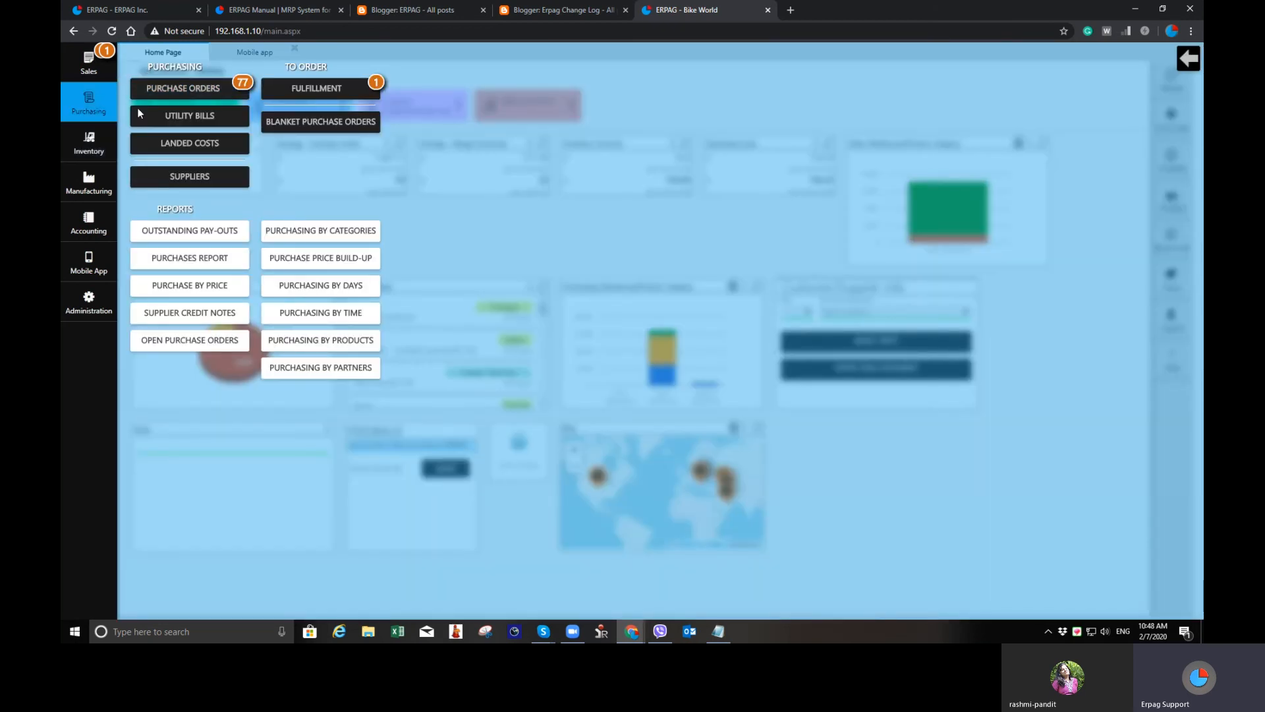
click(299, 87)
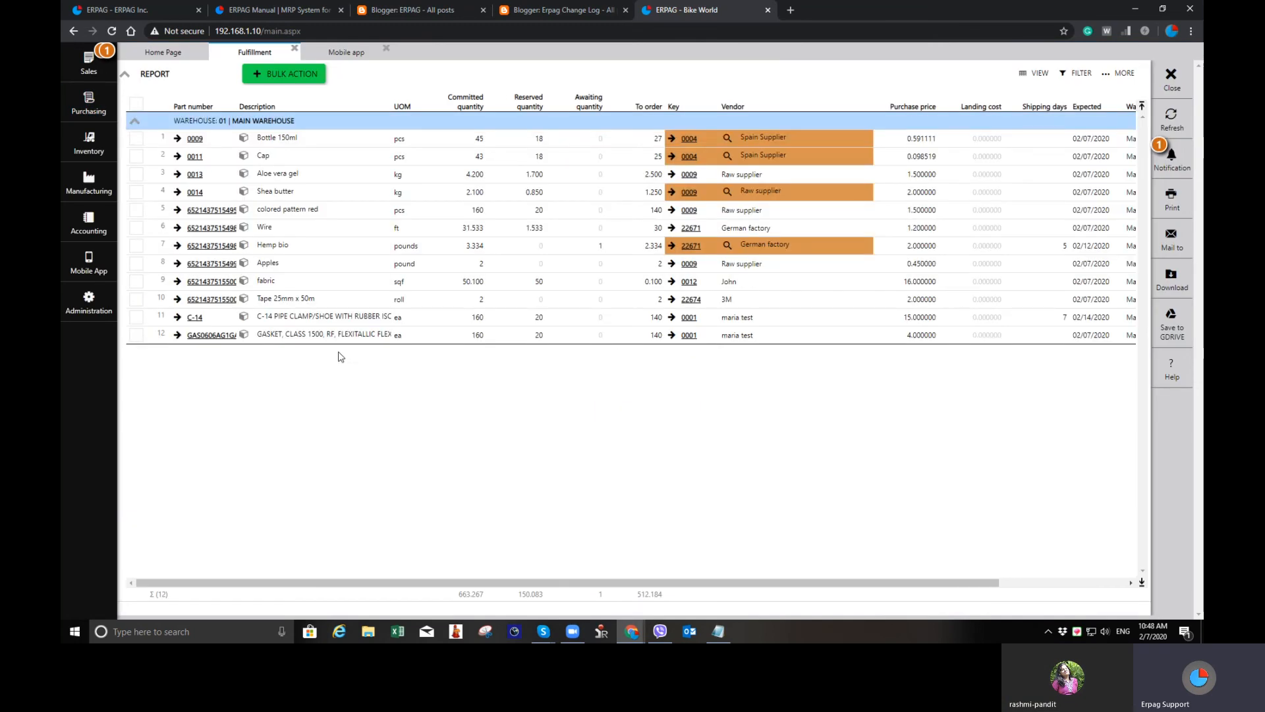
Create a purchase order from the Tape 25mm x 50m fulfillment line with a bulk action
click(309, 302)
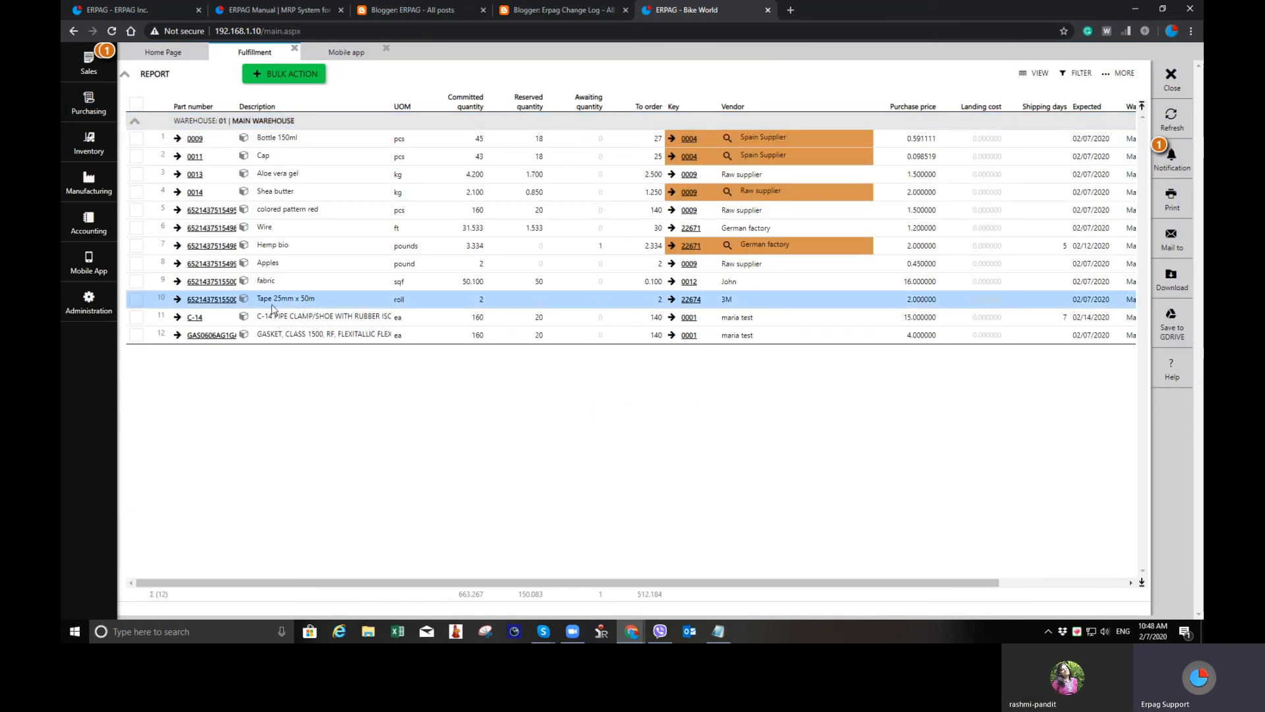
click(481, 301)
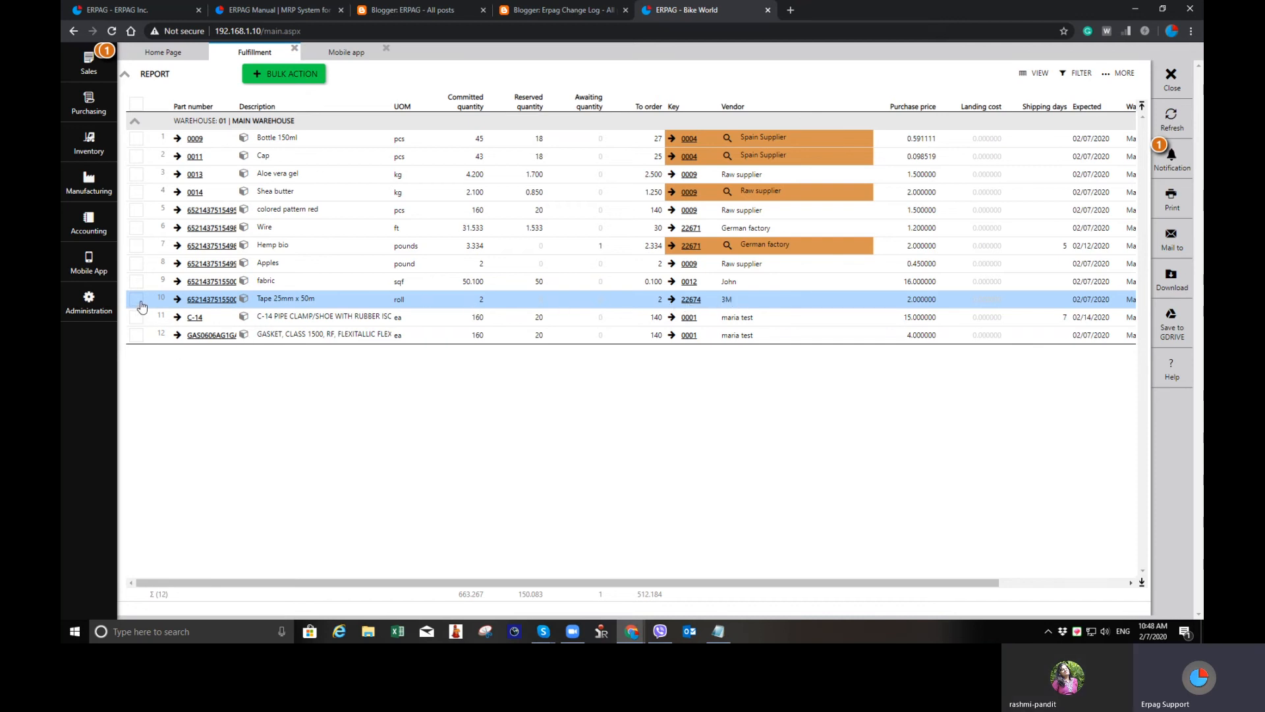
click(138, 301)
click(303, 79)
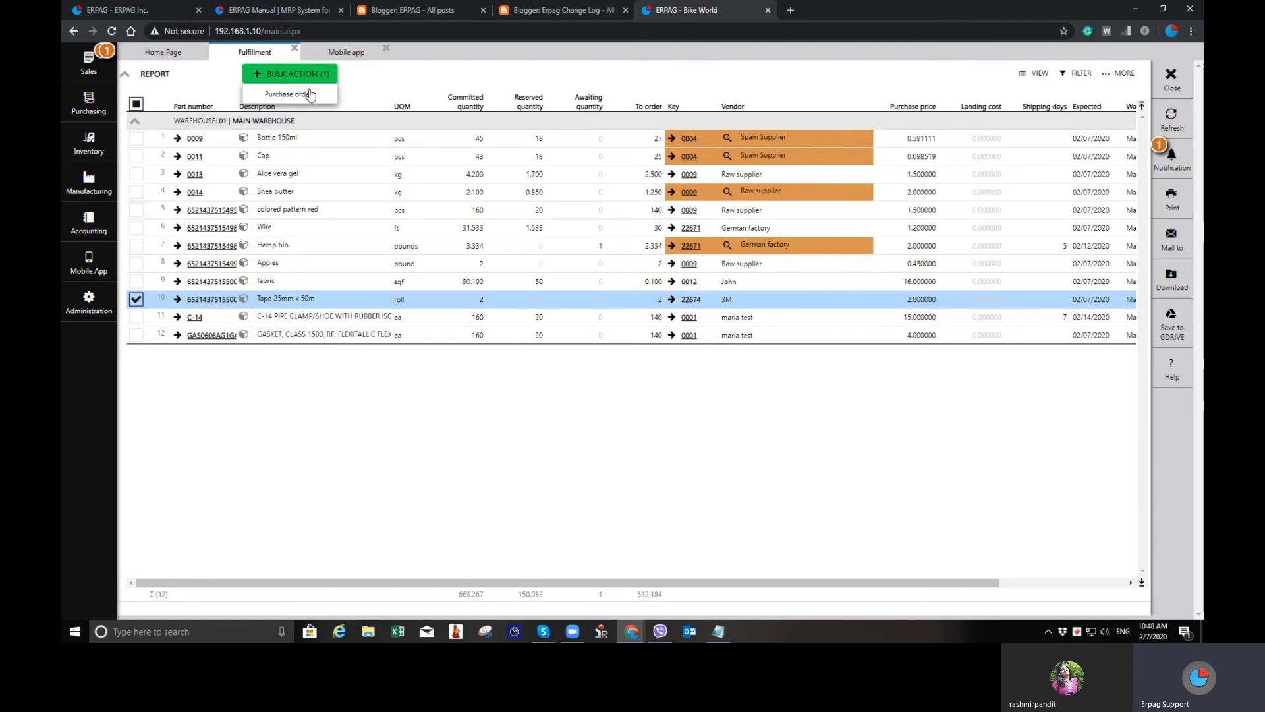
click(290, 94)
click(587, 363)
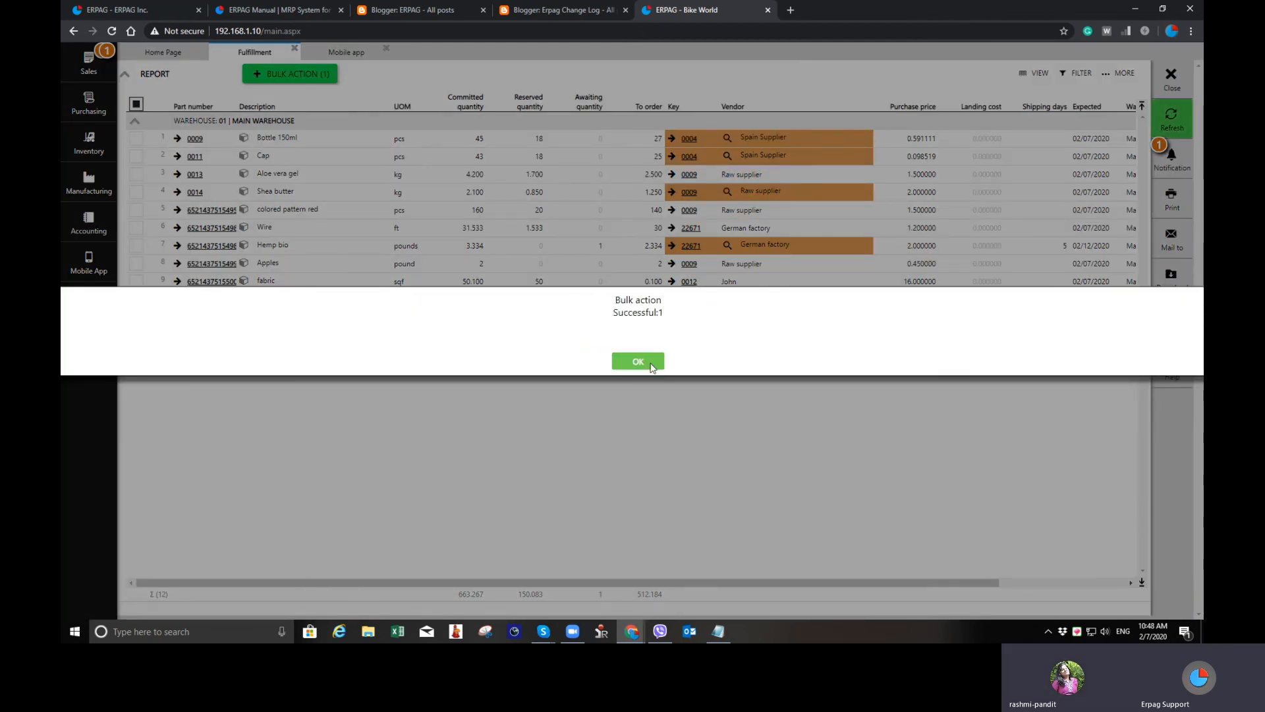
click(638, 362)
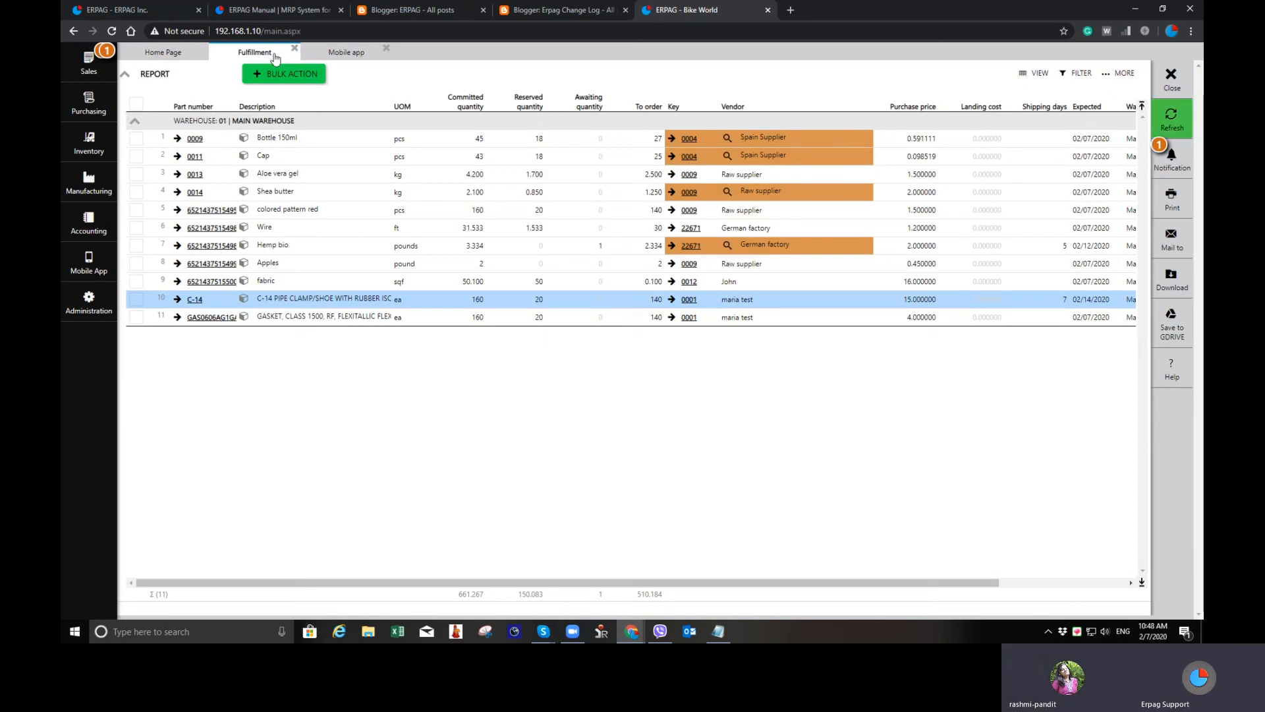
Close the Fulfillment report and open the newly entered 3M purchase order from the purchase orders list
click(290, 51)
click(85, 105)
click(194, 92)
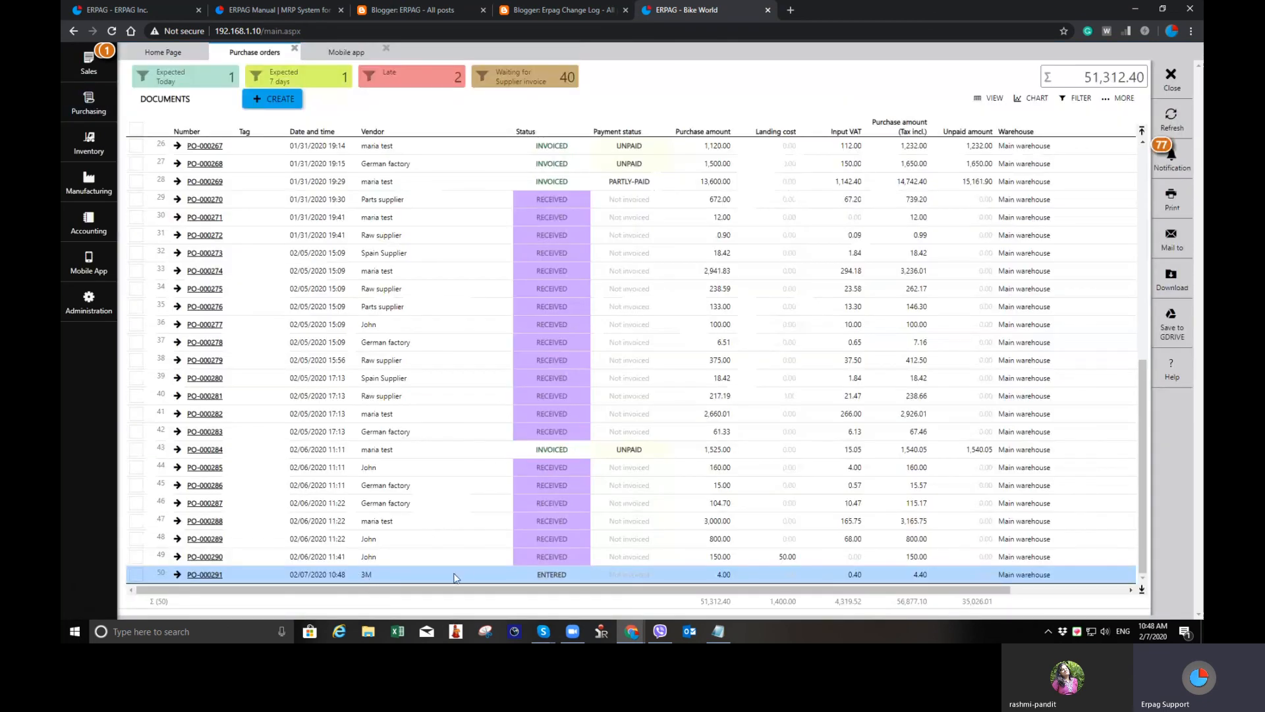
click(206, 575)
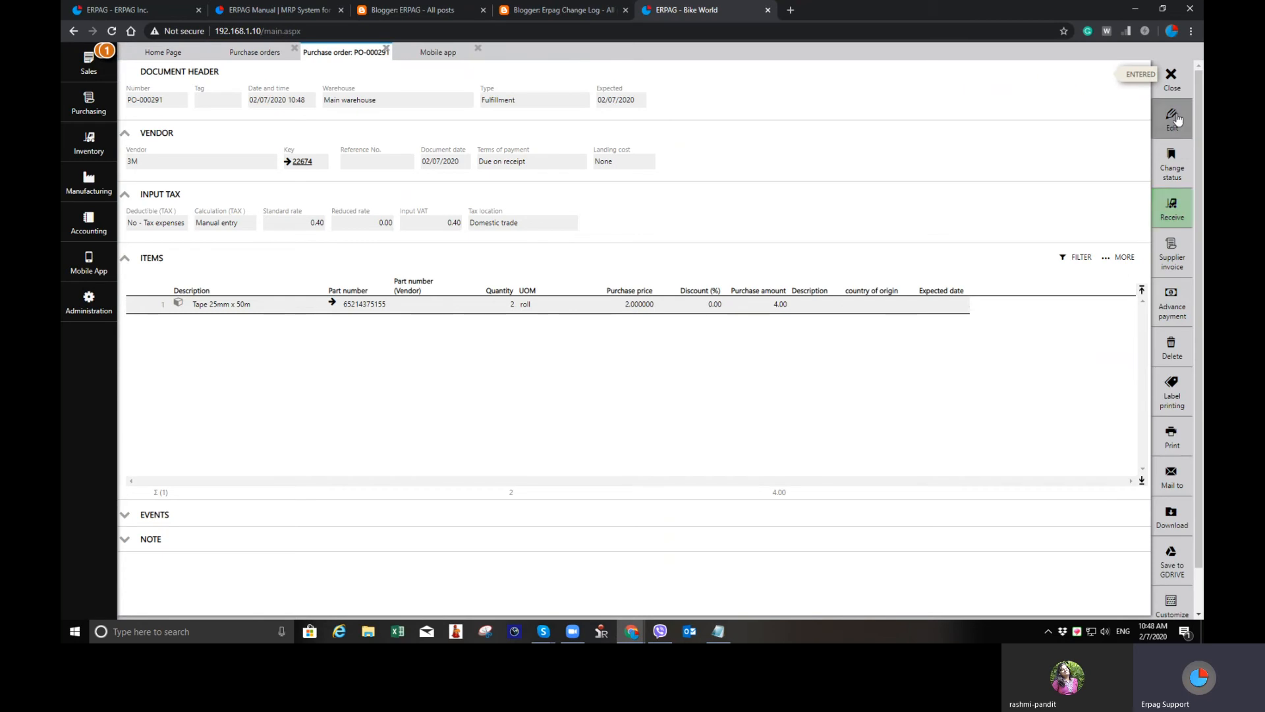
Set the Tape 25mm x 50m quantity on the 3M purchase order to 3 rolls and save it
click(1173, 117)
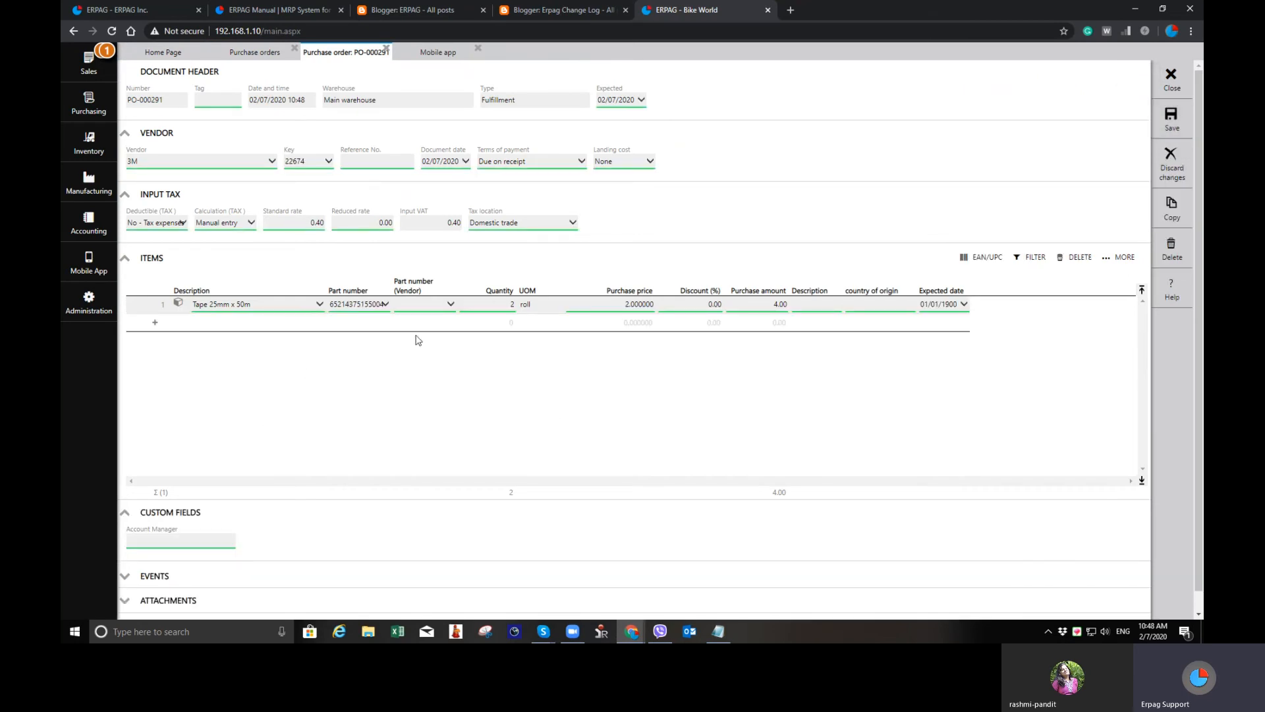
click(488, 304)
text(3)
key(Tab)
click(1172, 119)
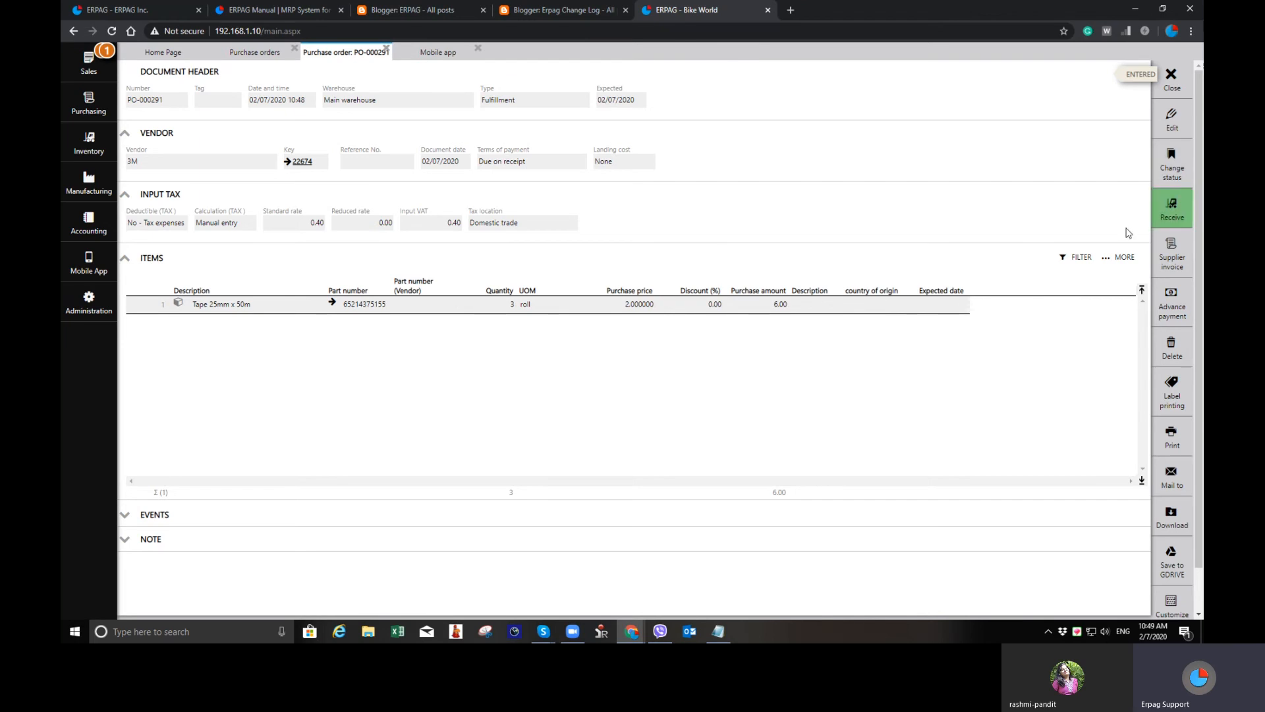
Receive 2 rolls of Tape 25mm x 50m on the purchase order and post the goods received note
click(1178, 211)
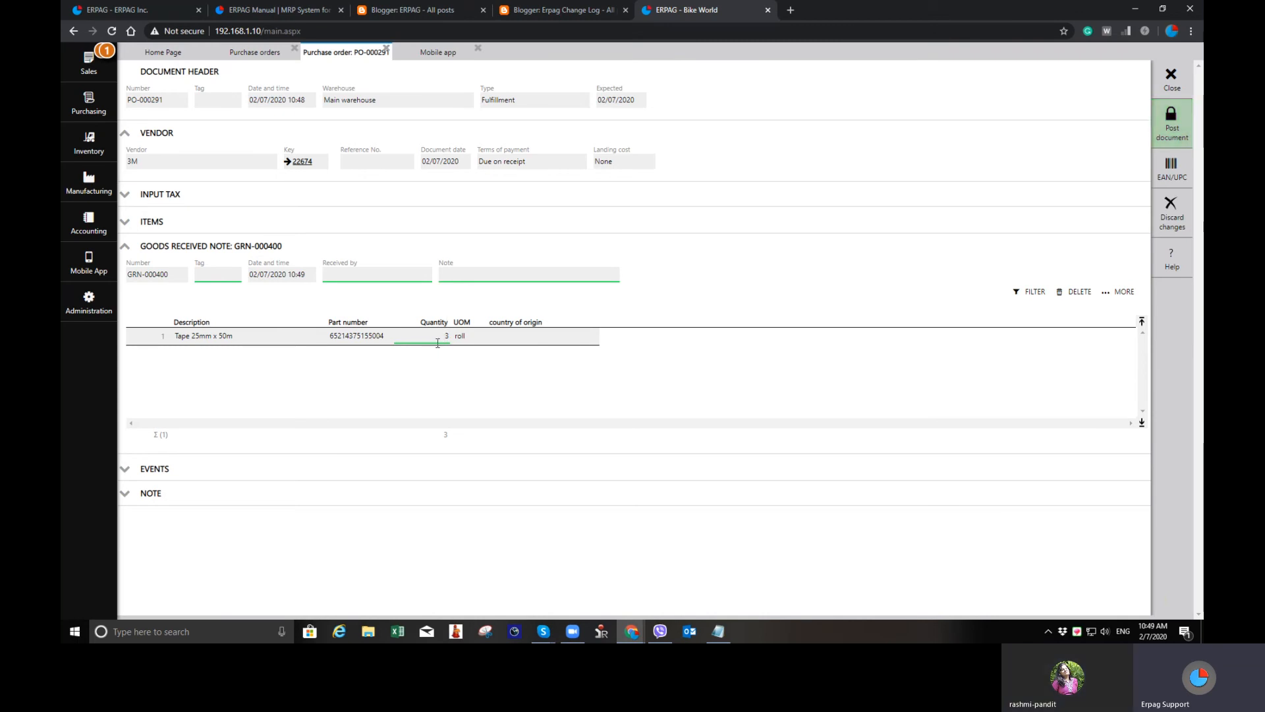
click(438, 337)
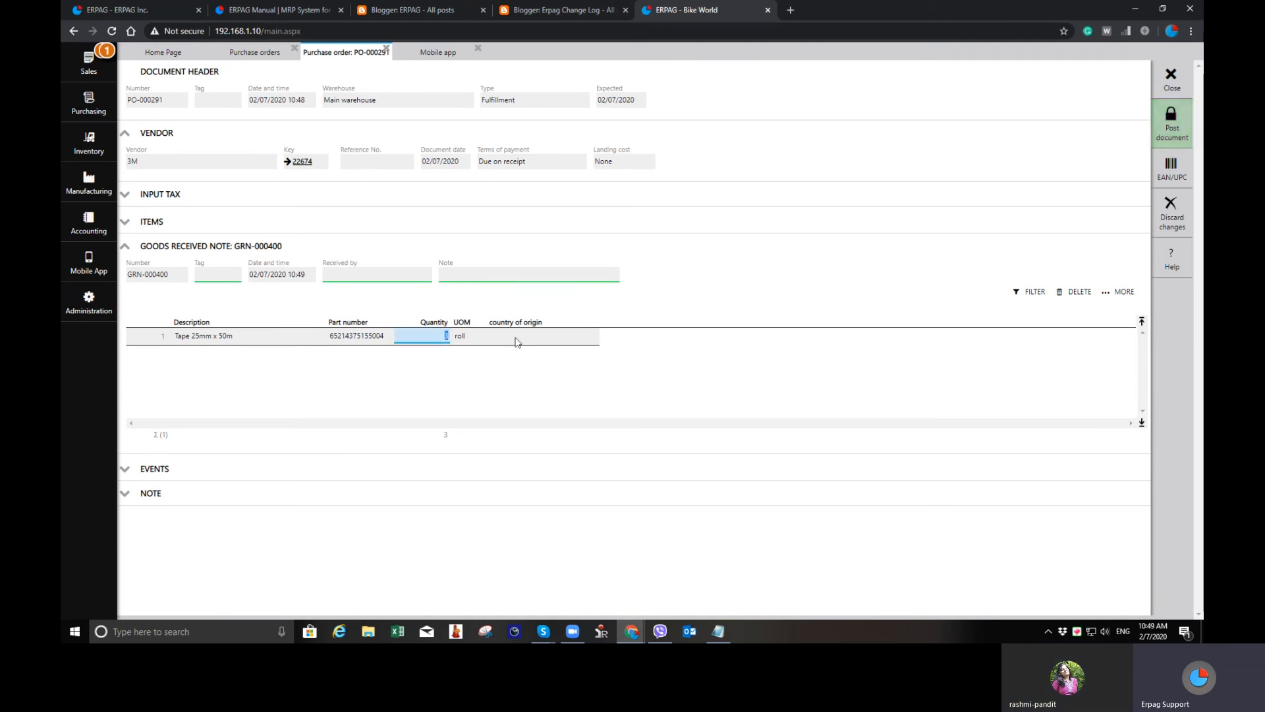
text(2)
key(Tab)
click(1172, 122)
click(605, 364)
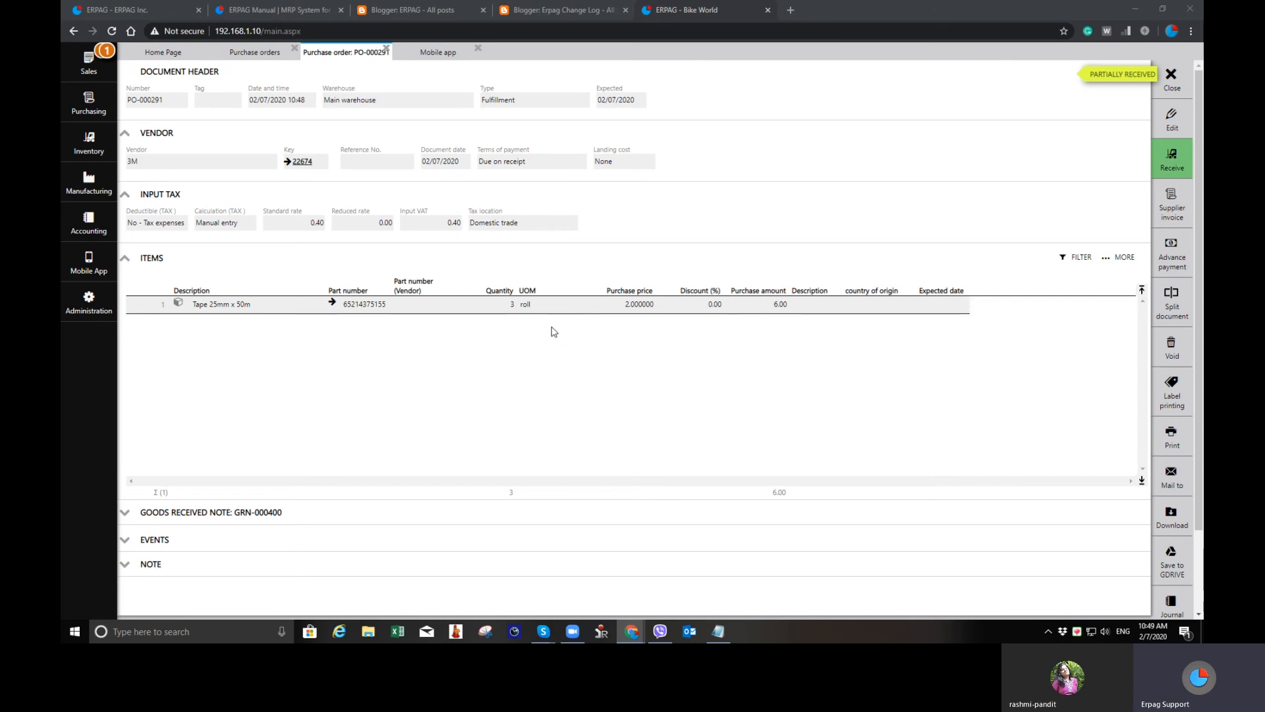
Review the posted goods received note, and receive the remaining 1 roll of tape on a second posted note
click(275, 506)
scroll(321, 512, down, 1)
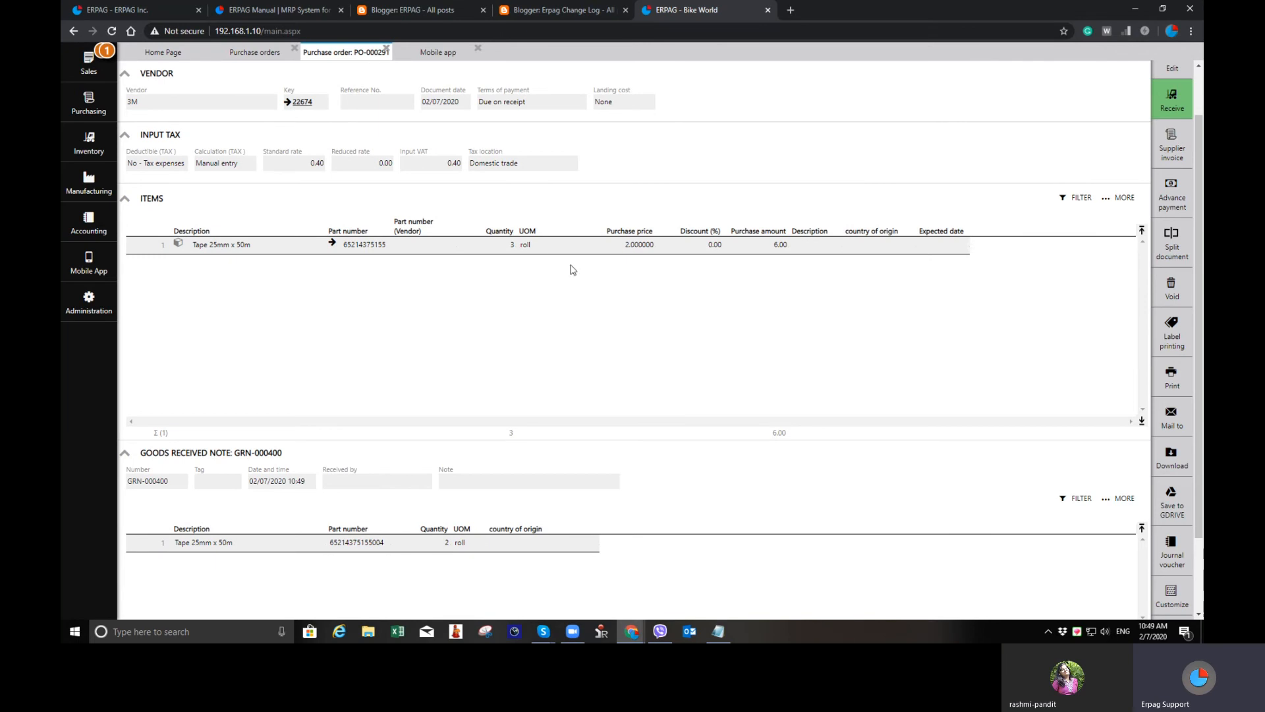
scroll(513, 257, up, 1)
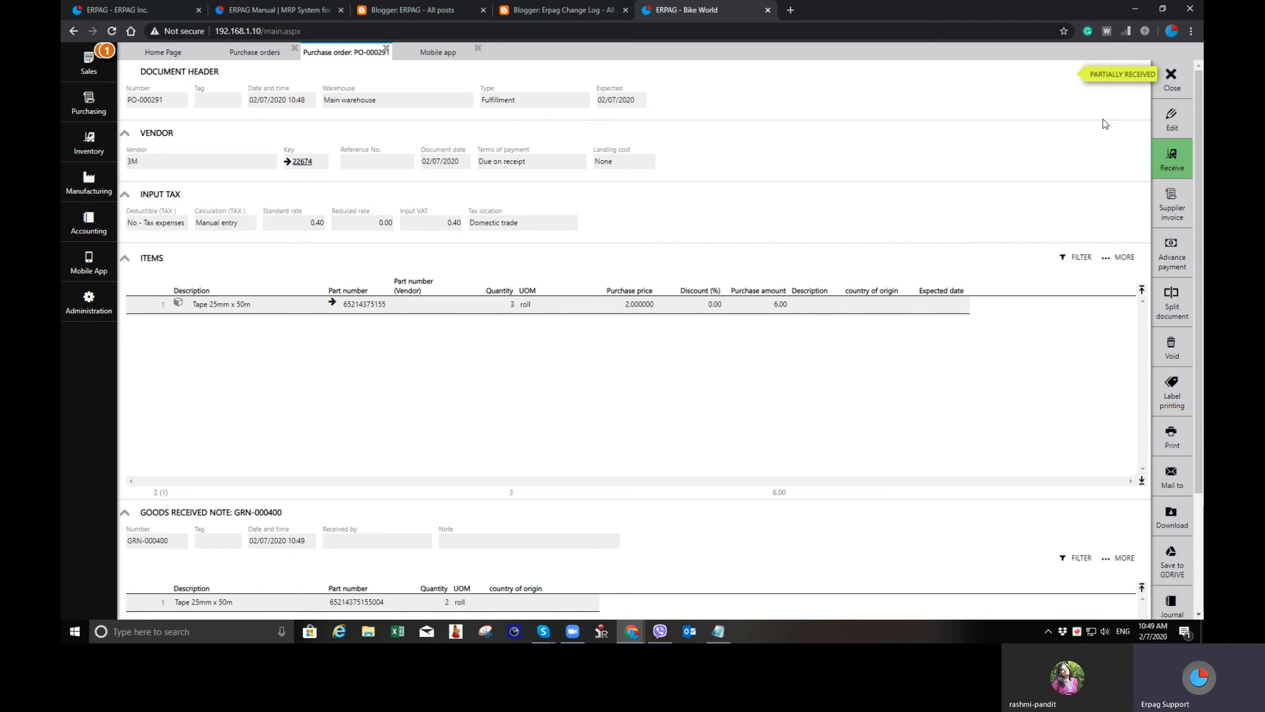
click(1173, 158)
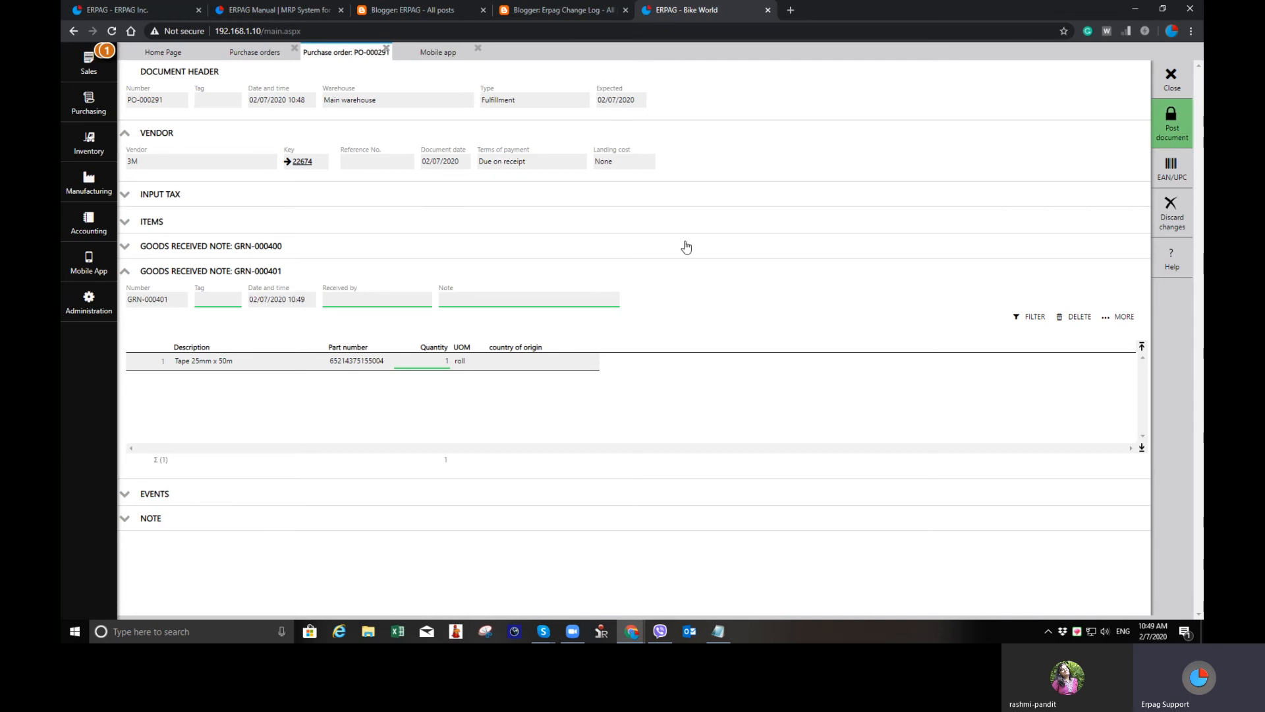
click(1172, 125)
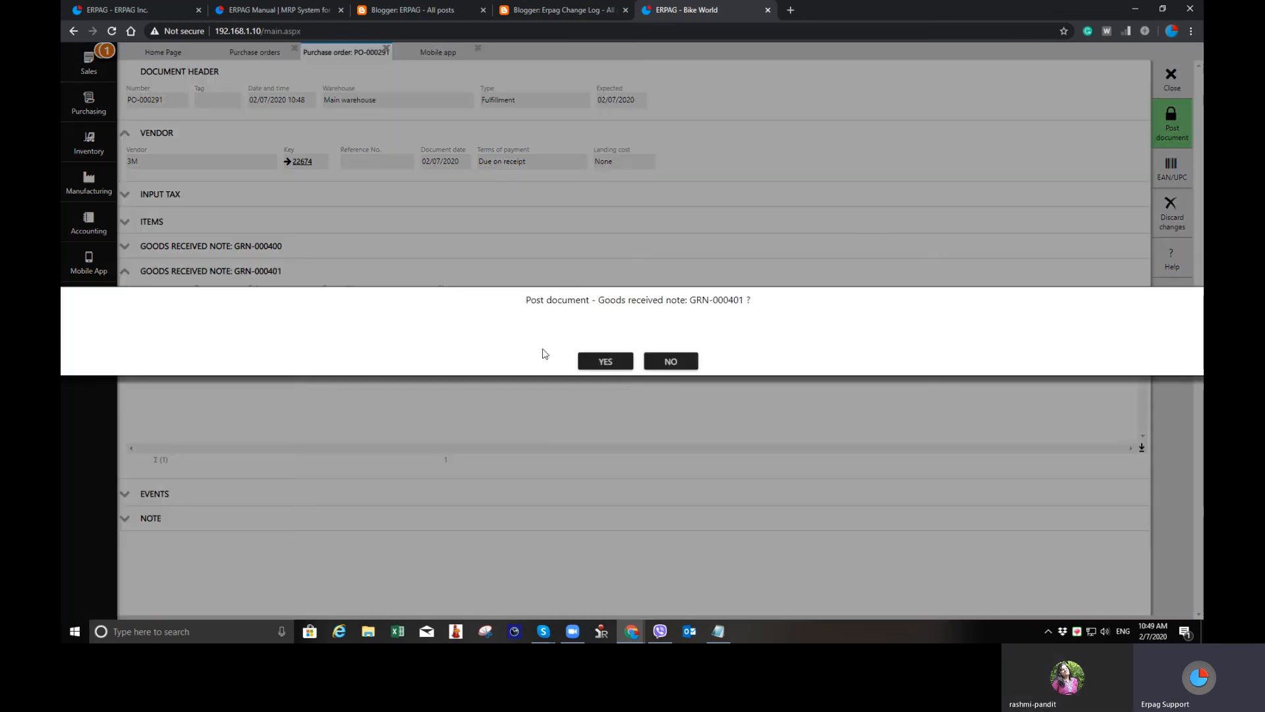
click(594, 373)
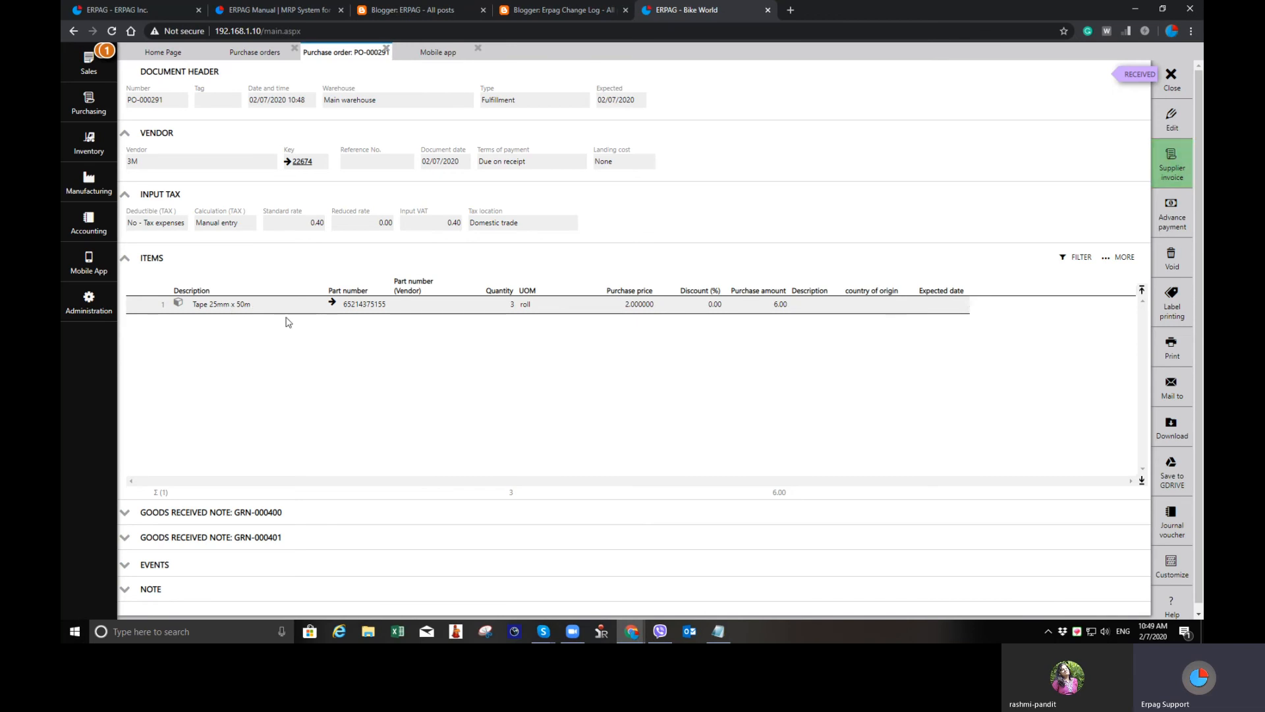
Create the supplier invoice with reference number 88565, and close the purchase order and the purchase orders list
click(1172, 165)
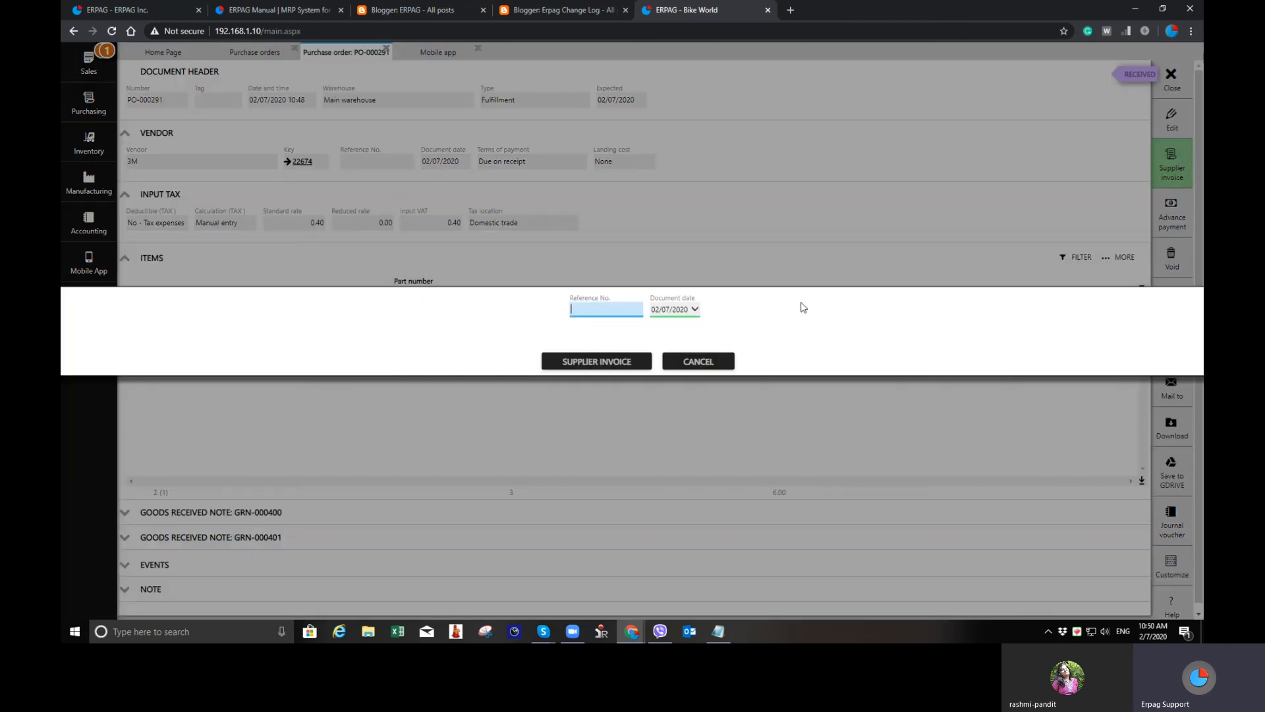
text(88)
click(607, 359)
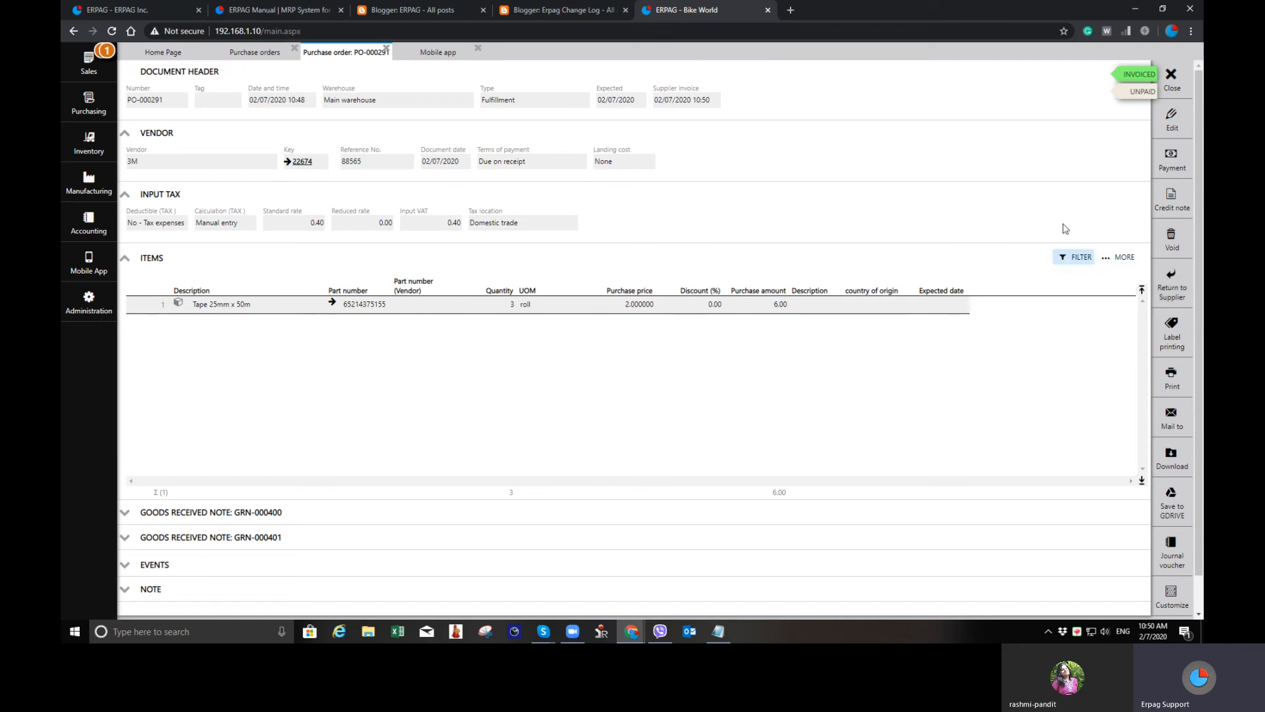
click(1173, 82)
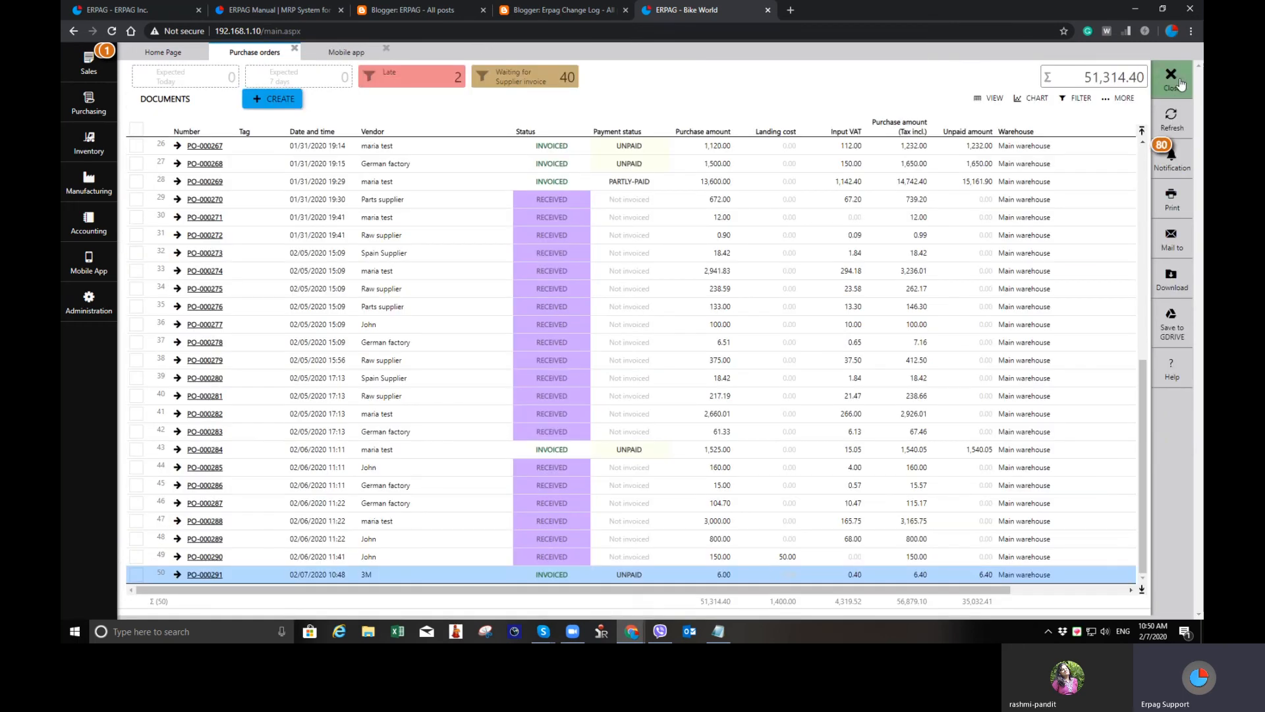
click(1179, 82)
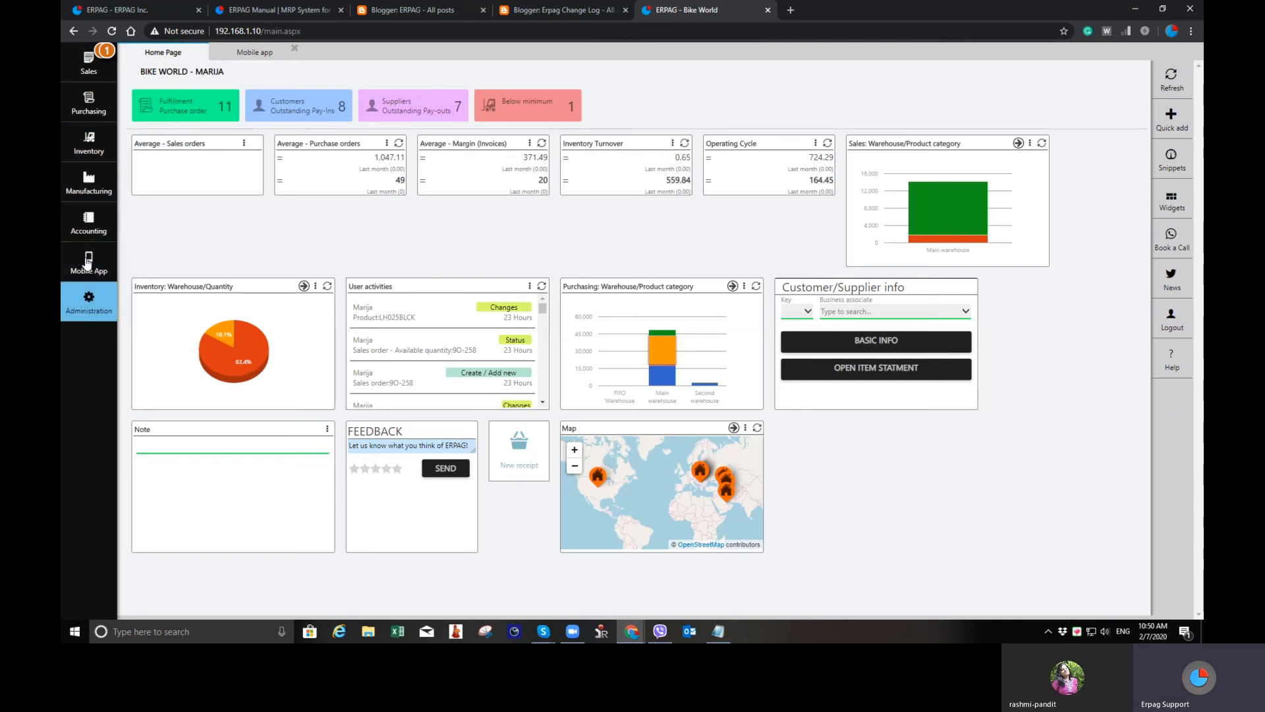
Open the M.C. Decor work order and post the material loading of 2 rolls of Tape 25mm x 50m
click(212, 91)
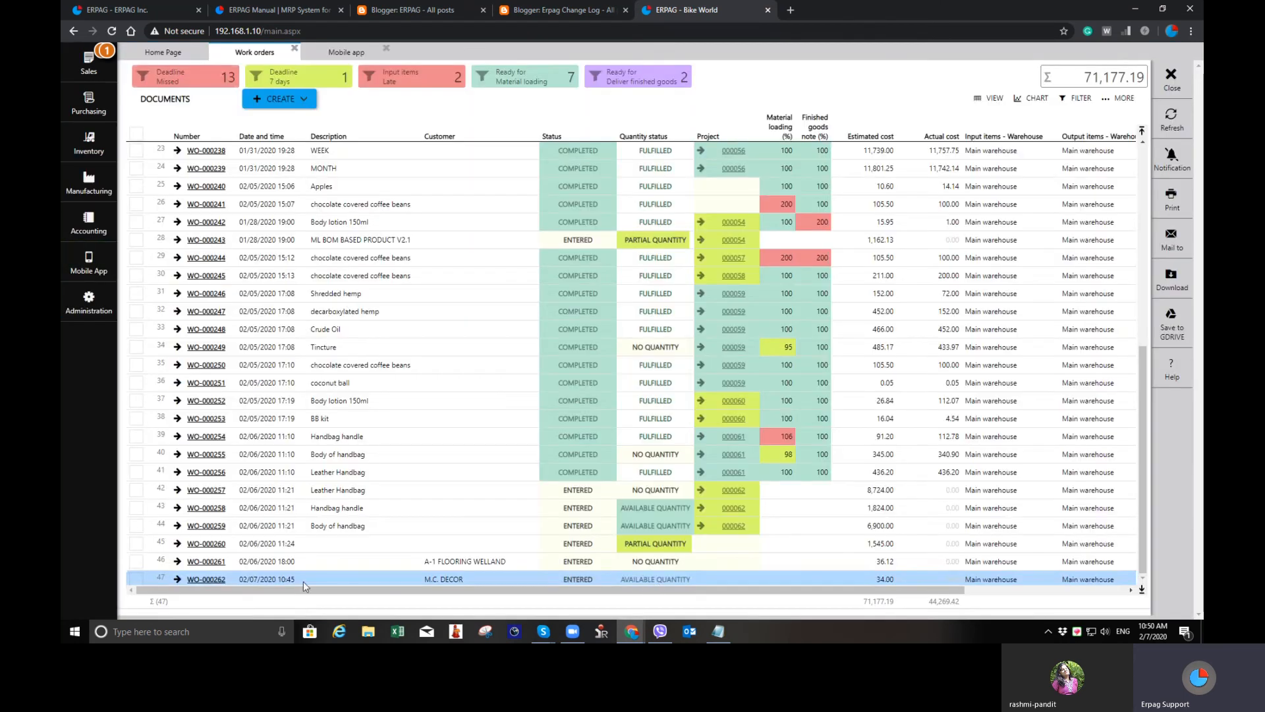
click(211, 579)
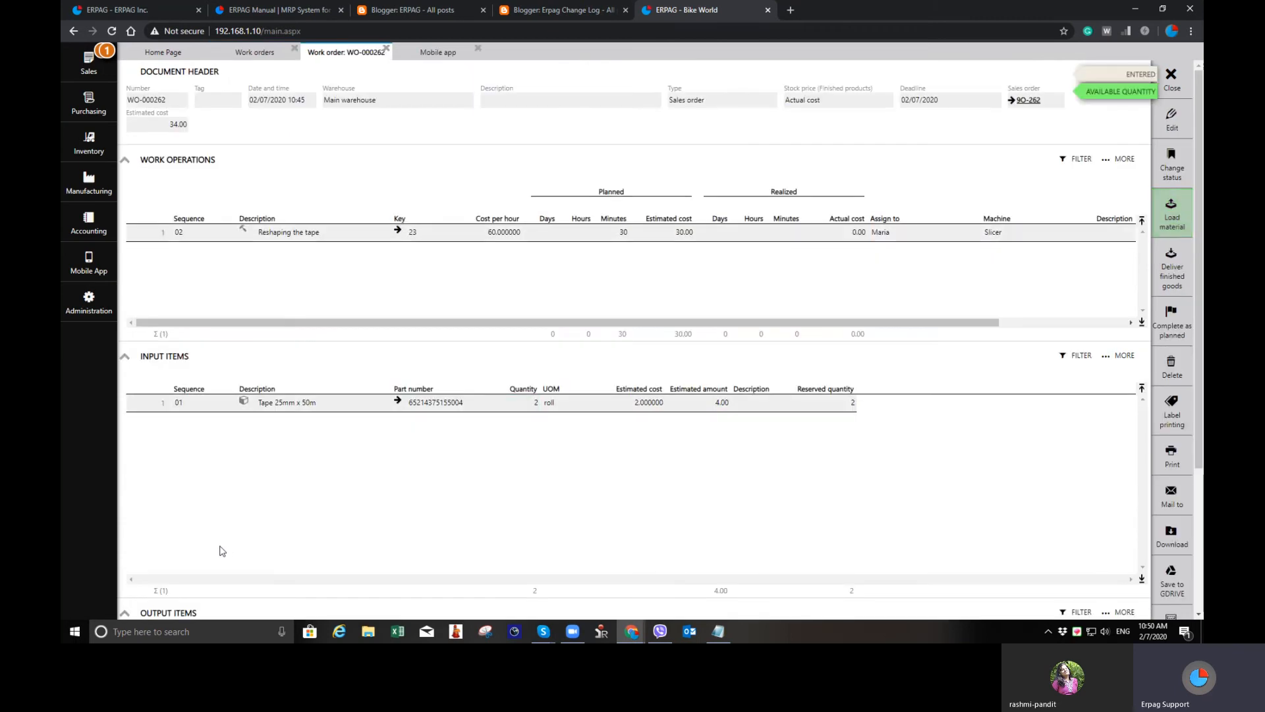
click(1172, 215)
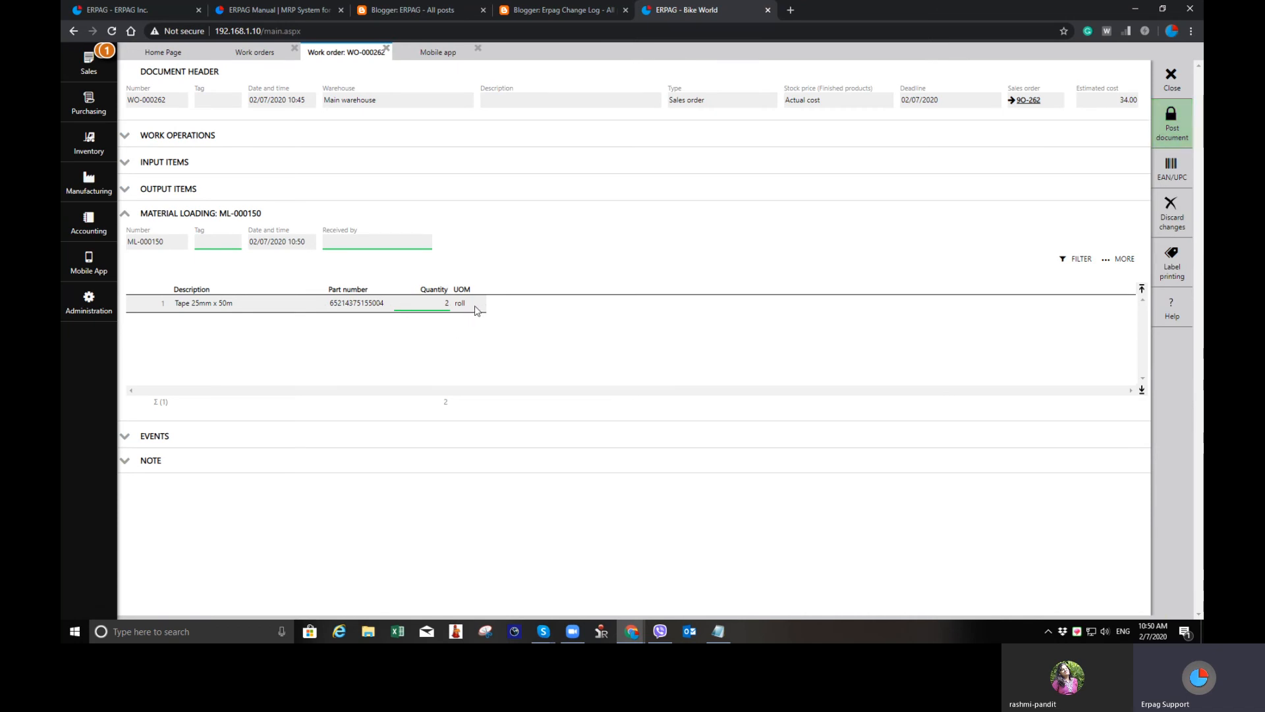
click(1177, 117)
click(605, 362)
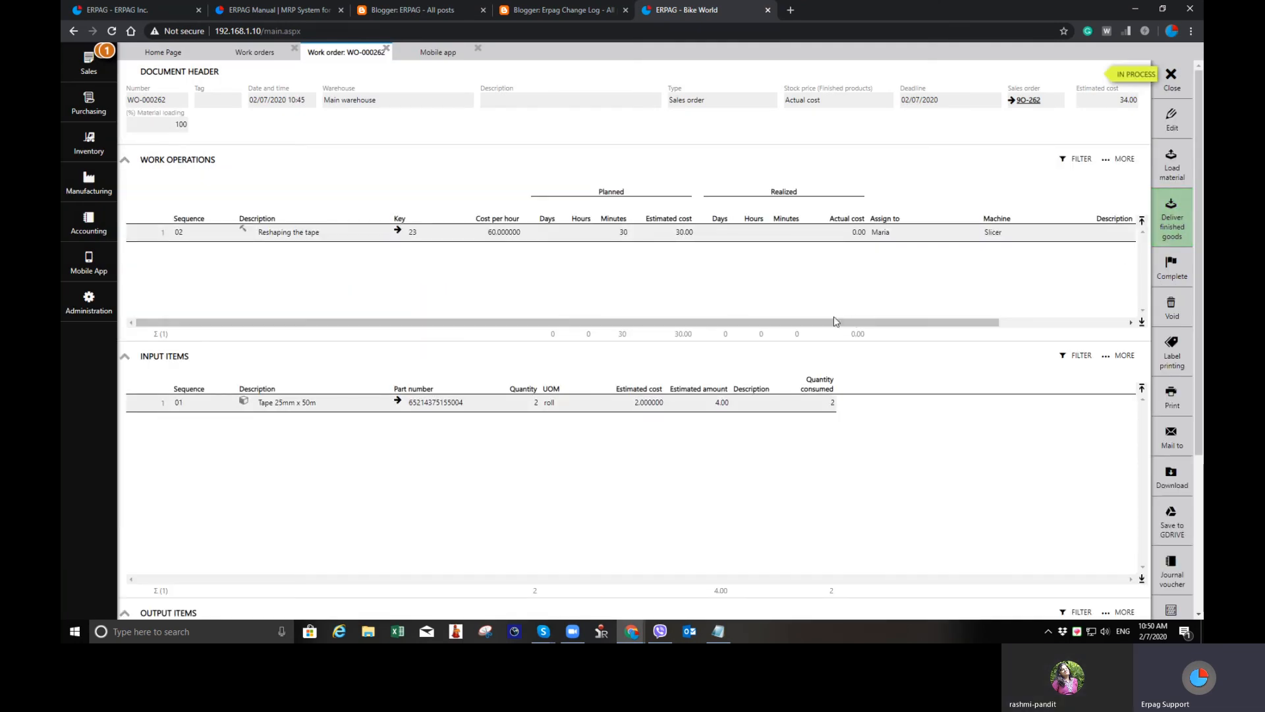
Deliver 10 rolls of Reshaped tape 25mm/10m as finished goods and post the finished goods note
click(1173, 221)
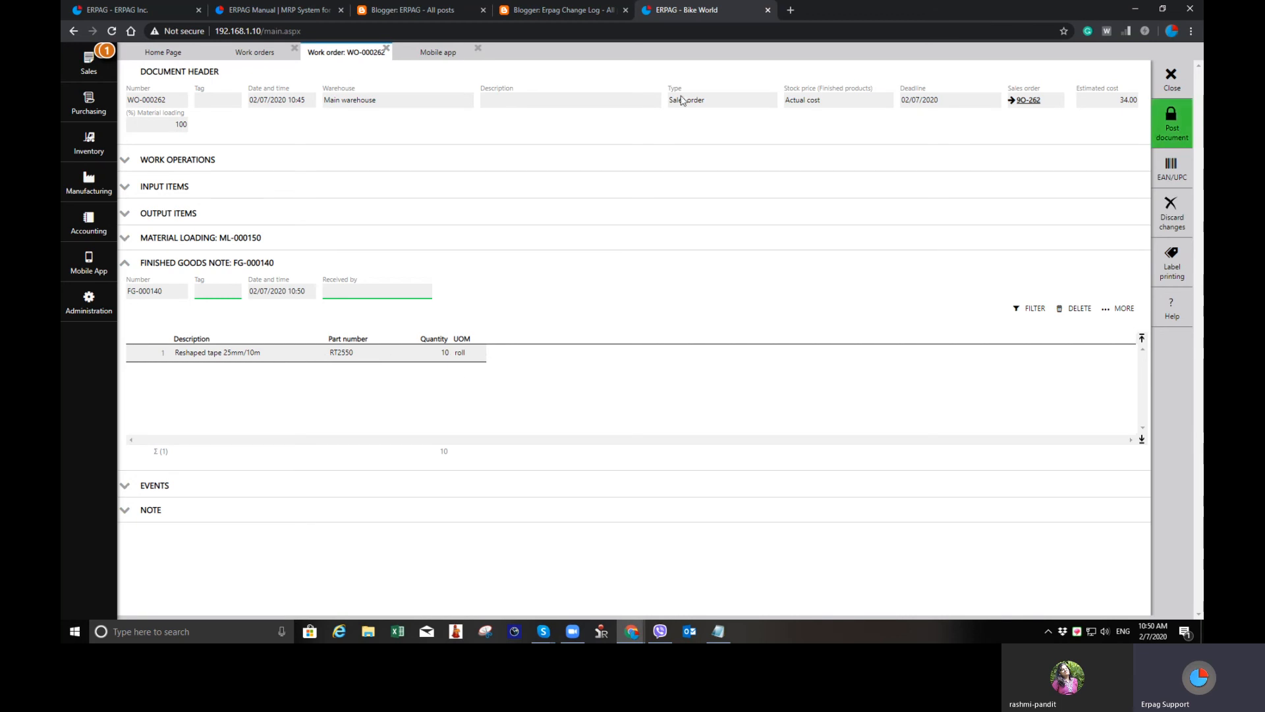
click(1172, 125)
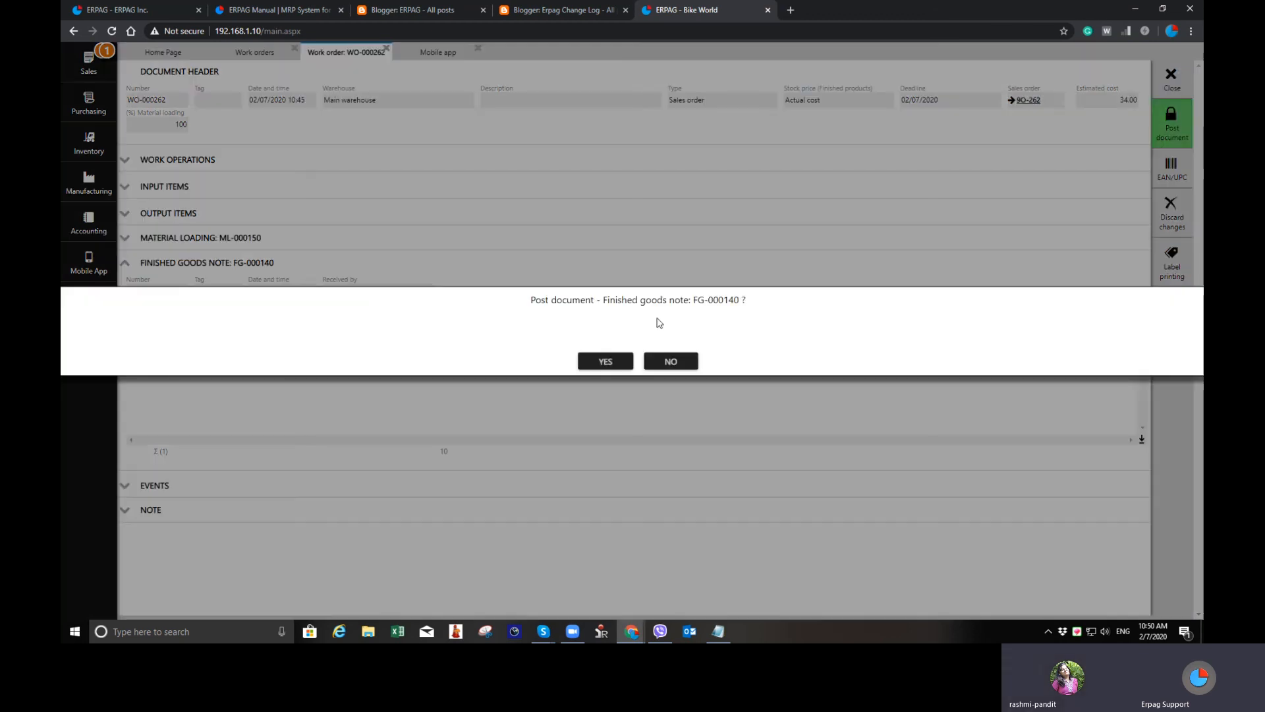
click(595, 360)
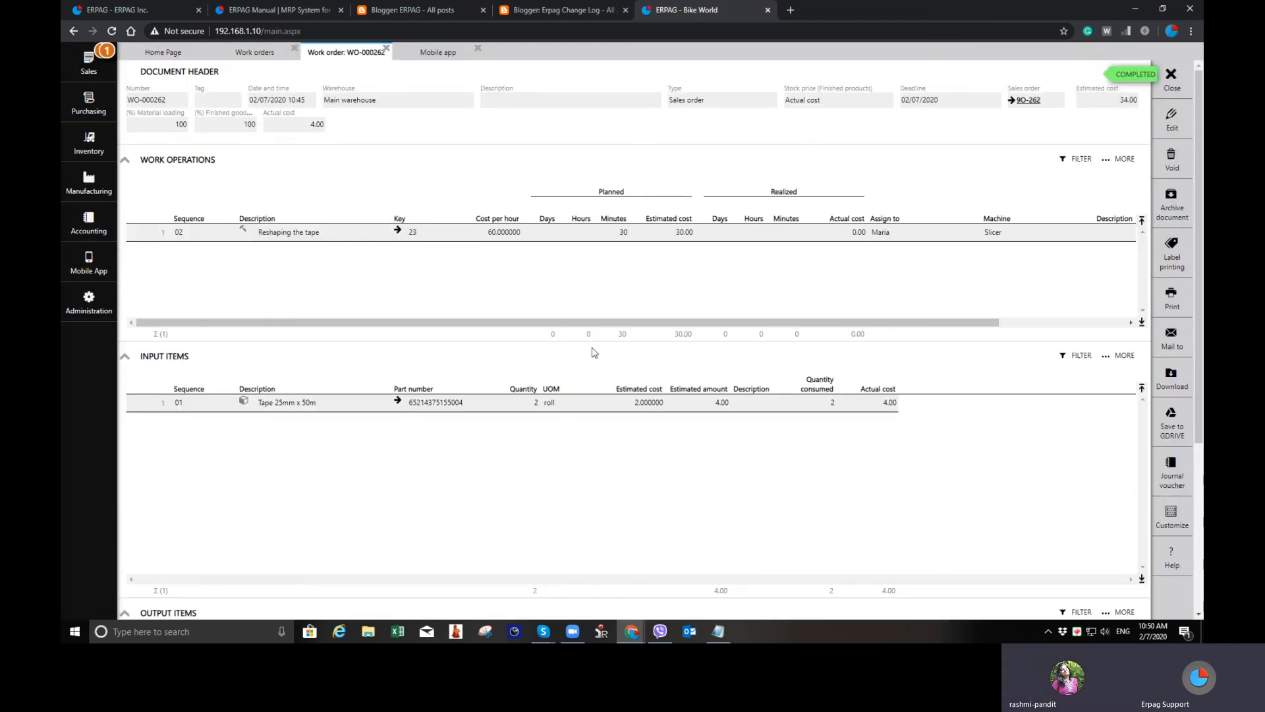
Pause the mobile timer for the Reshaping the tape operation, set its minutes to 10, complete it, and close the mobile app
click(441, 58)
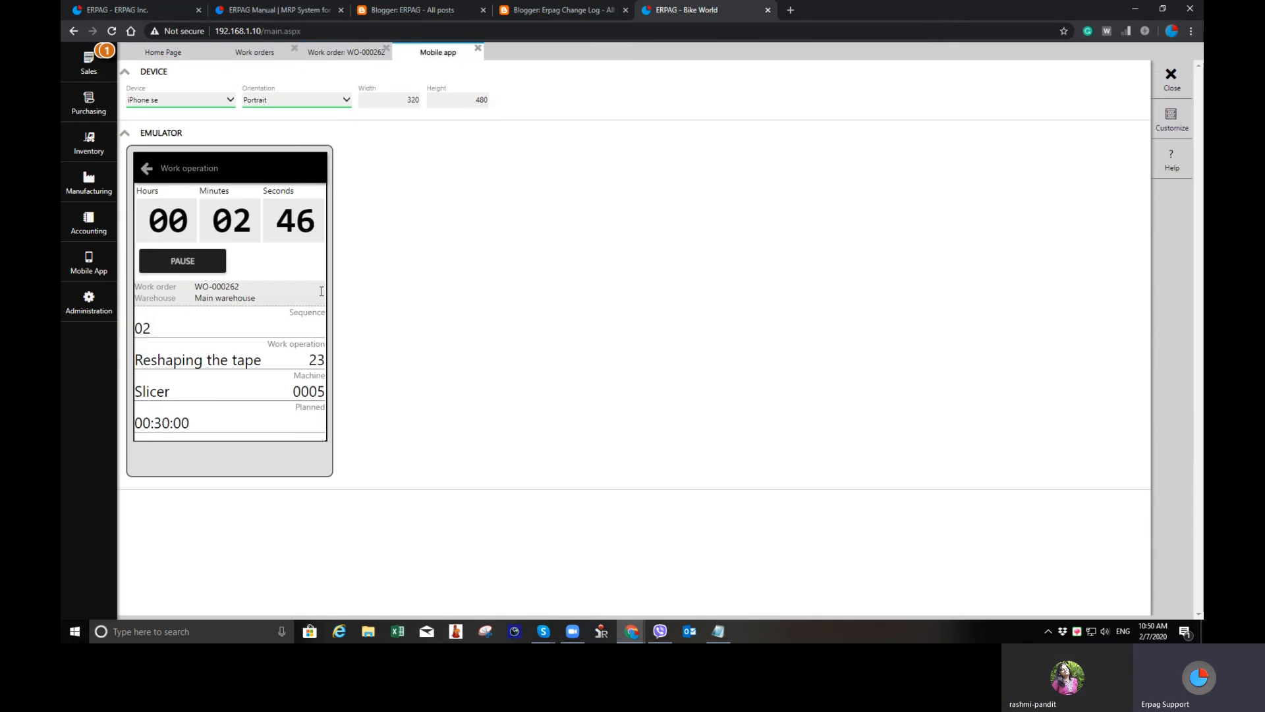
click(182, 261)
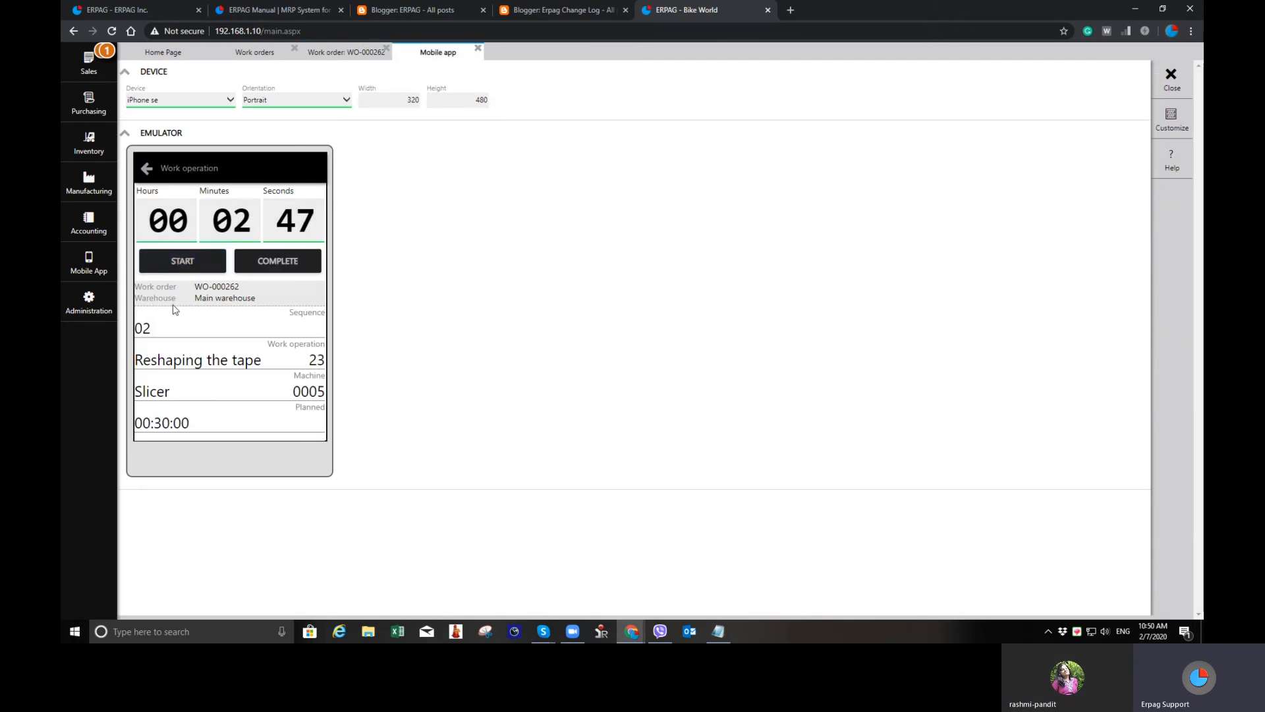
double_click(248, 226)
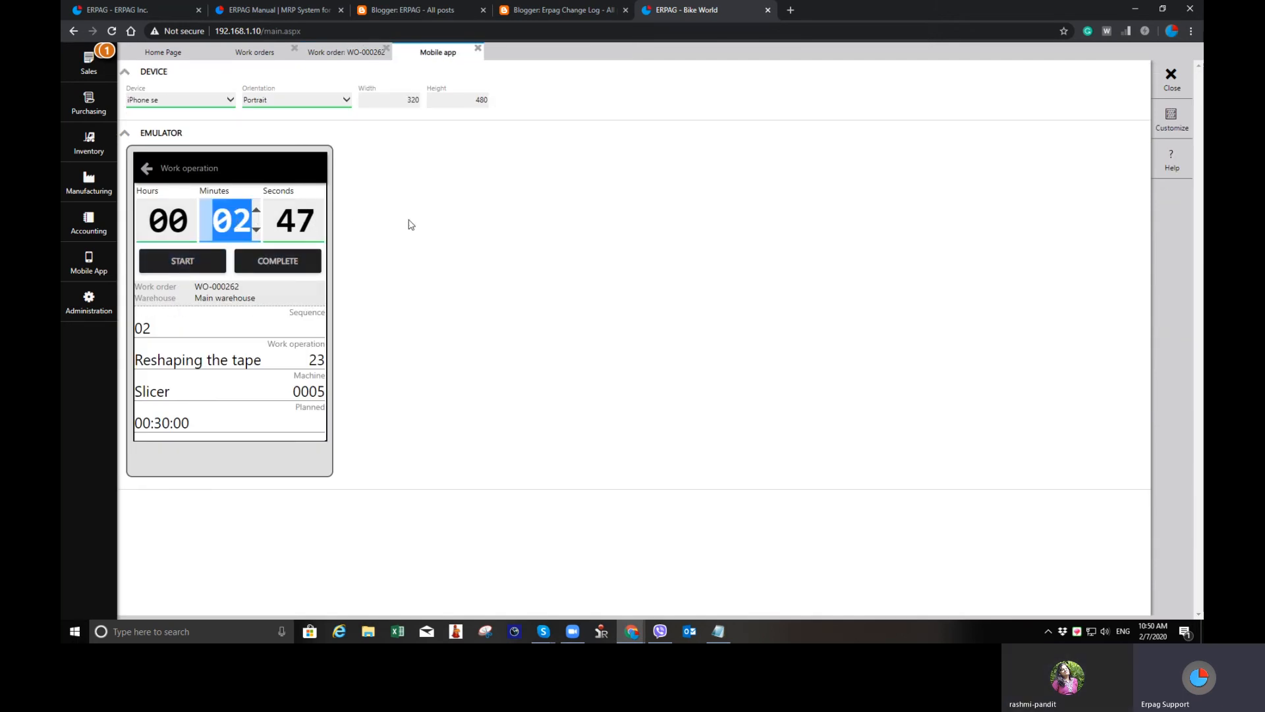
text(10.)
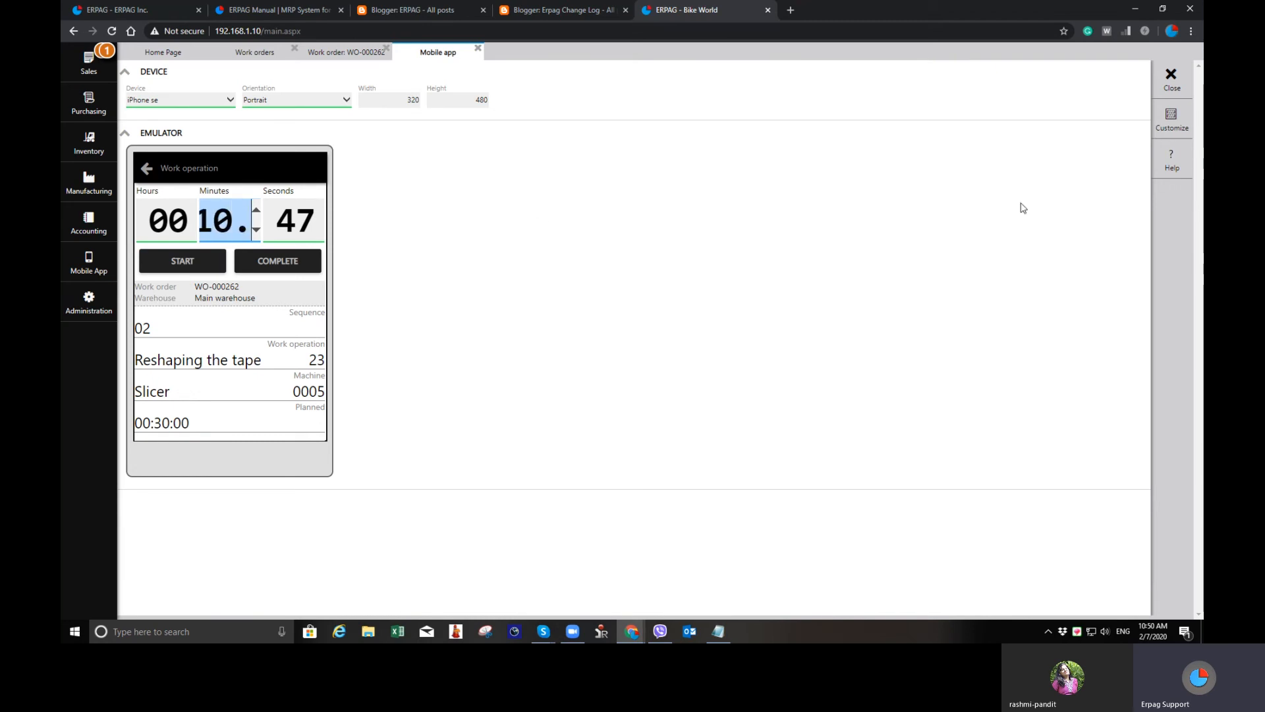
click(291, 261)
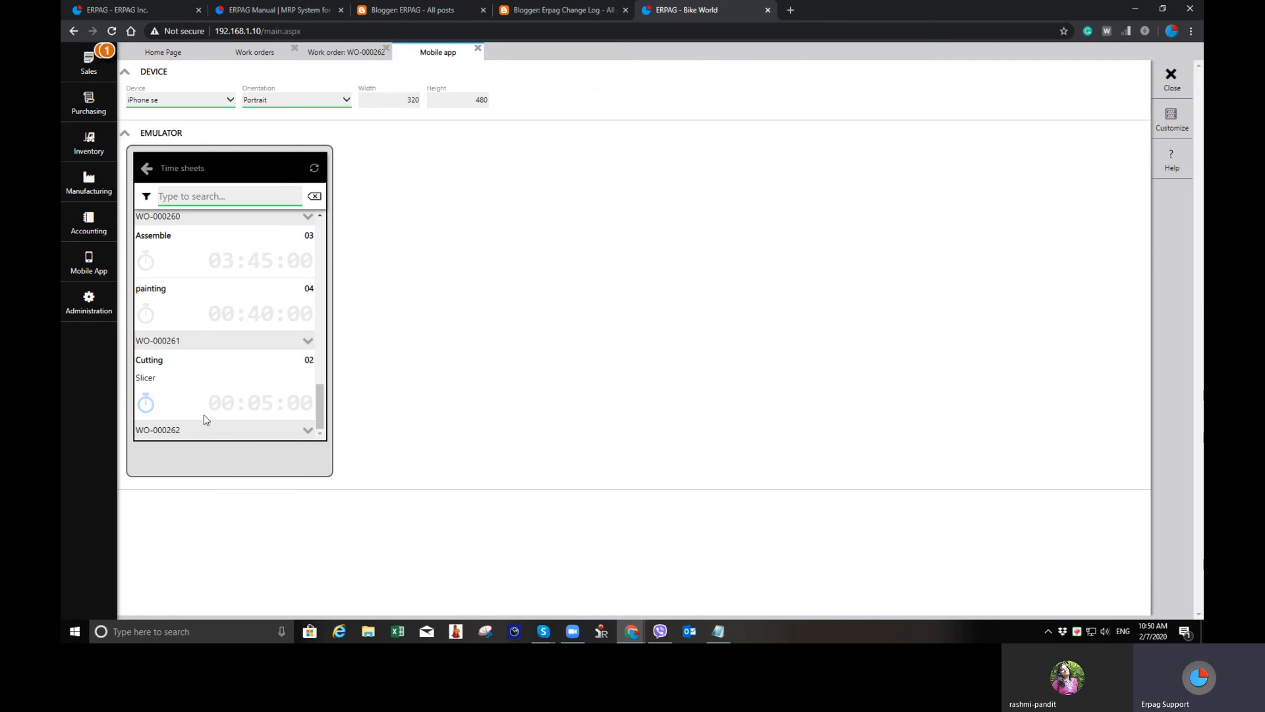
click(478, 50)
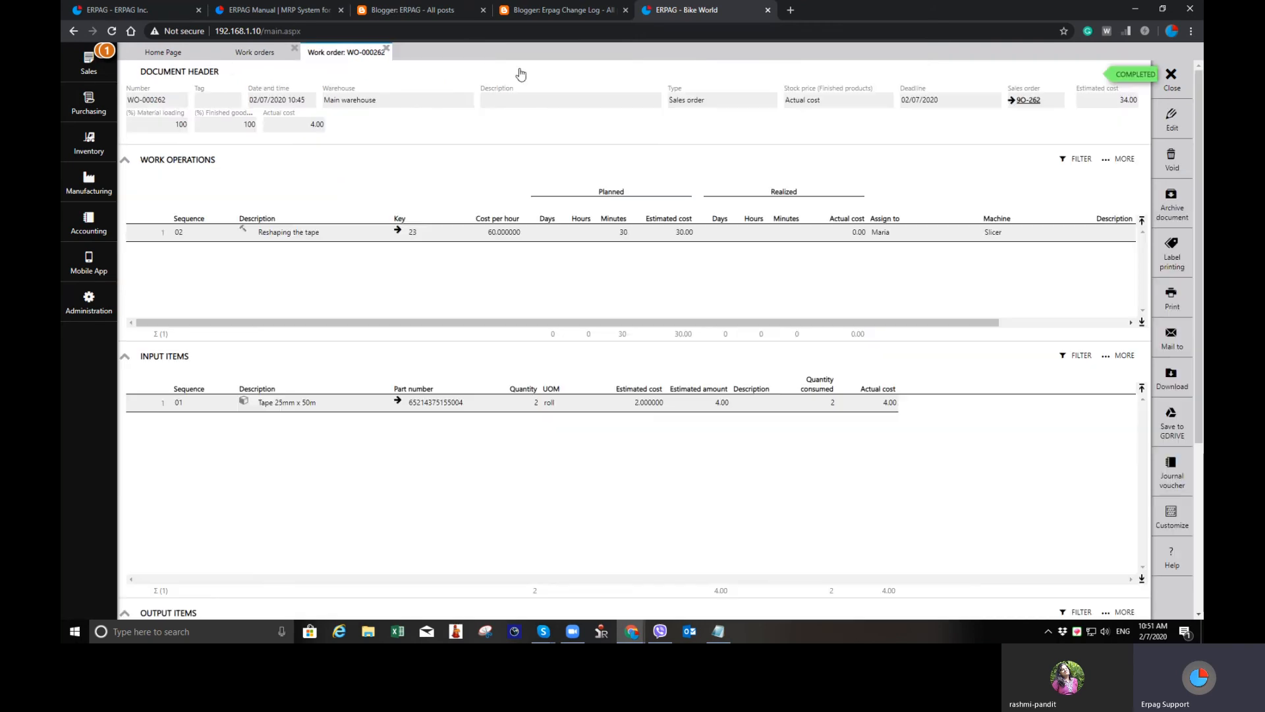
Reopen the completed M.C. Decor work order, check the realized time and actual cost of its operation and its output items, and close it
click(1172, 80)
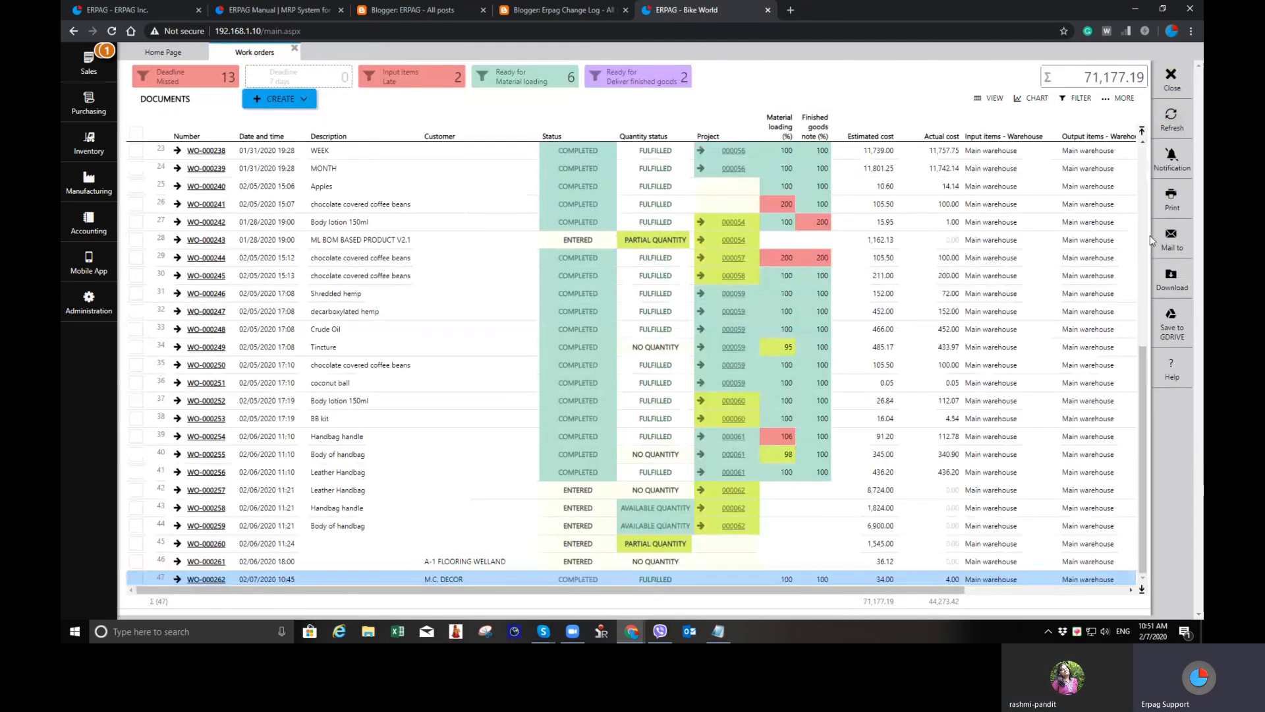
click(207, 579)
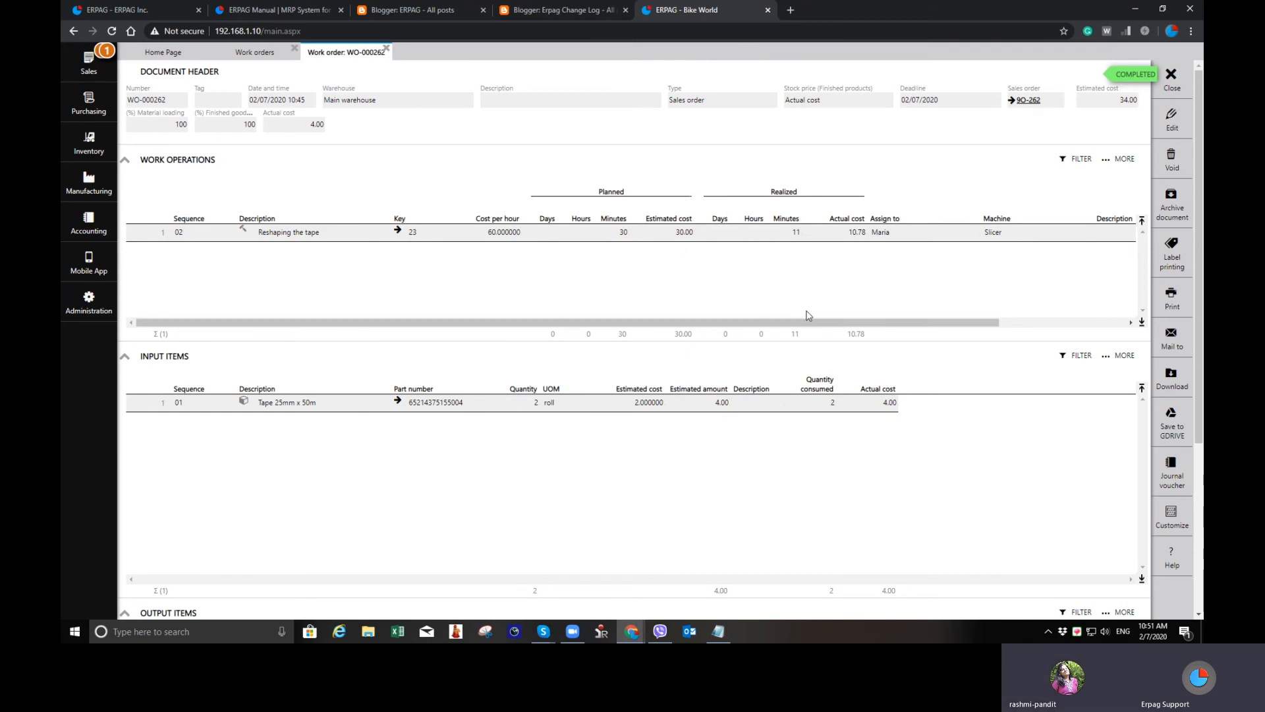
scroll(600, 422, down, 2)
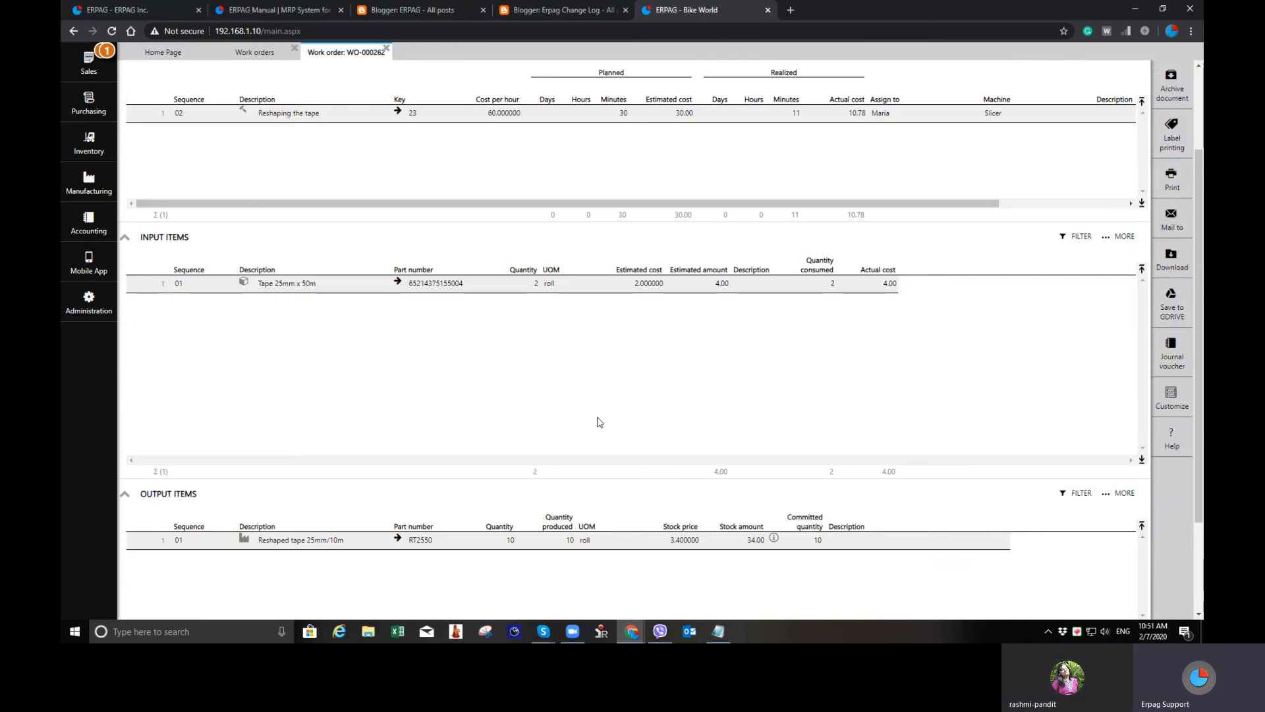
scroll(601, 420, up, 2)
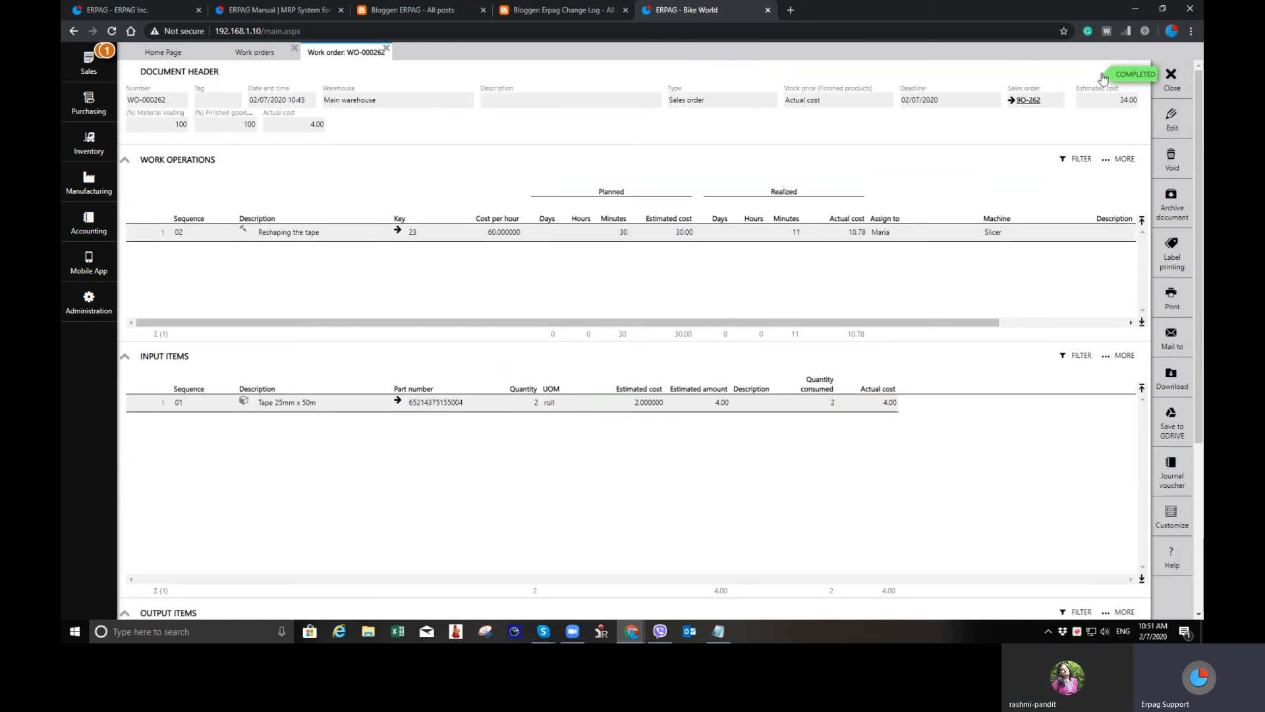
click(1172, 78)
Open the M.C. Decor sales order from the sales orders list and post a packing list for 10 rolls of Reshaped tape 25mm/10m
click(89, 62)
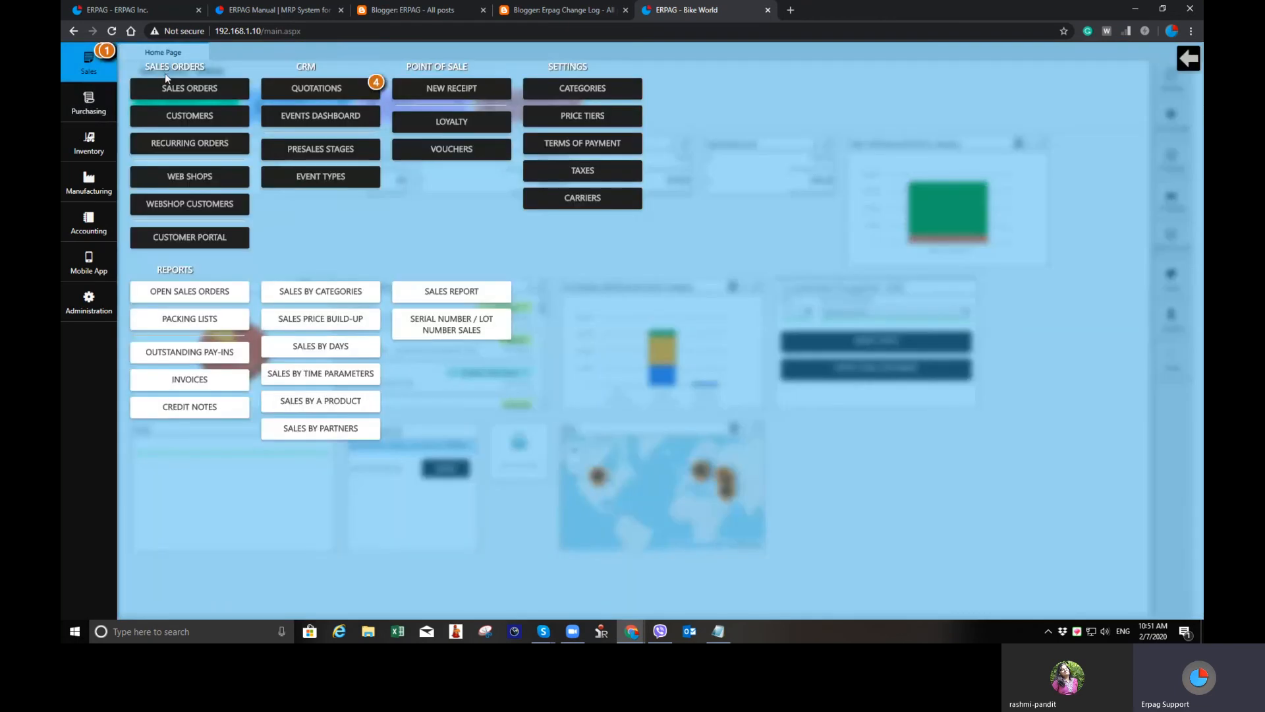
click(168, 85)
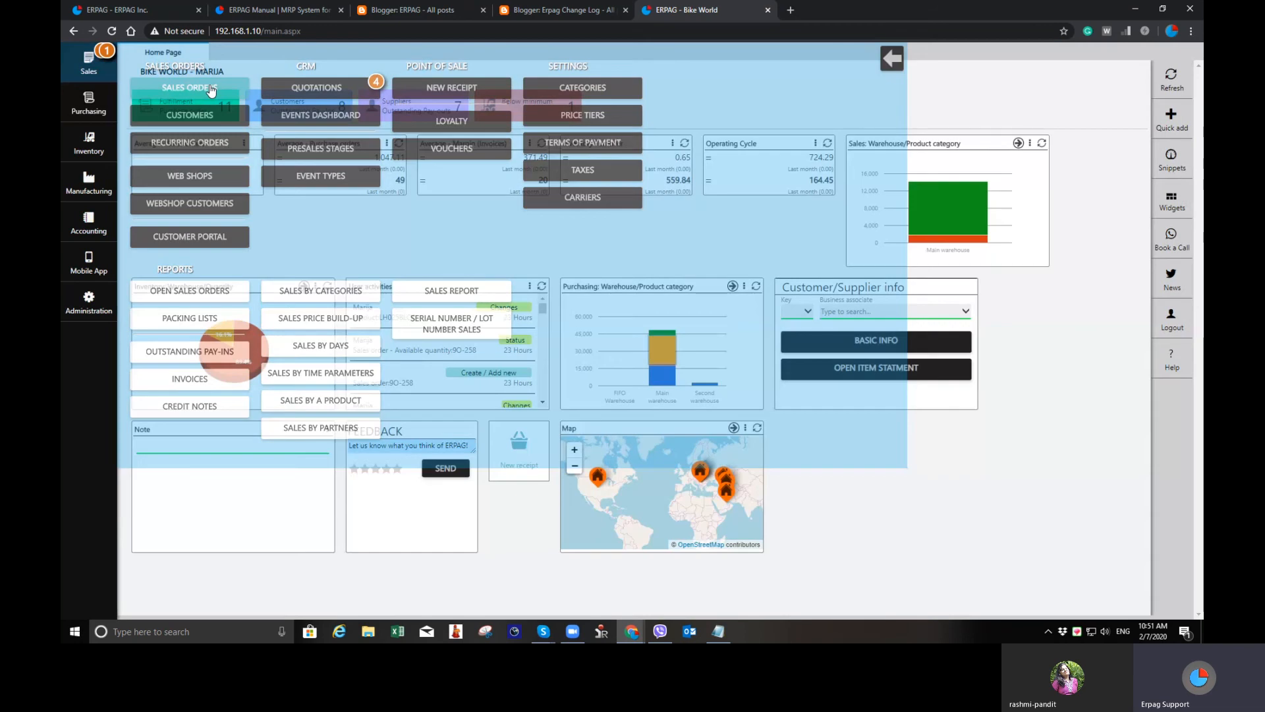
click(207, 578)
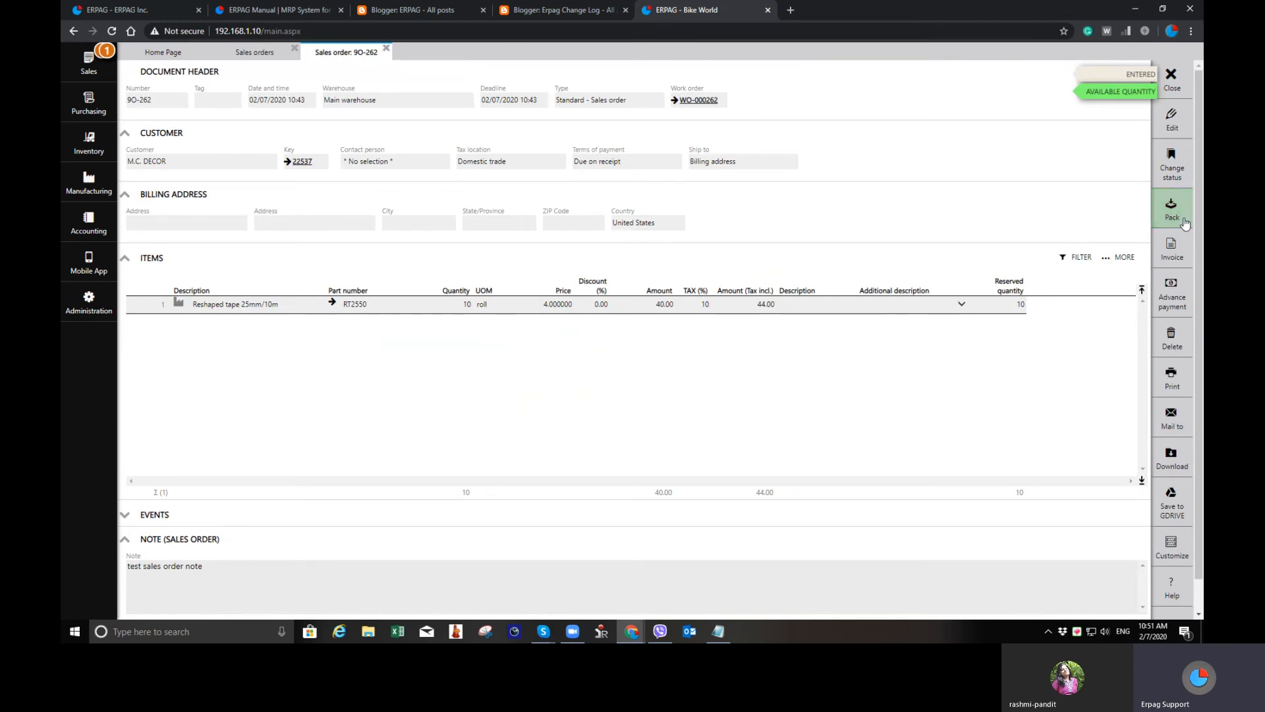
click(1172, 207)
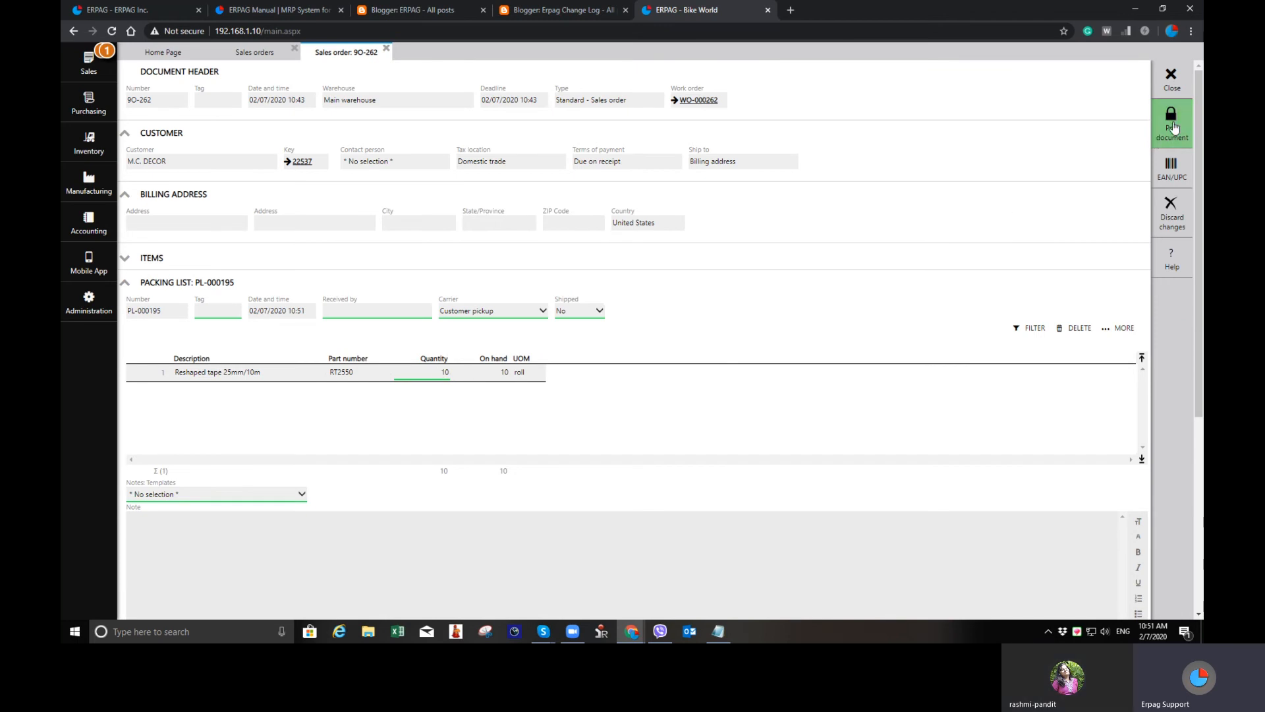
click(1173, 126)
click(593, 362)
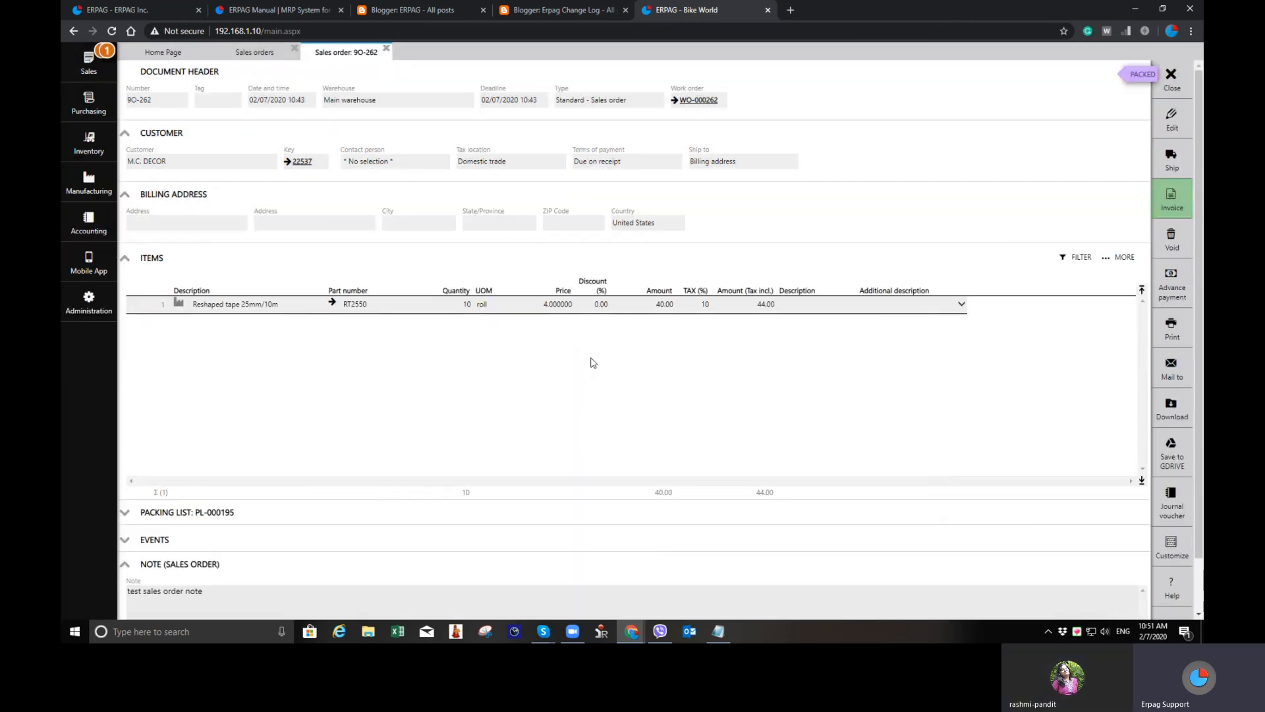
Invoice the packed M.C. Decor sales order, and close the order and the sales orders list
click(1172, 198)
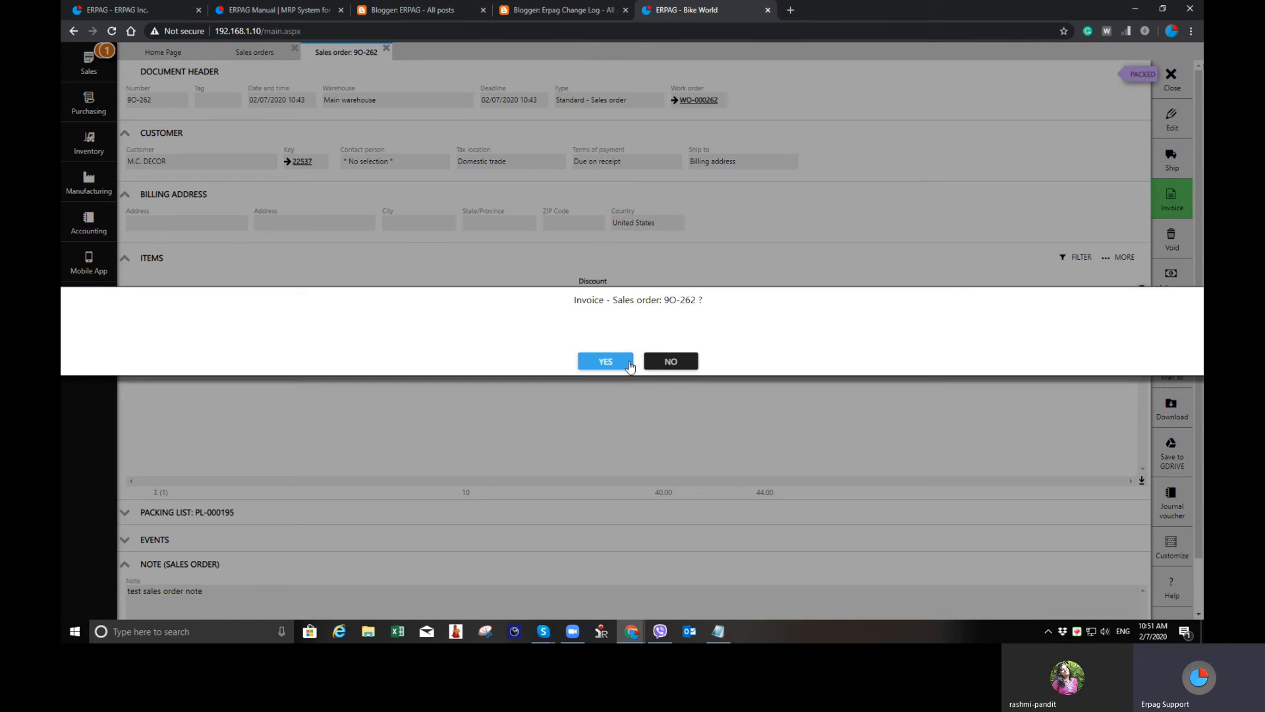
click(610, 366)
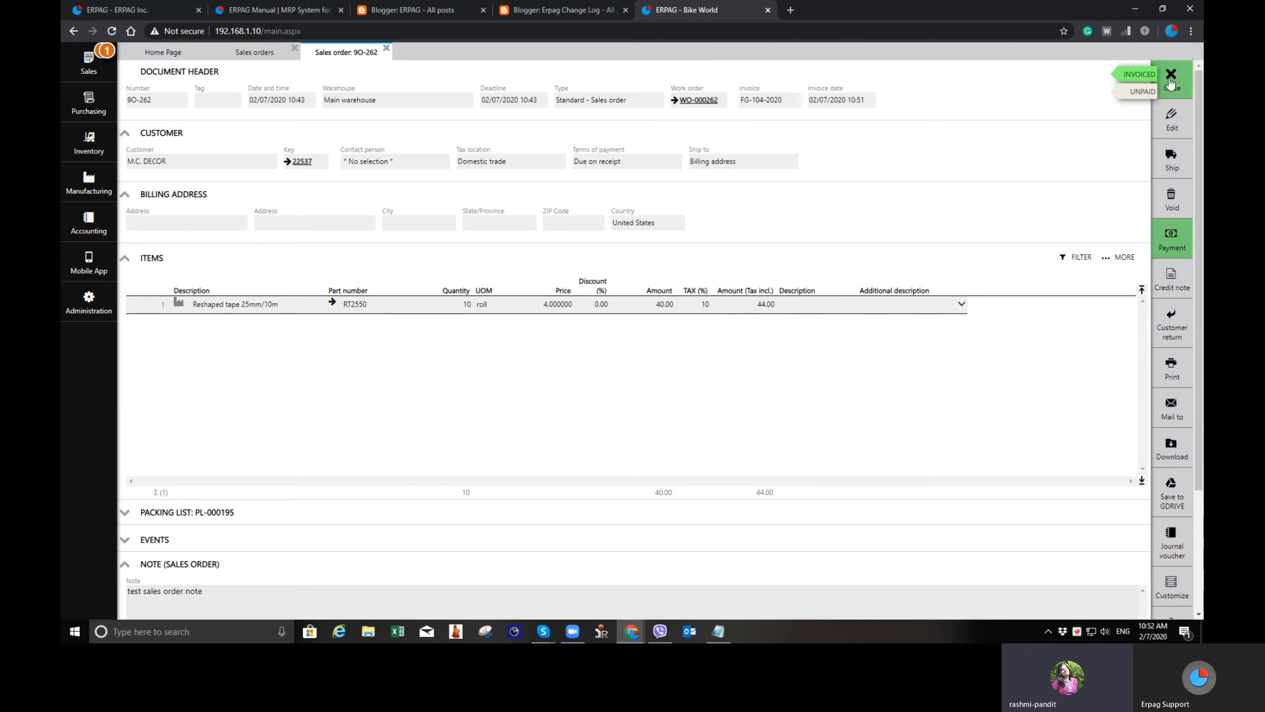
click(1171, 78)
click(1171, 78)
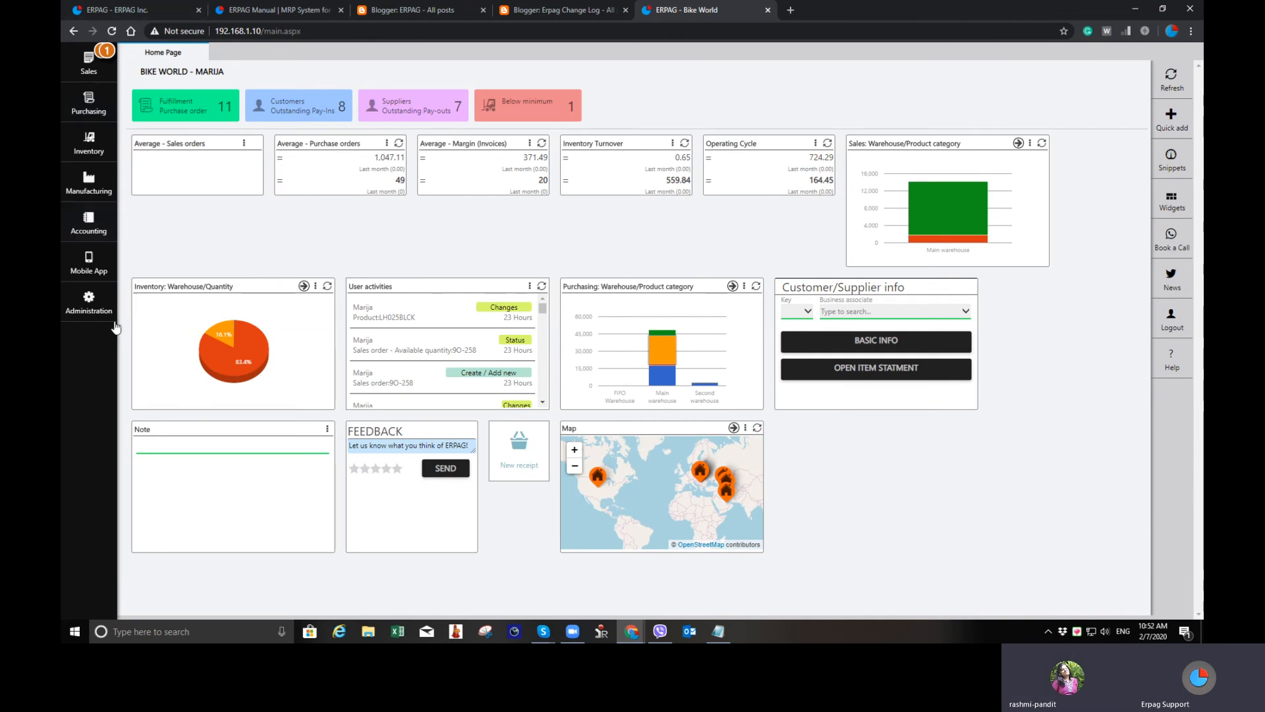
Open the users list, view the user types that can be added, and open the operator user with key 0005
click(88, 302)
click(606, 119)
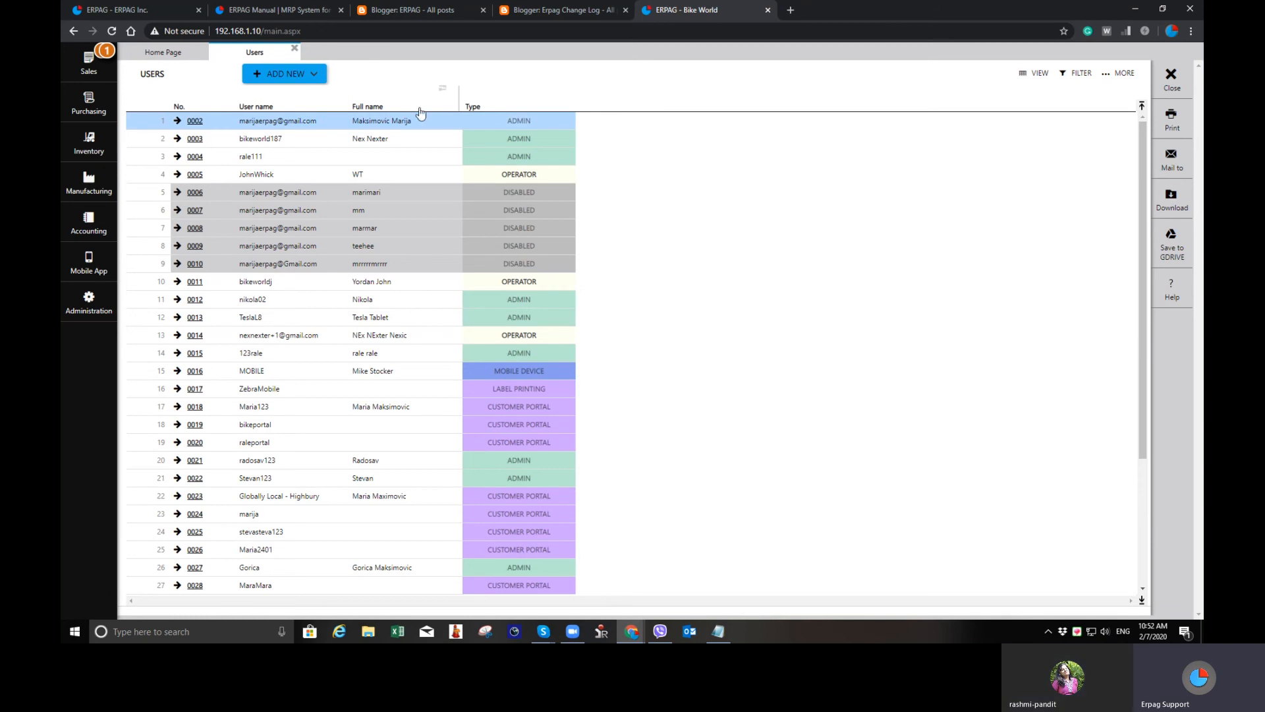
click(286, 78)
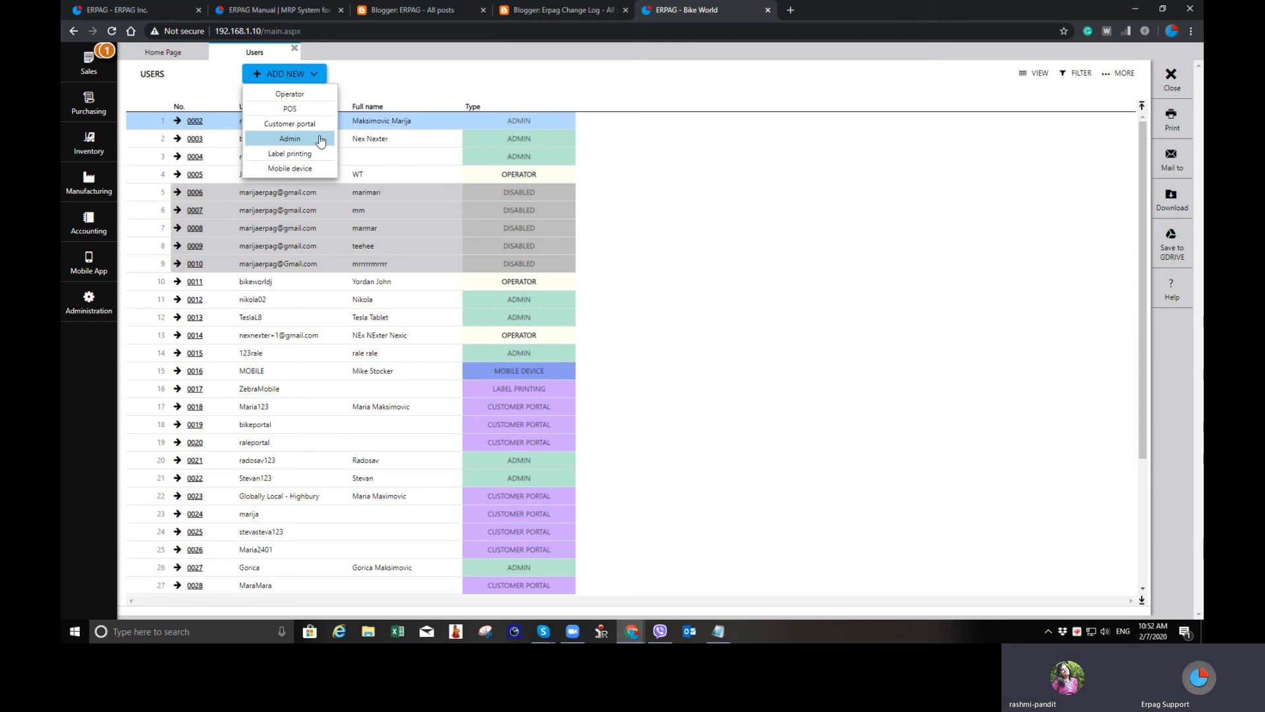
click(195, 175)
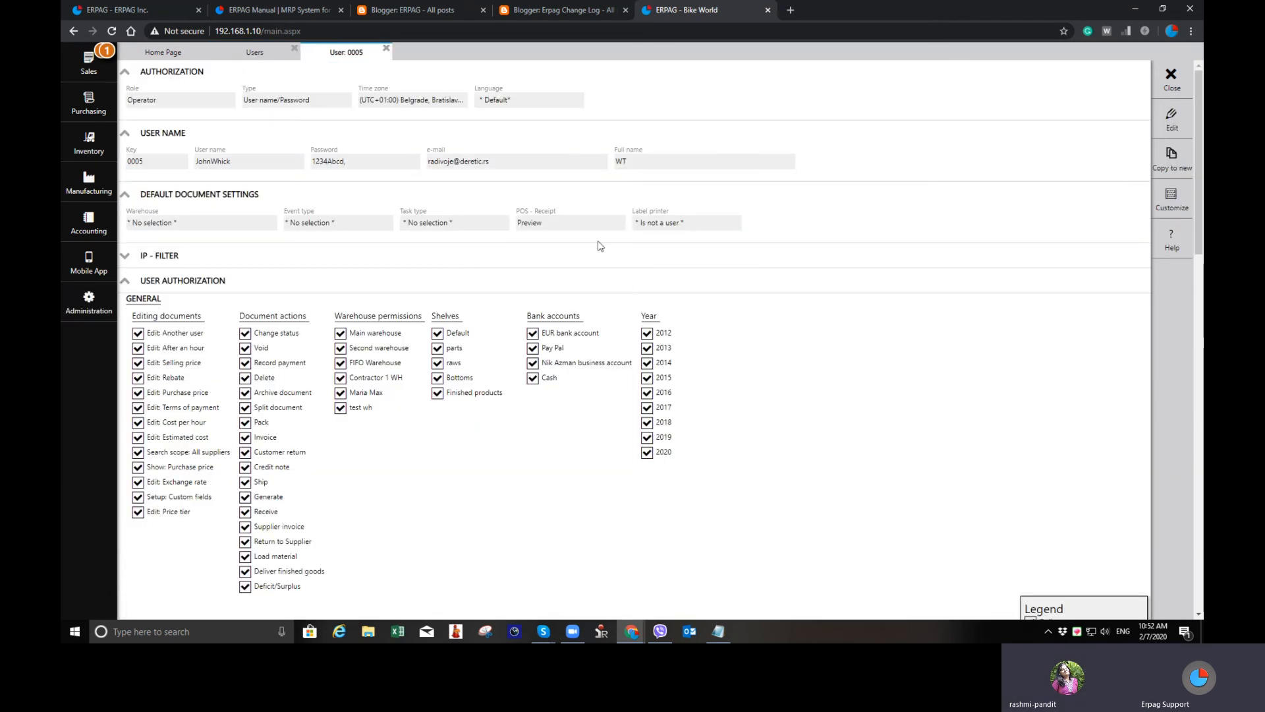
Examine the operator's user authorization settings, from general document editing and actions to sales, purchasing and inventory access
scroll(318, 328, down, 3)
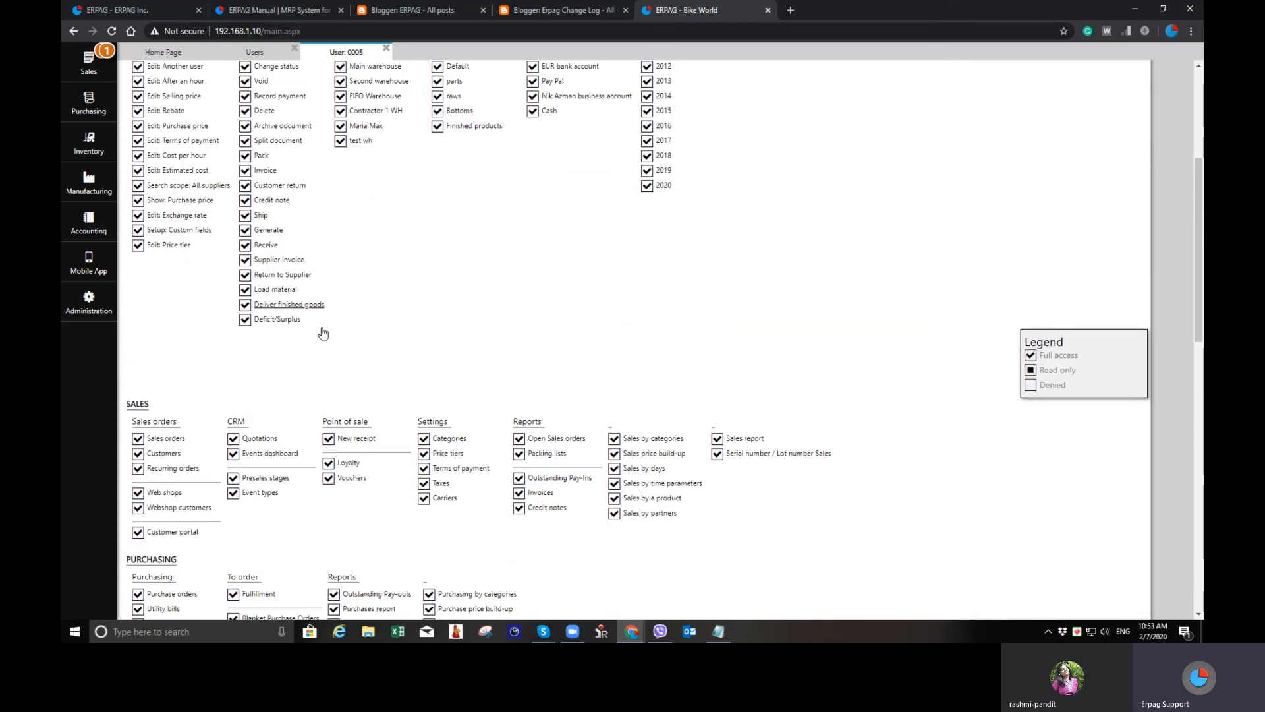
scroll(329, 320, up, 2)
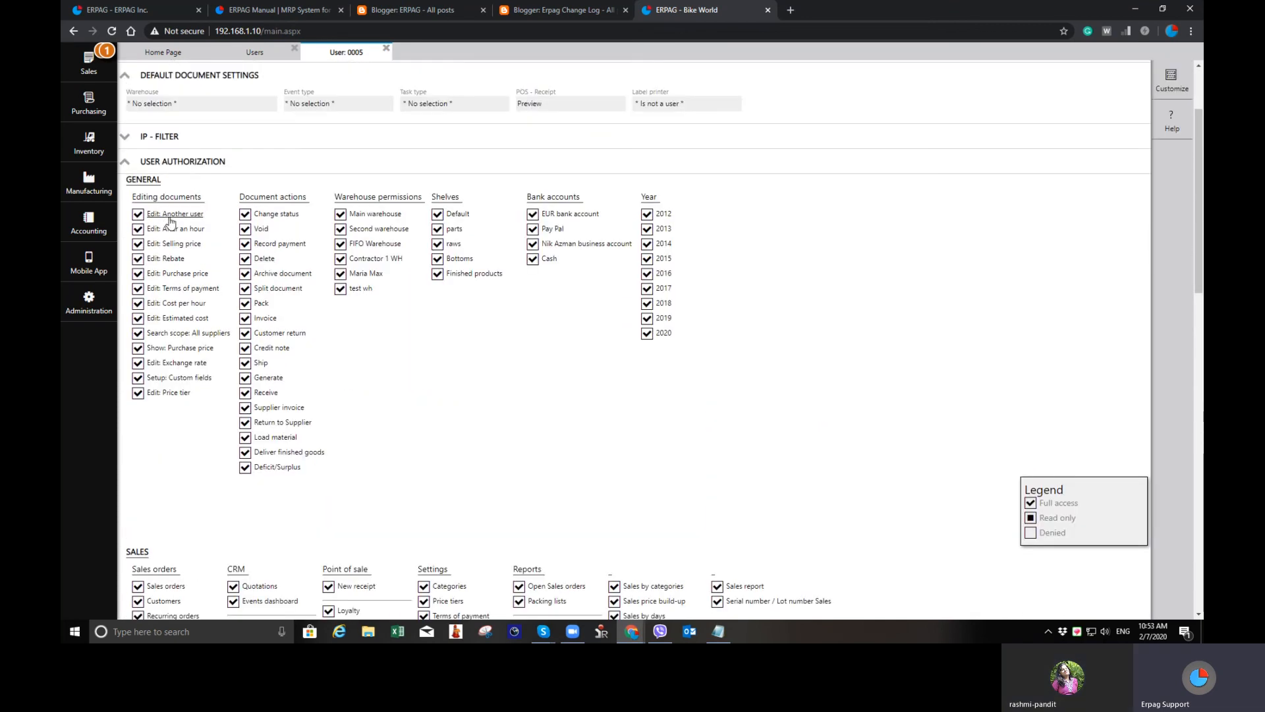
scroll(231, 178, up, 2)
scroll(218, 251, down, 5)
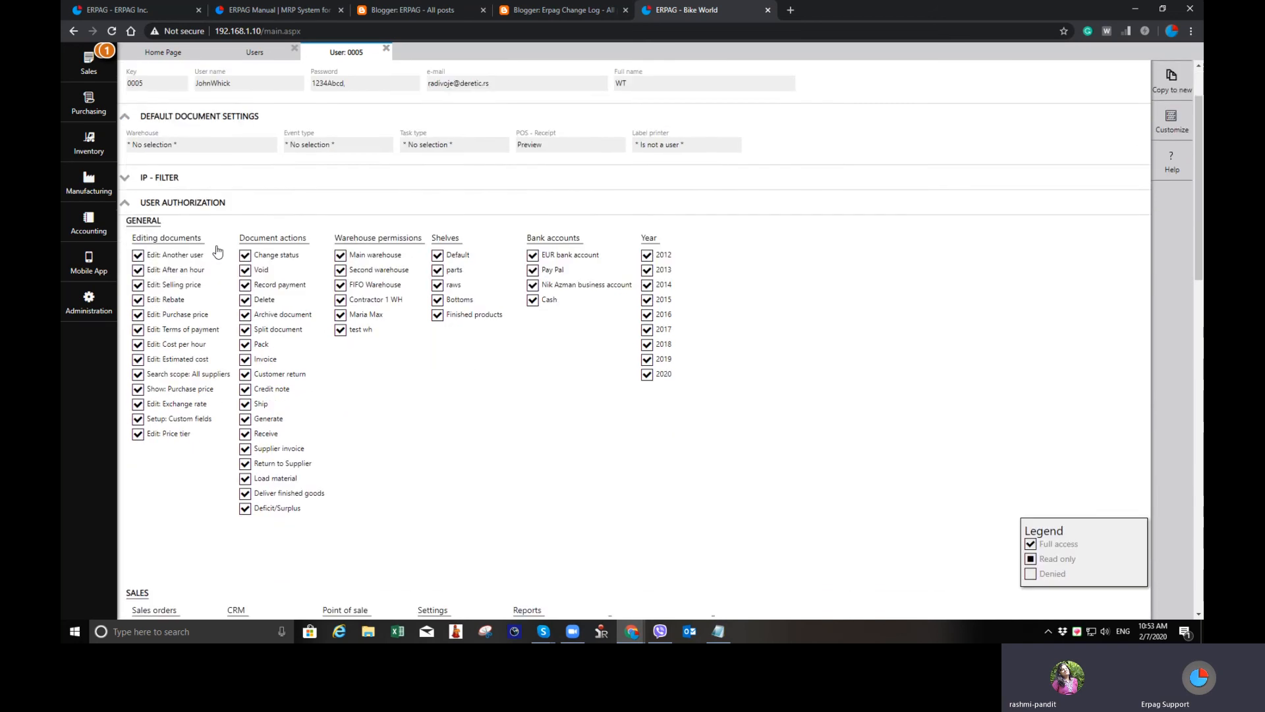
scroll(217, 252, down, 1)
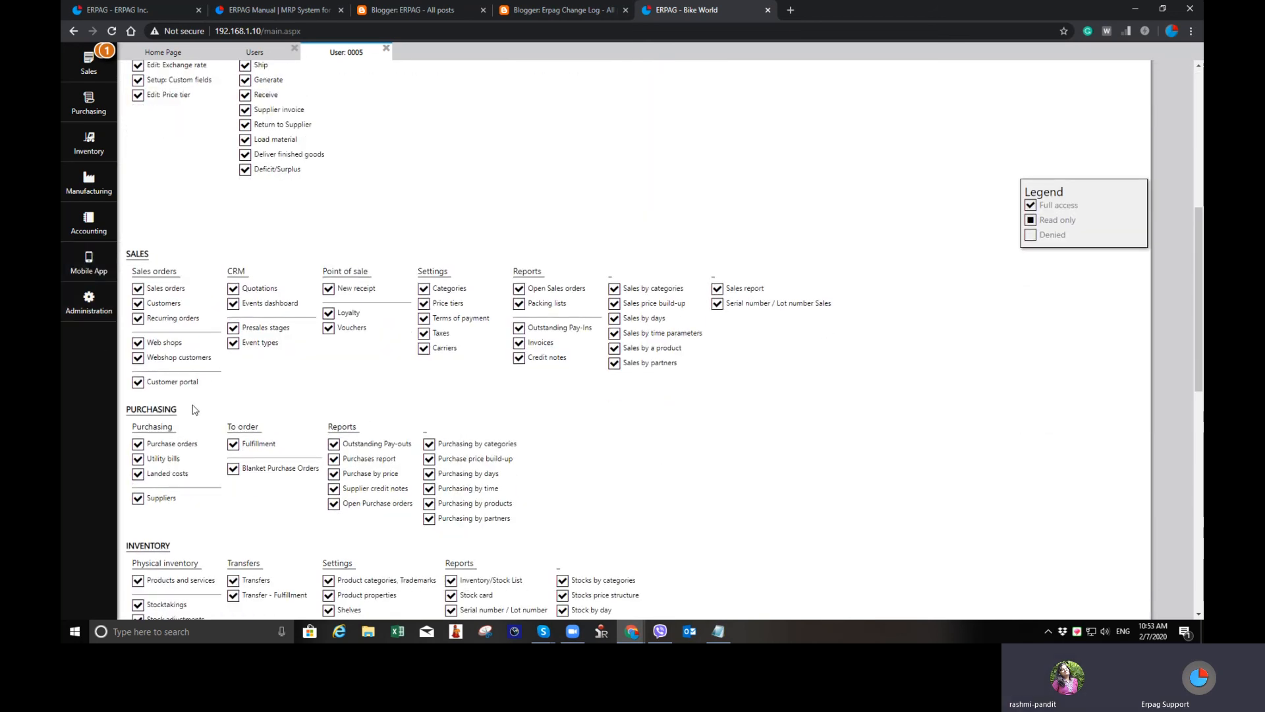
scroll(224, 306, up, 5)
scroll(396, 323, down, 4)
scroll(618, 339, up, 4)
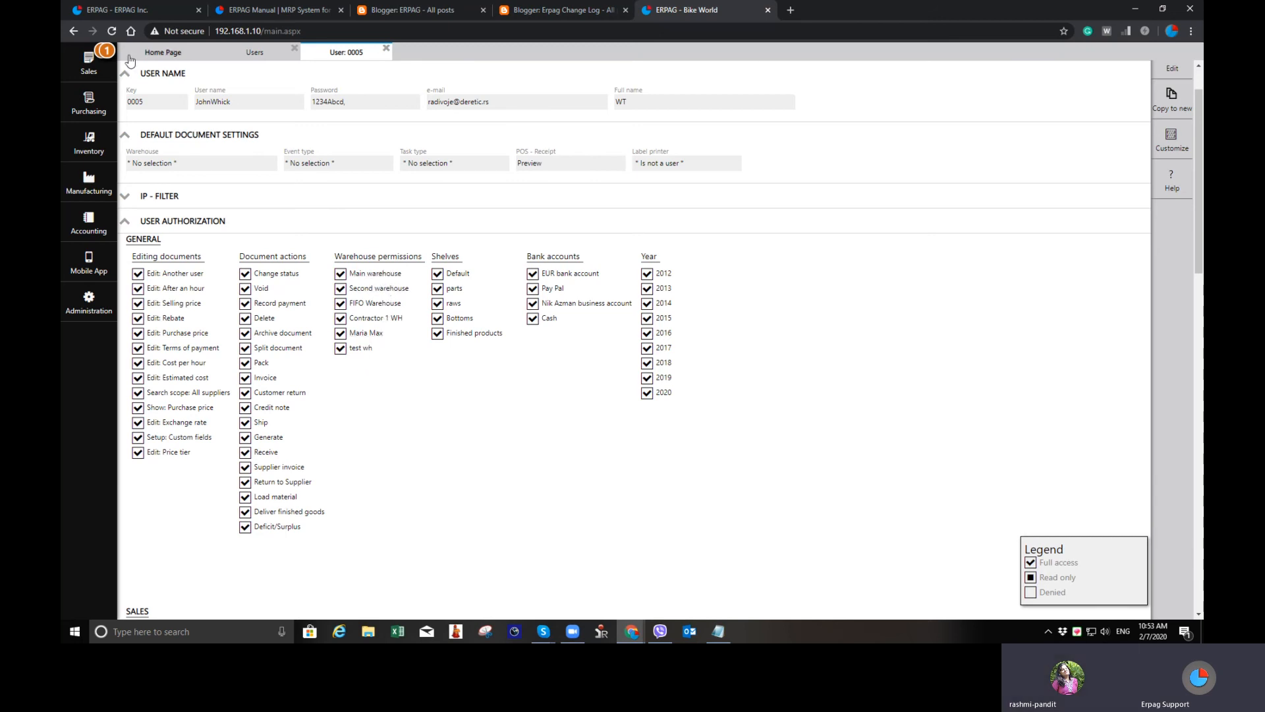
Open the sales orders list and view its Warehouse and Owner columns
click(91, 65)
click(204, 90)
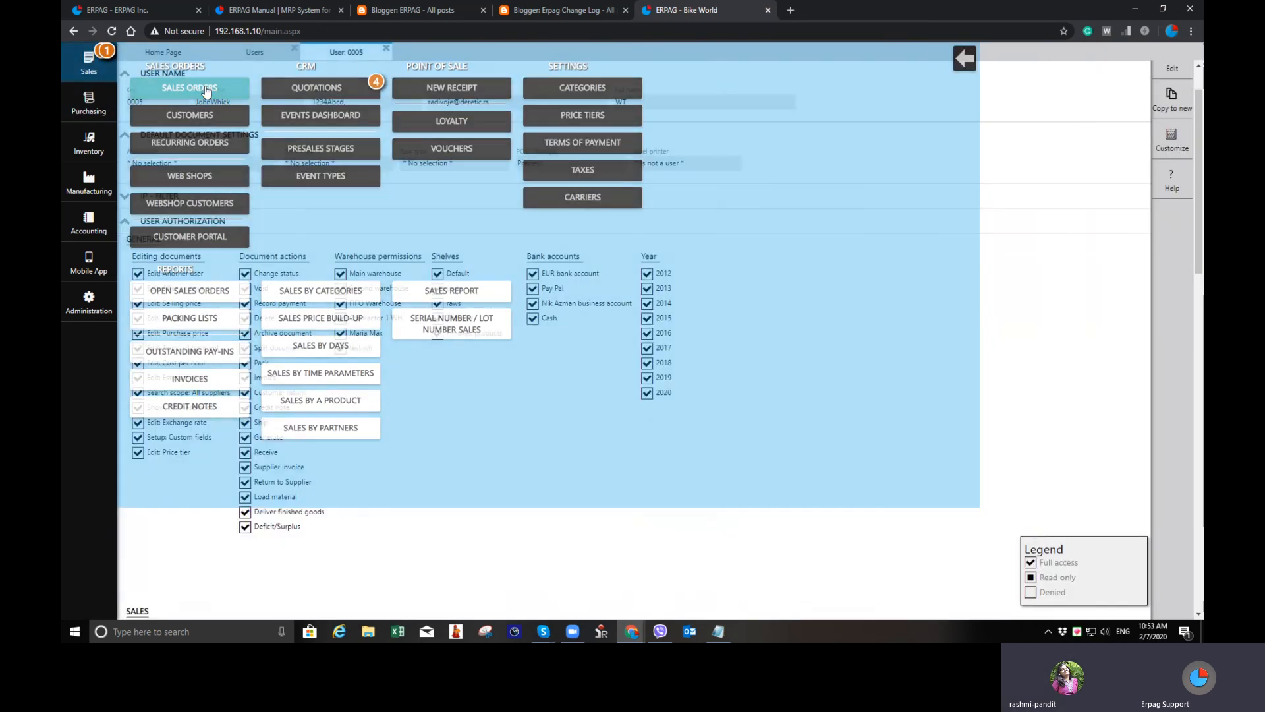
drag(748, 589, 1083, 568)
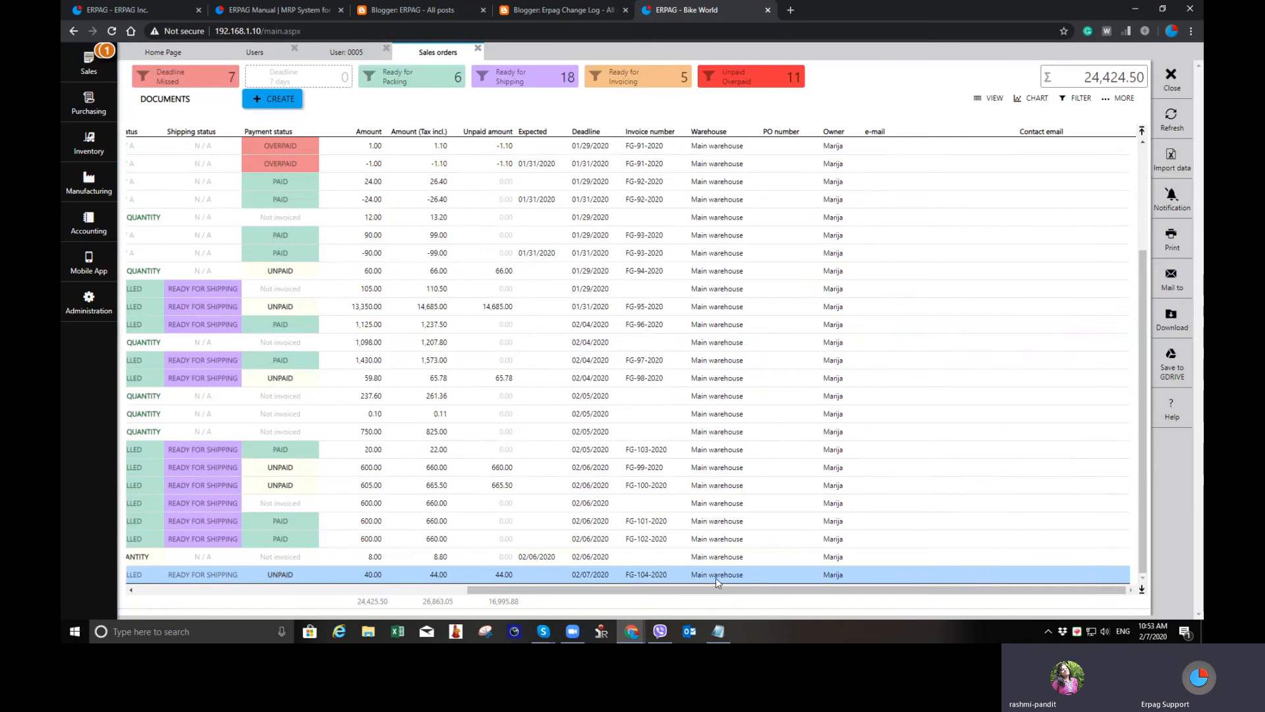
Return to the operator's record, examine its warehouse permissions and module access, and close the user record and the open lists
click(346, 53)
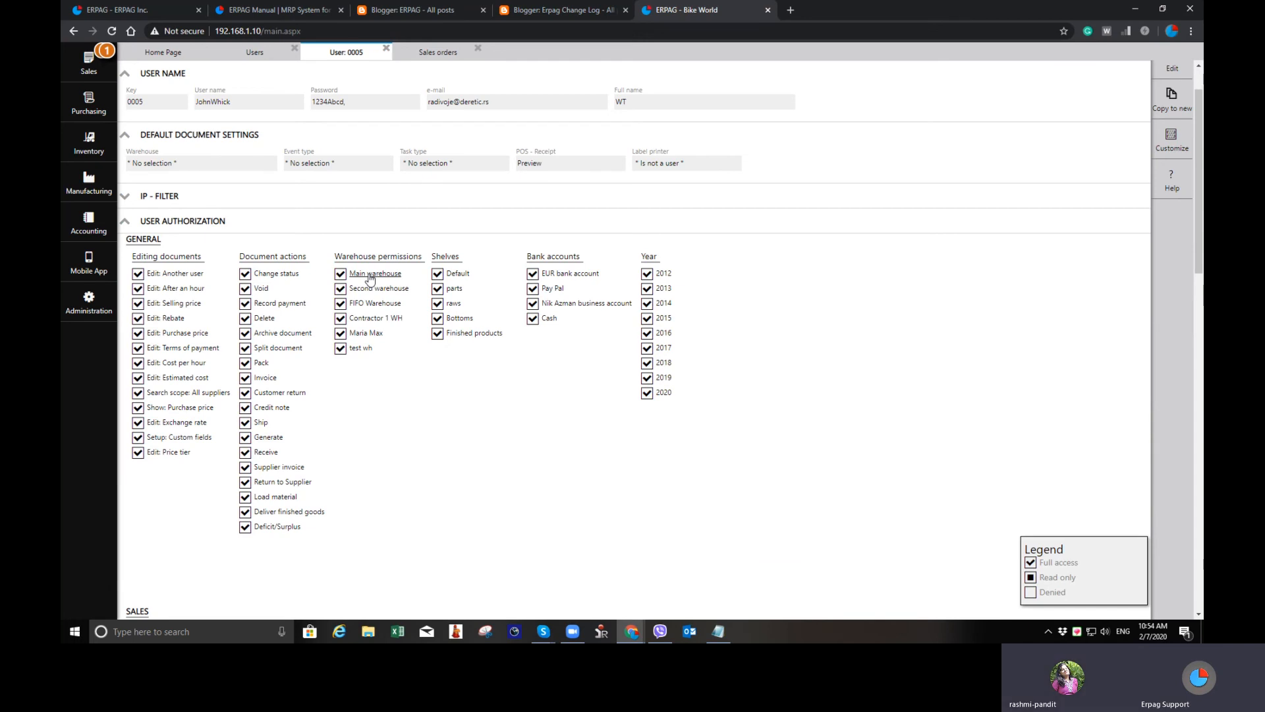
scroll(536, 517, down, 1)
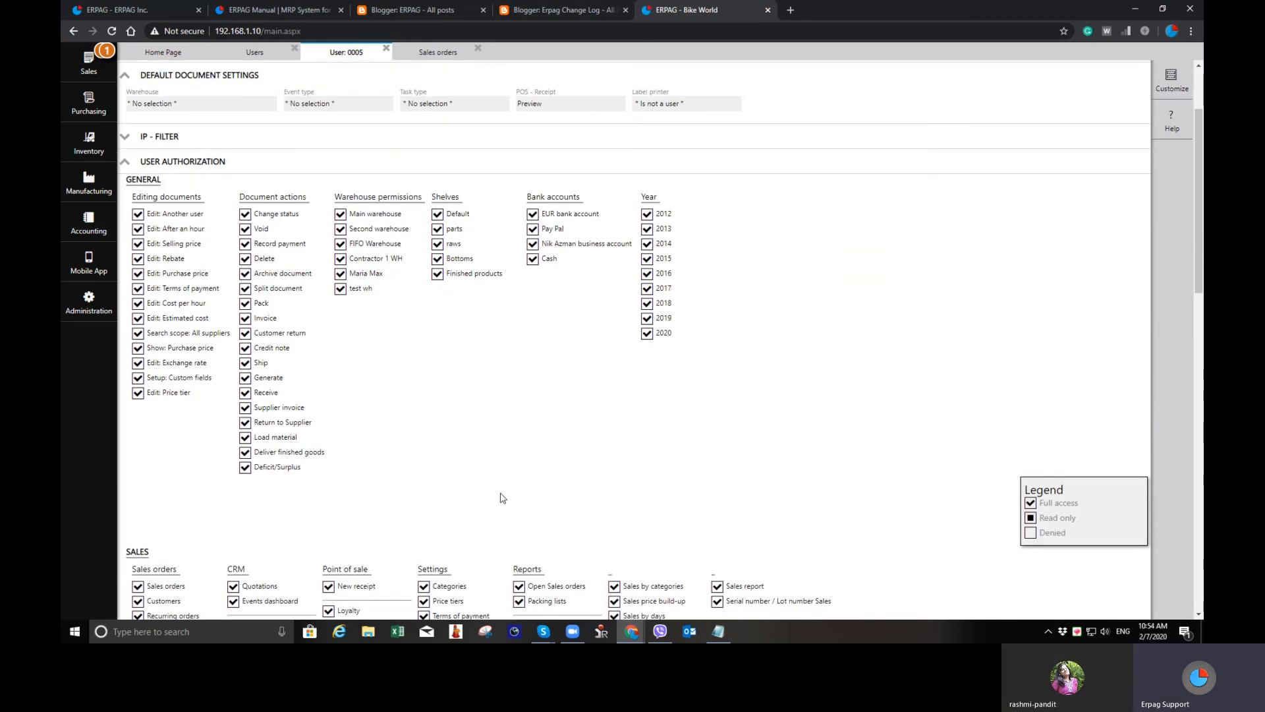
scroll(464, 486, down, 3)
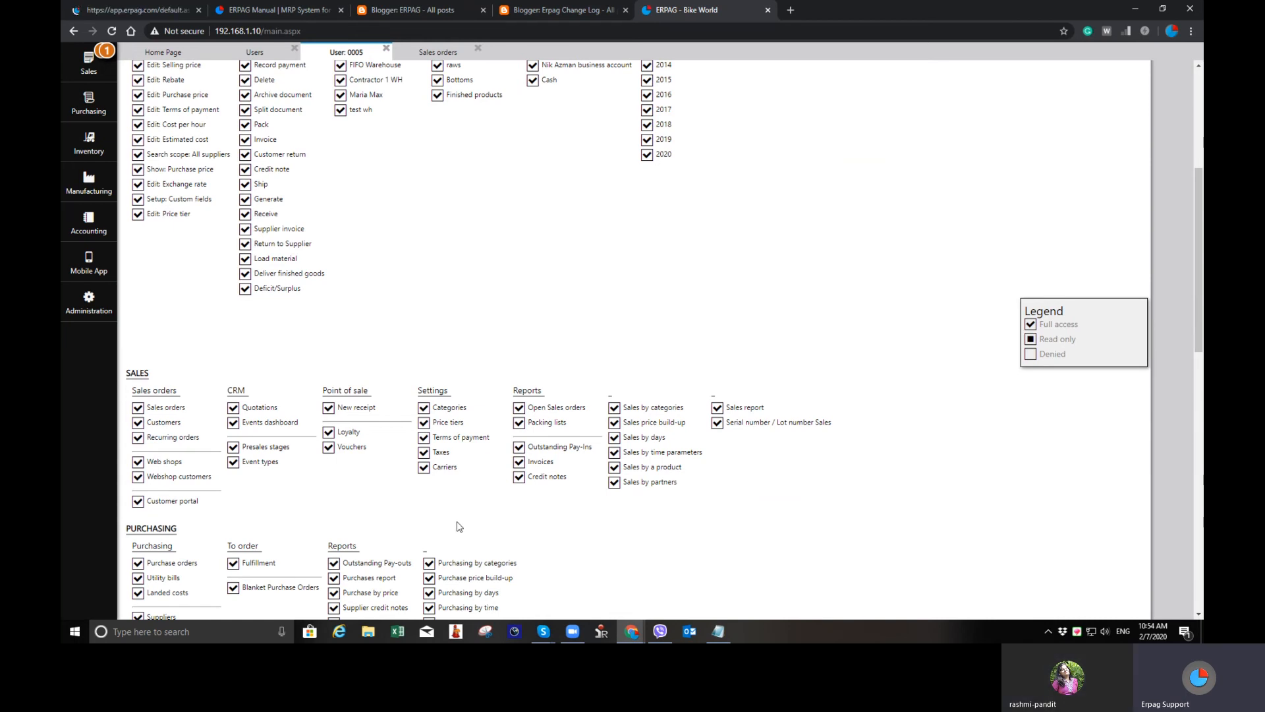
scroll(433, 517, down, 2)
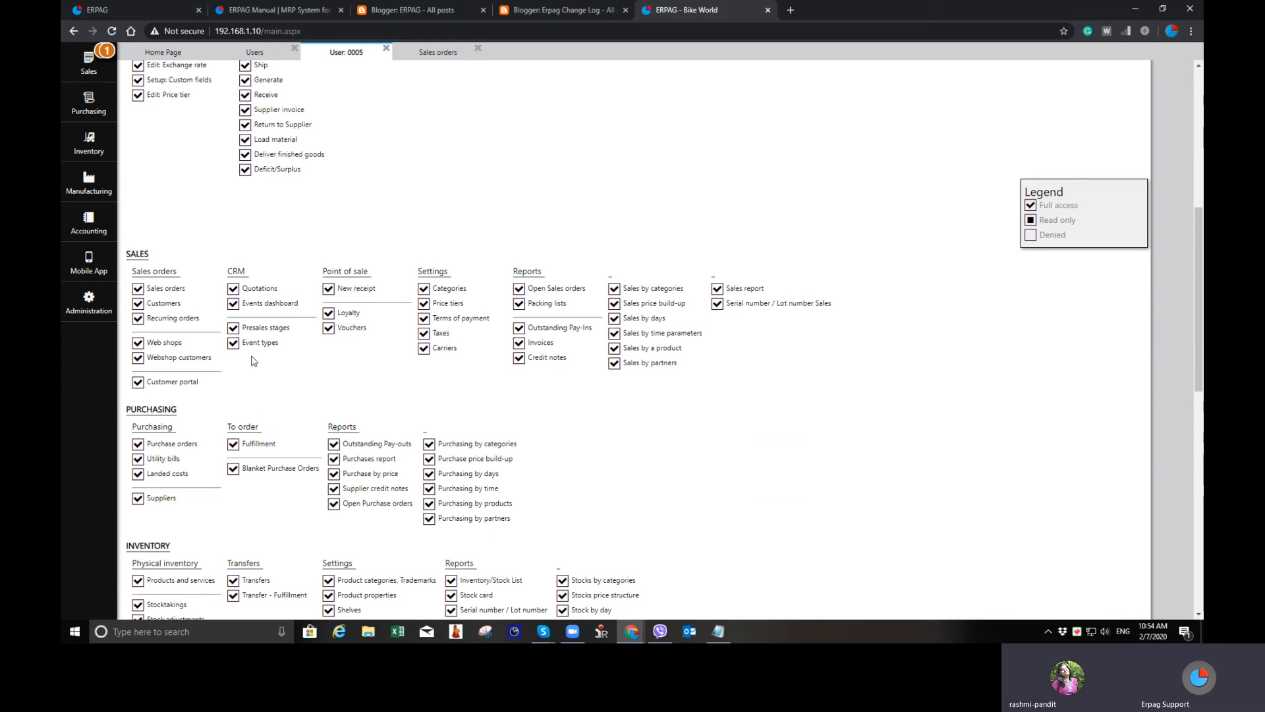
scroll(785, 276, up, 6)
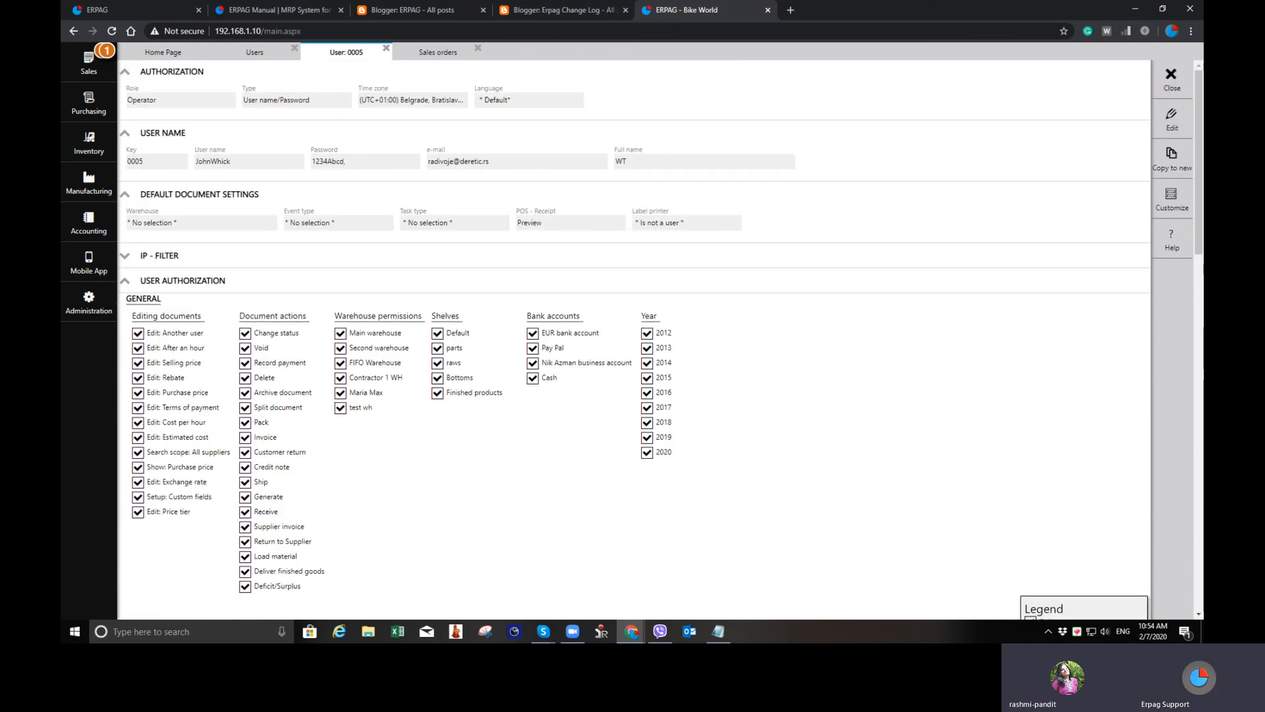
click(1171, 79)
click(295, 48)
click(267, 53)
click(295, 48)
Create a new product in the products and services list with the description "Tape 50mm/100m"
click(89, 142)
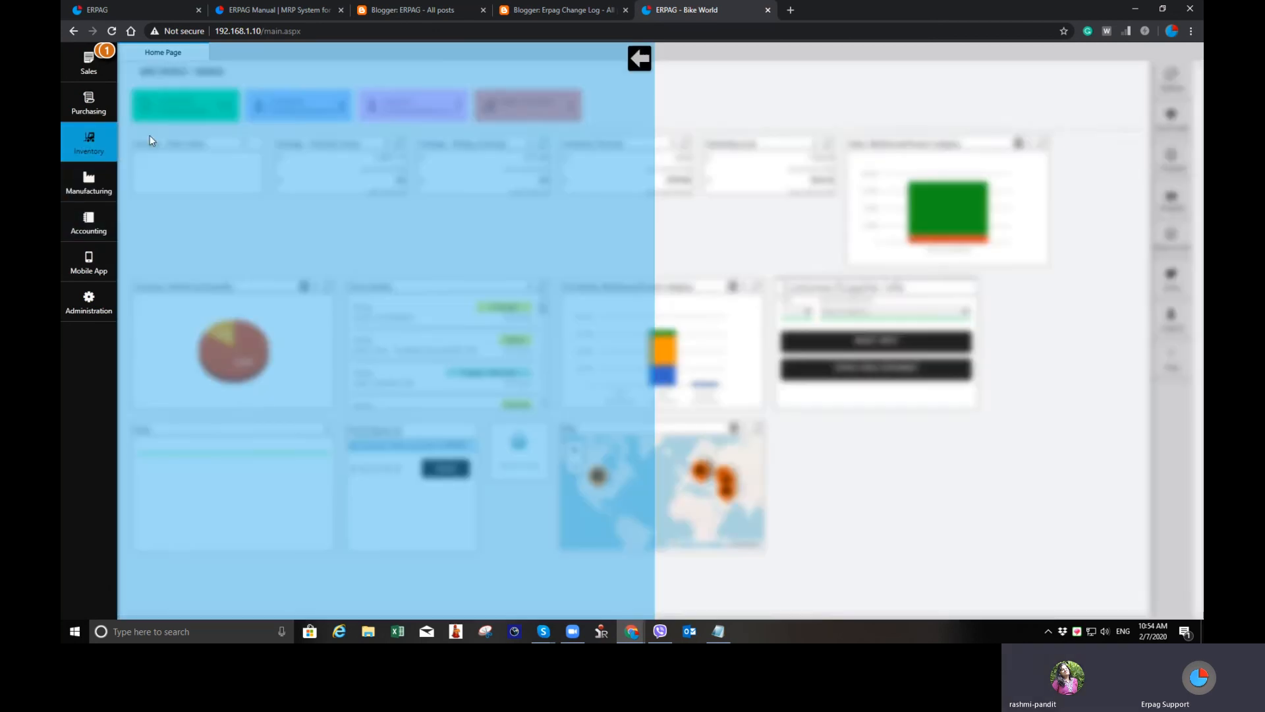
click(217, 93)
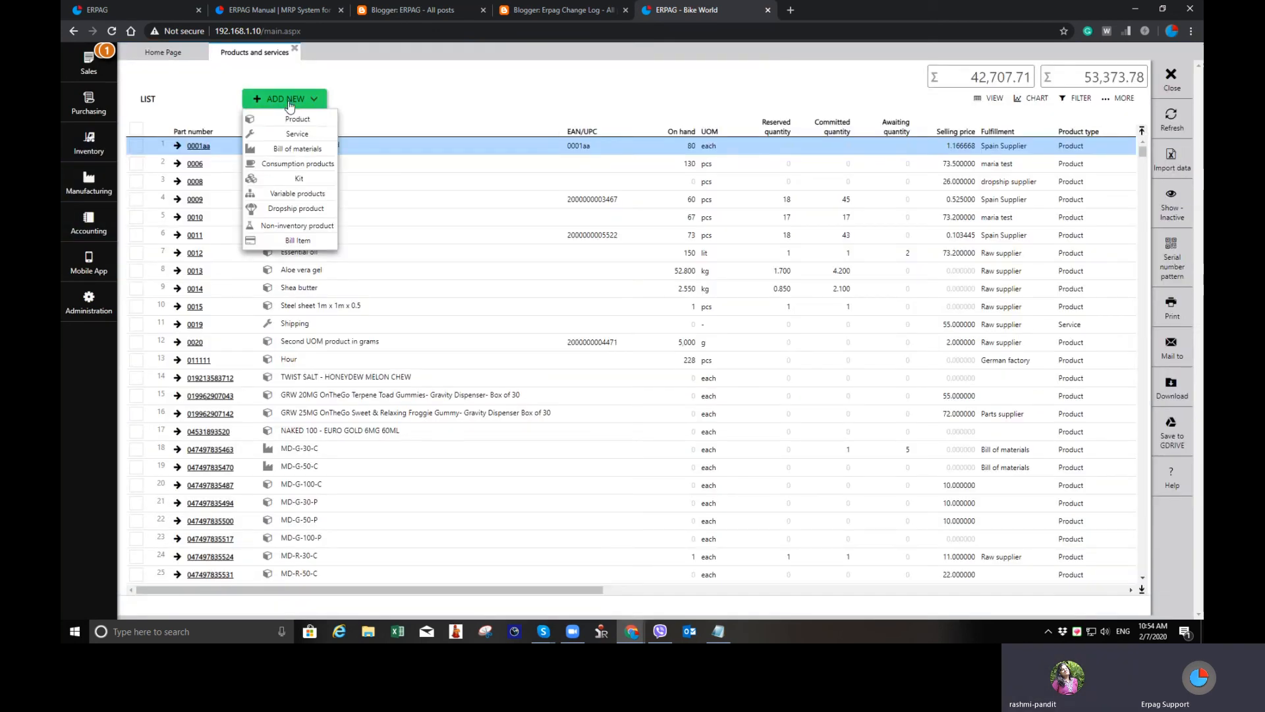
click(295, 102)
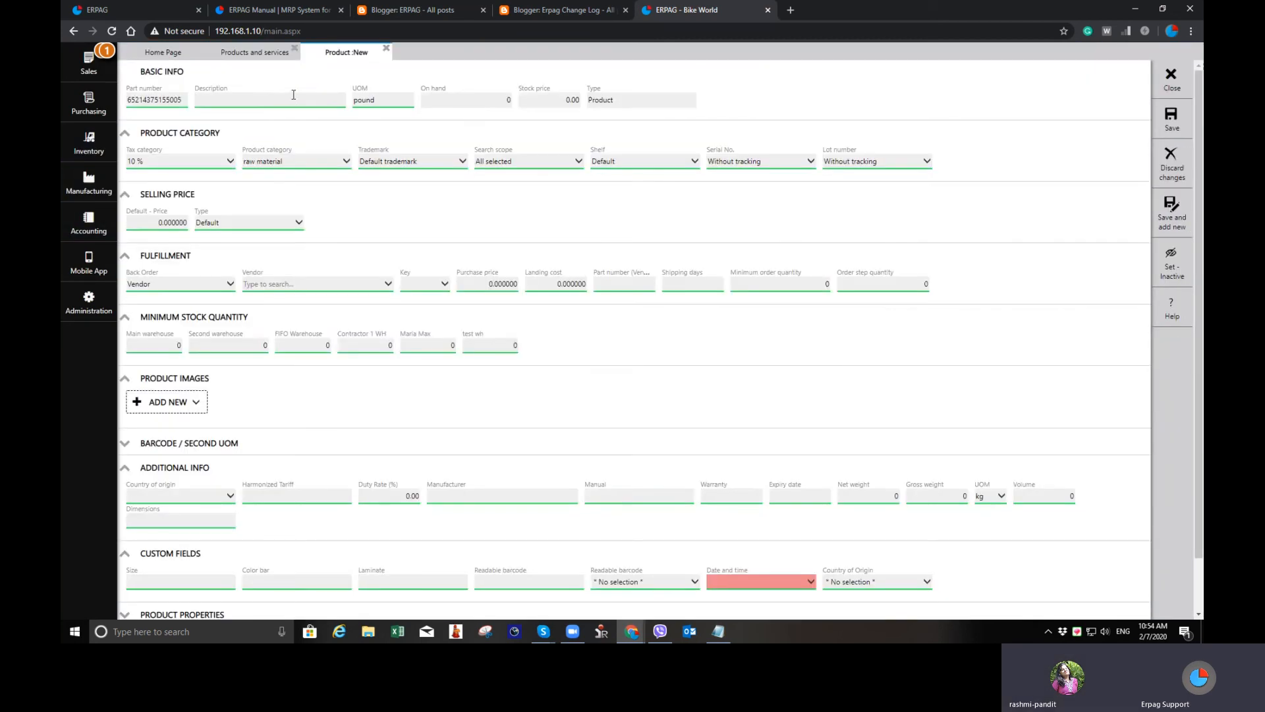
text(Tape)
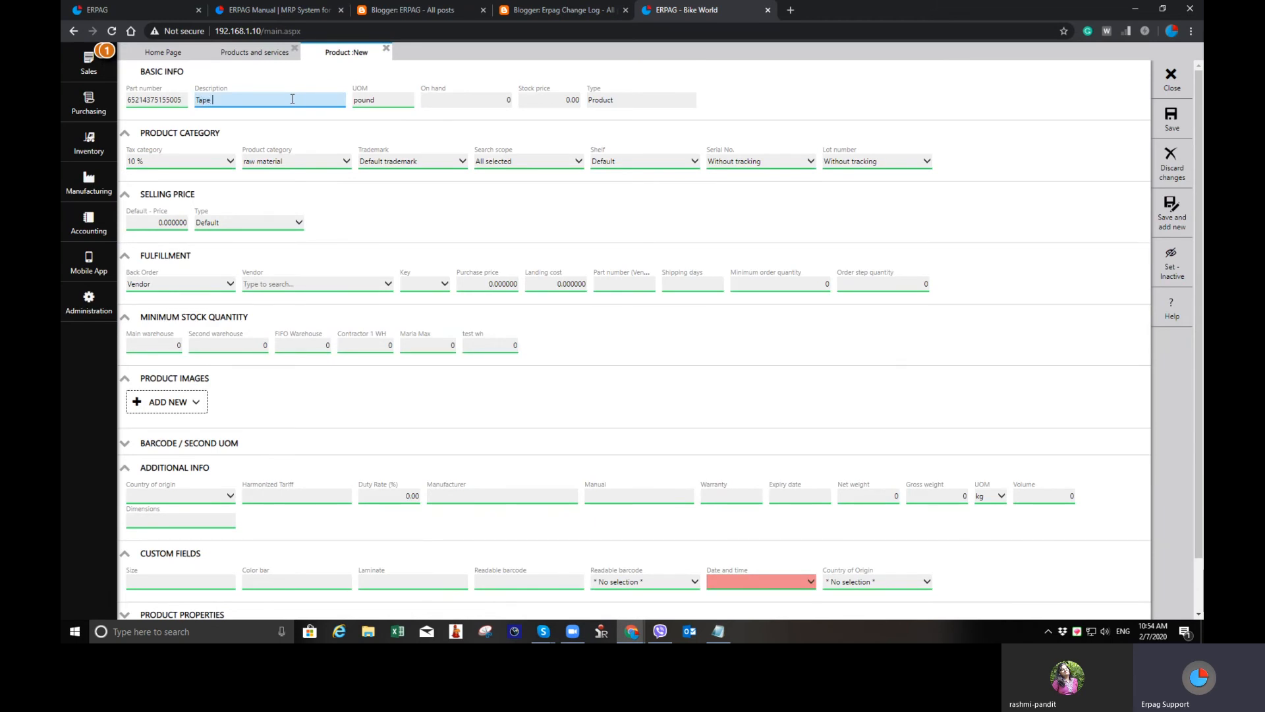
text( 50mm/0)
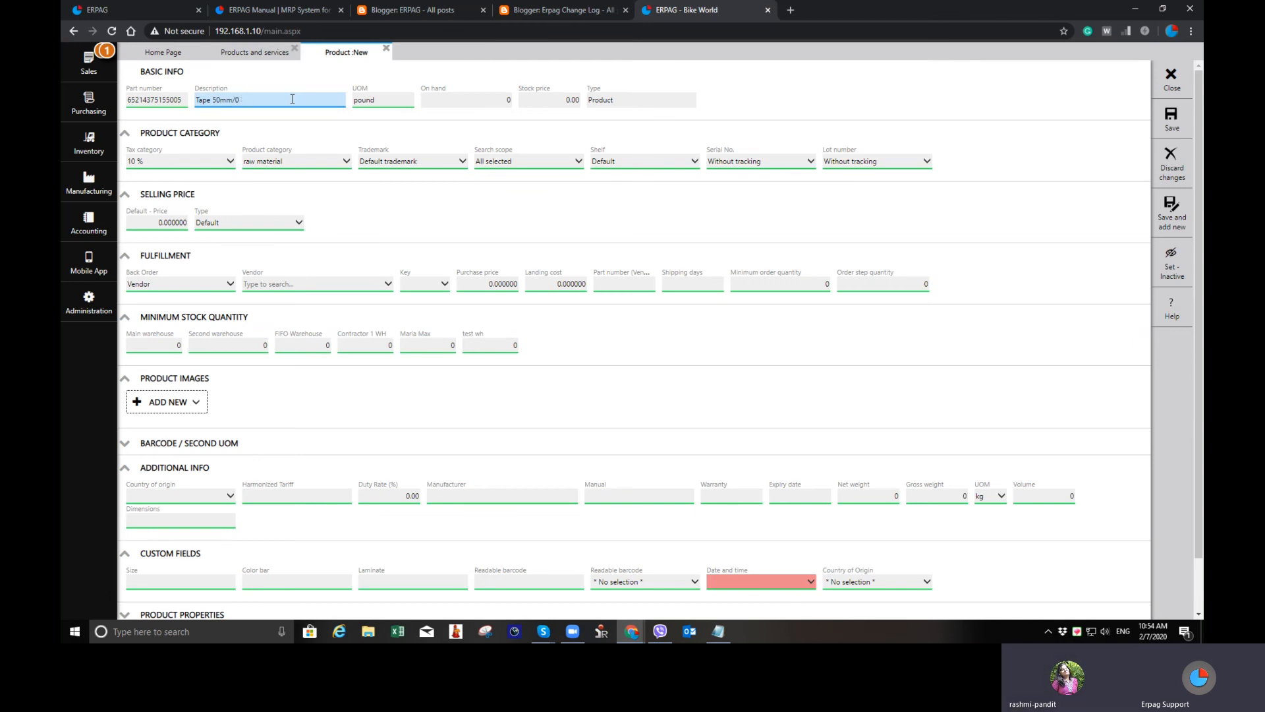
key(BackSpace)
text(100m)
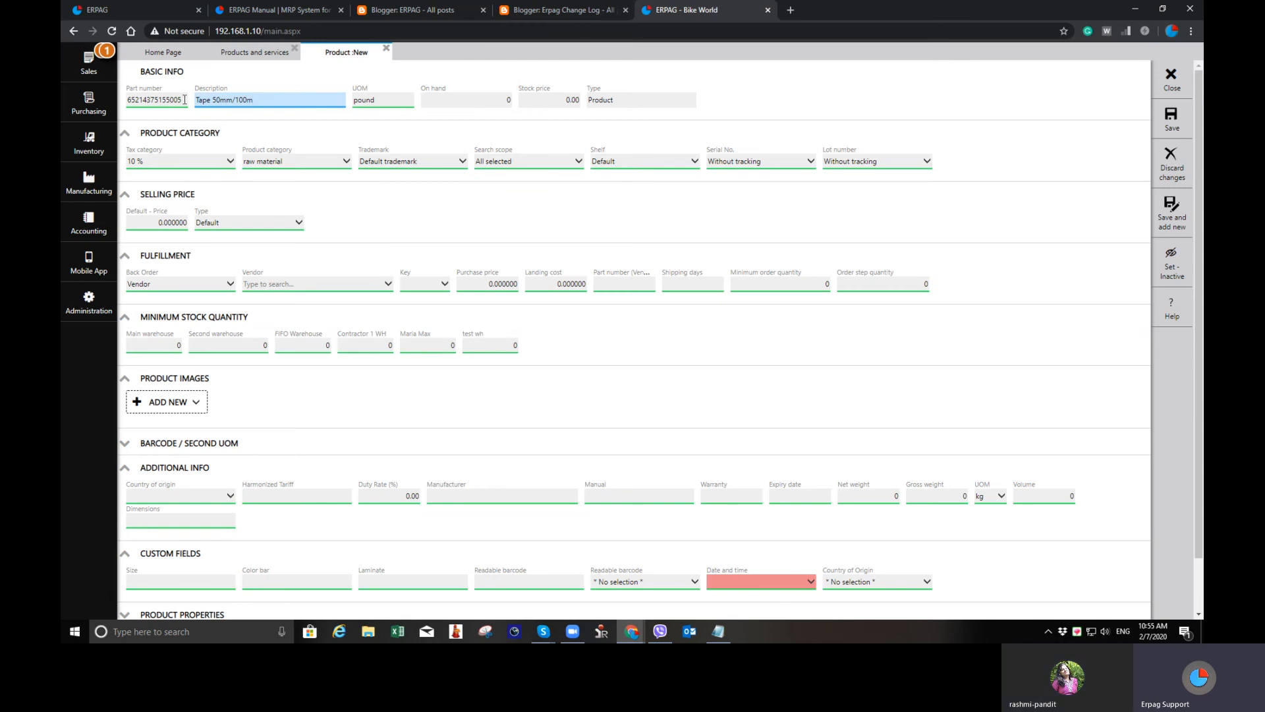
Set the new tape product's part number to T50100 and its unit of measure to rolls
key(shift+Tab)
text(T)
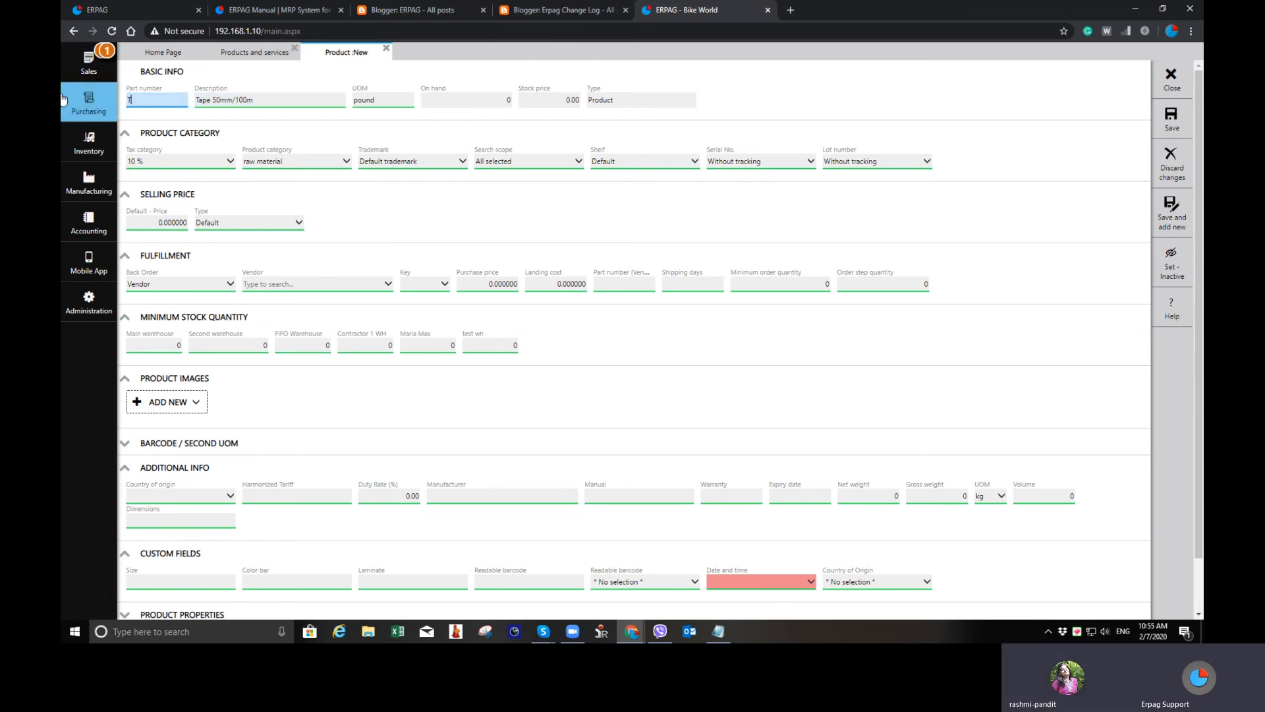
text(50100)
click(383, 99)
text(RO)
key(BackSpace)
key(BackSpace)
text(rolls)
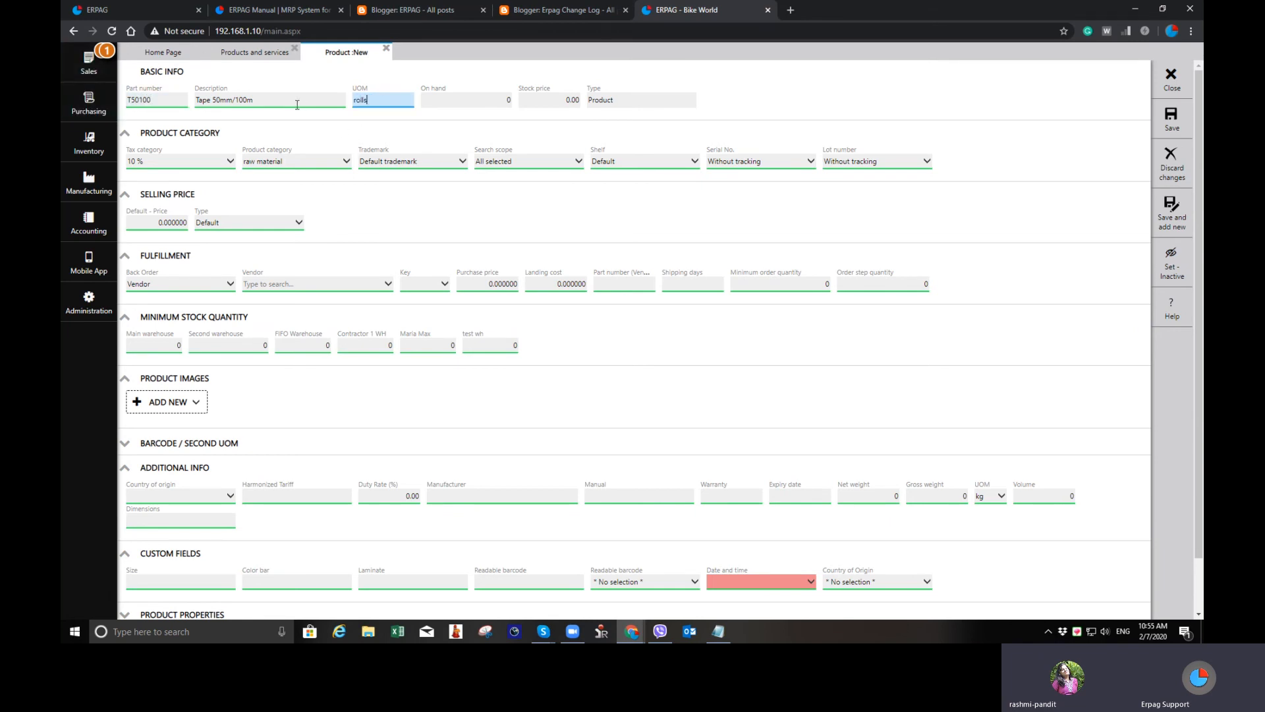
Assign vendor 3M with key 235 at a purchase price of 5, then save and close the tape product
click(290, 285)
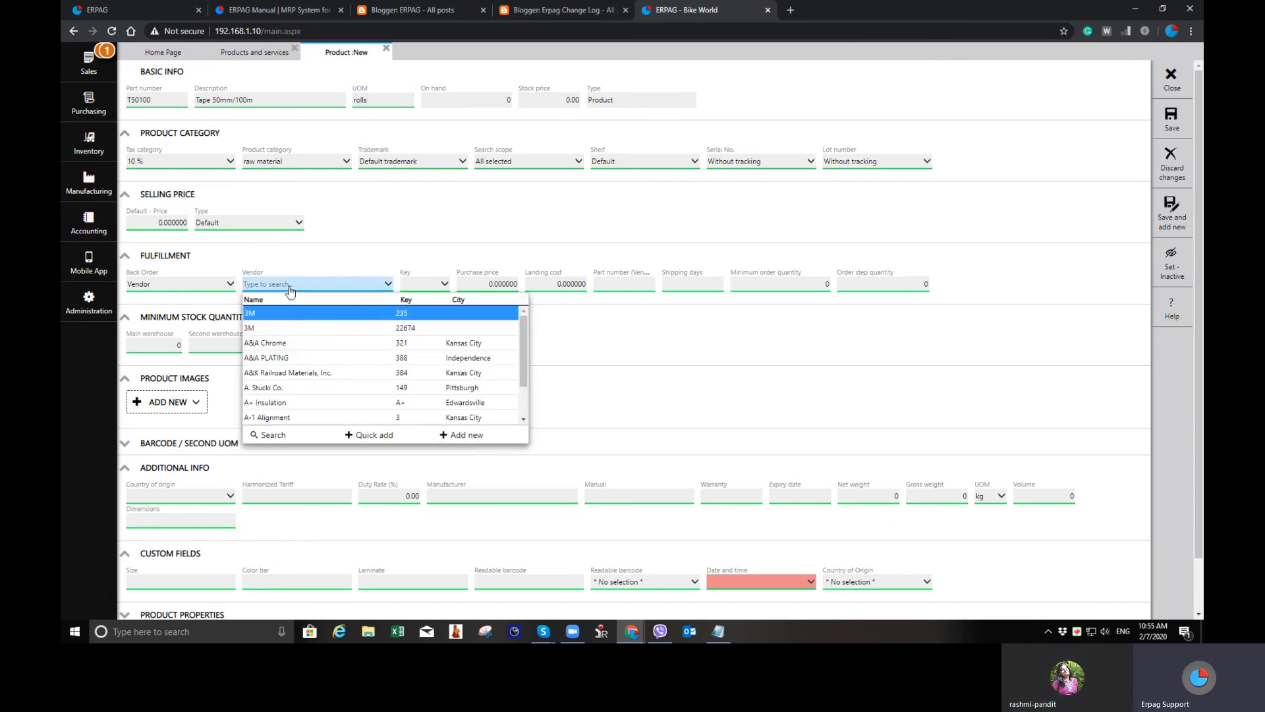
click(315, 313)
click(501, 285)
text(5)
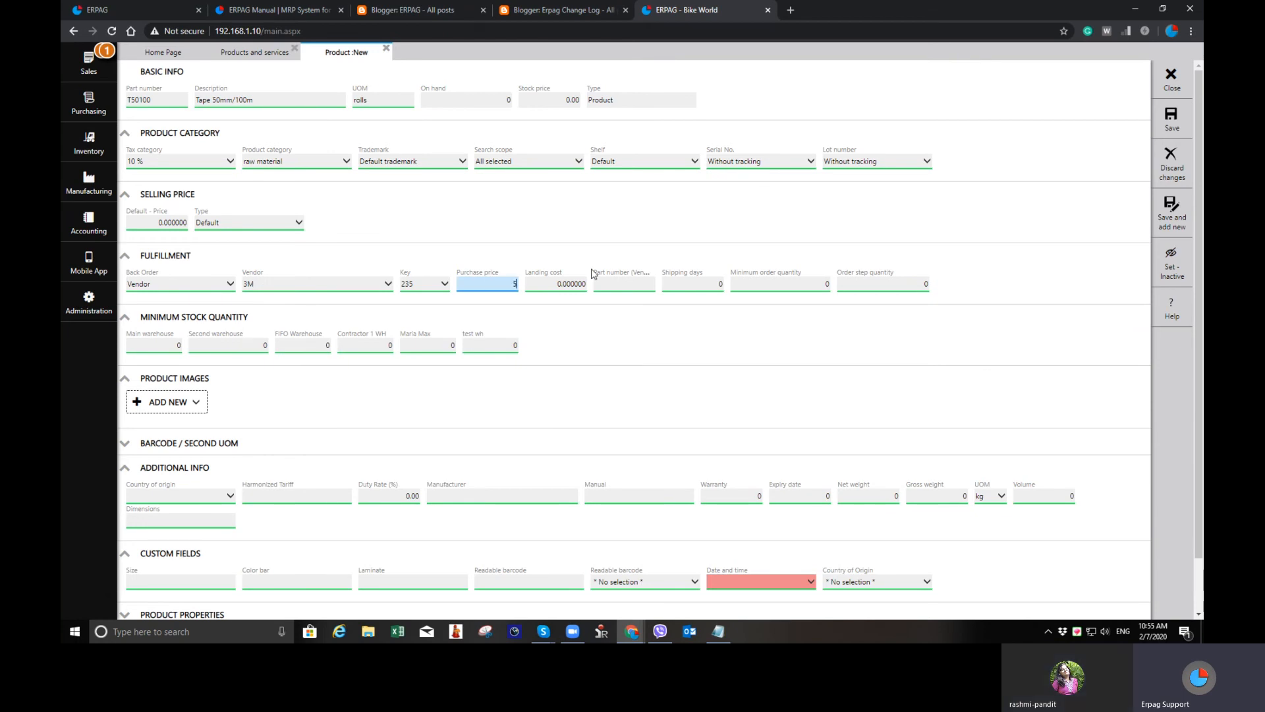
click(593, 273)
click(1186, 130)
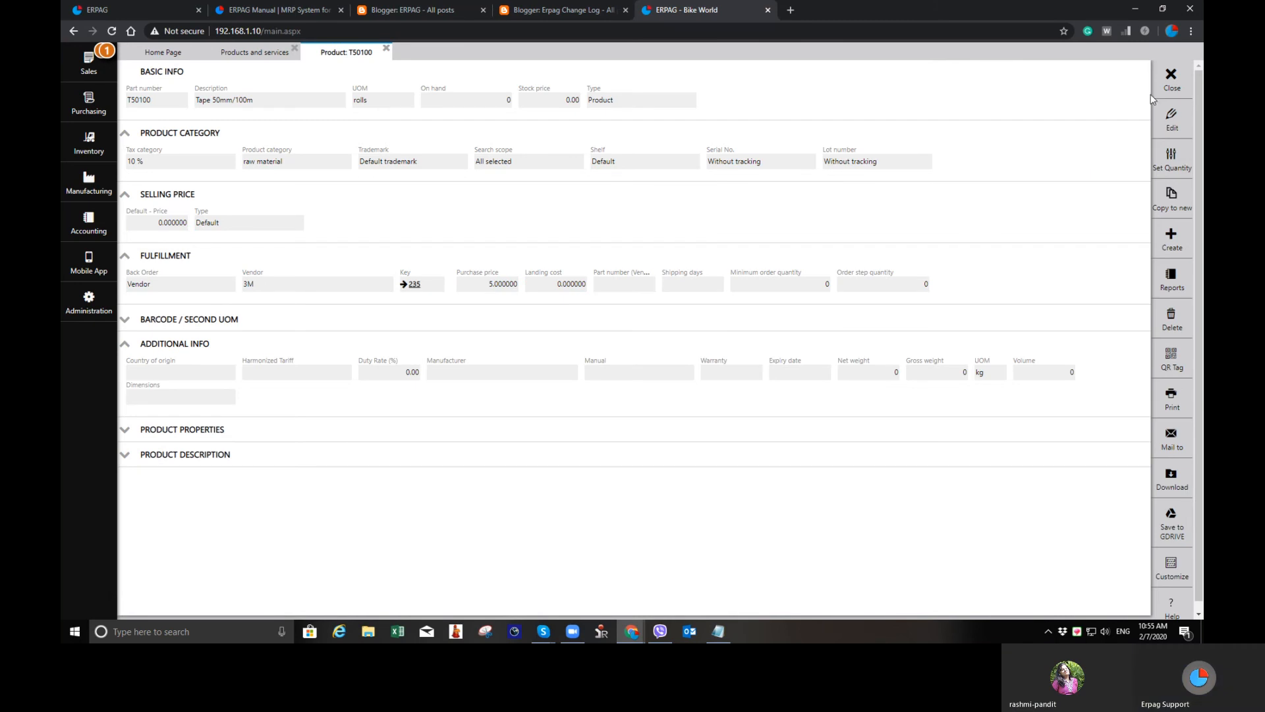
click(1172, 78)
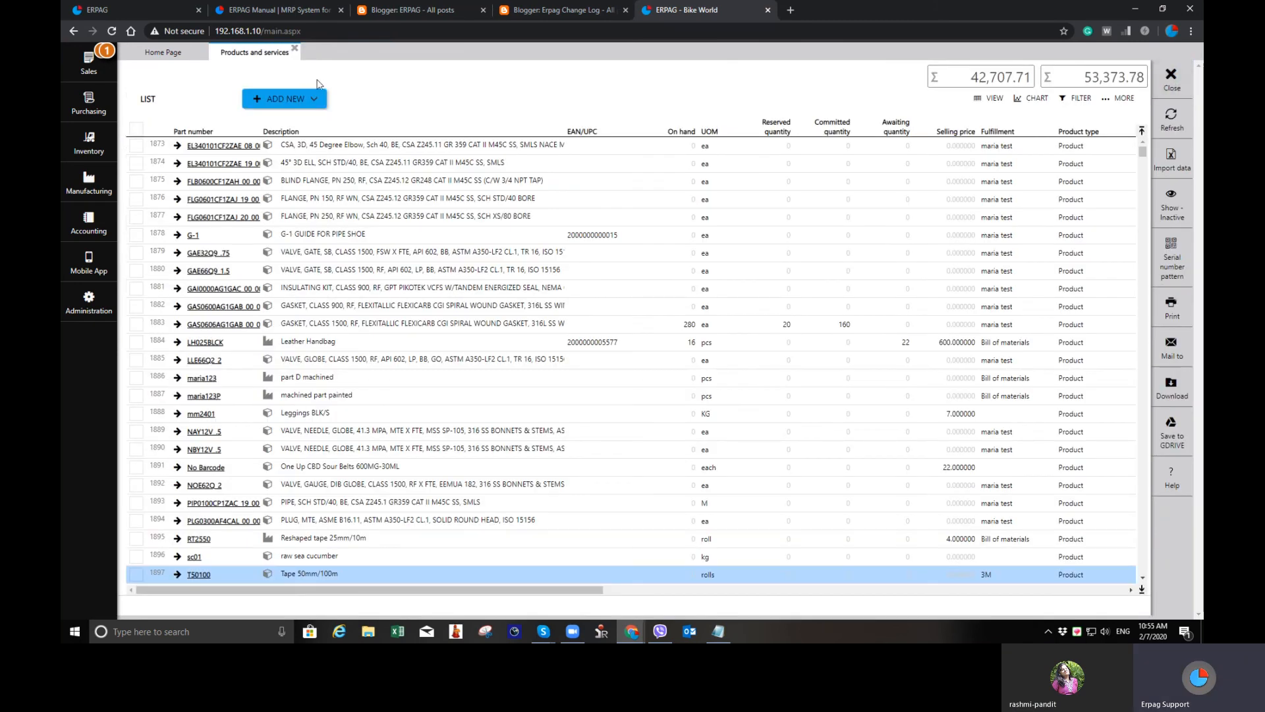
Close and reopen the products and services list and start a new bill of materials product
click(294, 48)
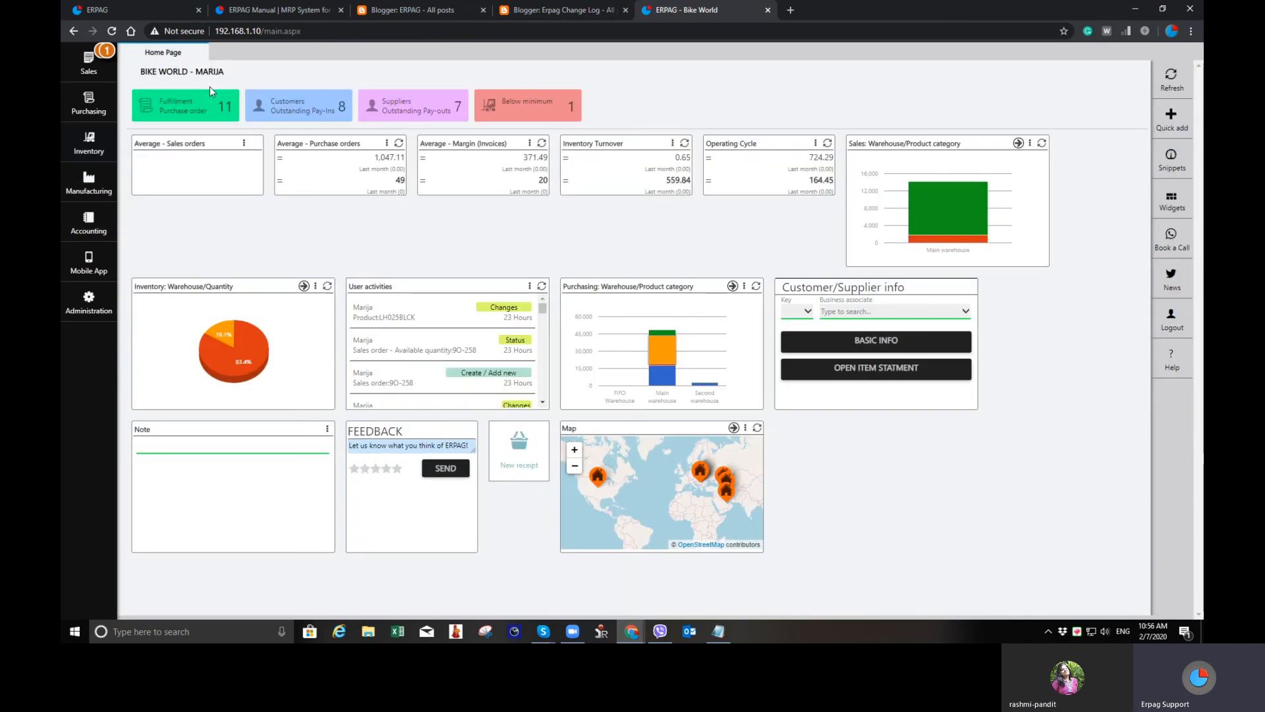
mouse_move(296, 102)
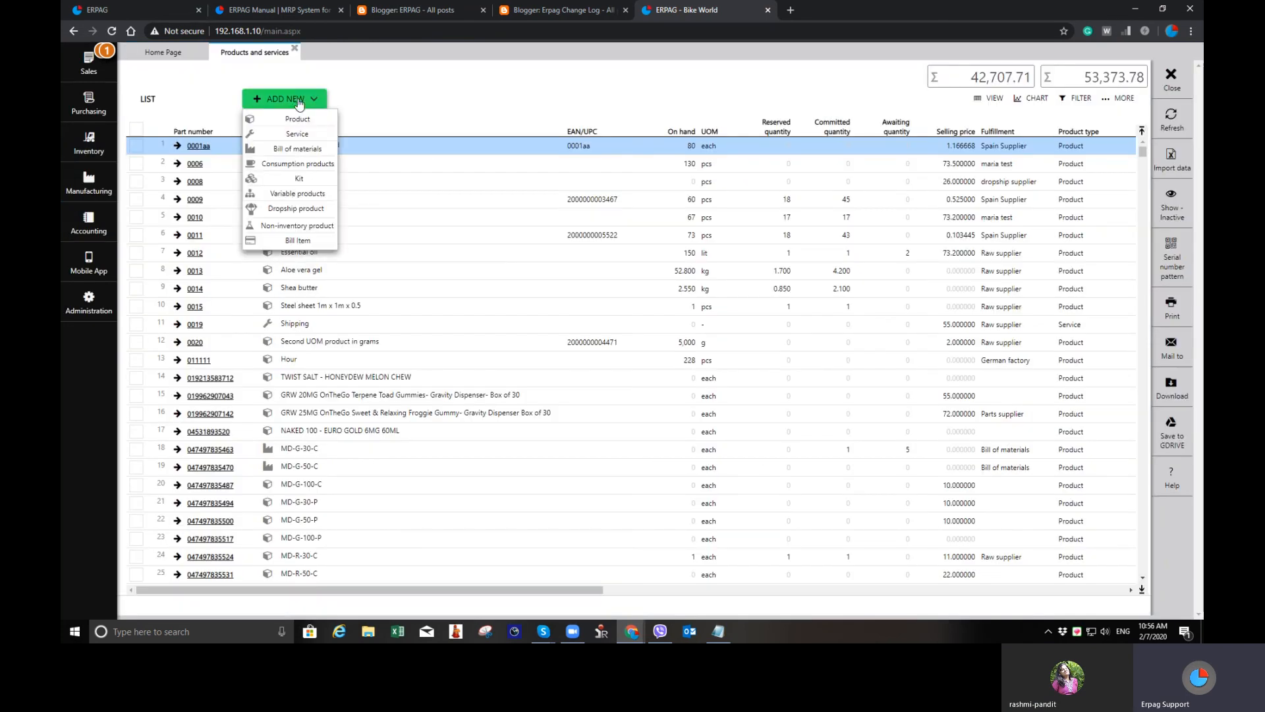
click(312, 149)
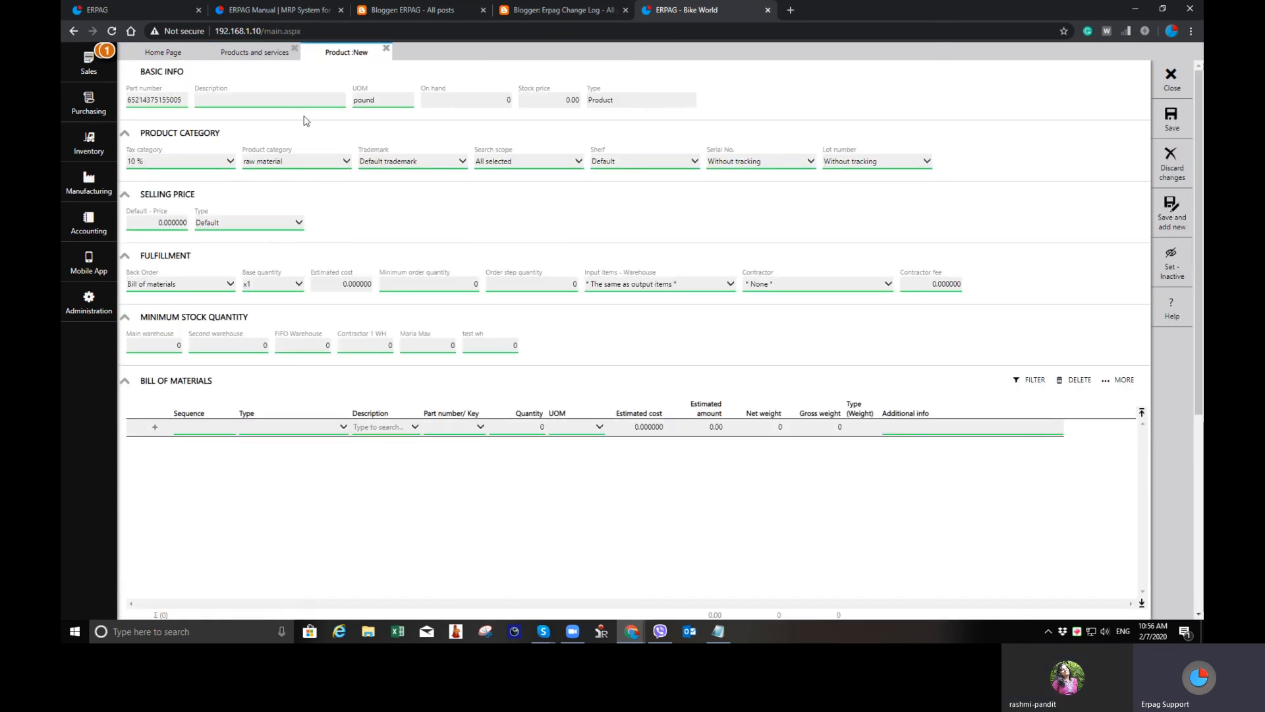
Fill in the new product's basic info with description "Reshaped tape 50mm/10m", part number RT50100 and unit of measure rolls
click(298, 99)
text(Reshaped )
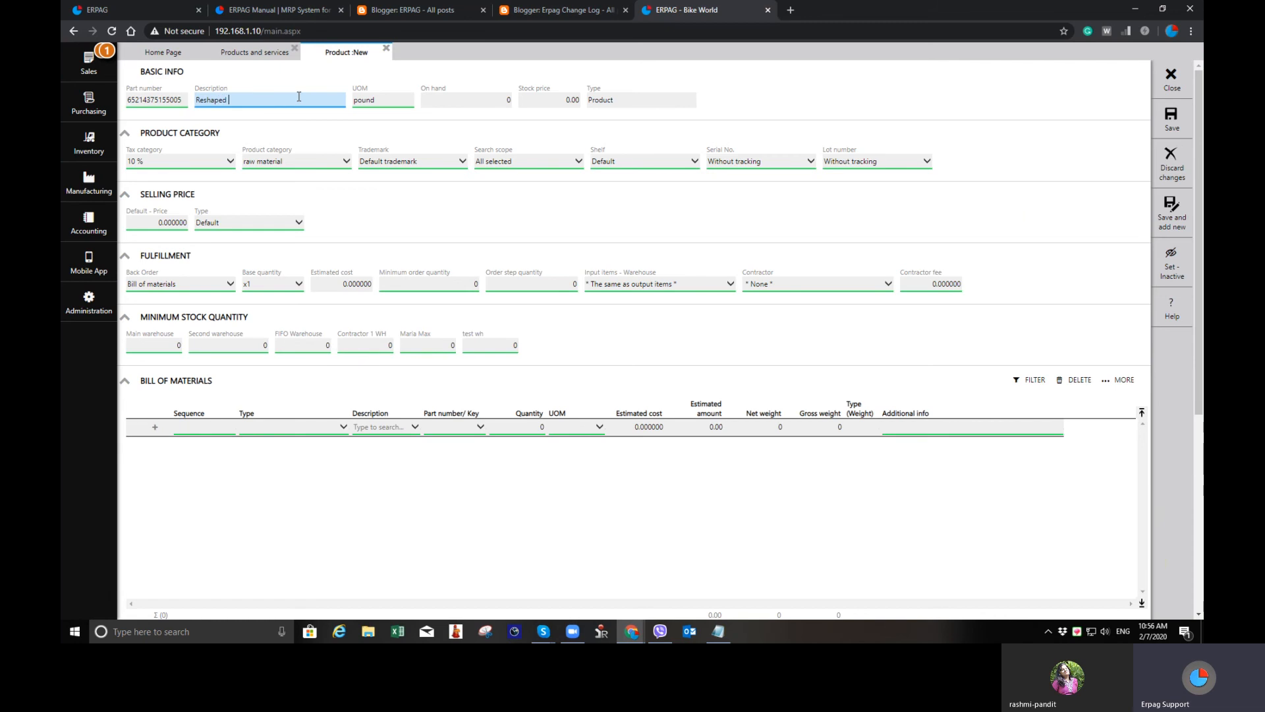
text(tape 50mm/100m)
key(shift+Tab)
text(RT)
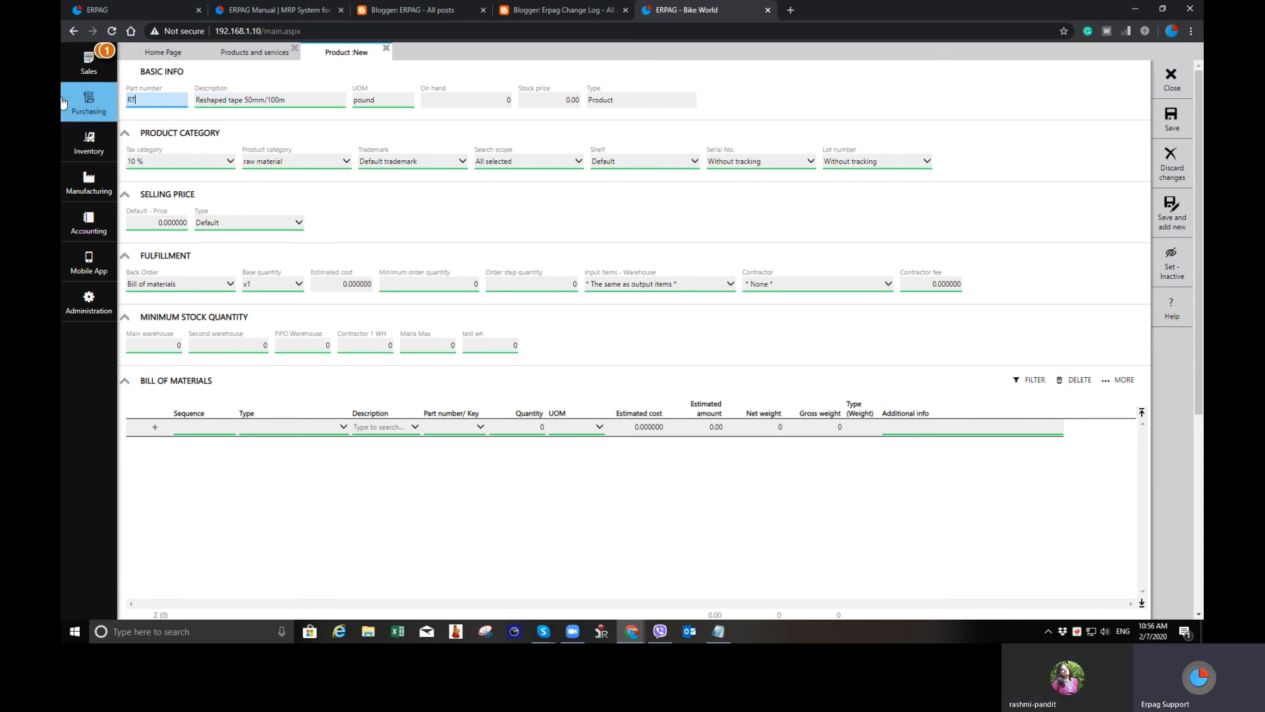
text(50100)
click(382, 97)
text(rolls)
click(290, 98)
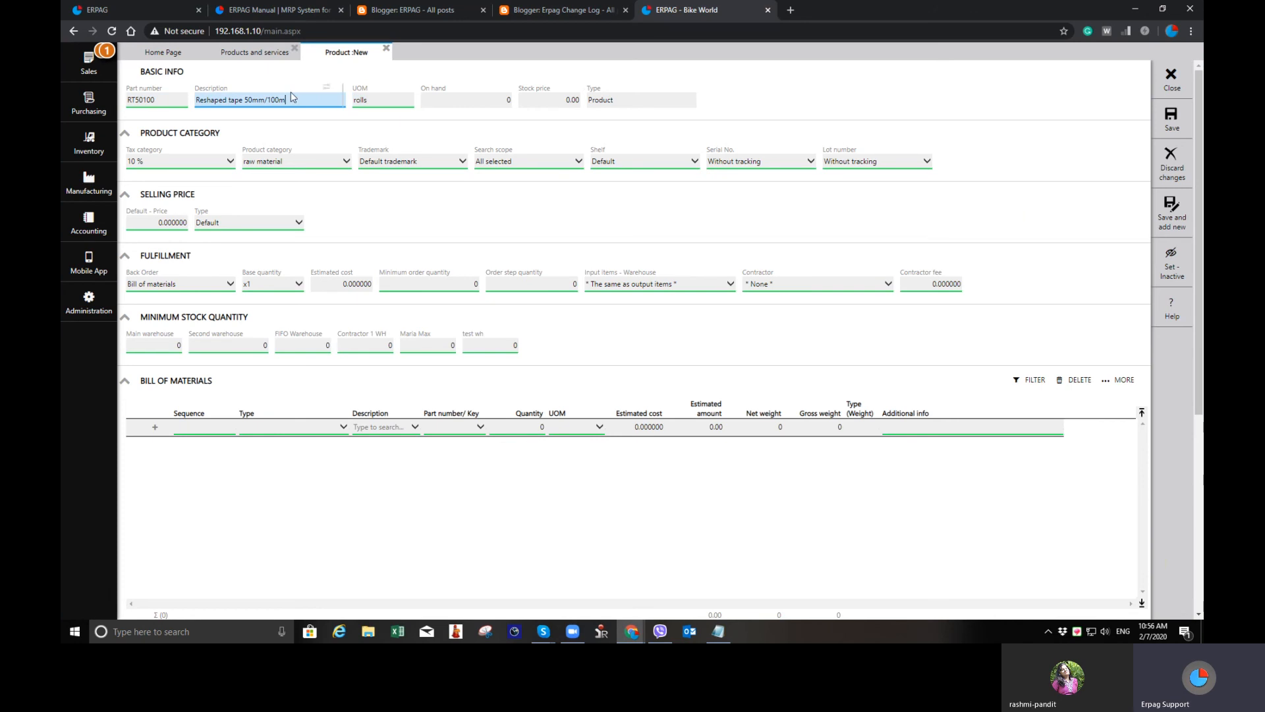
text(m)
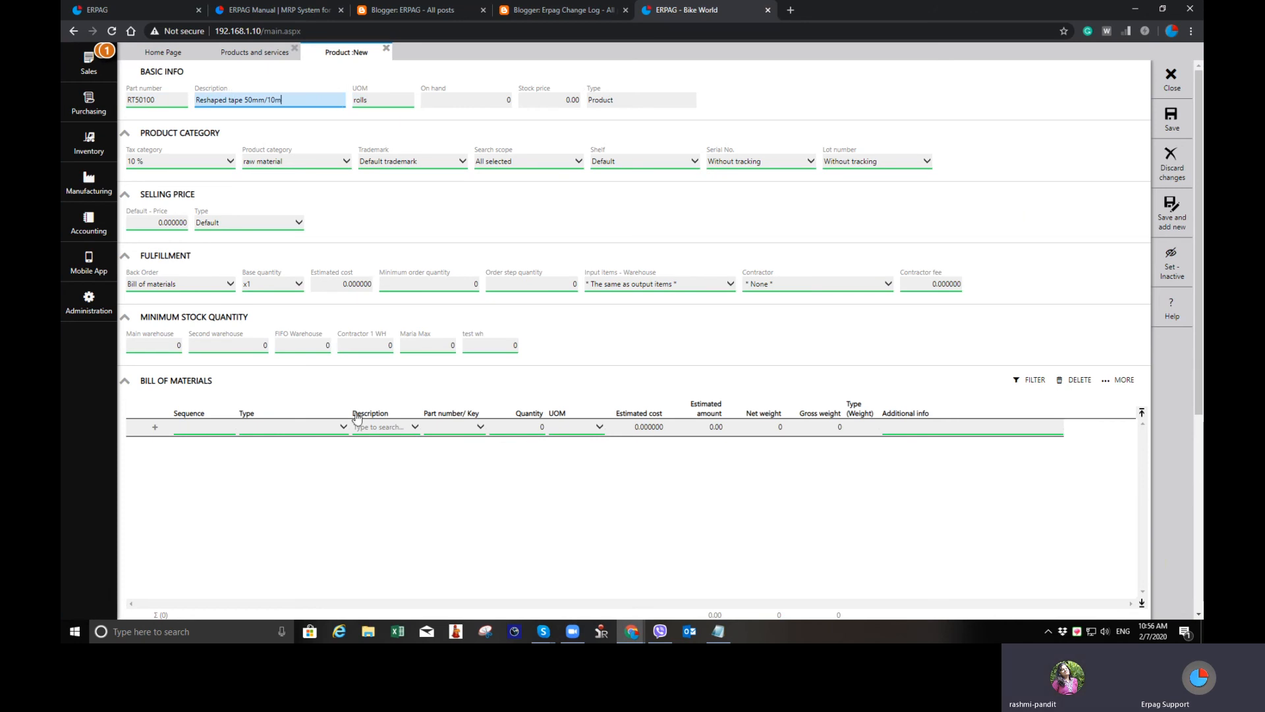
Add Tape 50mm/100m as a component in the bill of materials and set the base quantity to x10
click(305, 430)
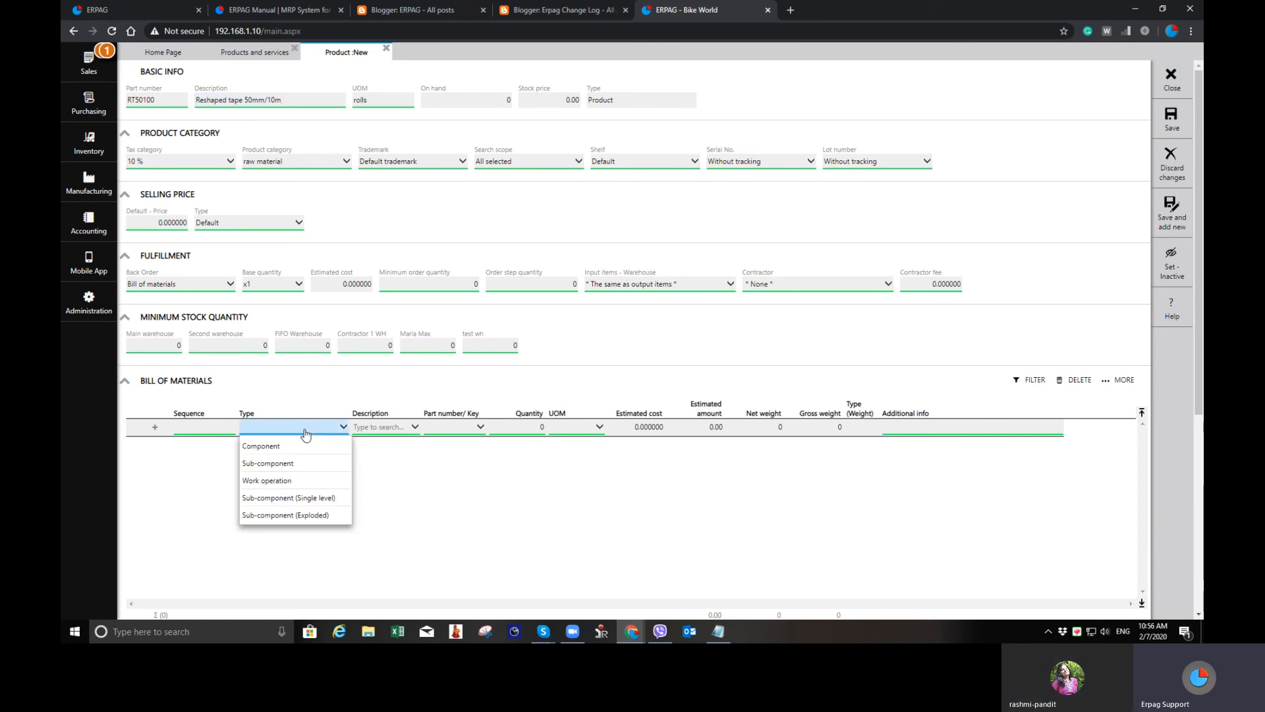
click(382, 429)
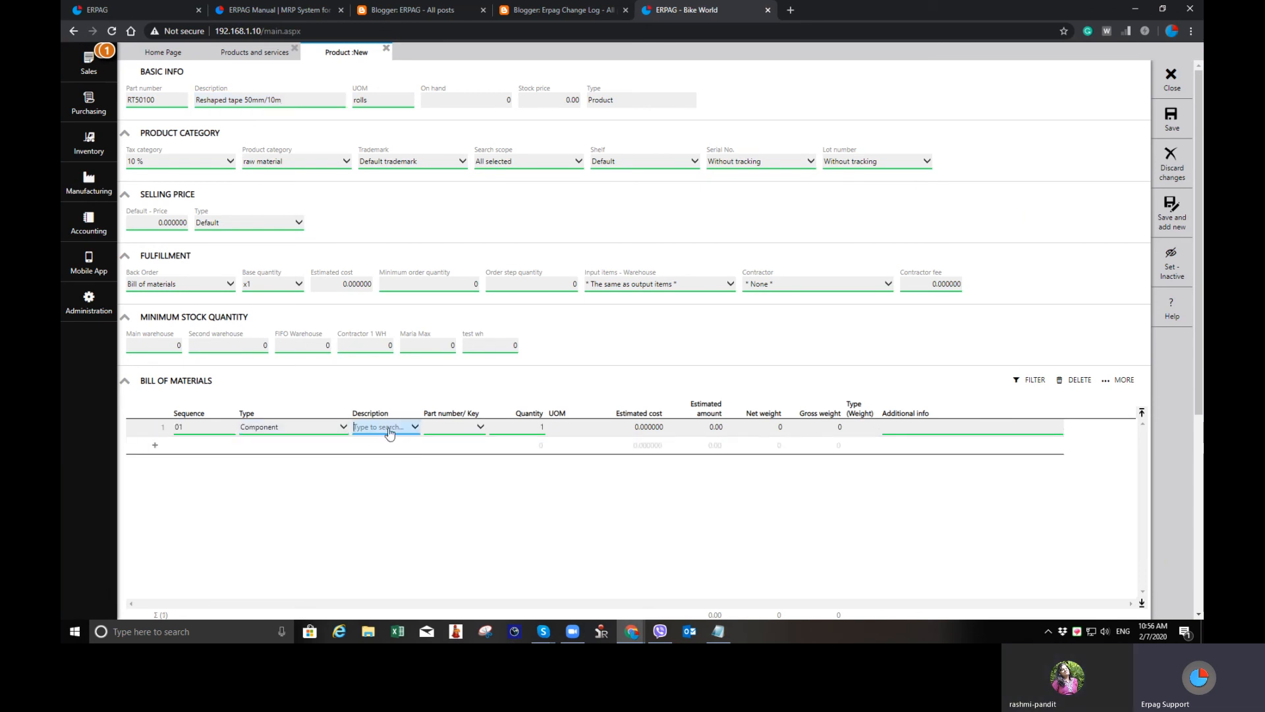
text(tape)
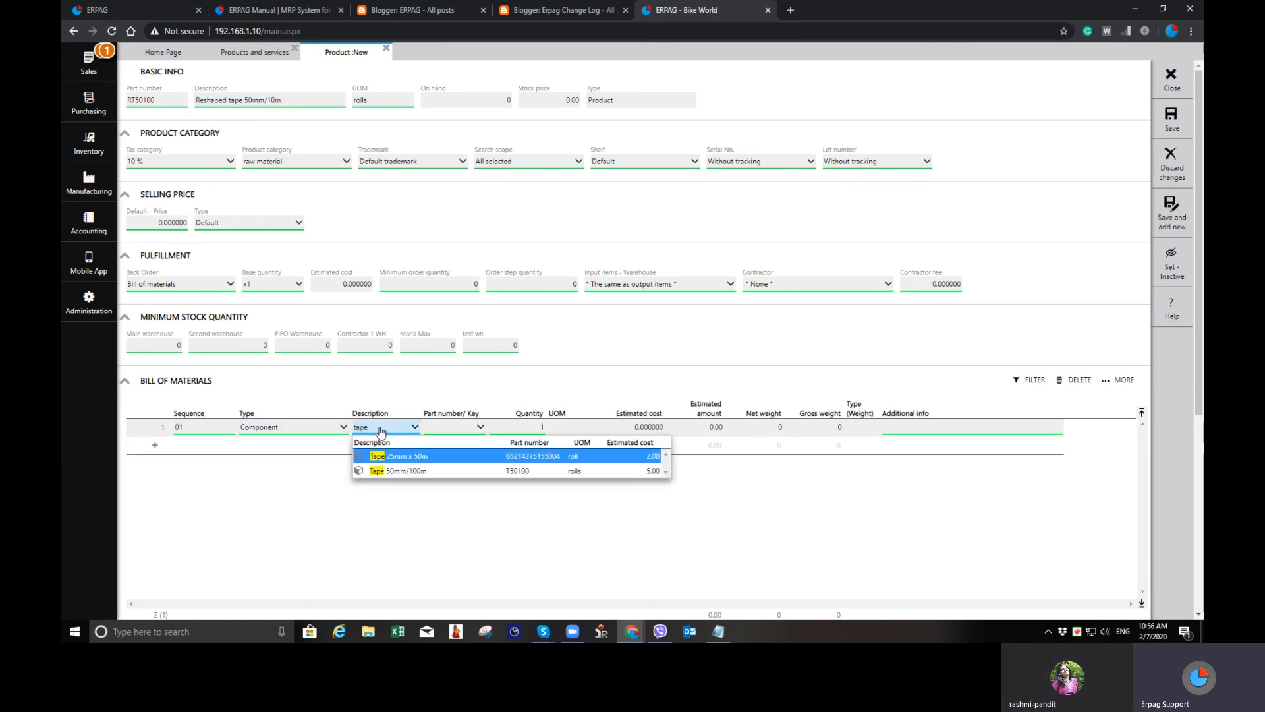
click(425, 475)
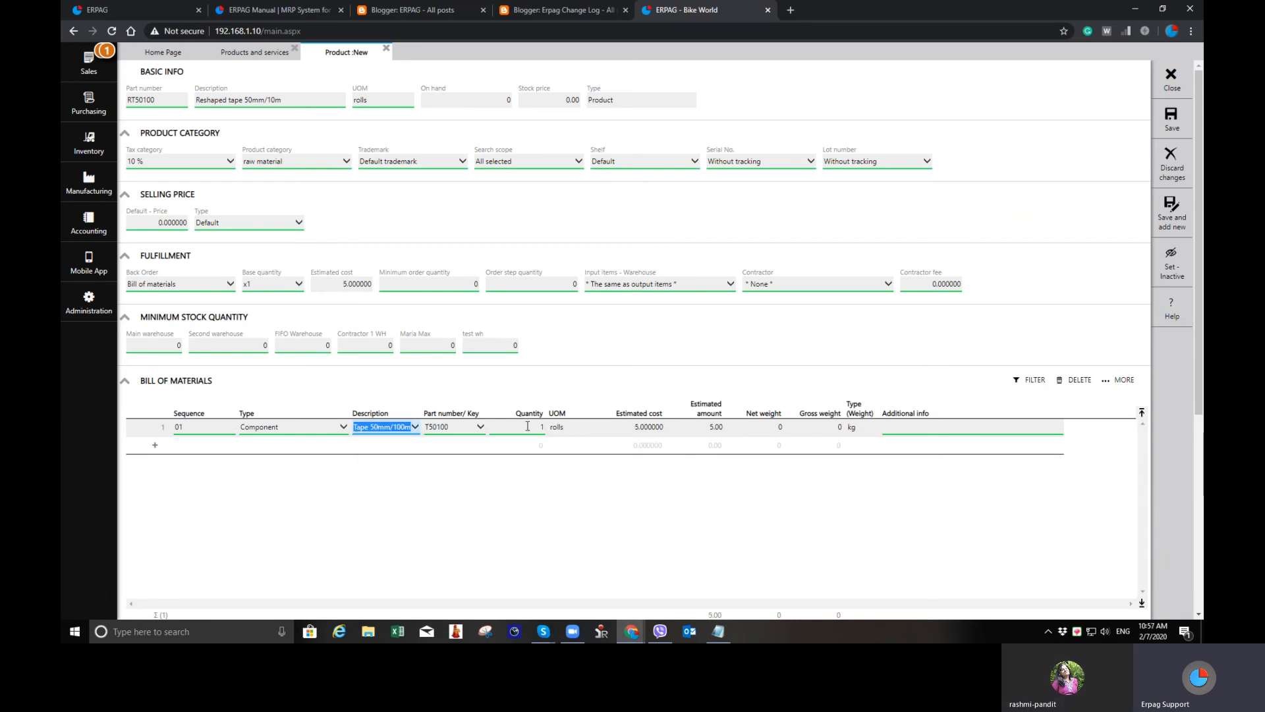
click(296, 284)
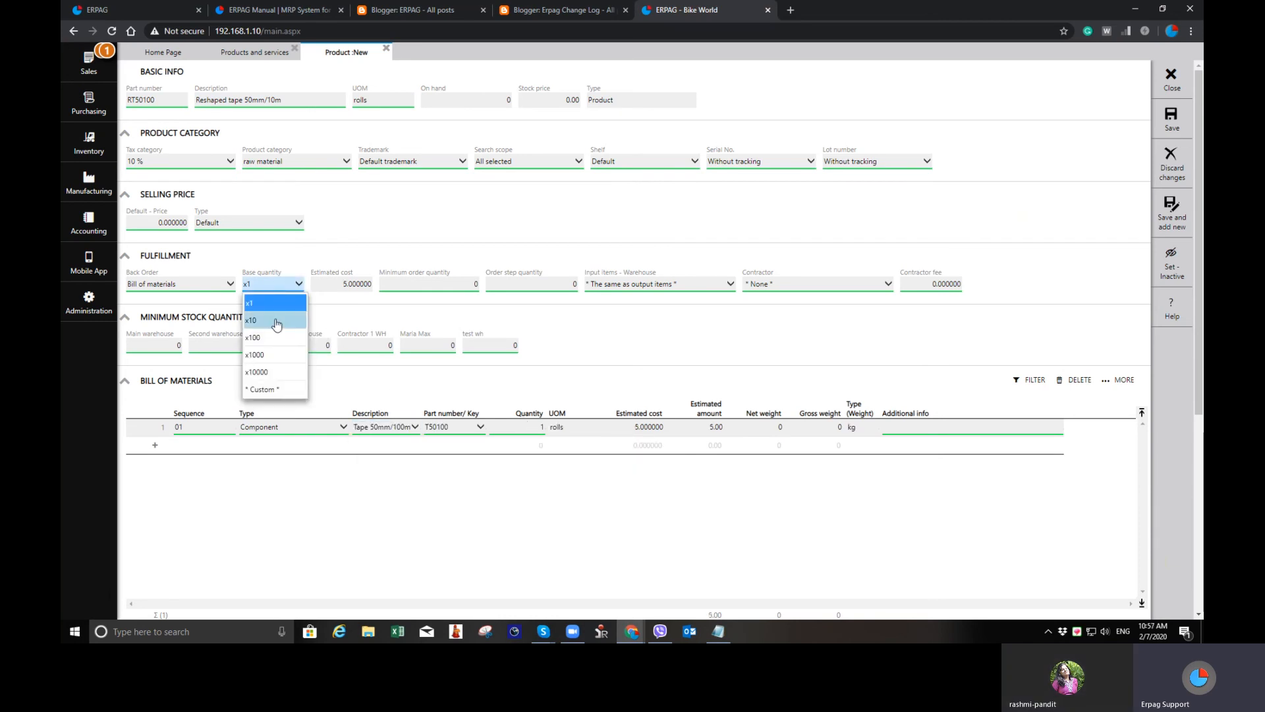
click(275, 319)
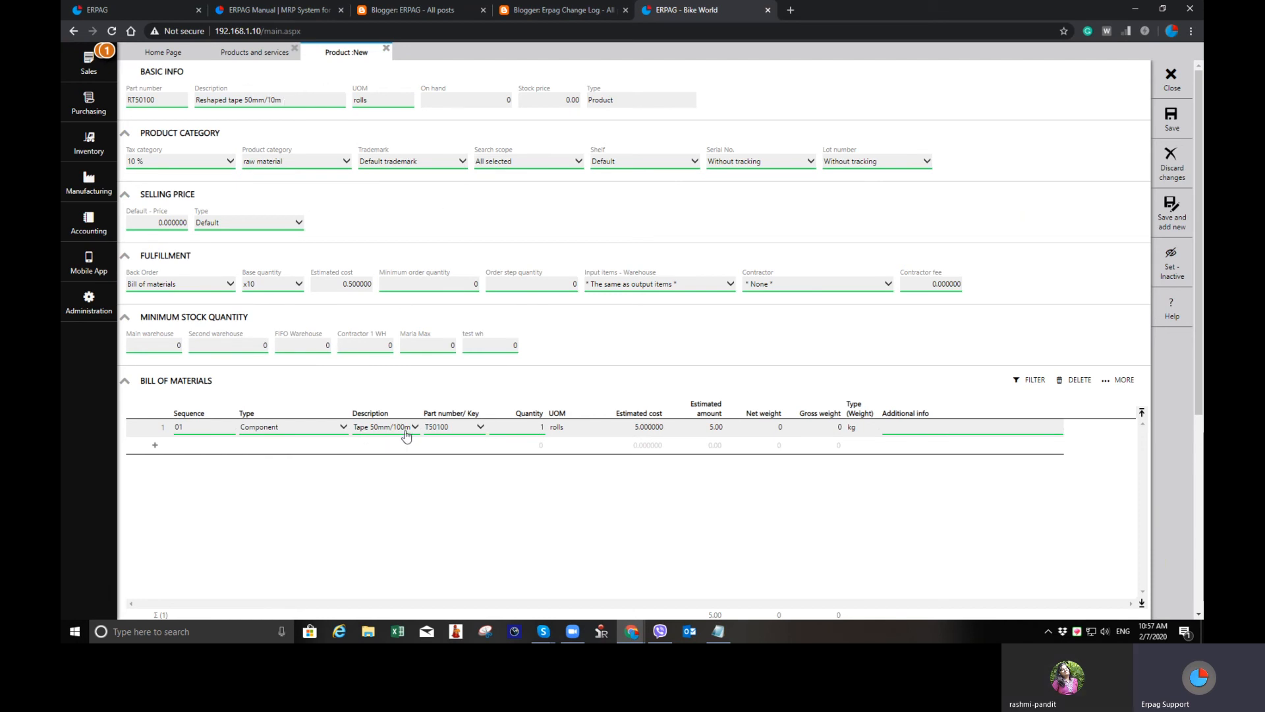
Add a 20-minute "Reshaping the tape" work operation to the bill of materials, and save and close the product
click(339, 448)
click(333, 446)
click(299, 500)
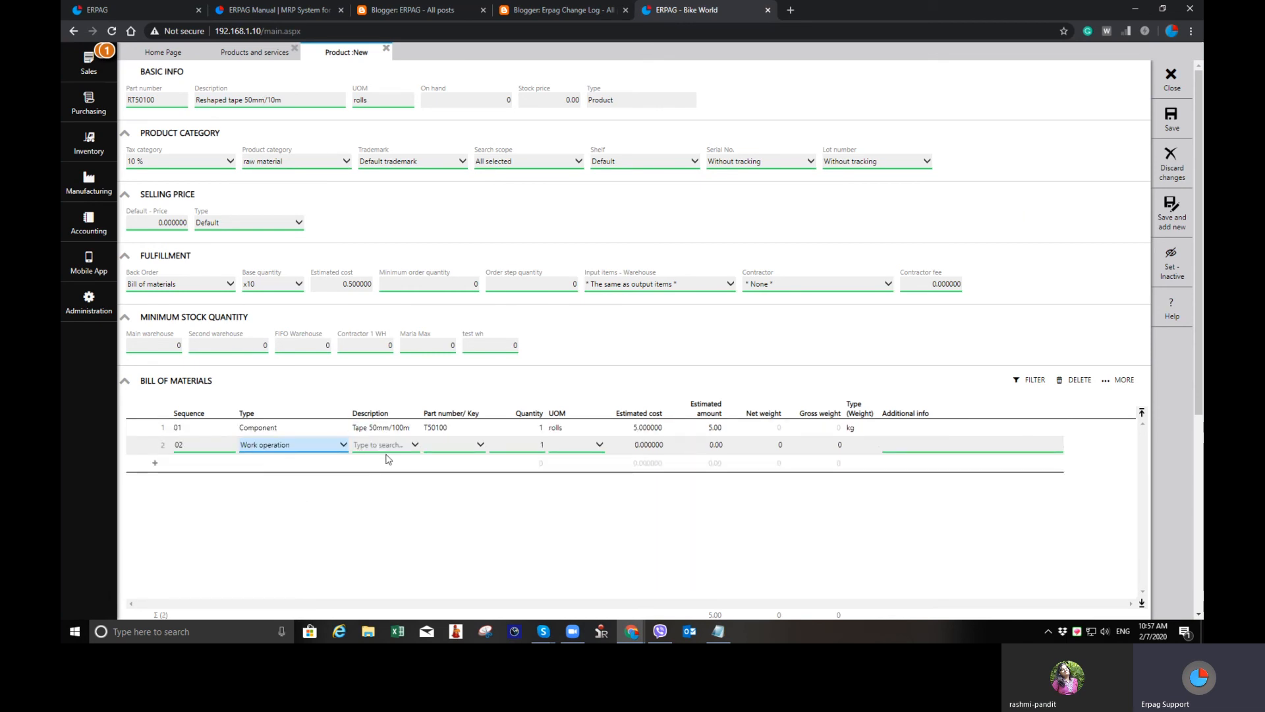
click(392, 447)
text(c)
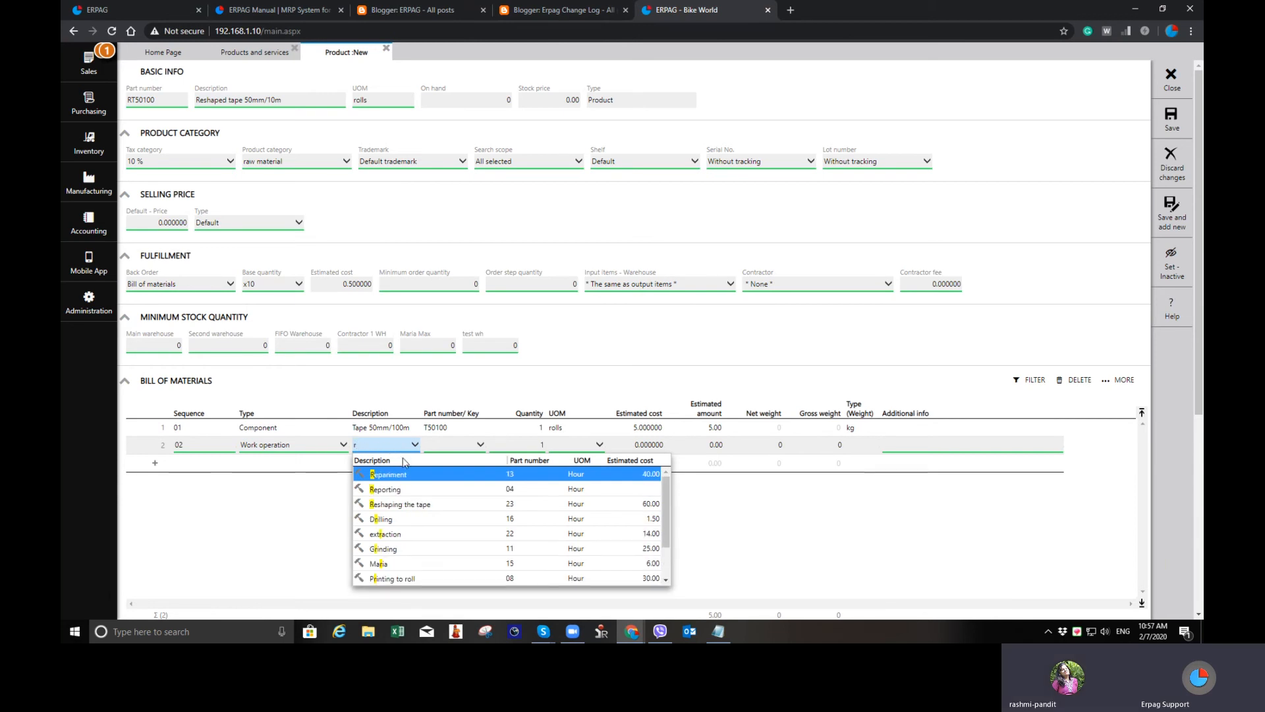
click(389, 503)
click(573, 445)
click(563, 488)
click(534, 446)
text(20)
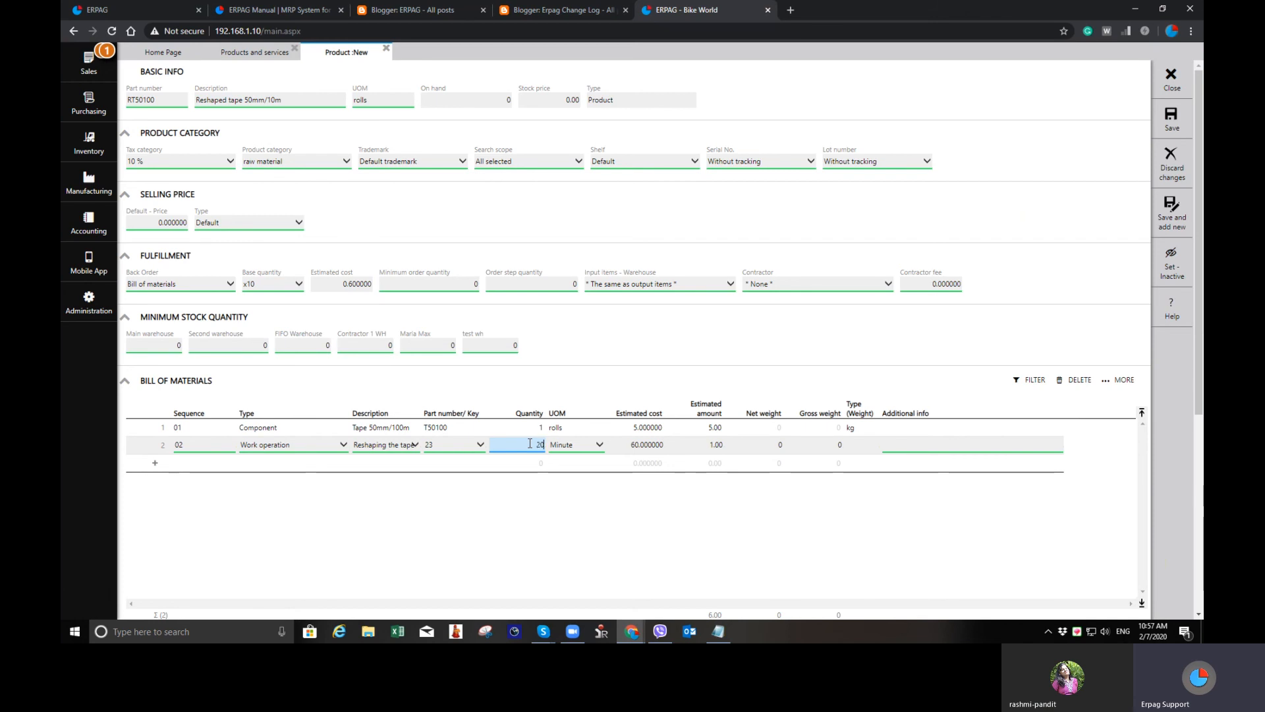
key(Tab)
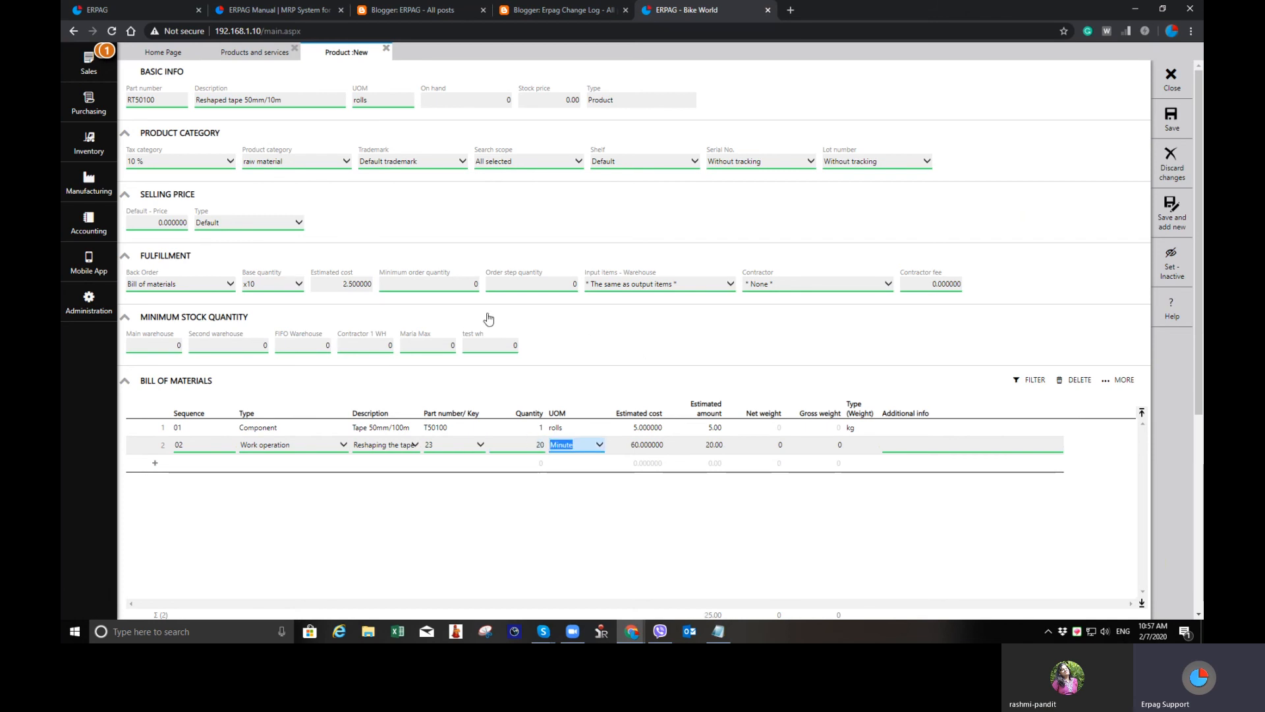
click(1172, 125)
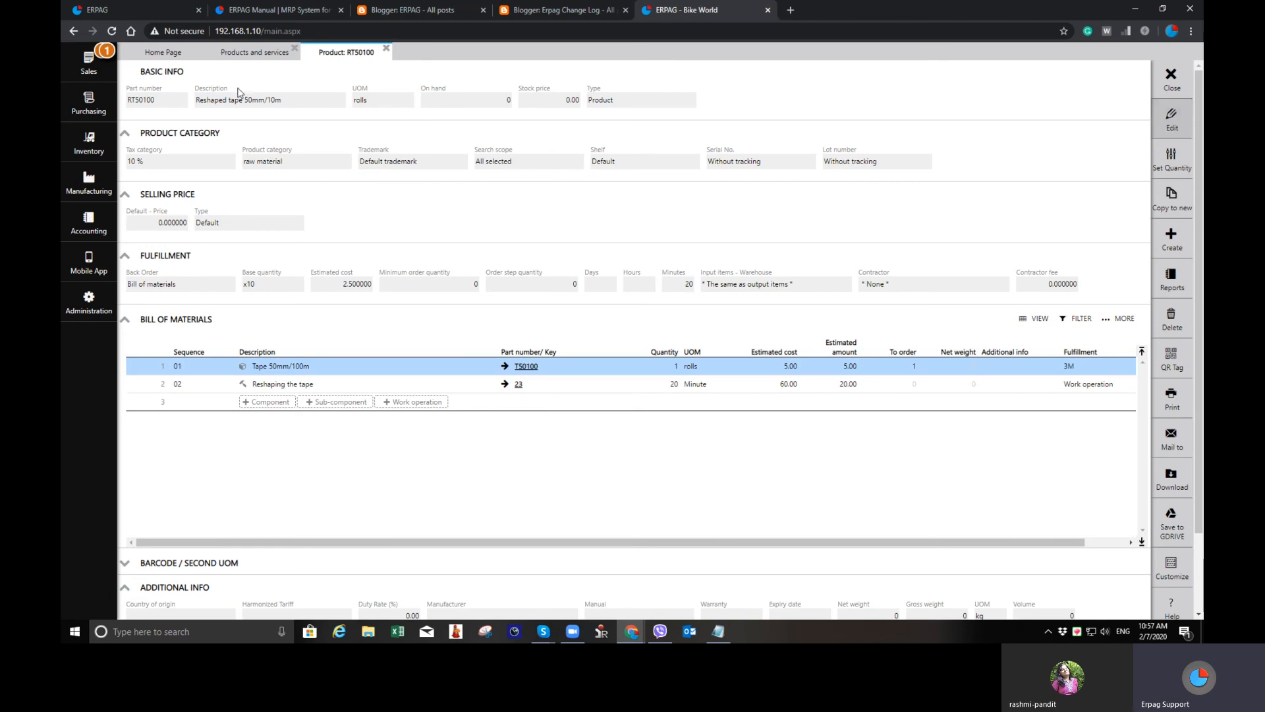
click(386, 51)
Create a new bill of materials product with the description "Tape 50mm/10m printed"
click(300, 99)
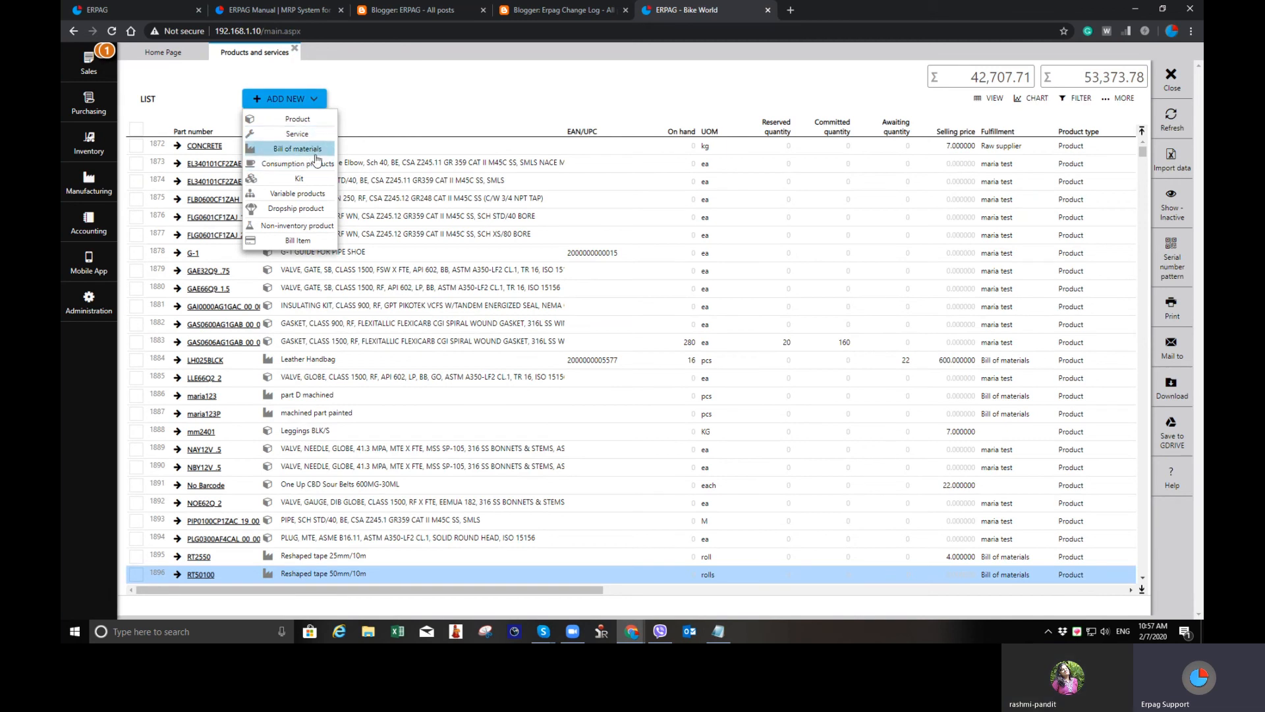
click(316, 150)
click(298, 98)
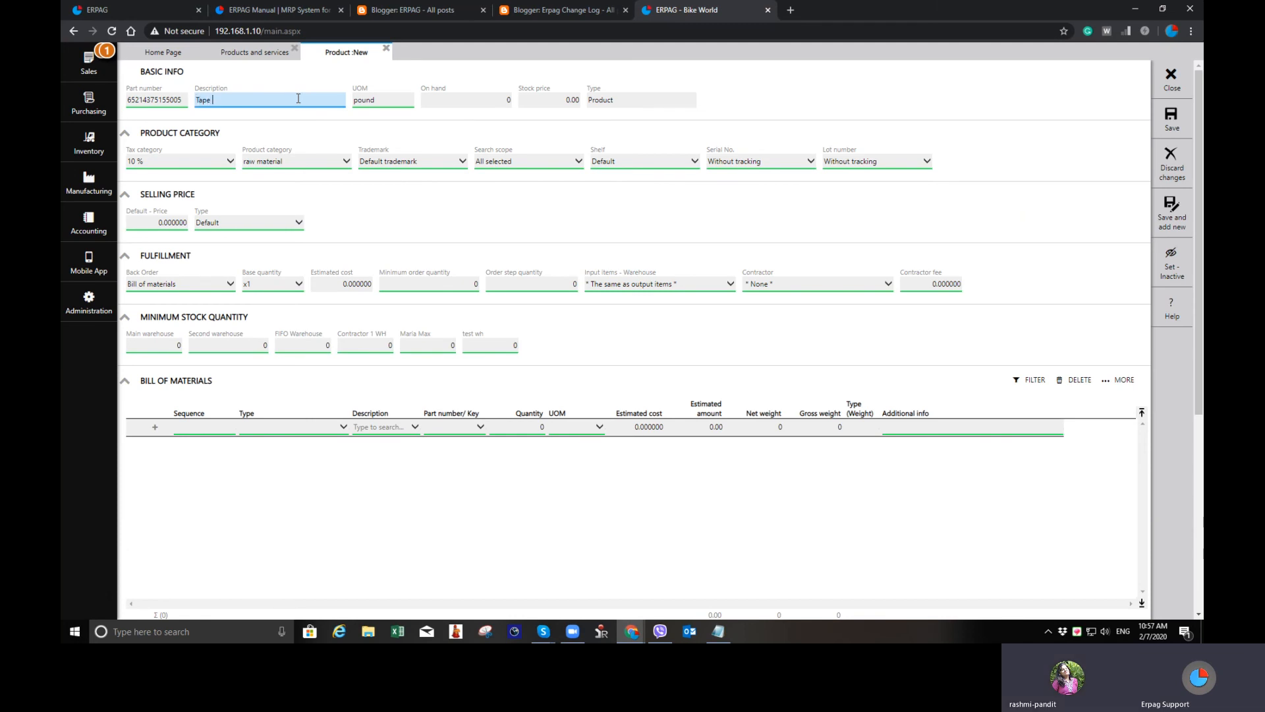
text(Tape 50/10m)
key(Left)
key(Left)
key(Left)
key(Left)
text(mm)
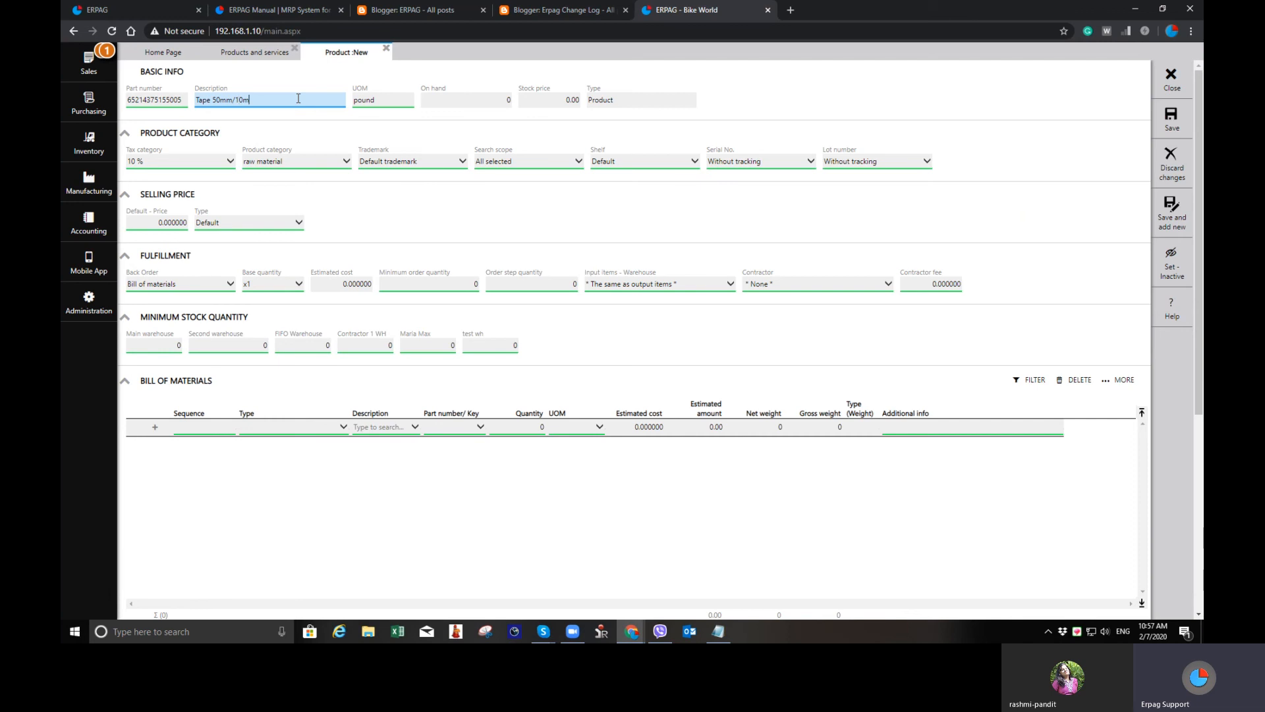
key(End)
text(p)
key(BackSpace)
key(BackSpace)
Set the printed tape's unit of measure to roll and its part number to T5010P
key(Tab)
text(roll)
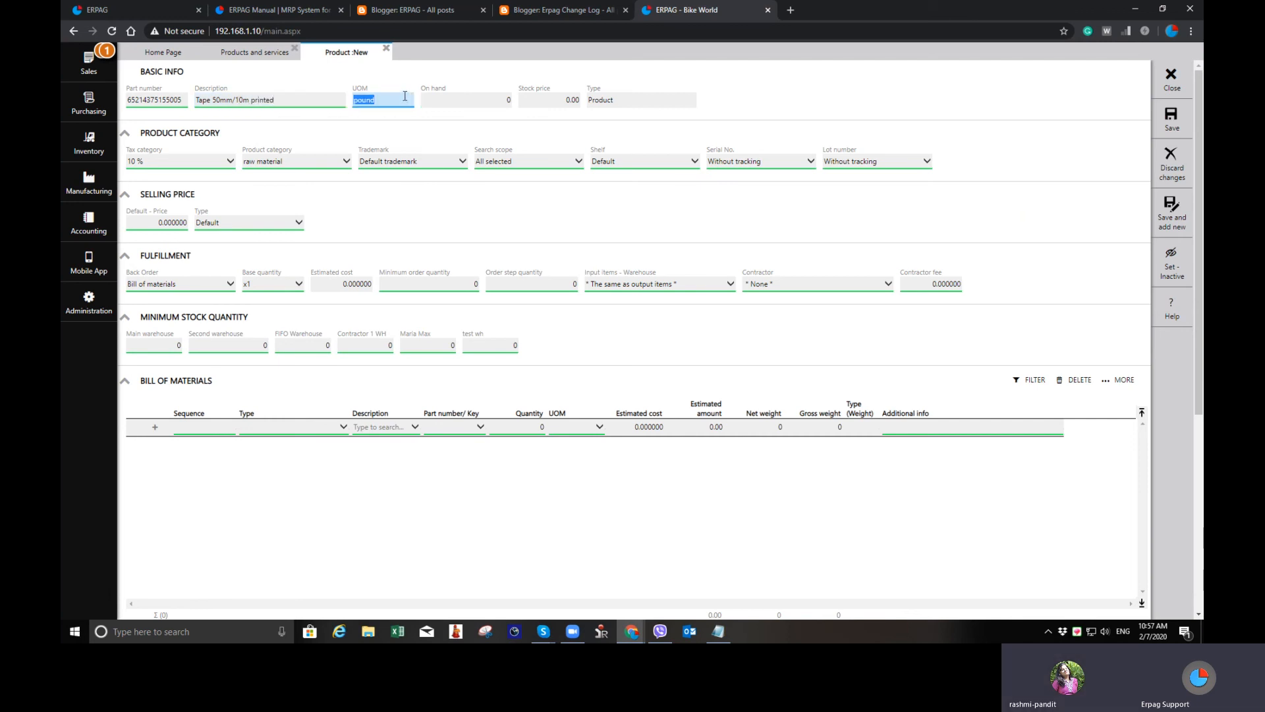
drag(185, 100, 65, 105)
text(T5010P)
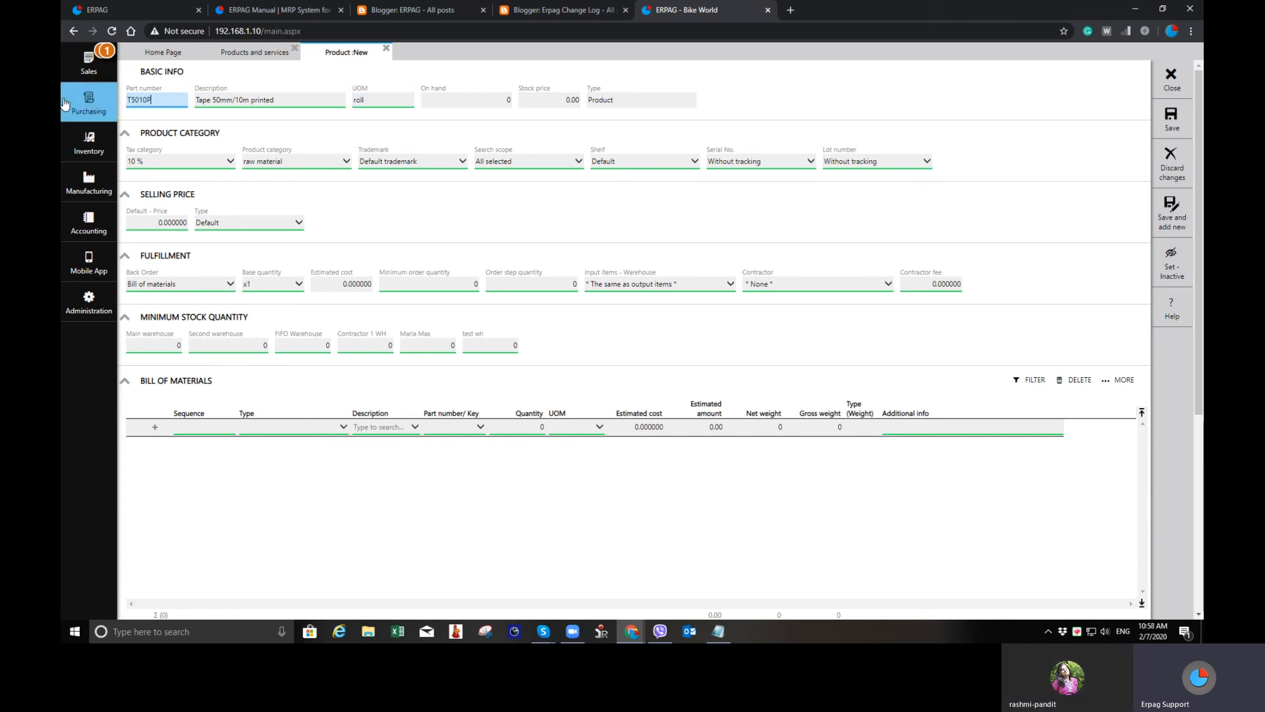
Add Reshaped tape 50mm/10m (RT50100) as a sub-component in the printed tape's bill of materials
click(317, 432)
click(311, 463)
click(318, 433)
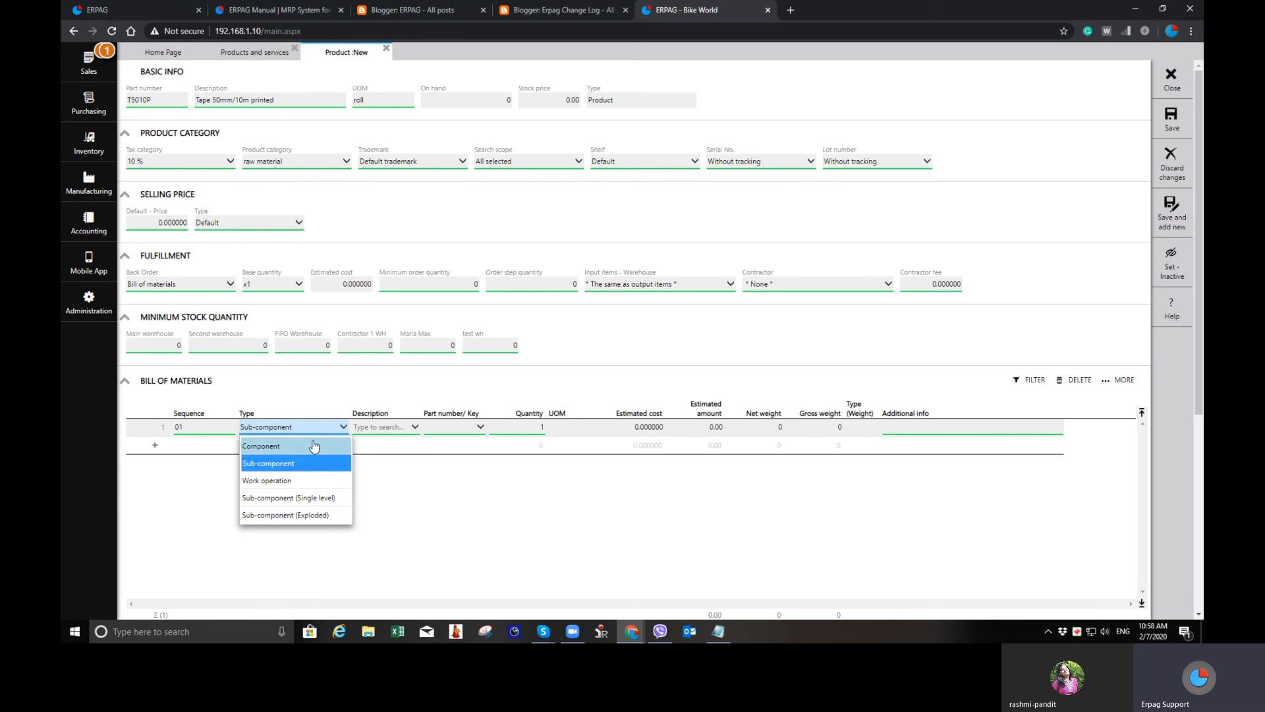
click(318, 464)
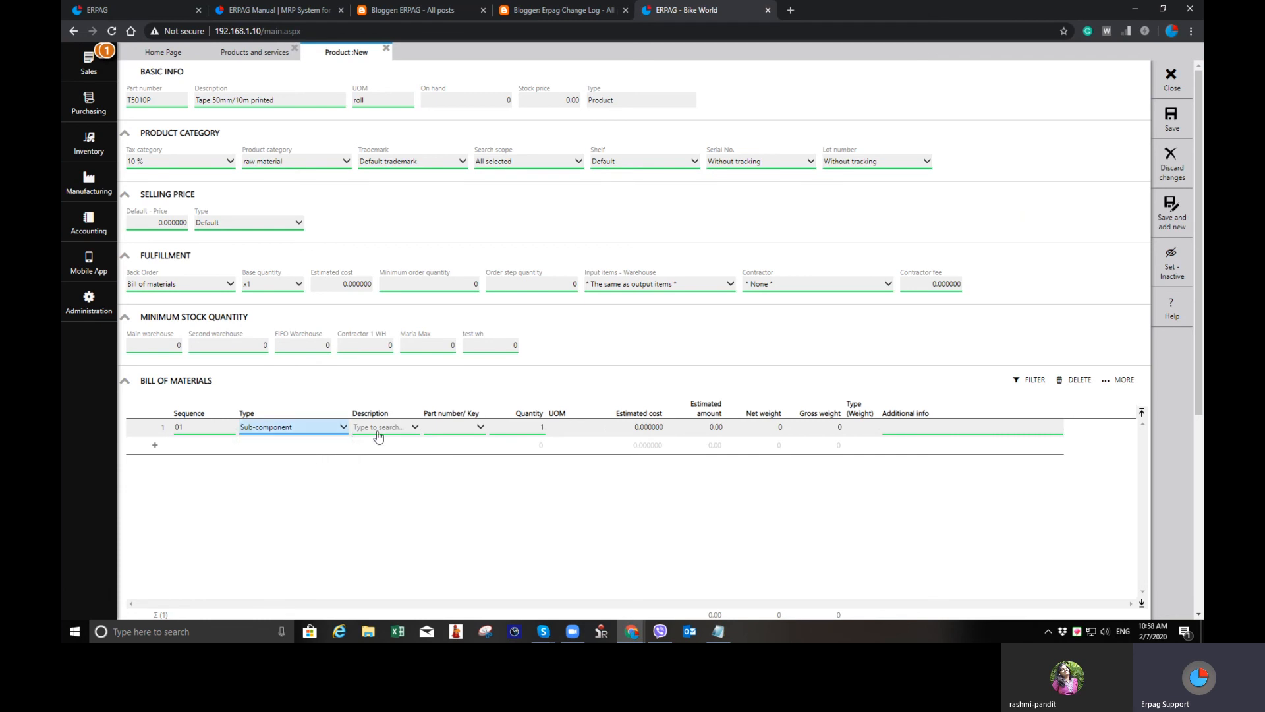
click(379, 428)
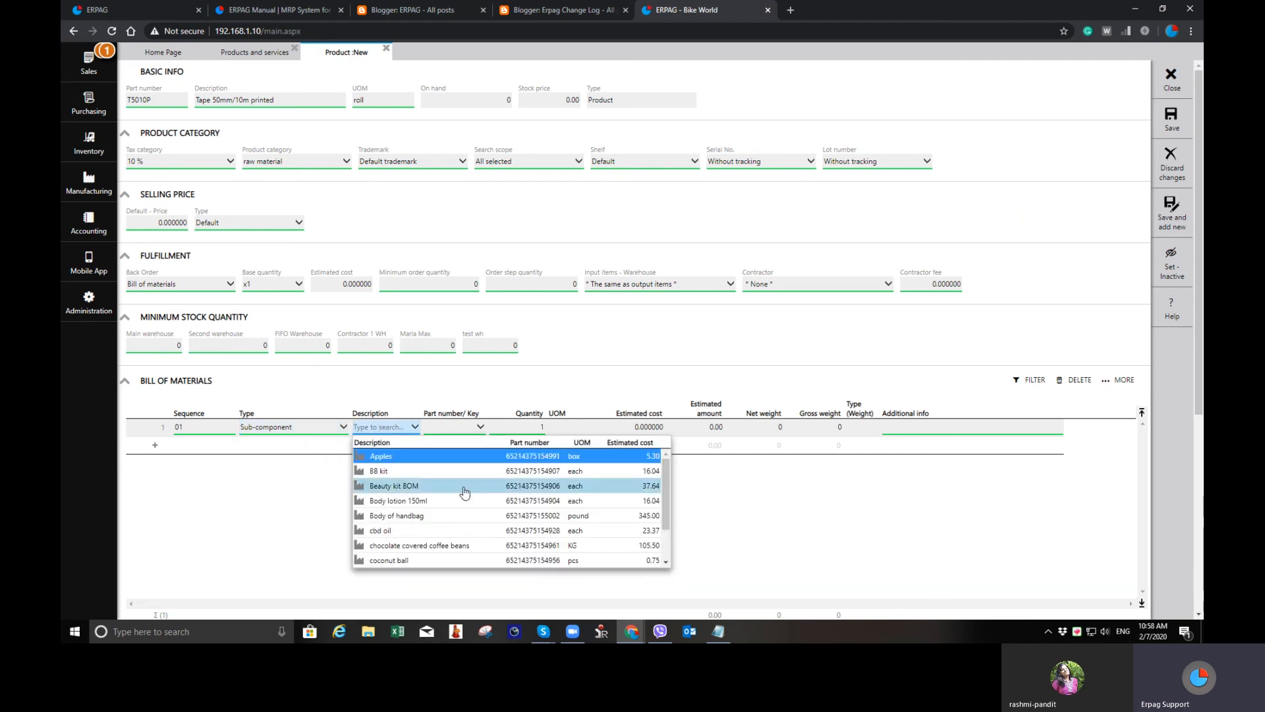
scroll(455, 488, down, 2)
text(RES)
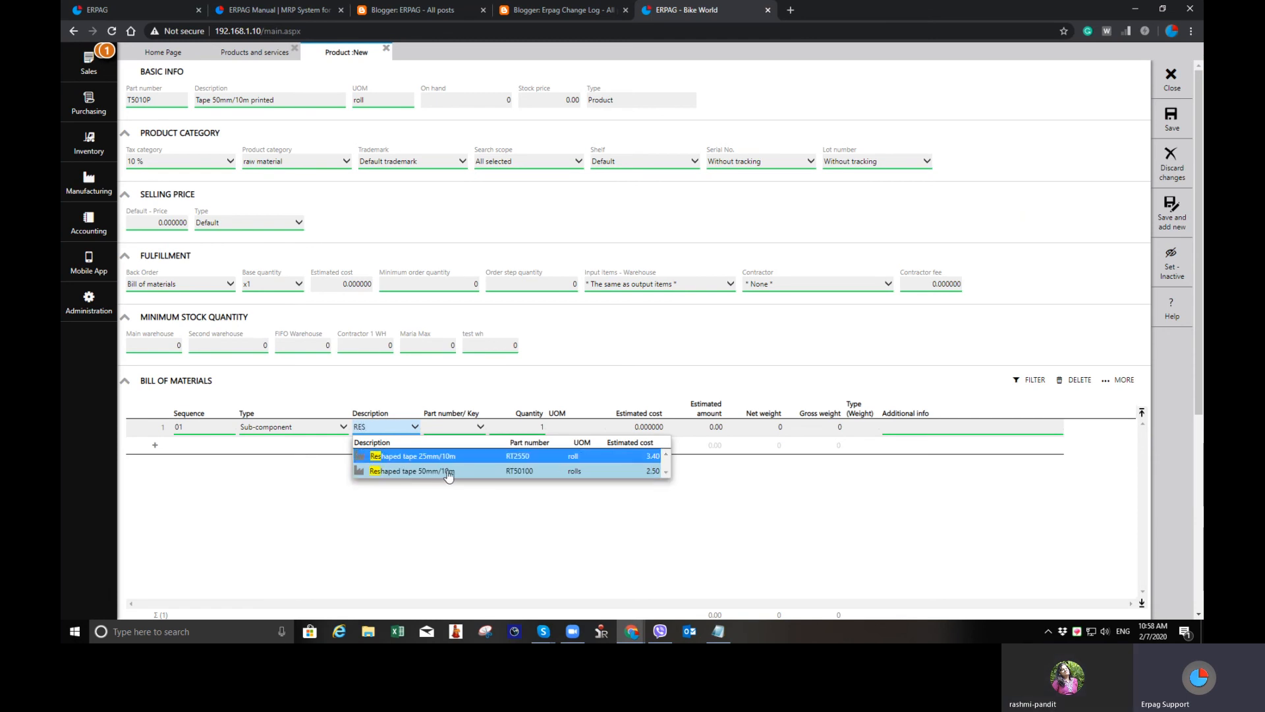
click(451, 472)
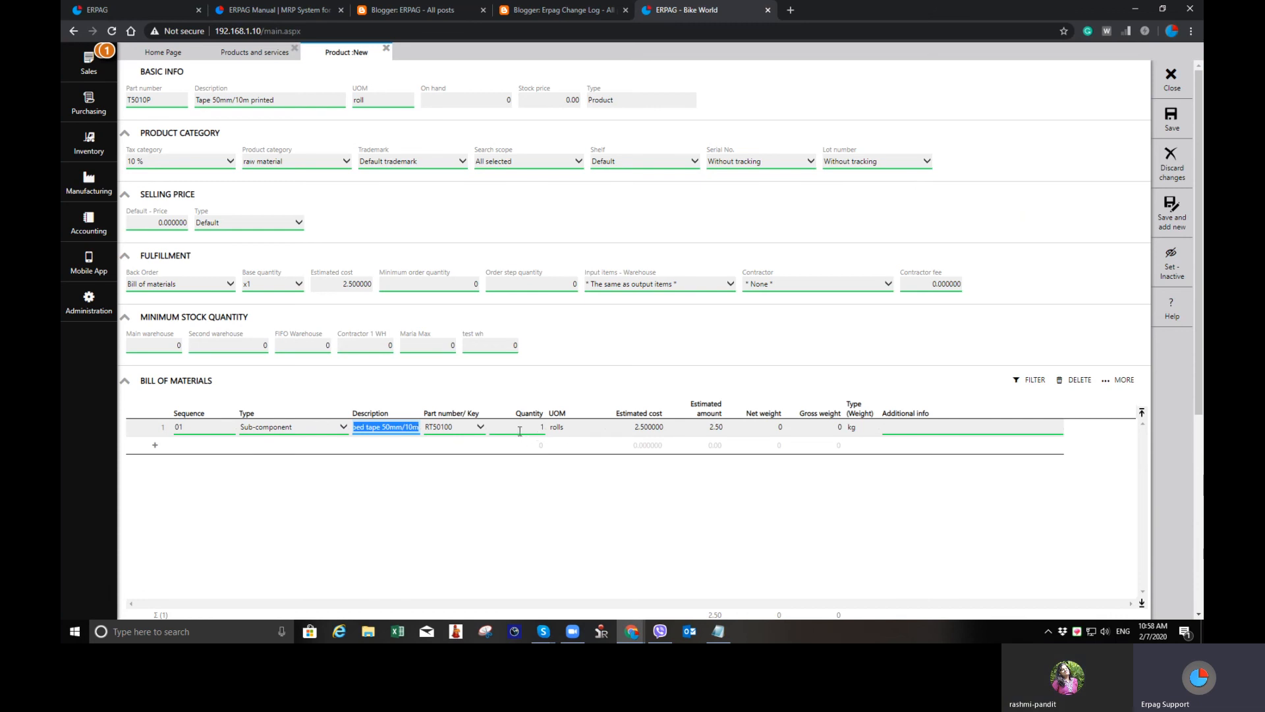
Add a 10-minute "Printing to roll" work operation to the bill of materials, and save and close the product
click(284, 451)
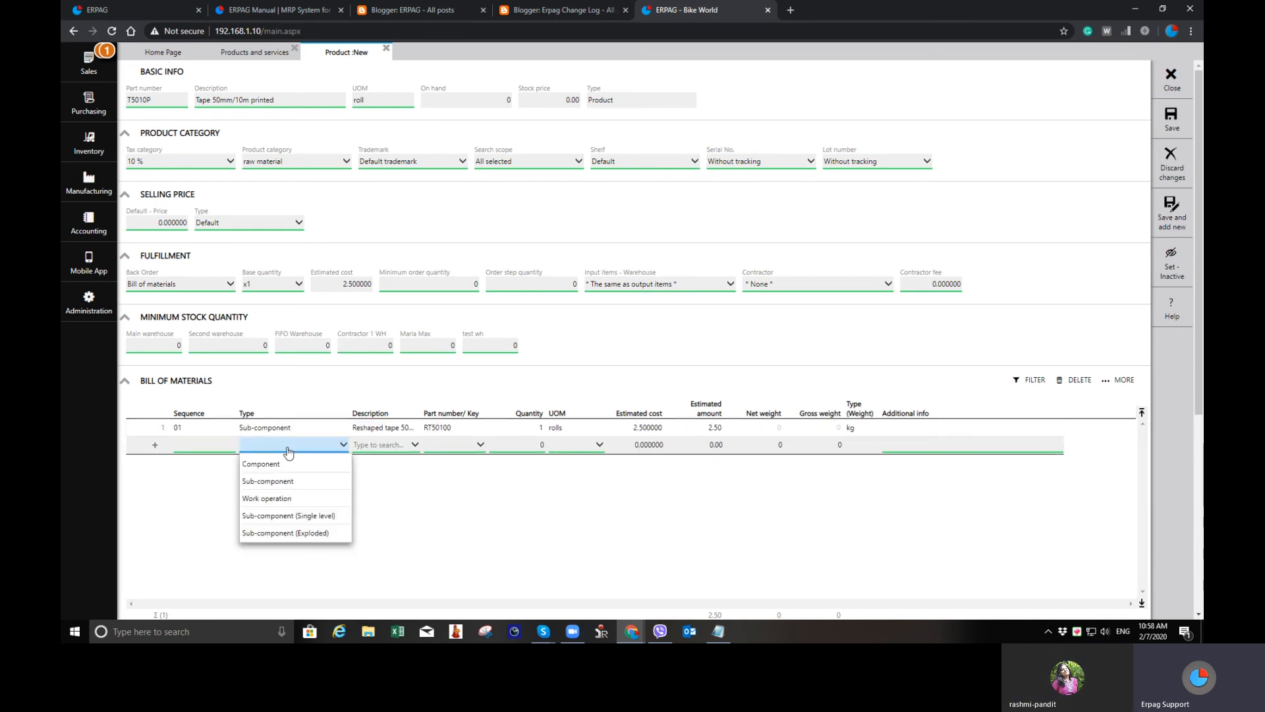
click(296, 499)
click(409, 448)
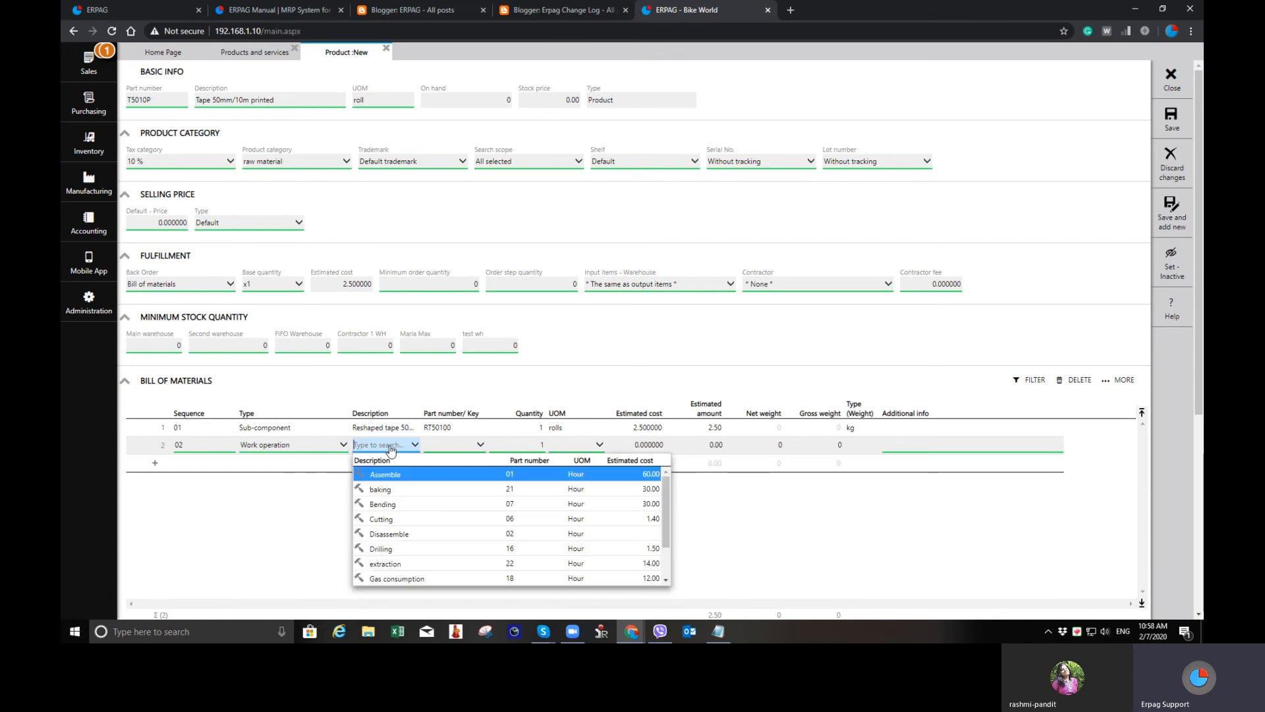
text(PRI)
click(431, 474)
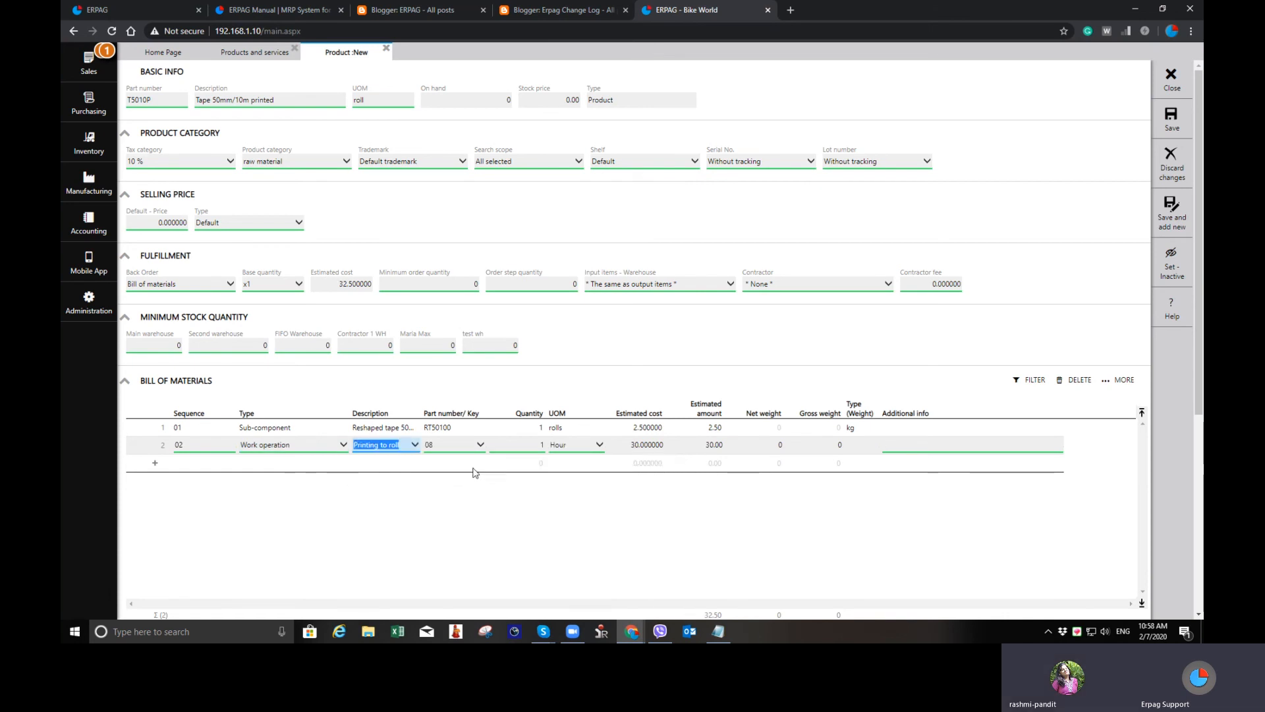
click(580, 445)
click(580, 494)
click(540, 447)
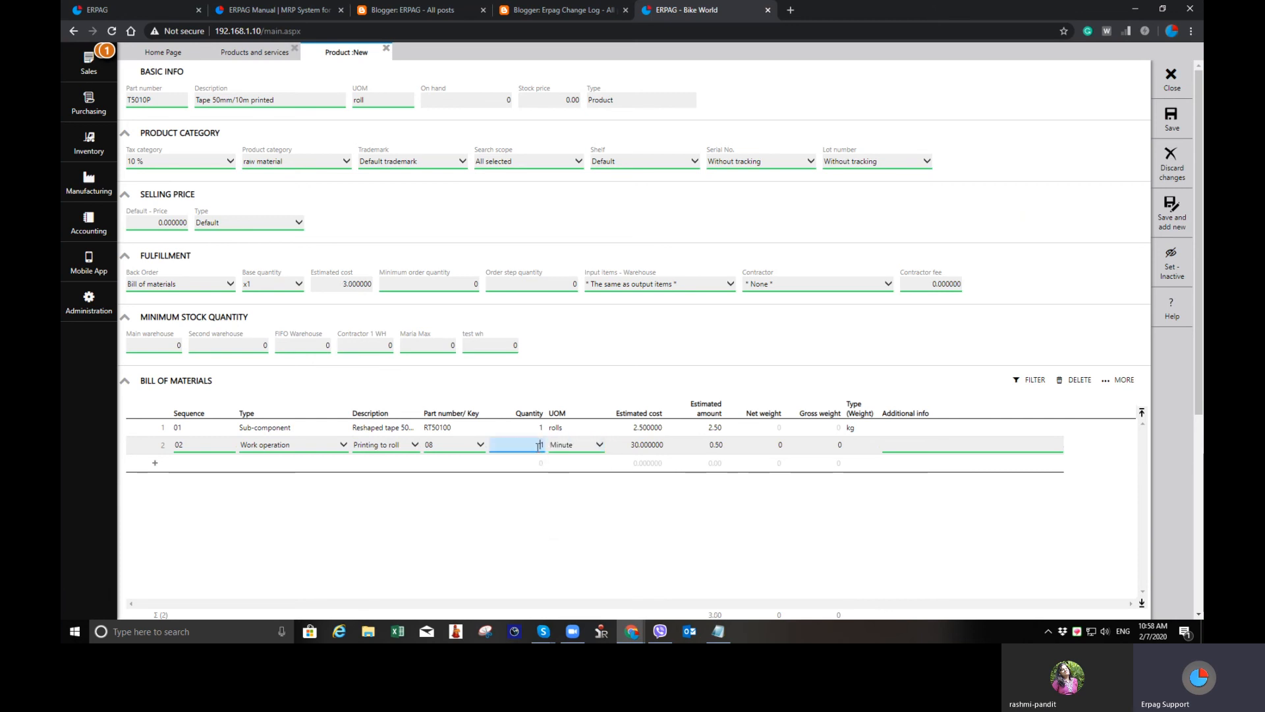
text(10)
key(Tab)
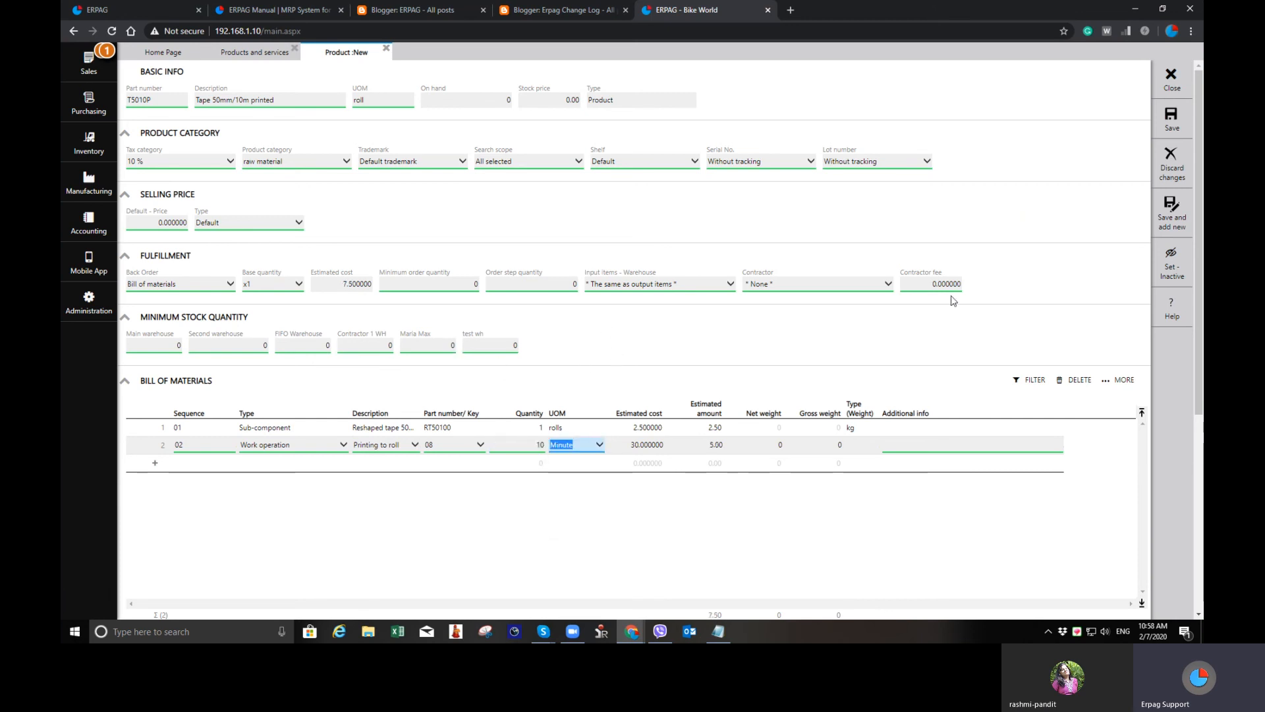
click(1172, 118)
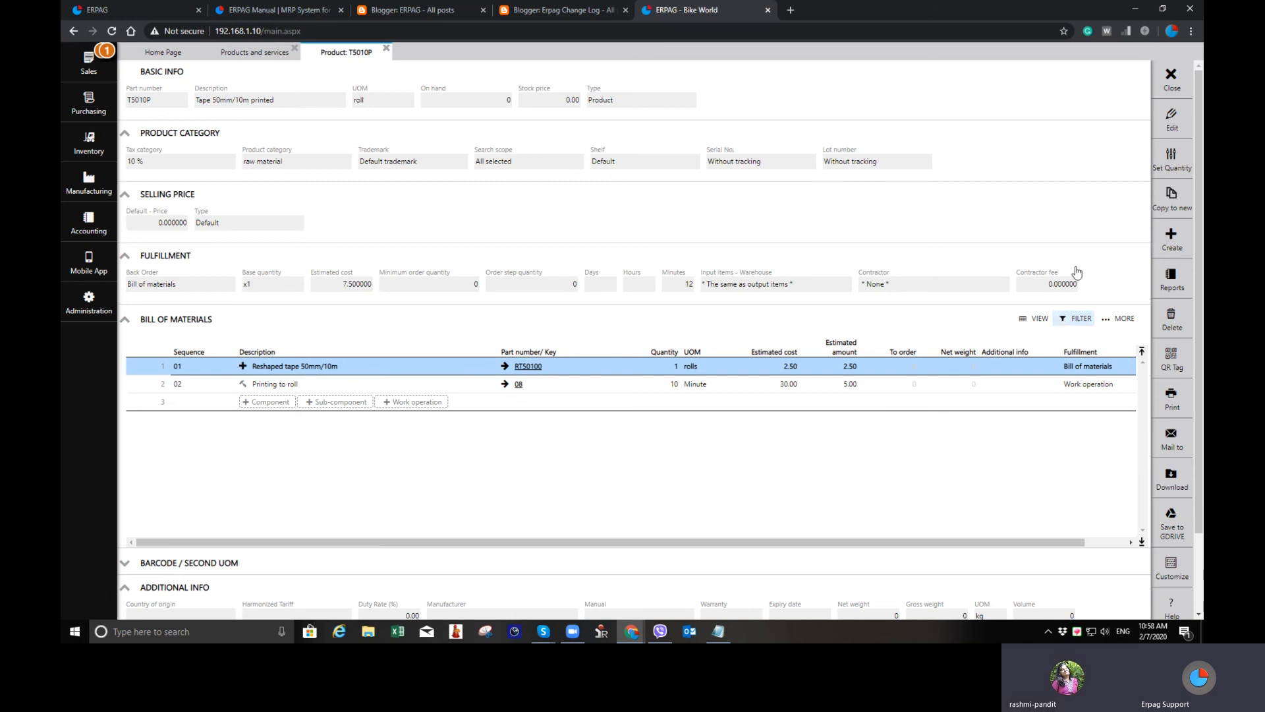
click(1170, 81)
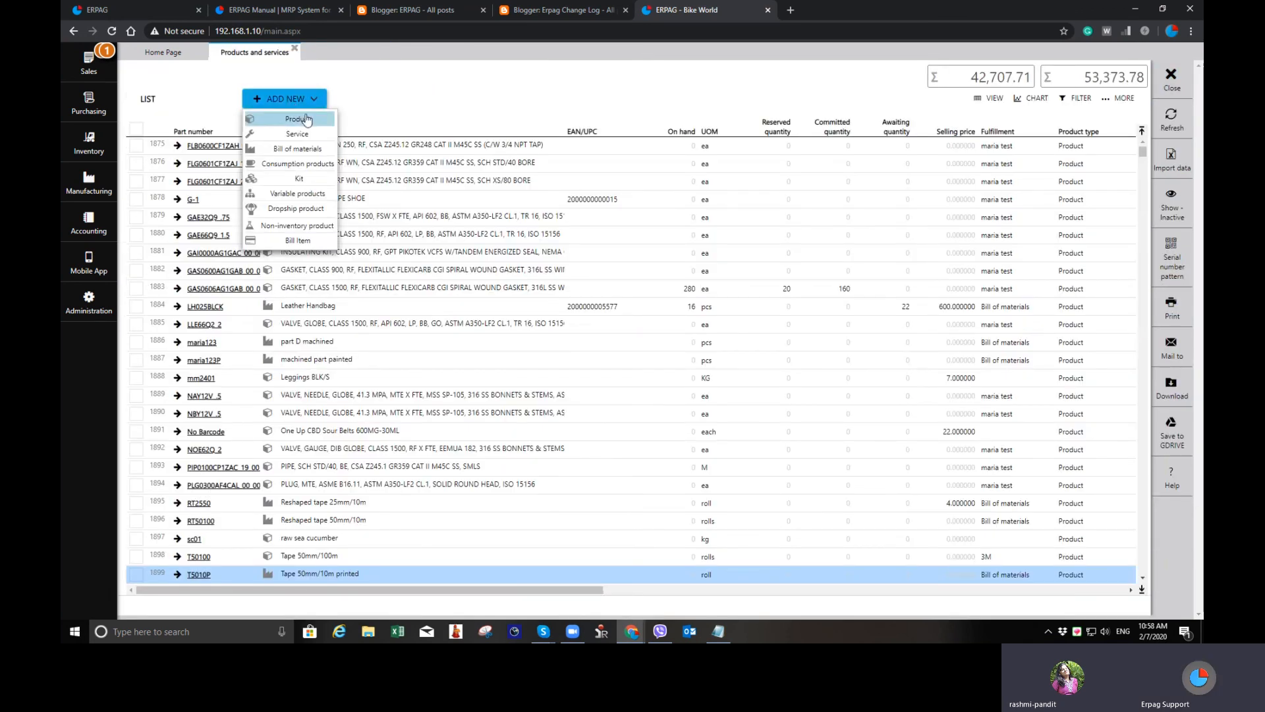
click(305, 100)
click(387, 48)
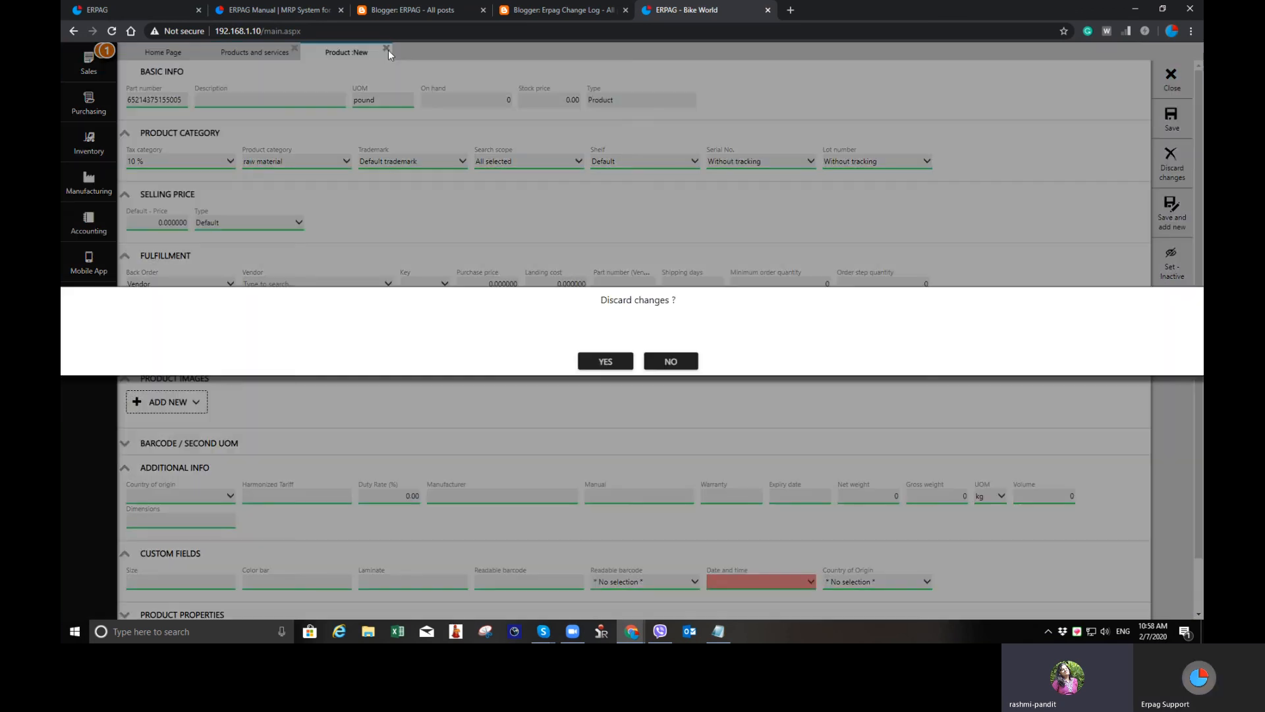
key(Return)
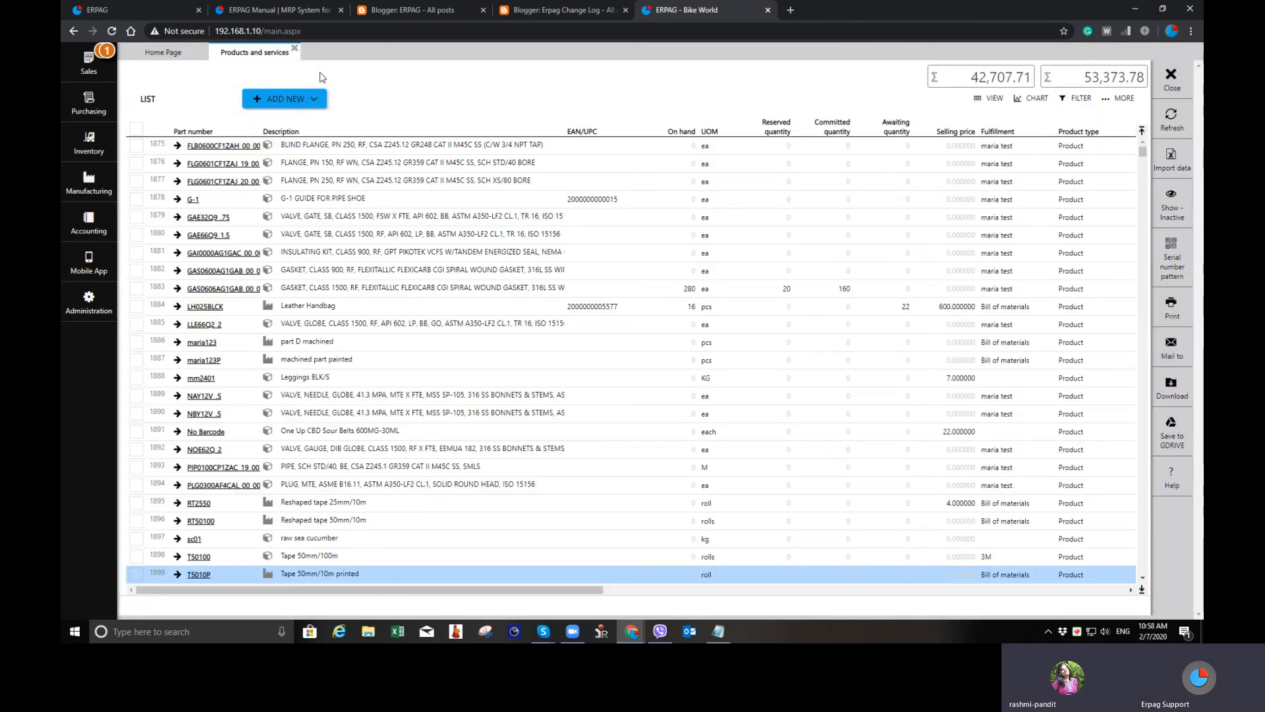
Create a new bill of materials product with the description "Tape 50m/10m CUT"
mouse_move(309, 100)
click(297, 151)
click(299, 101)
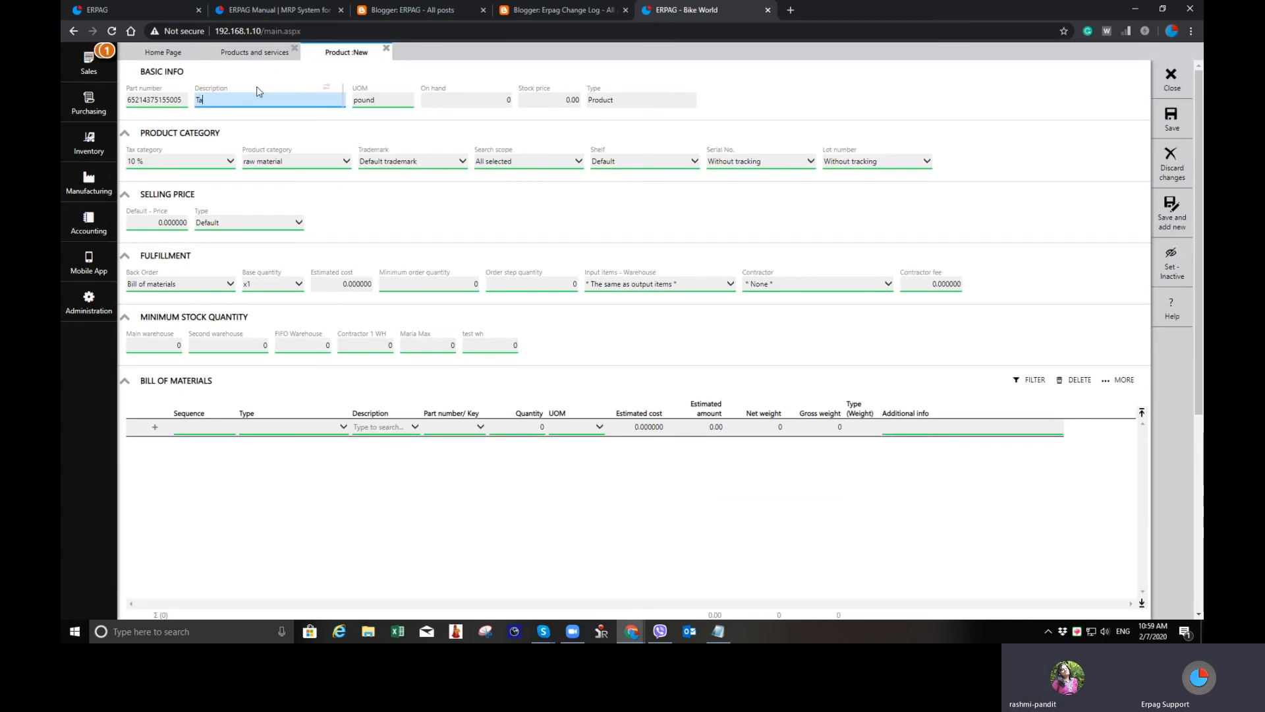
text(pe 50)
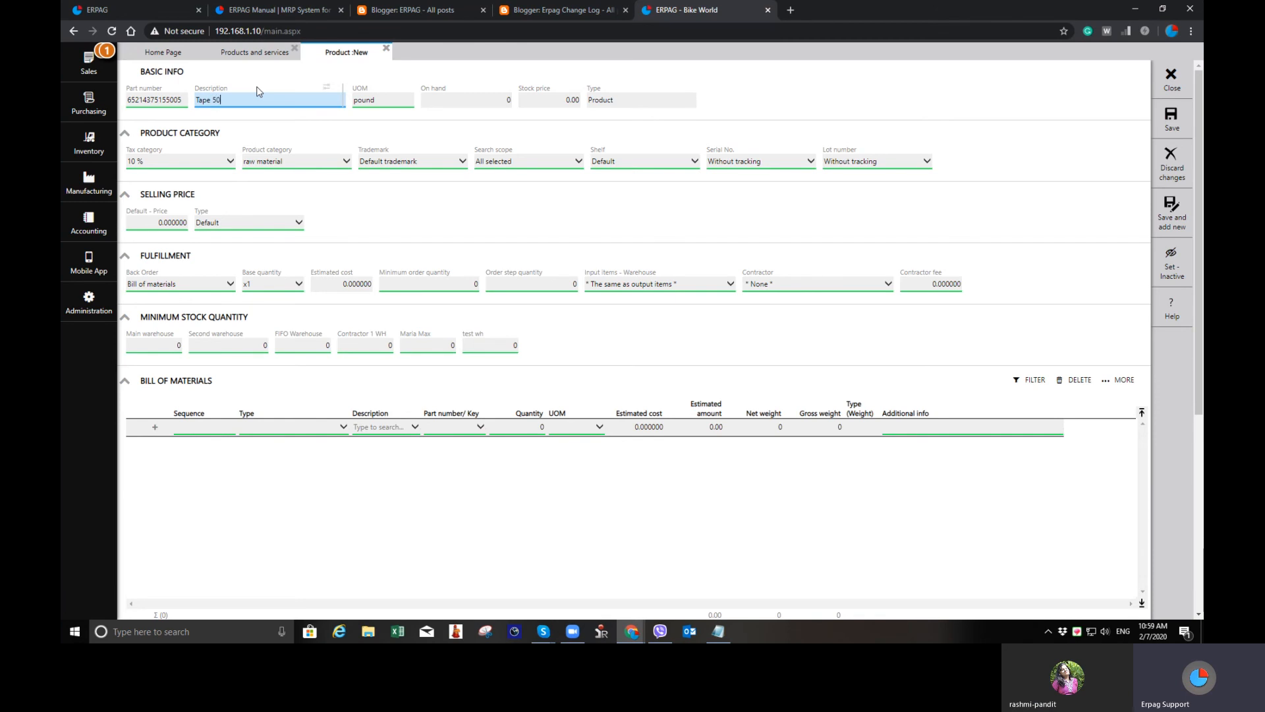
text(m/10m cu)
key(BackSpace)
text(CUT)
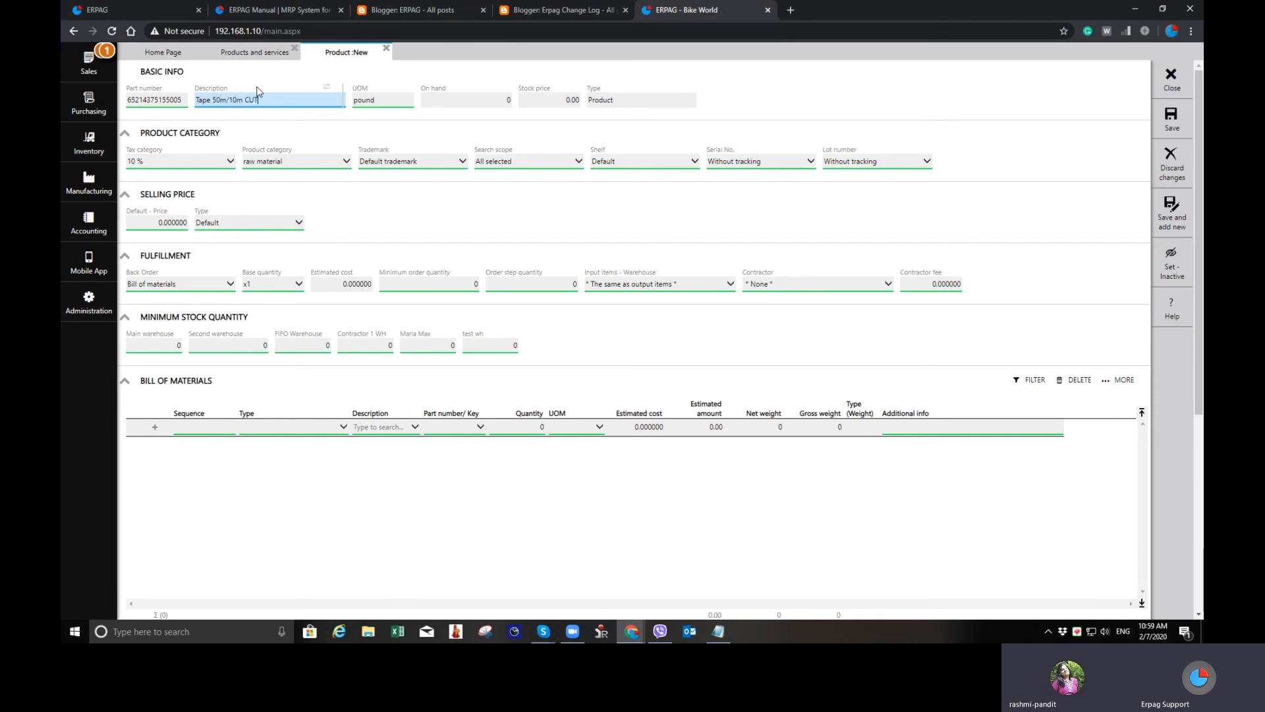
Set the cut tape's part number to T5010C and its unit of measure to pcs
click(180, 100)
text(T5010C)
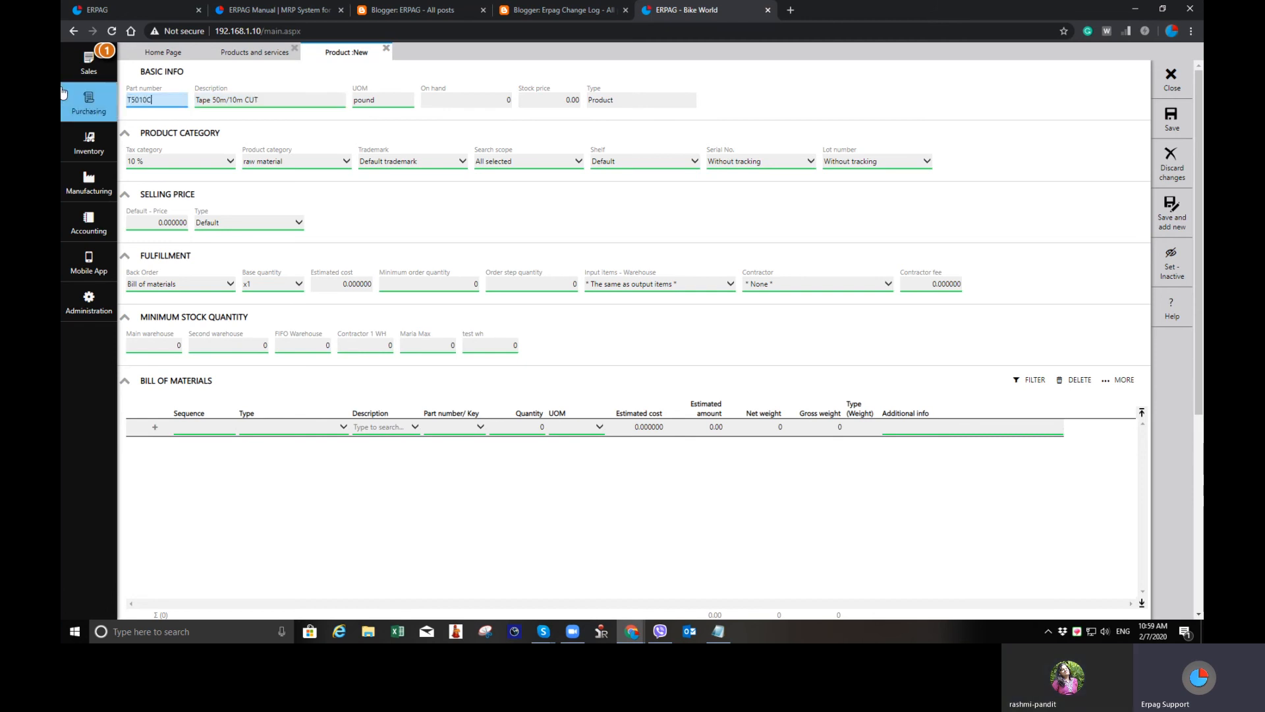
click(384, 102)
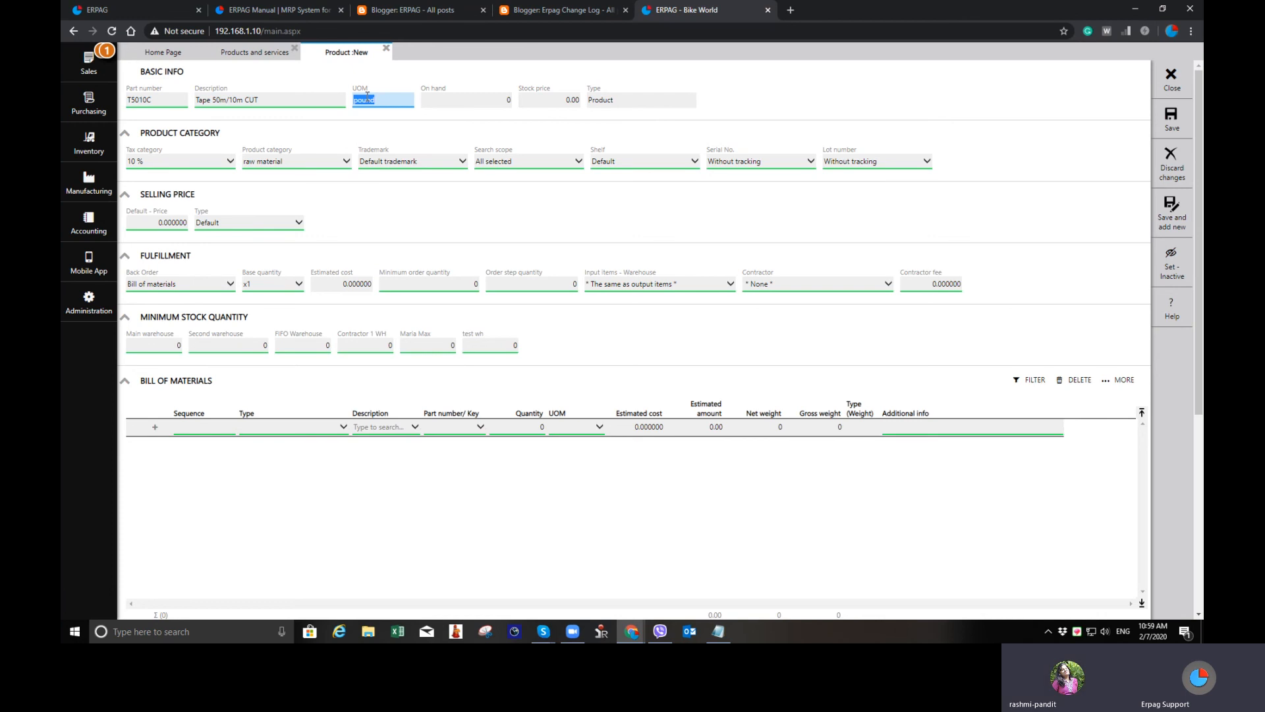
text(pcs)
Add Tape 50mm/10m printed (T5010P) as a sub-component in the cut tape's bill of materials
click(313, 430)
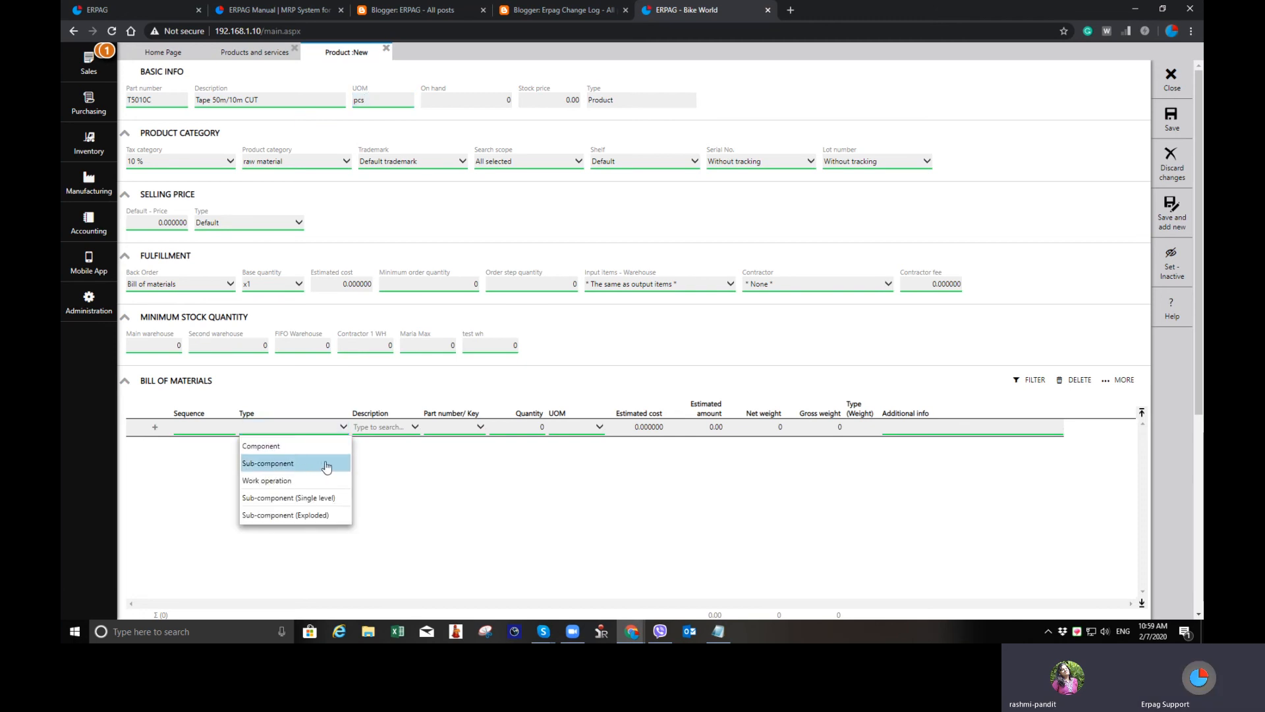
click(323, 463)
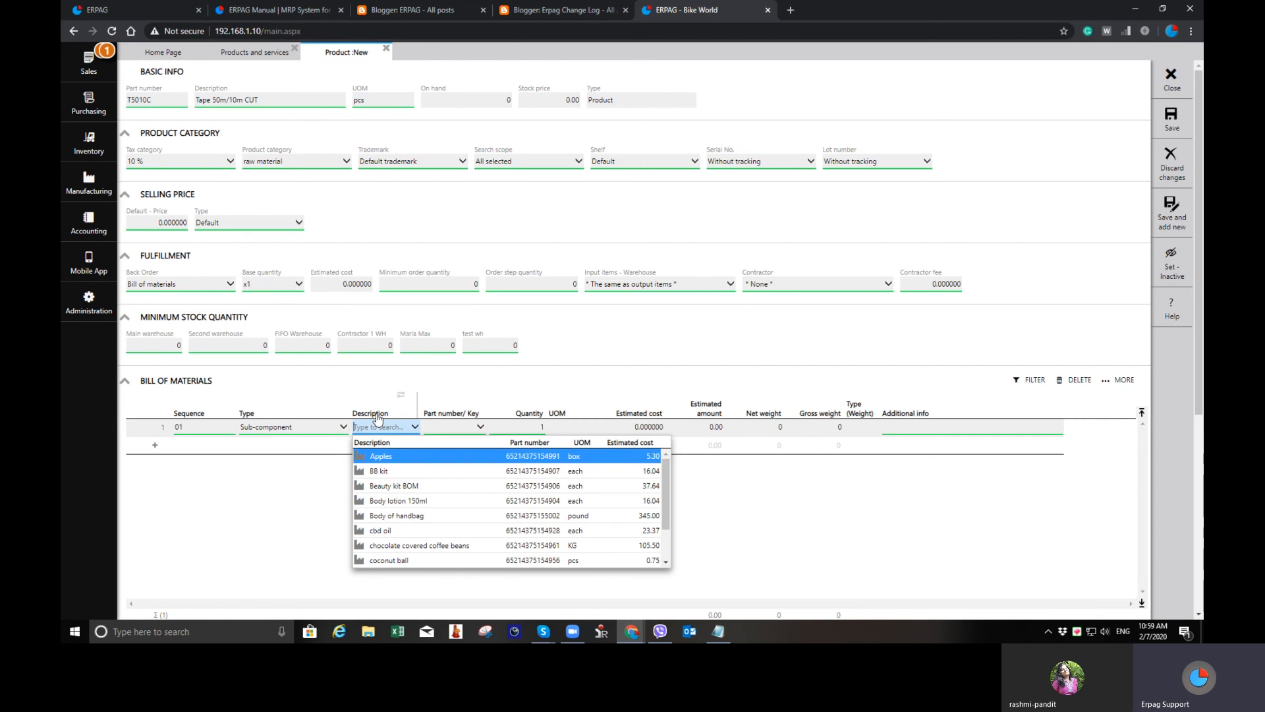
text(re)
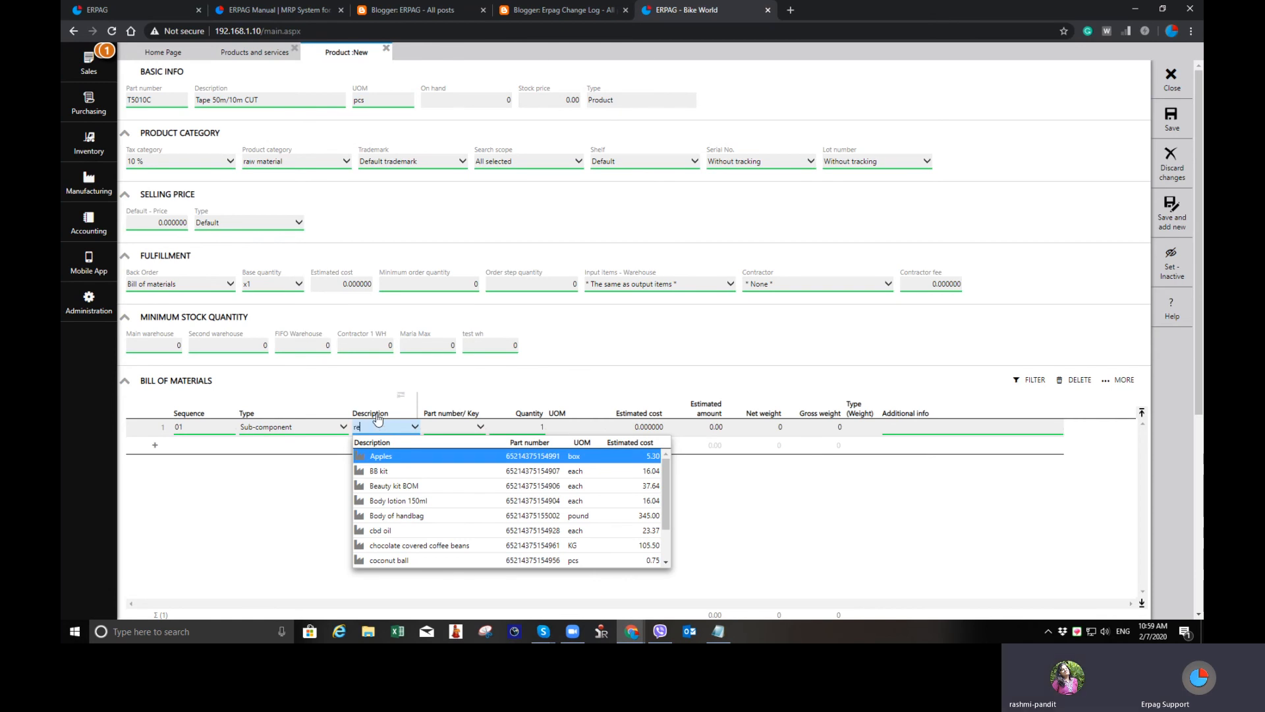
text(prin)
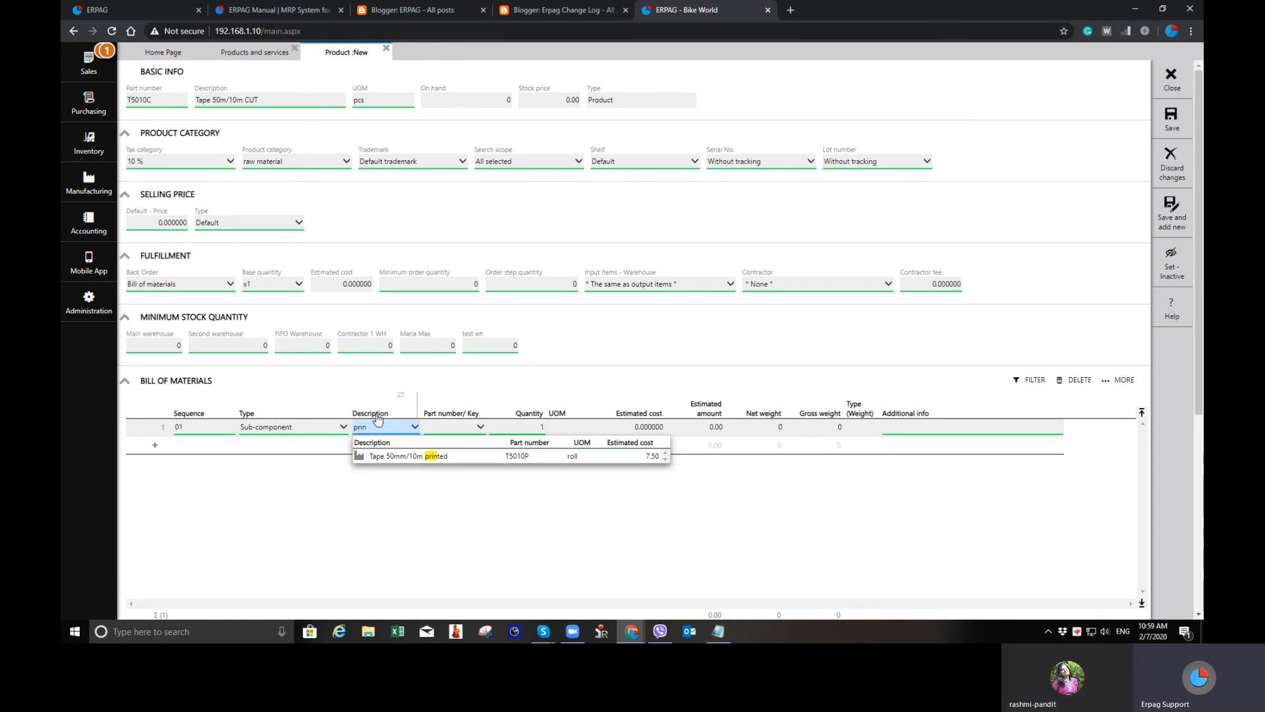
click(456, 457)
Add a Cutting work operation as the second line of the bill of materials
click(303, 445)
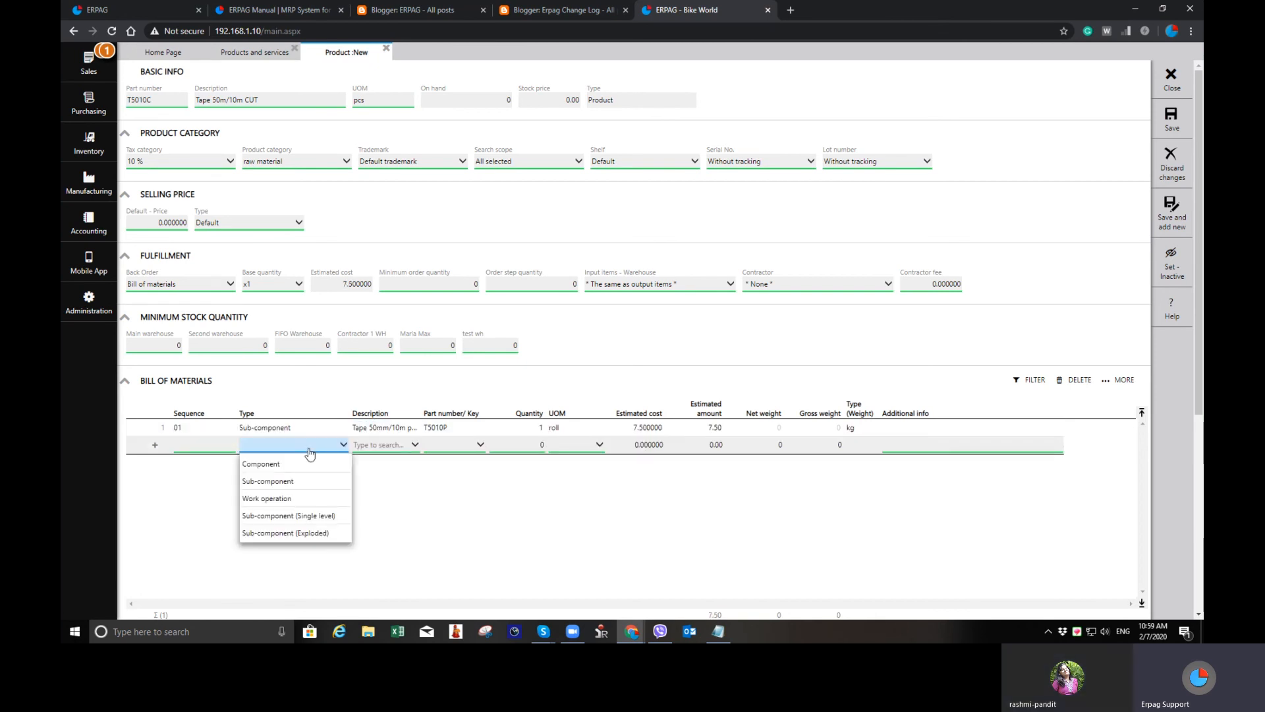
click(293, 498)
click(386, 448)
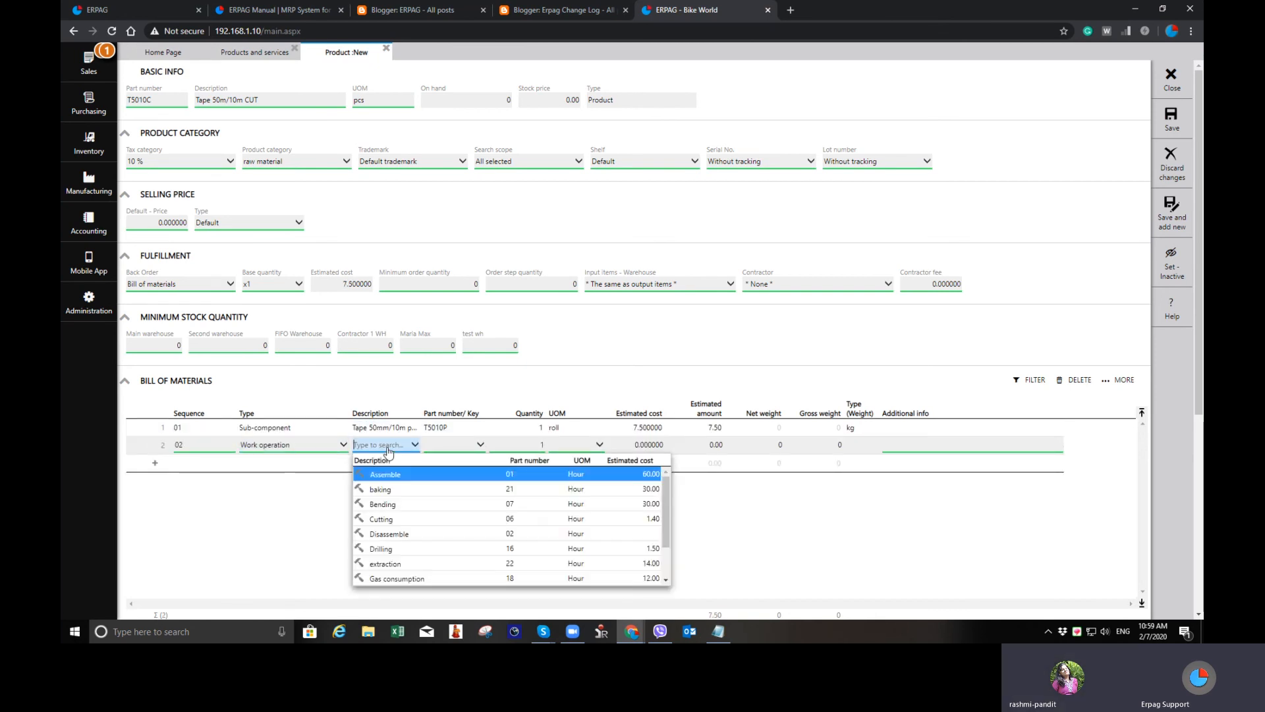
text(cut)
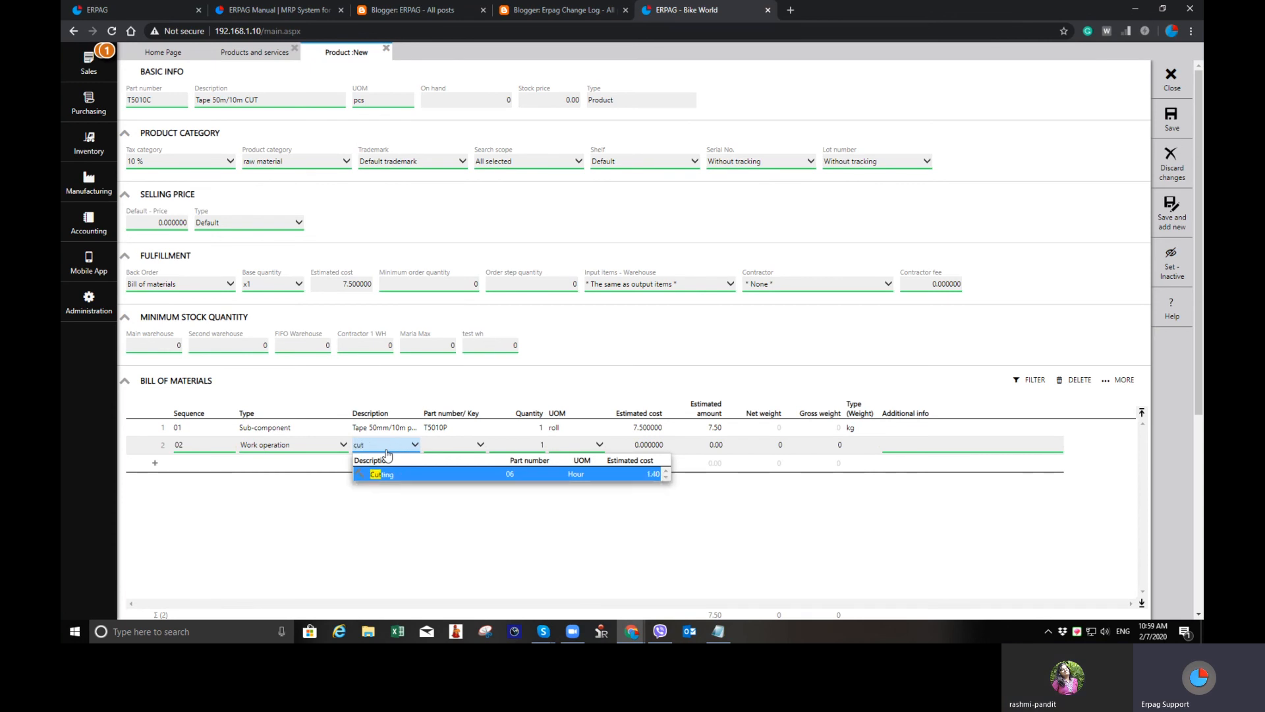
click(409, 475)
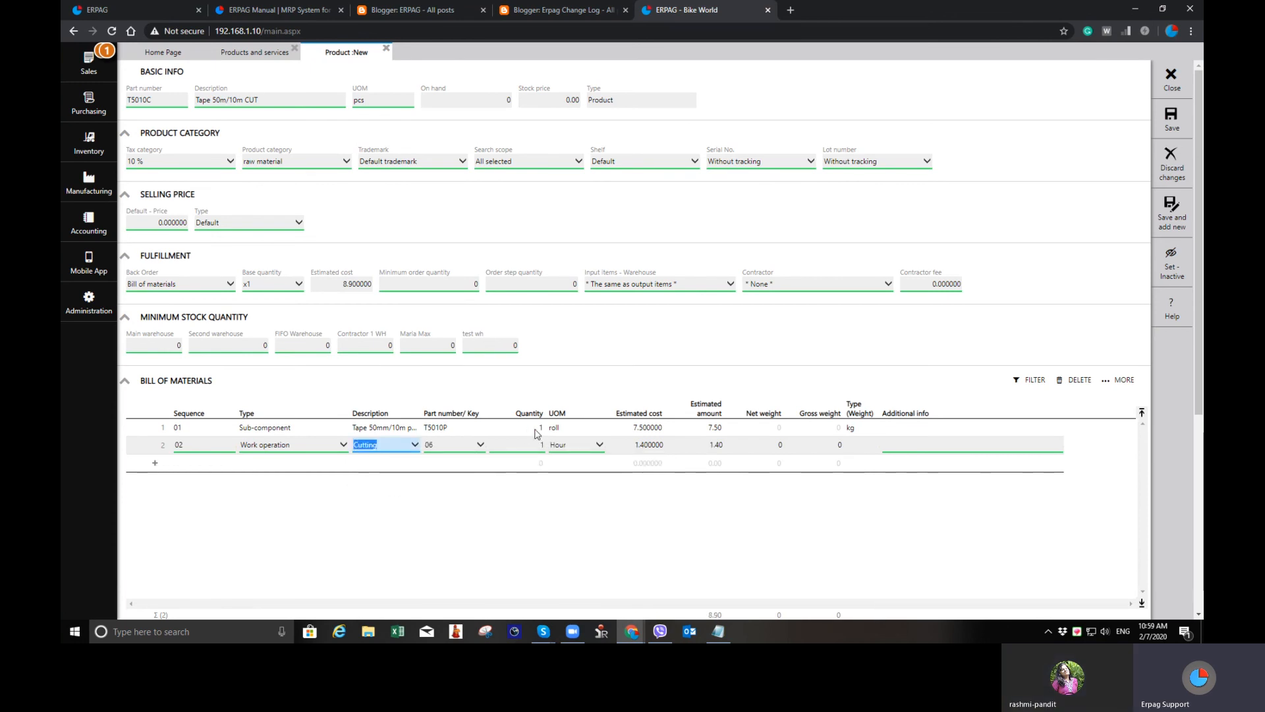
Set the bill of materials base quantity to x100 and save the cut tape product
click(536, 430)
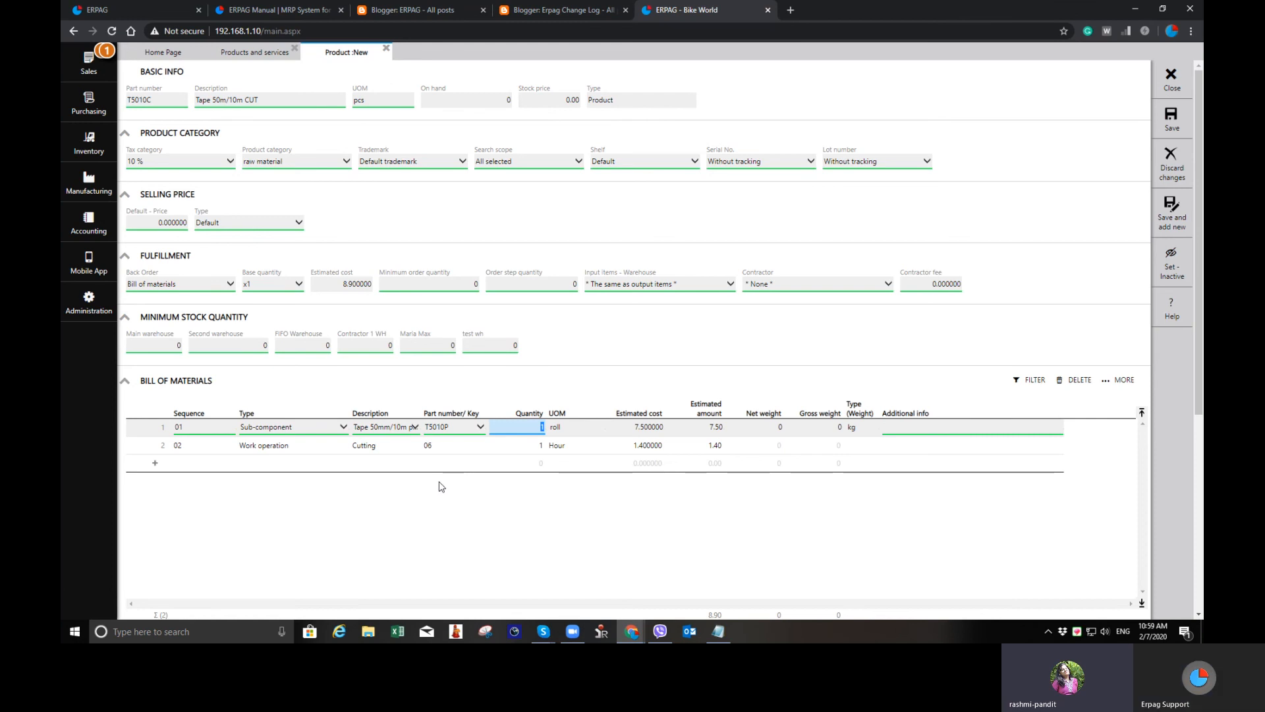
click(276, 287)
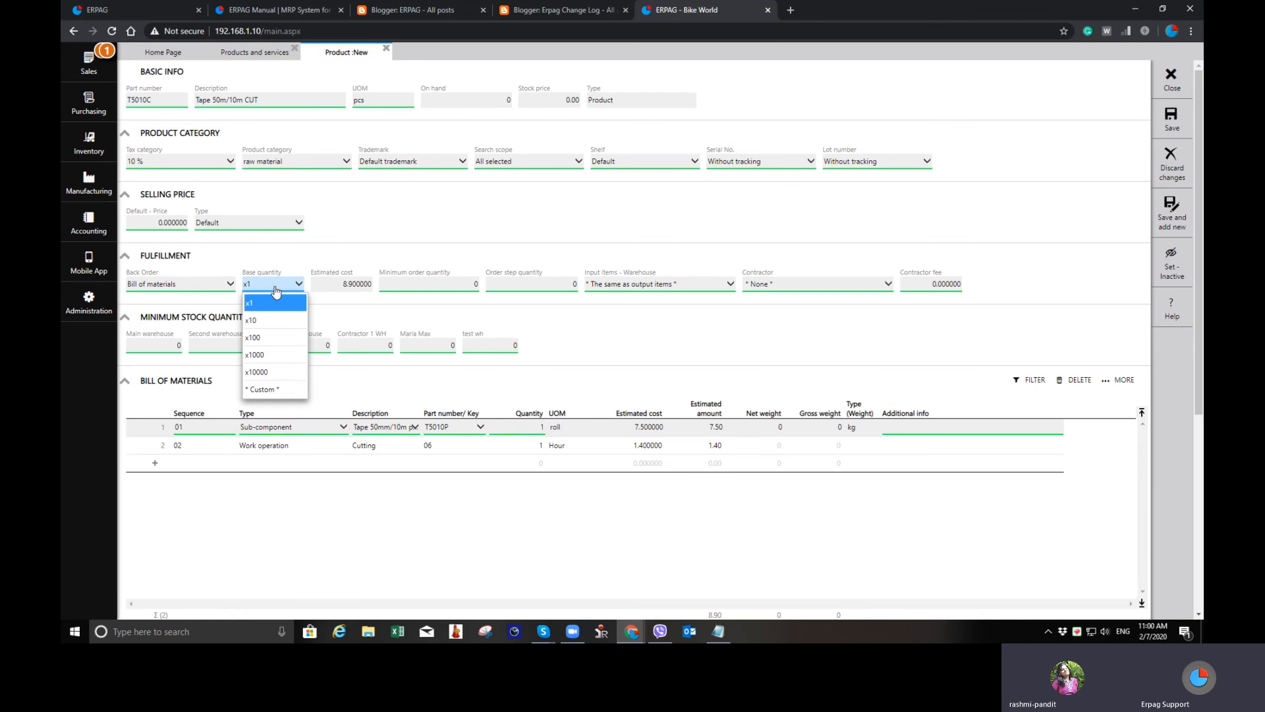
click(279, 338)
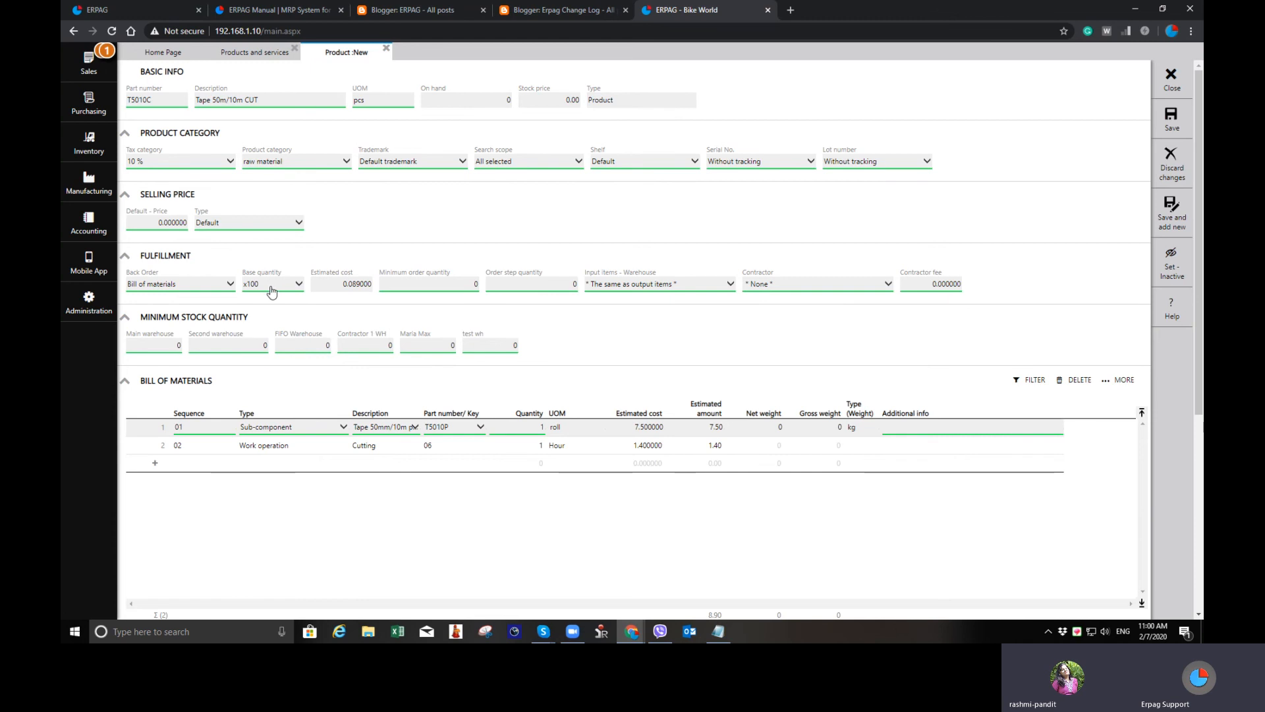
click(1169, 125)
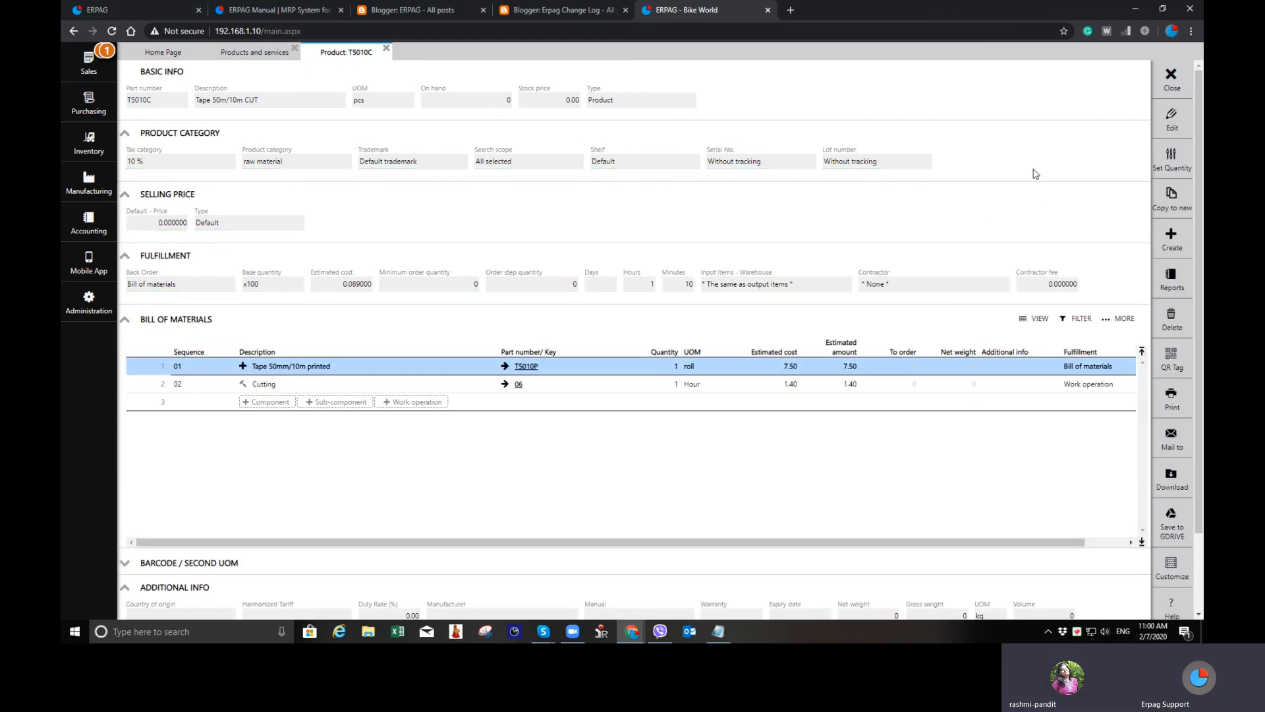
Expand the printed tape sub-component to examine its nested components and work operations, and collapse it again
click(242, 367)
scroll(419, 394, down, 1)
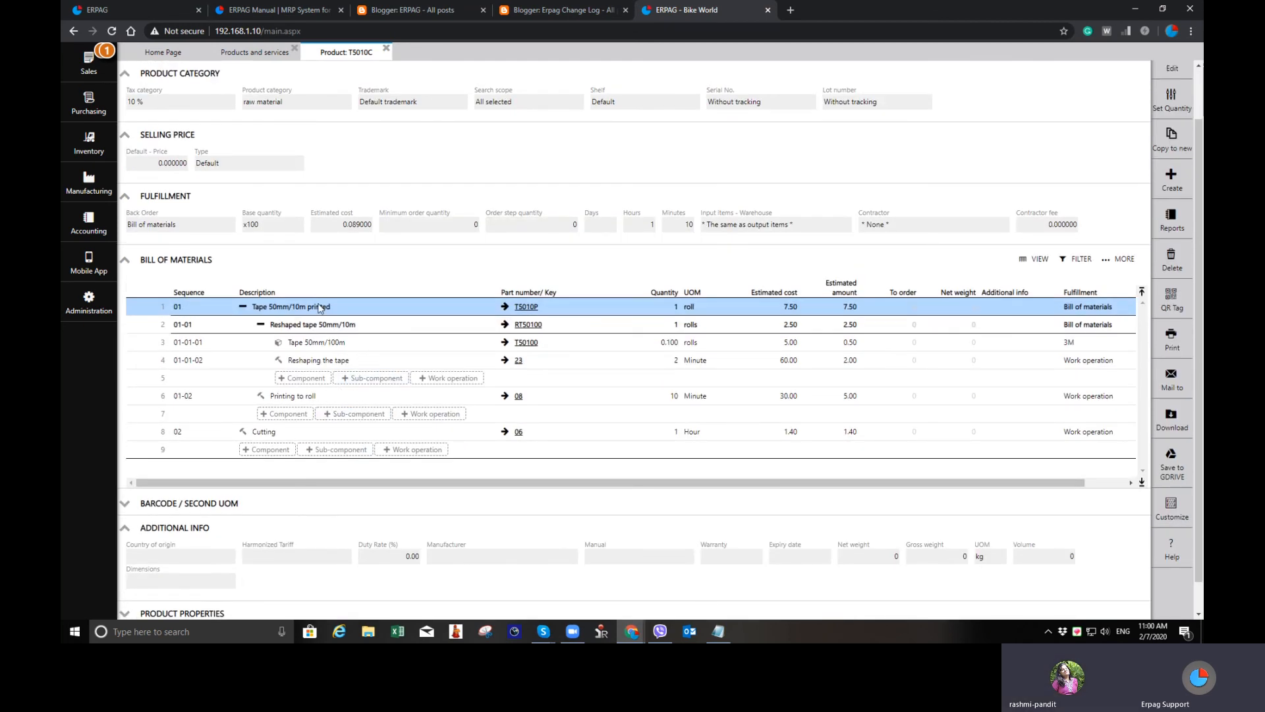
click(243, 307)
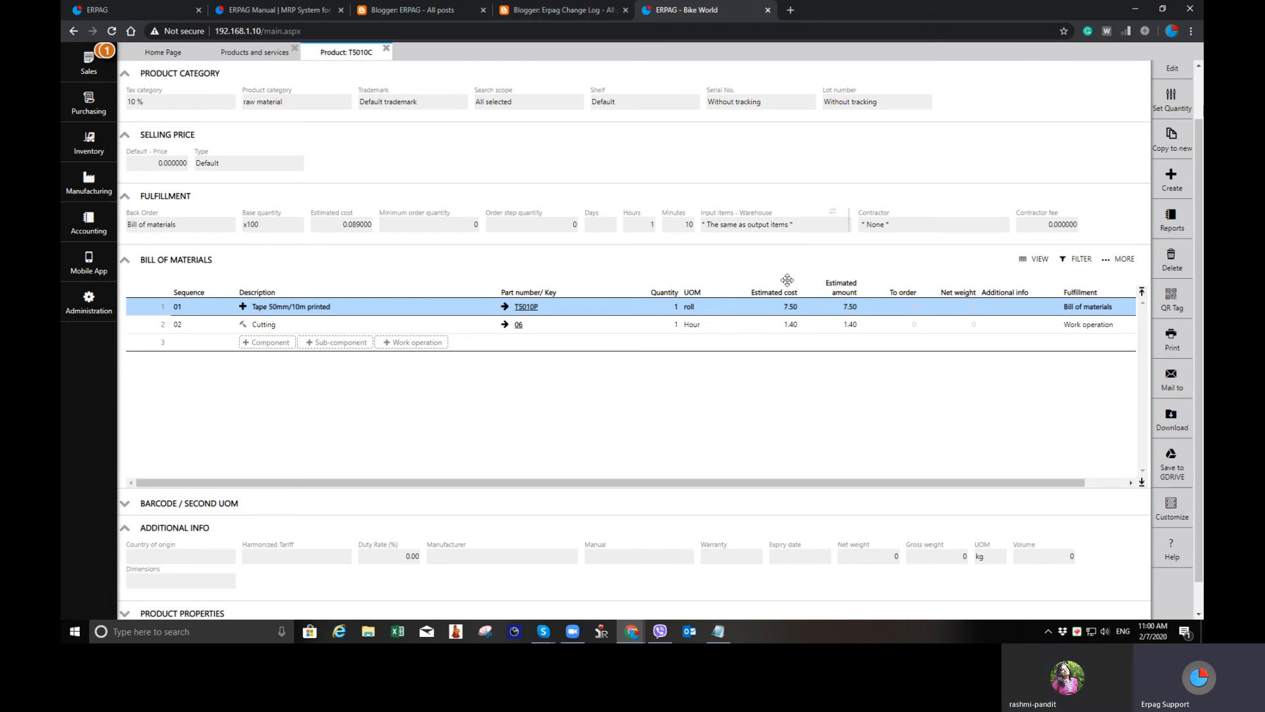
scroll(1110, 132, up, 2)
click(1171, 240)
click(1138, 232)
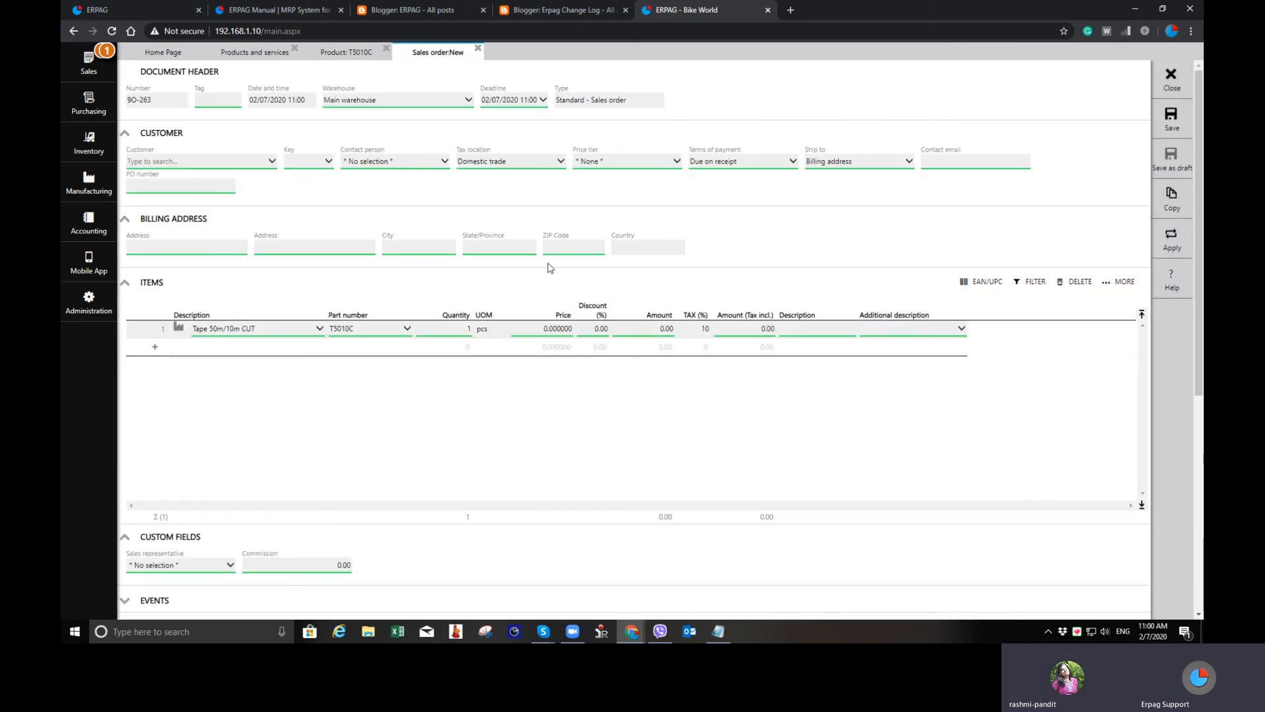
click(185, 163)
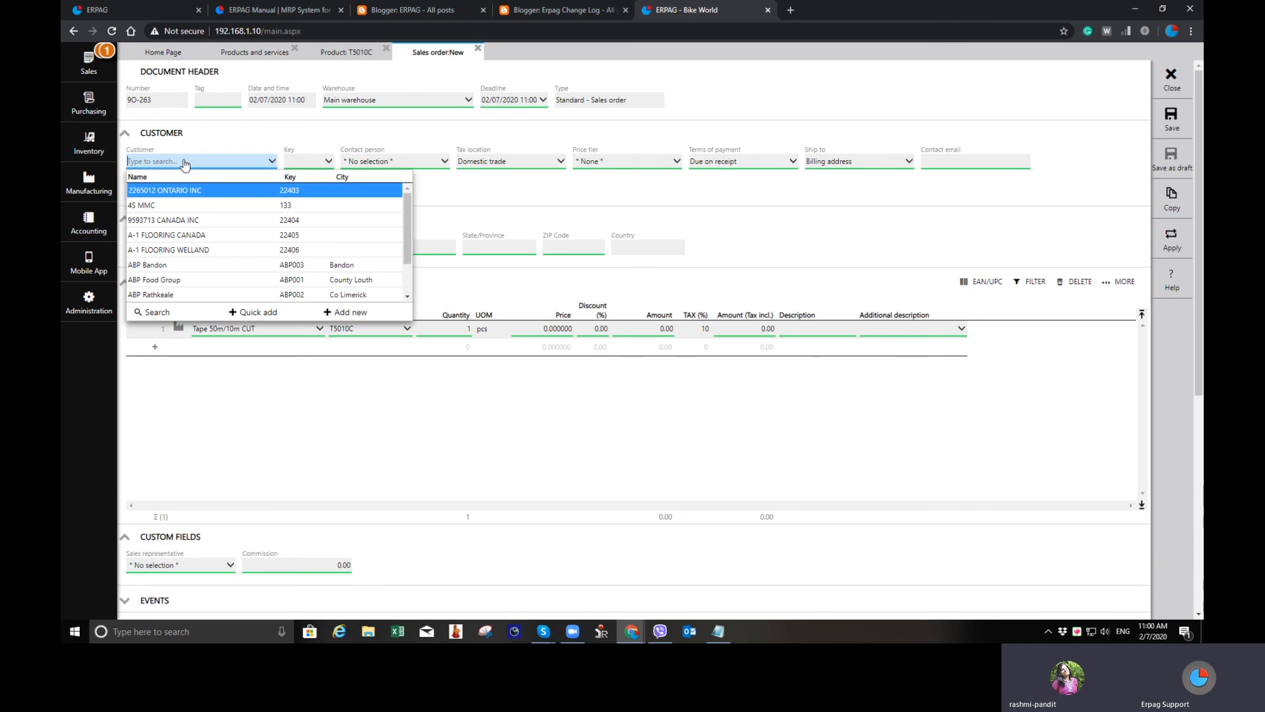
text(h)
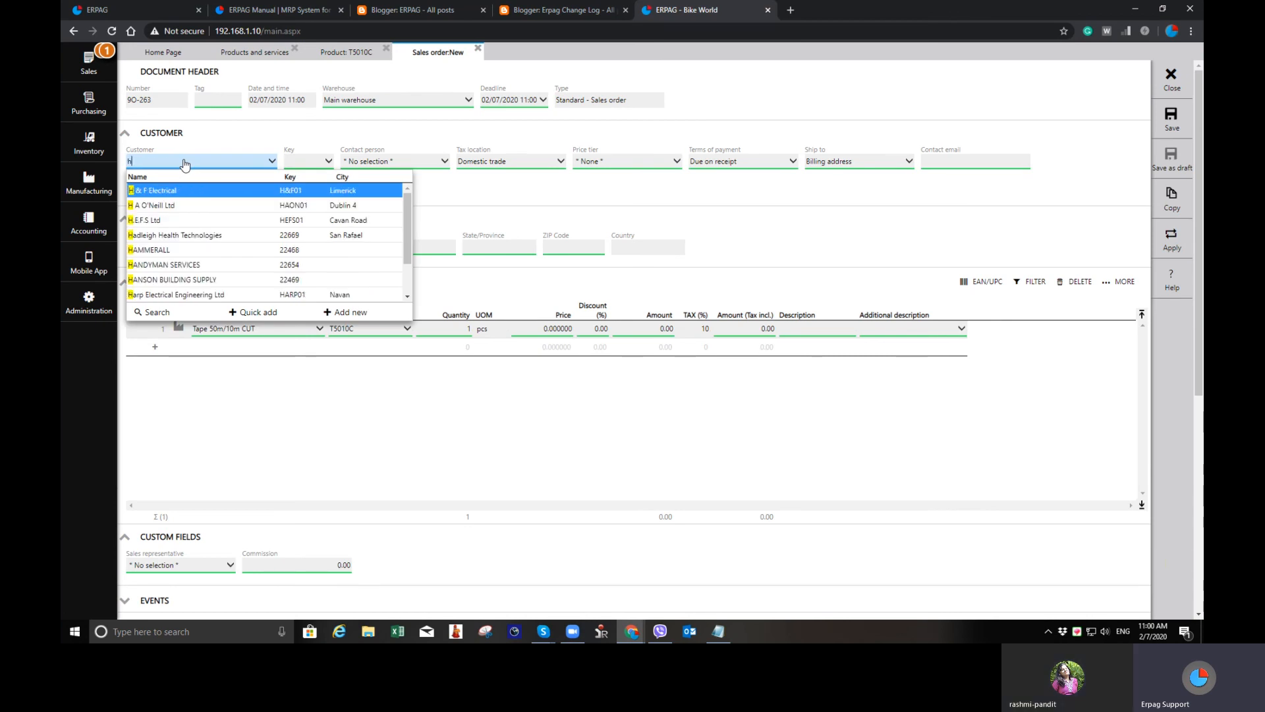
key(Down)
key(Down)
key(Return)
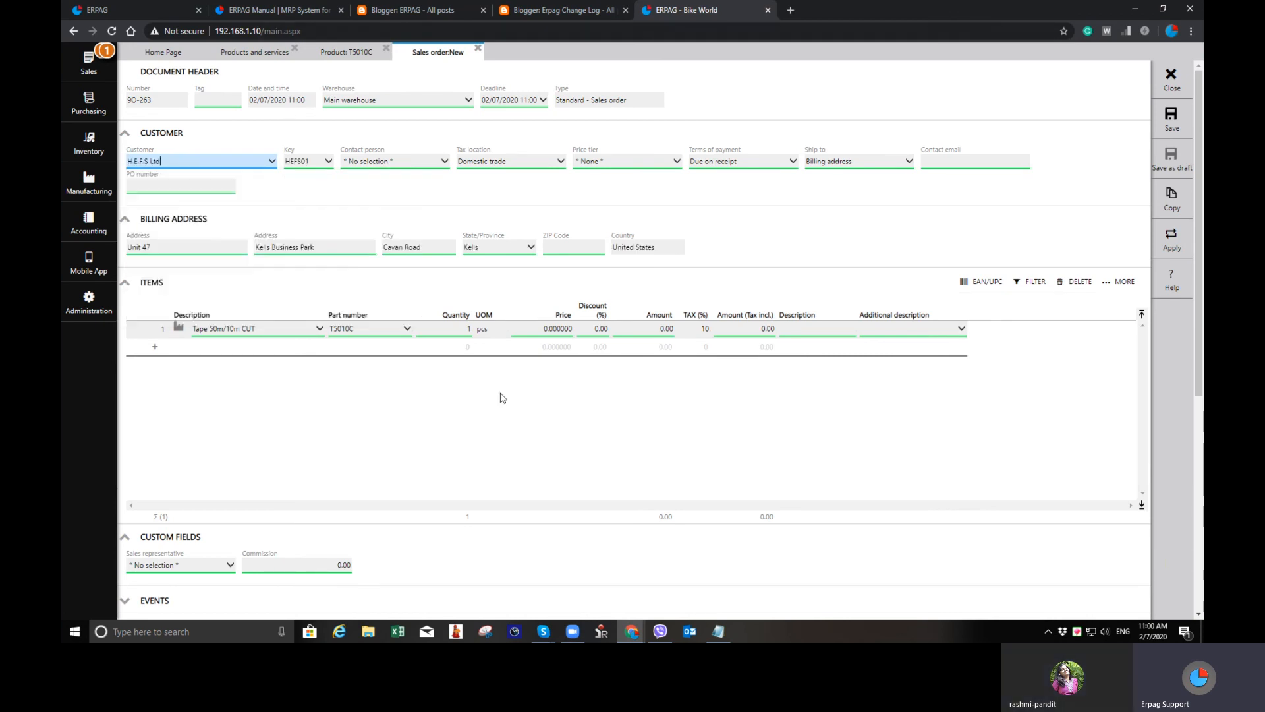
click(466, 329)
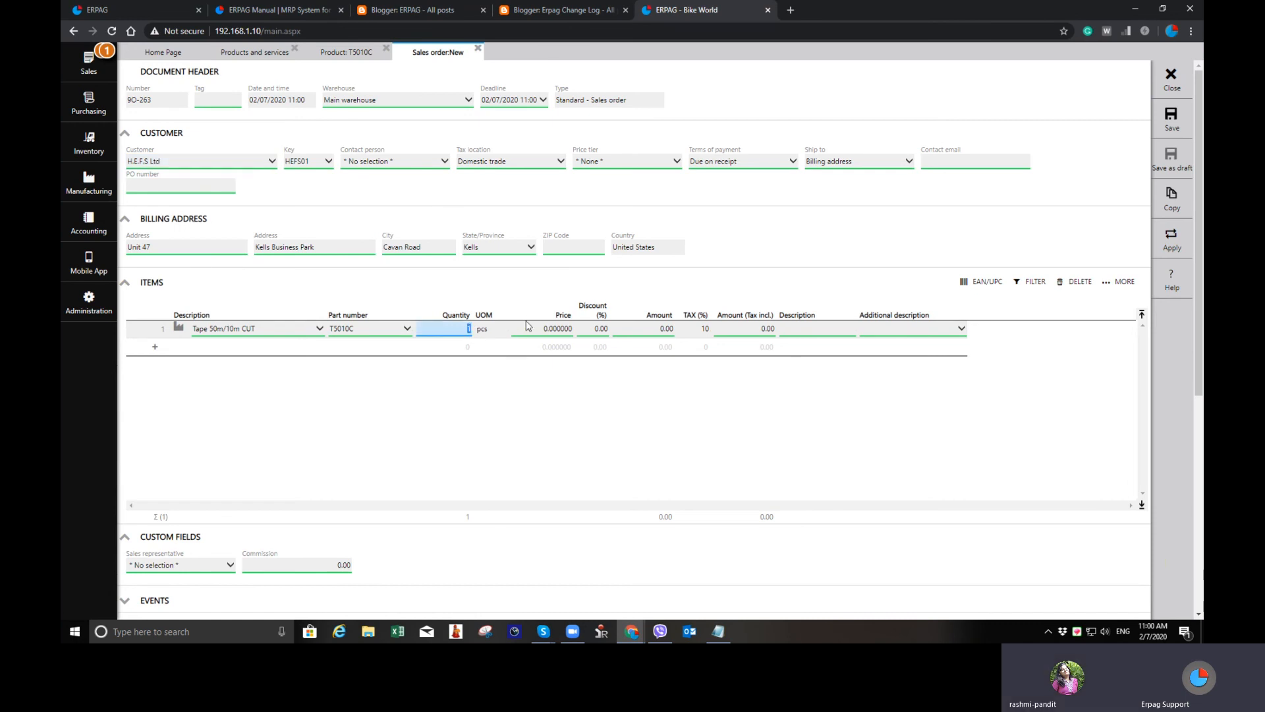
text(300)
key(Tab)
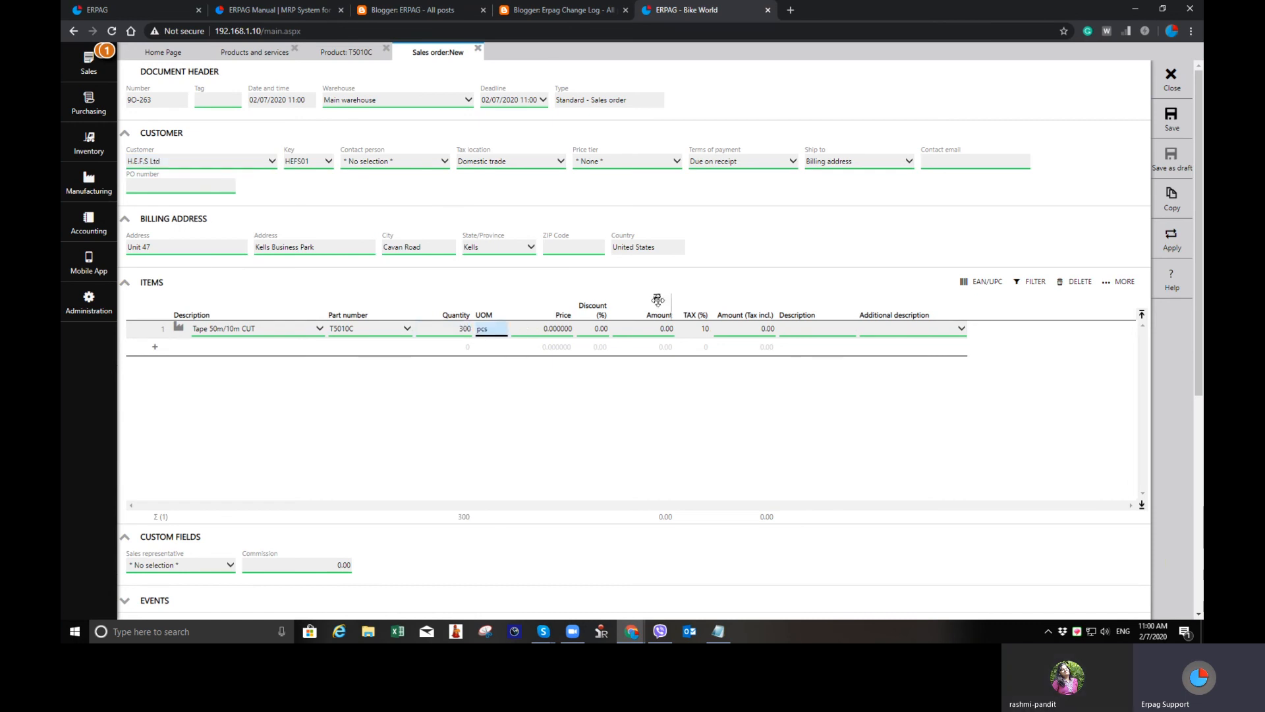
click(478, 48)
click(550, 363)
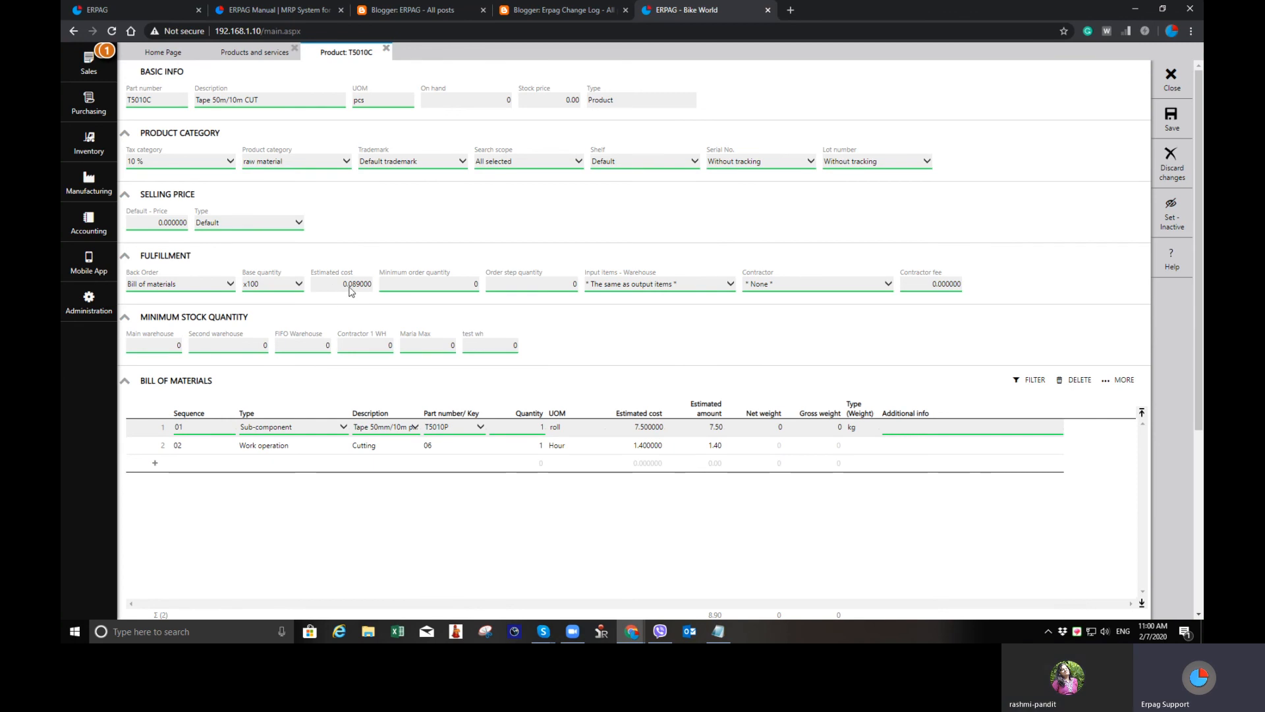
Set the cut tape's default selling price to 1 and save the product
click(148, 224)
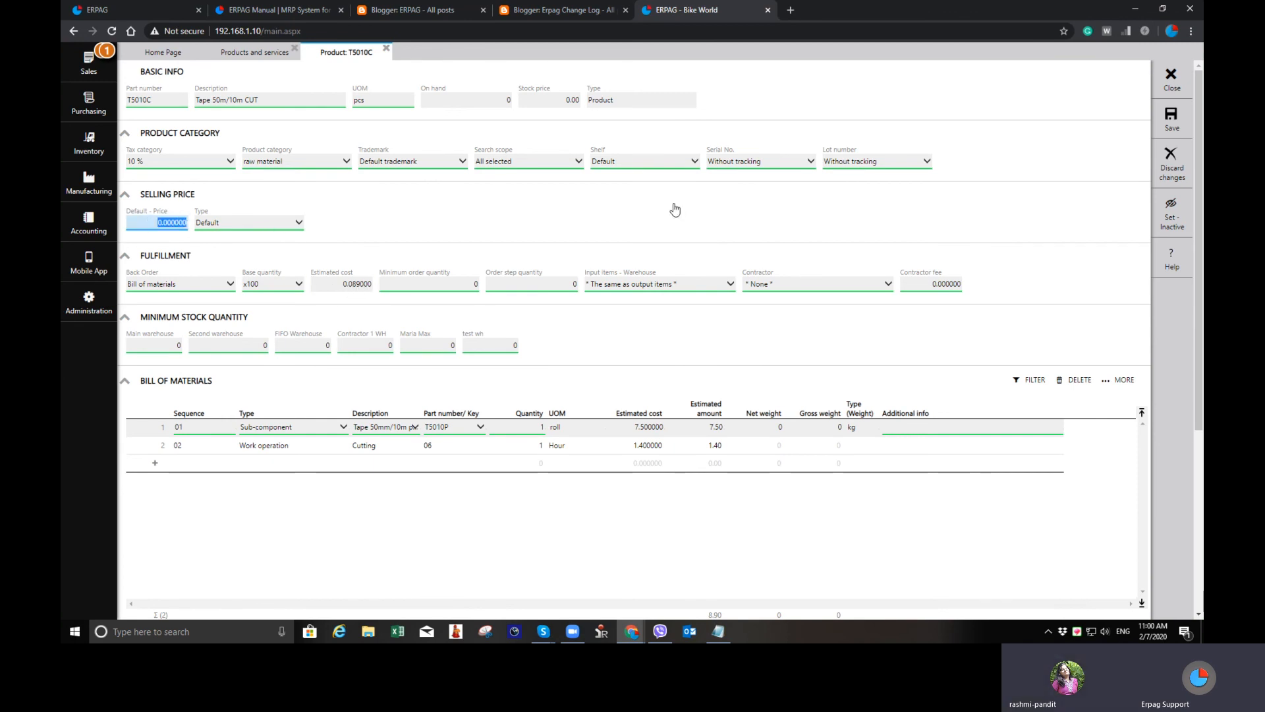
text(1)
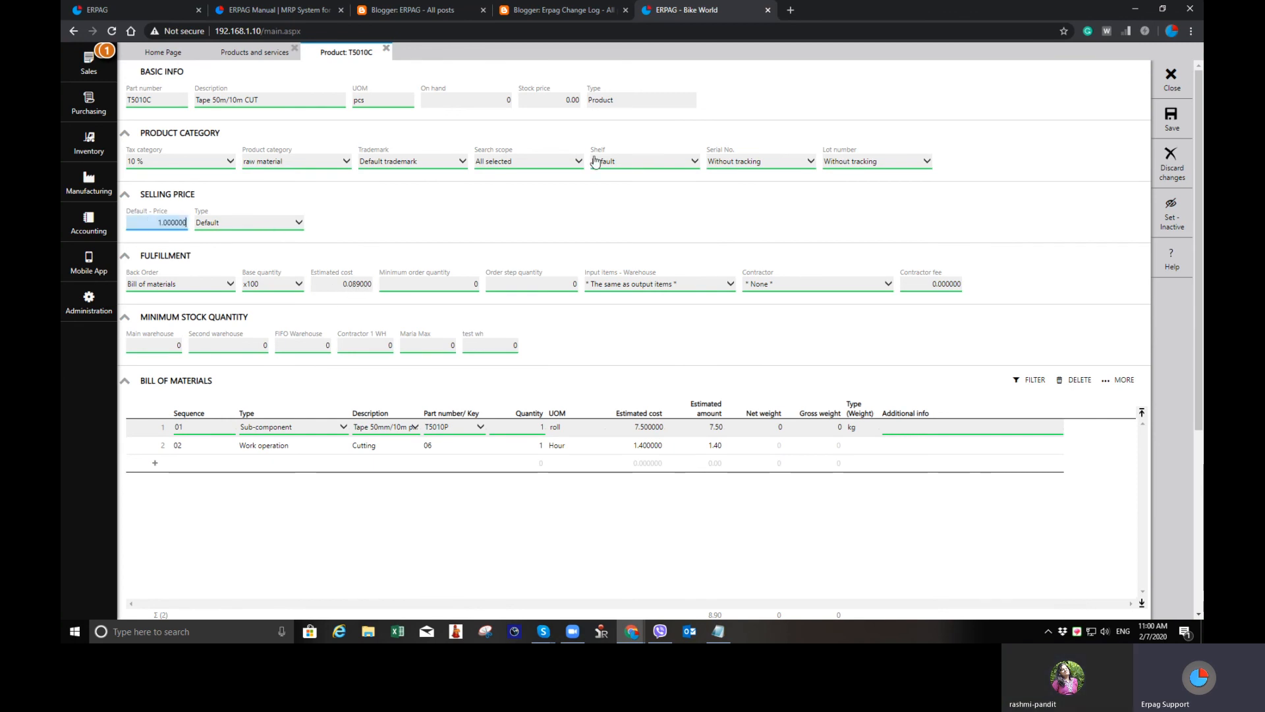
click(1167, 111)
Create a sales order from the cut tape product for the customer H.E.F.S Ltd
click(1171, 238)
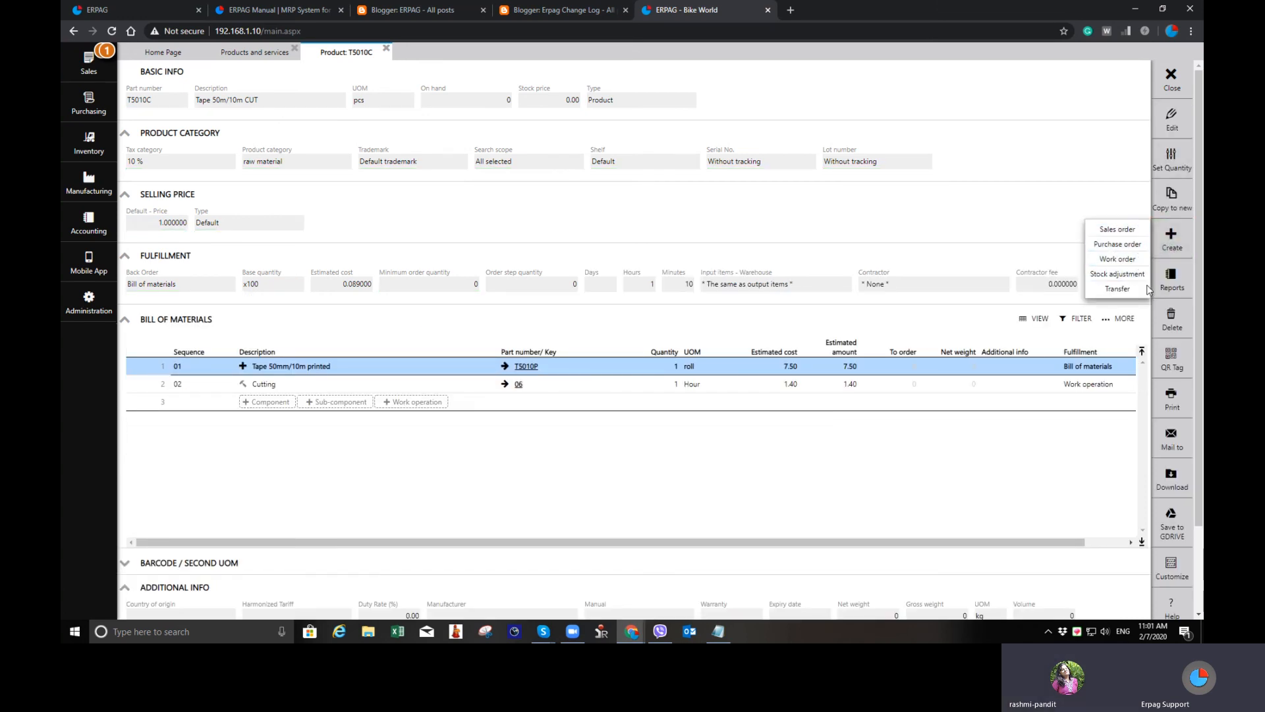
click(1136, 230)
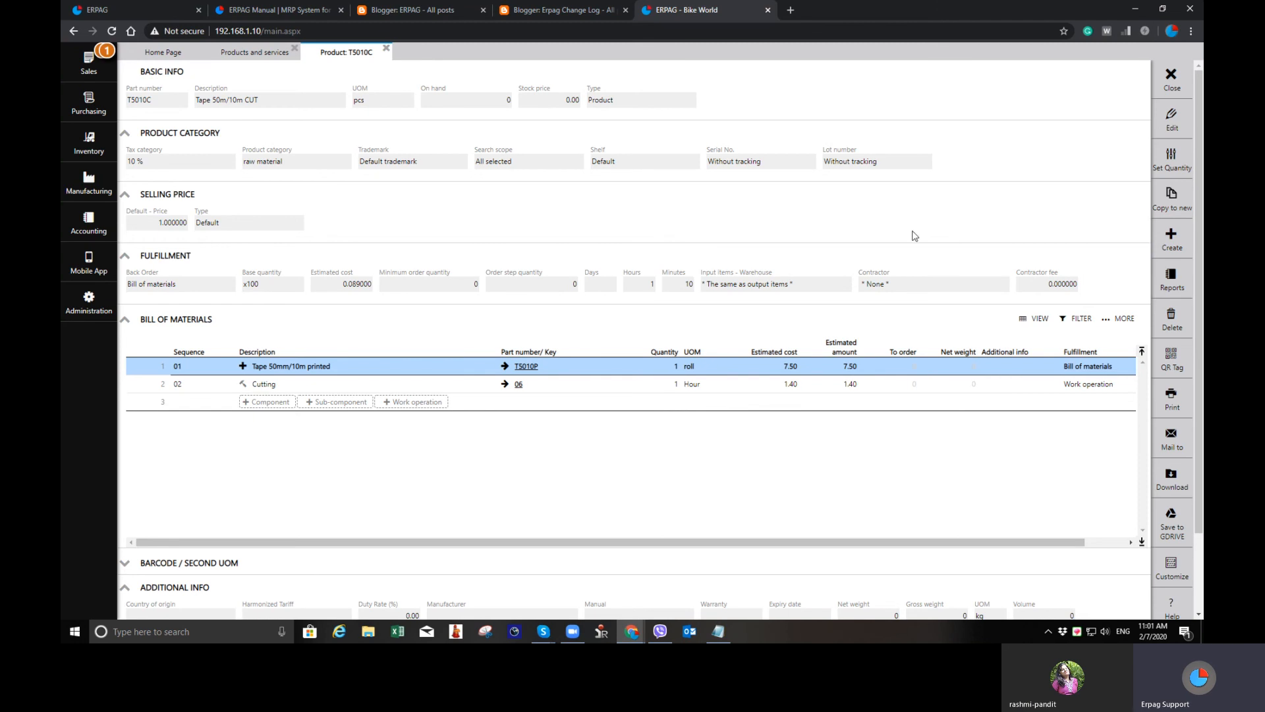
click(235, 163)
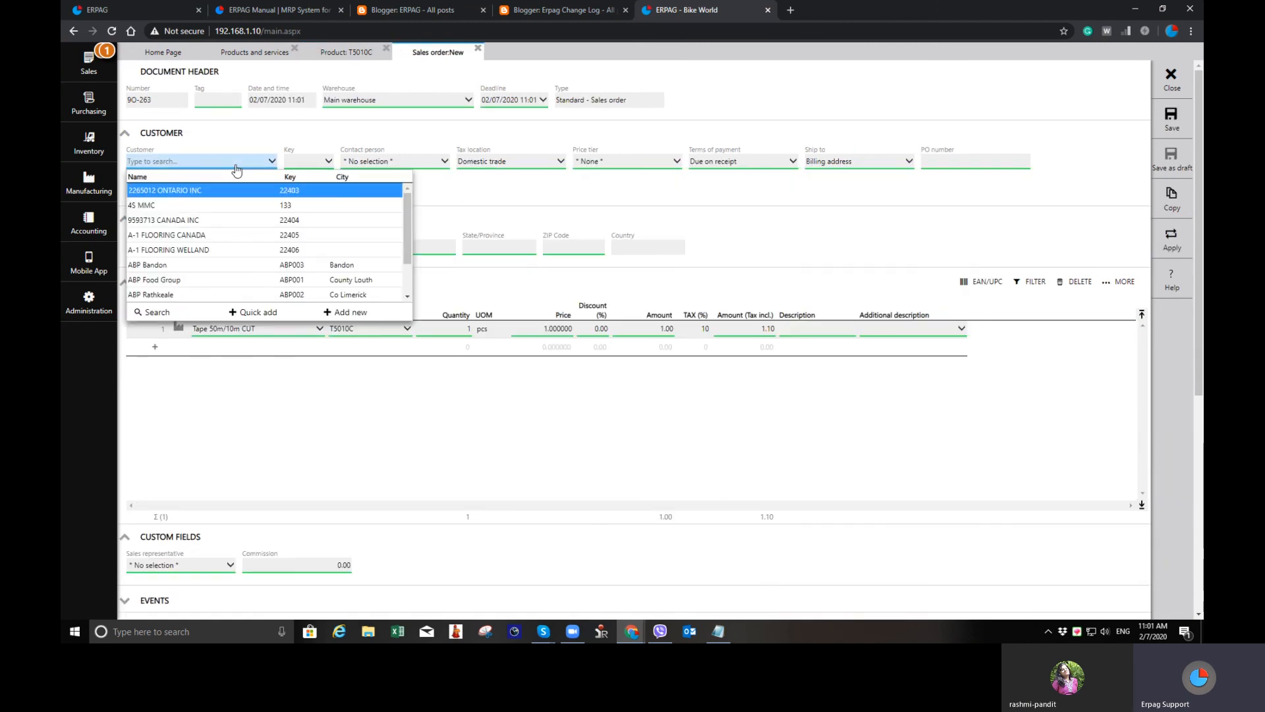
text(h)
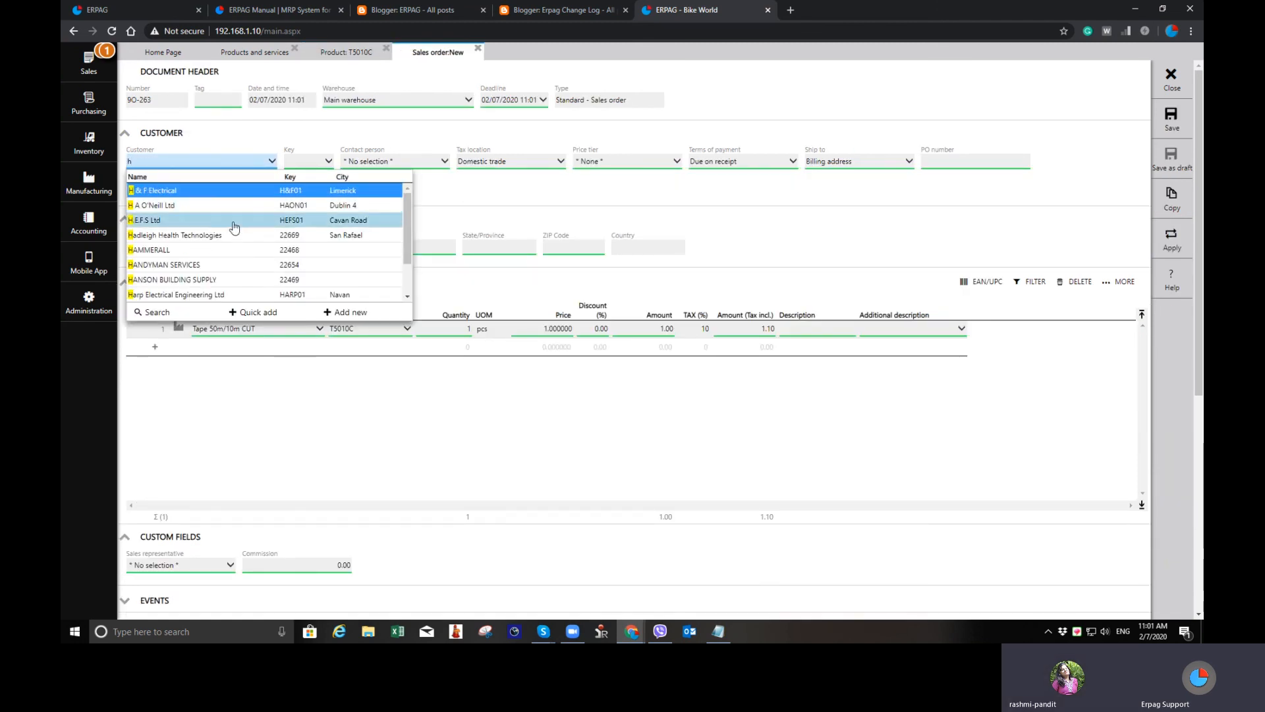
click(234, 220)
Set the ordered quantity of Tape 50m/10m CUT to 300 pcs and save the sales order
click(460, 328)
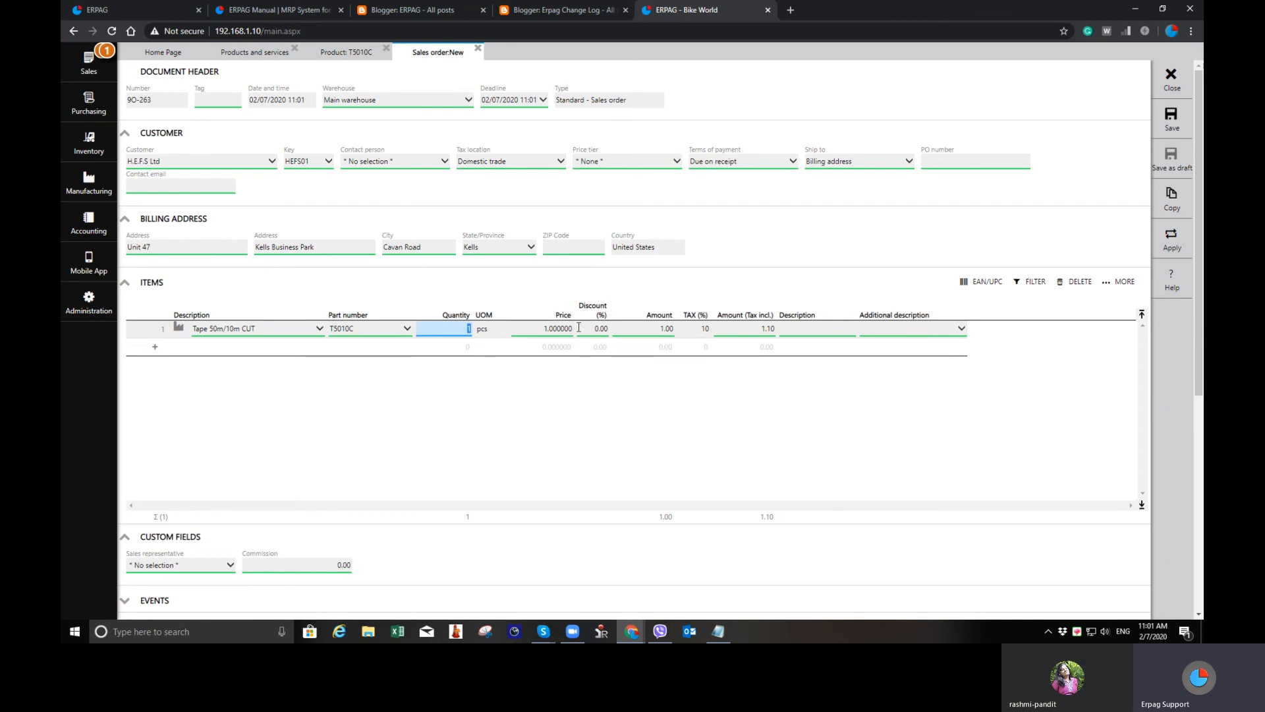
key(BackSpace)
text(3)
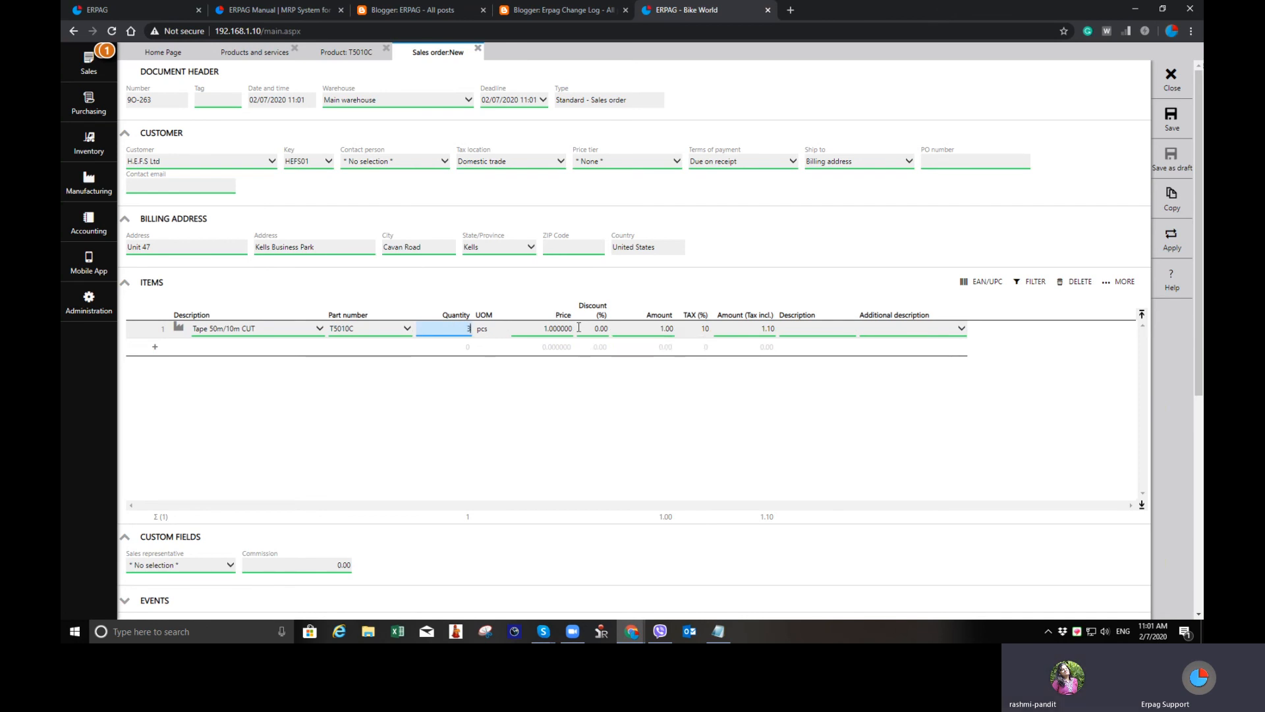
text(00)
key(Tab)
click(1170, 127)
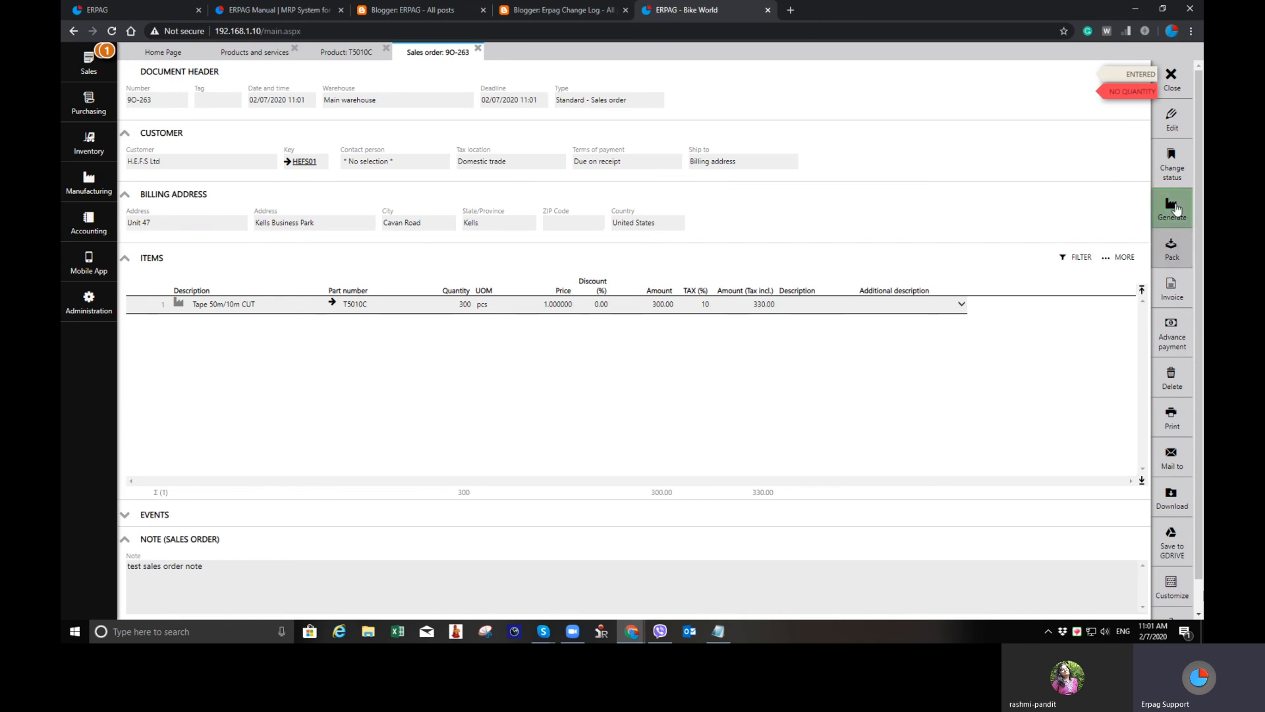
Generate a planned manufacturing project from the 300-piece cut tape sales order and review its chain of work orders
click(1171, 209)
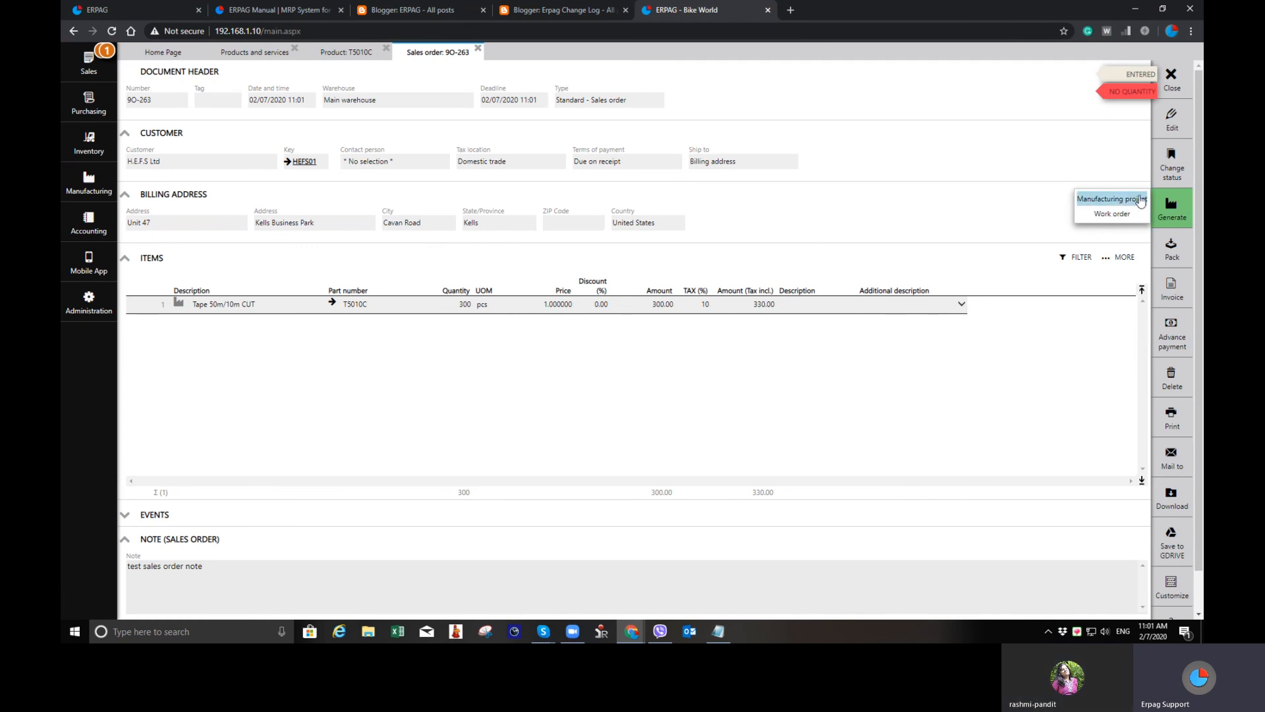
click(1142, 197)
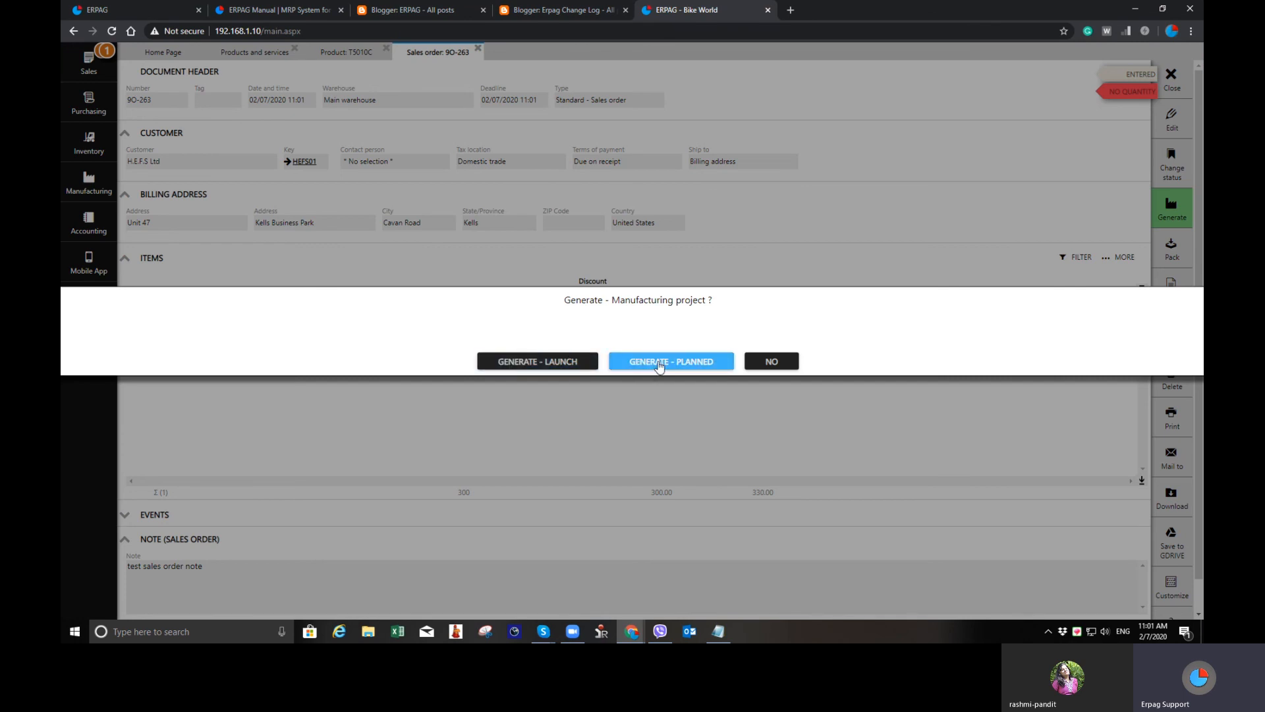
click(673, 367)
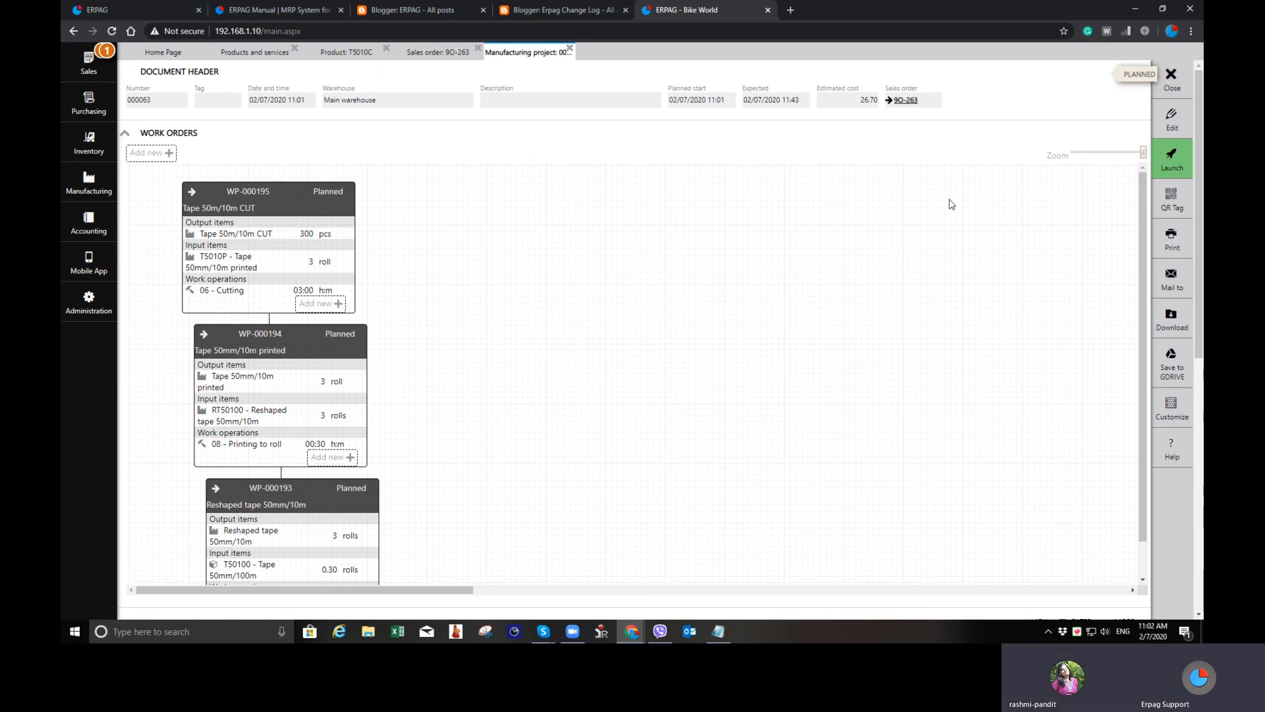
scroll(715, 326, down, 2)
scroll(715, 320, down, 1)
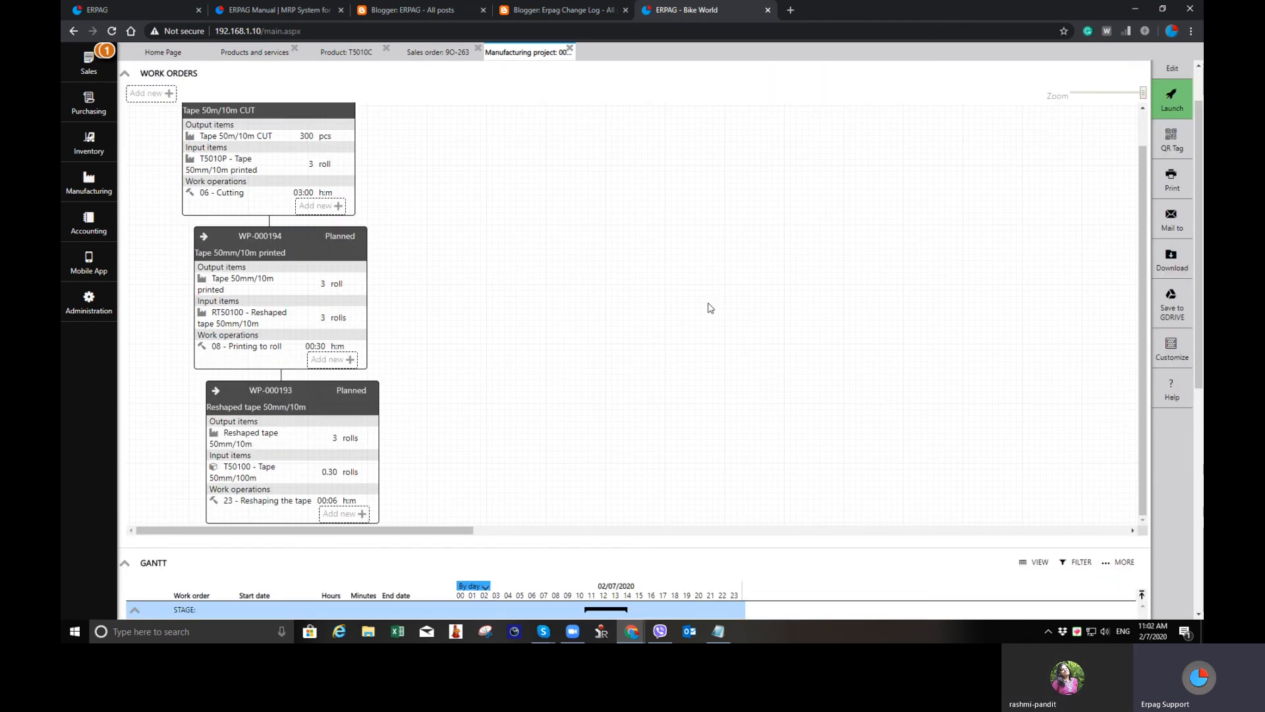
scroll(636, 349, up, 3)
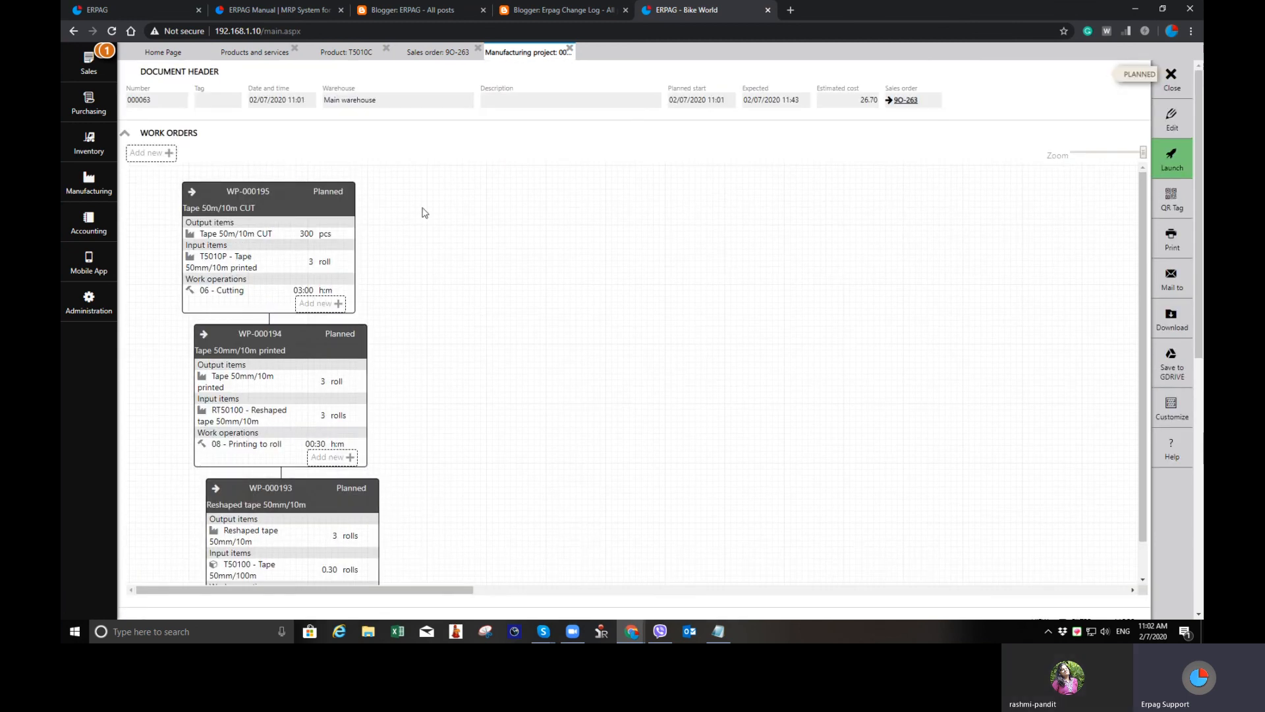
Launch the manufacturing project for the 300 cut tapes and review its cutting, printing and reshaping work orders
click(1172, 157)
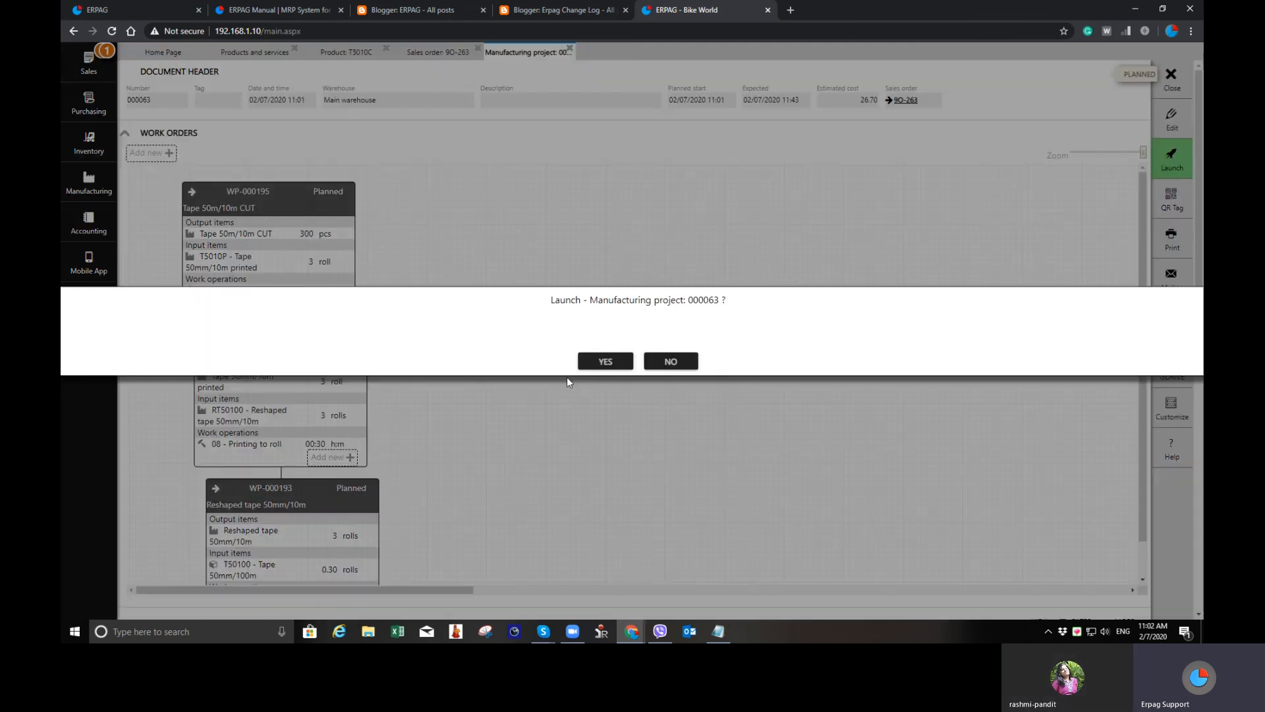
click(606, 370)
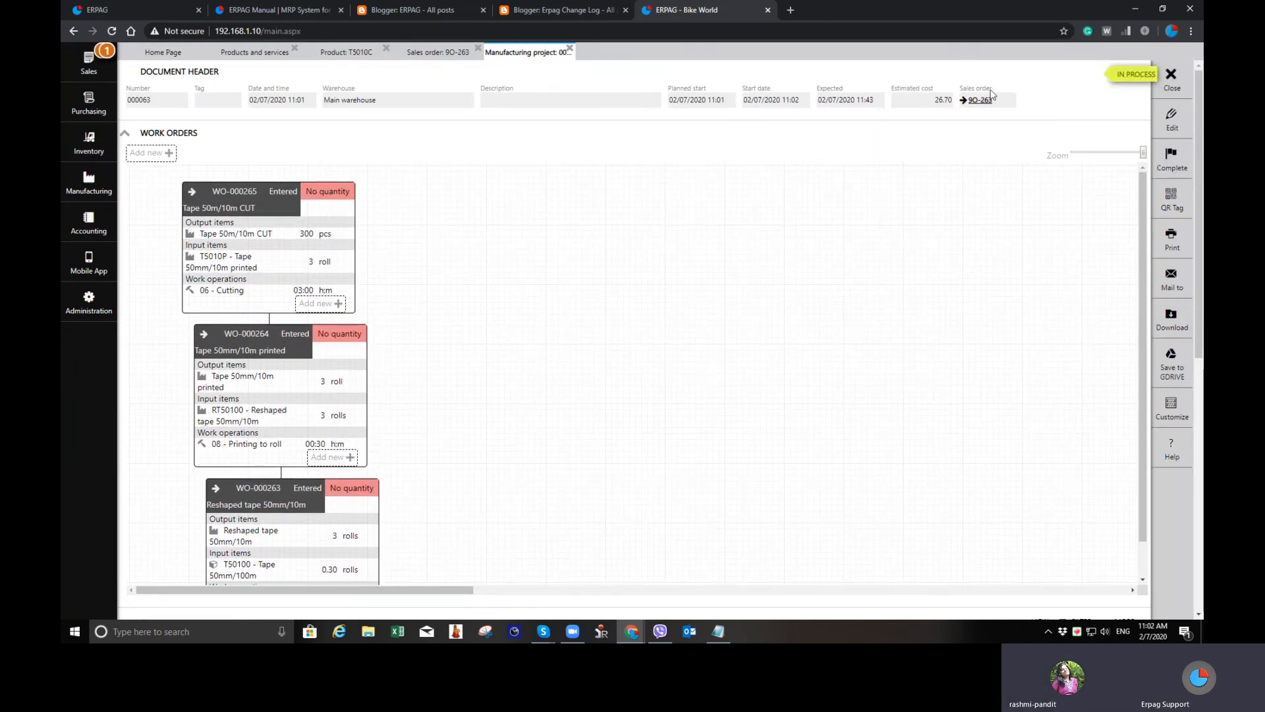
scroll(659, 369, down, 1)
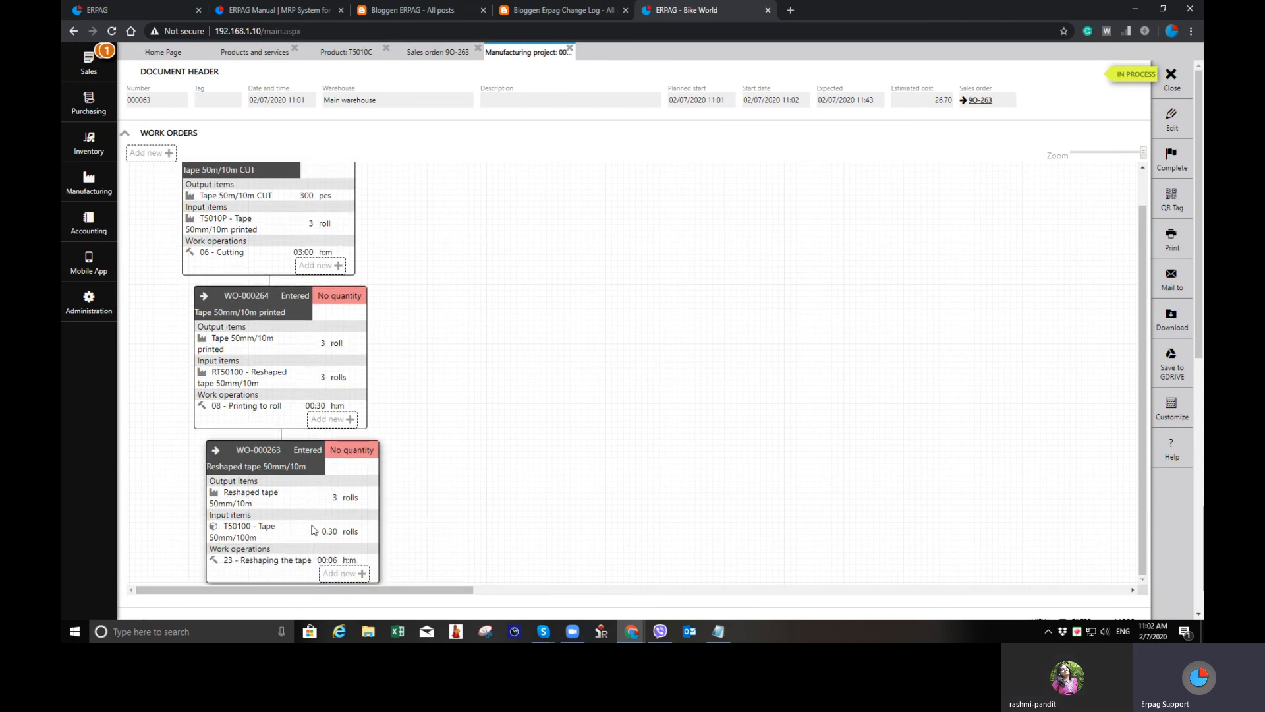
scroll(1104, 338, up, 1)
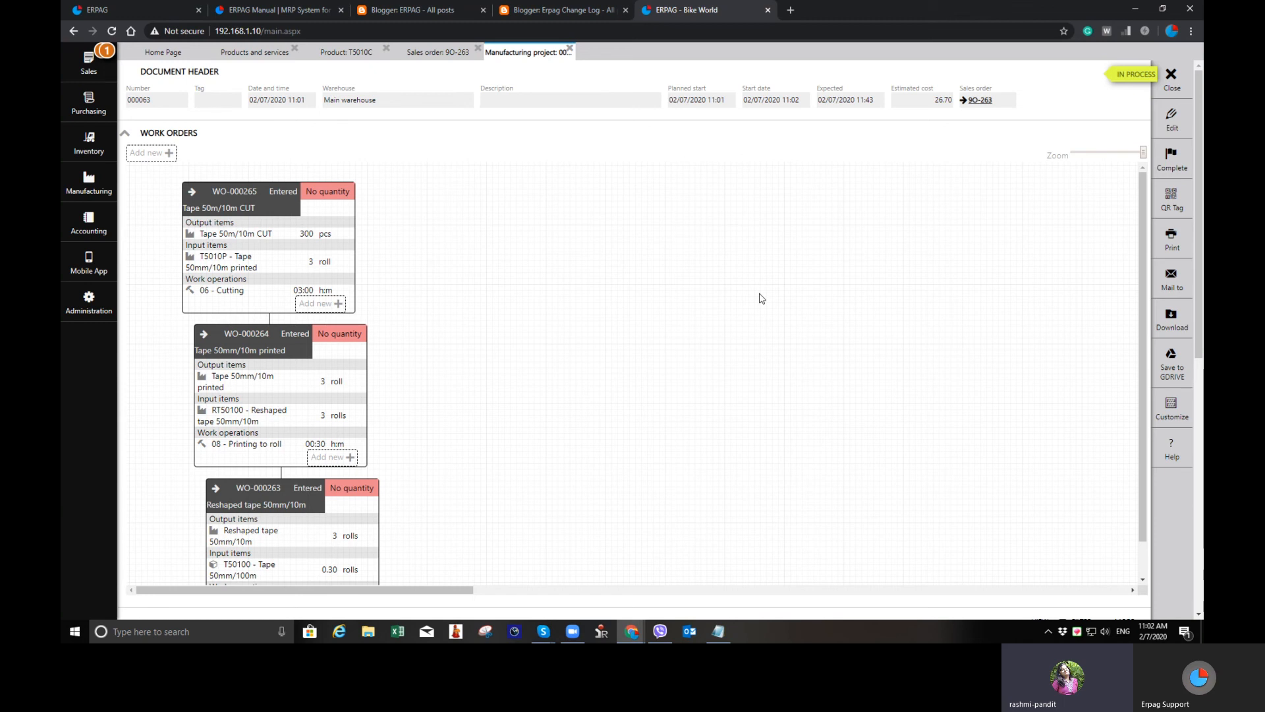
scroll(565, 367, down, 1)
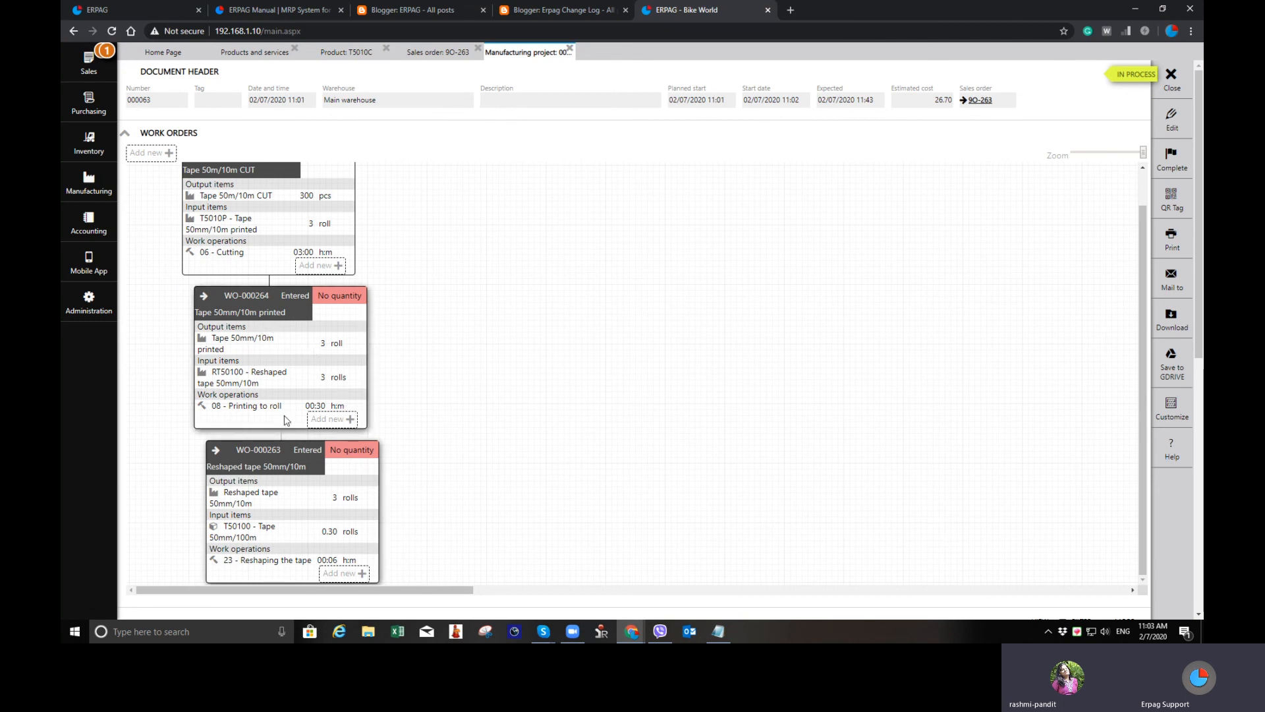
scroll(395, 330, up, 2)
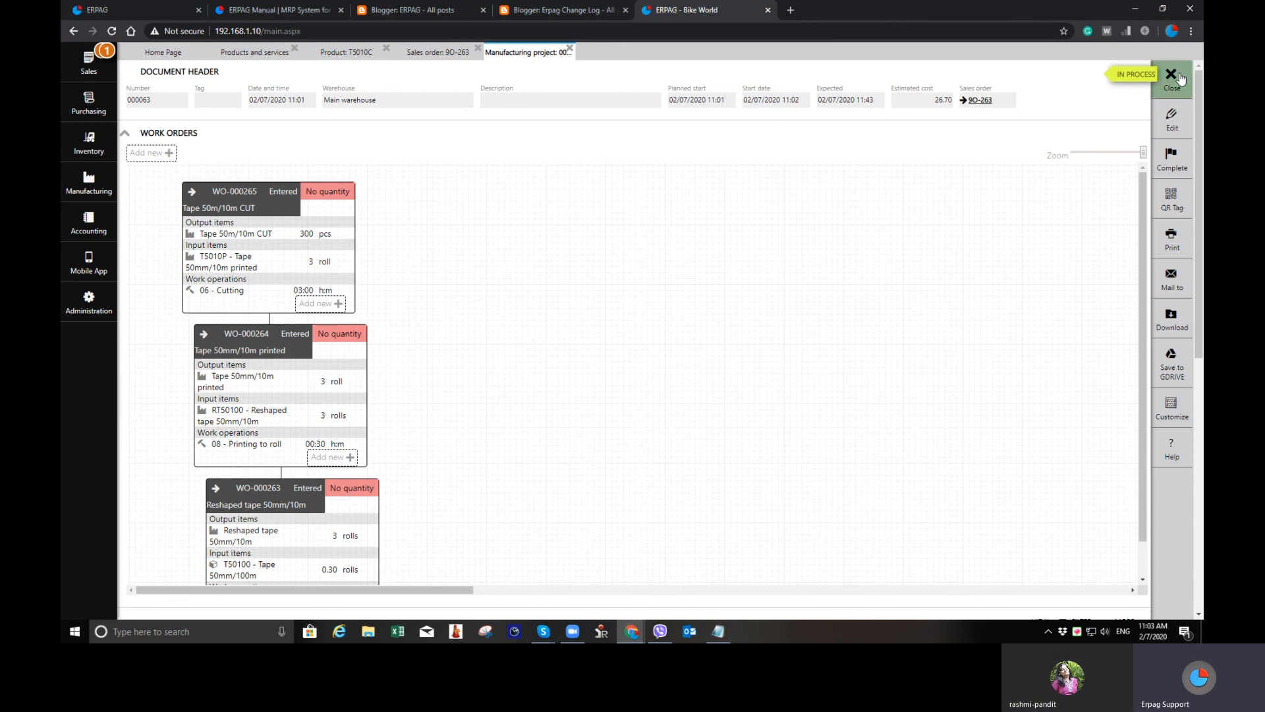
Close the manufacturing project, the 300-piece sales order, the cut tape product and the product list
click(1171, 76)
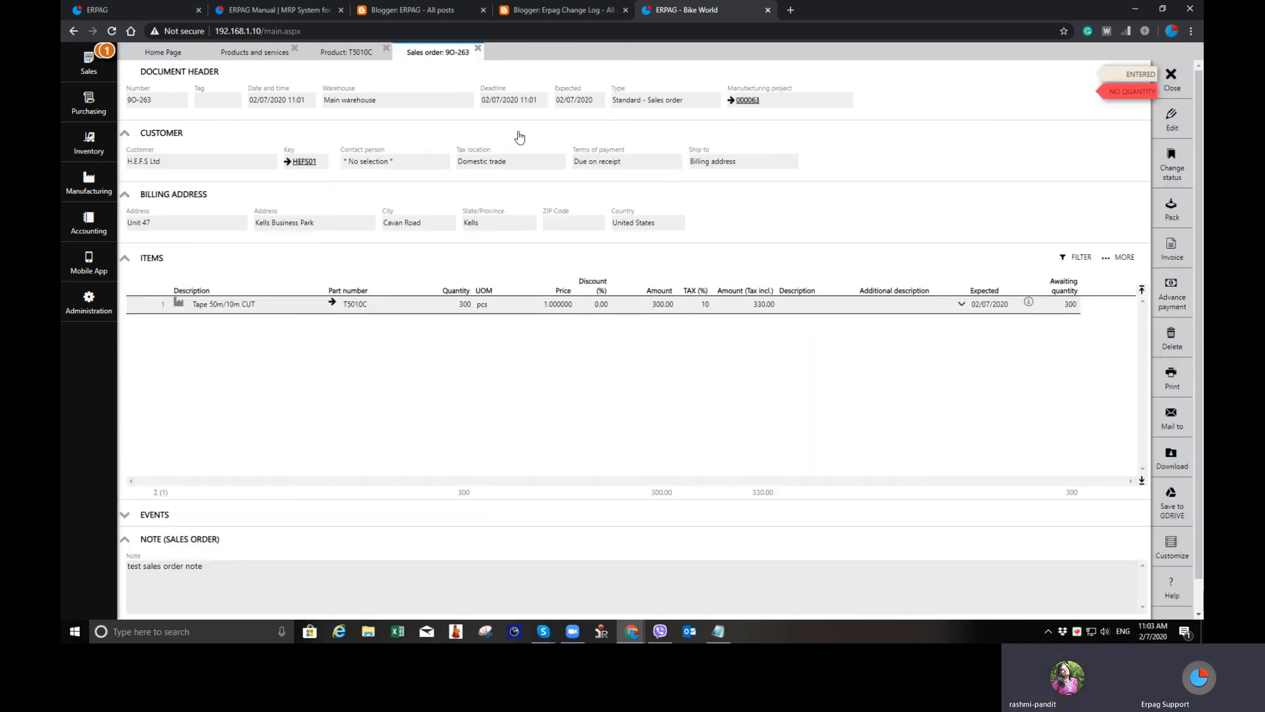
click(477, 50)
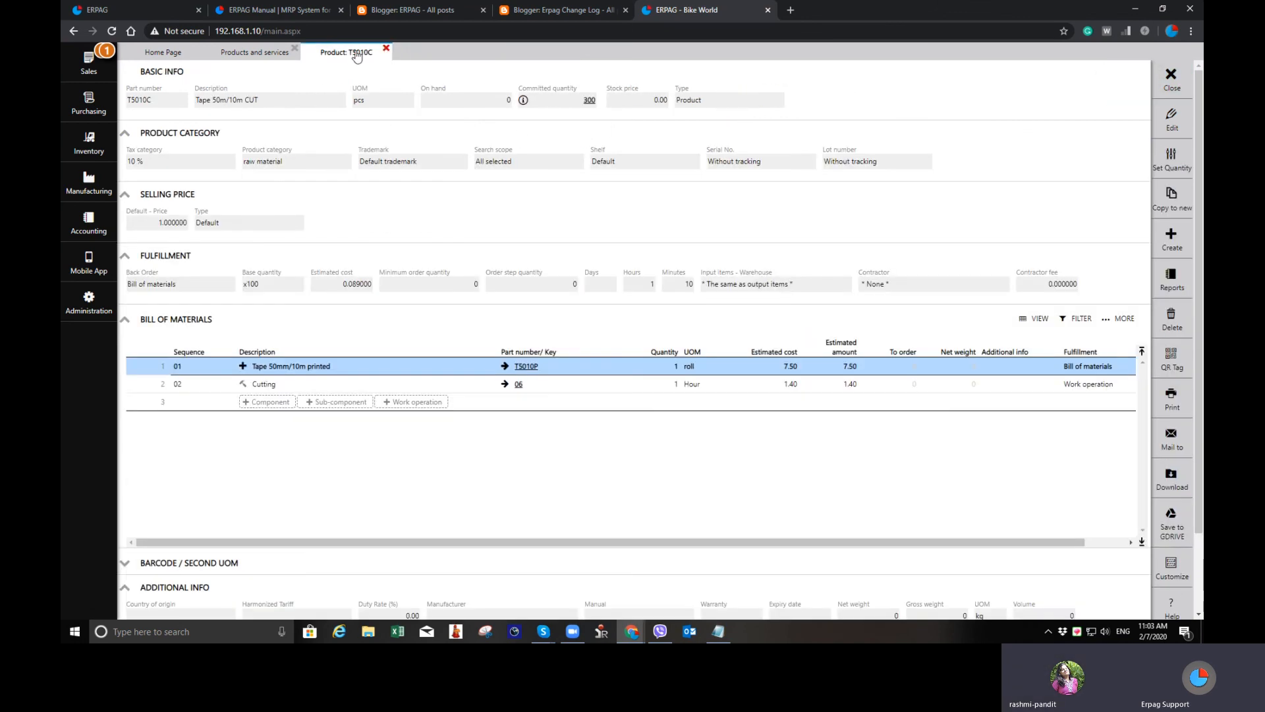
click(386, 48)
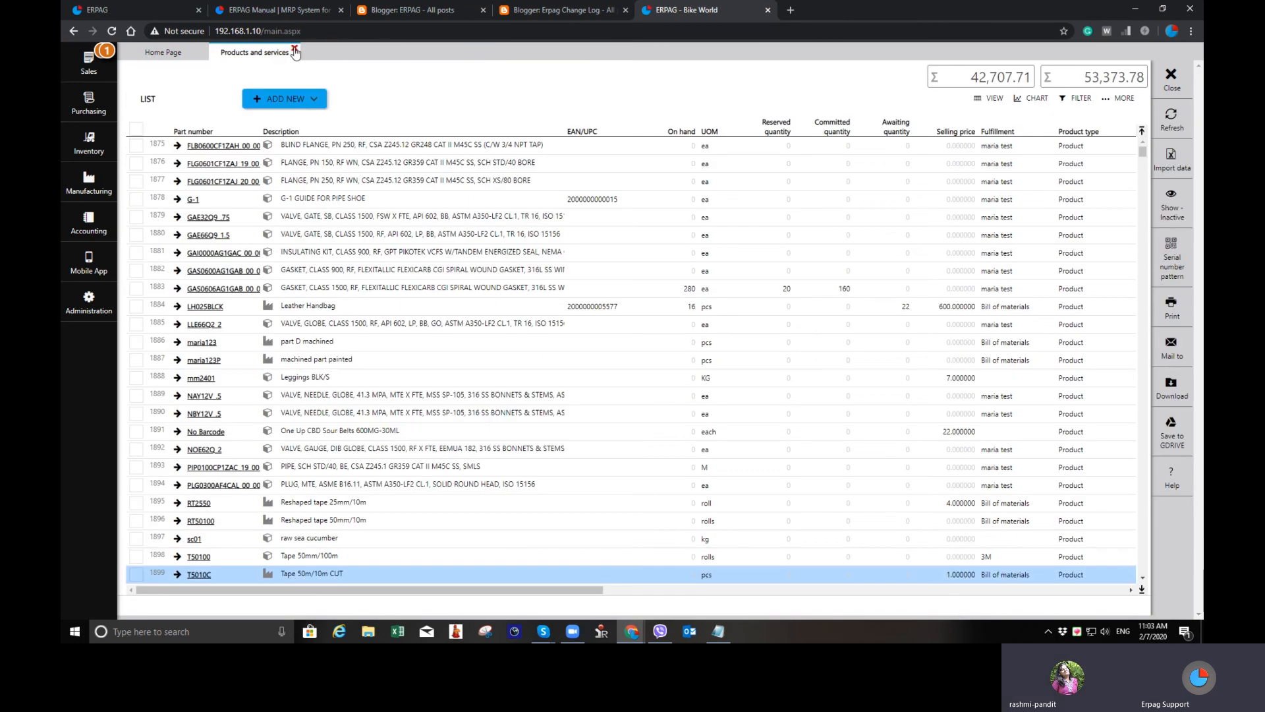
Start a new sales order for the customer GALT TILE & CARPET
click(91, 67)
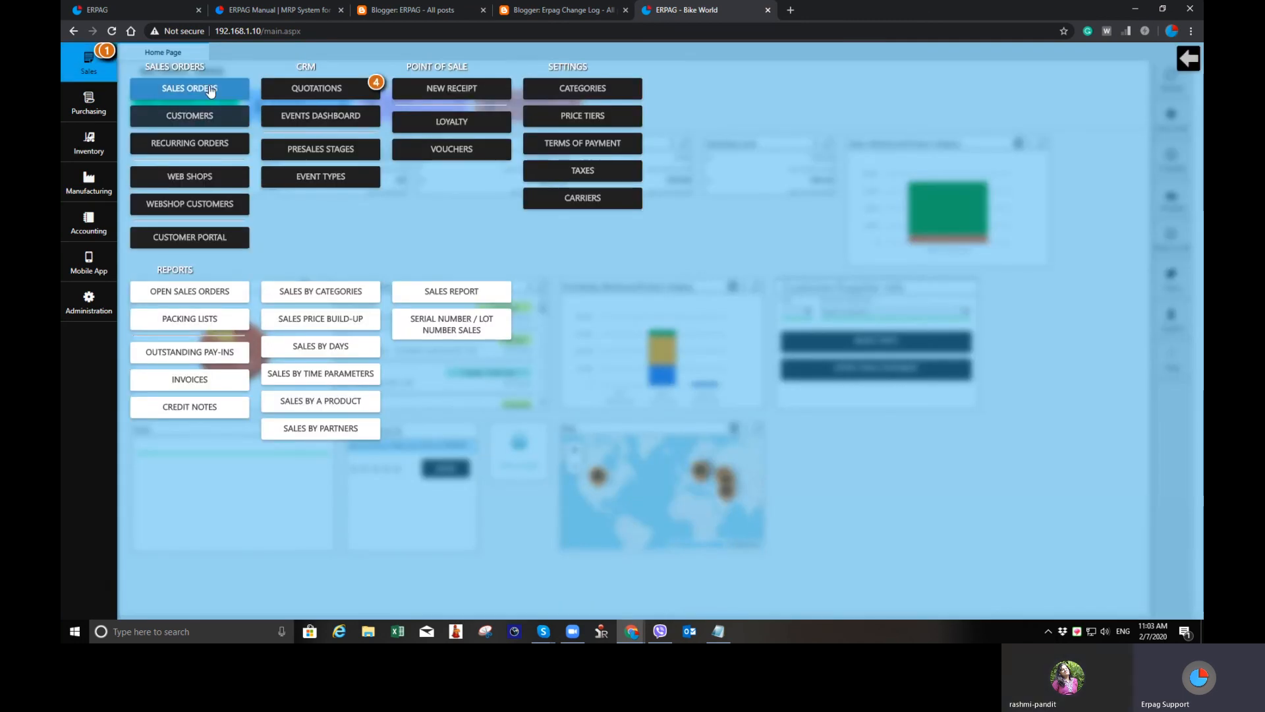
click(211, 91)
click(270, 104)
click(236, 164)
text(g)
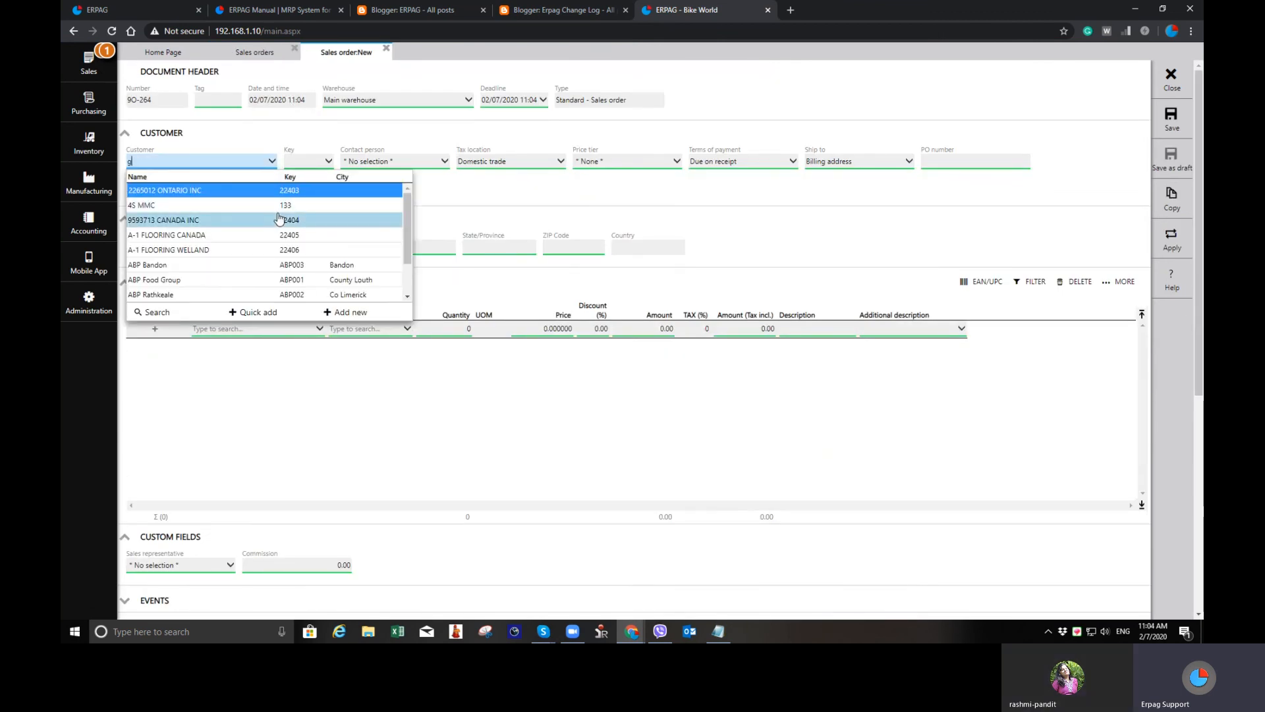
click(226, 221)
Add Tape 50mm/10m printed as the first item of the new sales order
click(303, 327)
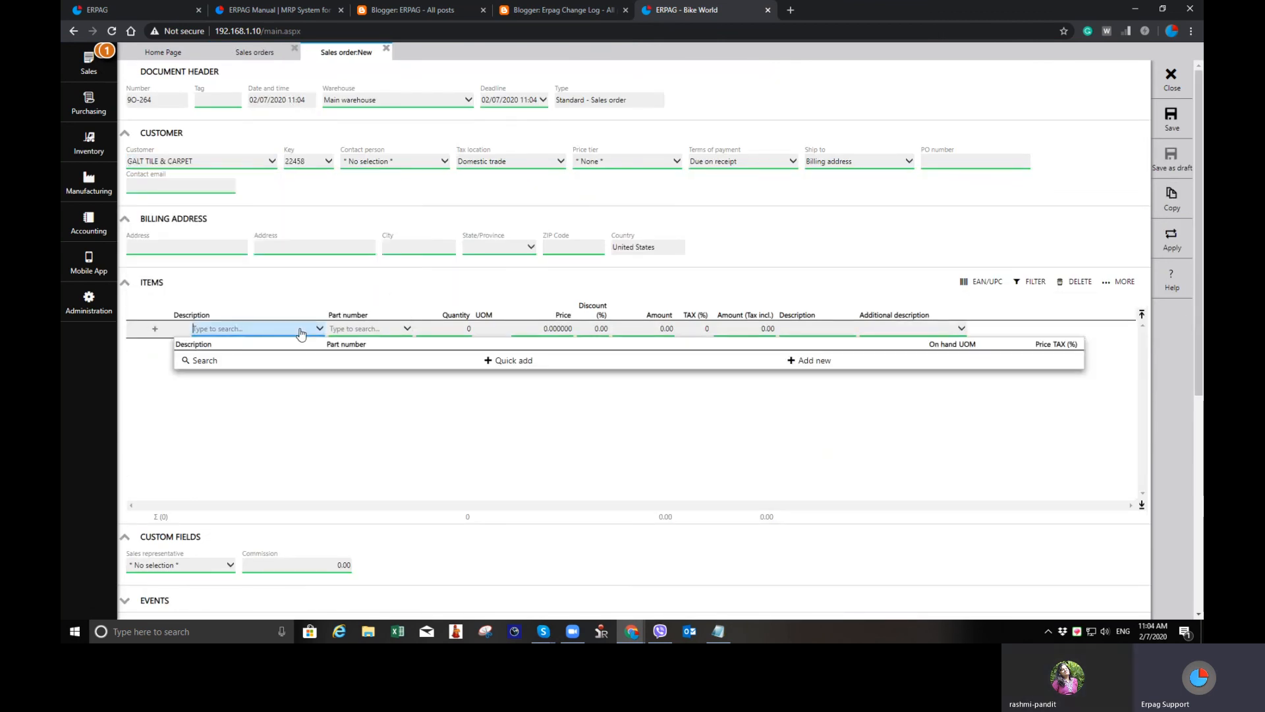
text(pri)
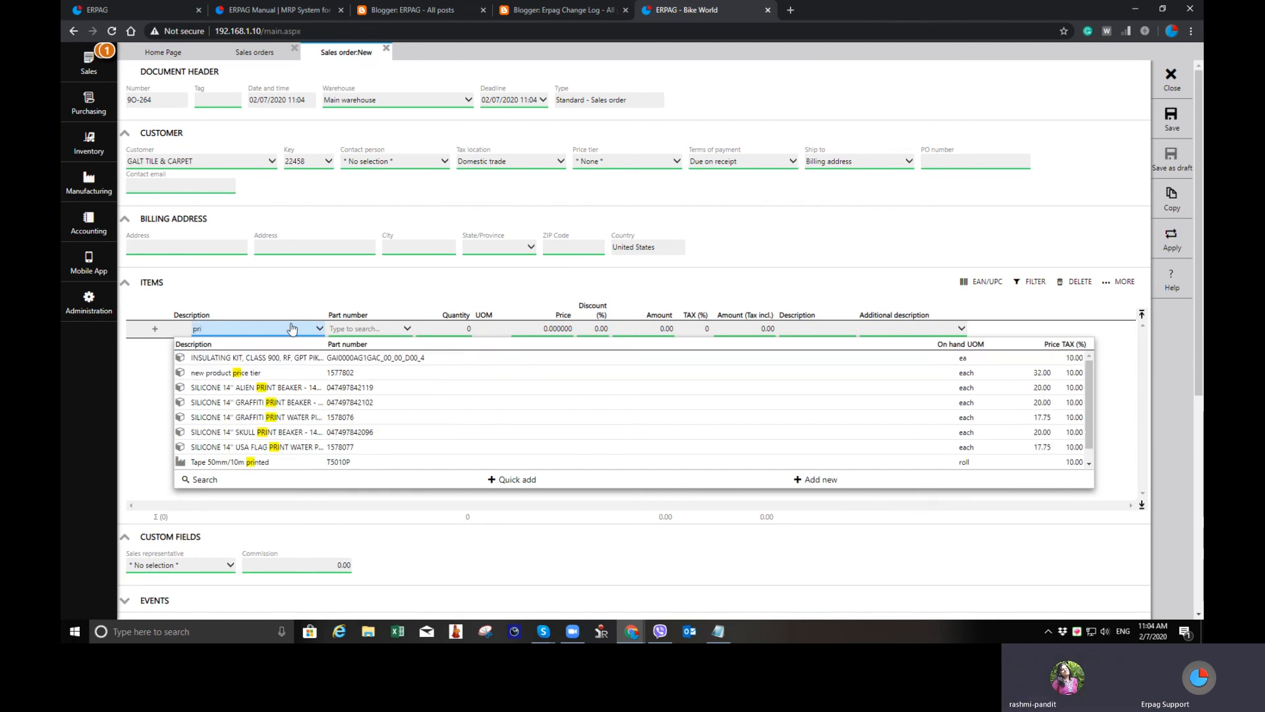
click(285, 465)
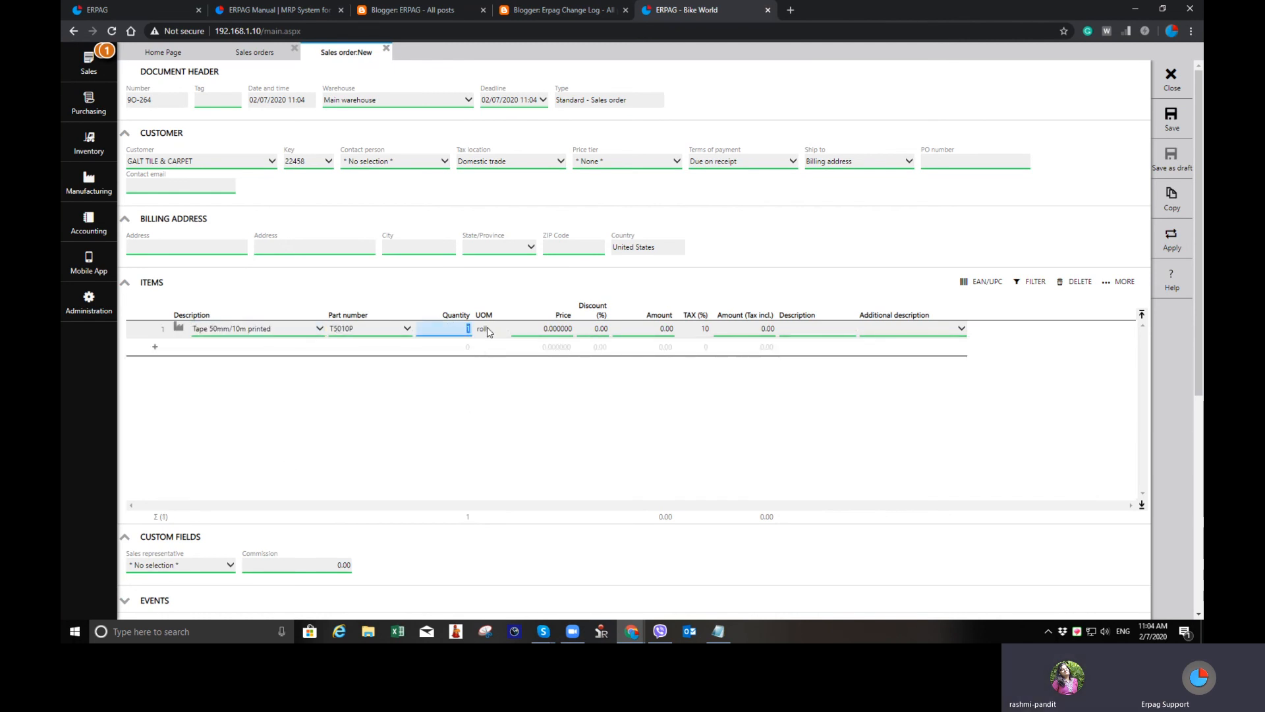
Replace the item on the new sales order with Tape 50m/10m CUT
click(292, 333)
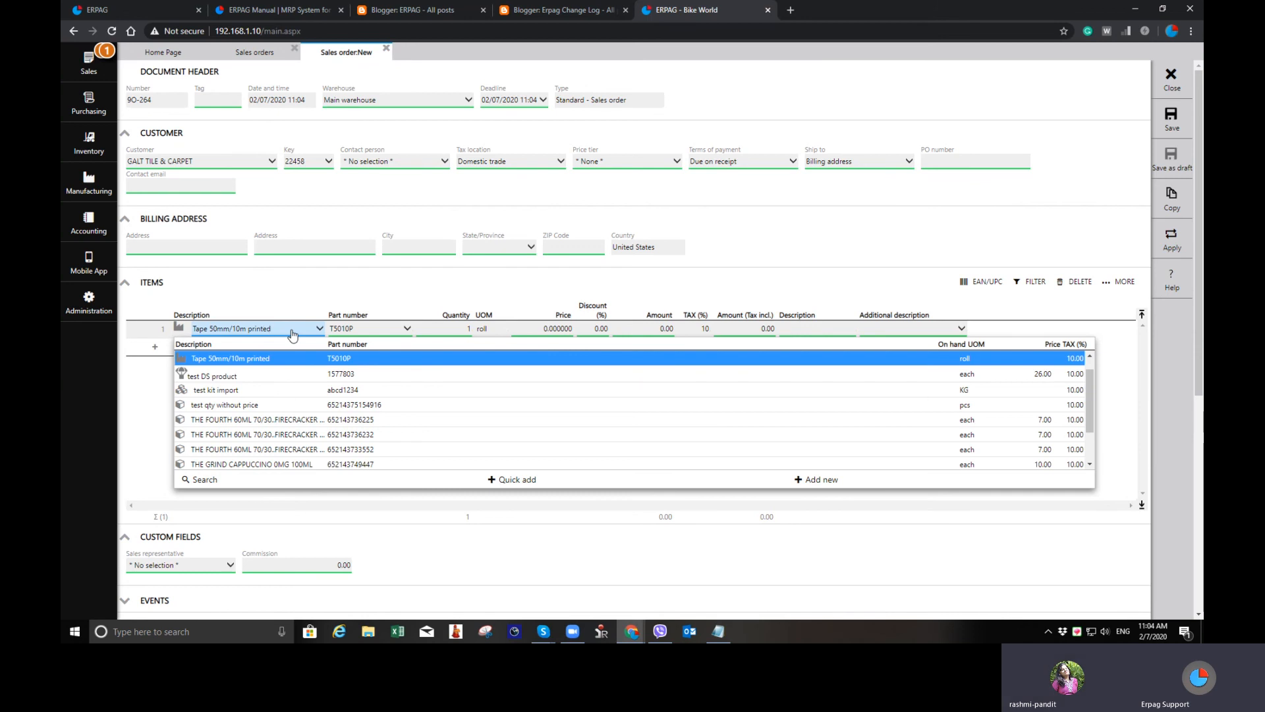
key(BackSpace)
key(BackSpace)
key(BackSpace)
key(BackSpace)
key(BackSpace)
key(BackSpace)
key(BackSpace)
key(BackSpace)
key(BackSpace)
key(BackSpace)
key(BackSpace)
key(BackSpace)
key(BackSpace)
key(BackSpace)
key(BackSpace)
text(cut)
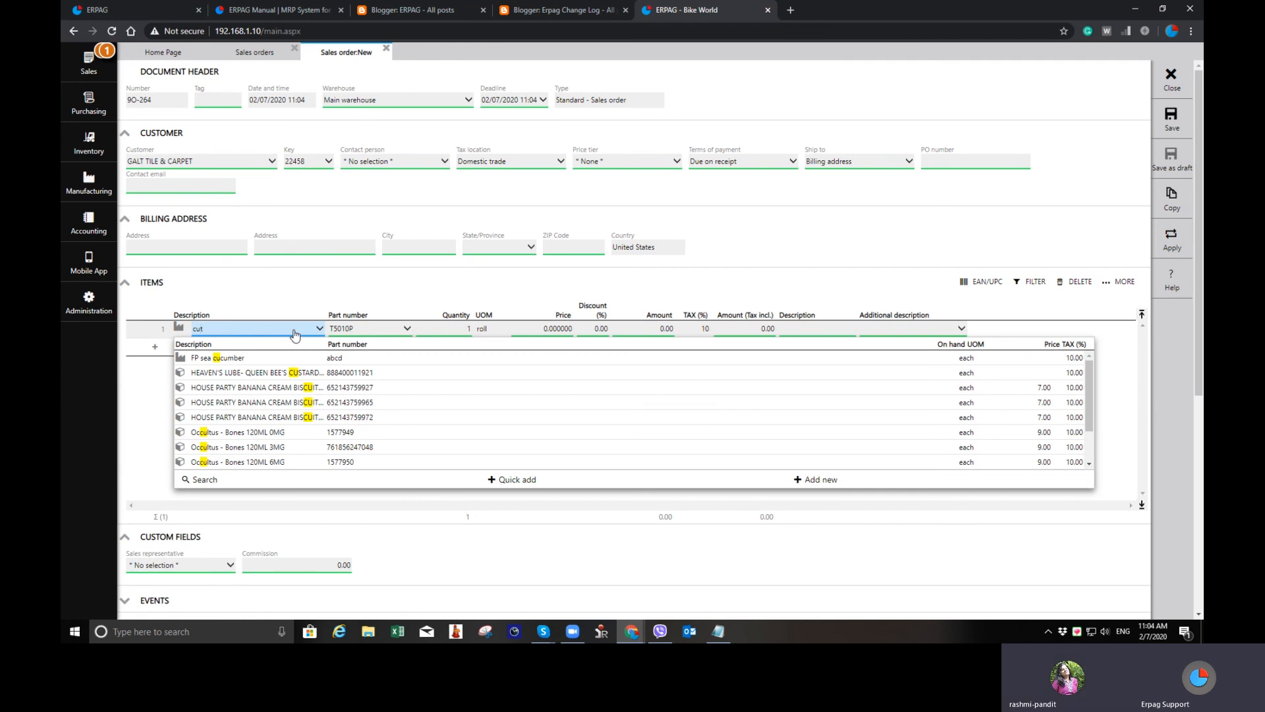
click(446, 362)
Set the ordered quantity of Tape 50m/10m CUT to 200 pcs and save the sales order
click(460, 329)
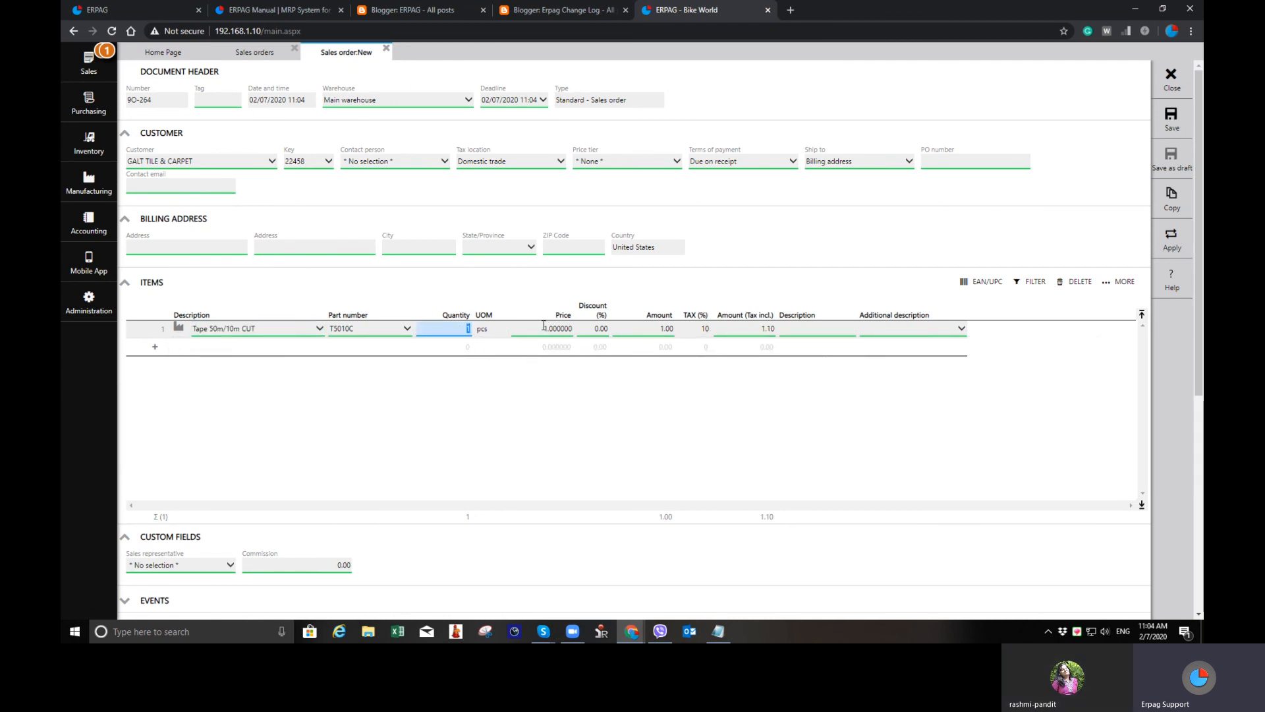
text(200)
key(Tab)
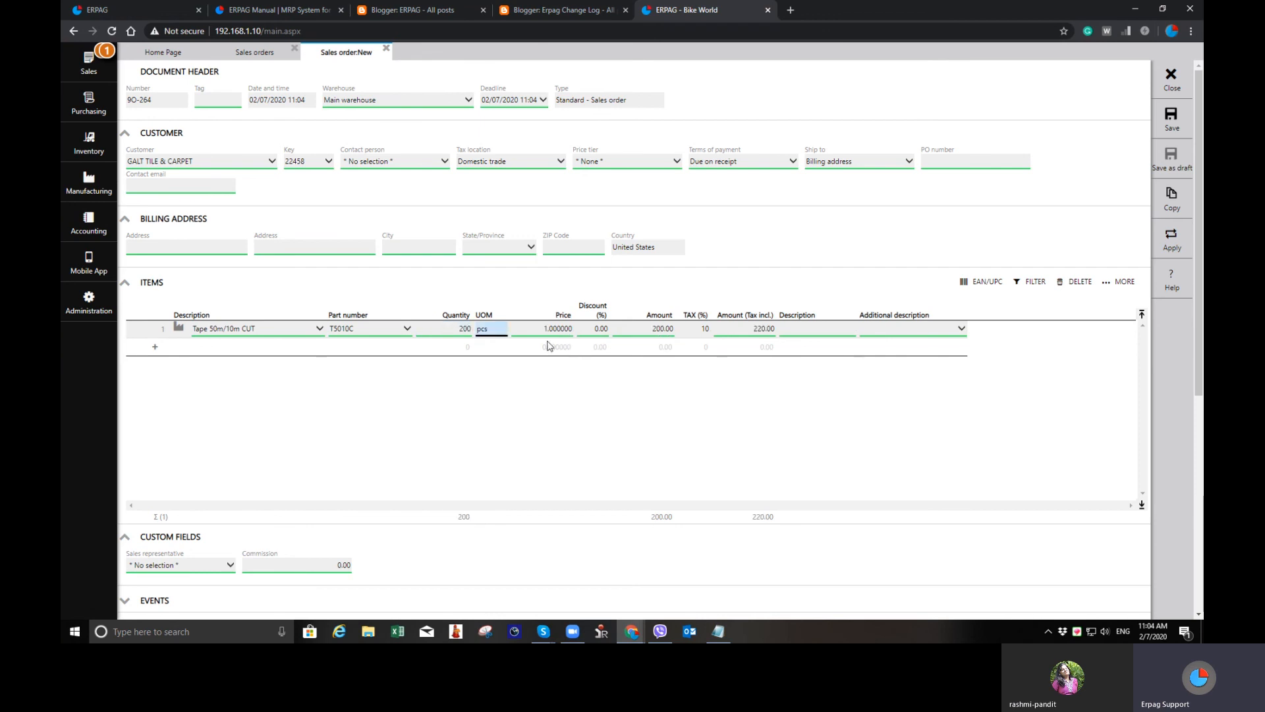
click(1171, 125)
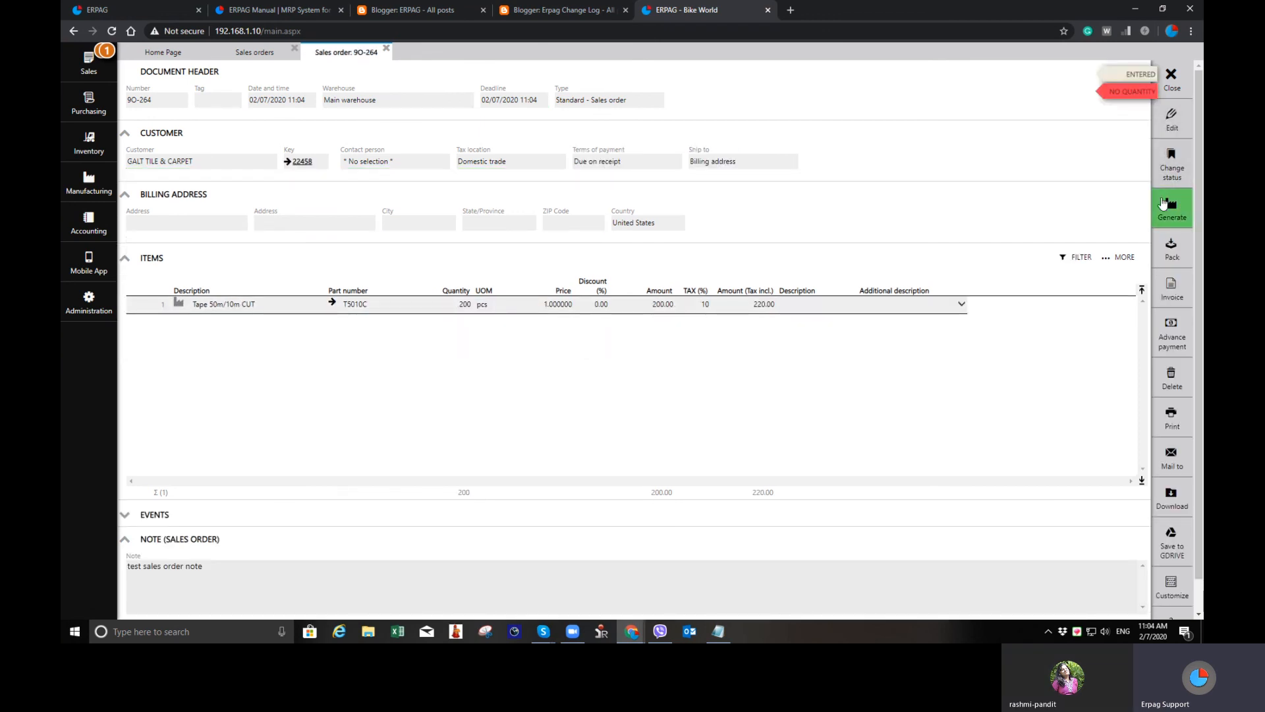
Generate a planned manufacturing project from the 200-piece sales order, and close the project and the order
click(1172, 208)
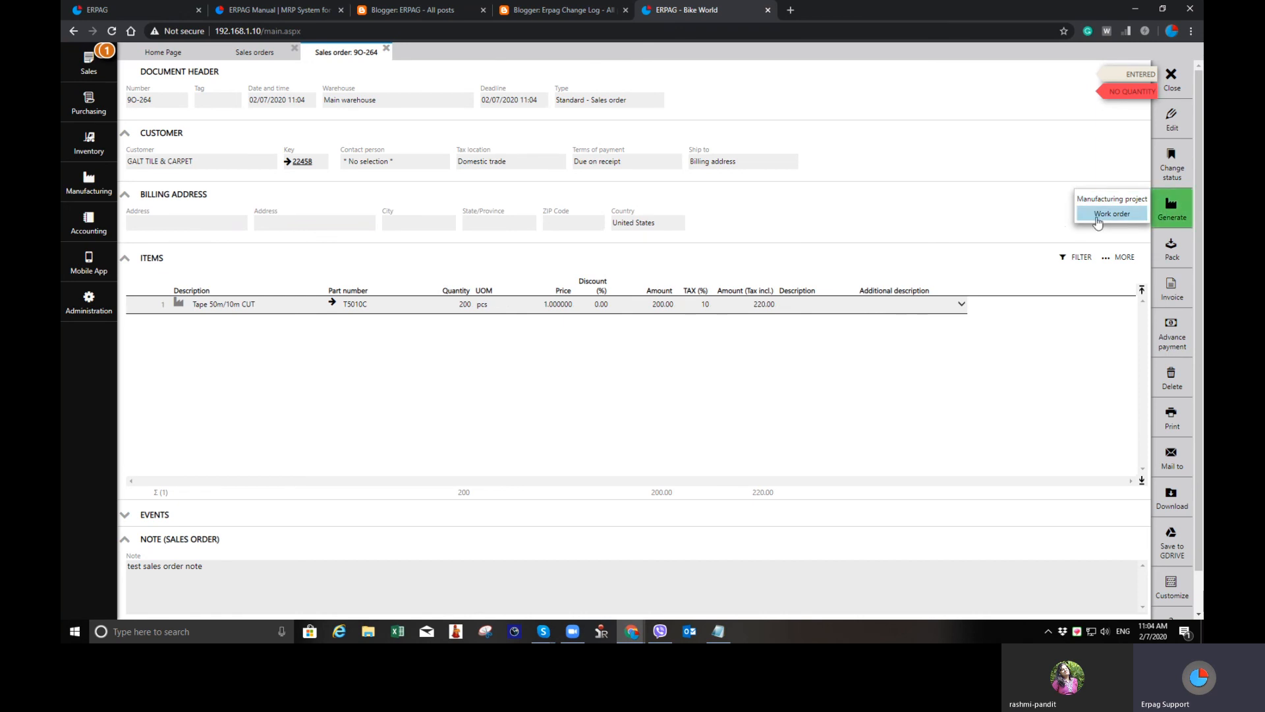
click(1112, 199)
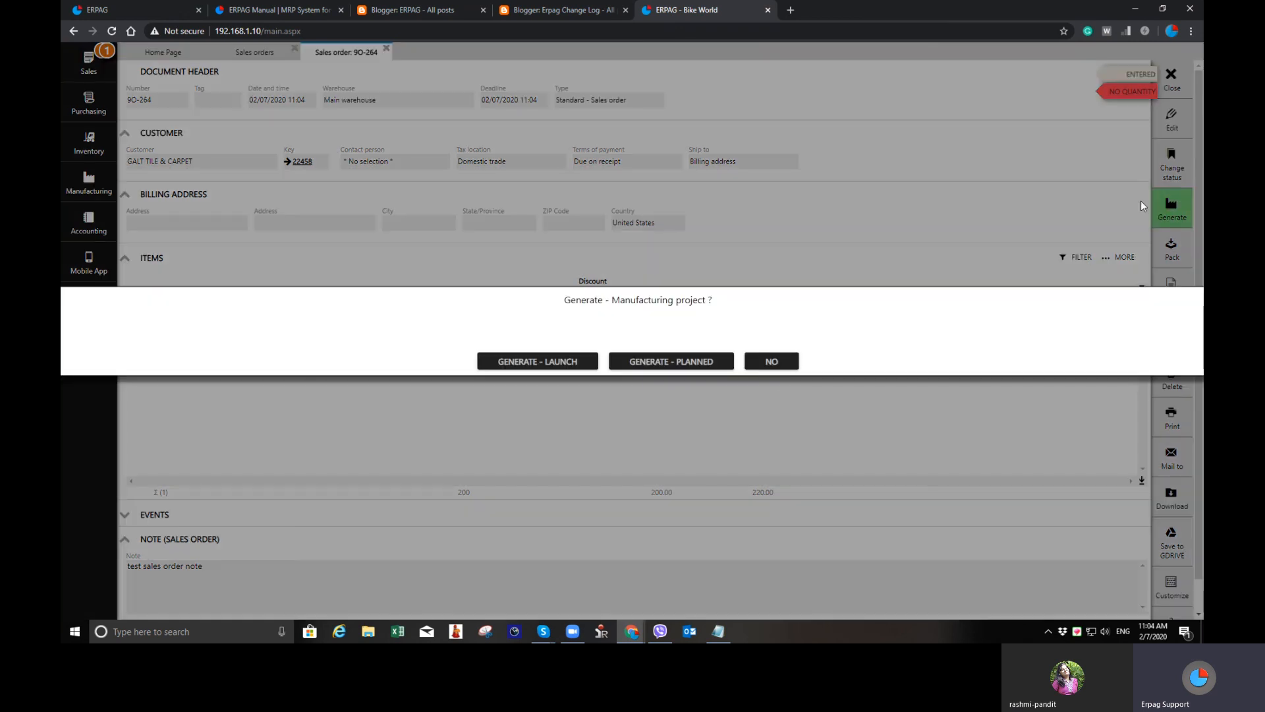
click(697, 363)
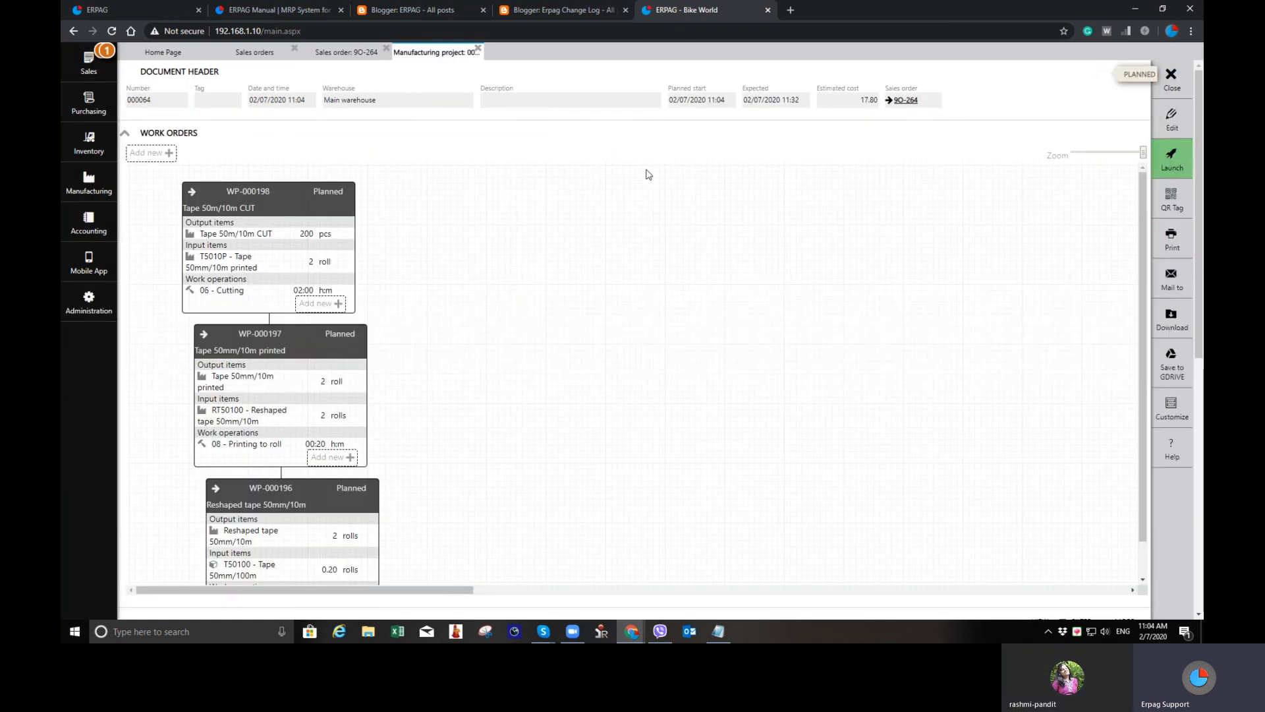
click(1172, 82)
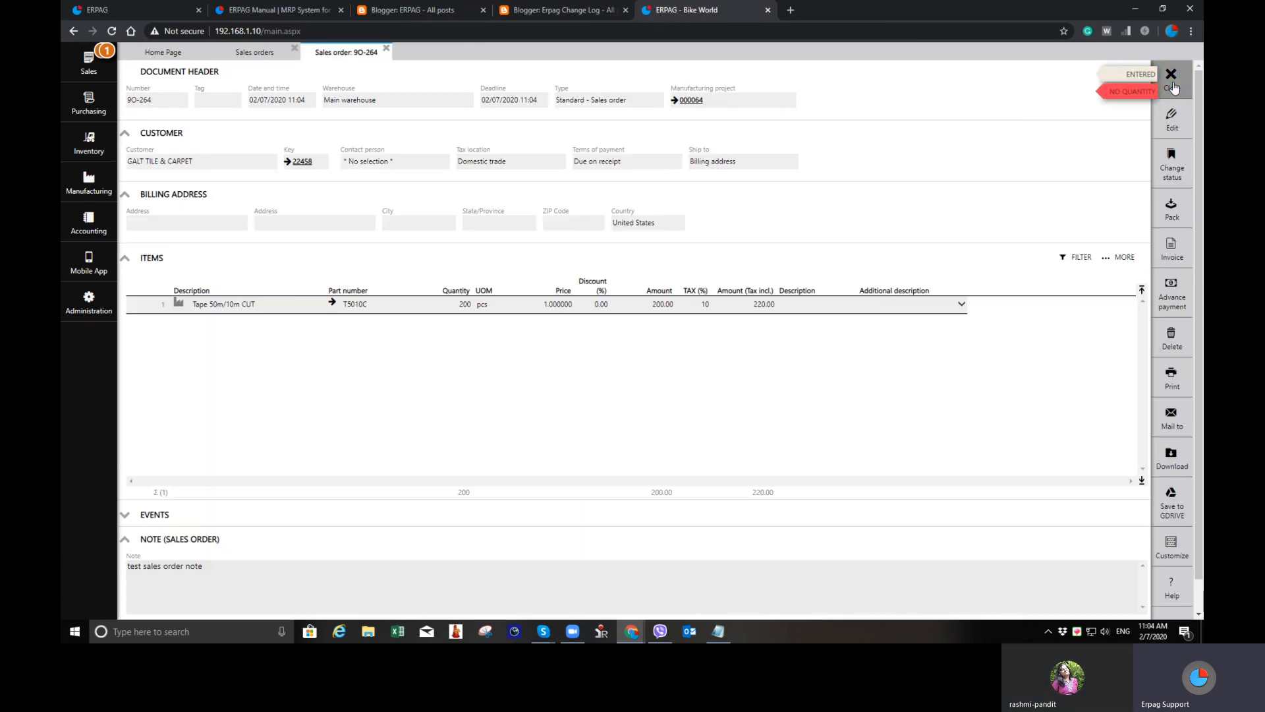
click(1172, 83)
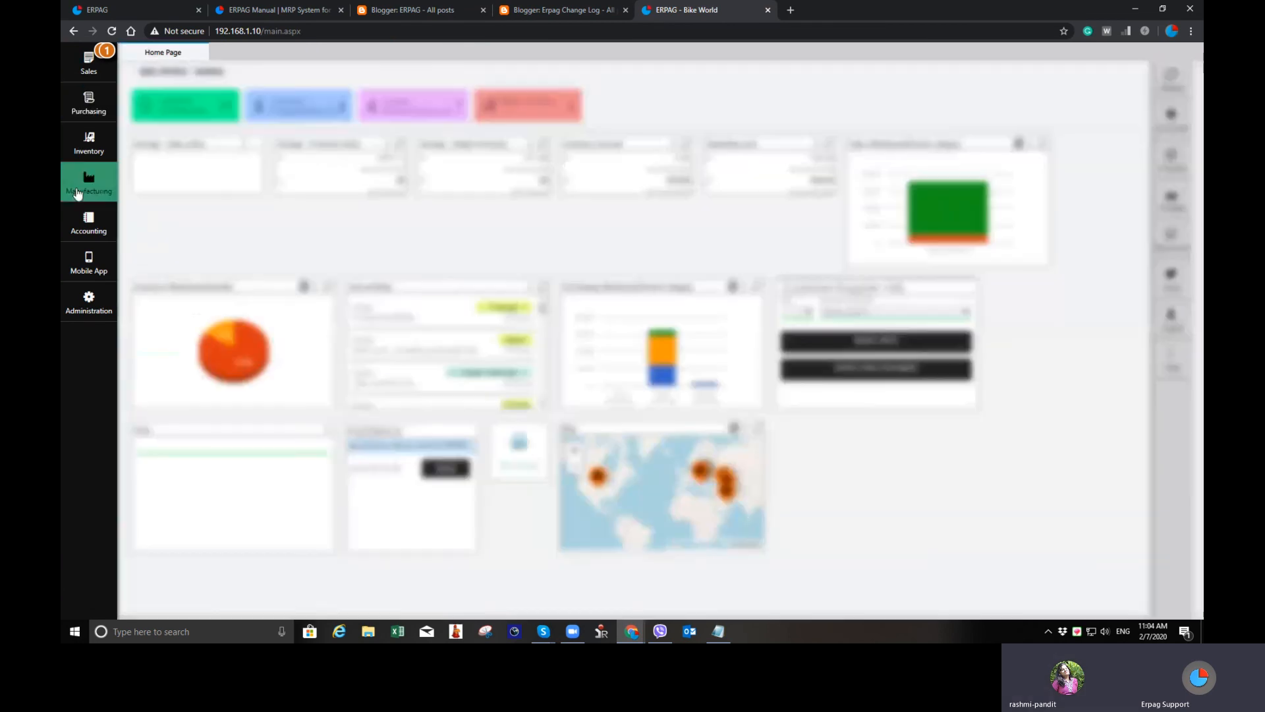
Open the manufacturing projects list and view the in-process project for the 300-piece cut tape order
click(89, 182)
click(323, 89)
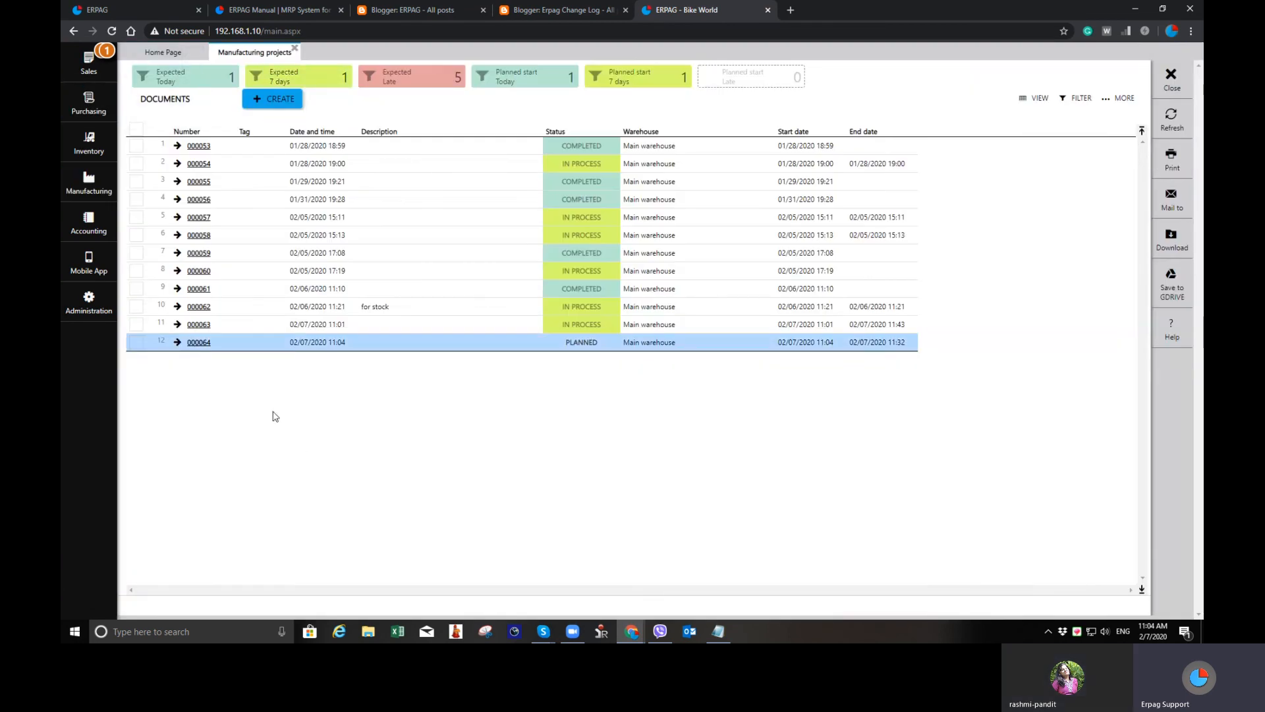
click(373, 327)
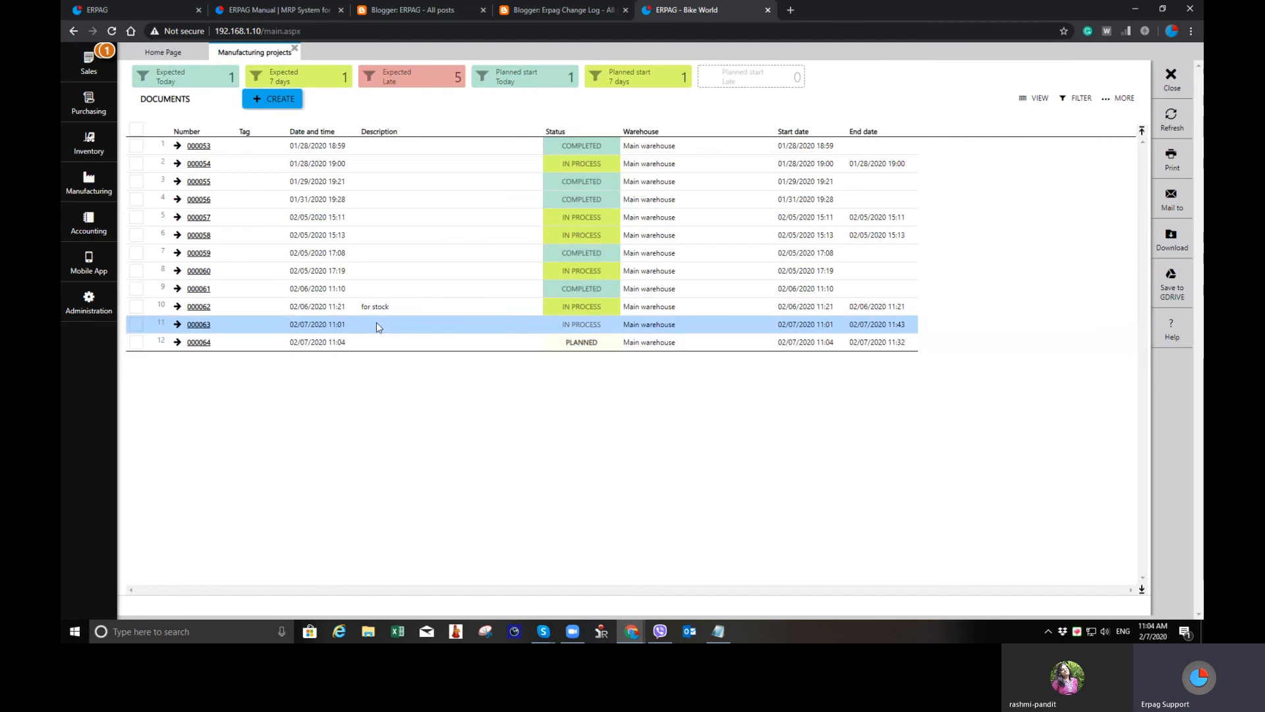
click(198, 324)
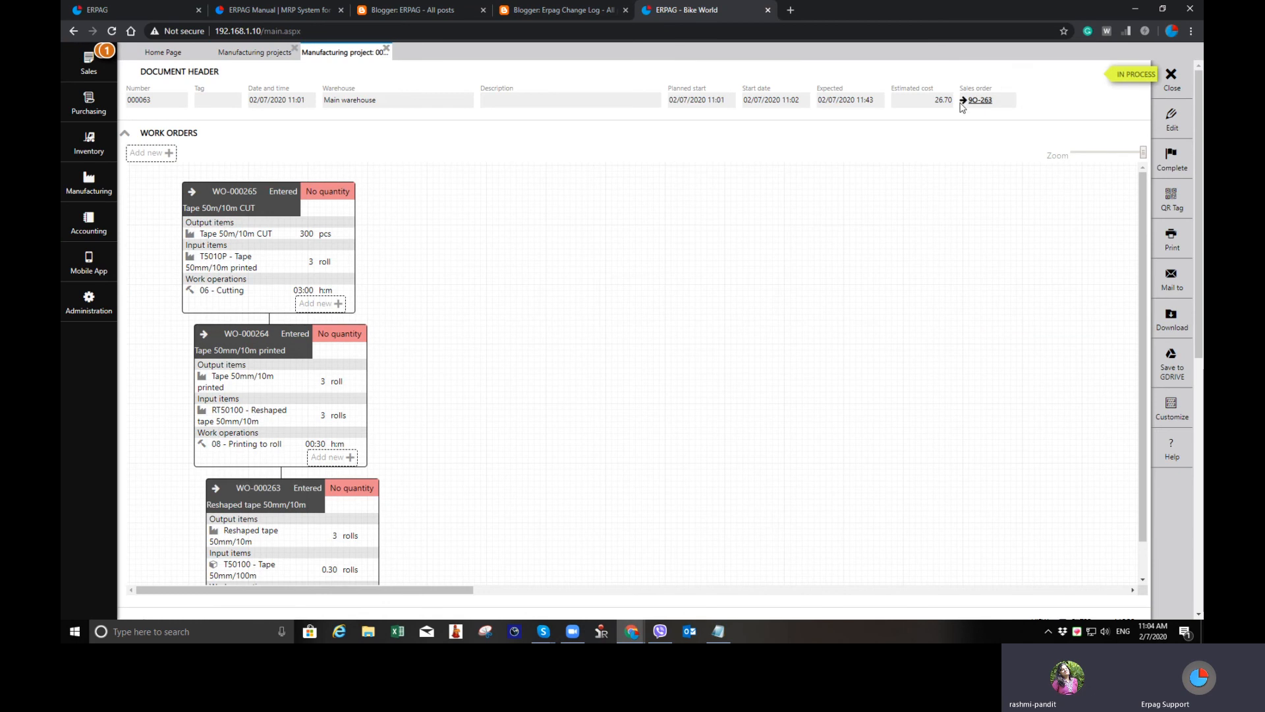
Open the planned 200-piece project, compare its work orders with the launched 300-piece project, and close both
click(251, 52)
click(201, 343)
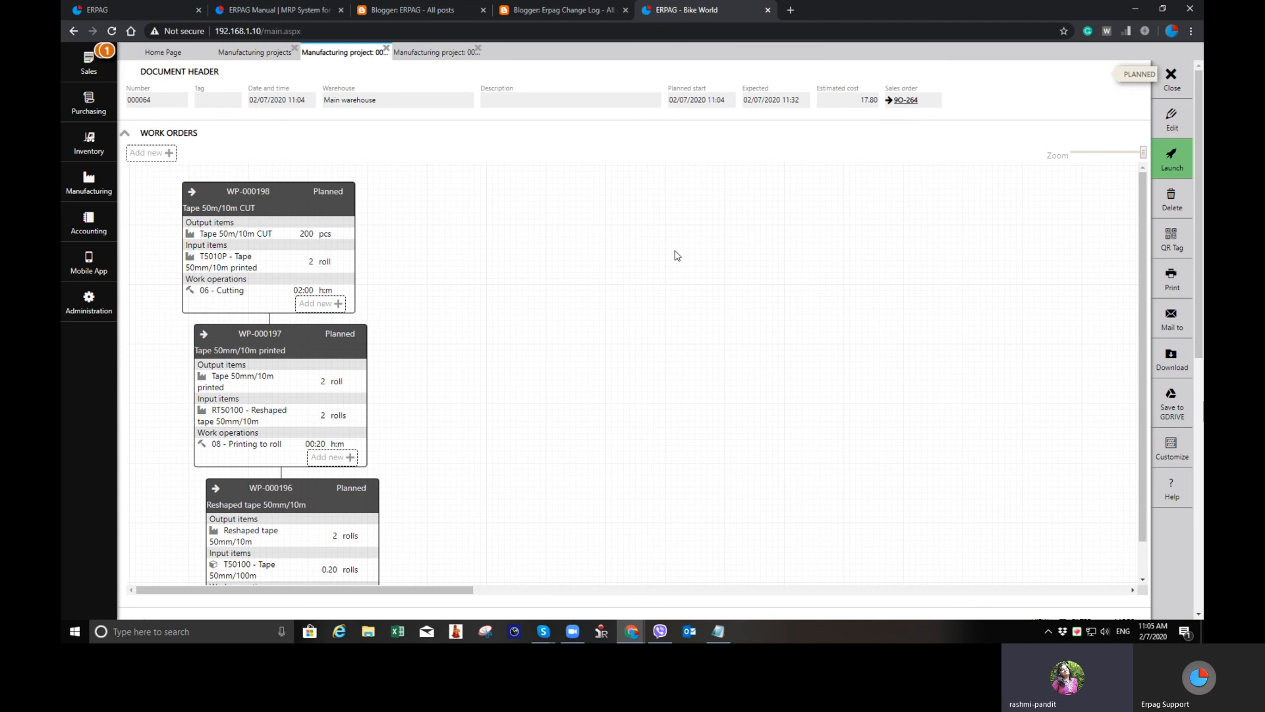
click(434, 52)
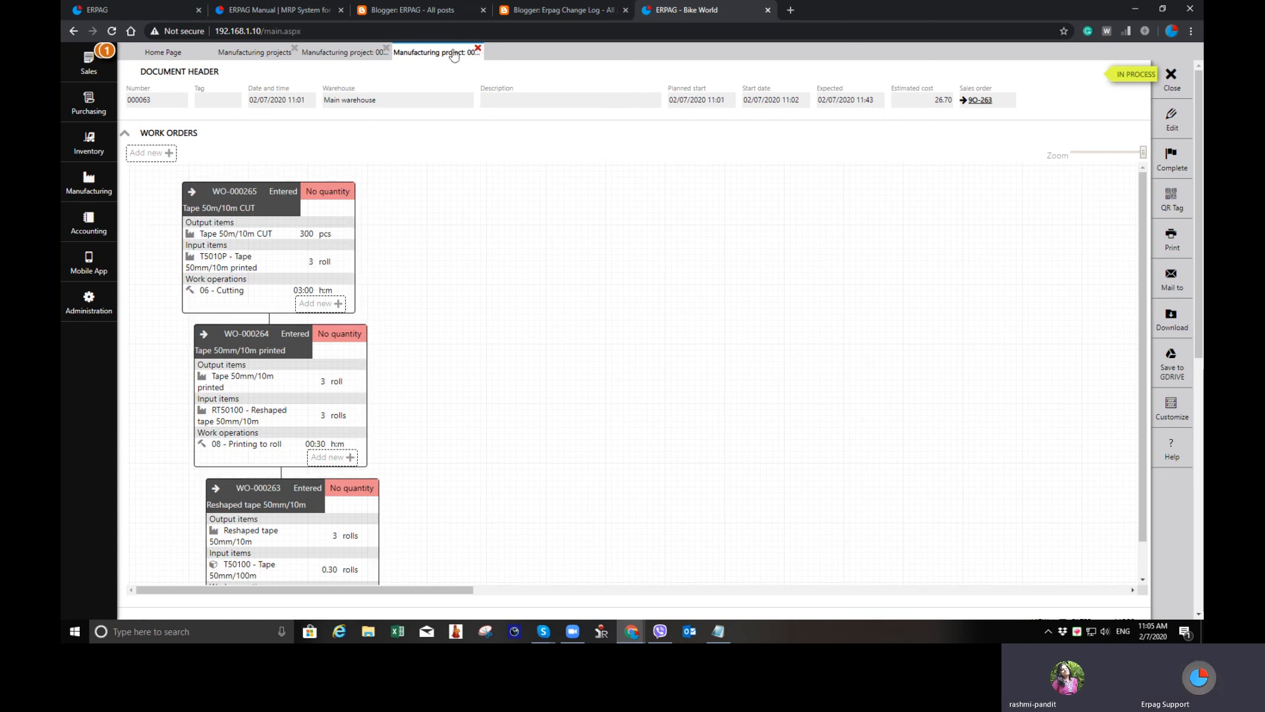
click(477, 48)
click(386, 47)
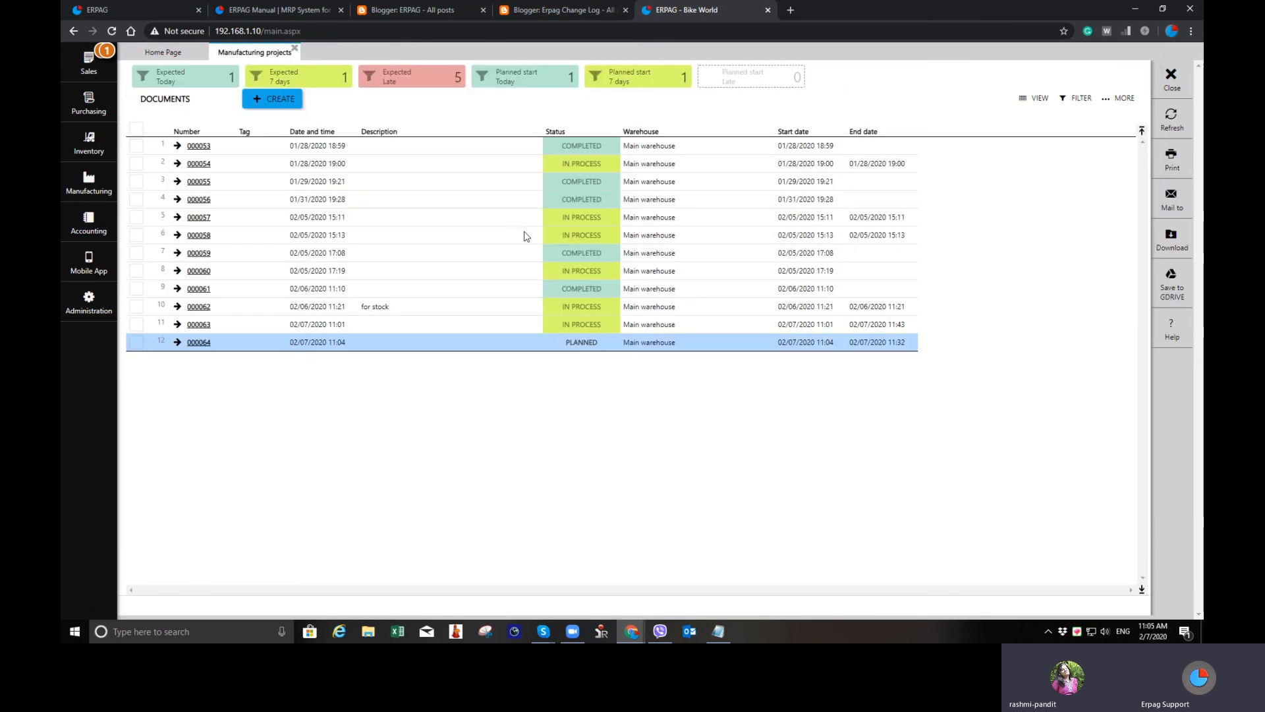
Compare the in-process and planned tape projects in the list, view the in-process project's work orders, and close it
click(850, 326)
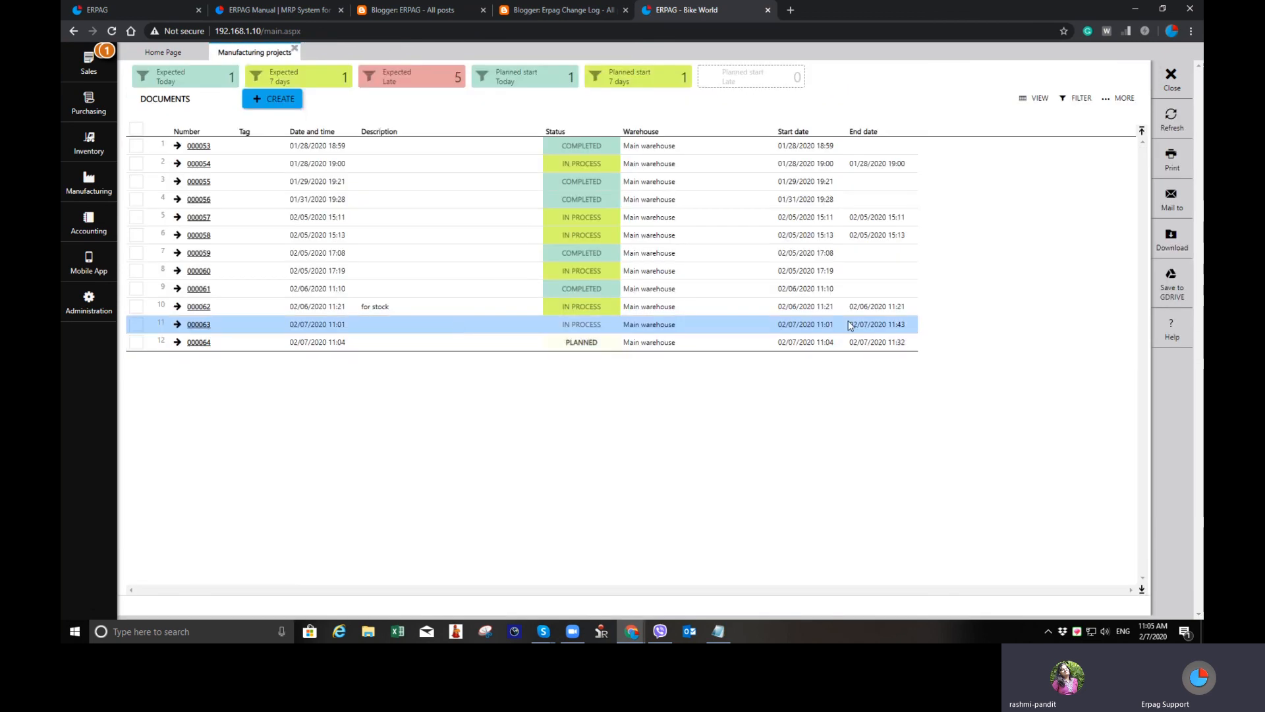
click(884, 344)
click(572, 327)
click(197, 325)
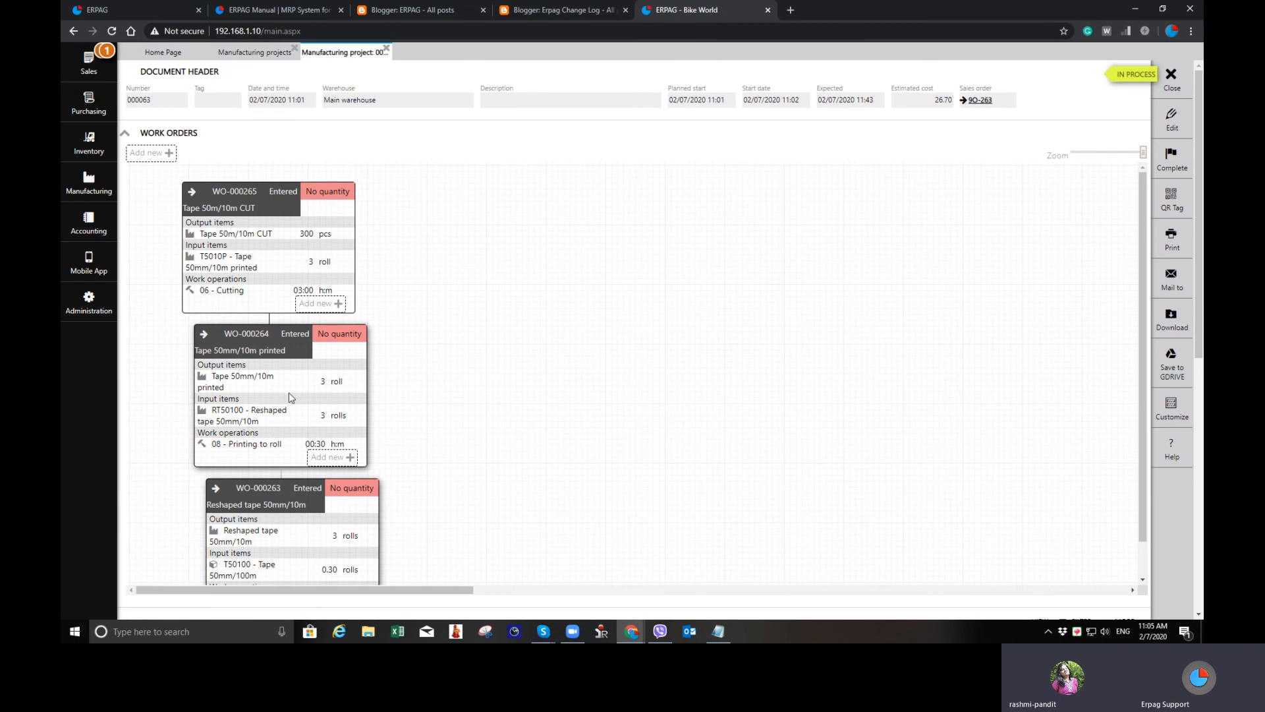
click(1171, 76)
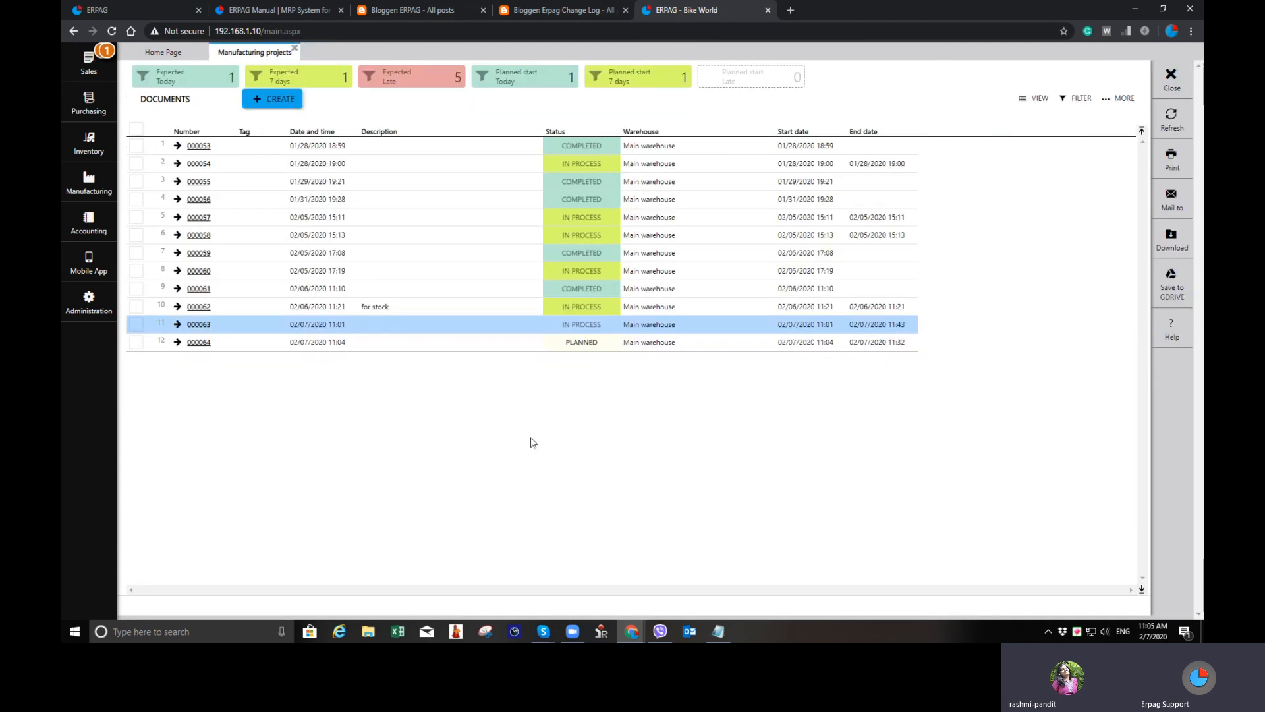
Reopen the in-process 300-piece project and review its work order chain down to the reshaped tape
click(513, 344)
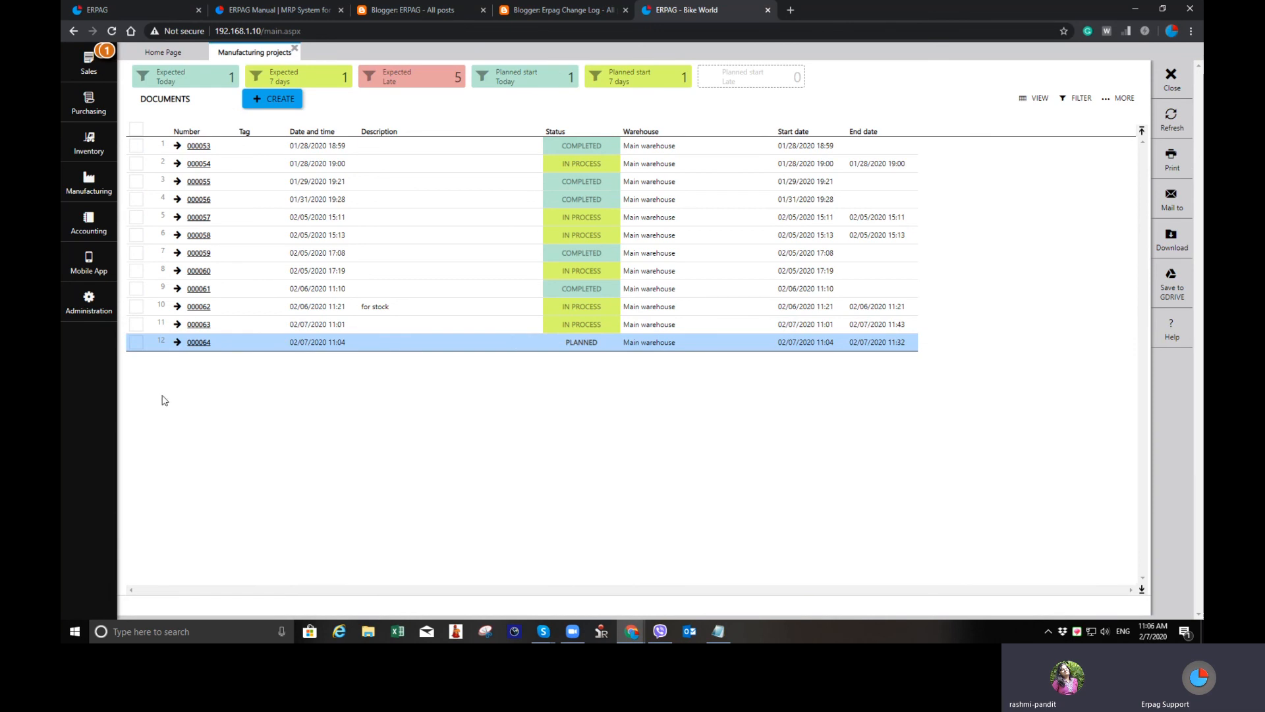
click(266, 327)
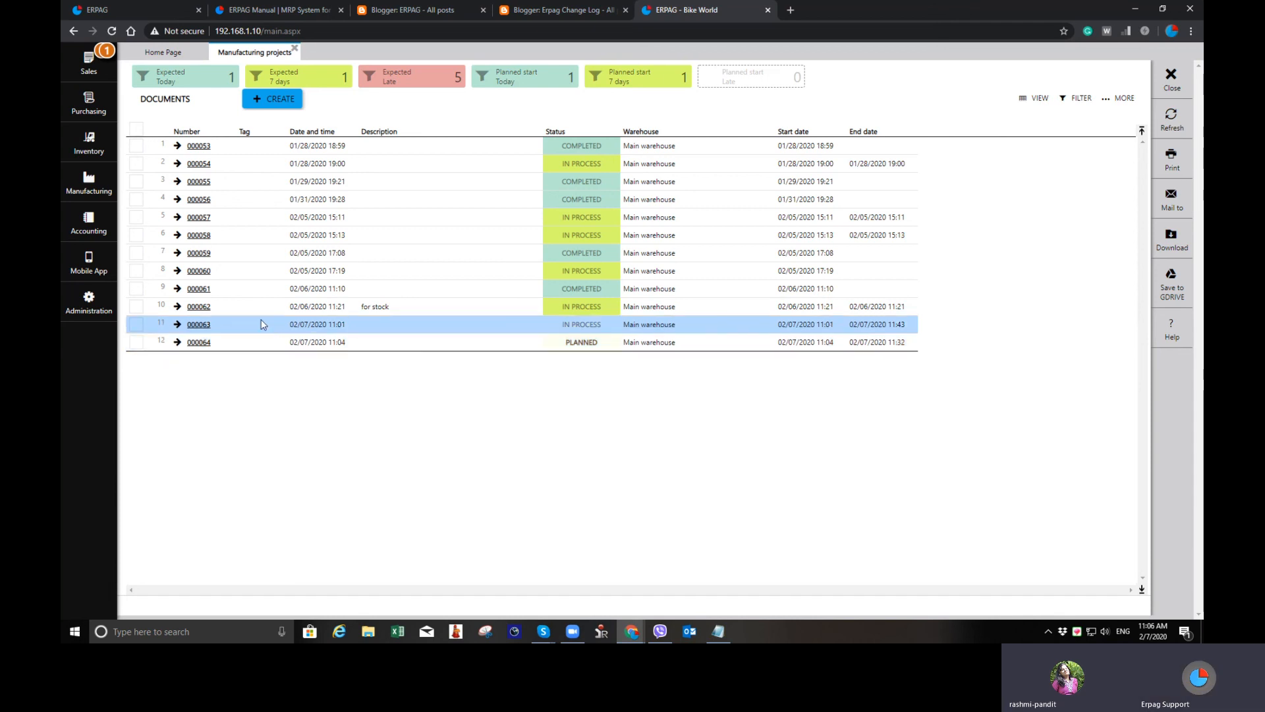
click(198, 325)
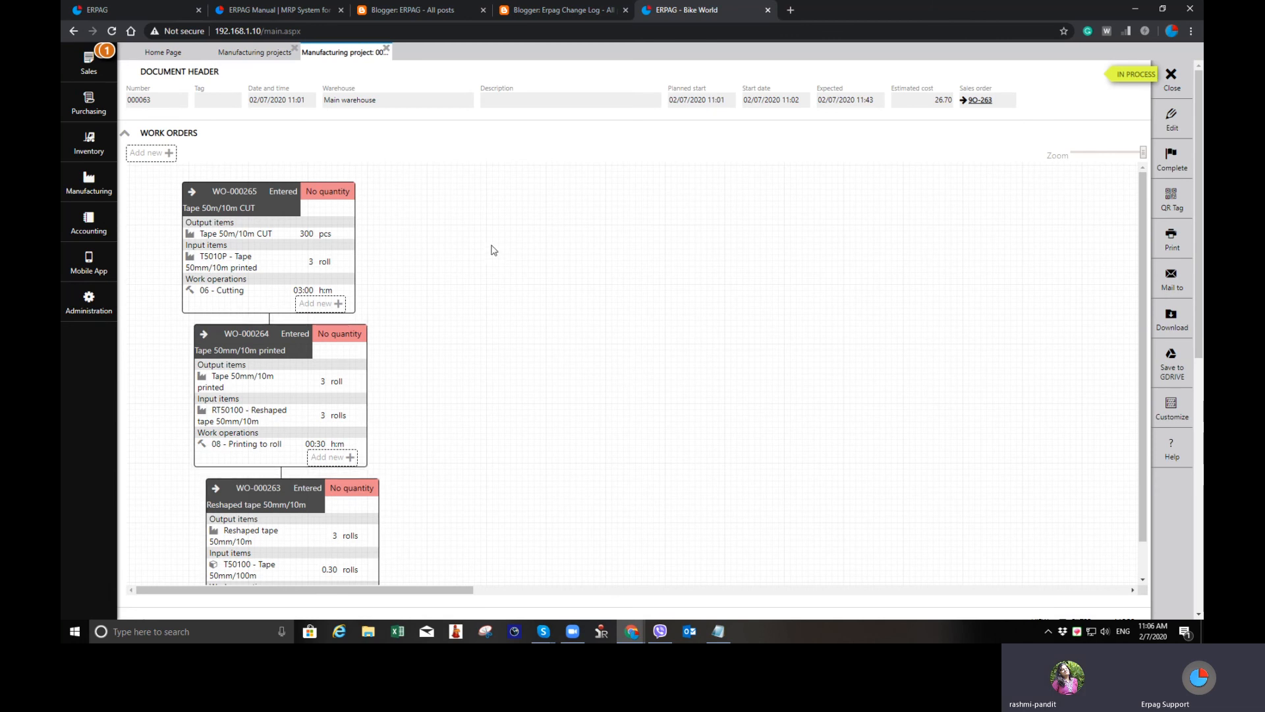
scroll(383, 244, down, 1)
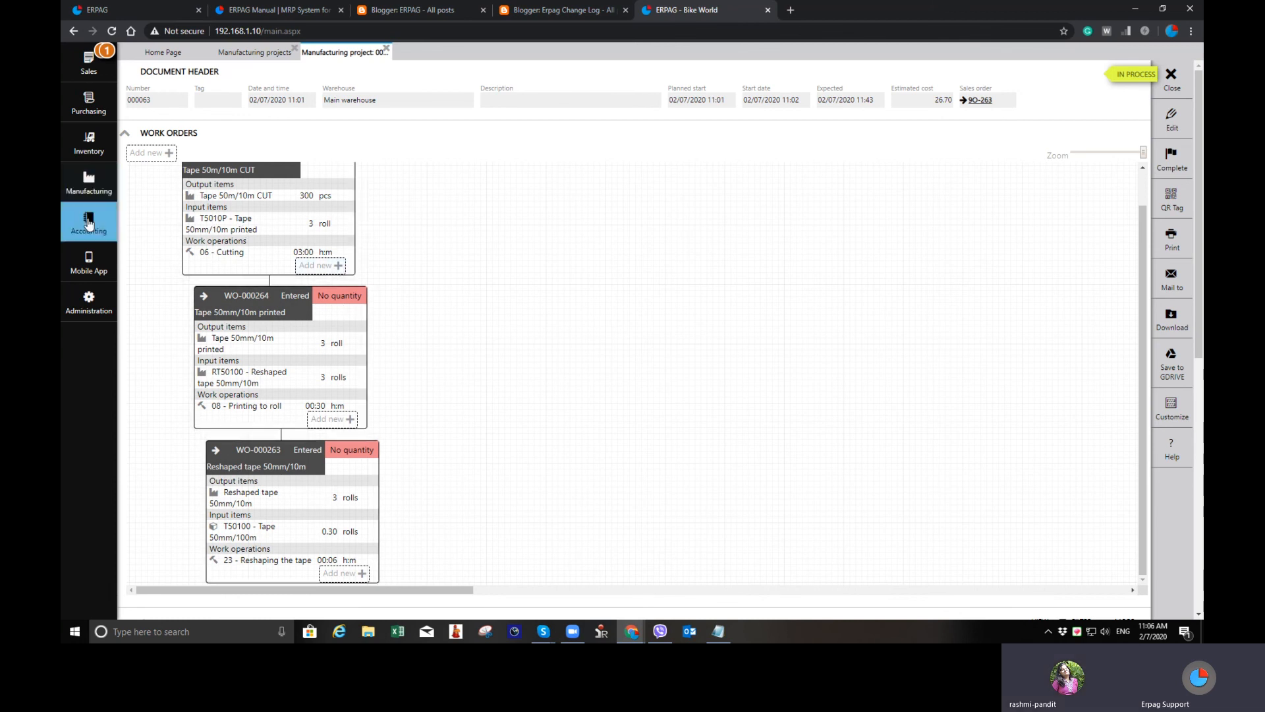
Open the work orders list and locate the reshaped, printed and cut tape work orders of the launched project
click(93, 188)
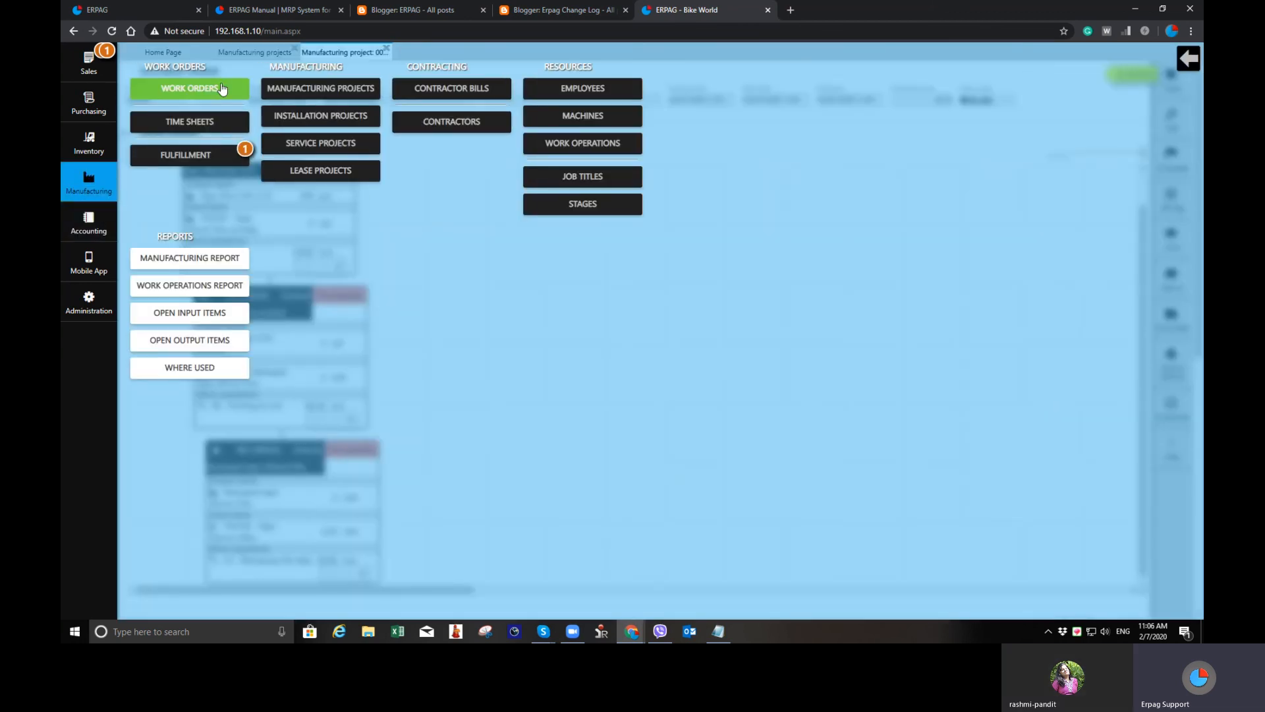
click(189, 88)
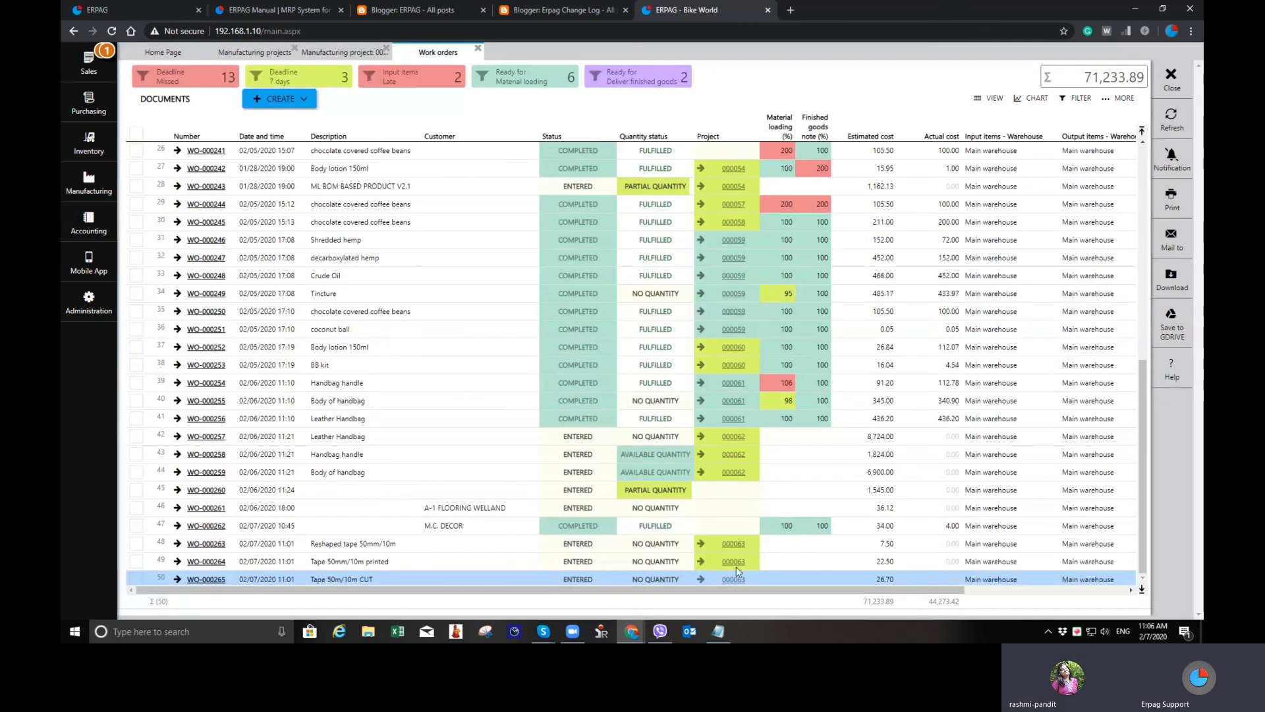
click(356, 543)
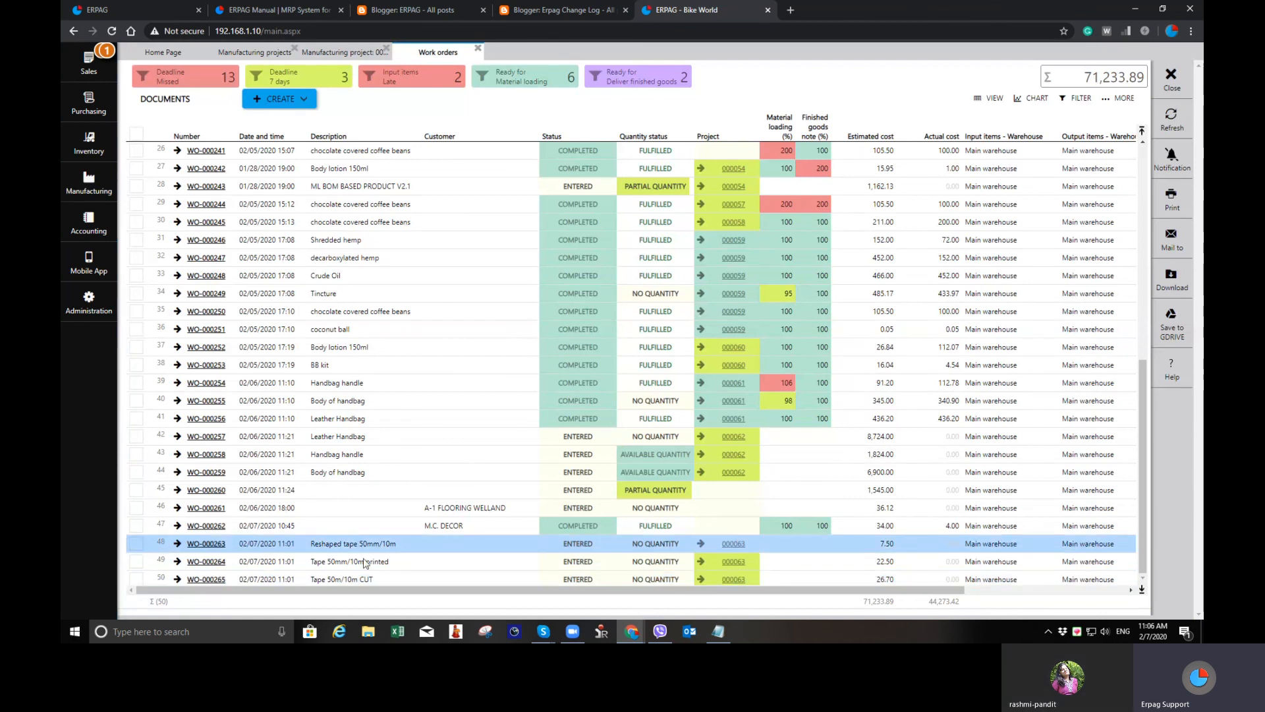
click(363, 561)
click(376, 580)
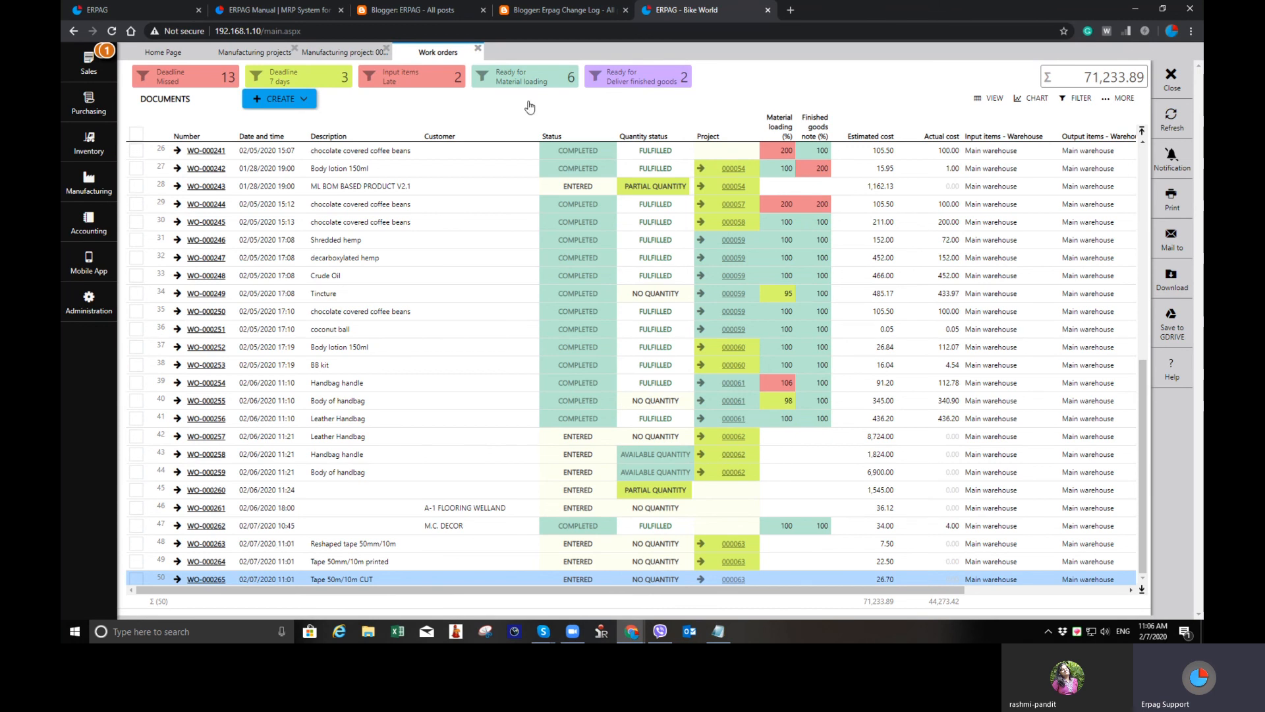
Compare the project's work order chain with the work orders list, and close the open project and lists
click(350, 53)
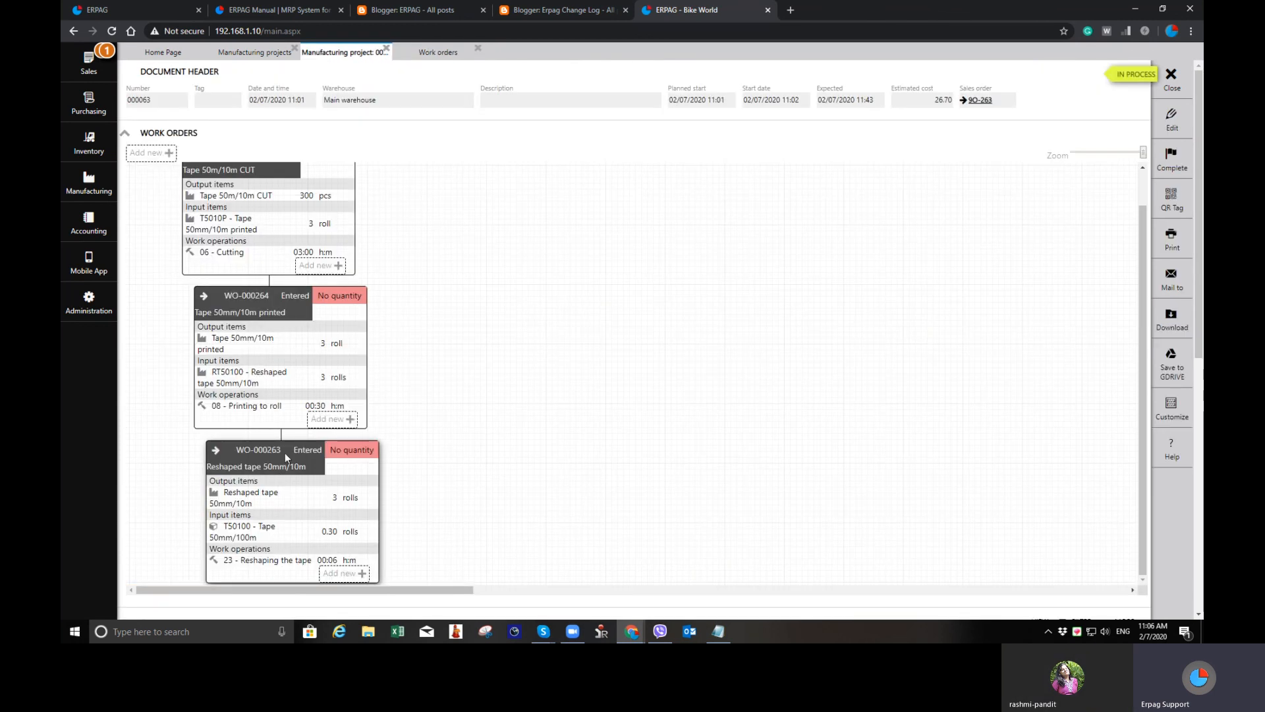
scroll(238, 200, up, 1)
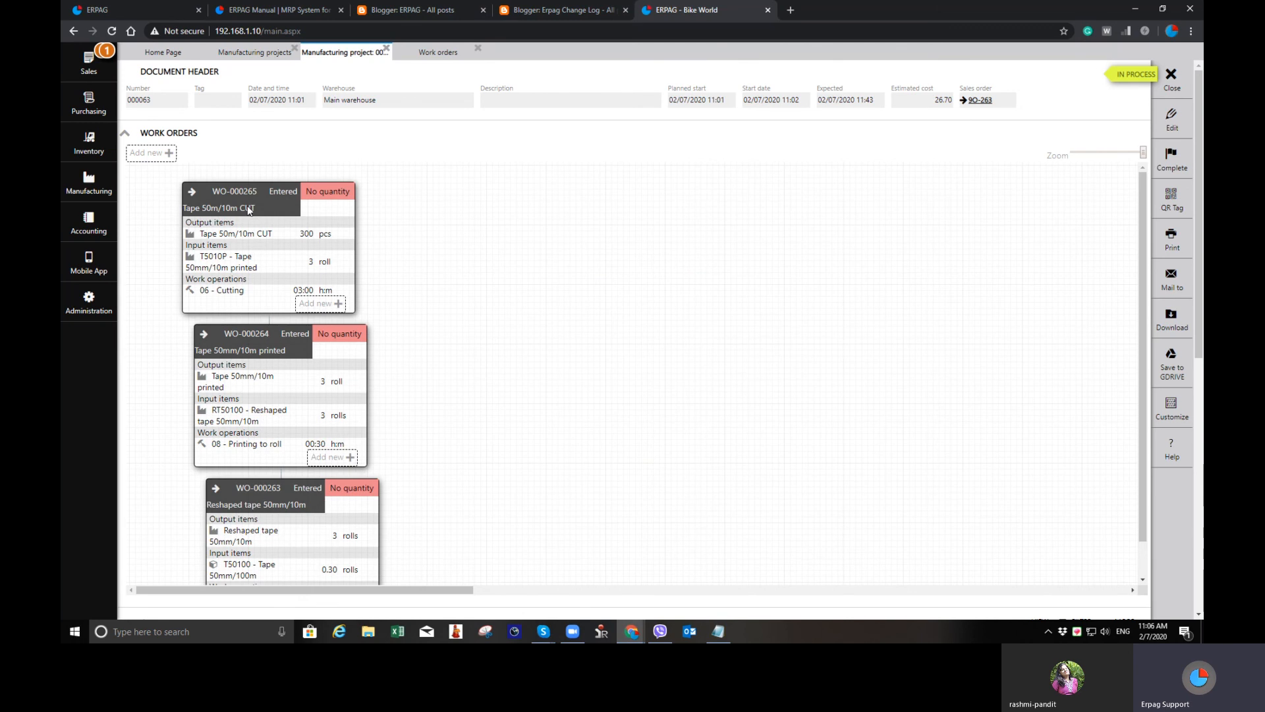
click(443, 56)
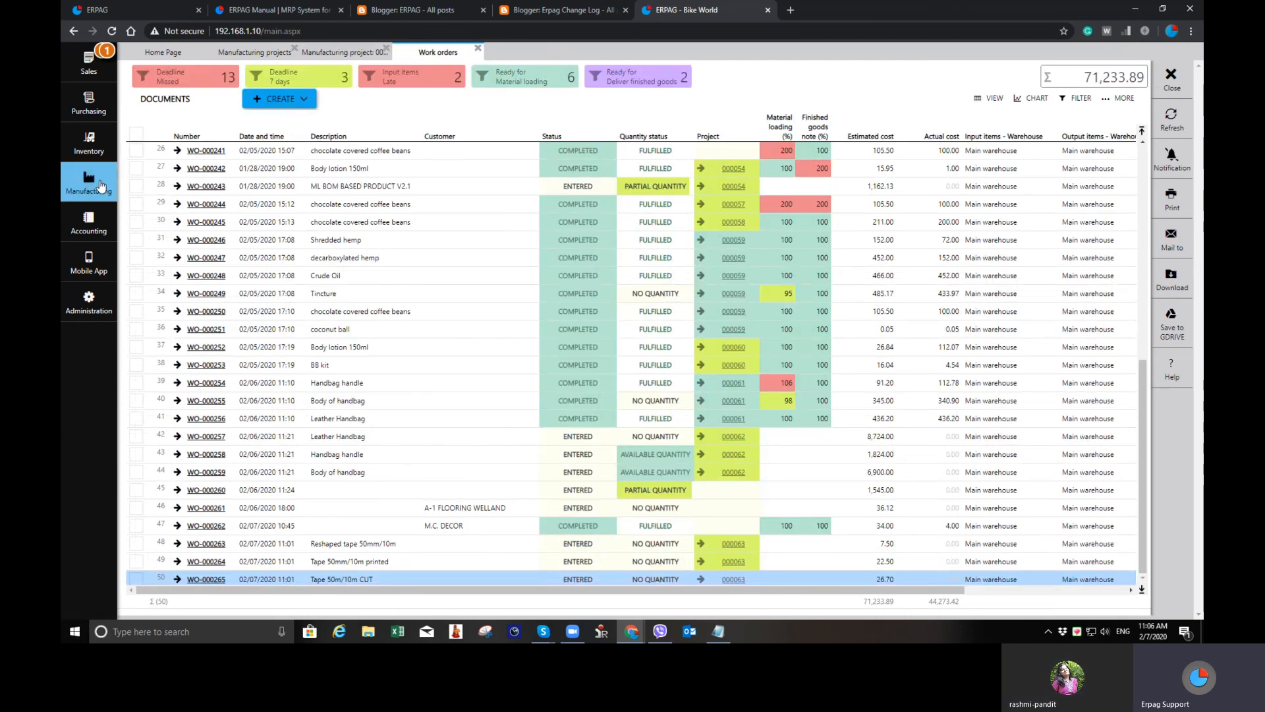
click(100, 187)
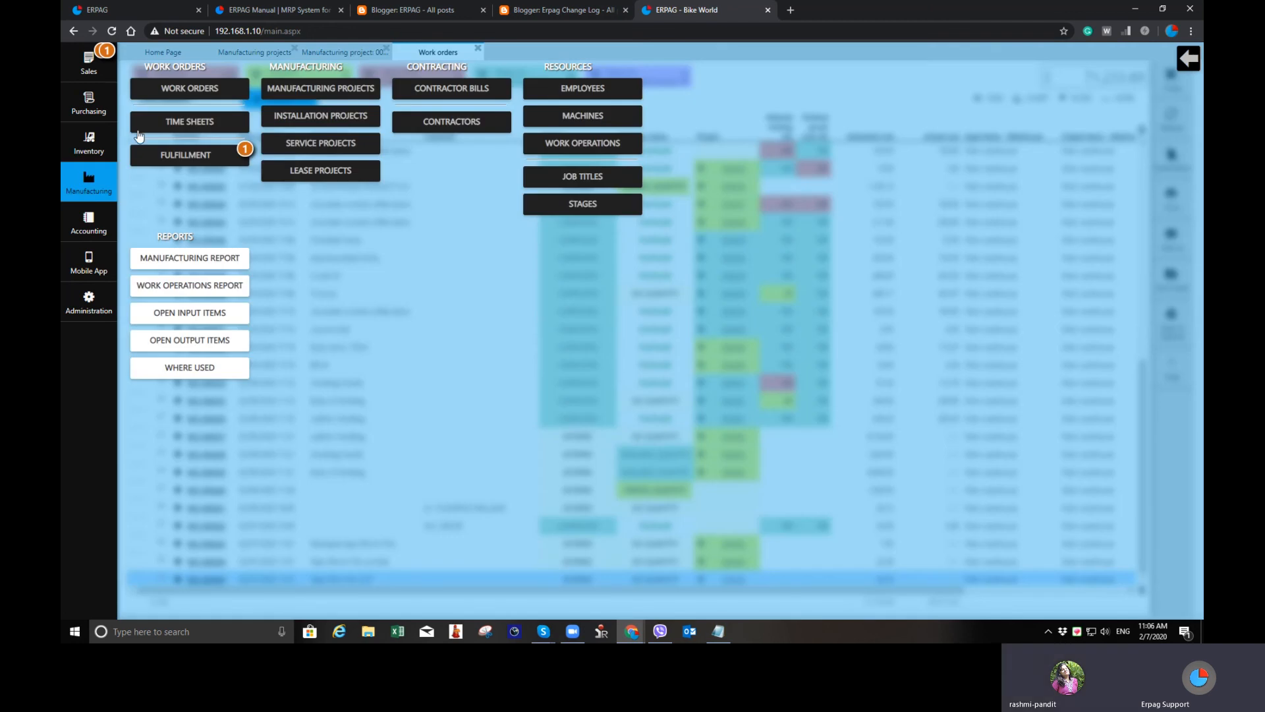
click(190, 88)
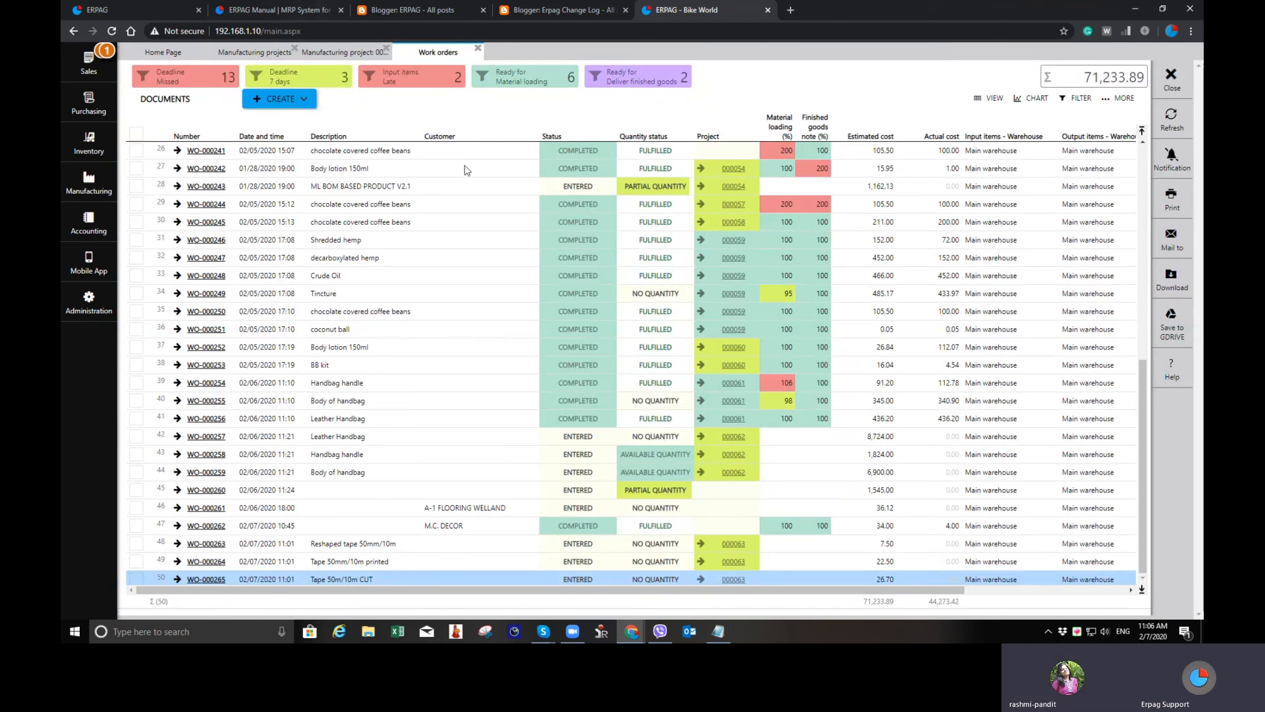
click(386, 49)
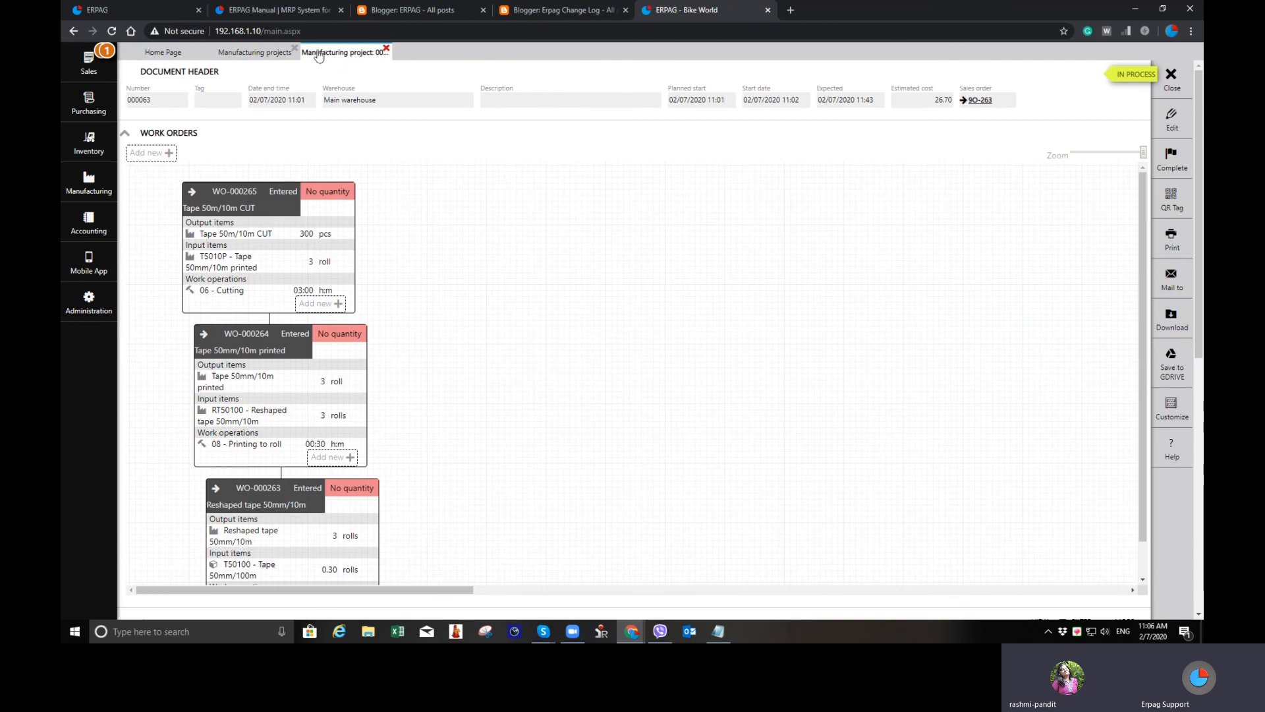
click(294, 49)
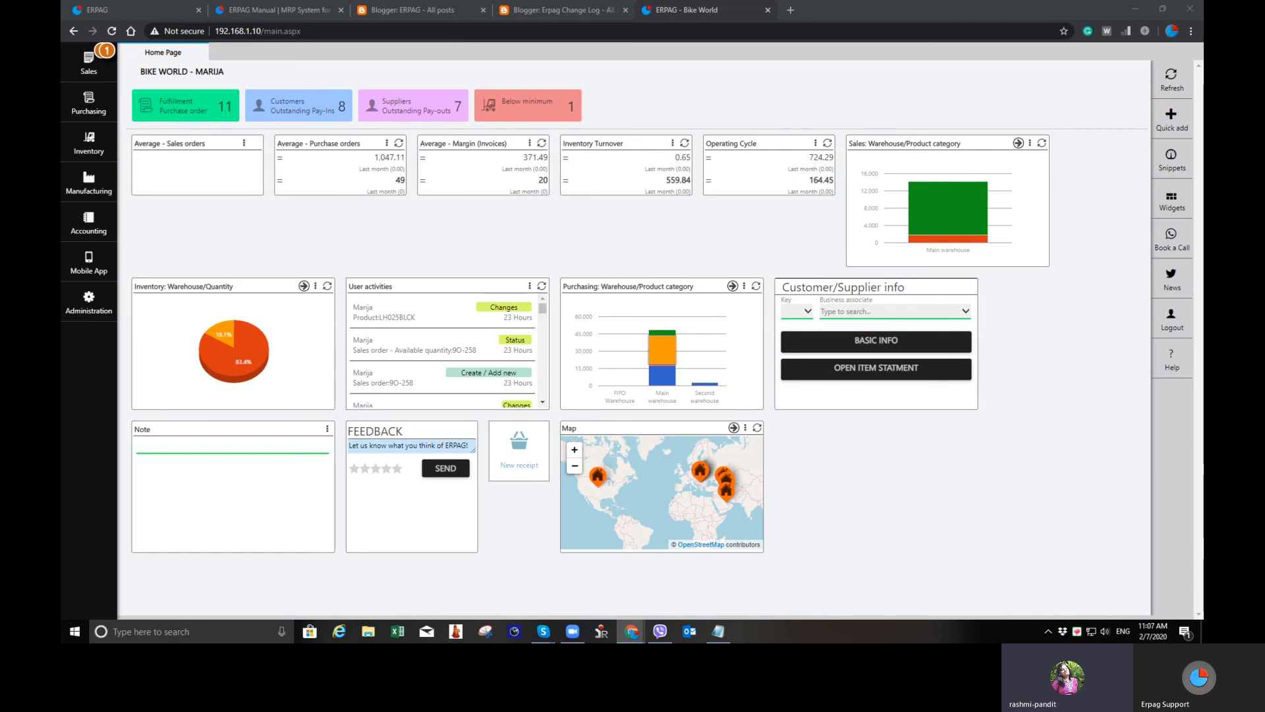
Open the purchasing fulfillment report and create a purchase order for Tape 50mm/100m with a bulk action
click(99, 105)
click(316, 88)
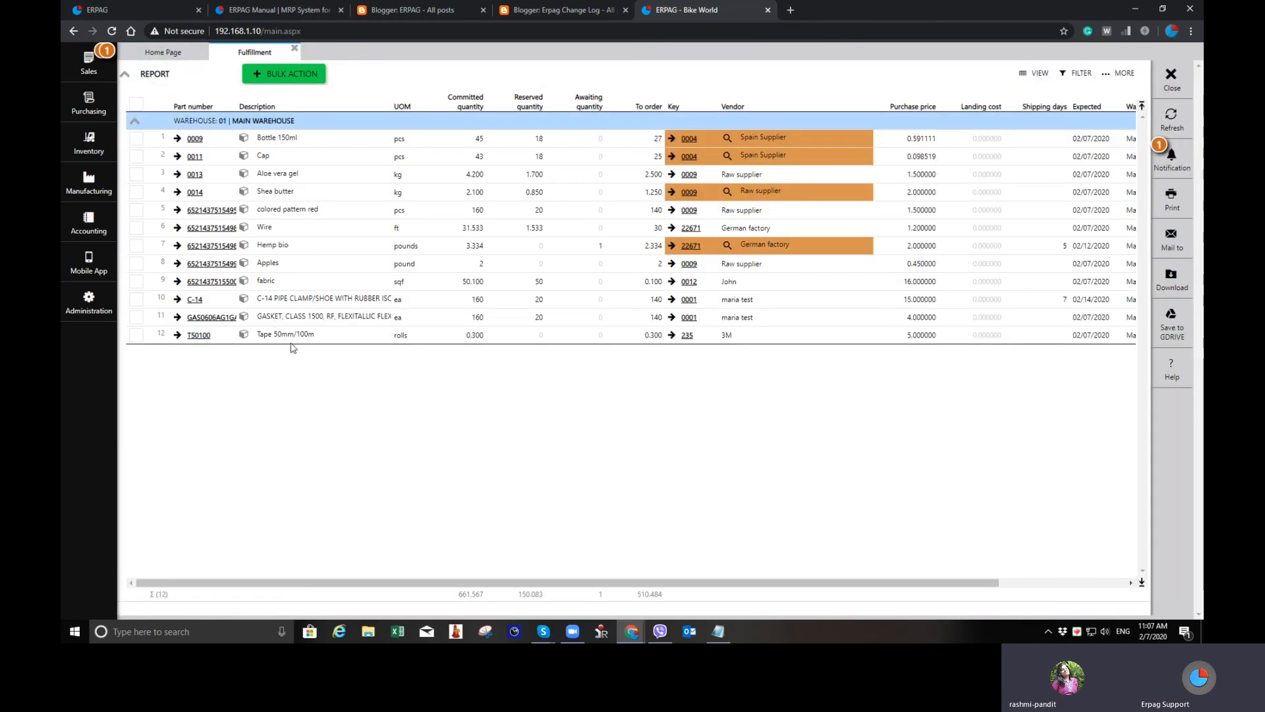
click(141, 341)
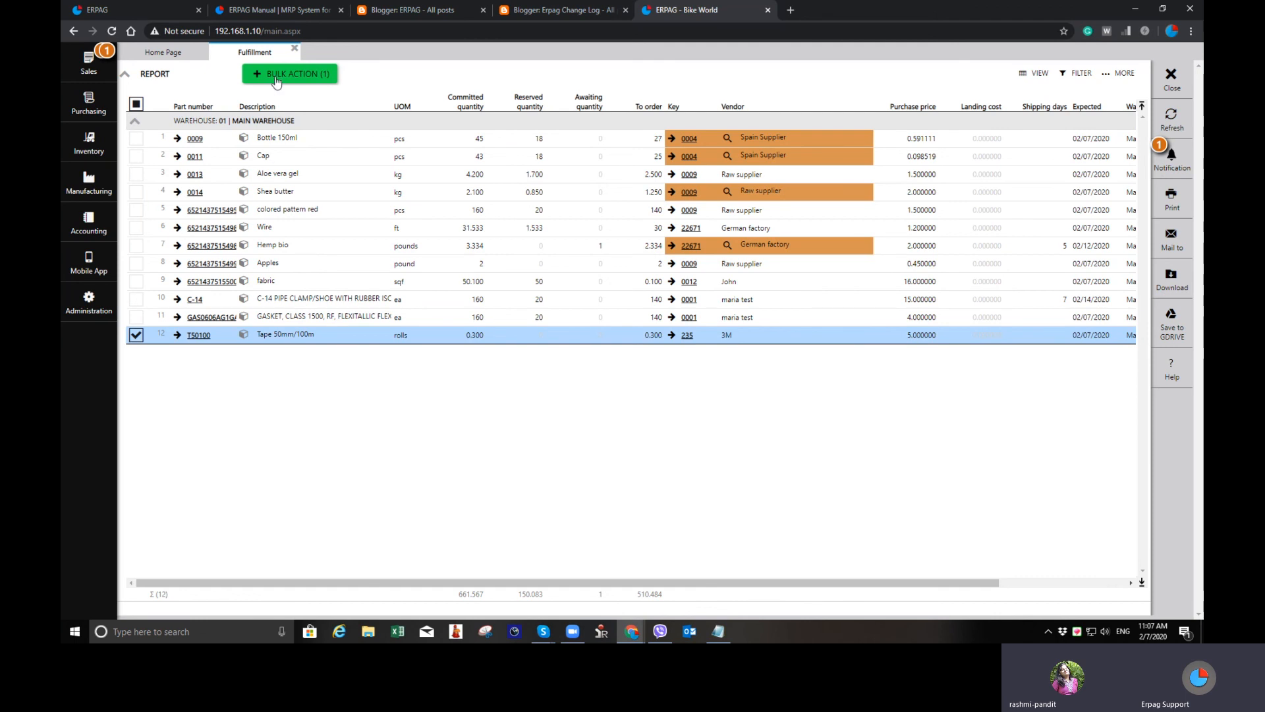
click(282, 96)
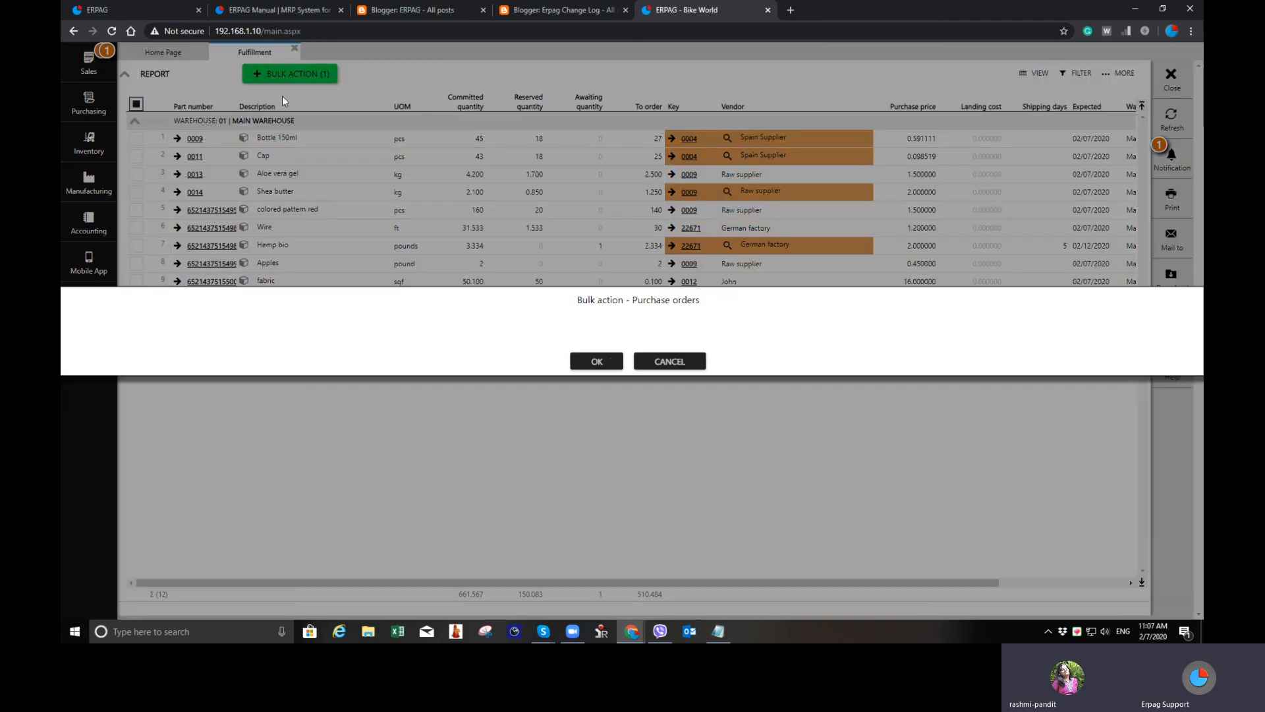
click(604, 365)
click(639, 359)
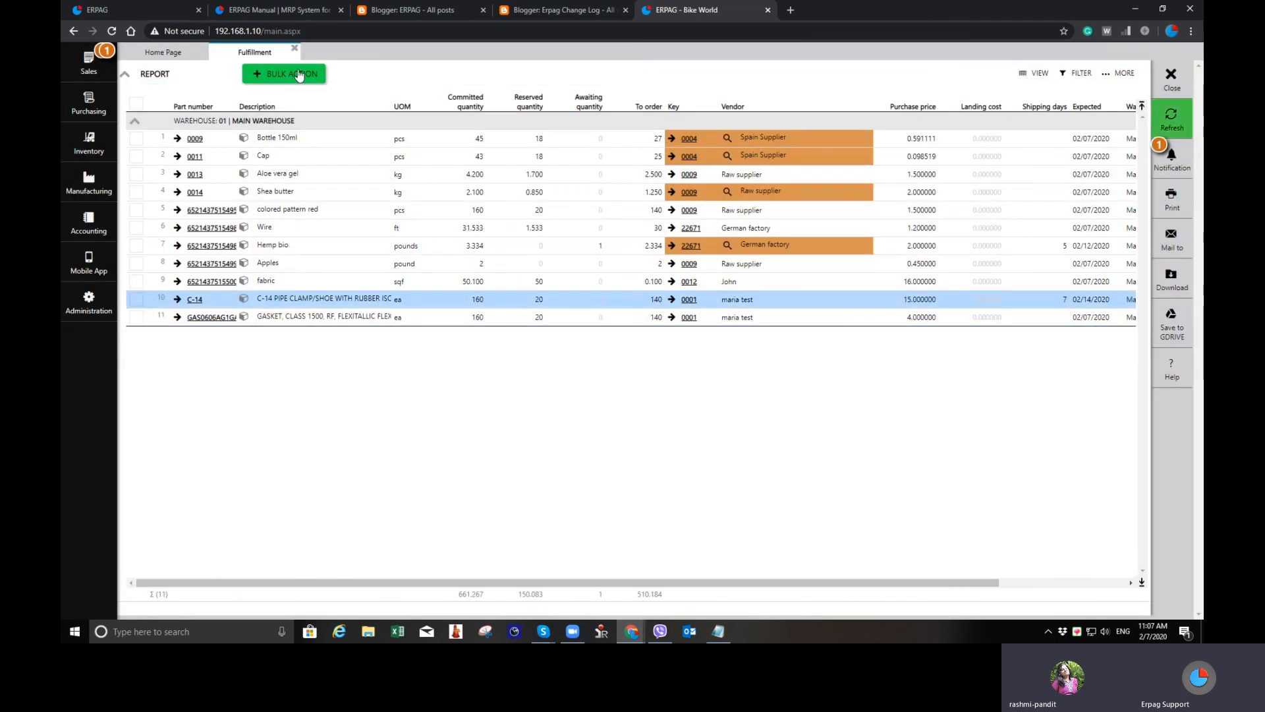
Close the fulfillment report and open the purchase orders list
click(295, 48)
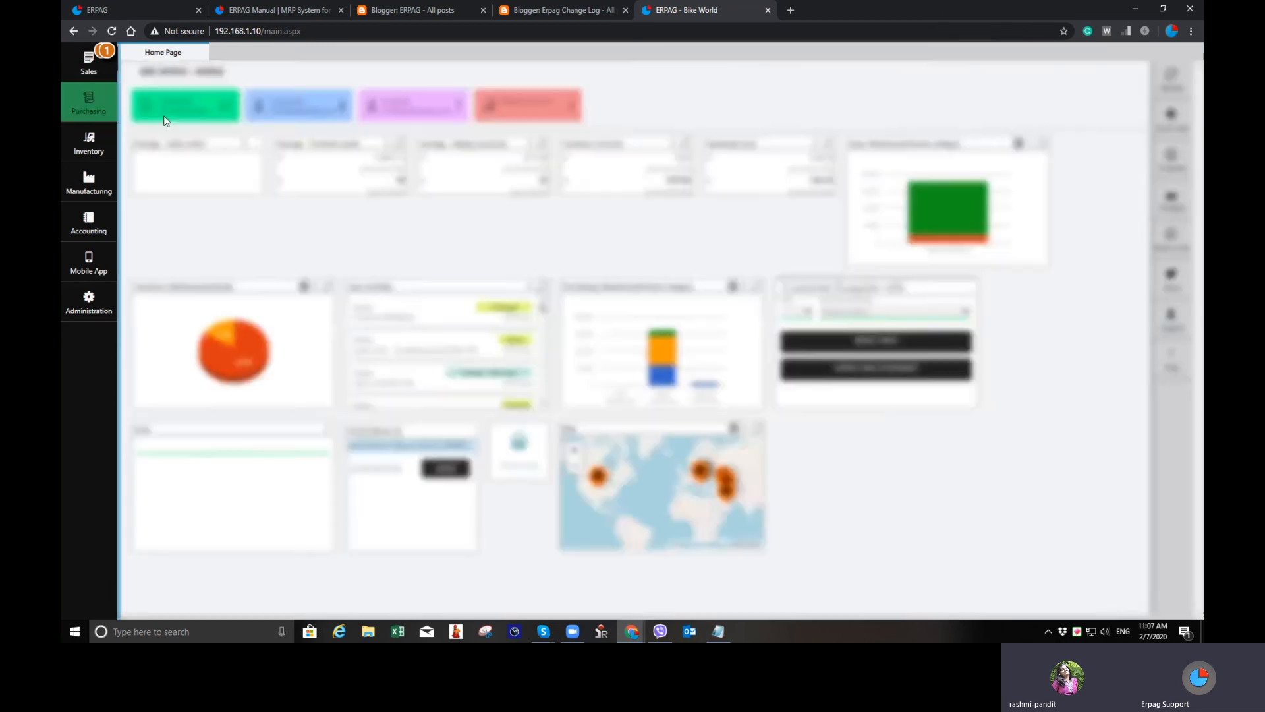
click(89, 106)
click(209, 91)
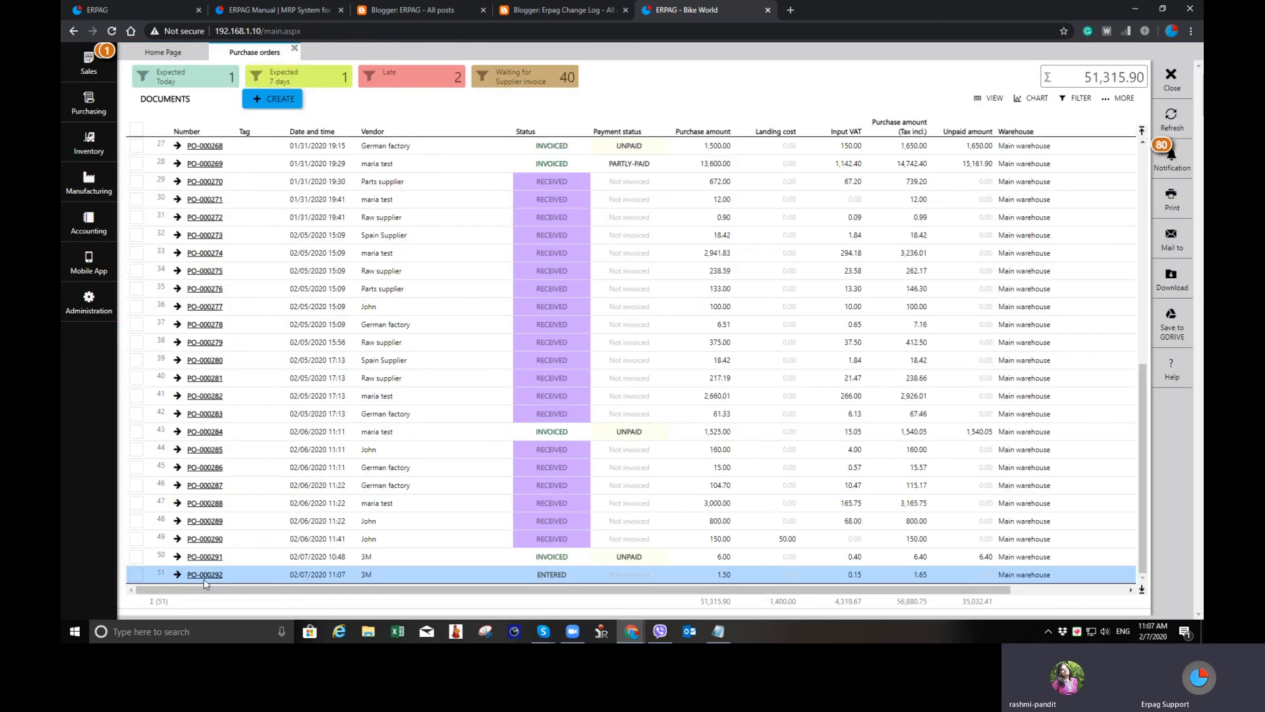
click(205, 575)
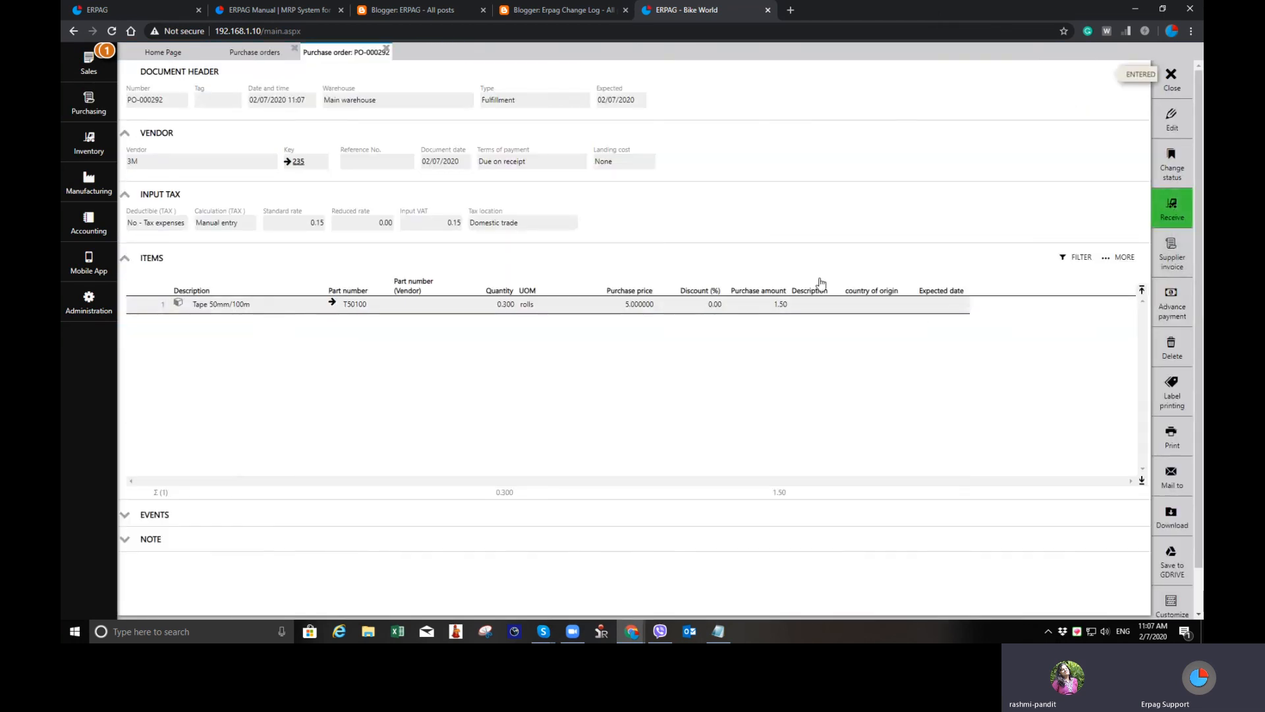
click(1163, 215)
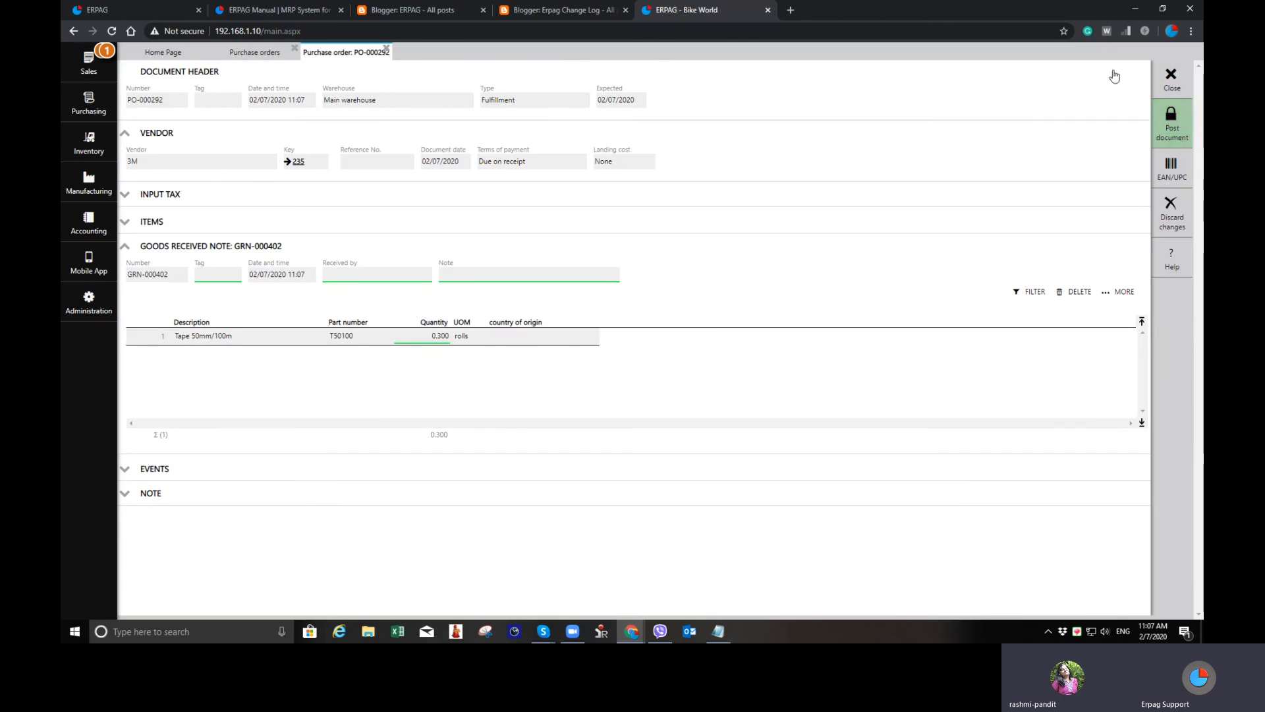
click(1167, 84)
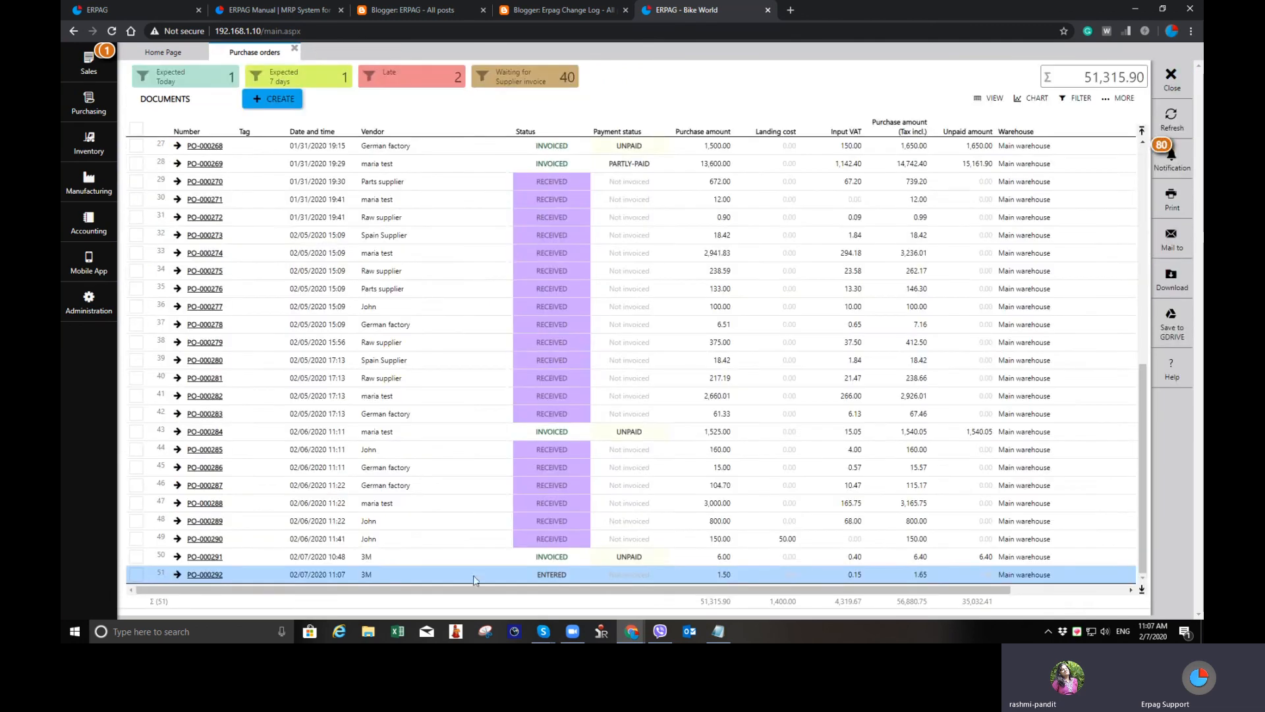
Edit the newly entered 3M purchase order, set the Tape 50mm/100m quantity to 1 roll, and save it
click(205, 576)
click(1179, 119)
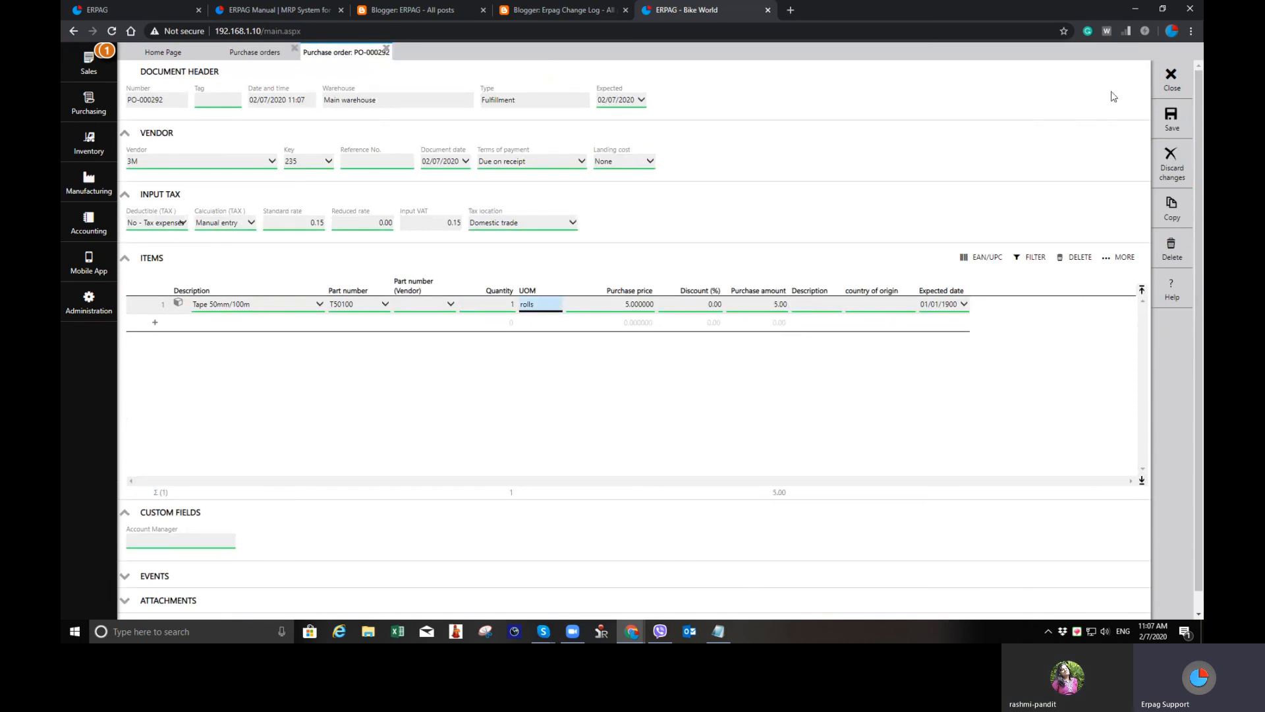
click(1172, 117)
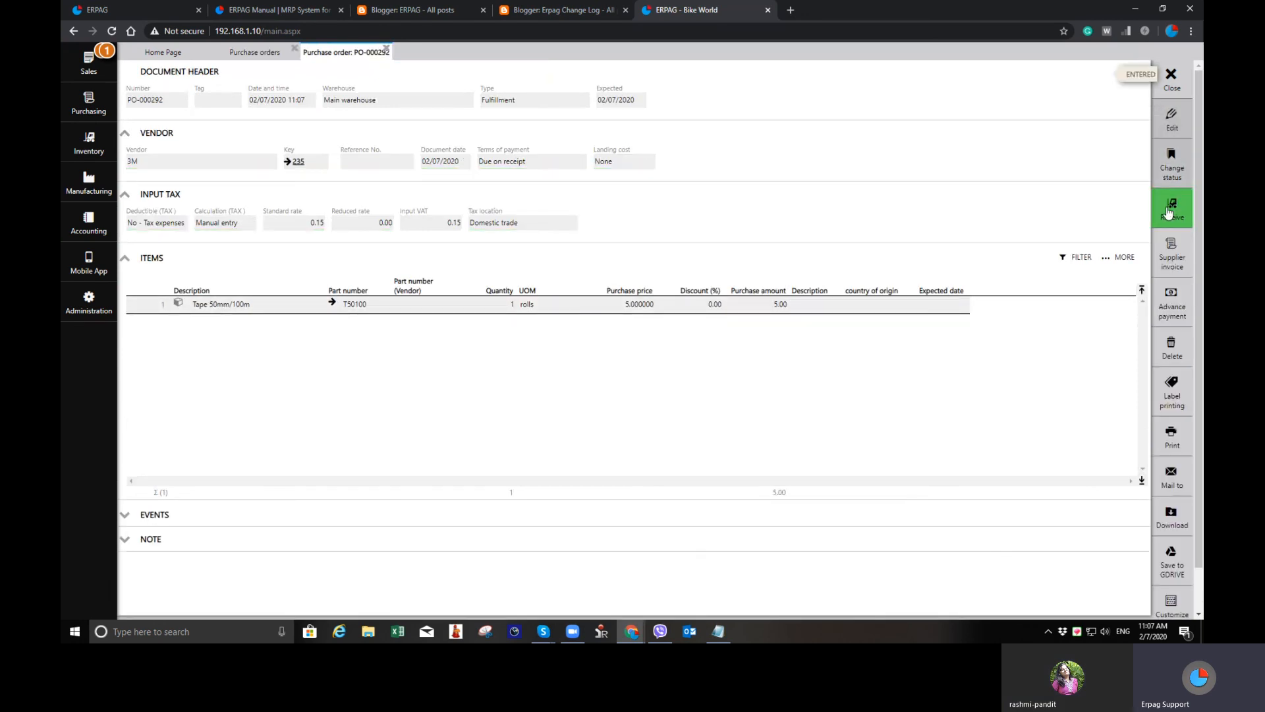
Receive the ordered tape roll, post the goods received note, and close the purchase order and the list
click(1169, 213)
click(1173, 121)
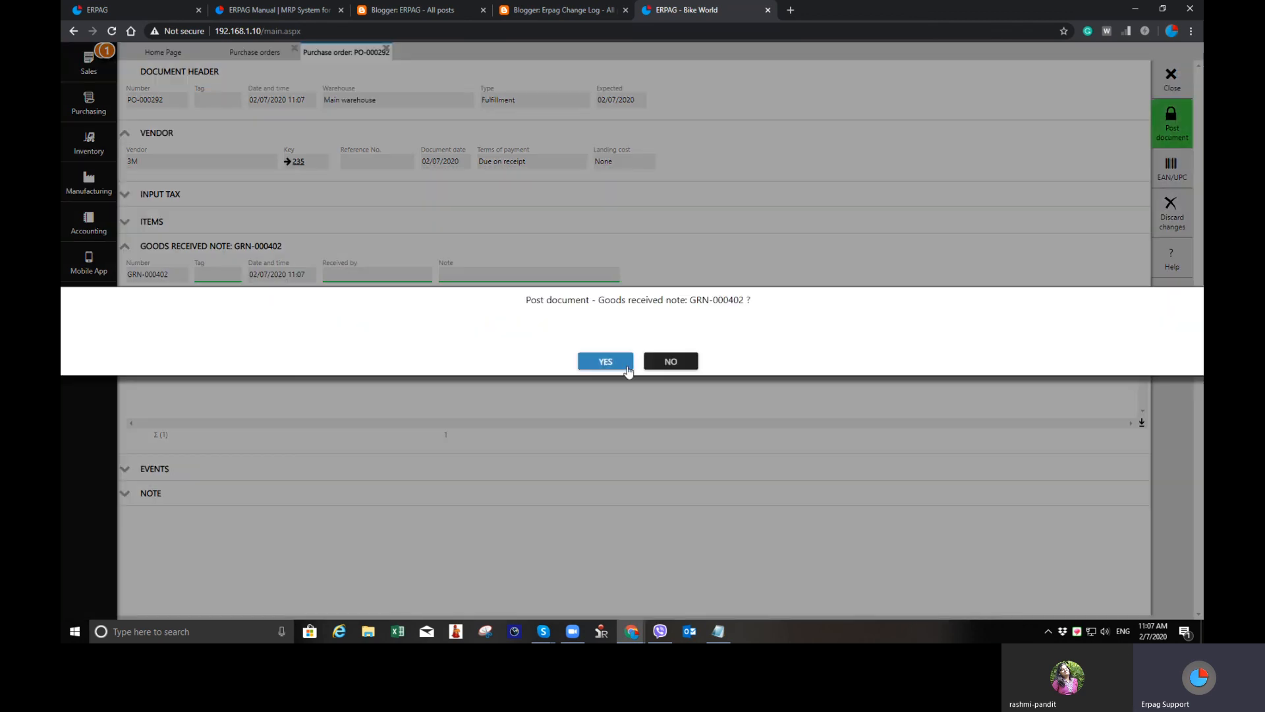
click(622, 363)
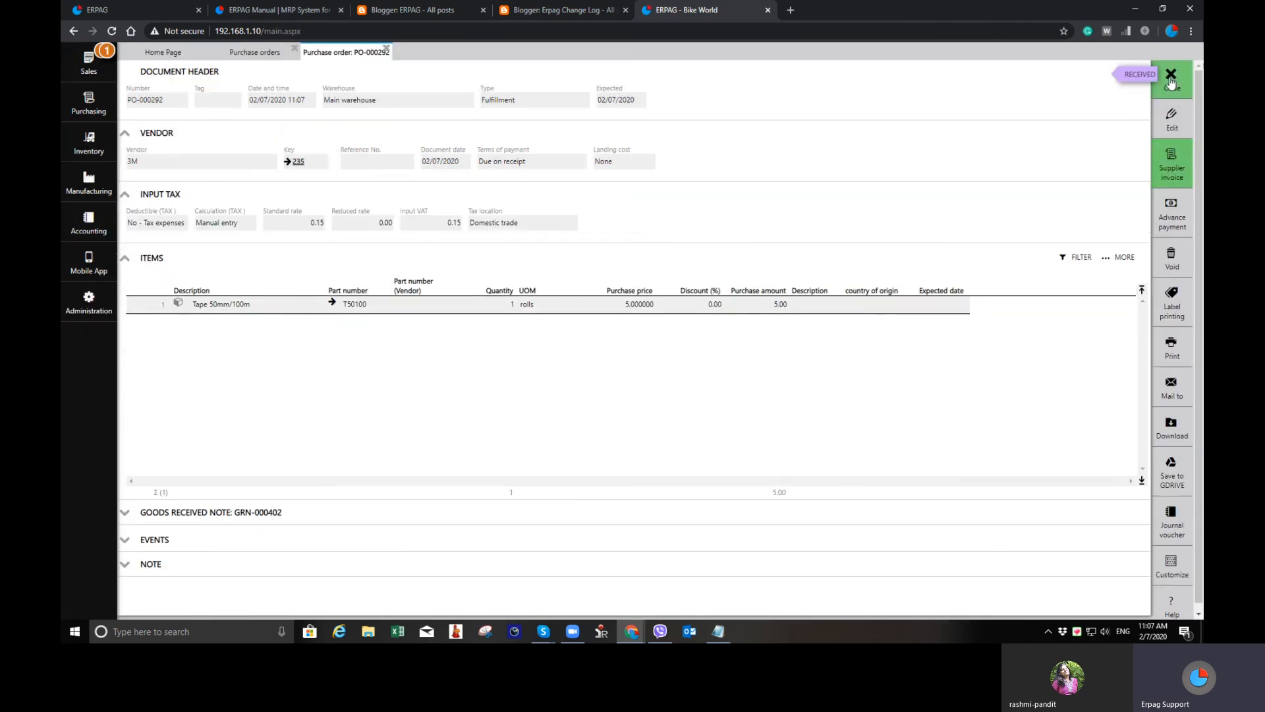
click(1171, 76)
click(1171, 75)
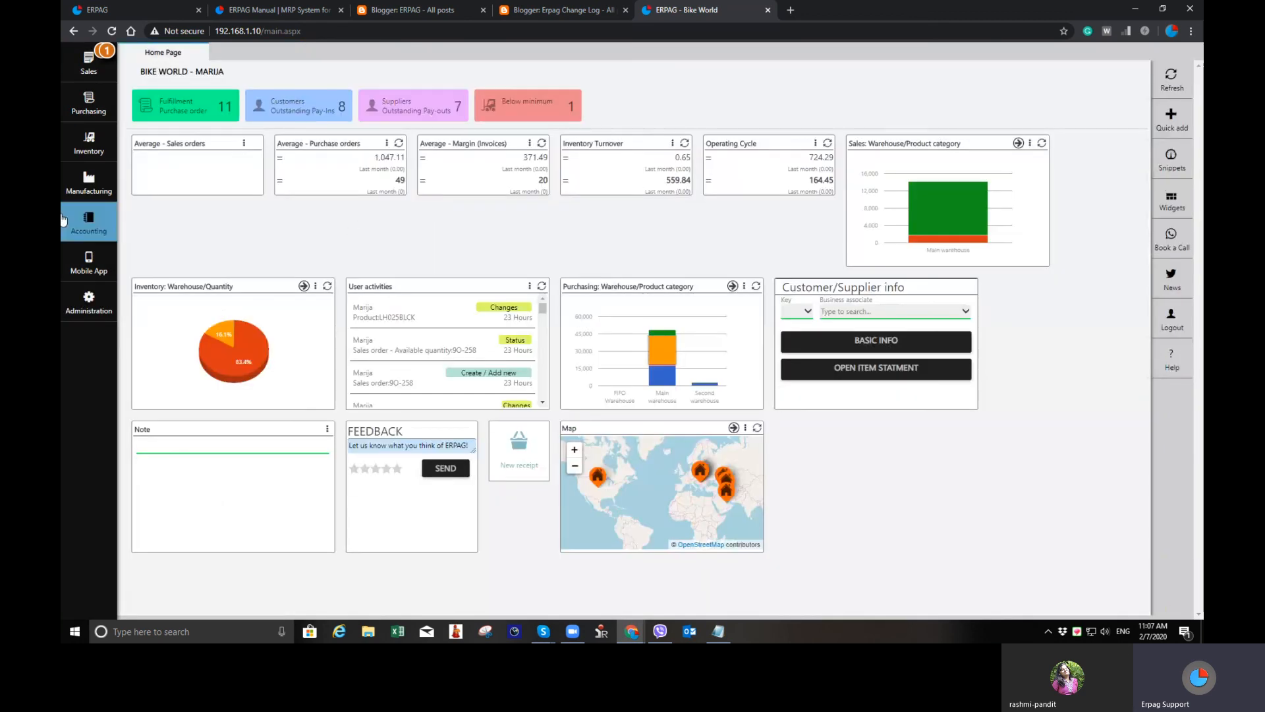
Open the work orders list to check the quantity status of the reshaped tape work order, and close it
click(82, 191)
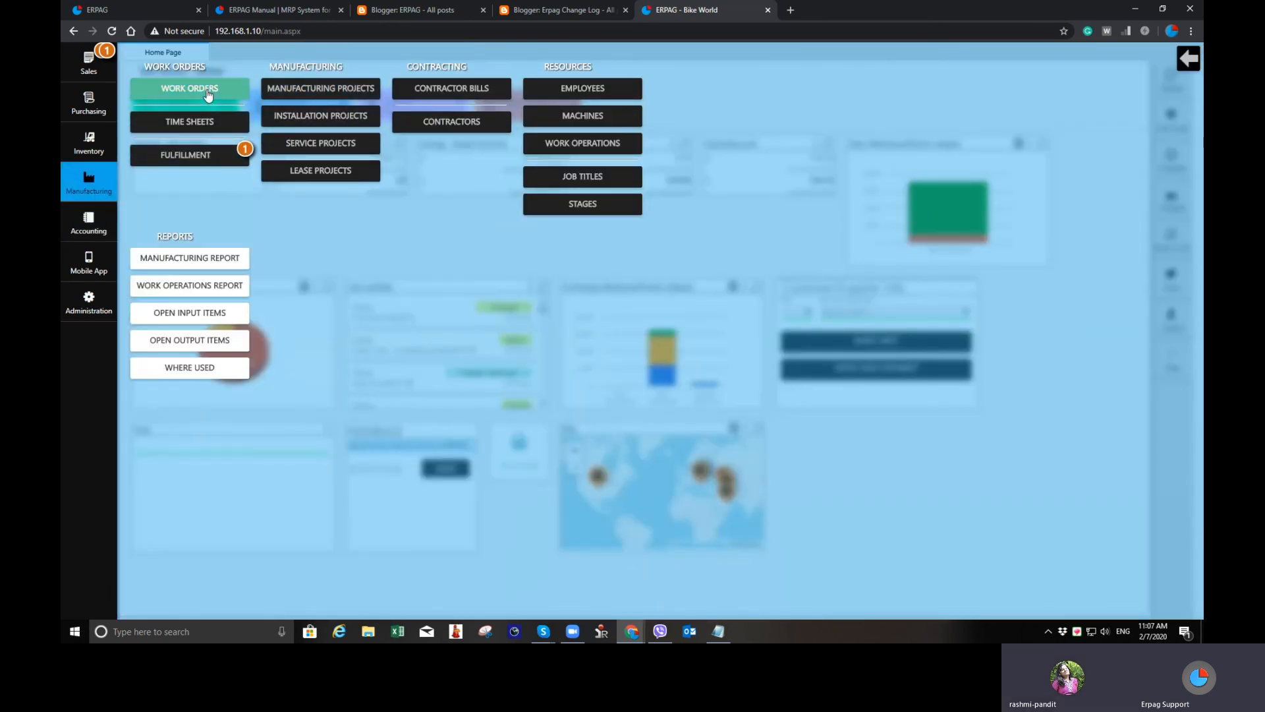
click(207, 94)
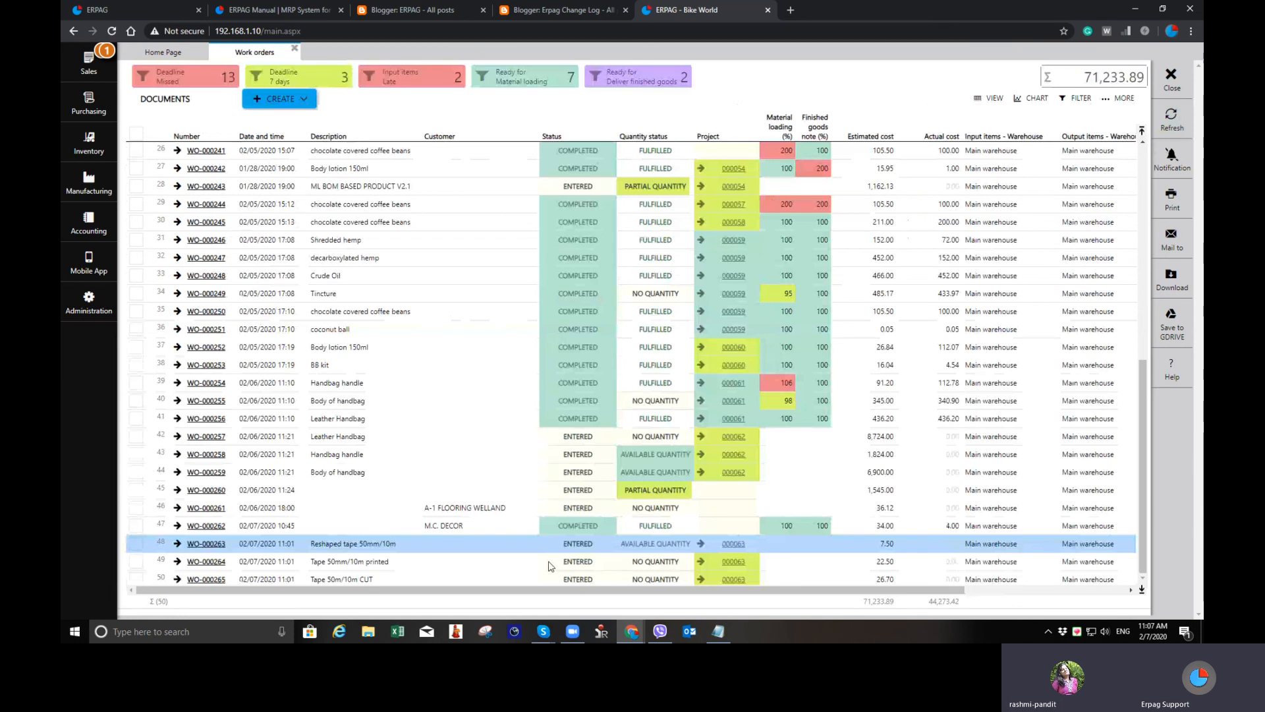
click(295, 49)
Open the in-process manufacturing project of 02/07/2020 11:01 and post the material loading of 0.300 rolls for its Reshaped tape 50mm/10m work order
click(89, 183)
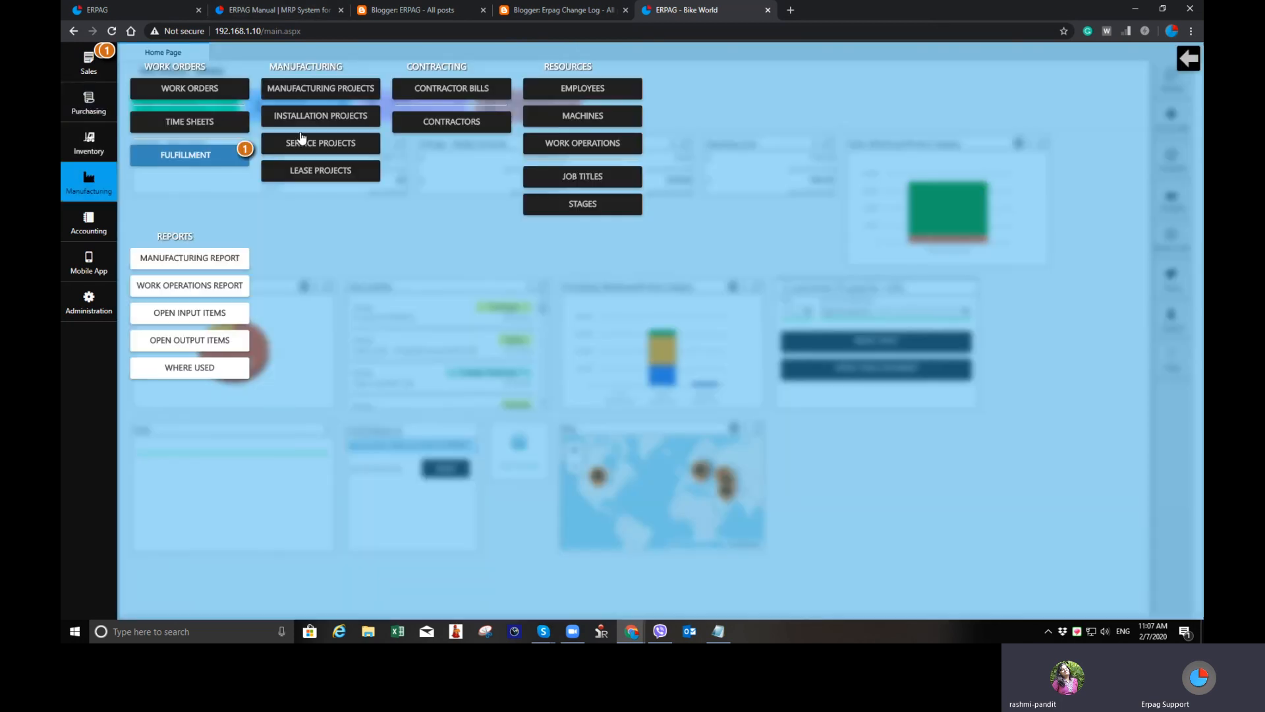
click(368, 91)
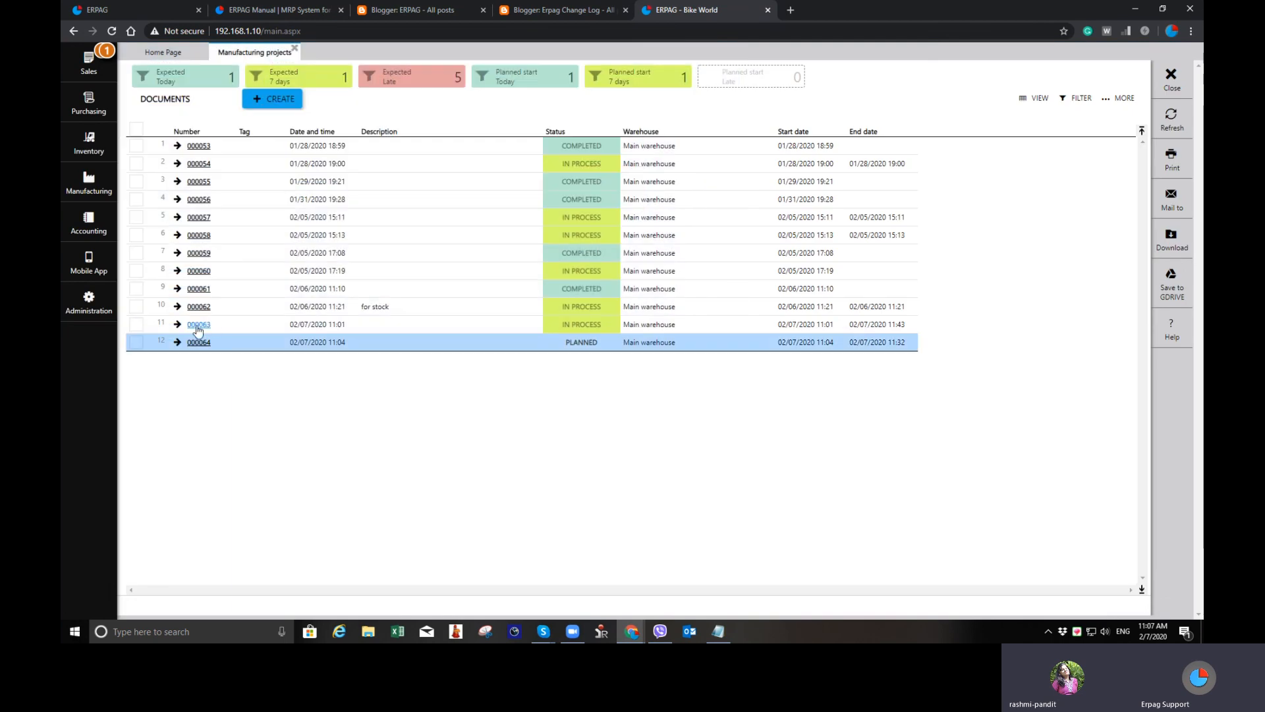
click(199, 325)
scroll(371, 452, down, 2)
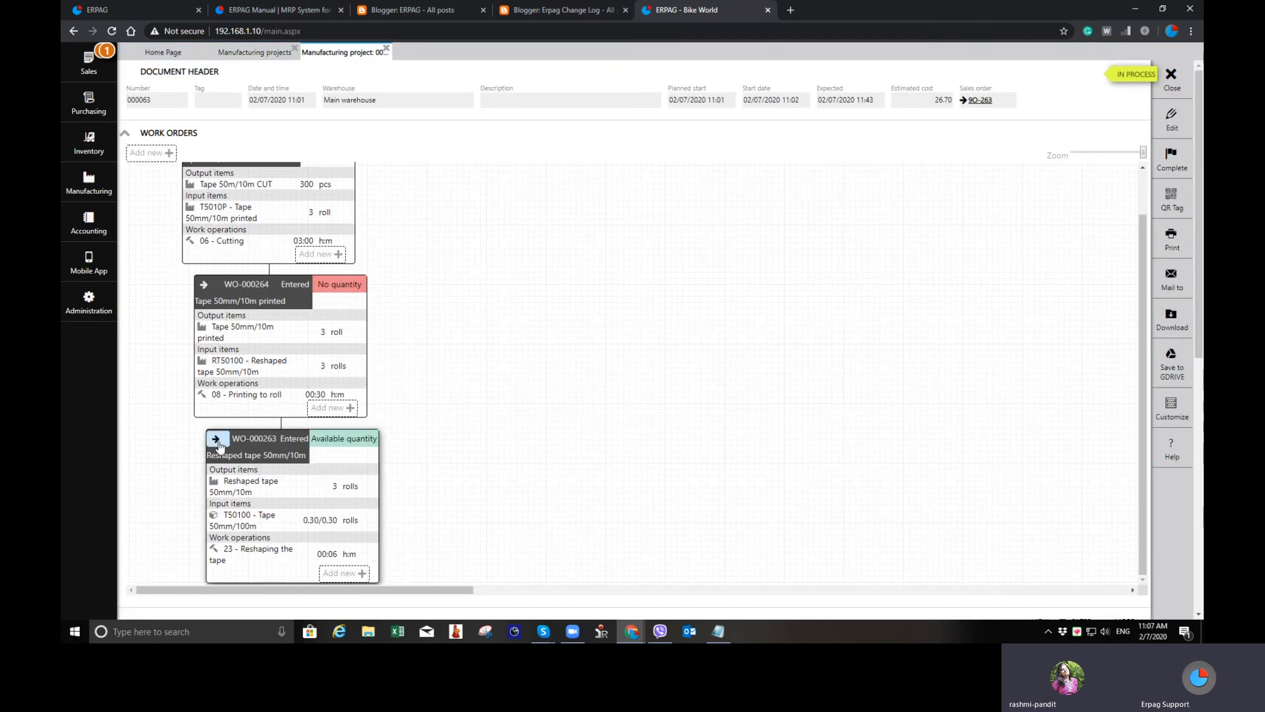
click(216, 438)
click(1173, 210)
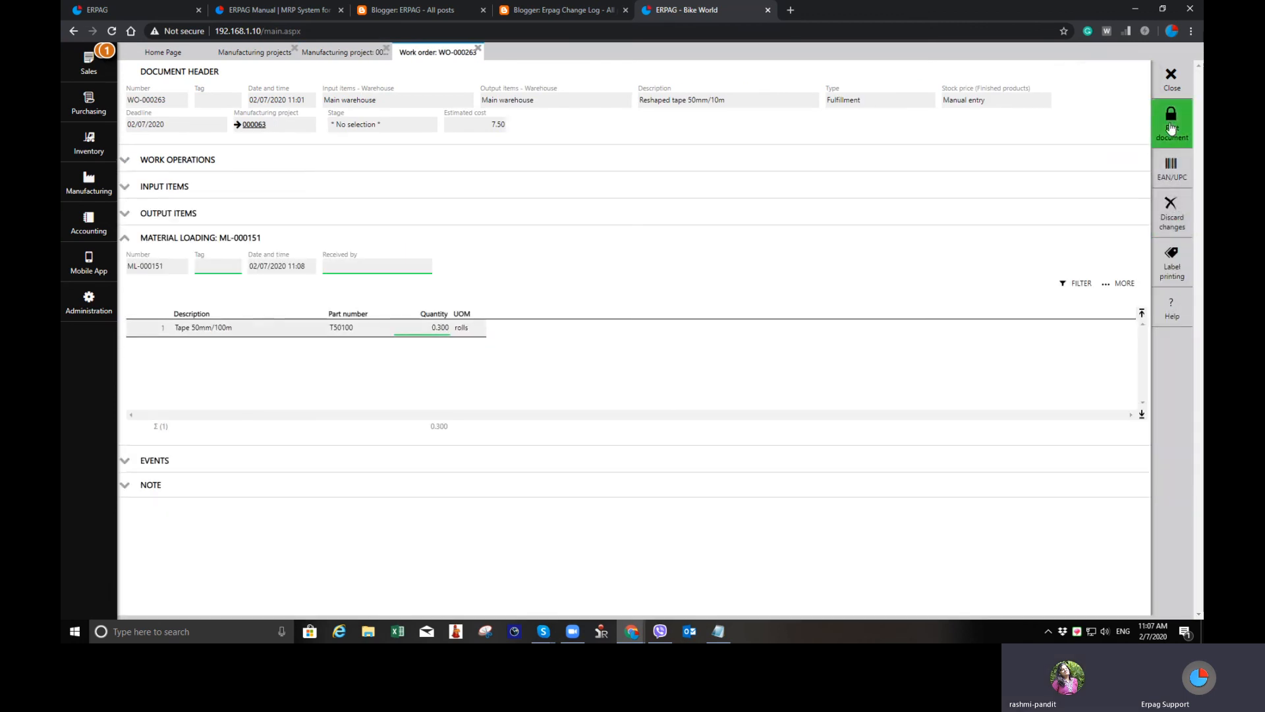
click(1172, 129)
click(601, 362)
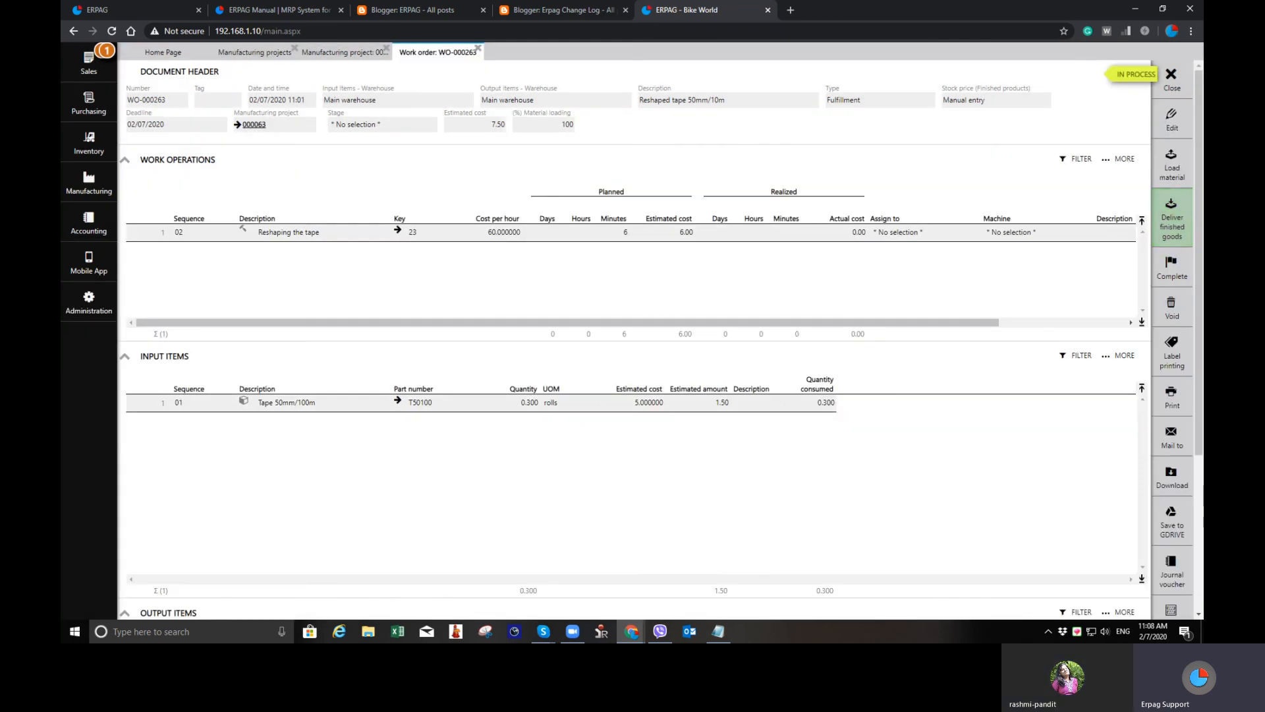
Post the finished goods note for 3 rolls of Reshaped tape 50mm/10m, complete the work order, and close it
click(1163, 224)
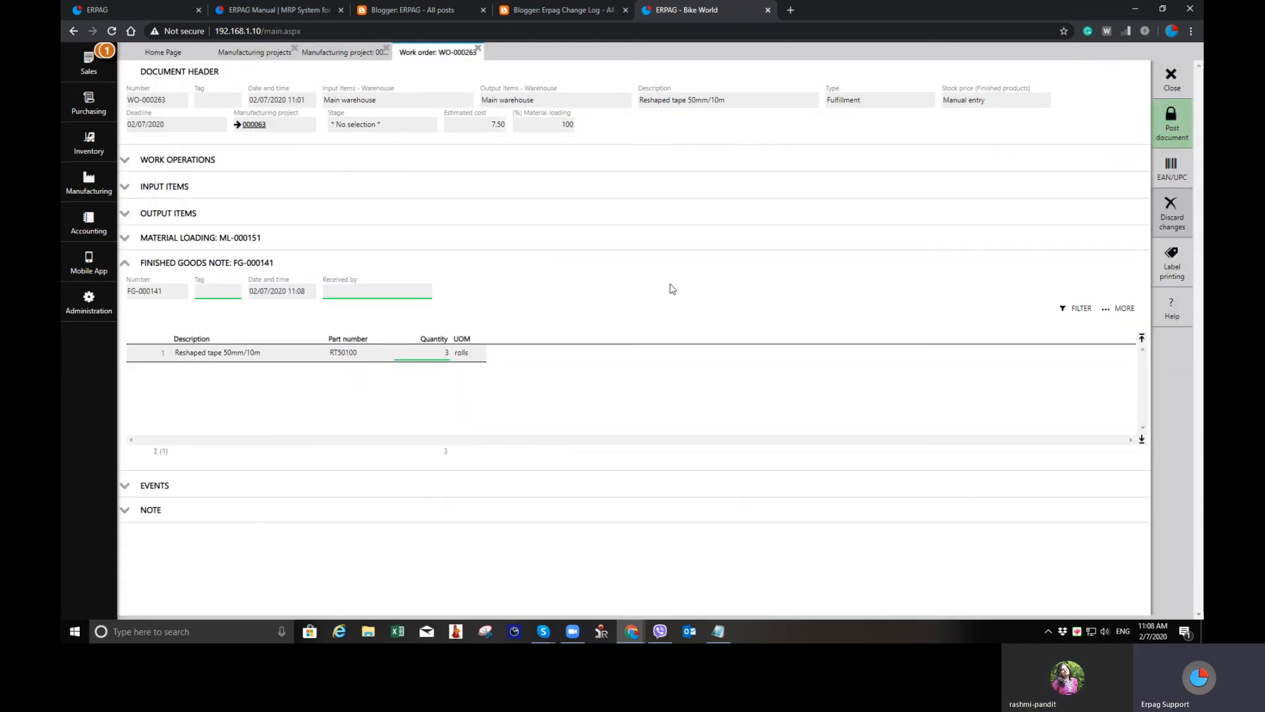
click(1171, 112)
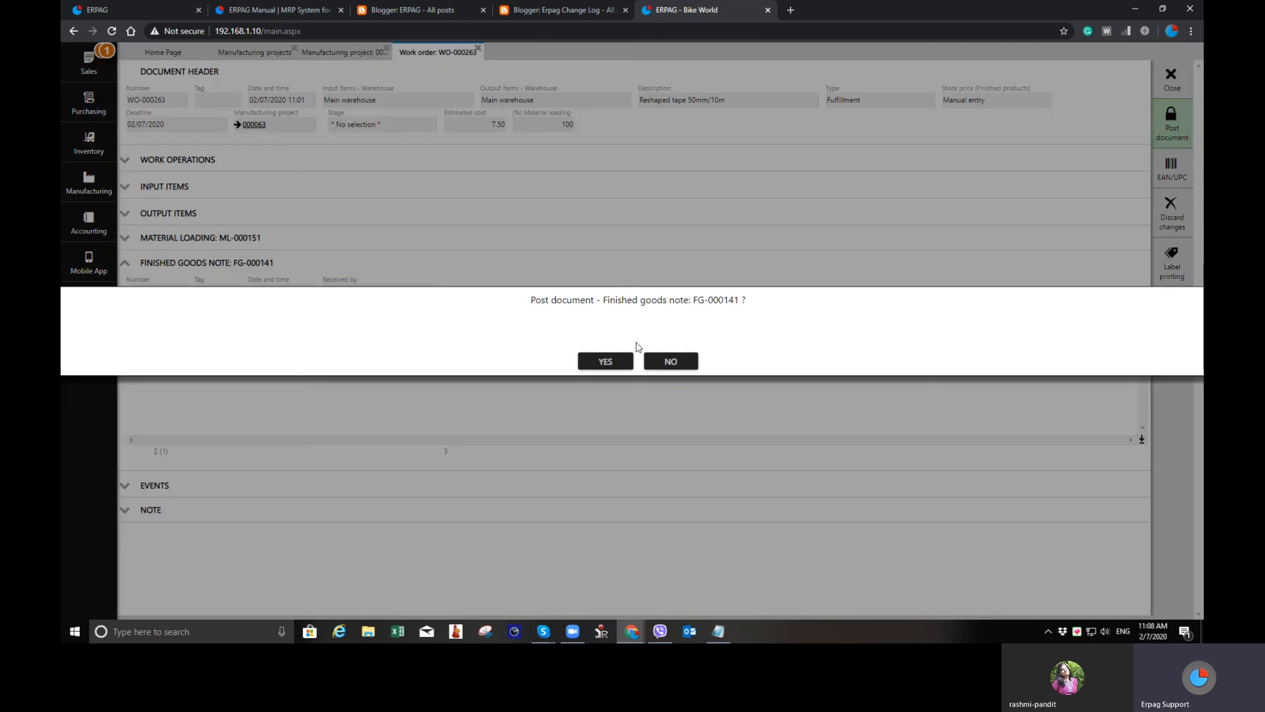
click(605, 362)
click(1172, 266)
click(605, 362)
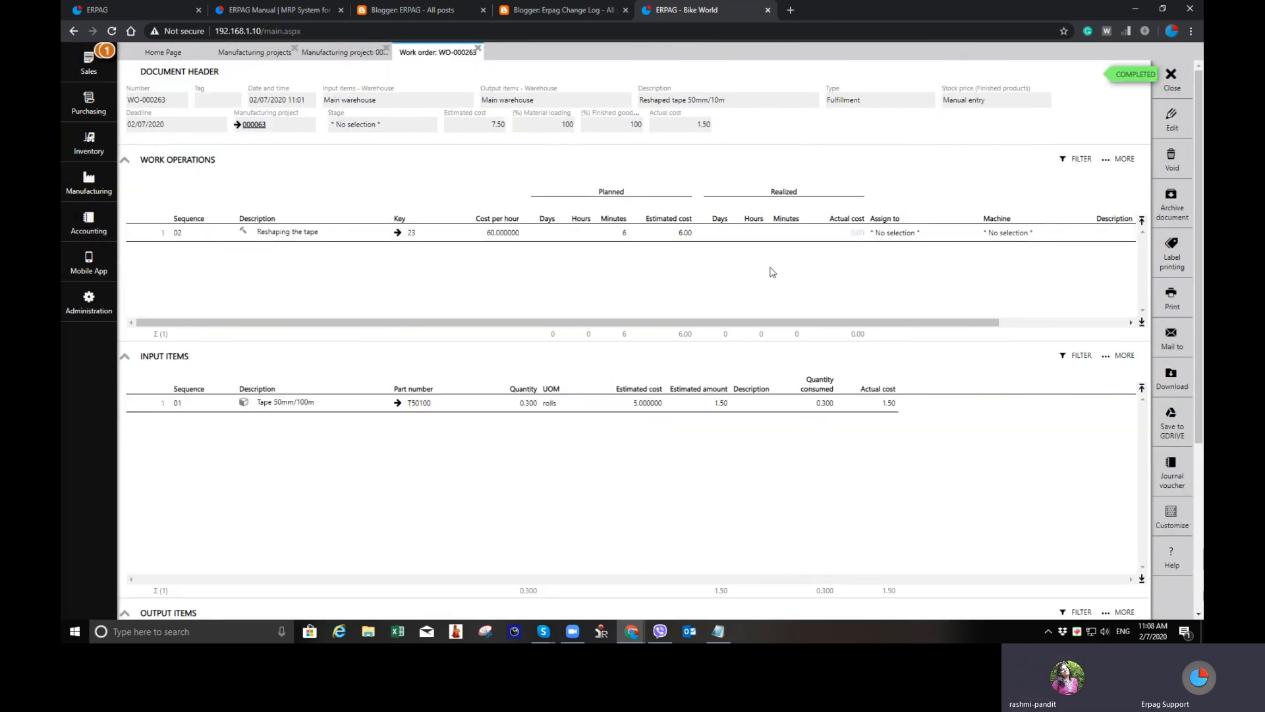
click(1161, 96)
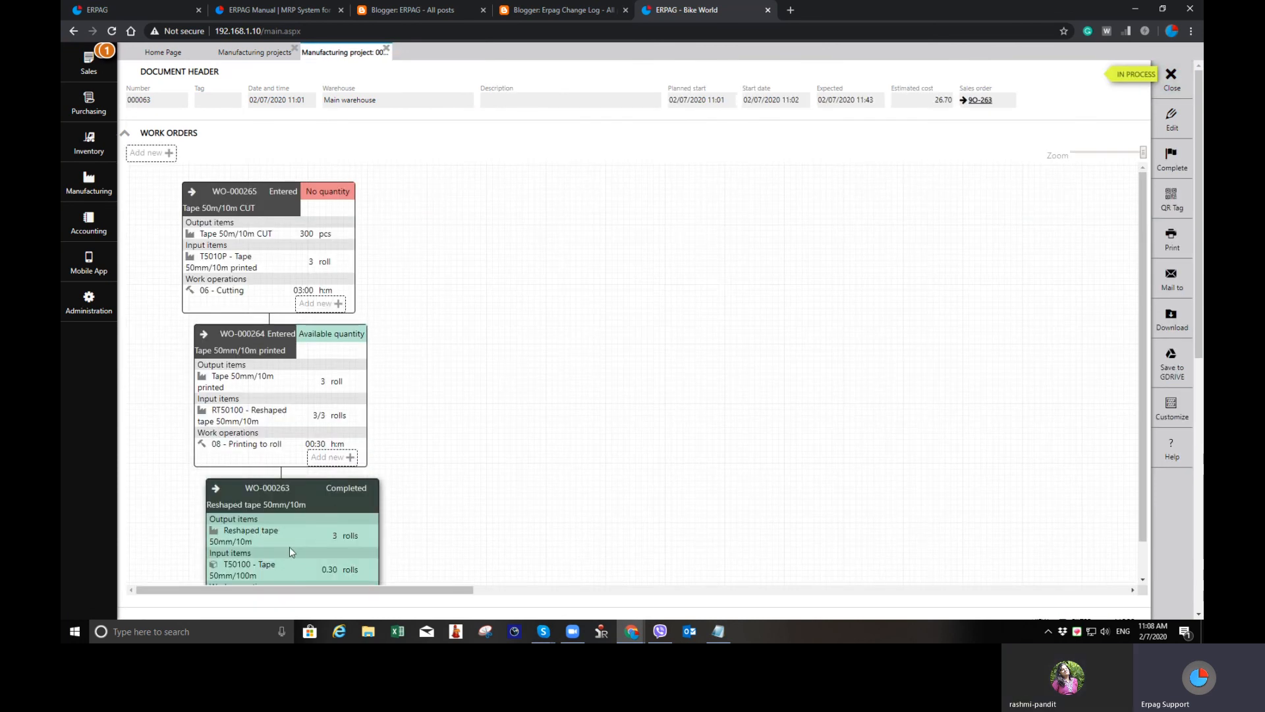
Open the project's Tape 50mm/10m printed work order and post the material loading of 3 rolls of reshaped tape
scroll(313, 507, down, 1)
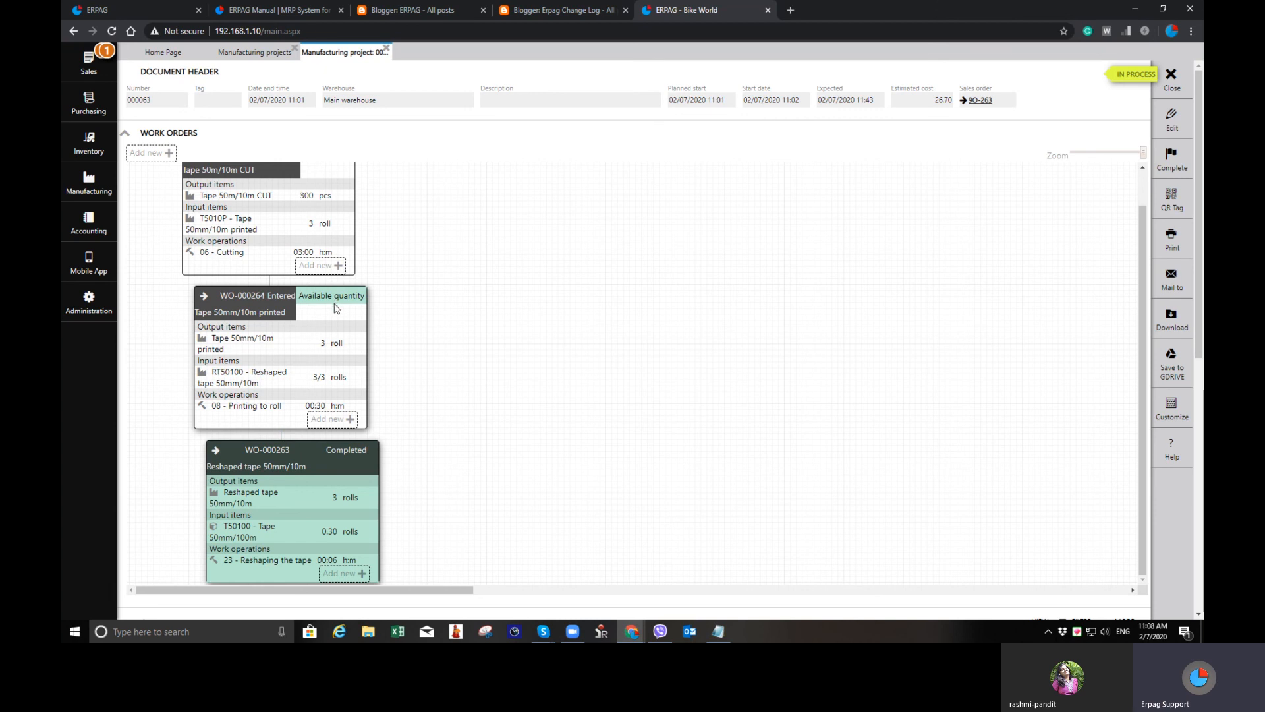
click(204, 296)
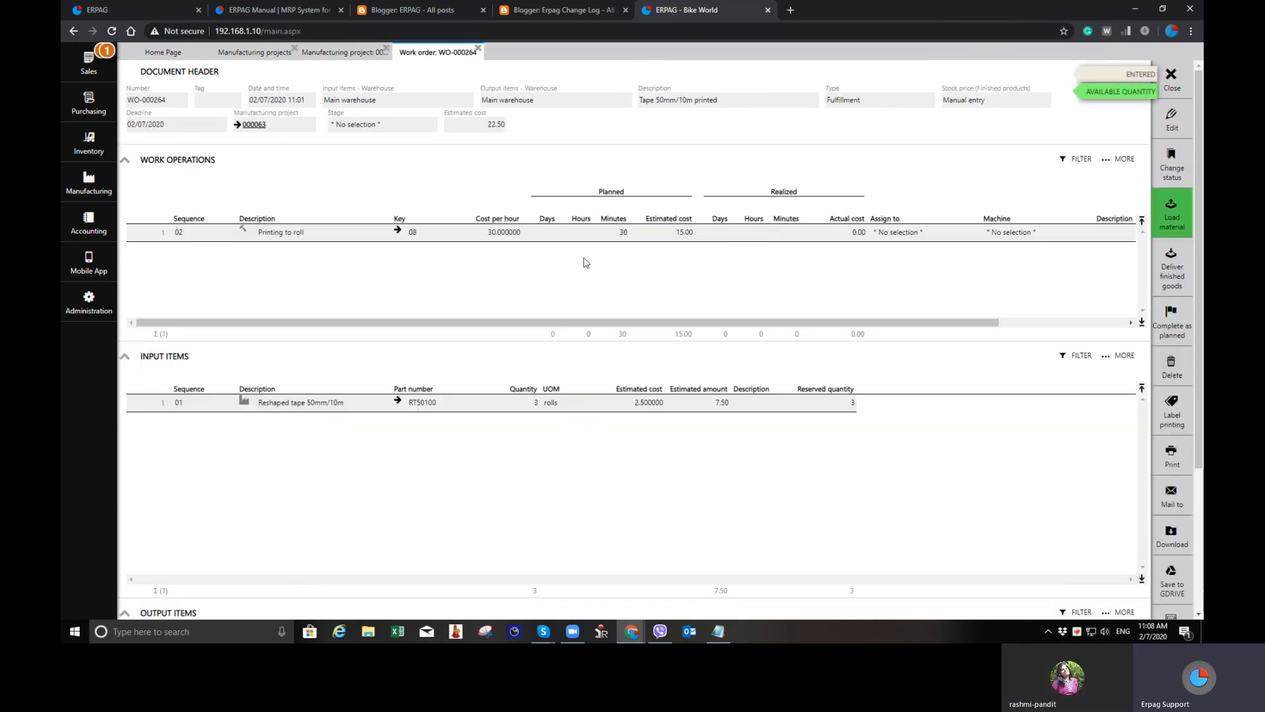
click(1167, 219)
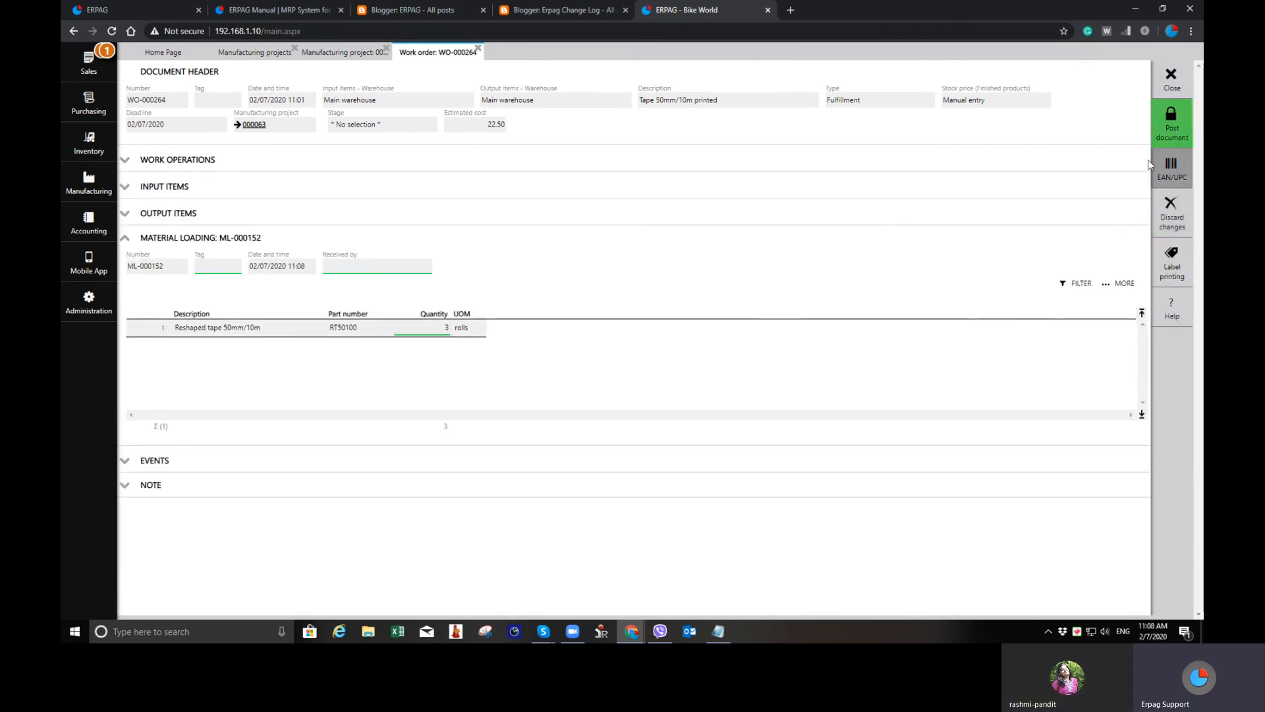
click(1172, 129)
click(602, 362)
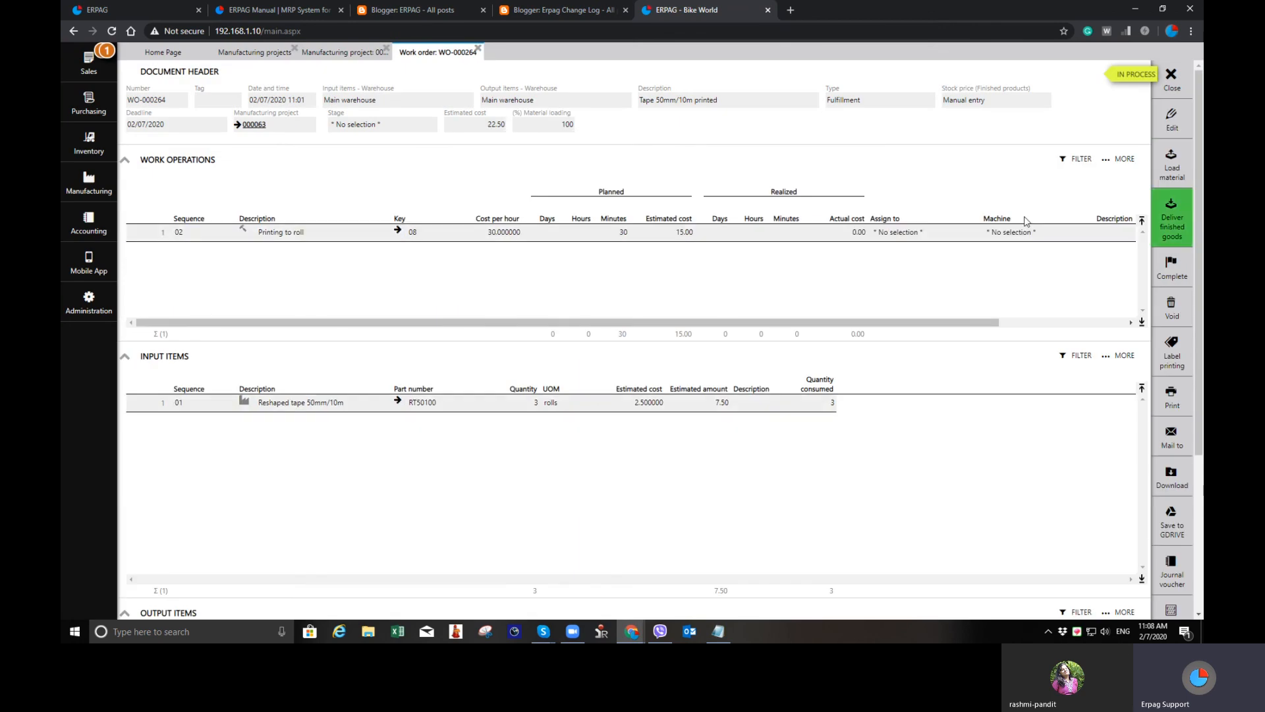
Post the finished goods note for 3 rolls of Tape 50mm/10m printed, complete the work order, and close it
click(1169, 221)
click(1173, 128)
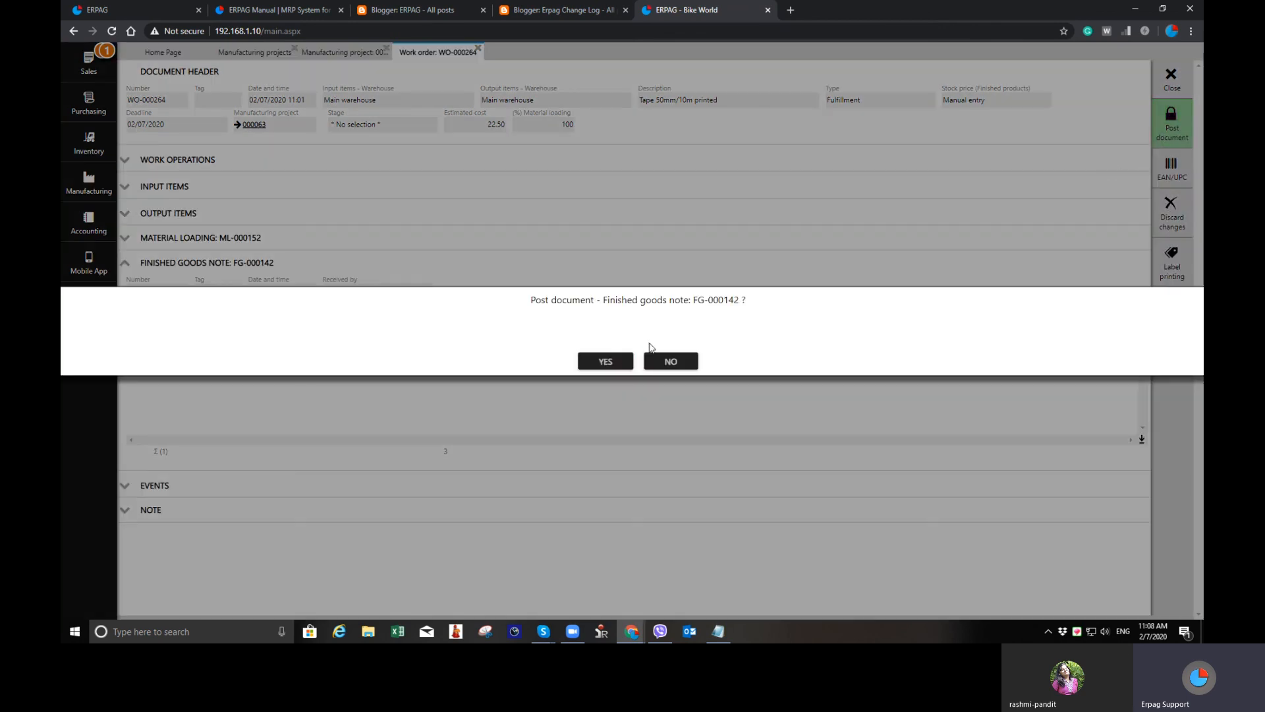
click(605, 362)
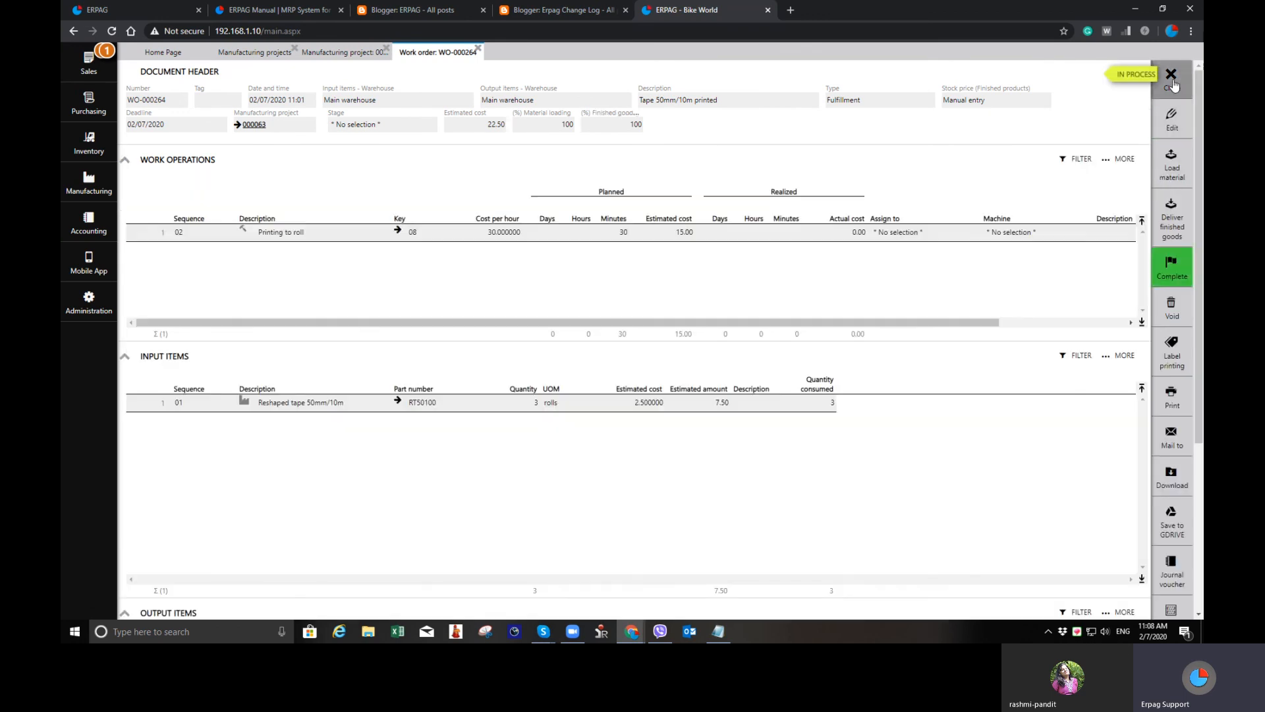
click(1173, 267)
click(606, 361)
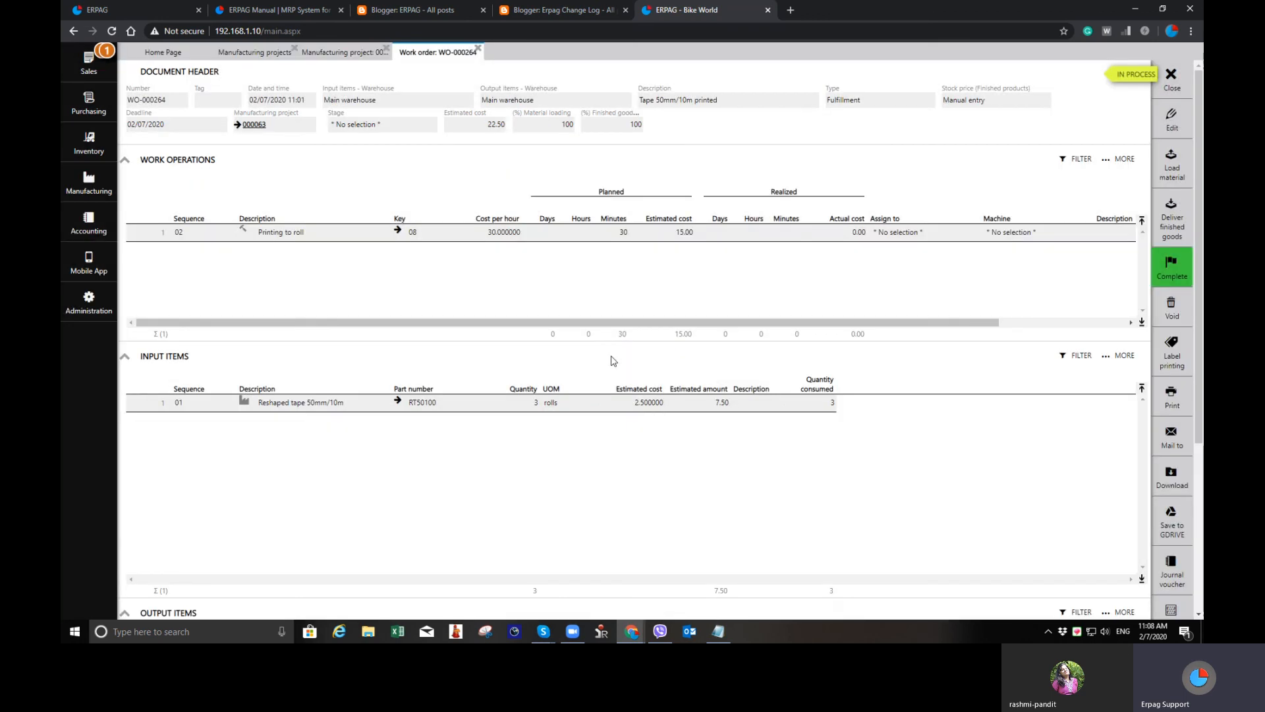
click(1176, 73)
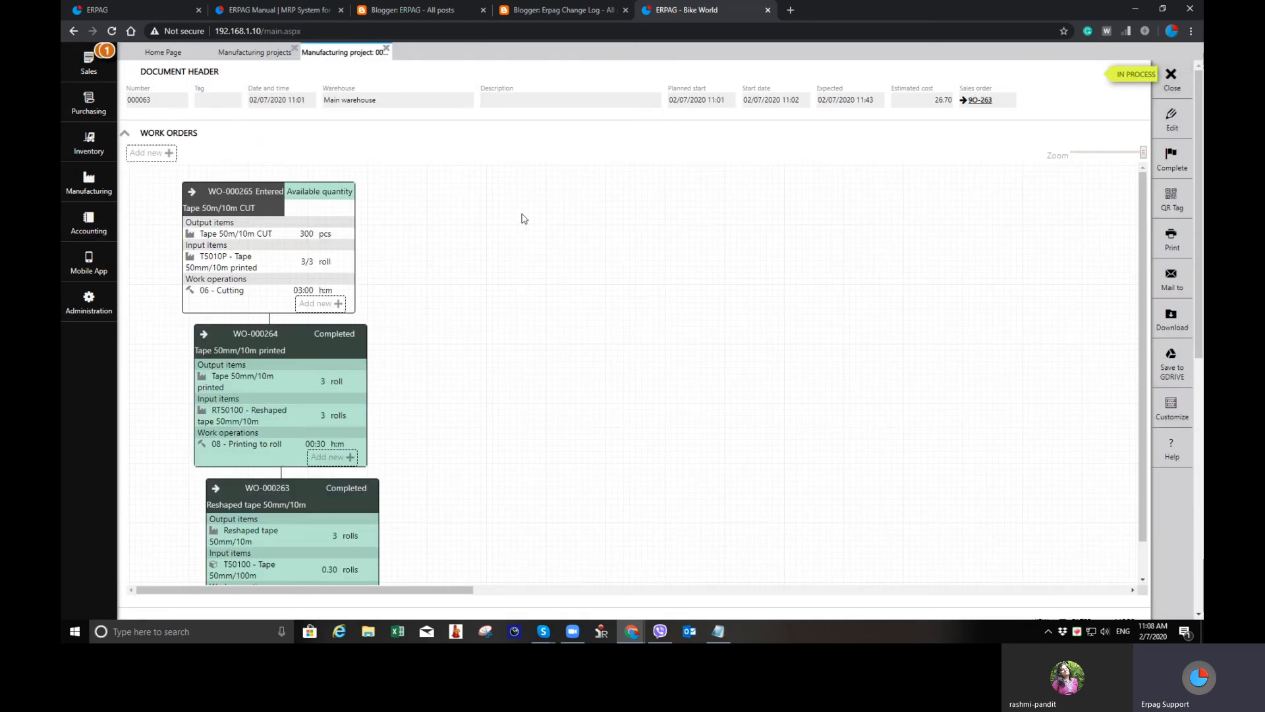
Open the project's Tape 50m/10m CUT work order and post the material loading of 3 rolls of printed tape
click(204, 193)
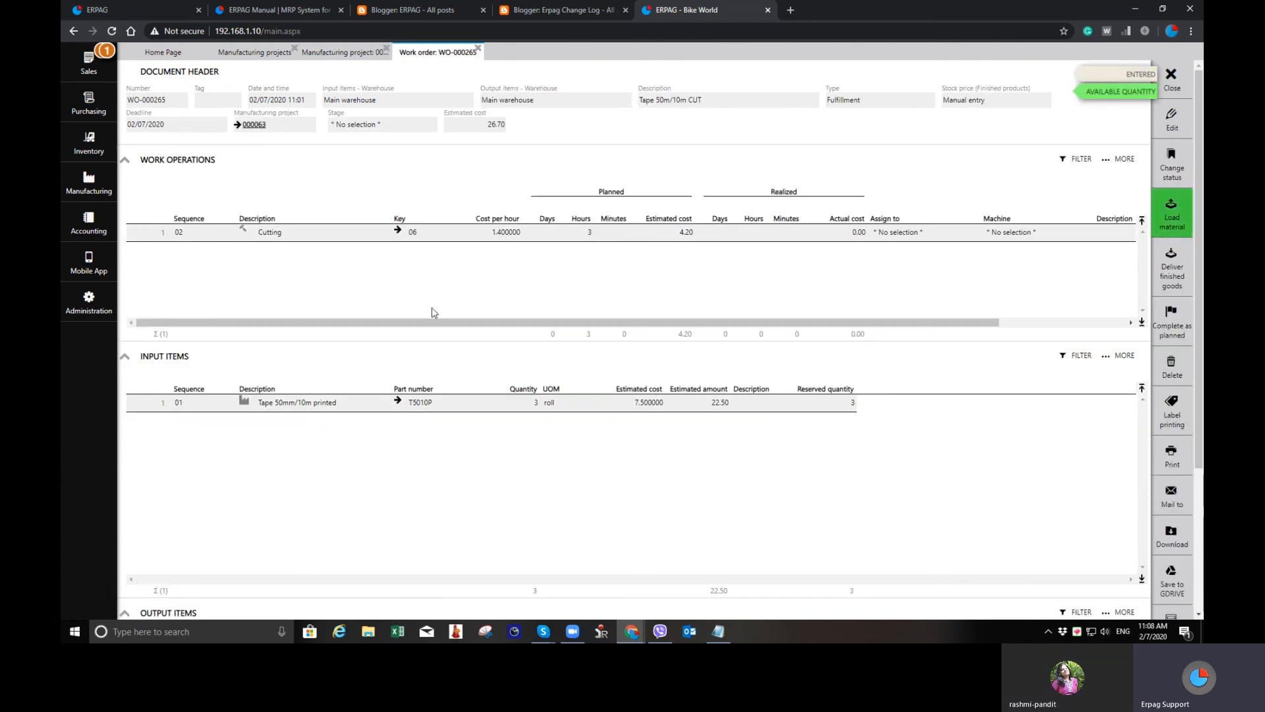
scroll(423, 277, down, 3)
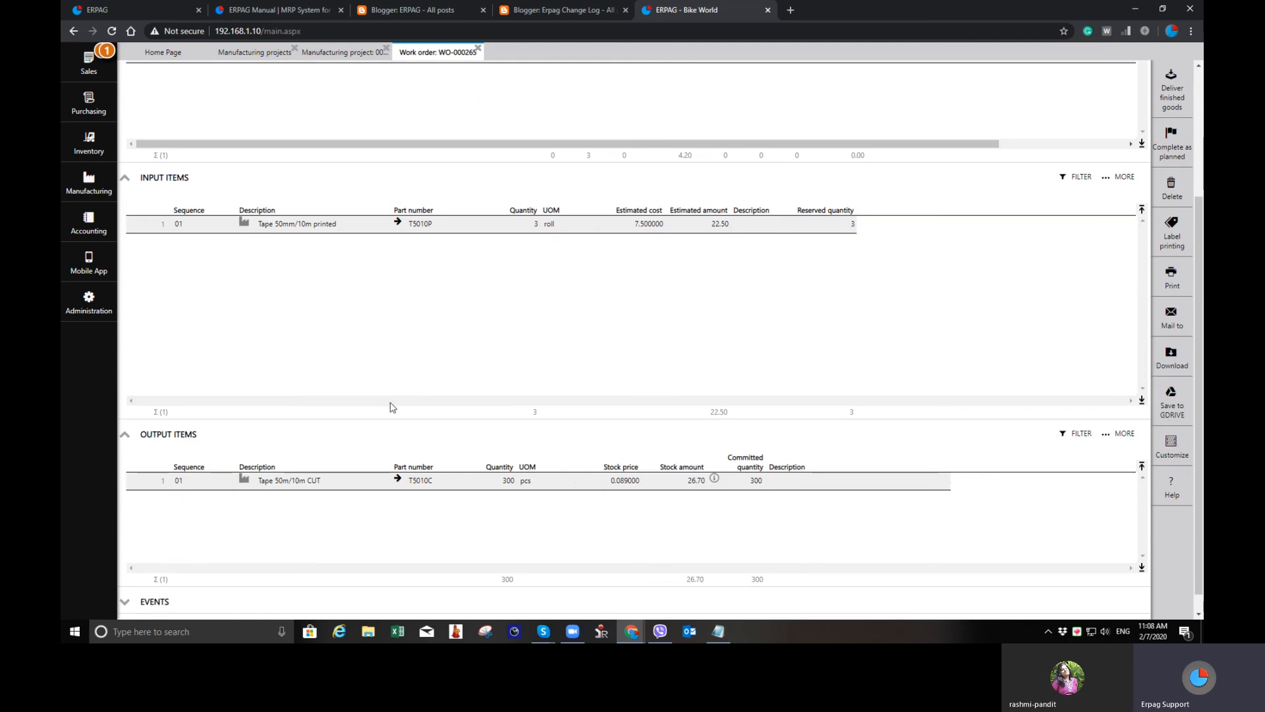
scroll(402, 405, up, 3)
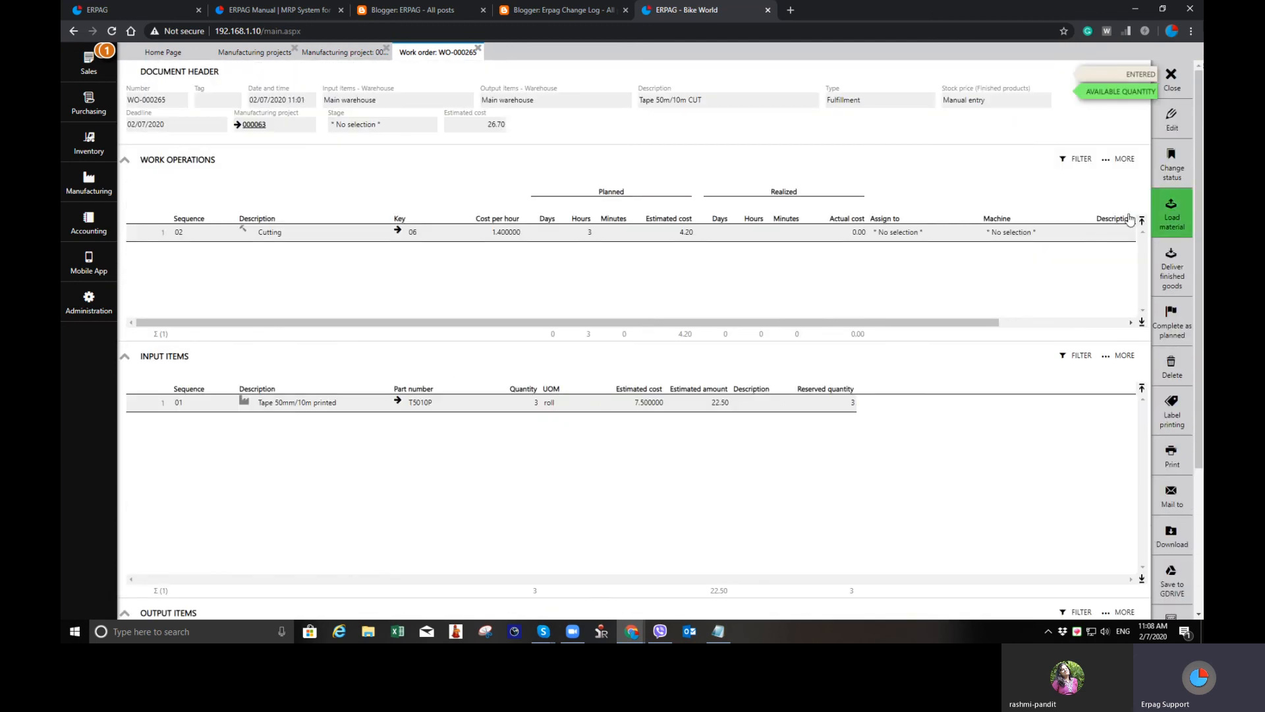
click(1172, 214)
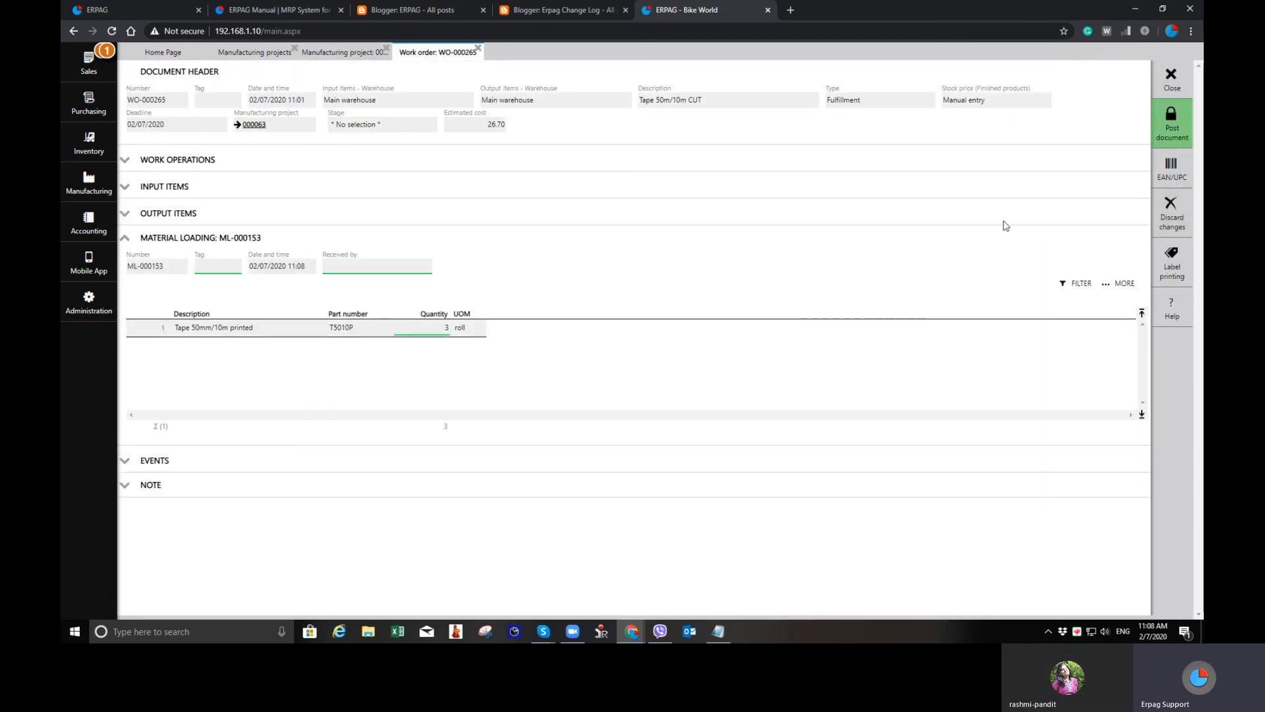
click(1173, 124)
click(600, 362)
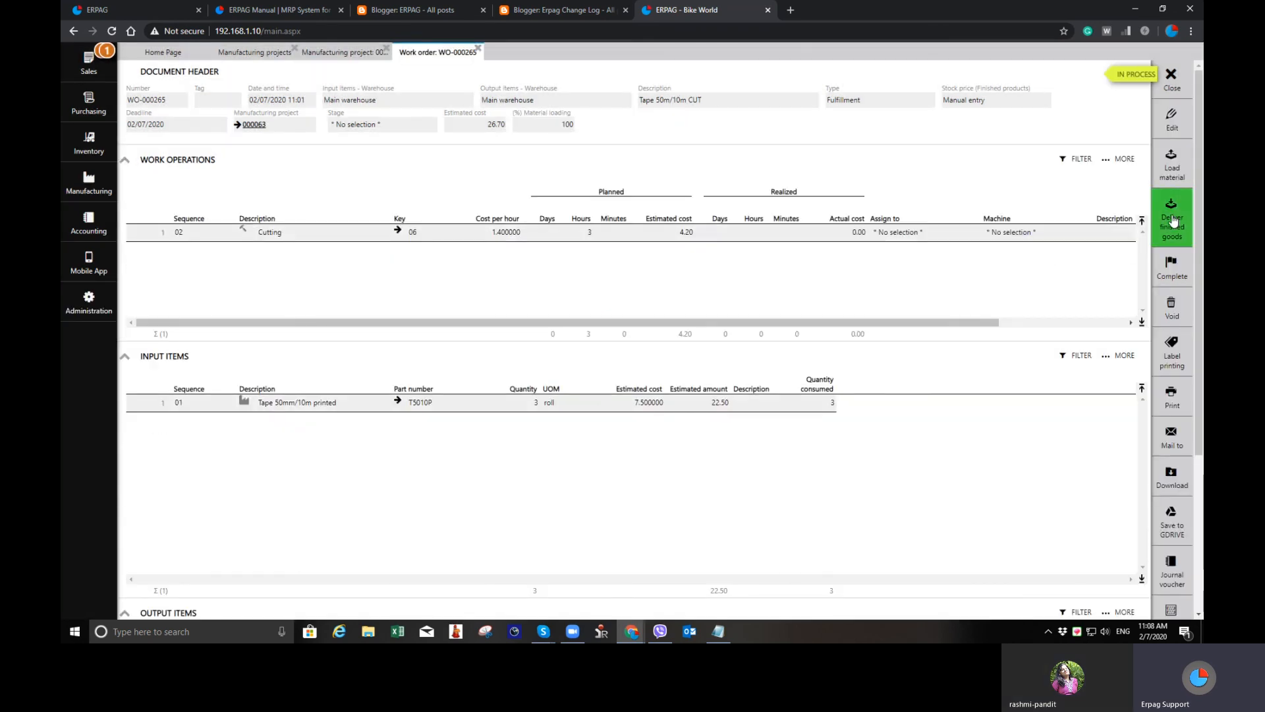
Post the finished goods note for 300 pcs of Tape 50m/10m CUT and complete the work order
click(1172, 221)
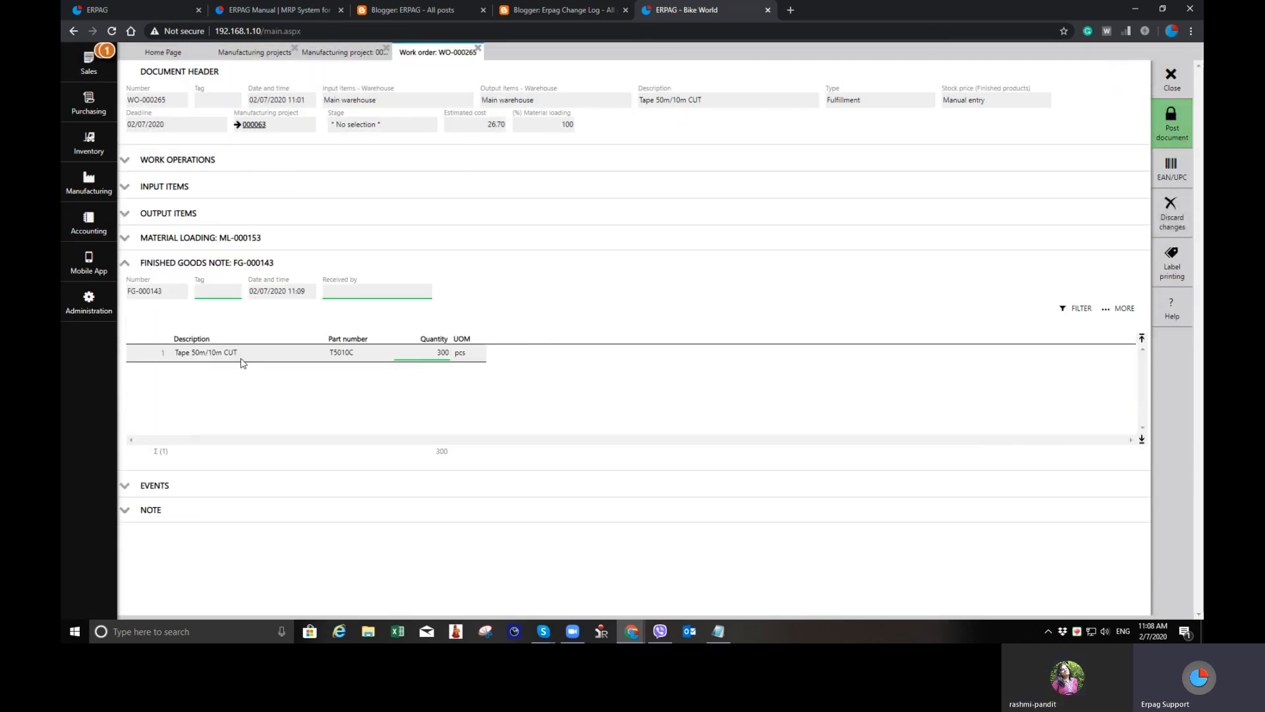
click(1171, 125)
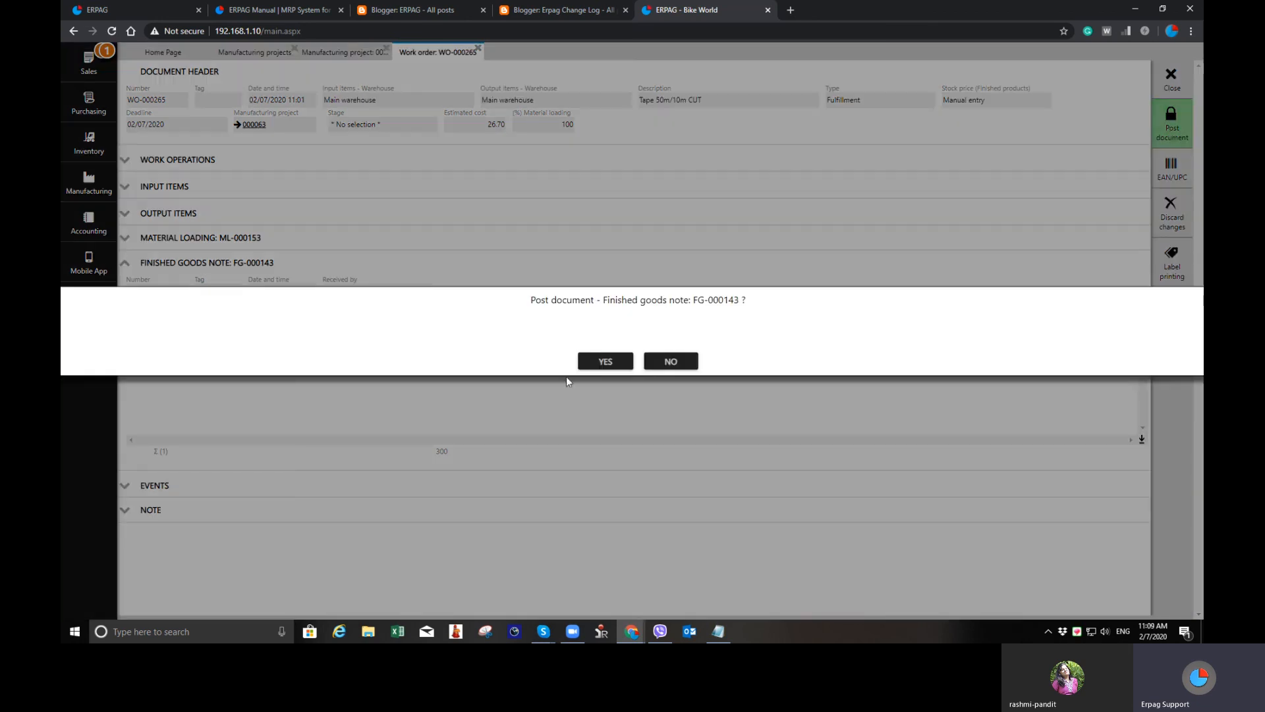
click(596, 362)
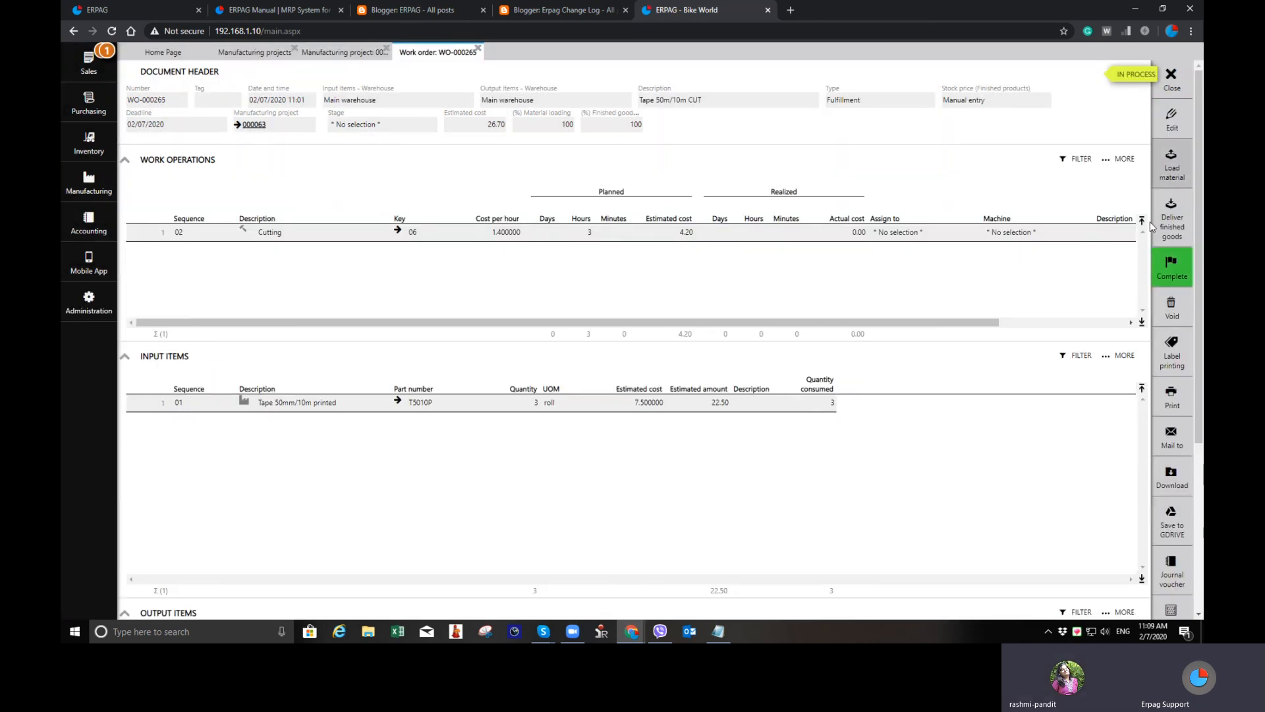
click(1172, 267)
click(598, 360)
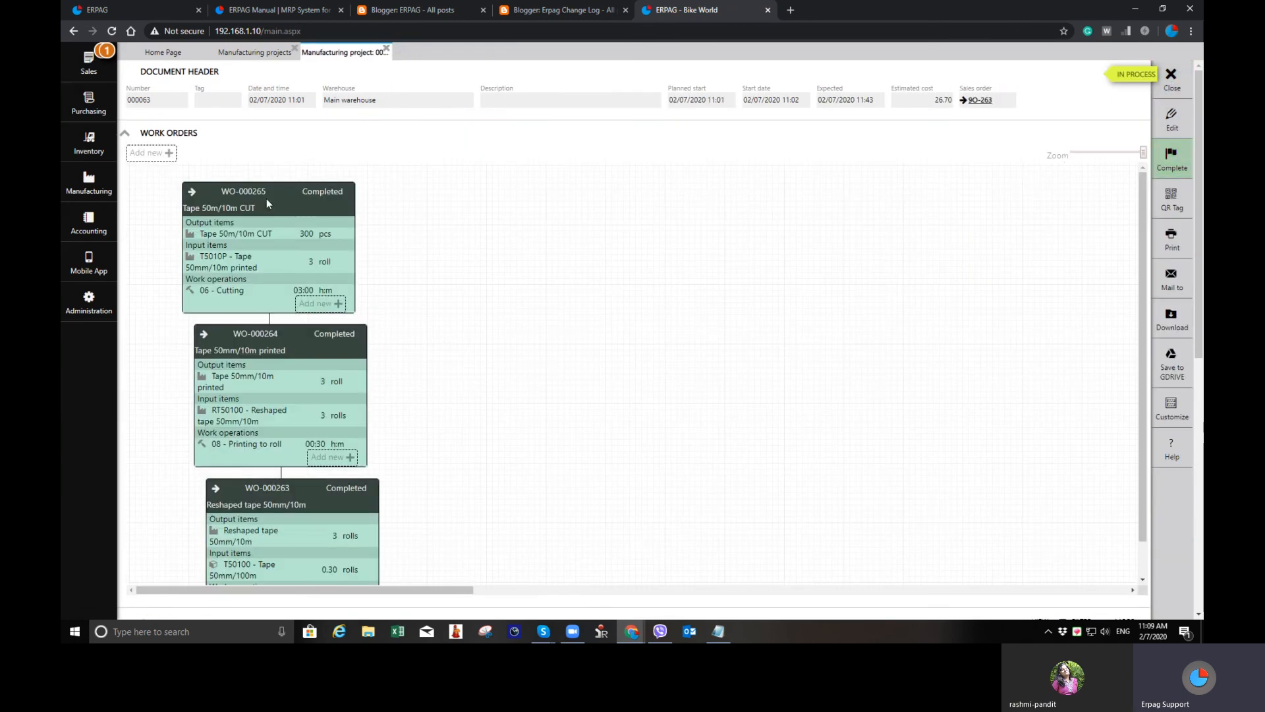
Complete the manufacturing project containing the three tape work orders and close it
click(1164, 169)
click(596, 362)
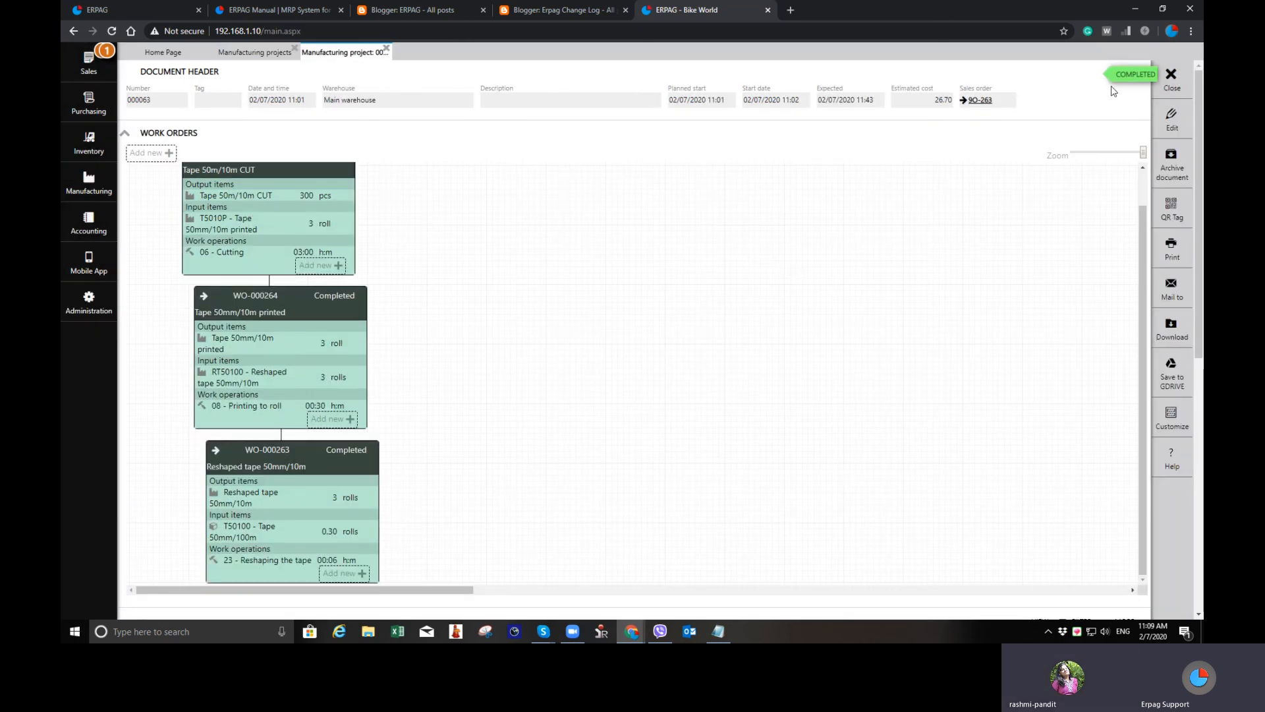
click(1172, 78)
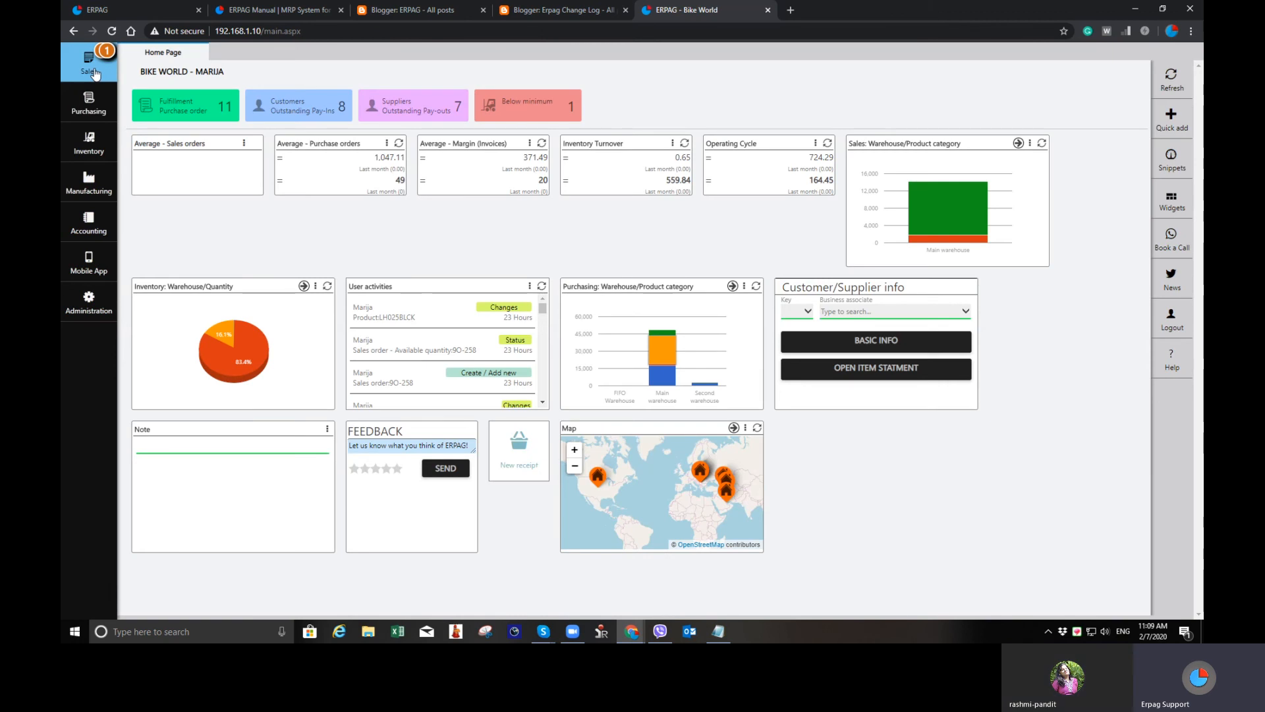
Open the H.E.F.S Ltd sales order, pack the 300 pcs of Tape 50m/10m CUT, post the packing list, and close the order
click(98, 71)
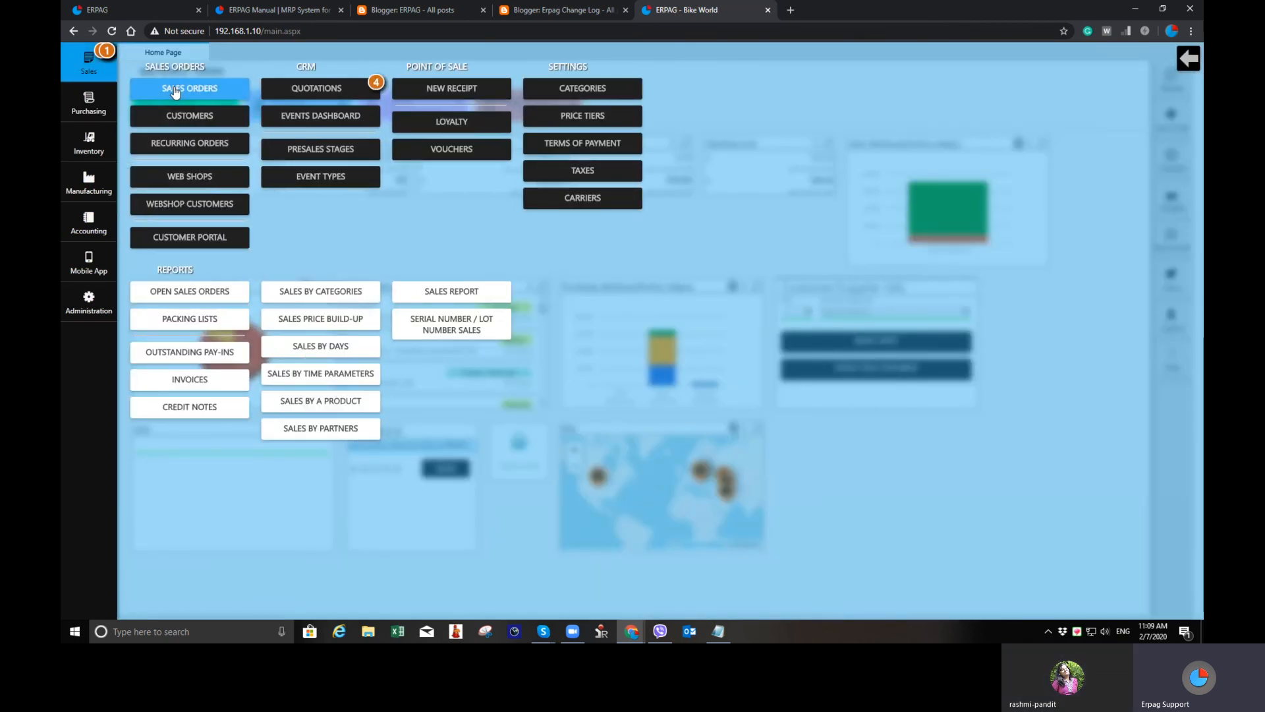
click(176, 92)
click(199, 558)
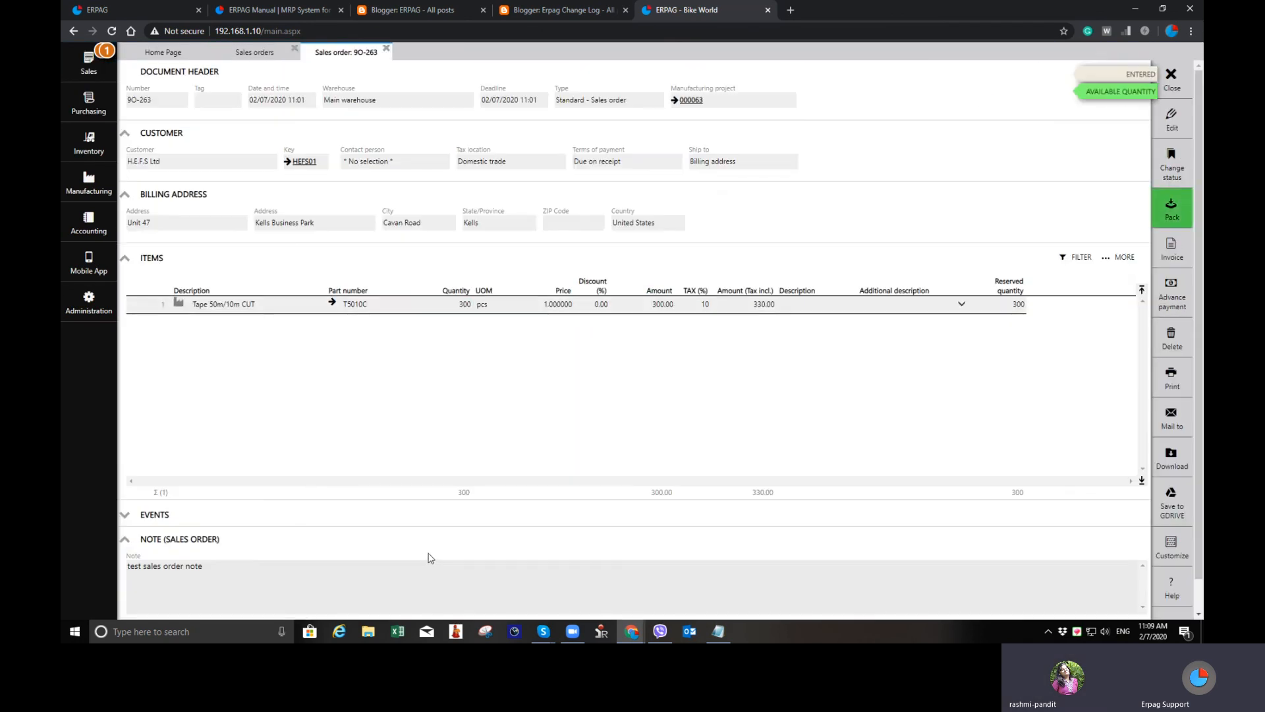
click(1170, 206)
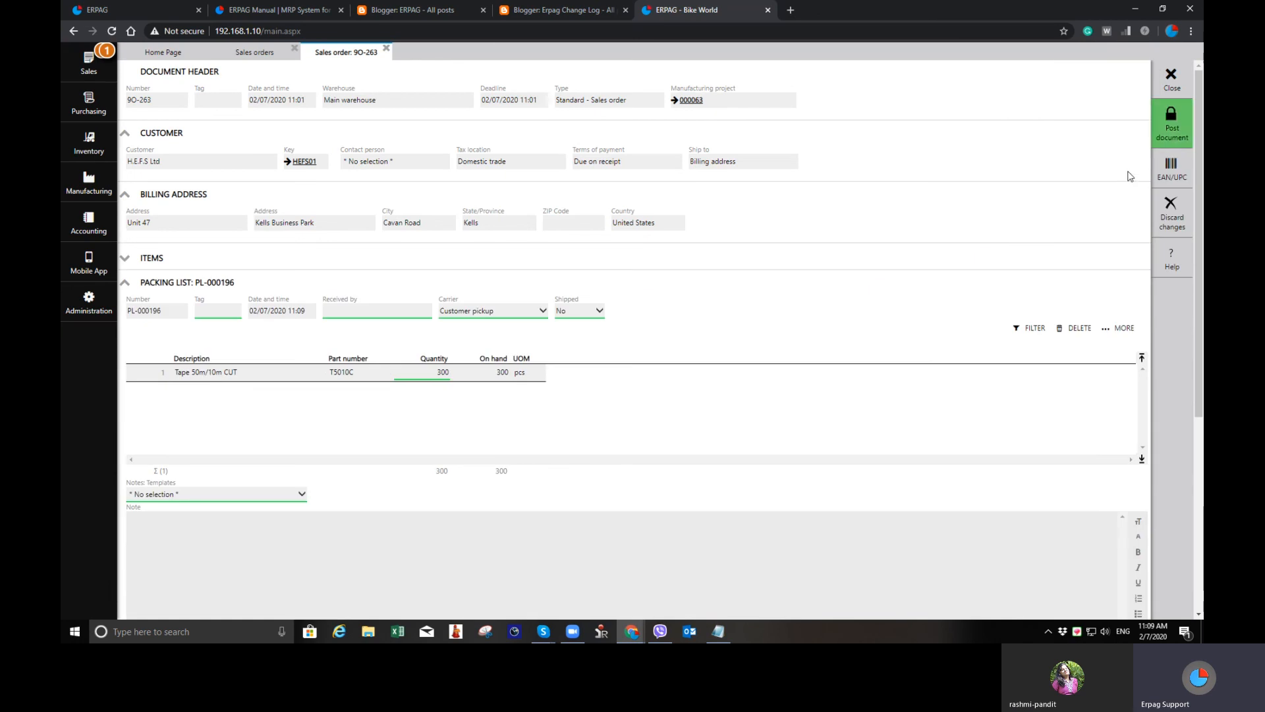
click(1171, 125)
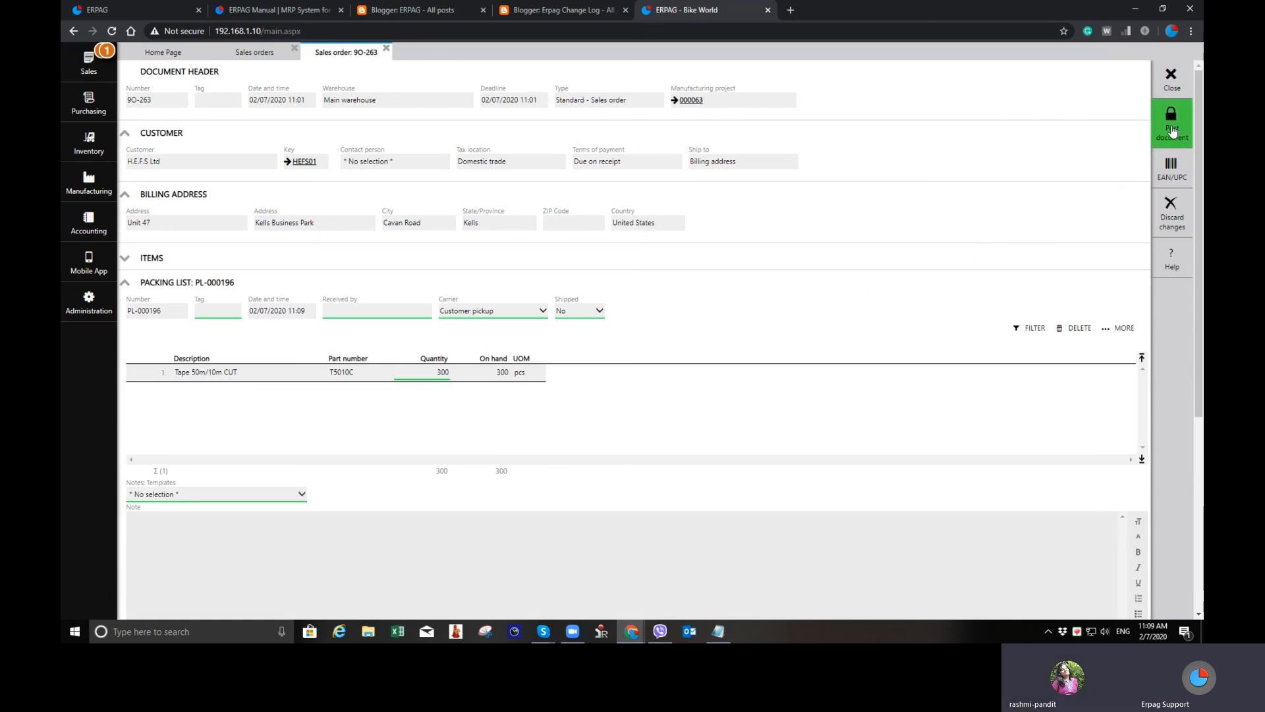
click(604, 362)
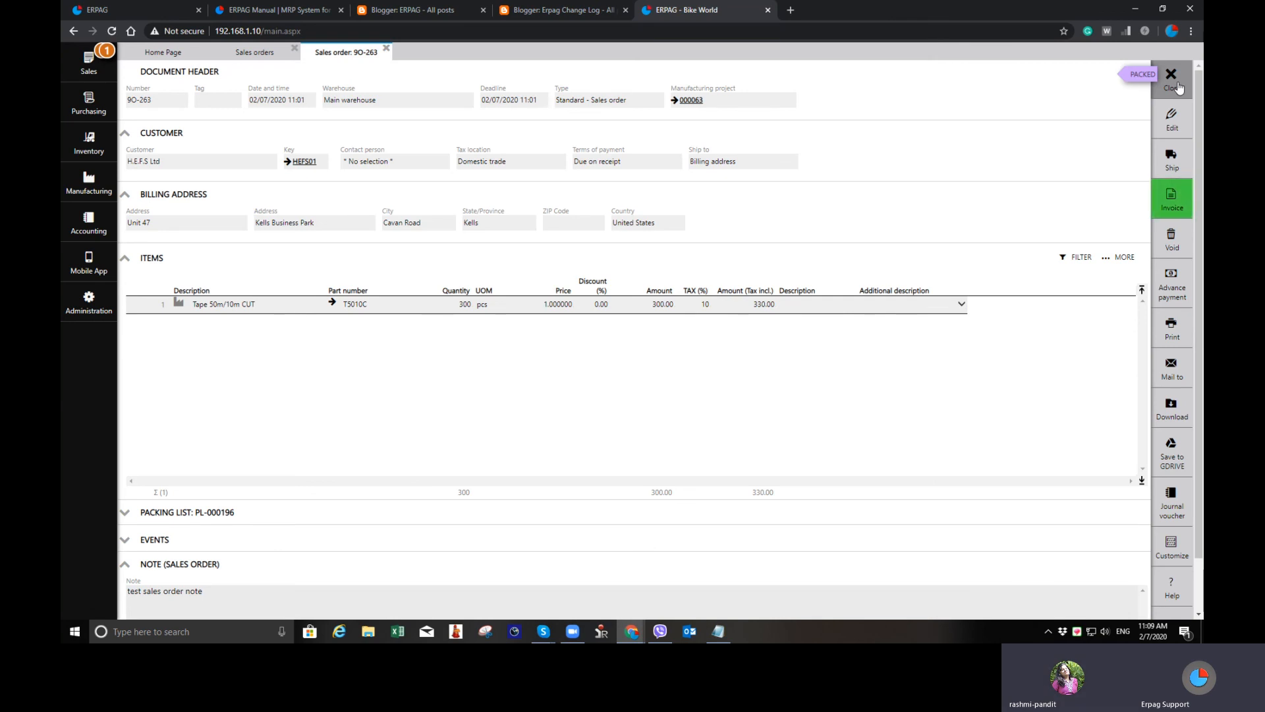
click(1172, 79)
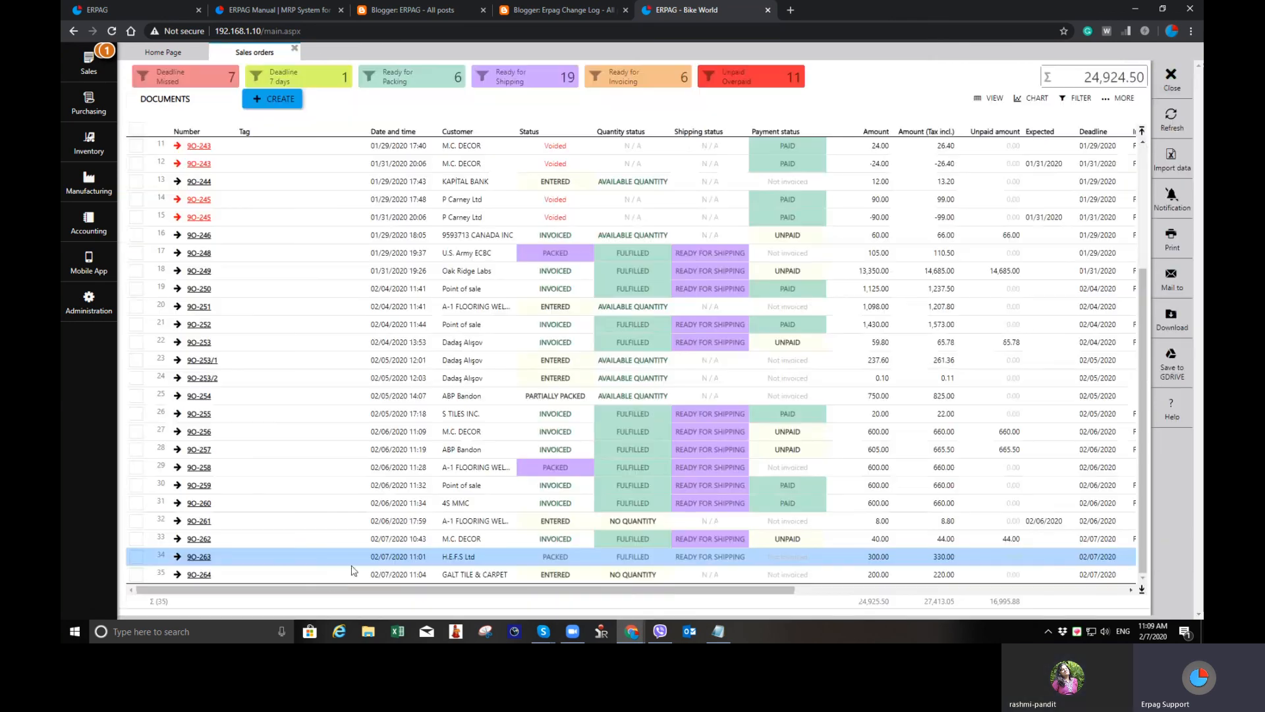
Review the GALT TILE & CARPET and H.E.F.S Ltd sales orders, then close the sales order list
click(201, 574)
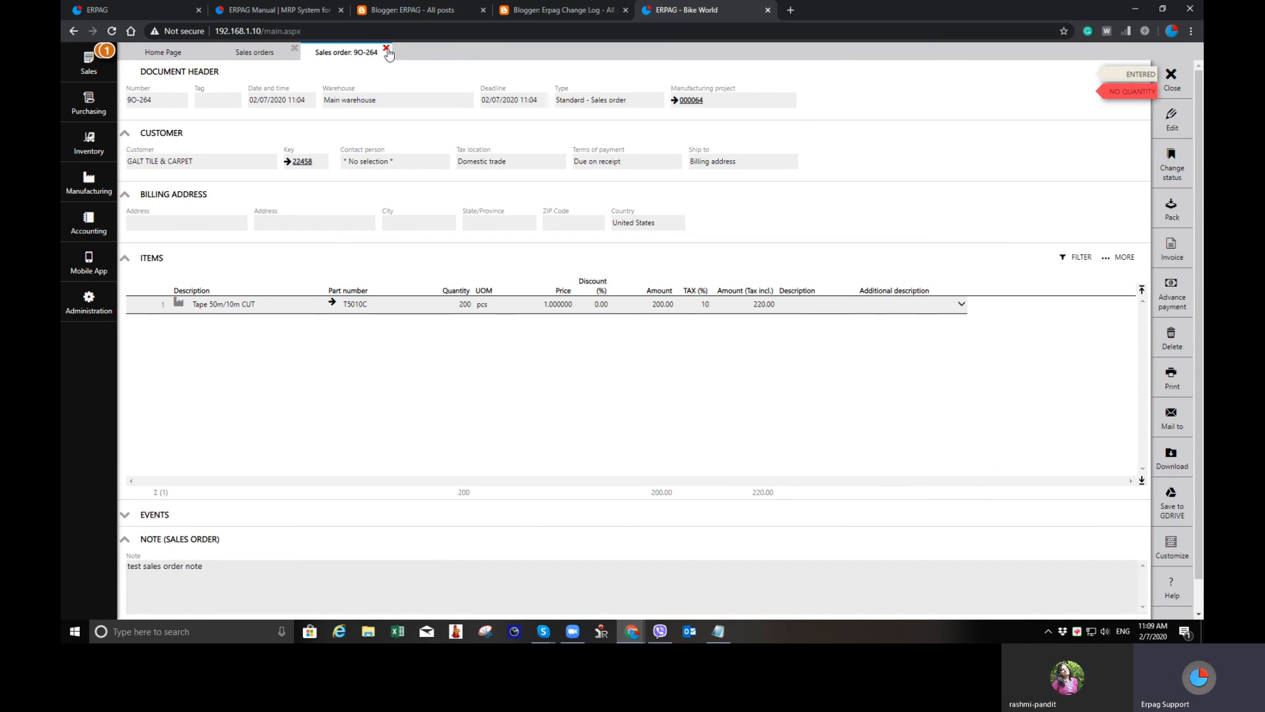
click(386, 49)
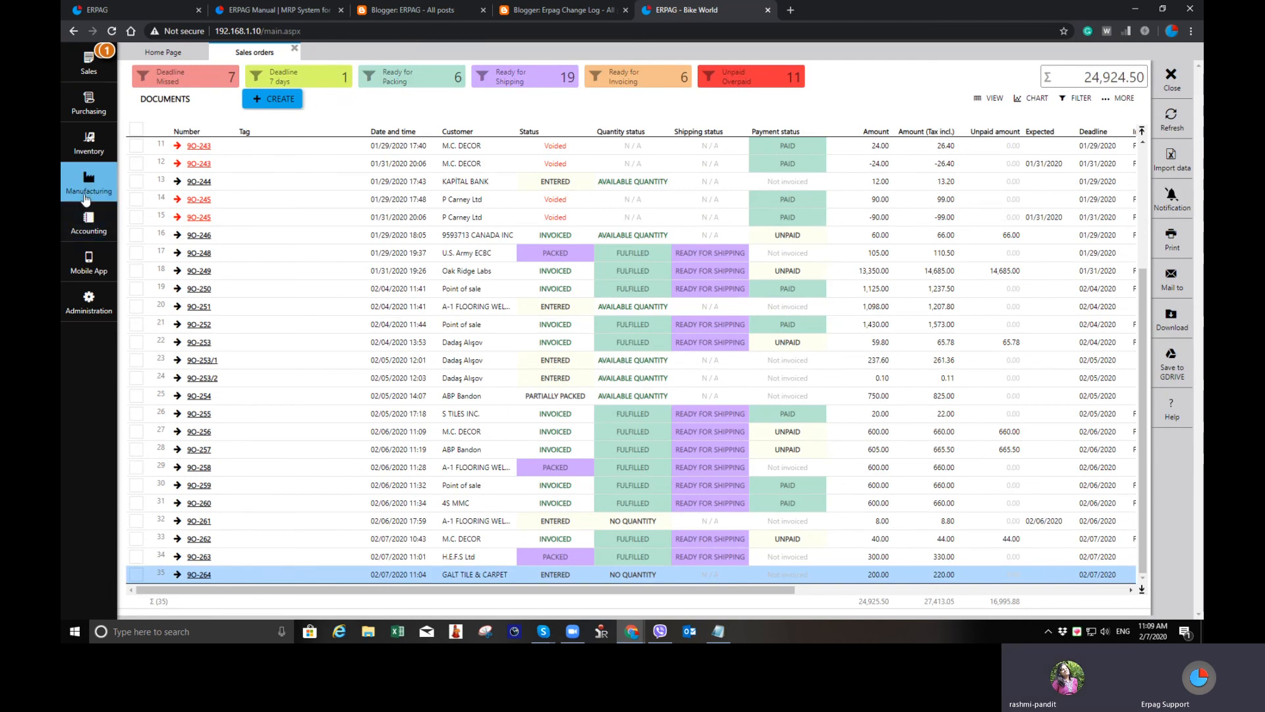
click(199, 556)
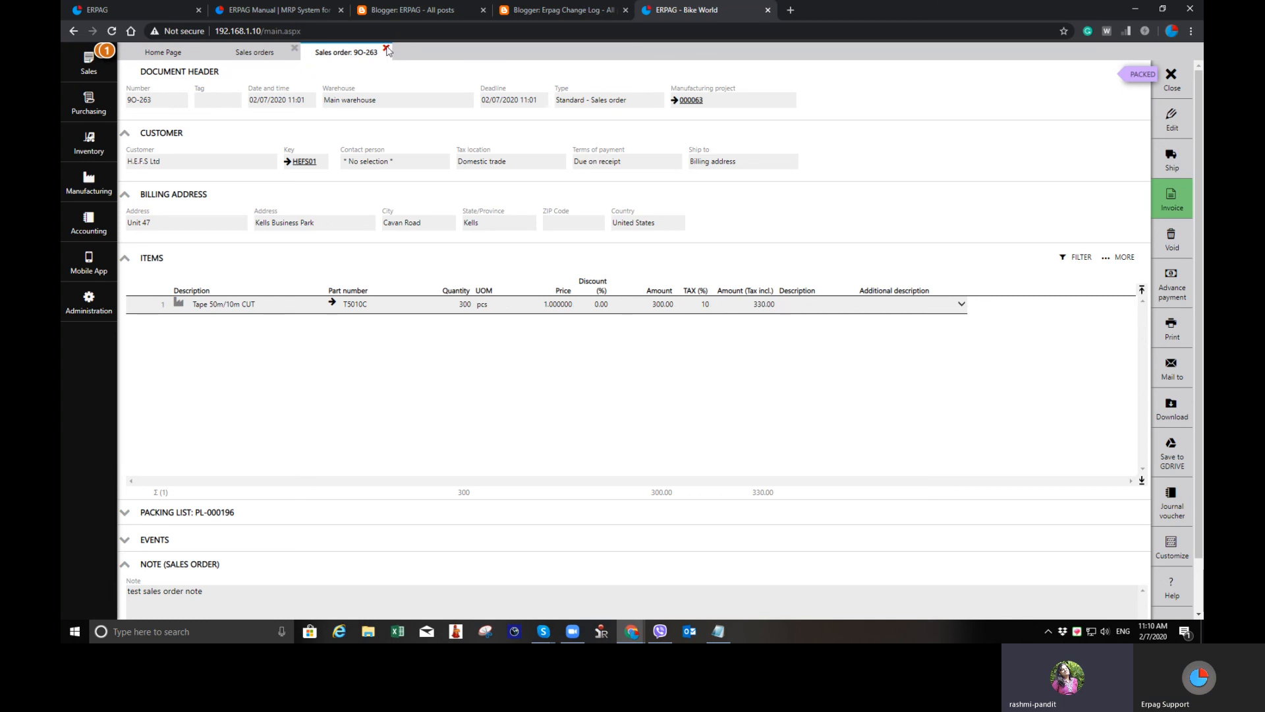
click(387, 50)
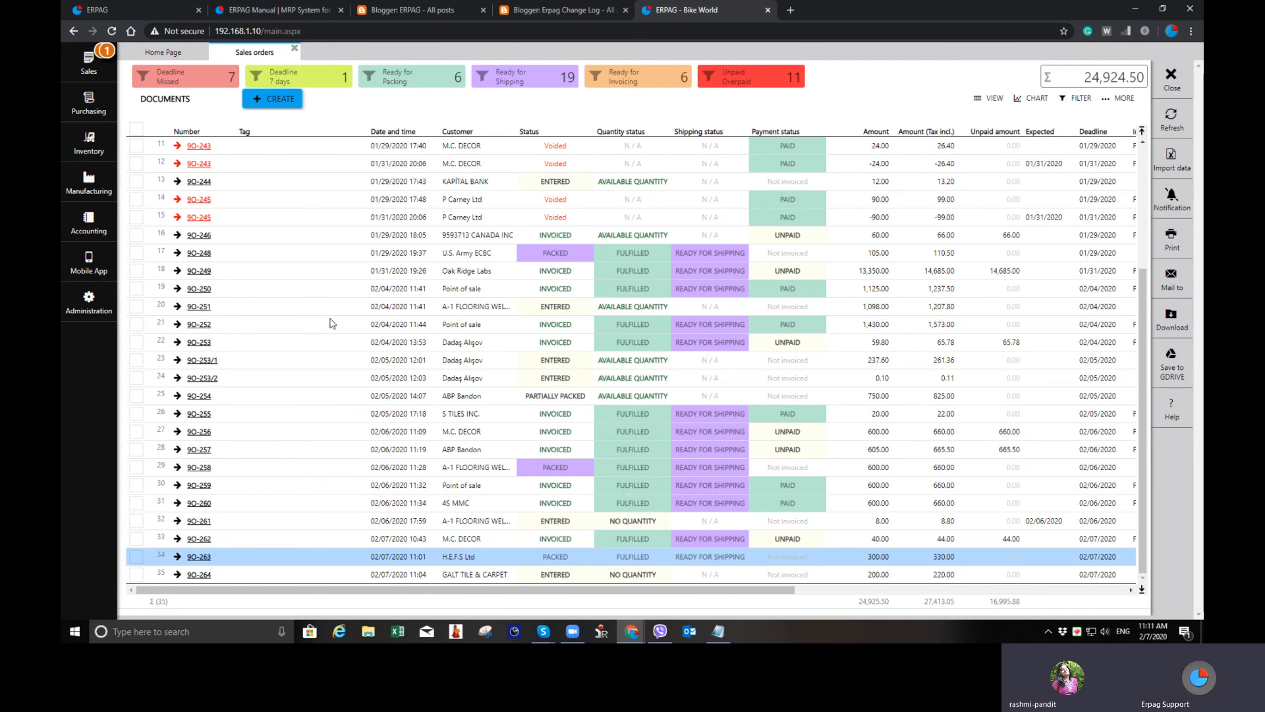
click(294, 48)
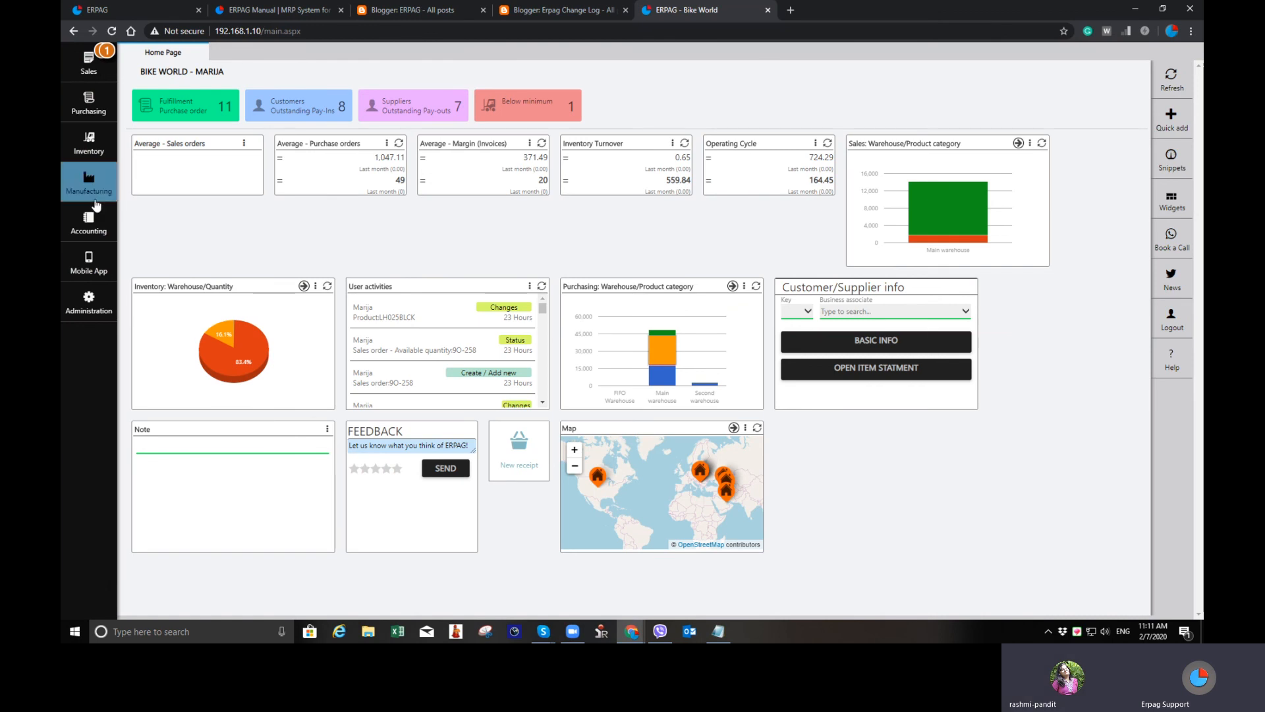
Open the products and services list, search the descriptions for "cut", and clear the search
click(89, 141)
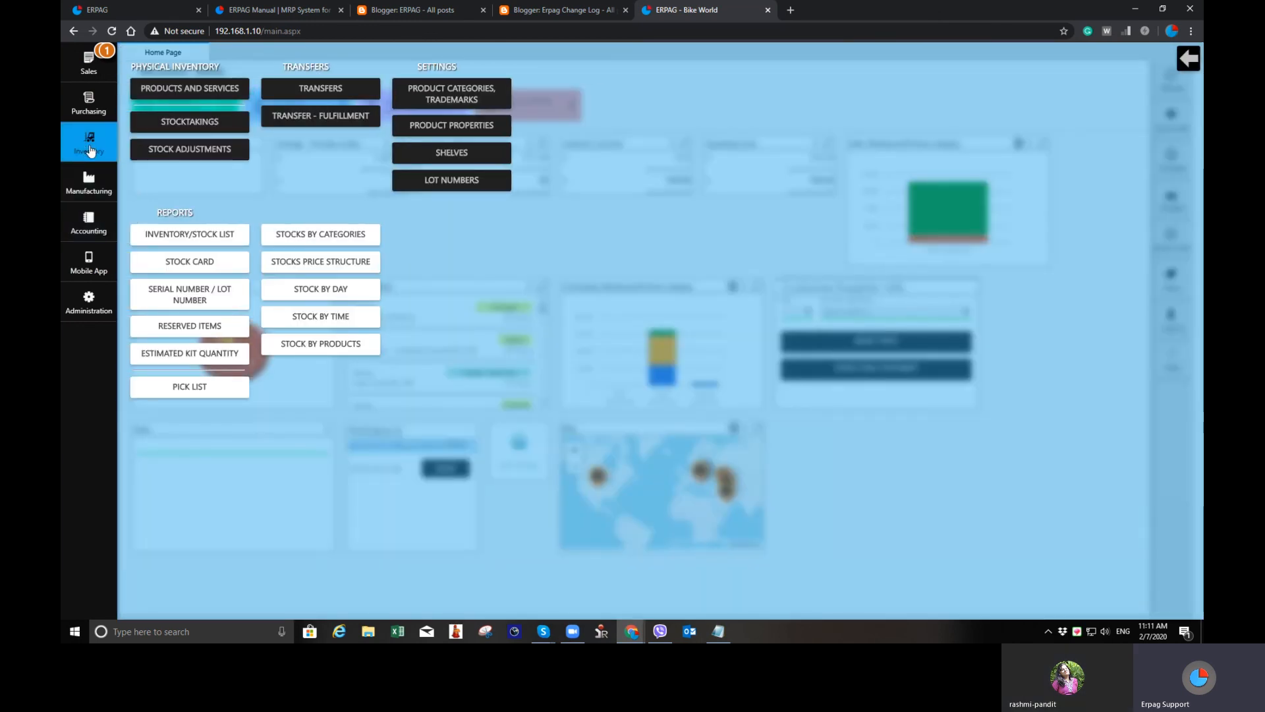
click(237, 89)
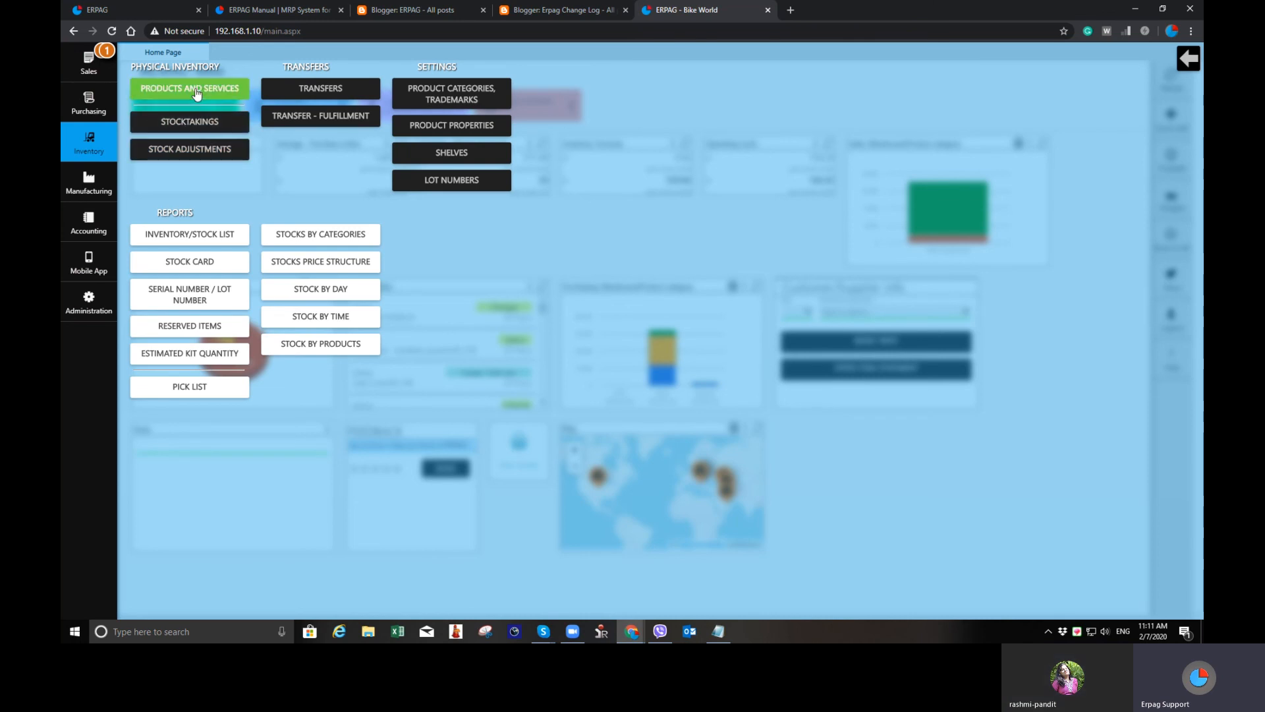
click(319, 130)
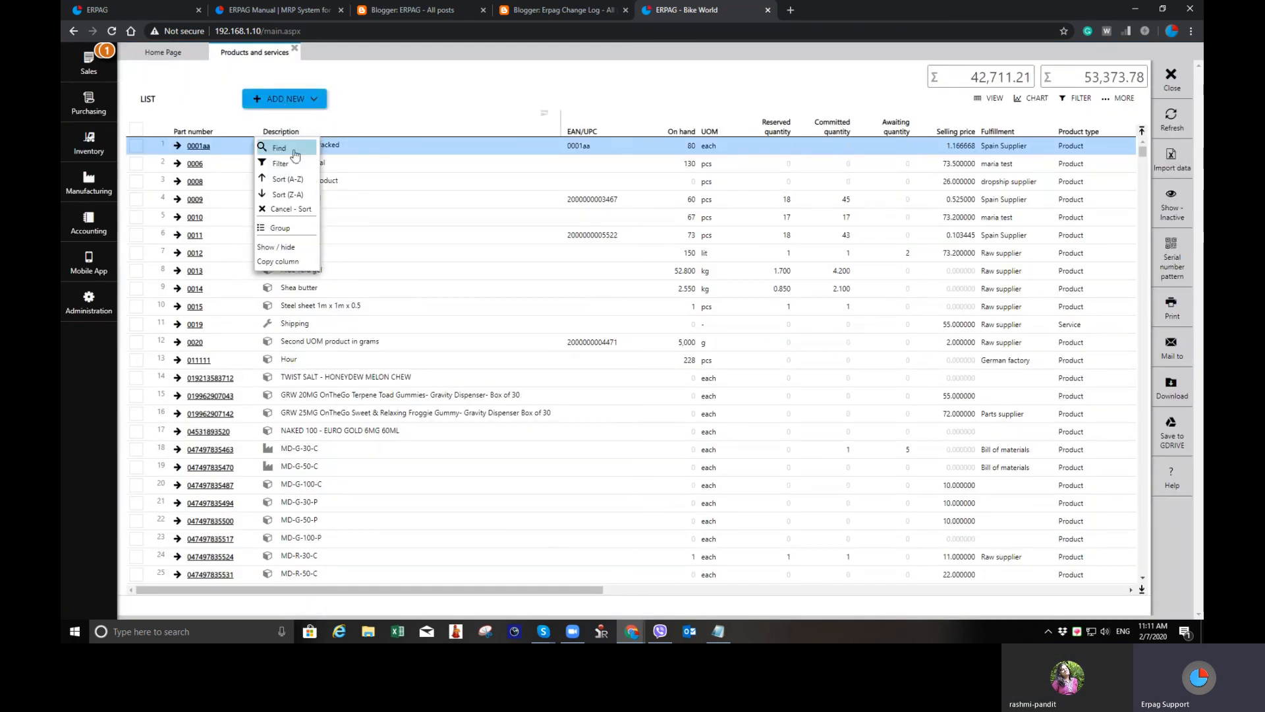
click(288, 150)
text(cut)
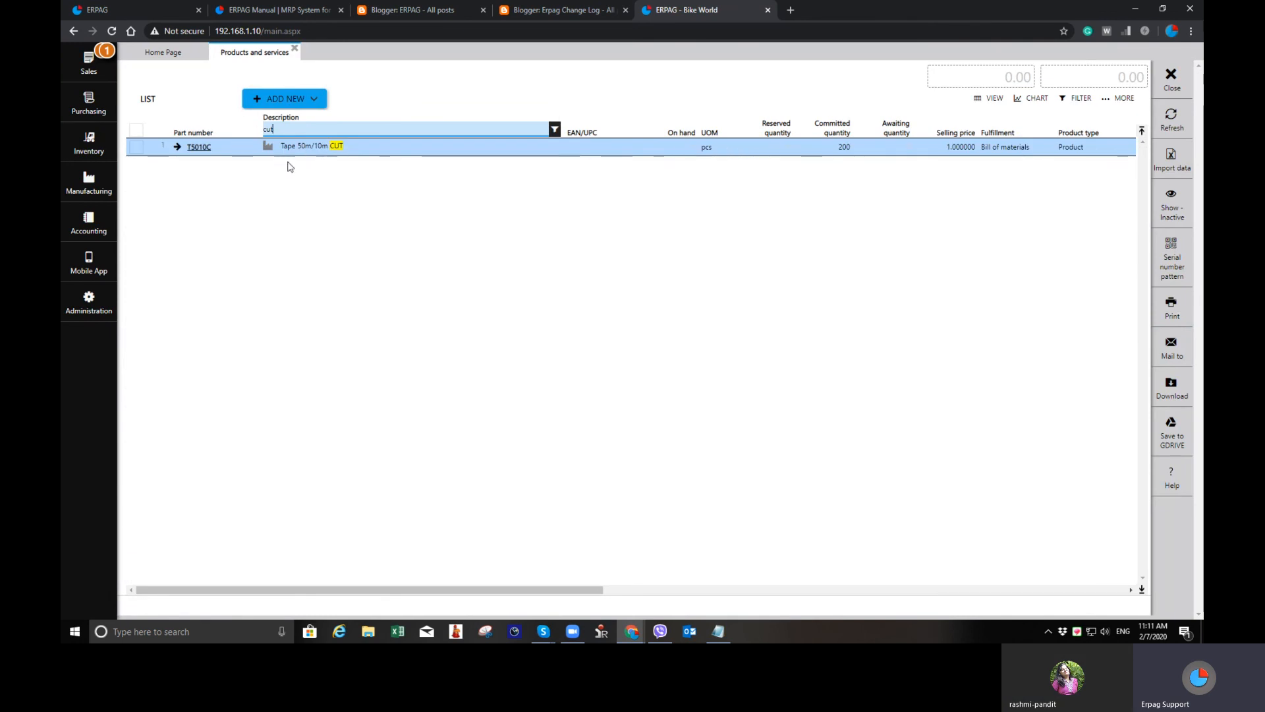
key(BackSpace)
key(BackSpace)
key(BackSpace)
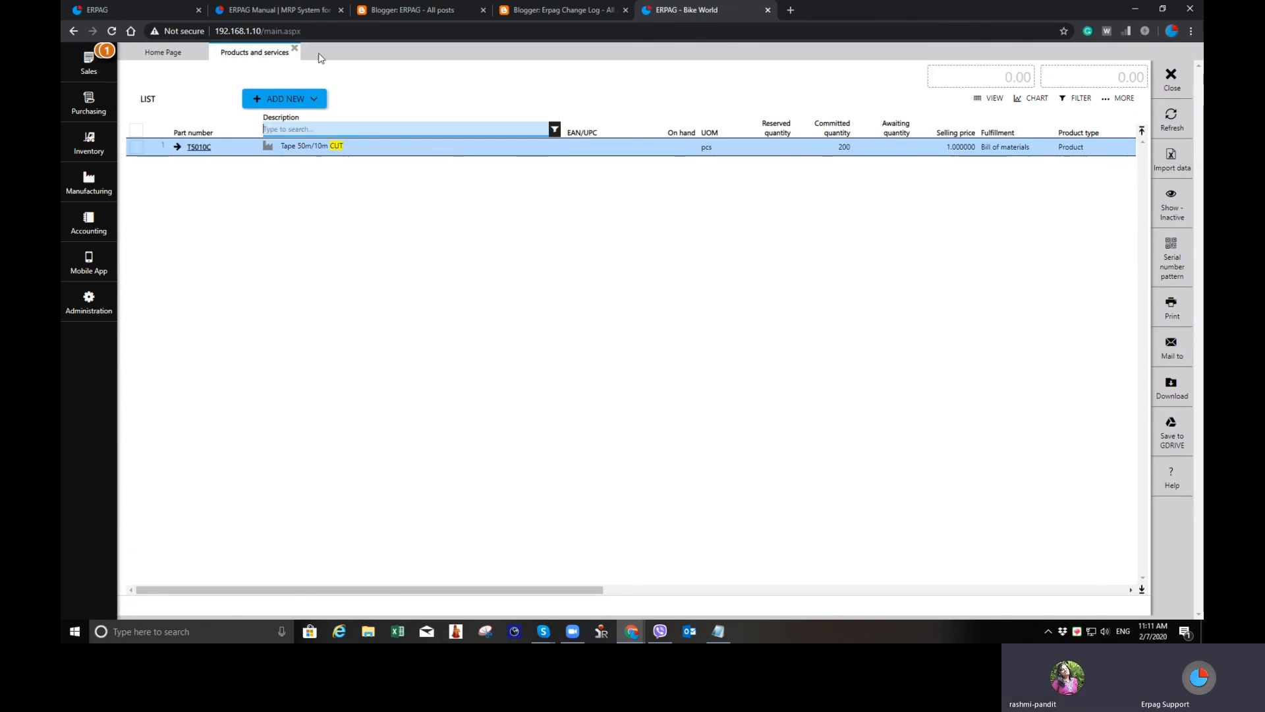
Start a new bill-of-materials product with the description Tape 25mm/100mm CUT
click(315, 97)
click(307, 148)
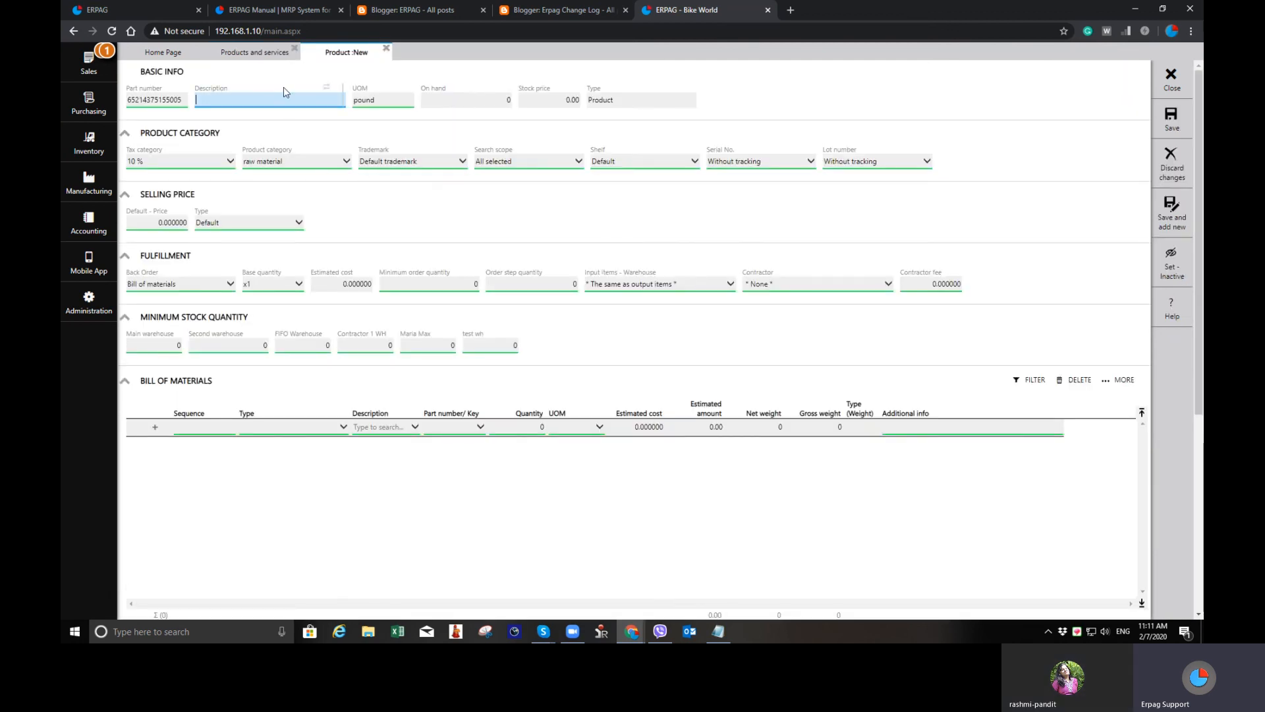
text(Tape 2)
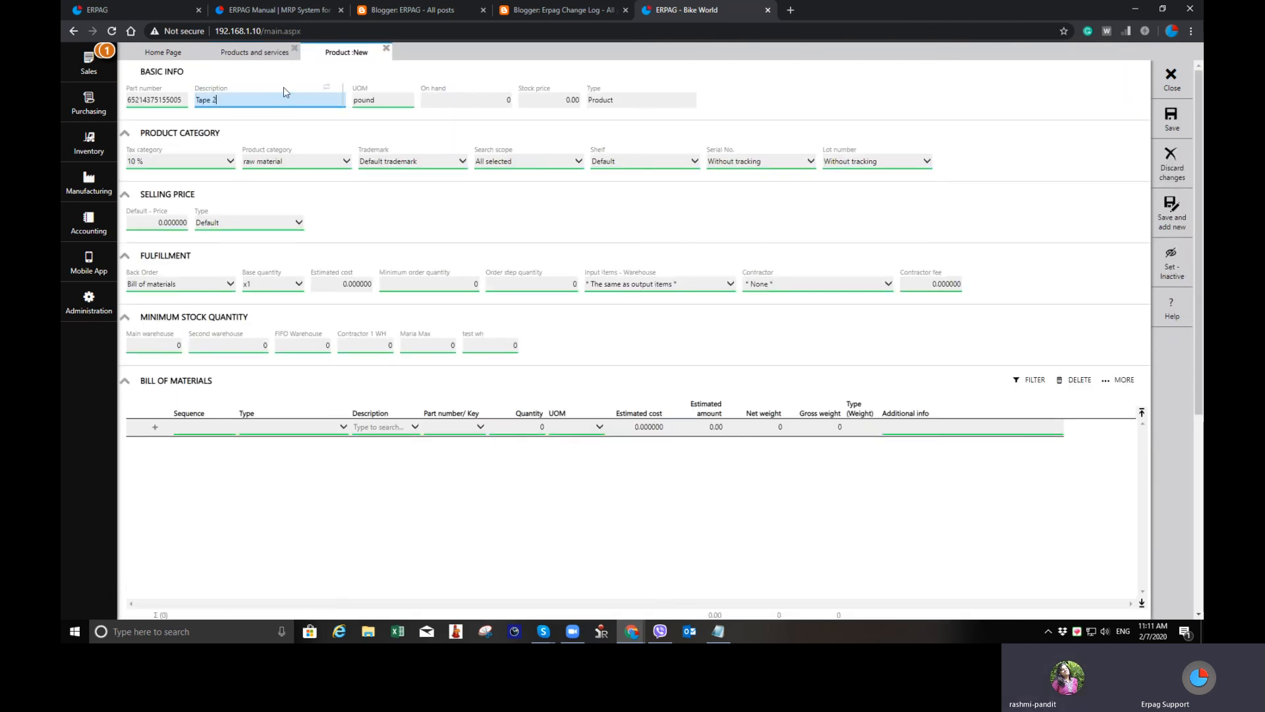
text(5mm/1)
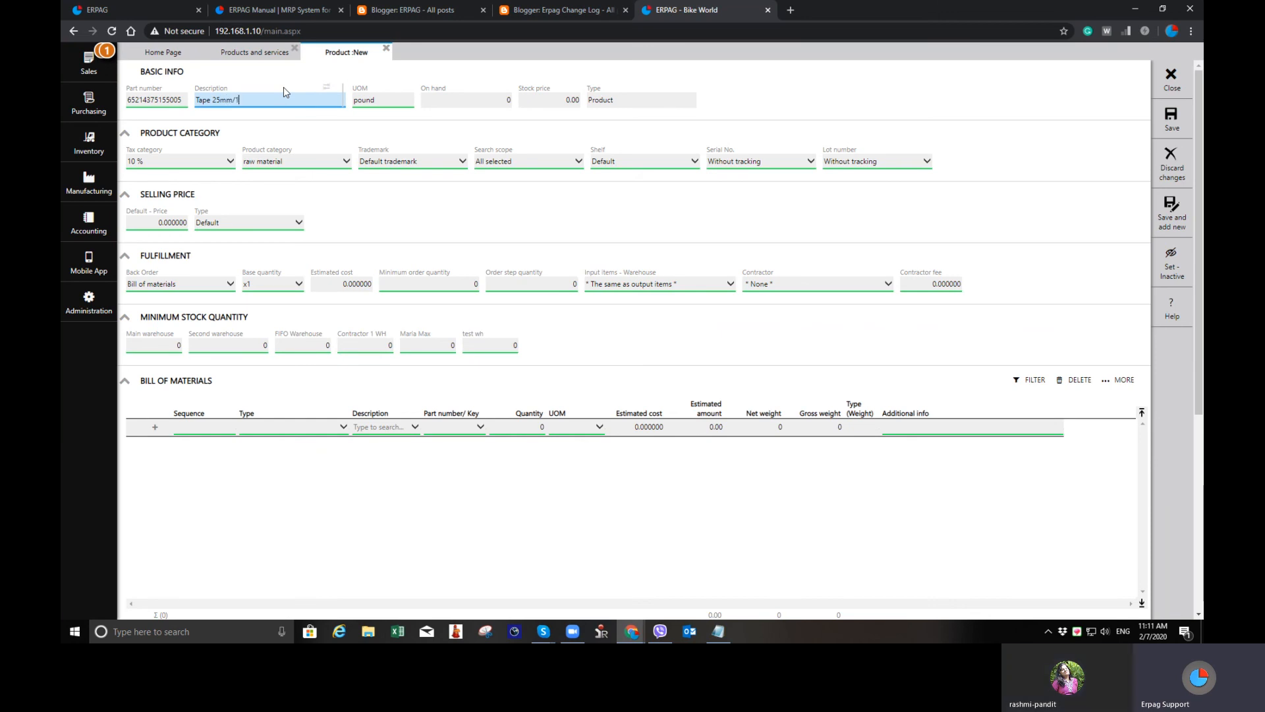
text(00mm )
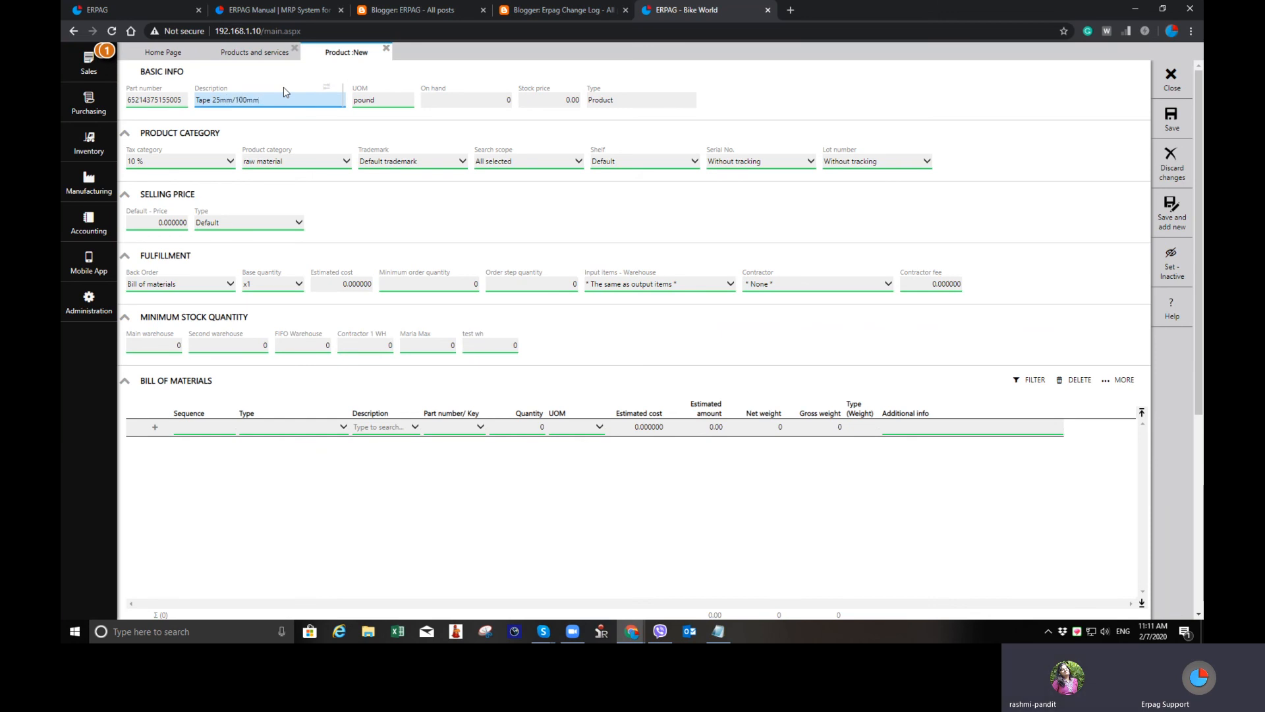
text(CUT)
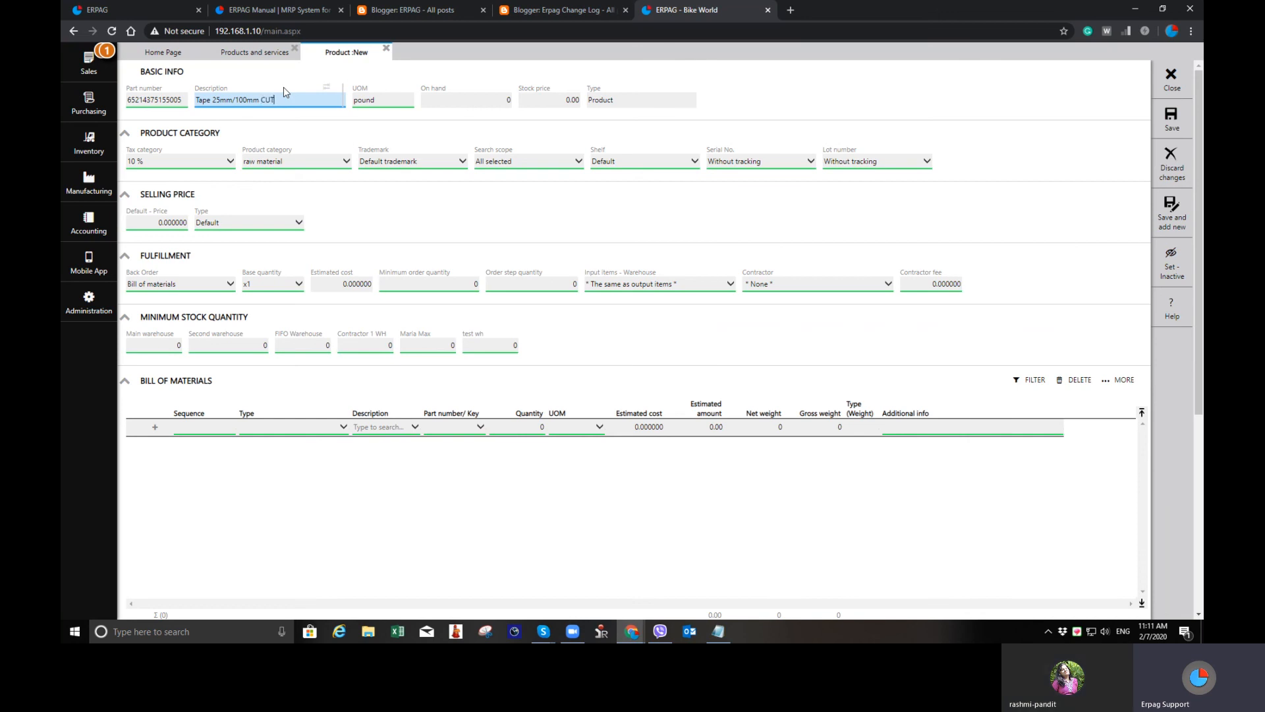
Set the new product's part number to T25100C
click(180, 102)
text(T25/)
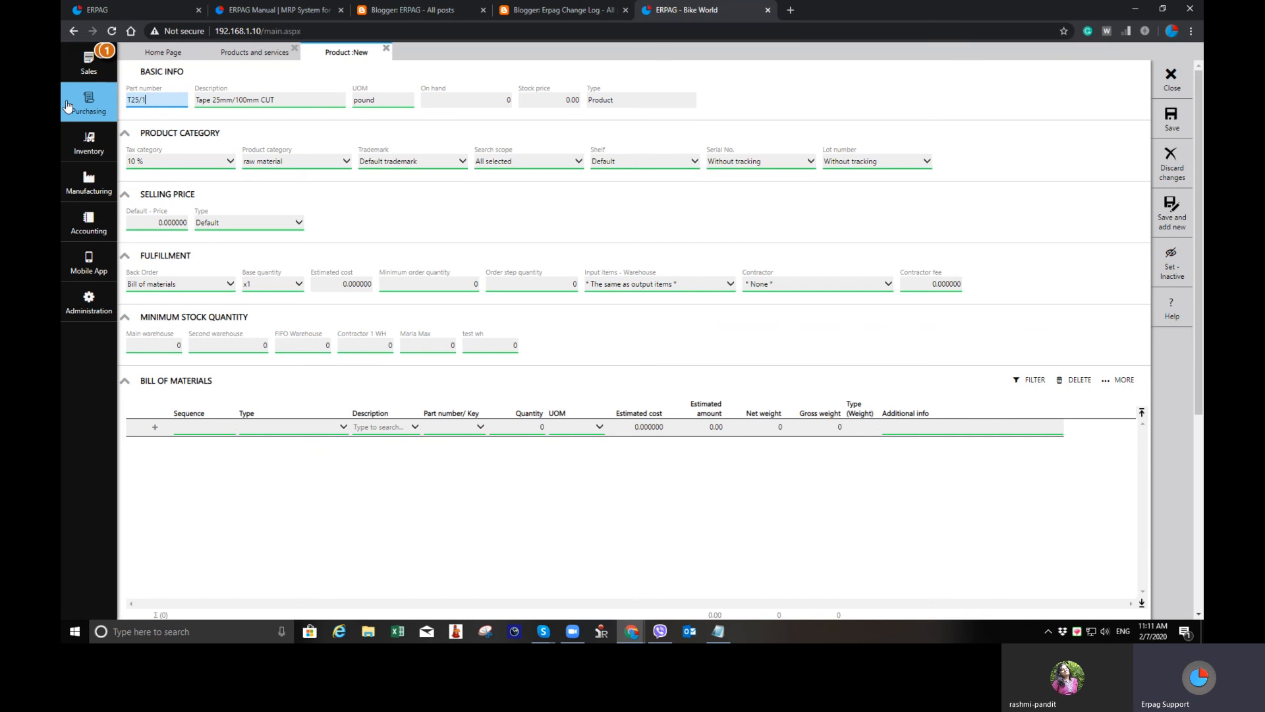
text(100)
key(BackSpace)
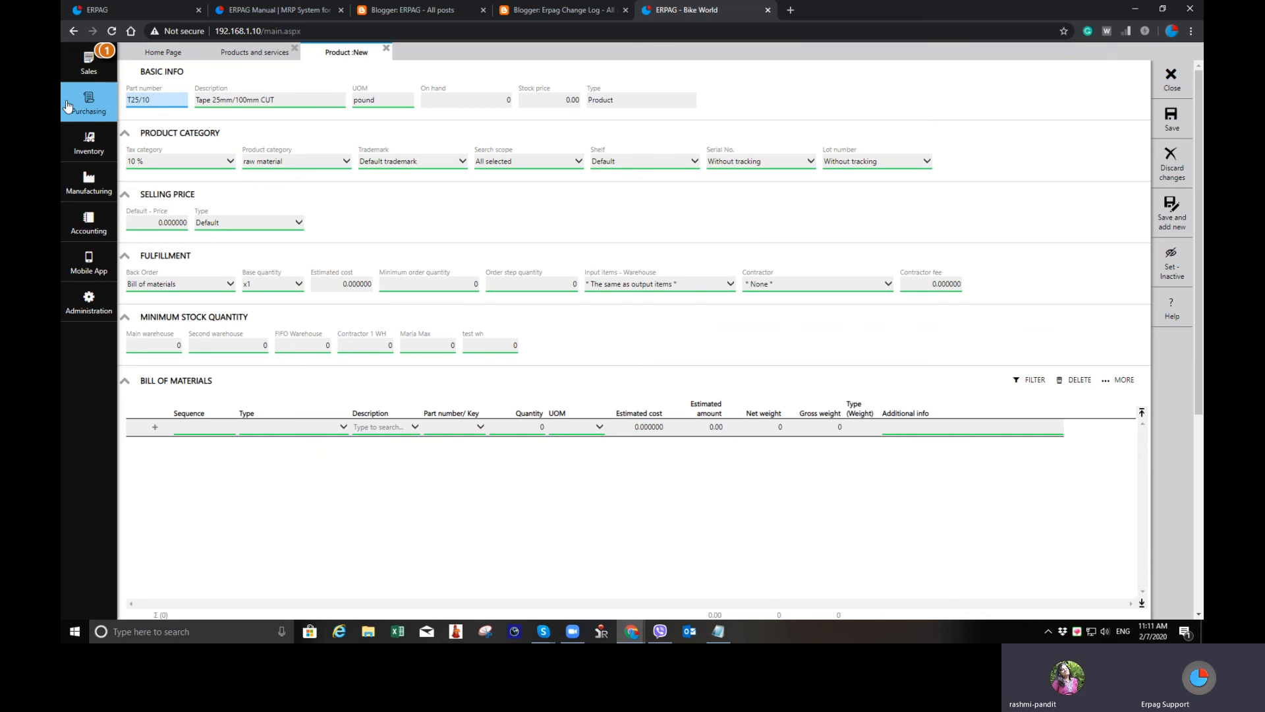
text(100C)
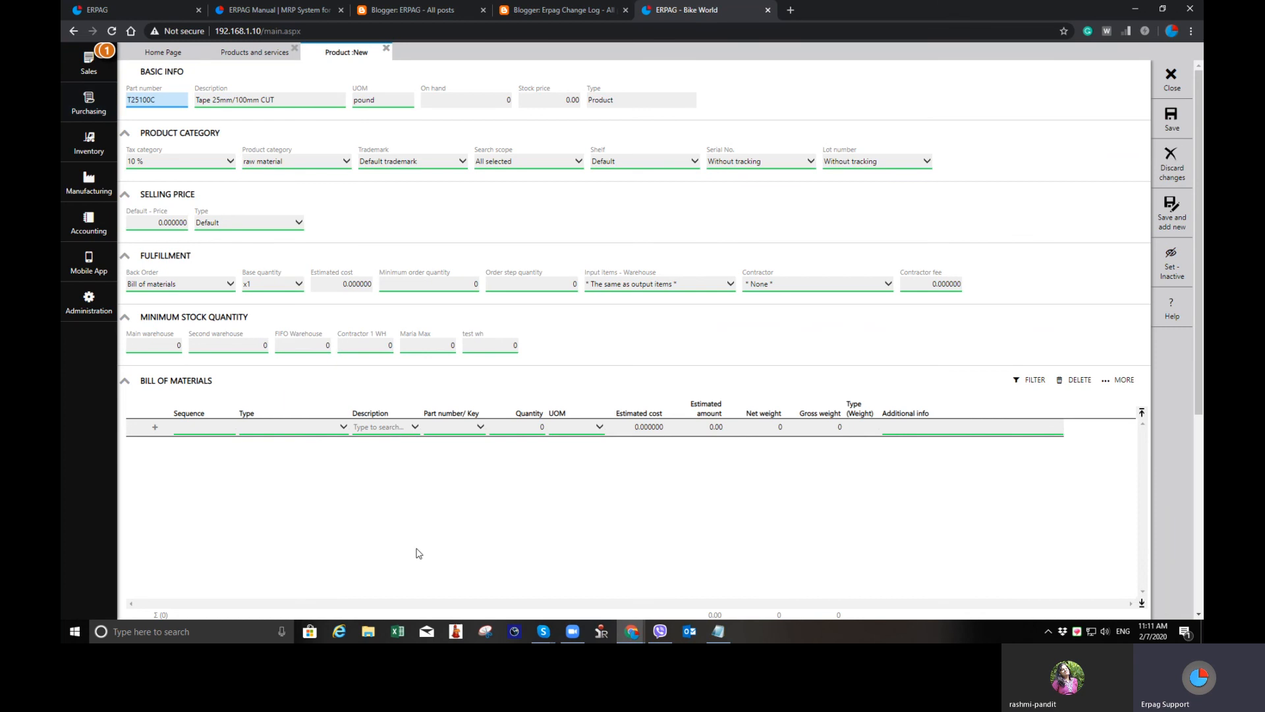
Add 1 roll of Tape 50mm/10m printed as a sub-component in the bill of materials
click(298, 430)
click(277, 461)
click(400, 427)
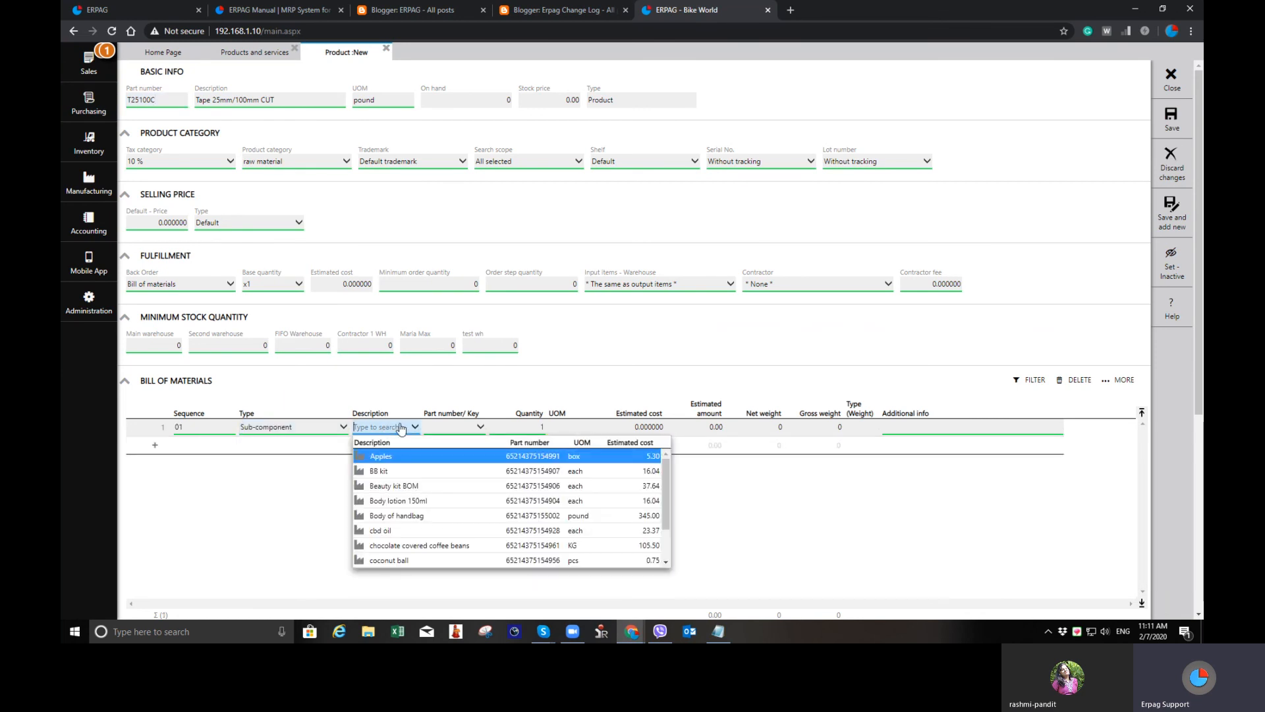
text(TAPE)
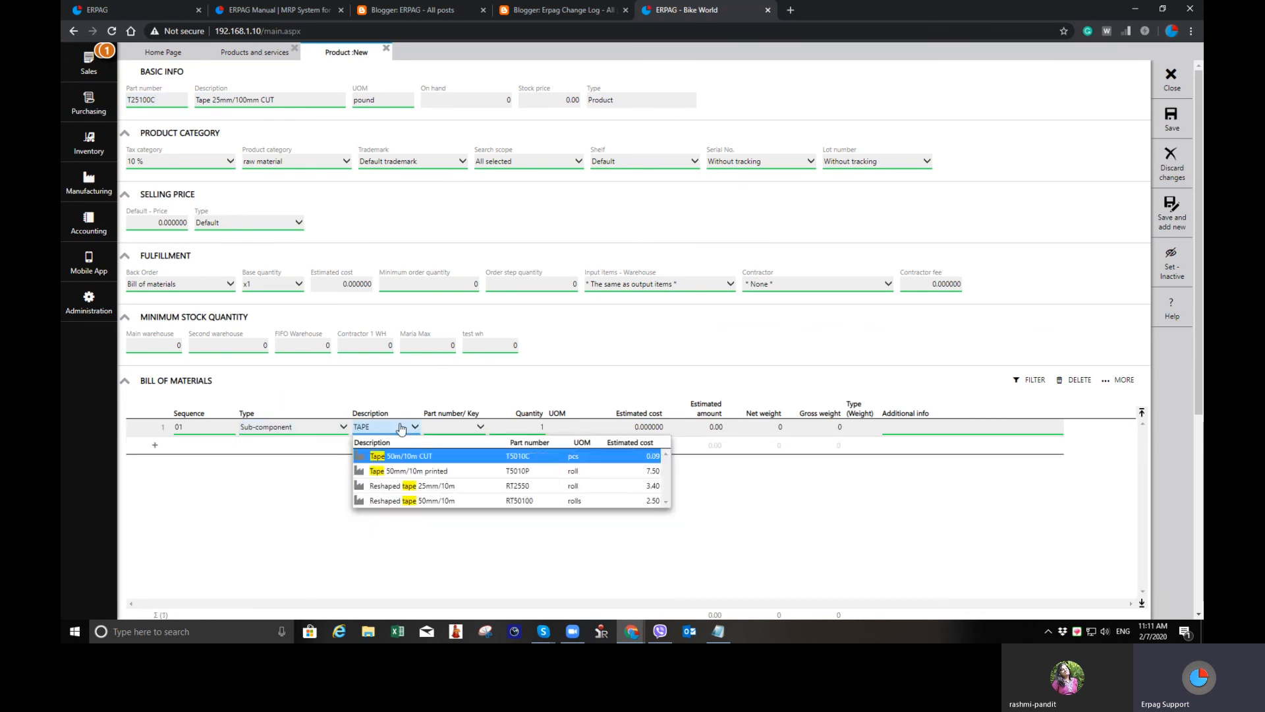
click(472, 470)
click(527, 427)
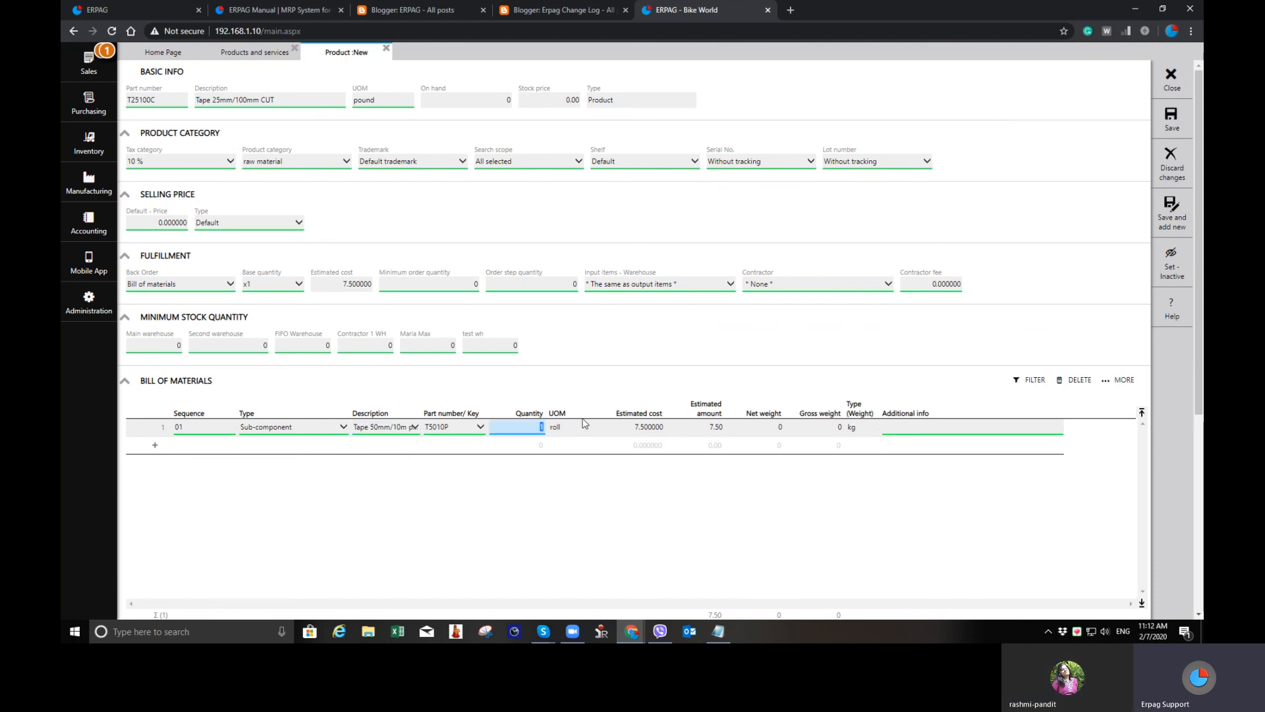
click(583, 424)
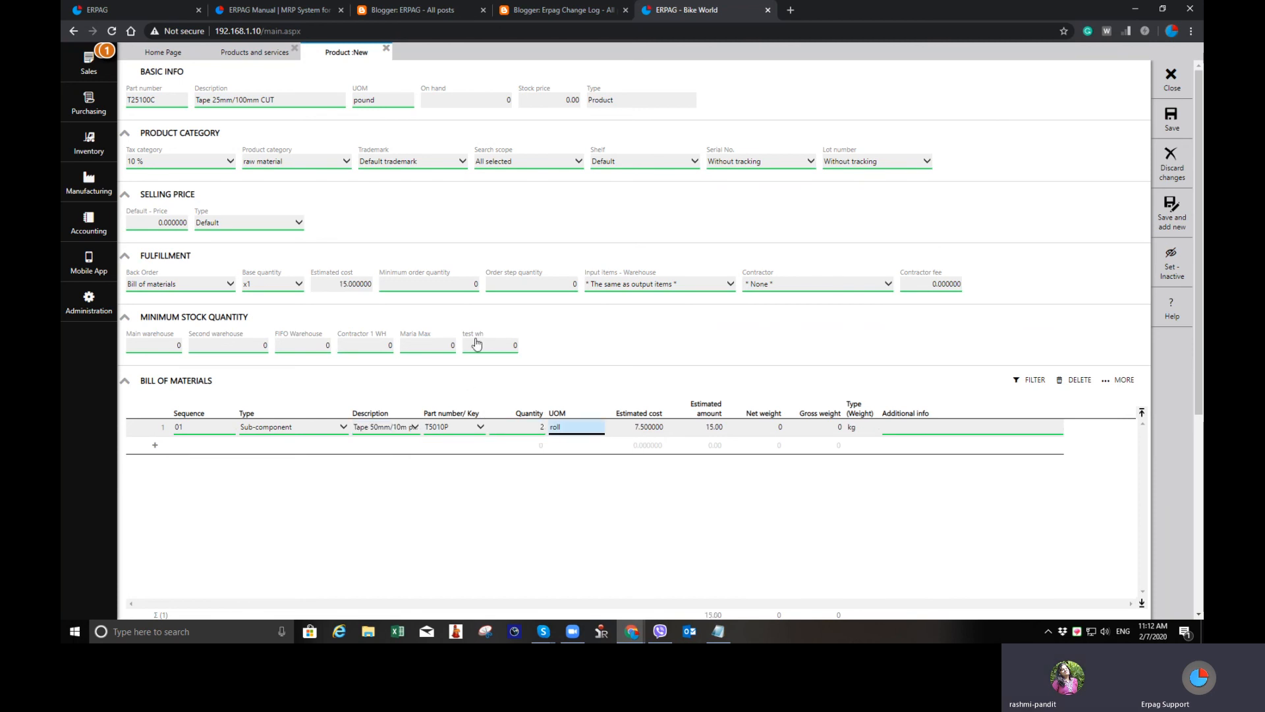
click(532, 427)
text(1)
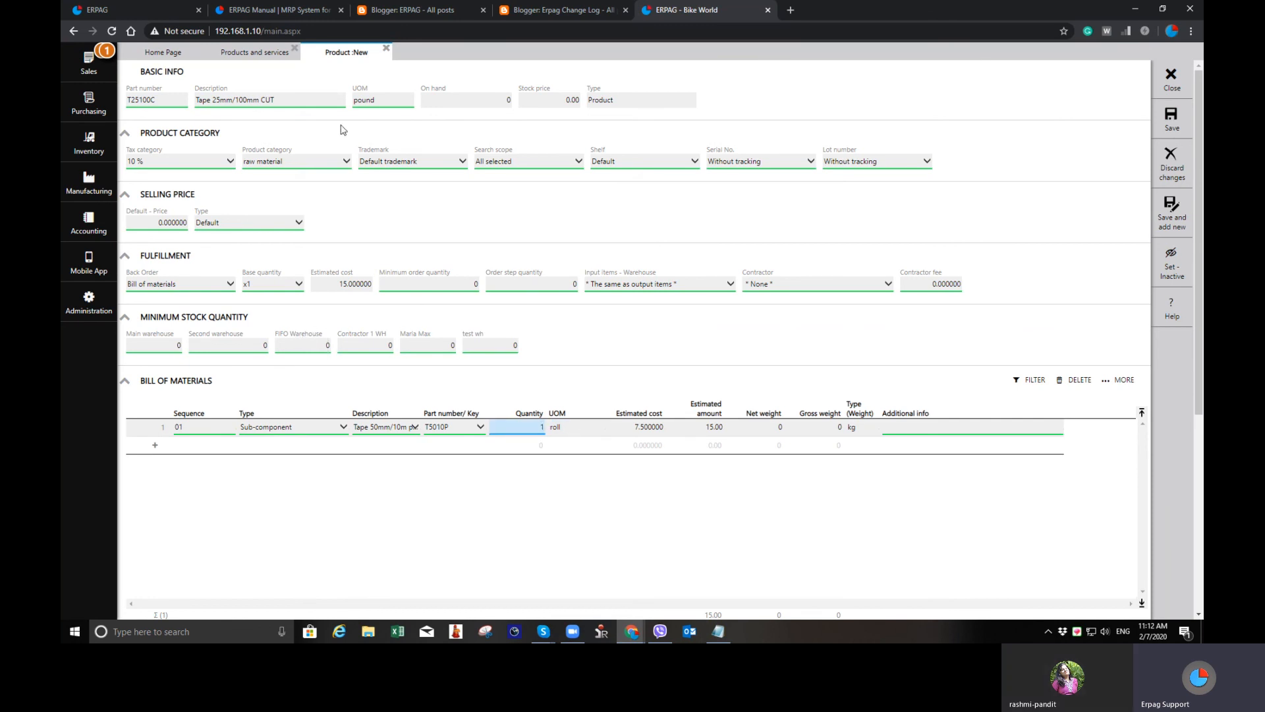
Set a custom base quantity of 2 for the bill of materials
click(267, 284)
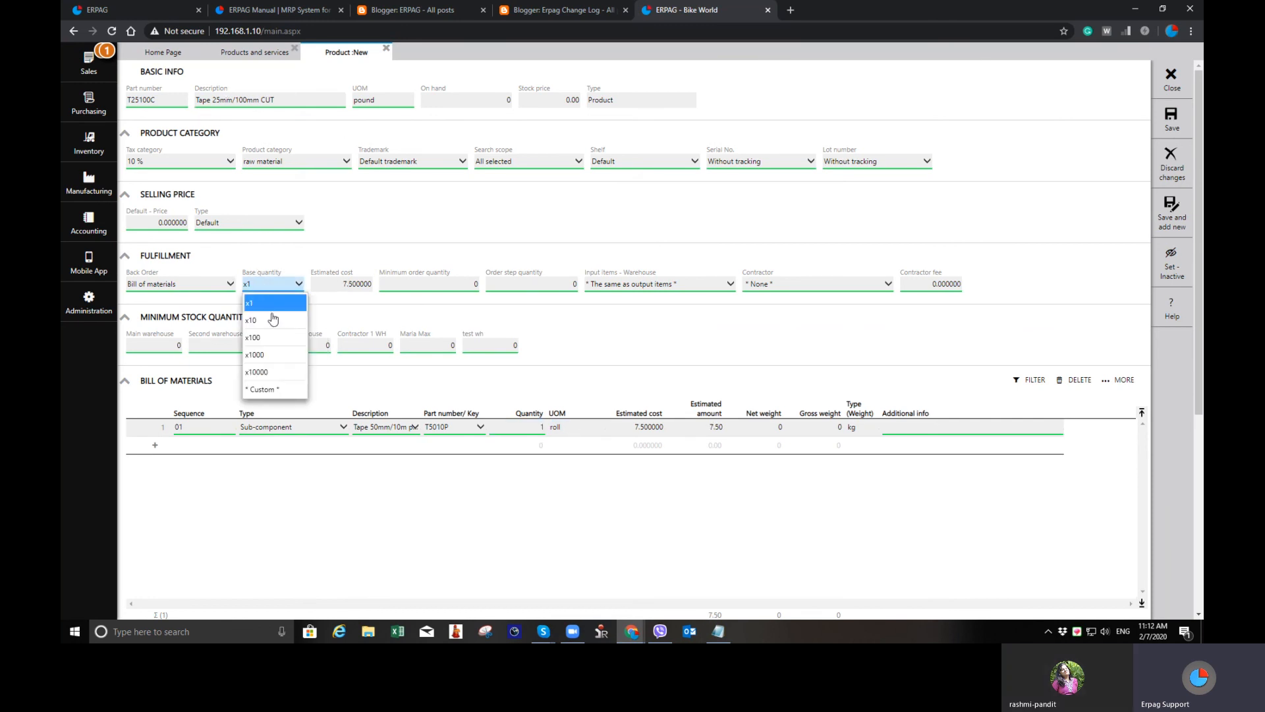
click(277, 390)
text(2)
click(596, 361)
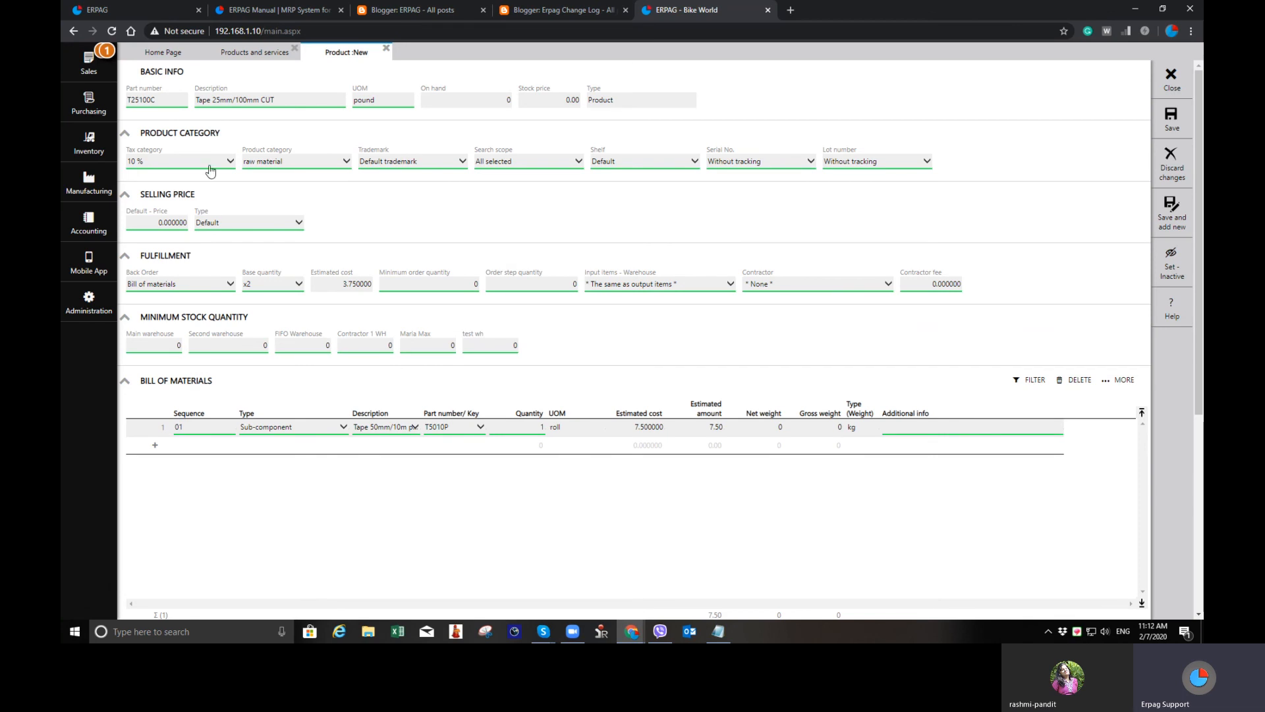
Add Cutting as a work operation on the second line of the bill of materials
click(299, 453)
click(297, 496)
click(380, 447)
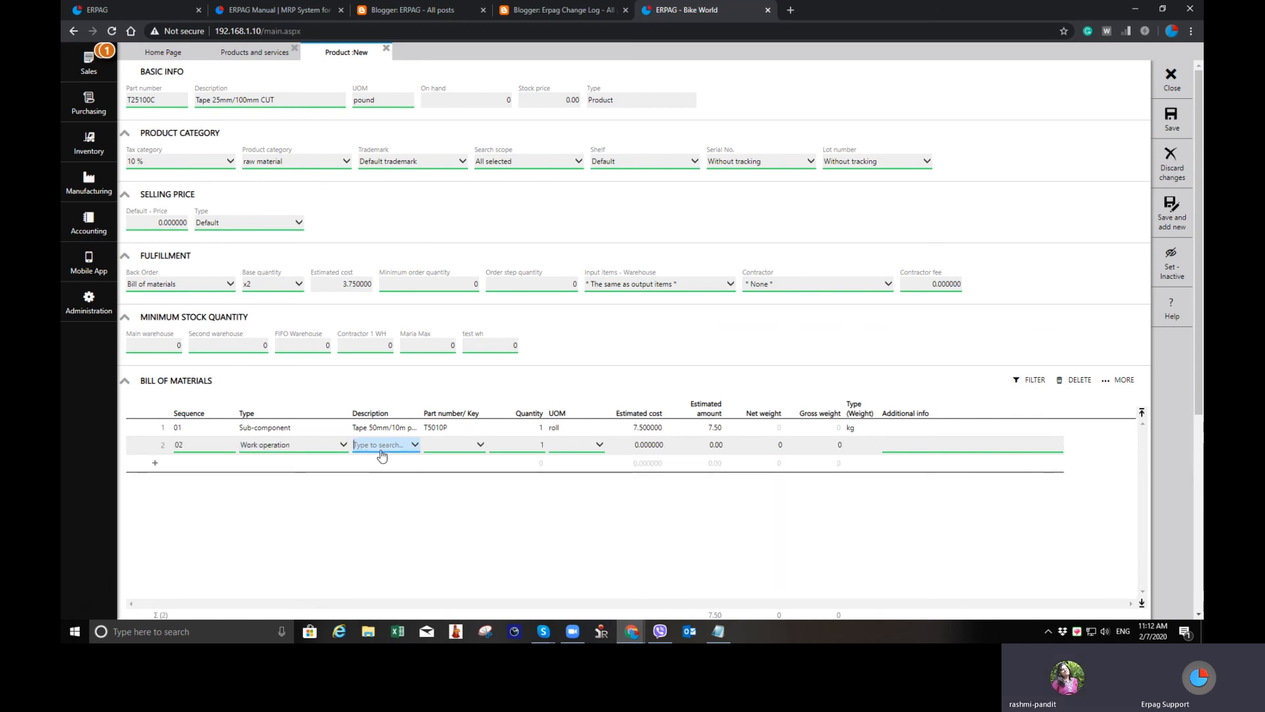
text(cu)
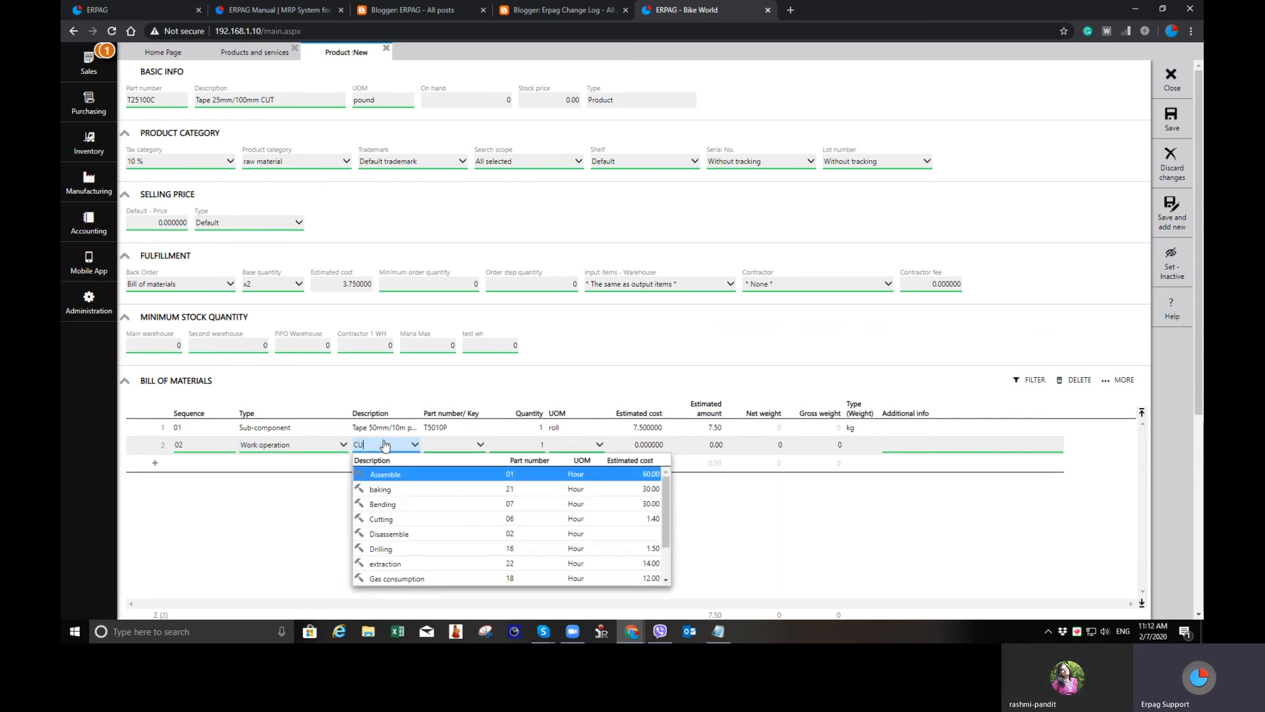
click(430, 474)
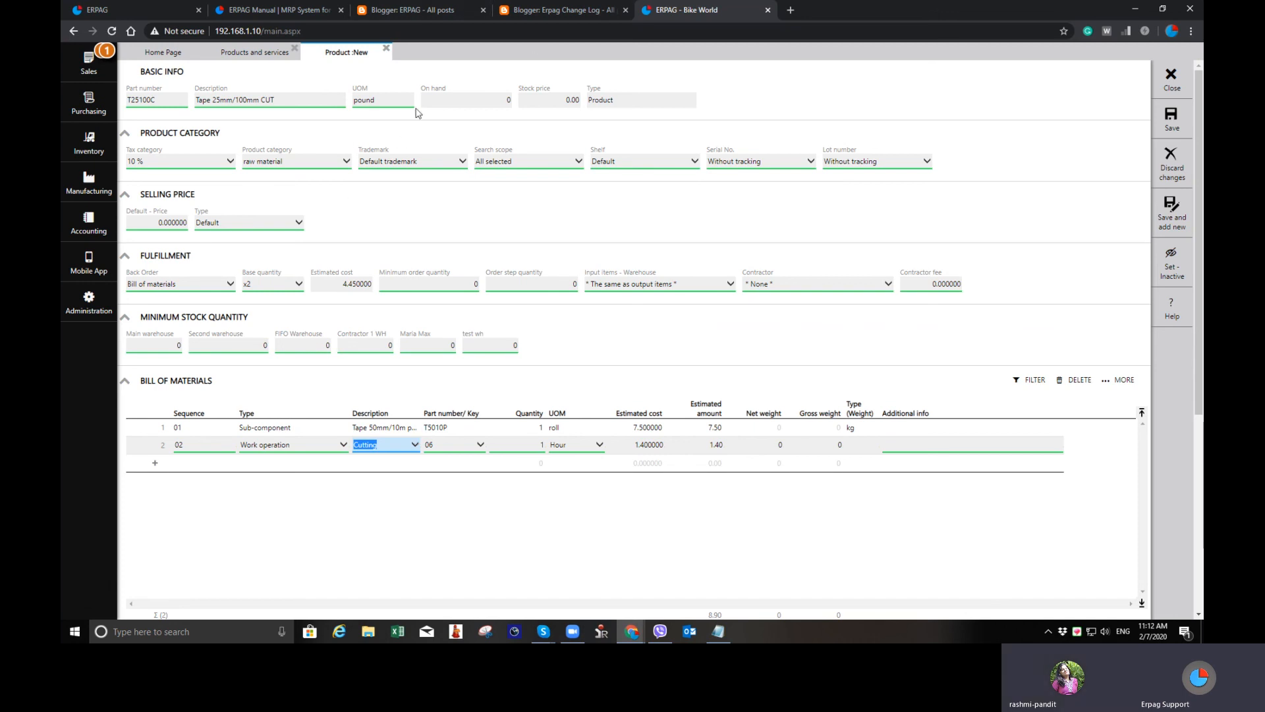
Set the product's unit of measure to pcs and its custom base quantity to 200
click(393, 102)
text(PCS)
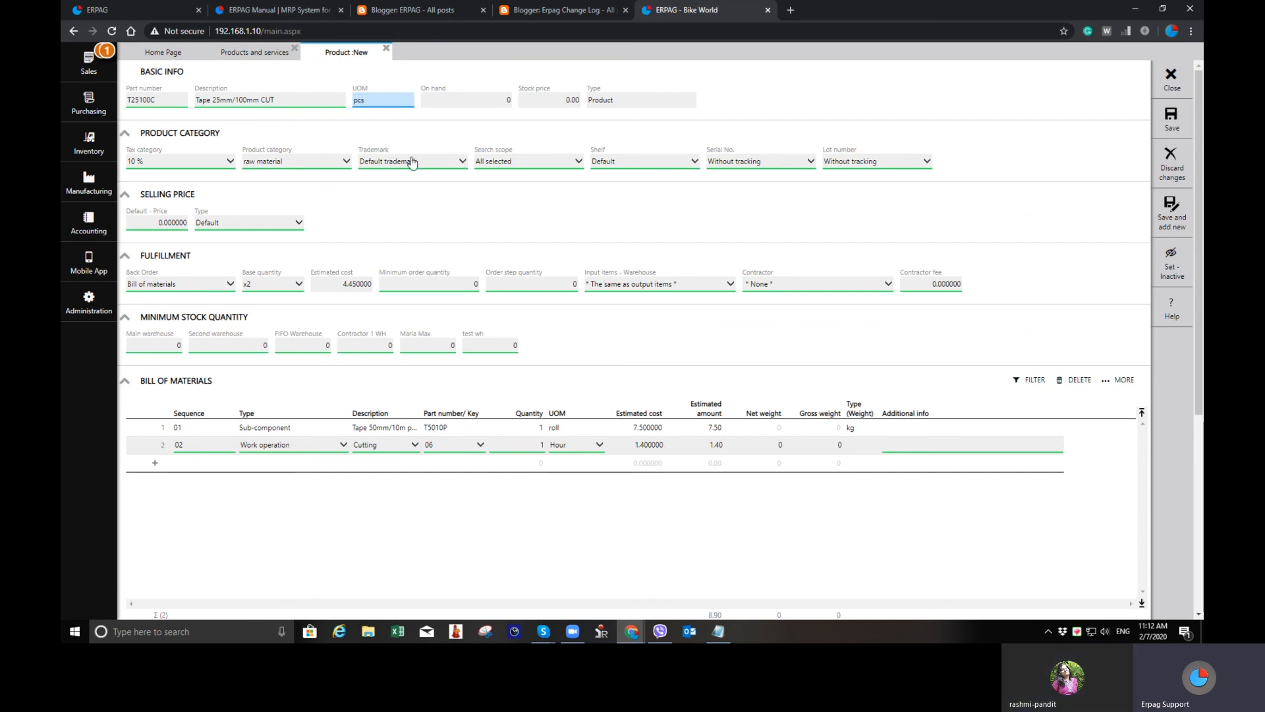
click(536, 429)
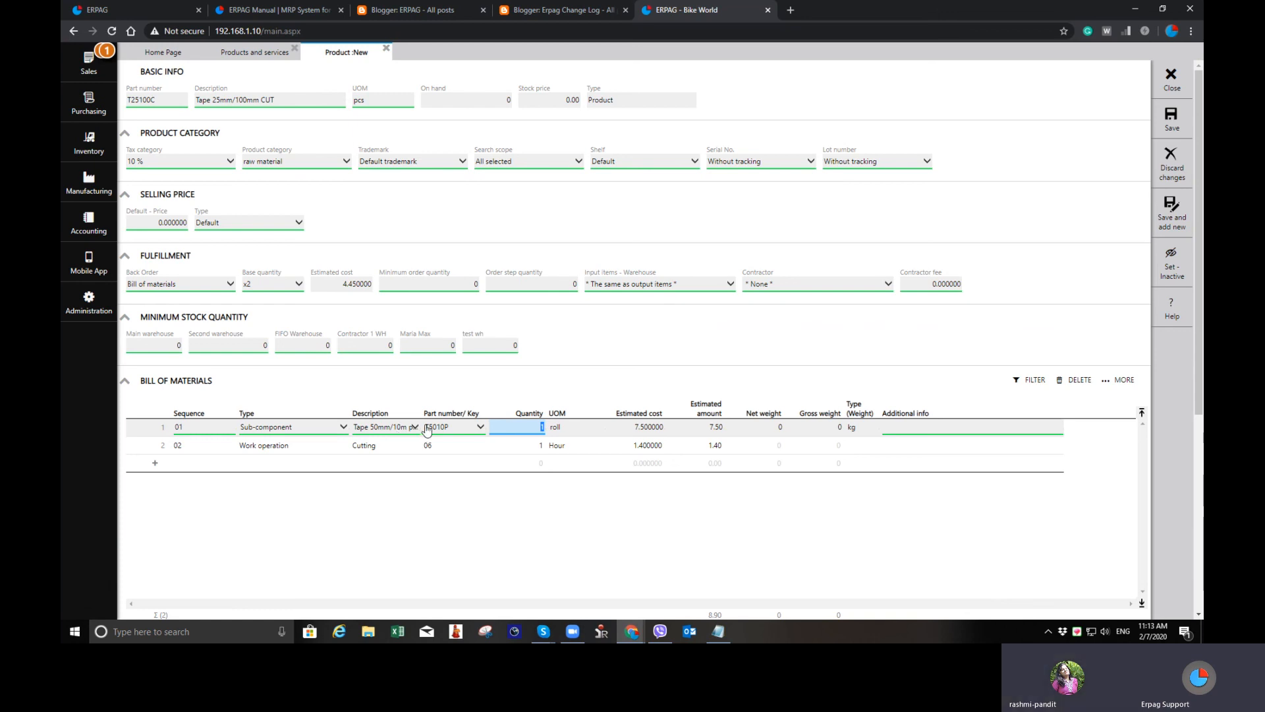
click(273, 284)
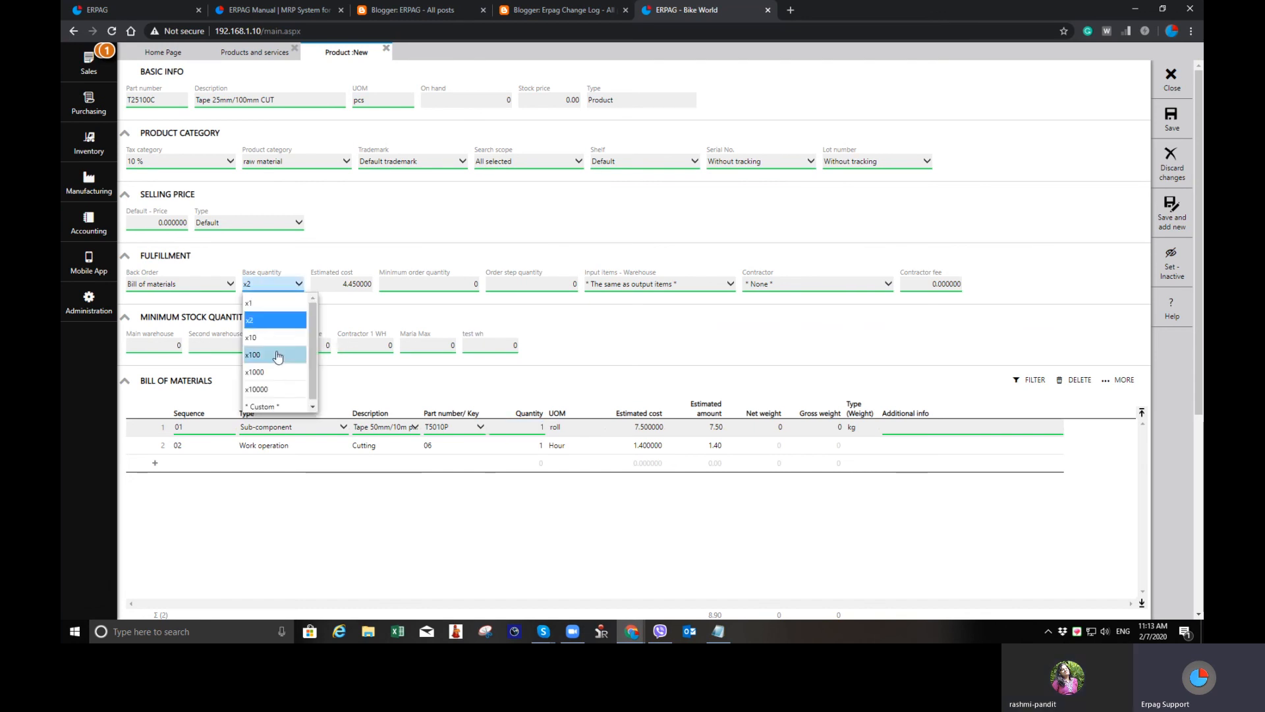
click(280, 406)
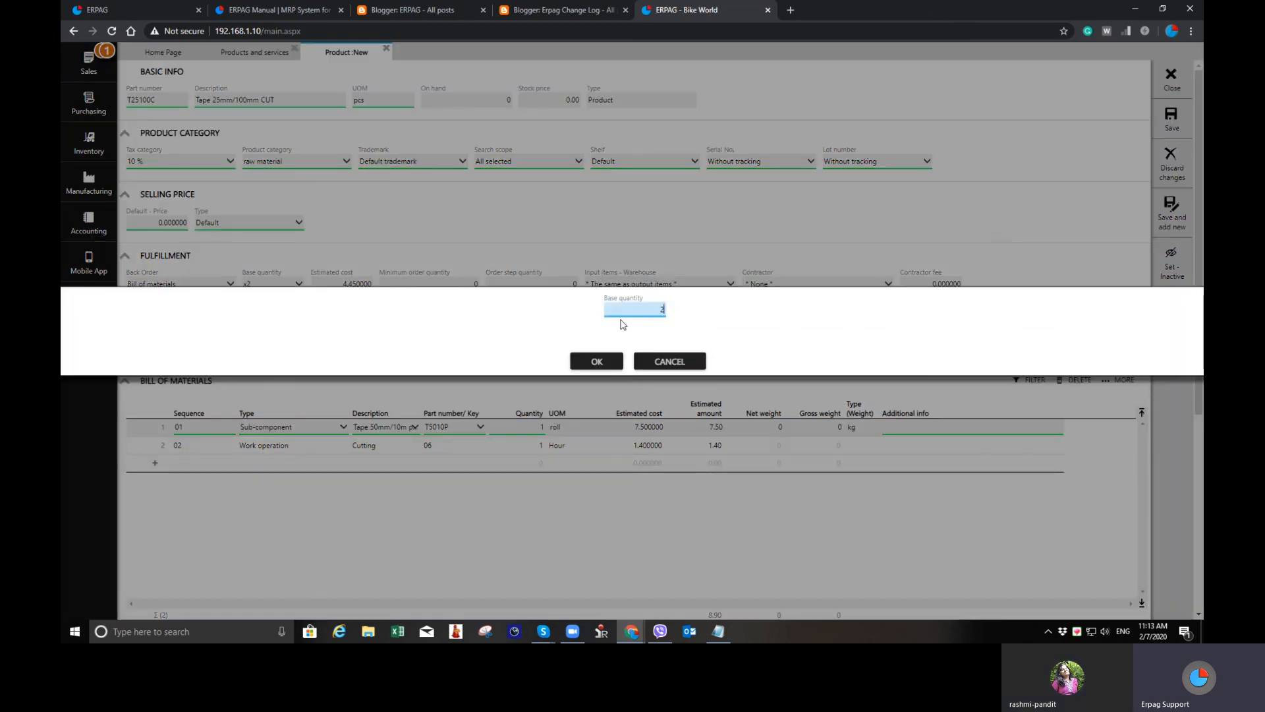
text(200)
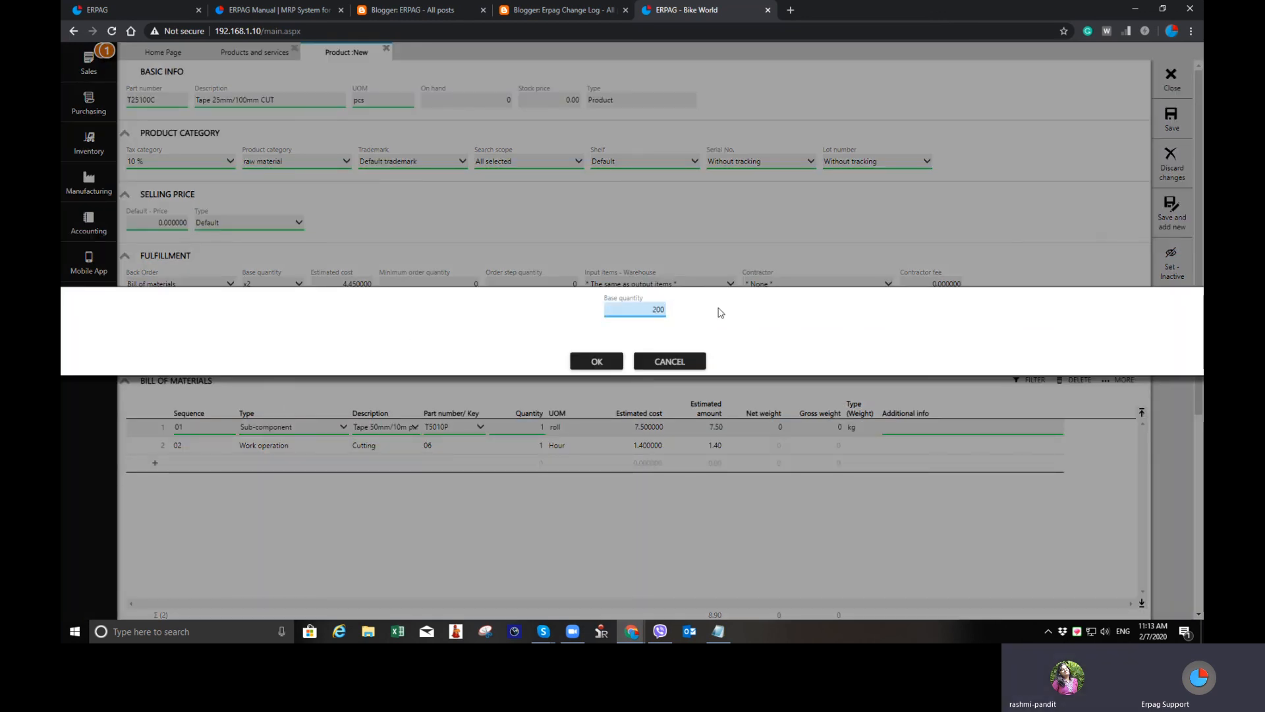
click(591, 361)
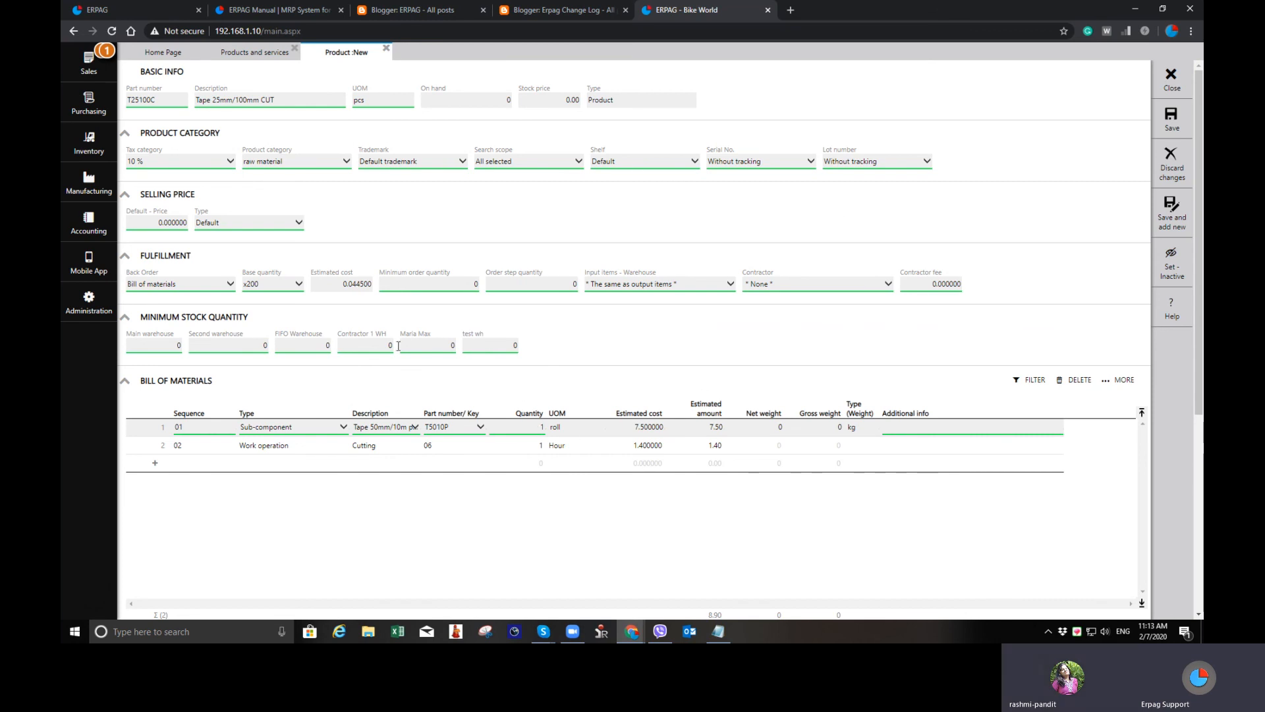
Set the default selling price to 1.2 and save the product
click(184, 222)
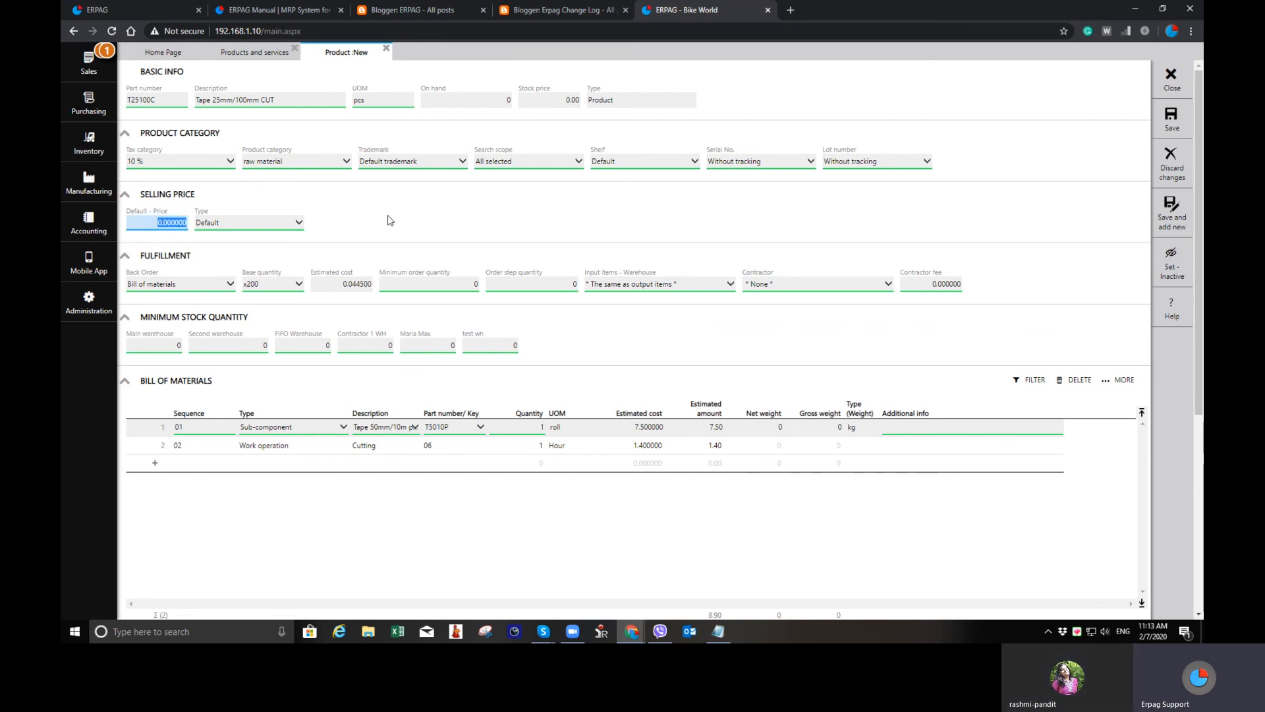
text(1.2)
click(1174, 132)
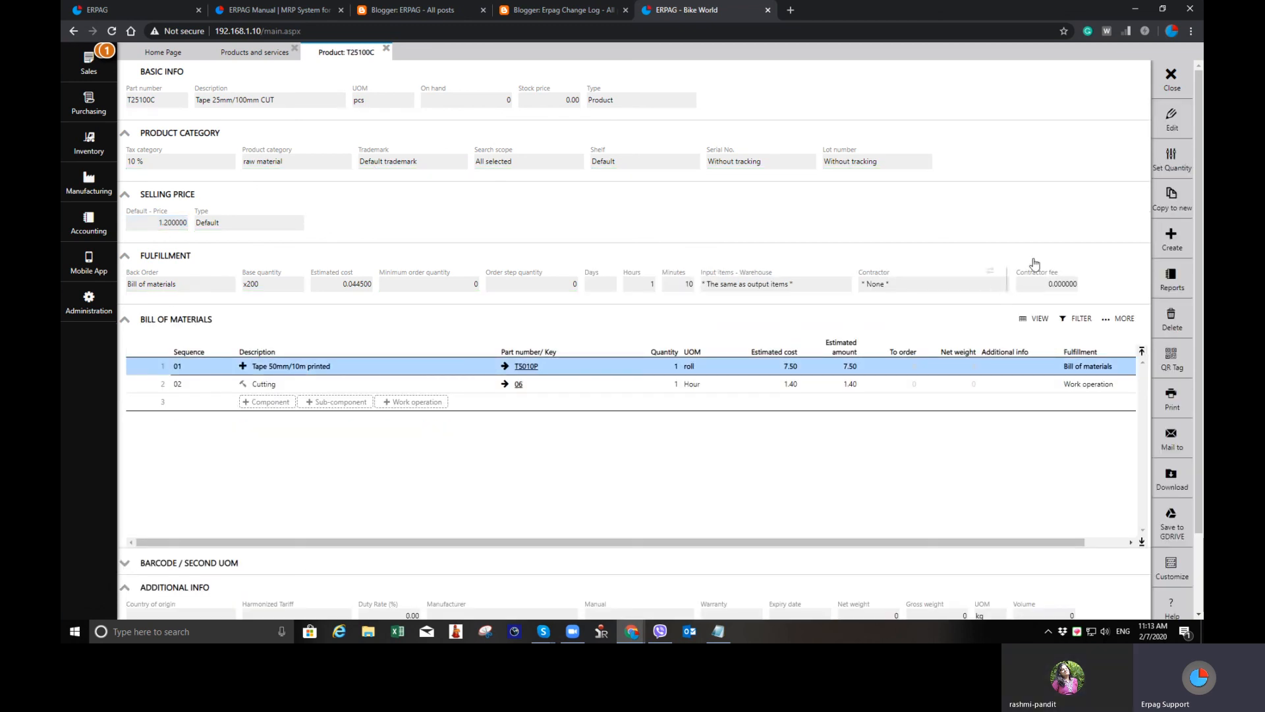
click(1171, 250)
click(1117, 229)
click(1171, 78)
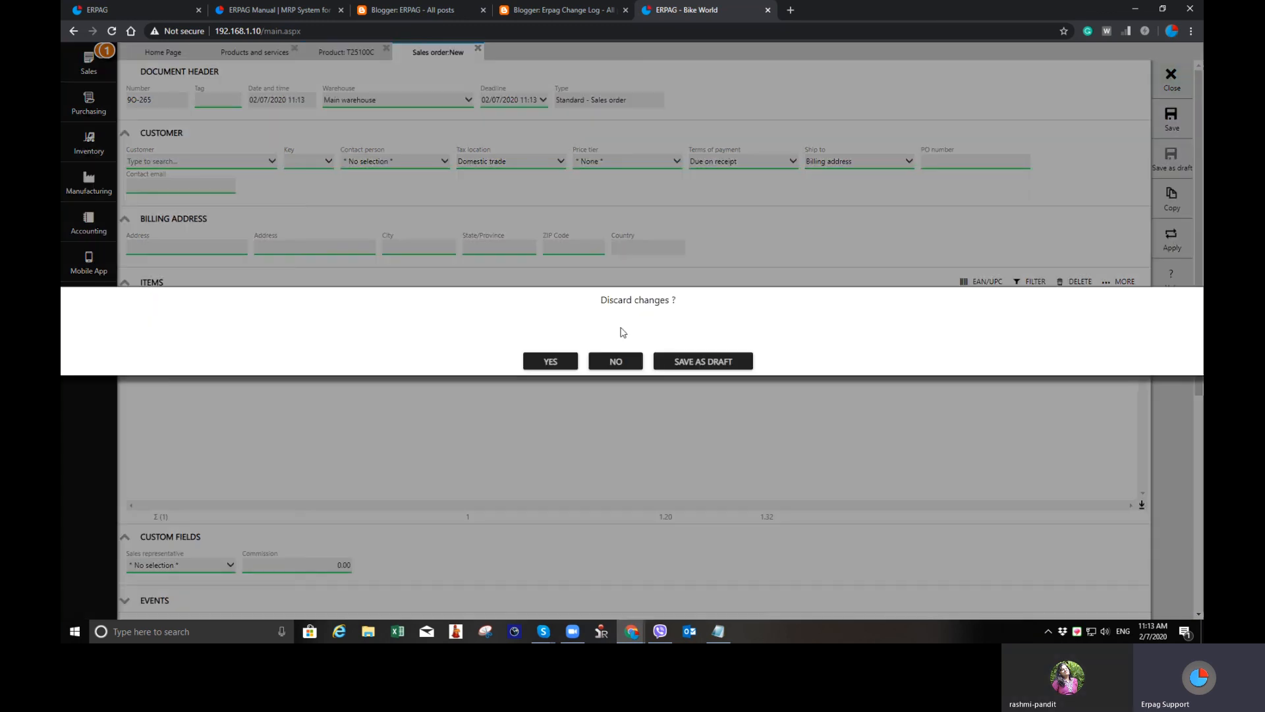
click(550, 361)
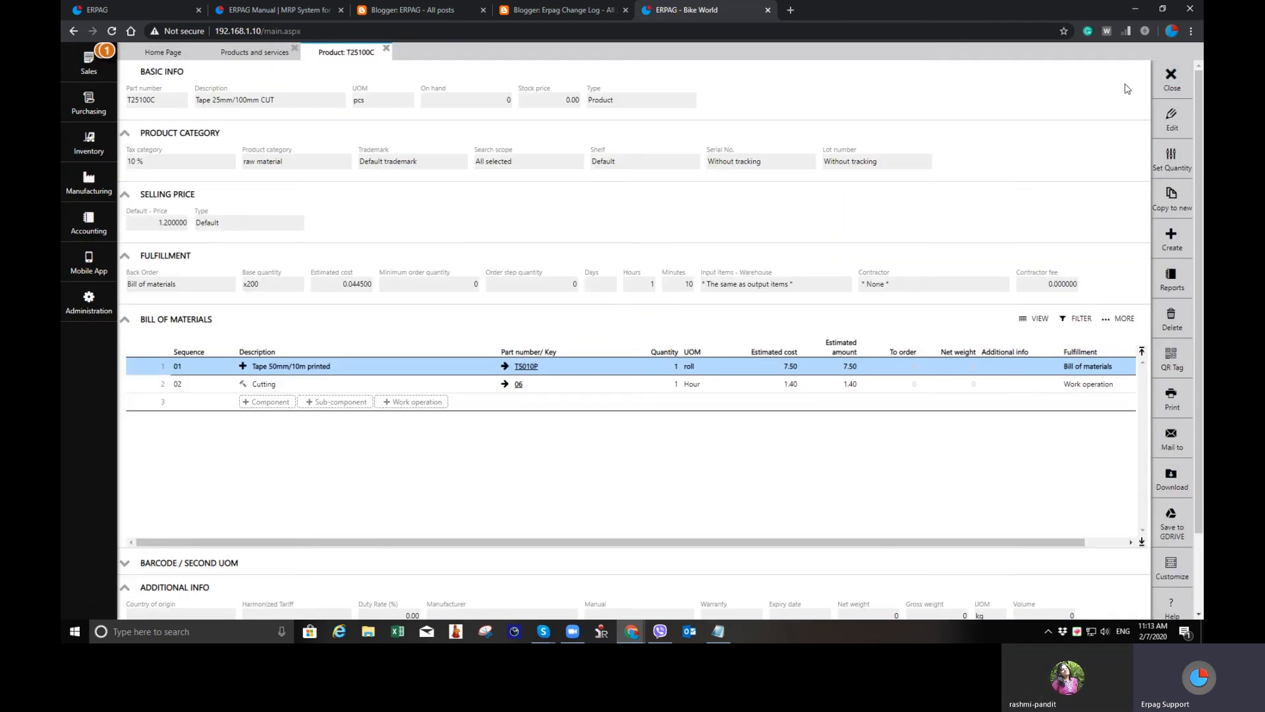
Close the Tape 25mm/100mm CUT product record and the products and services list
click(1180, 78)
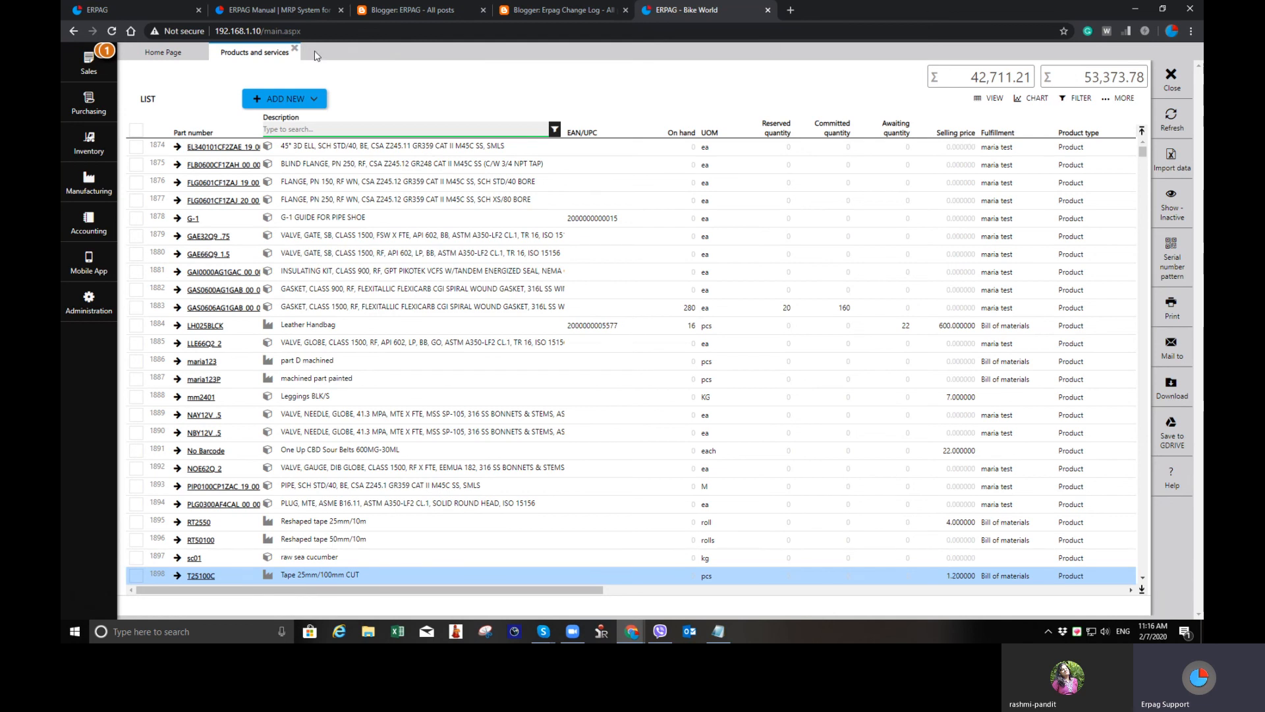
click(295, 50)
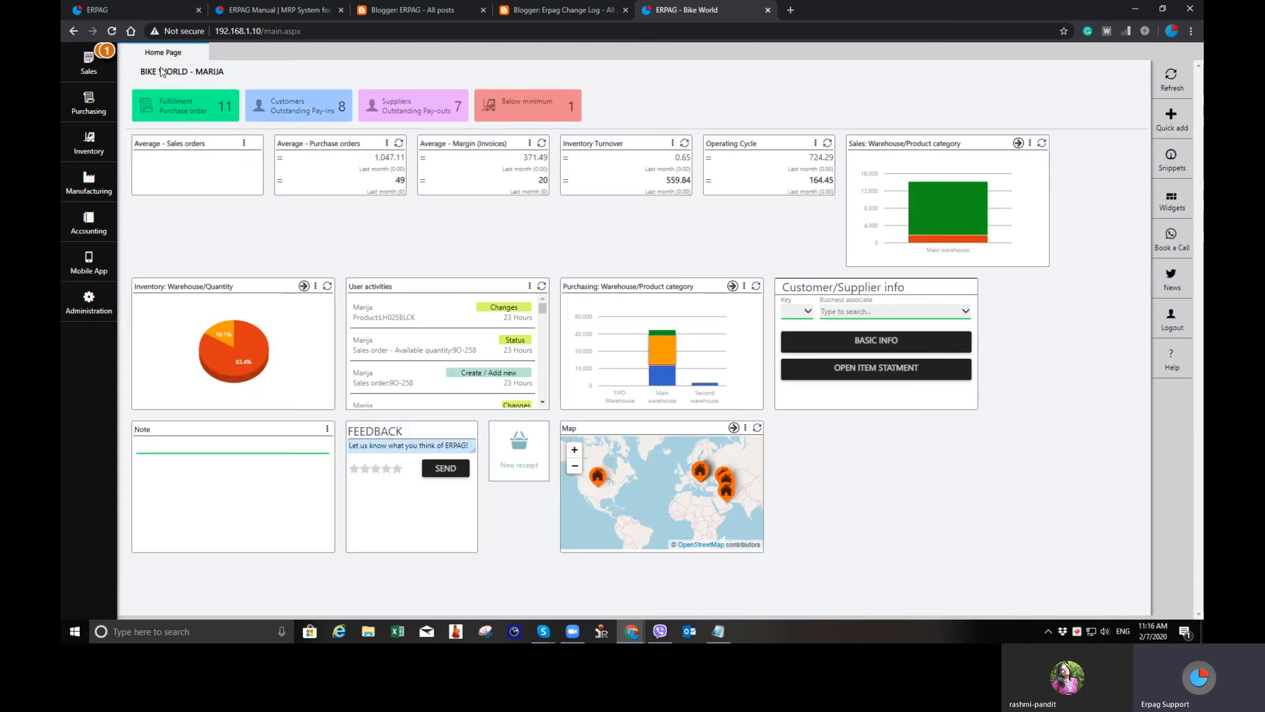